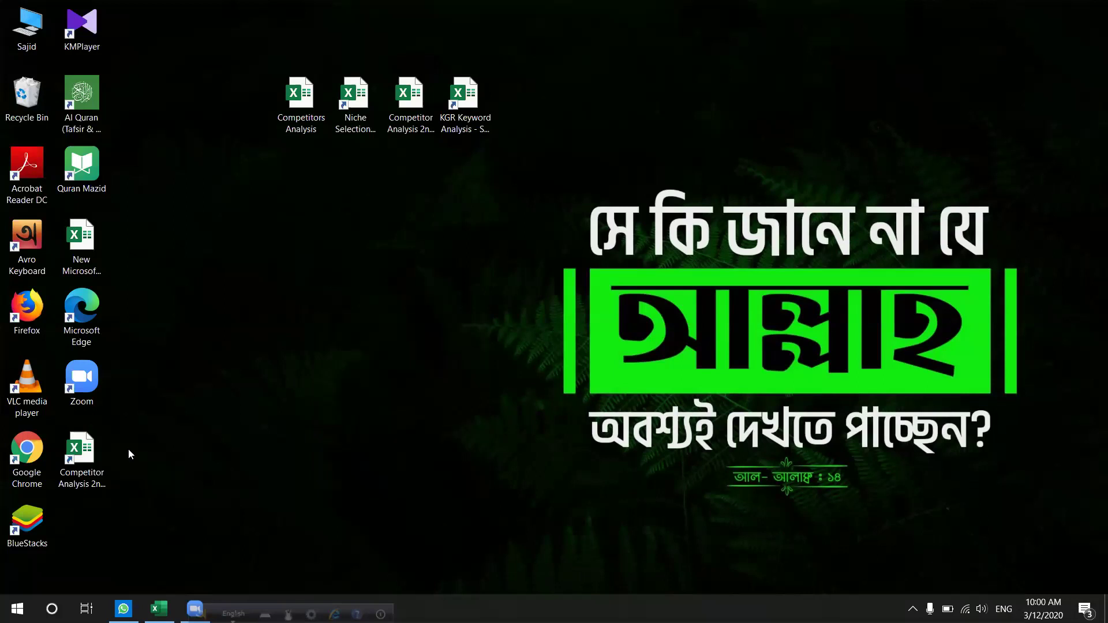
Launch Chrome and search Google for 'fiverr'.
{"action": "double_click", "coordinate": [34, 447]}
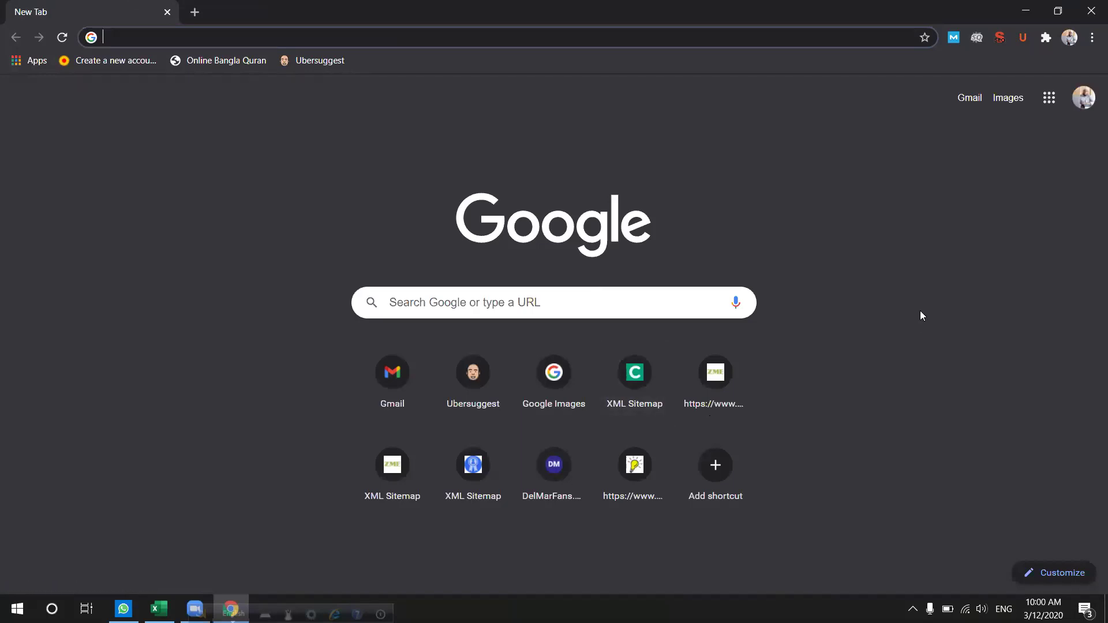
{"action": "left_click", "coordinate": [525, 316]}
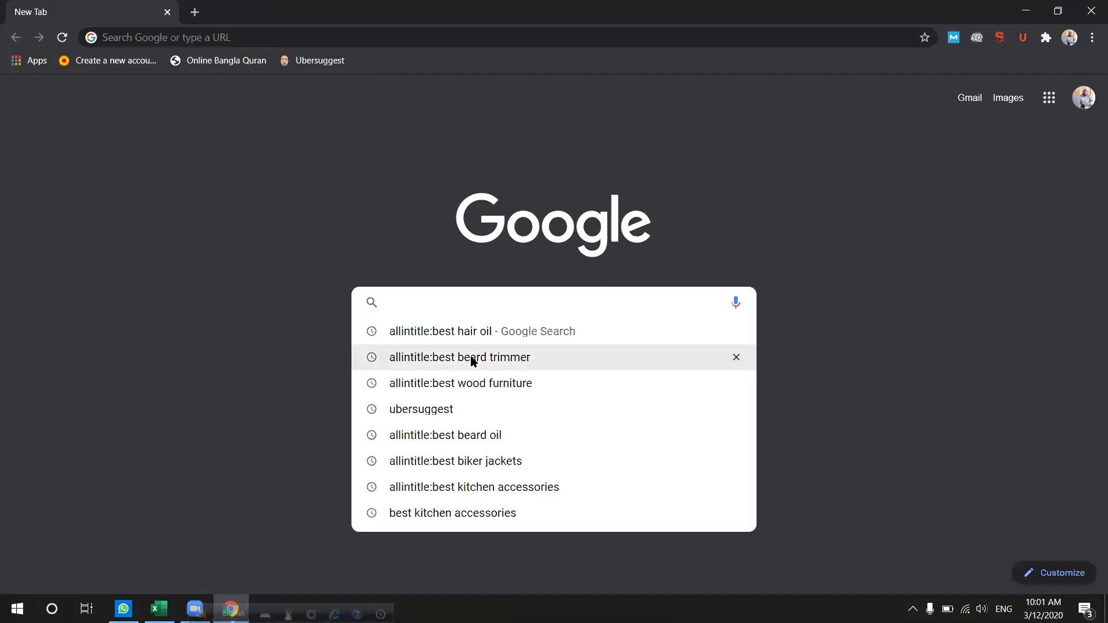
{"action": "type", "text": "fiver"}
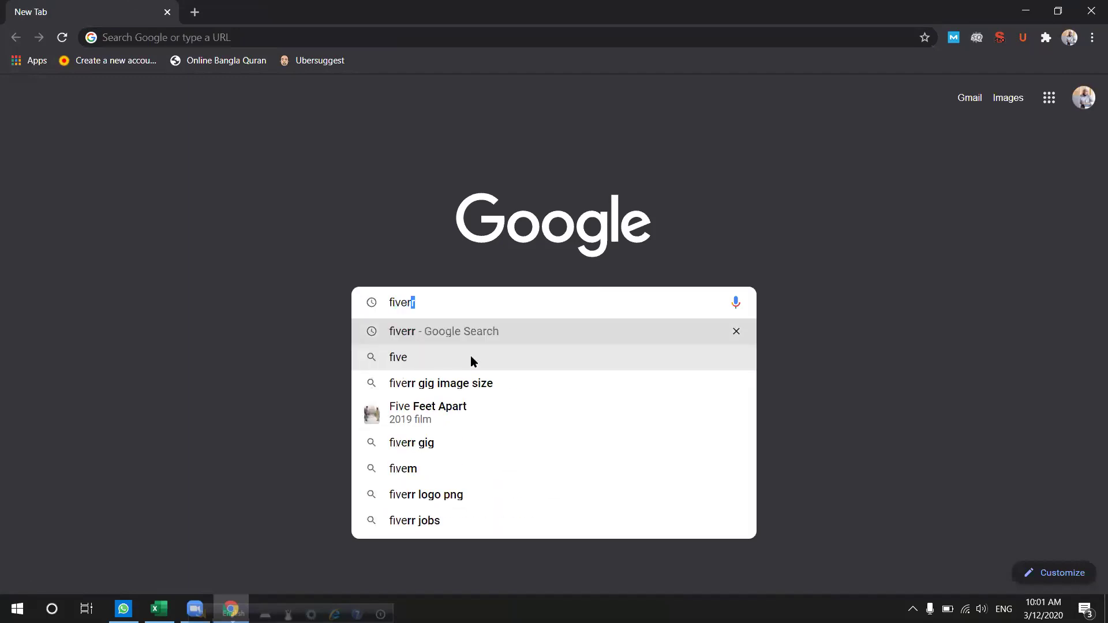
{"action": "type", "text": "r"}
{"action": "key", "text": "Return"}
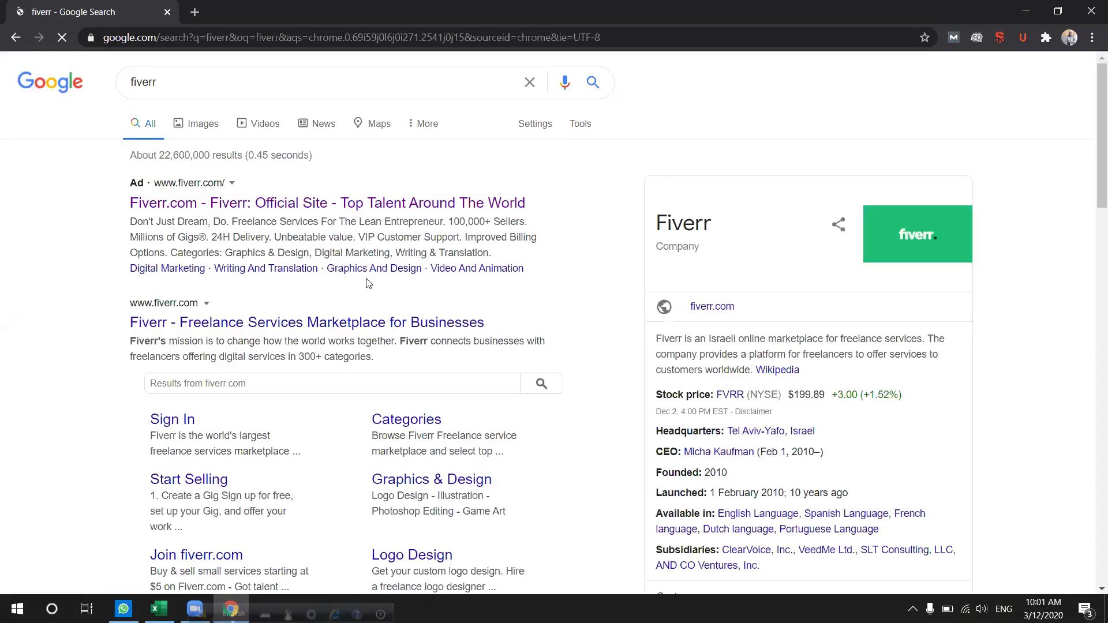
Open the official Fiverr result and close the Join Fiverr prompt to reveal the homepage.
{"action": "left_click", "coordinate": [379, 199]}
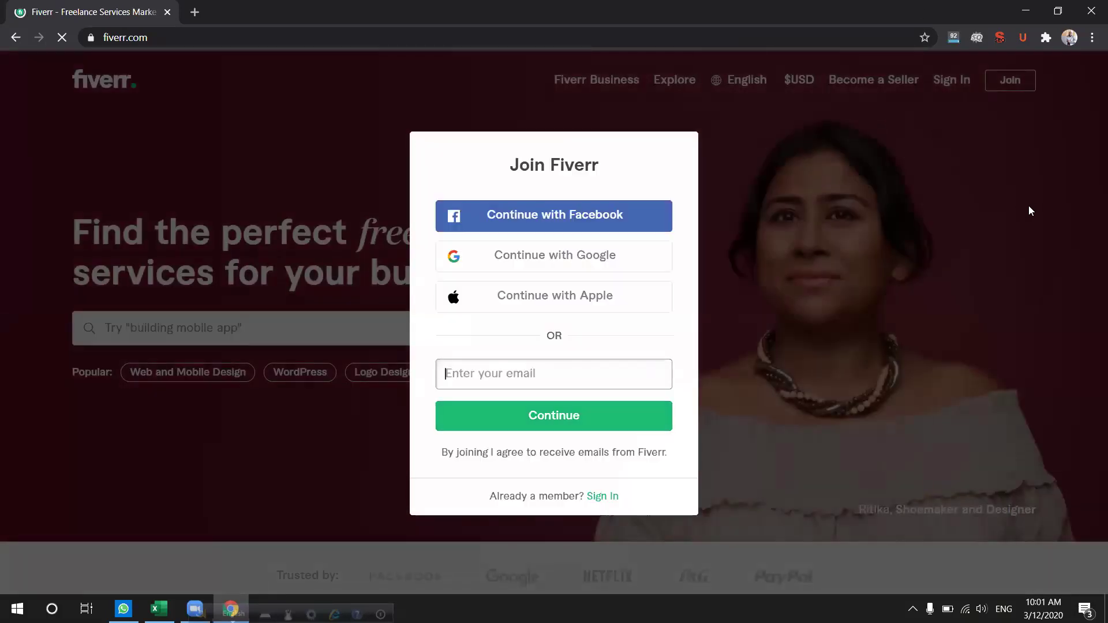
{"action": "left_click", "coordinate": [841, 225]}
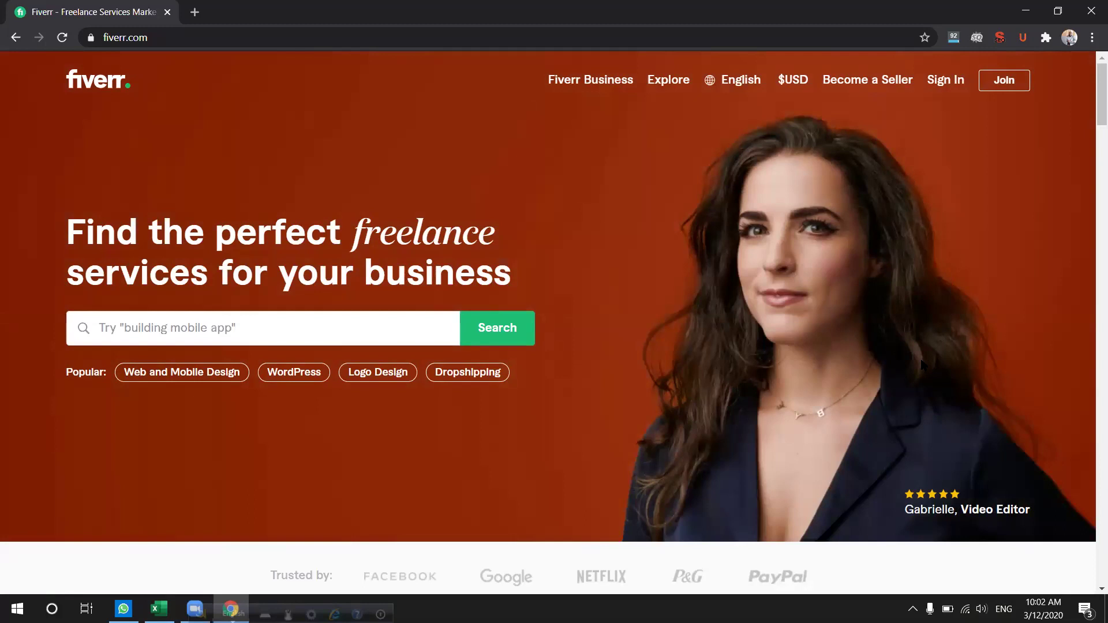
Open the Join Fiverr sign-up dialog from the top navigation bar.
{"action": "left_click", "coordinate": [999, 80]}
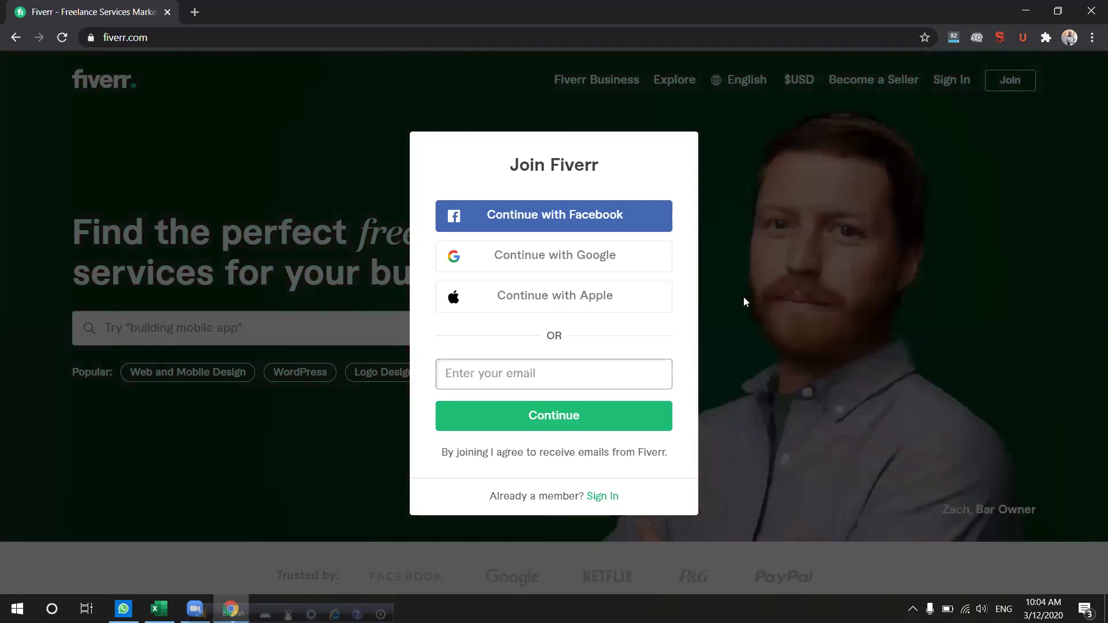
Fill in the saved sign-up e-mail address and continue to the username and password step.
{"action": "left_click", "coordinate": [576, 381]}
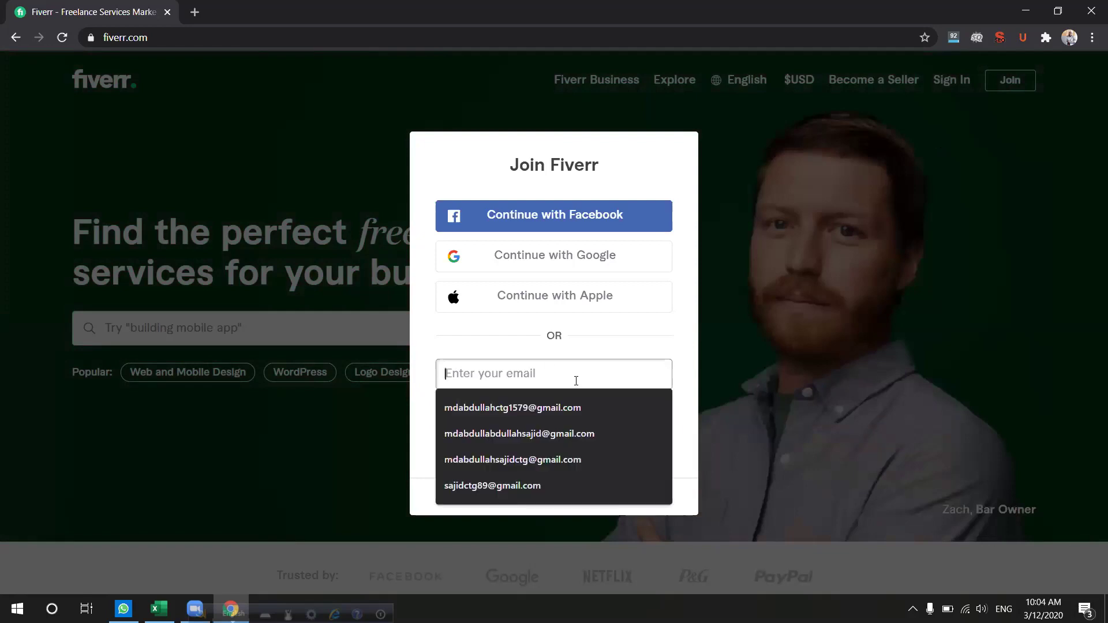
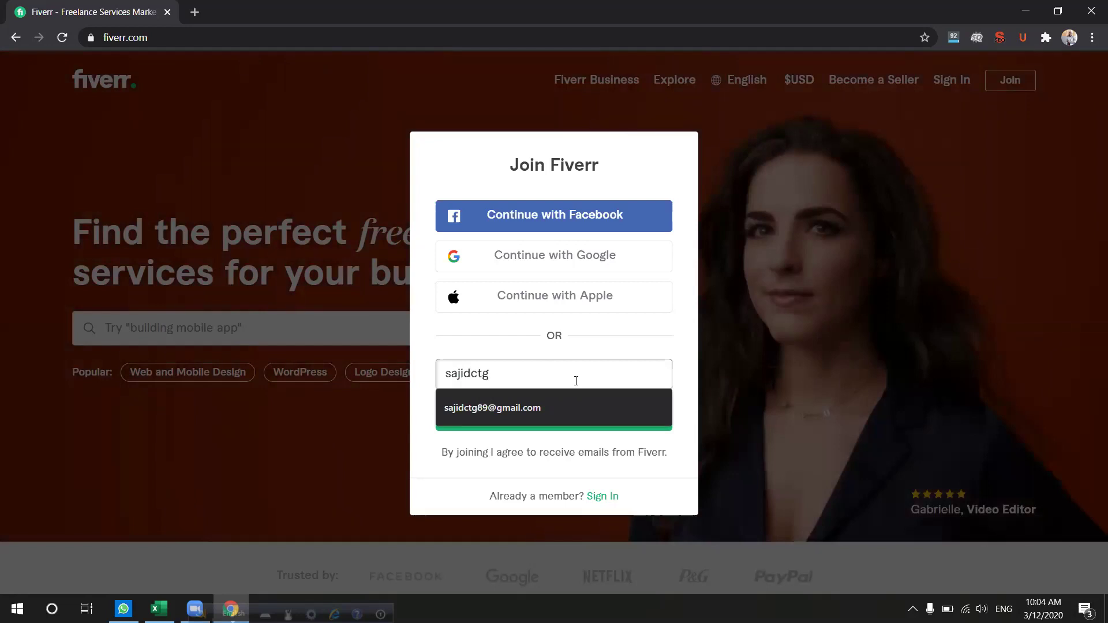
{"action": "left_click", "coordinate": [520, 420]}
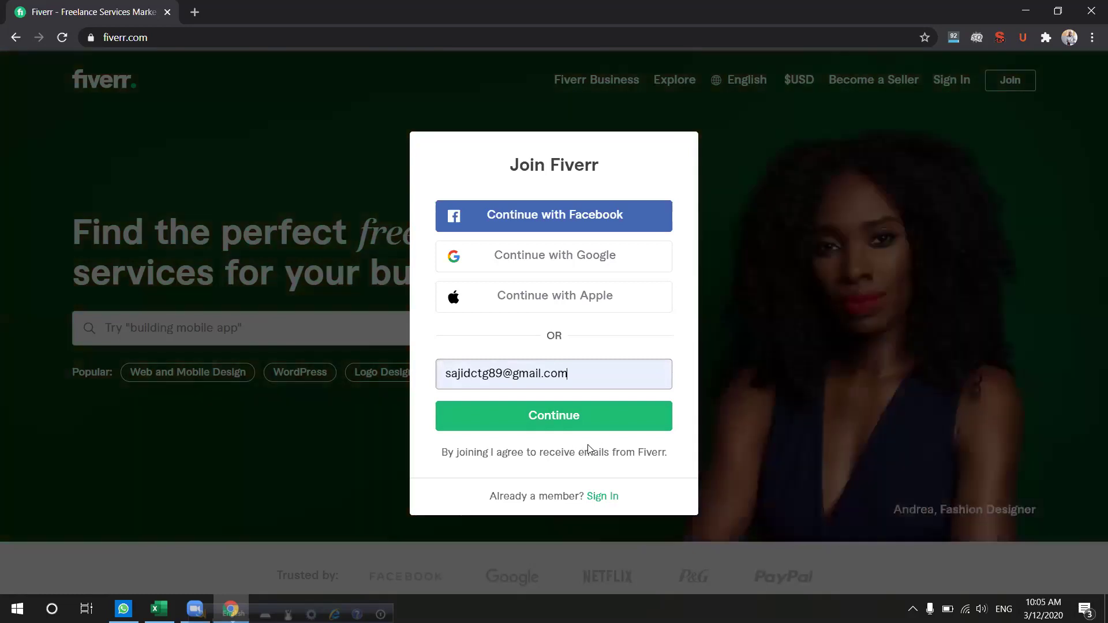
{"action": "left_click", "coordinate": [582, 420]}
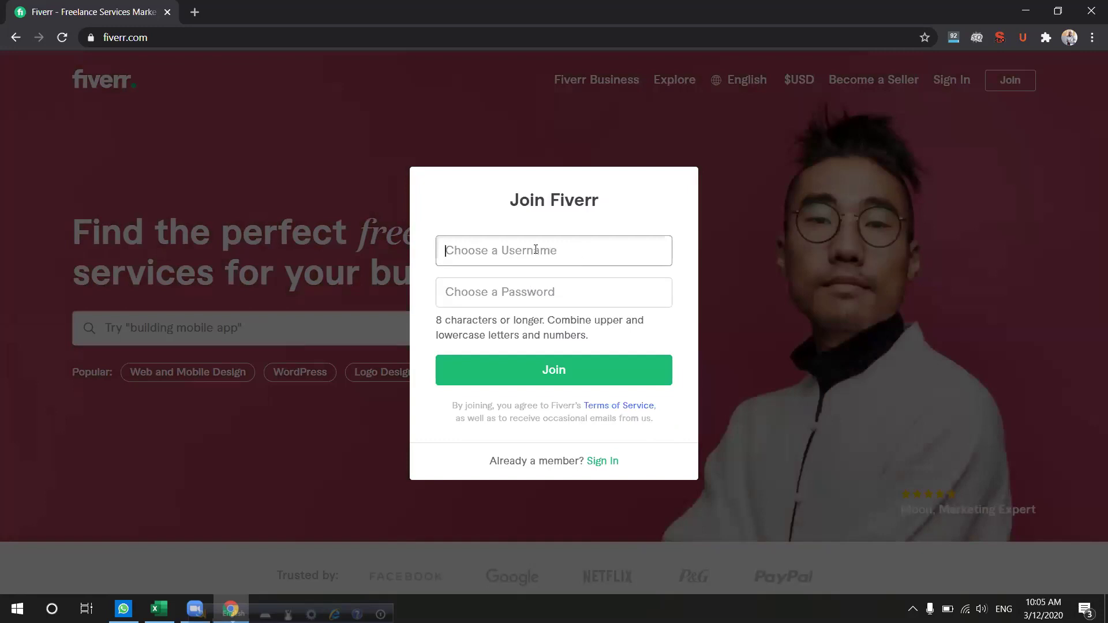
Try the person's first name and surname joined by underscores as the username, then select the rejected entry.
{"action": "type", "text": "sajid"}
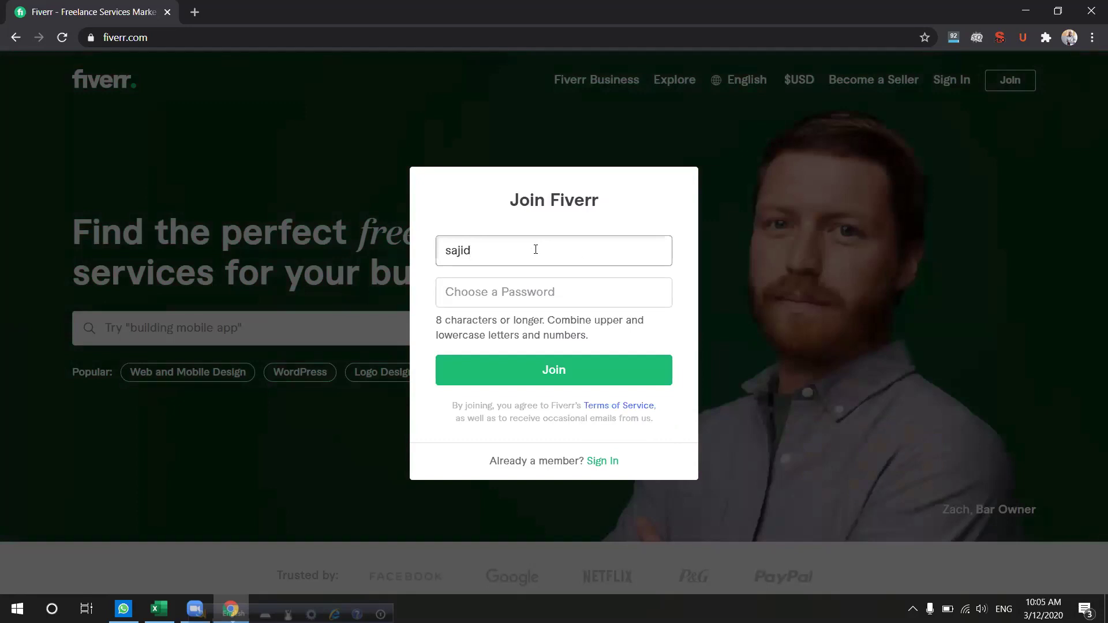
{"action": "key", "text": "BackSpace"}
{"action": "key", "text": "BackSpace"}
{"action": "key", "text": "BackSpace"}
{"action": "key", "text": "BackSpace"}
{"action": "key", "text": "BackSpace"}
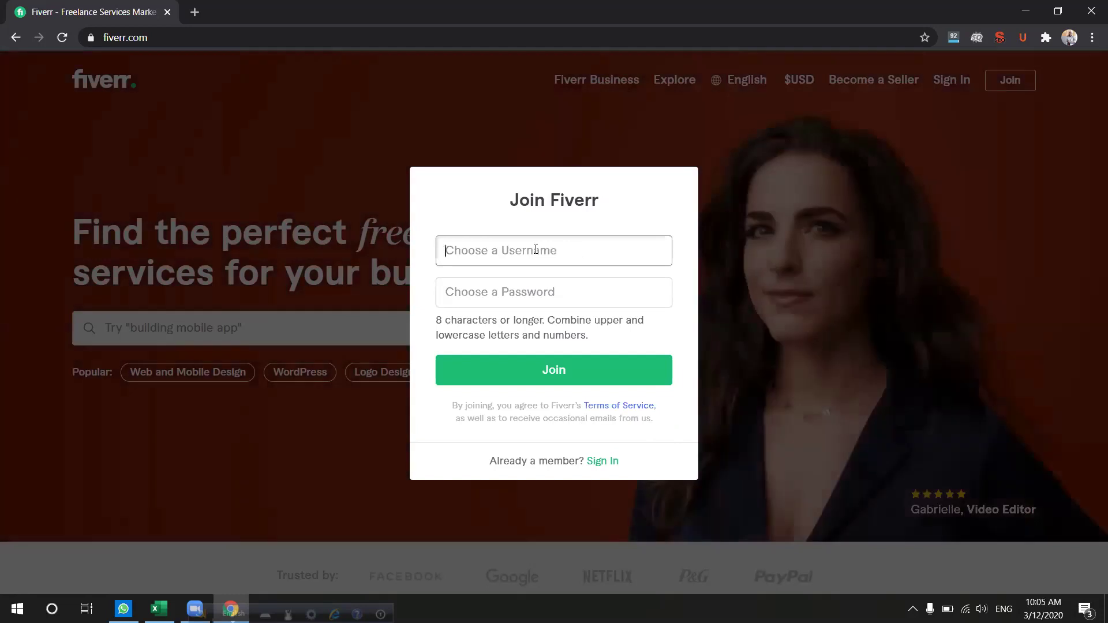
{"action": "type", "text": "Abduu"}
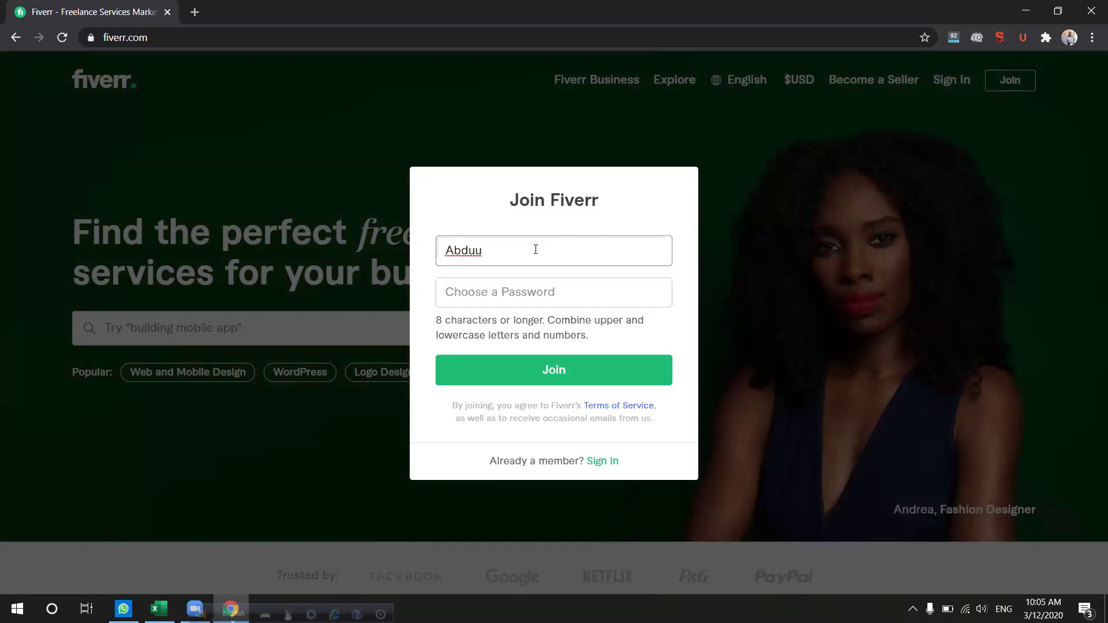
{"action": "key", "text": "BackSpace"}
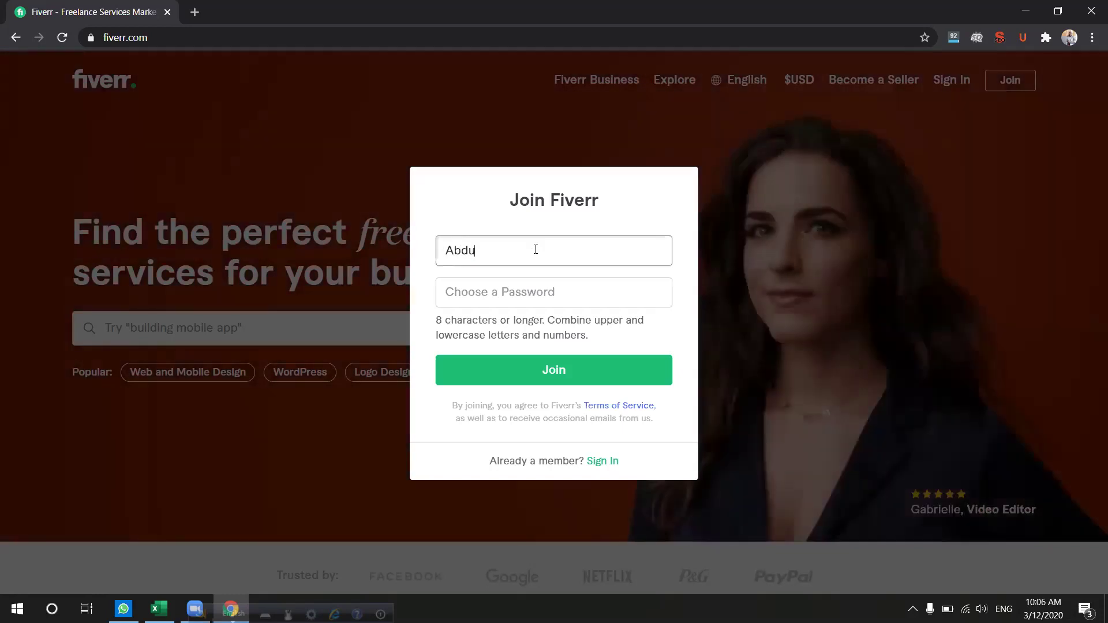
{"action": "type", "text": "llah"}
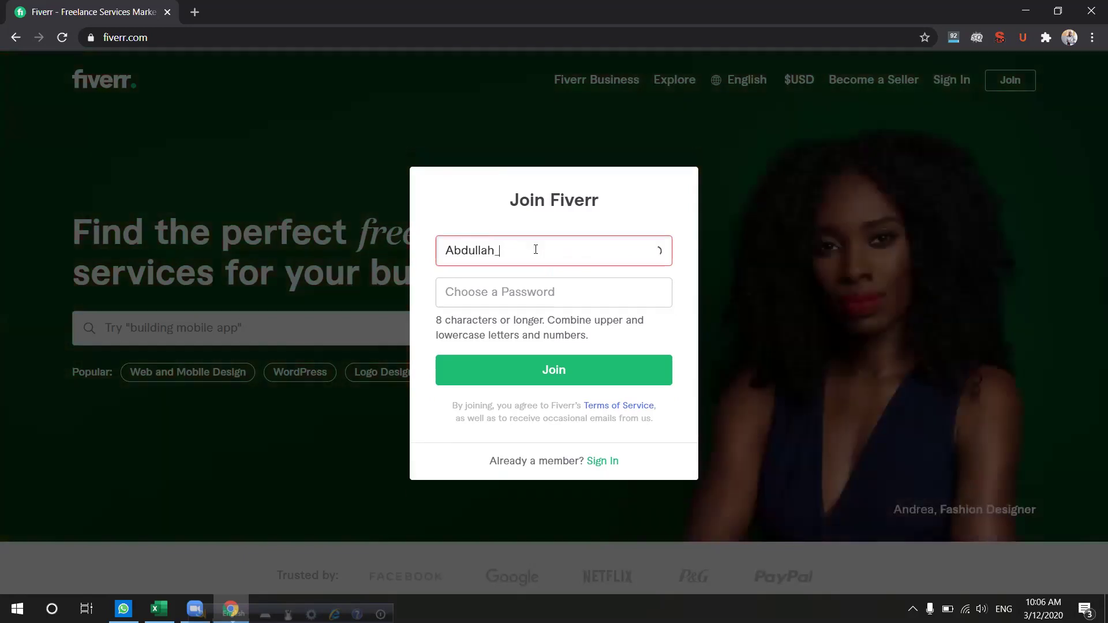
{"action": "type", "text": "_____"}
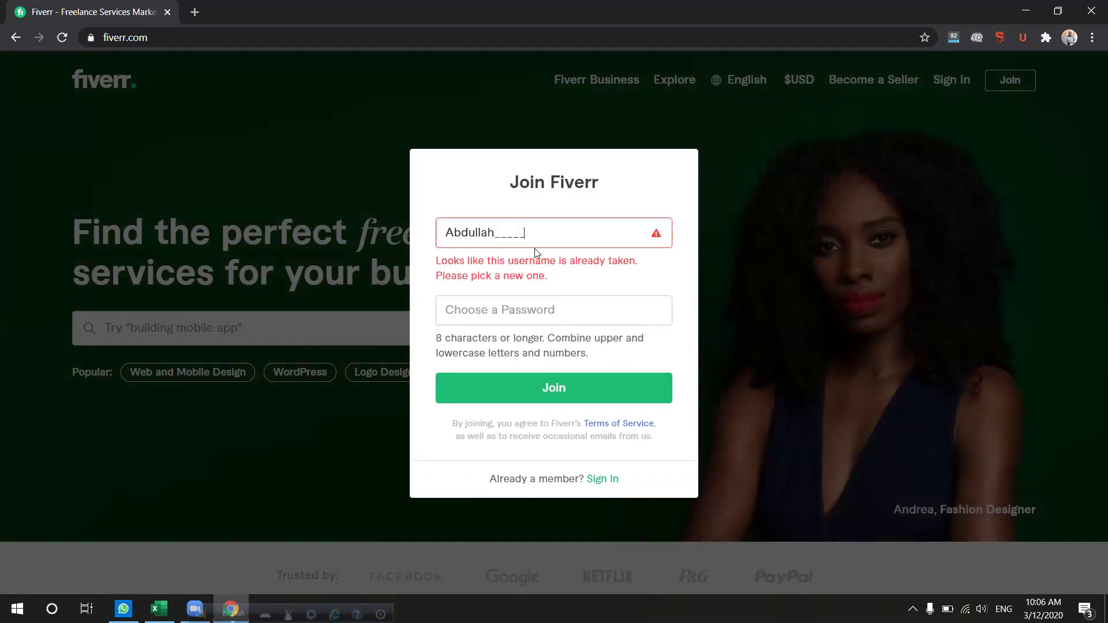
{"action": "key", "text": "BackSpace"}
{"action": "key", "text": "BackSpace"}
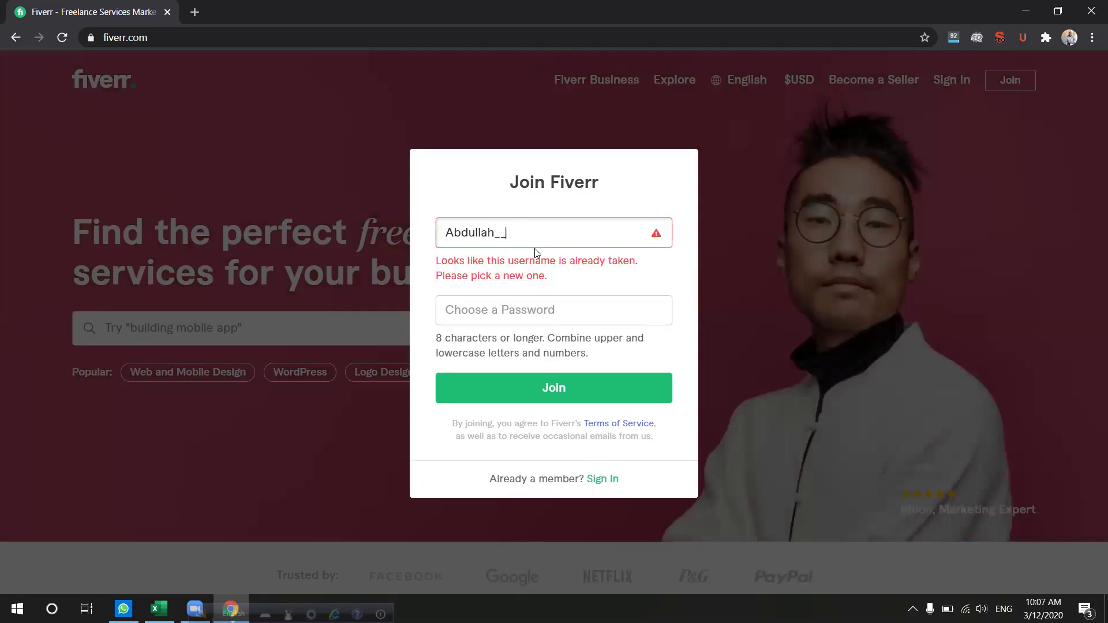
{"action": "key", "text": "BackSpace"}
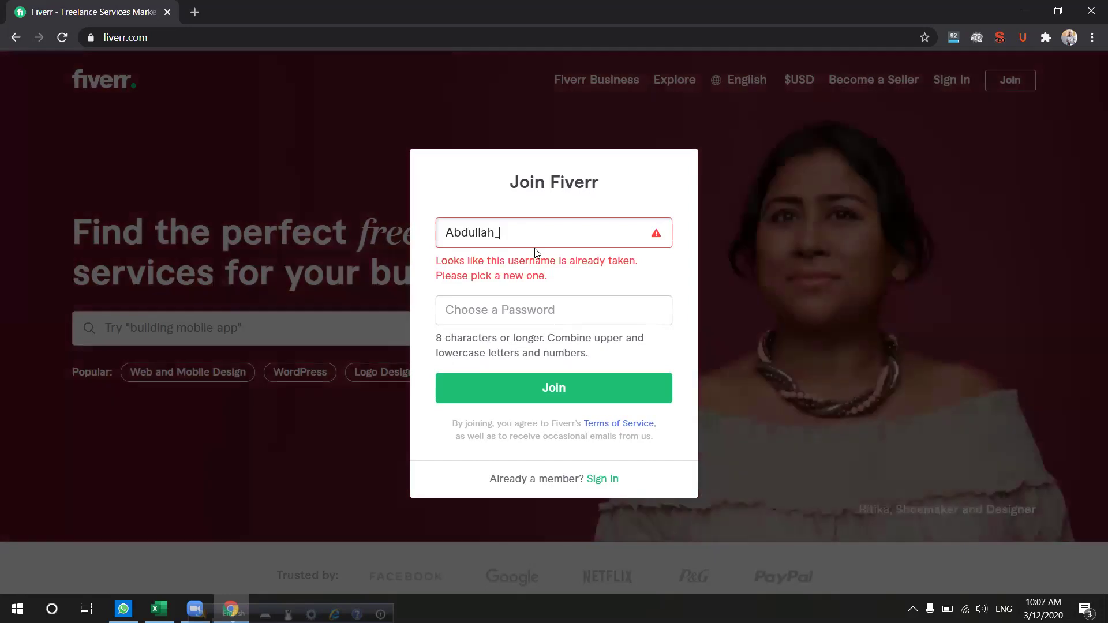
{"action": "type", "text": "Sa"}
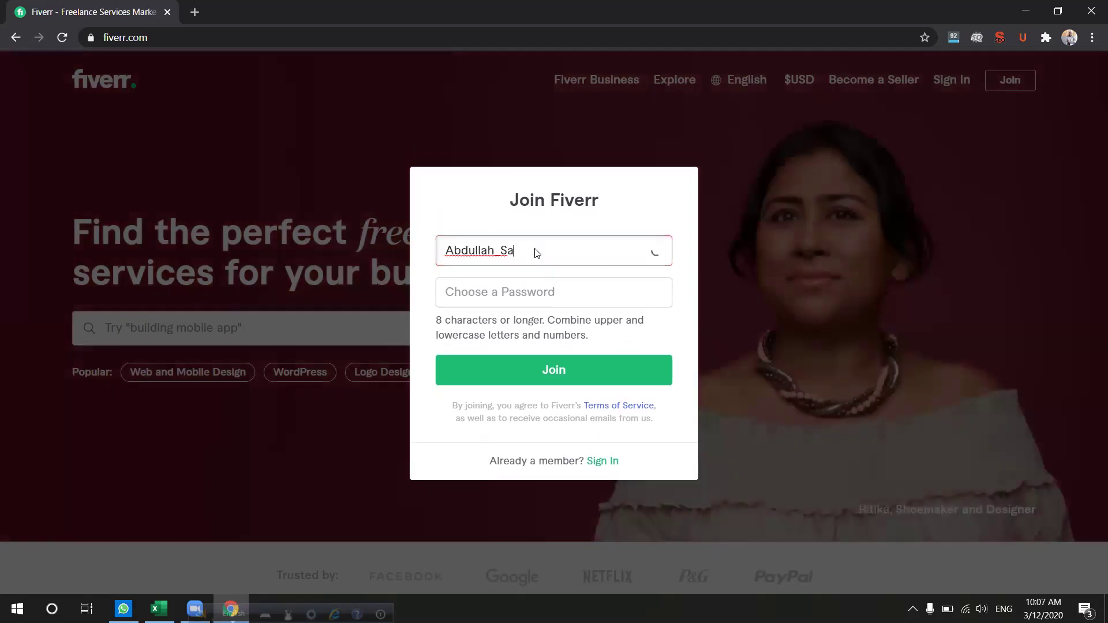
{"action": "type", "text": "jid"}
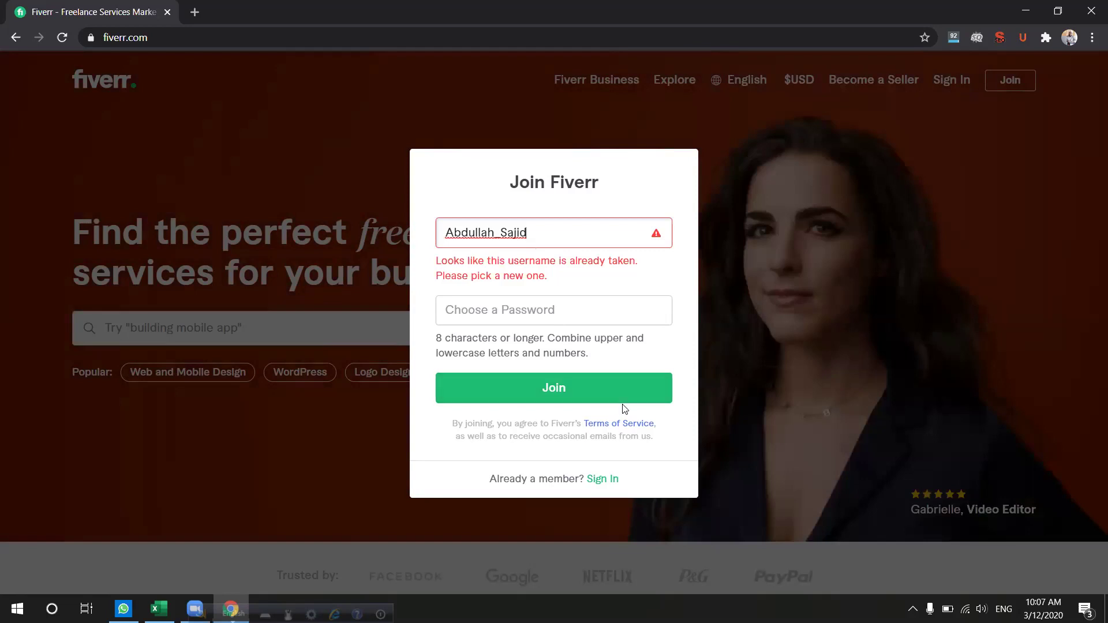
{"action": "left_click_drag", "start_coordinate": [538, 233], "coordinate": [437, 256]}
Replace the username with the name plus digits, trying endings like 1579, 89, 5 and 15.
{"action": "key", "text": "BackSpace"}
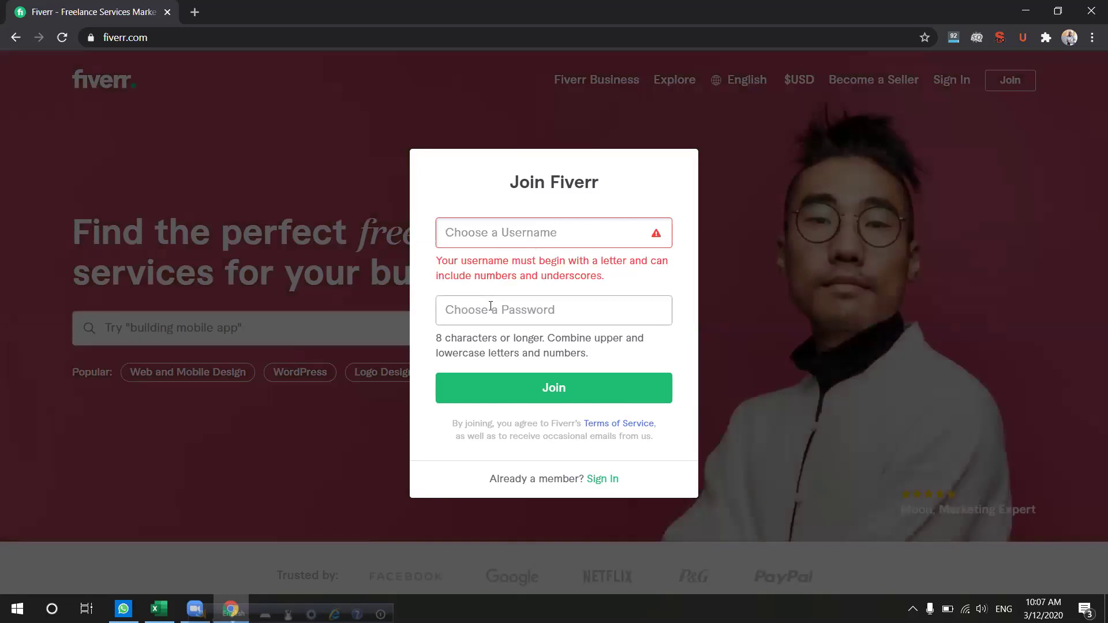
{"action": "type", "text": "S"}
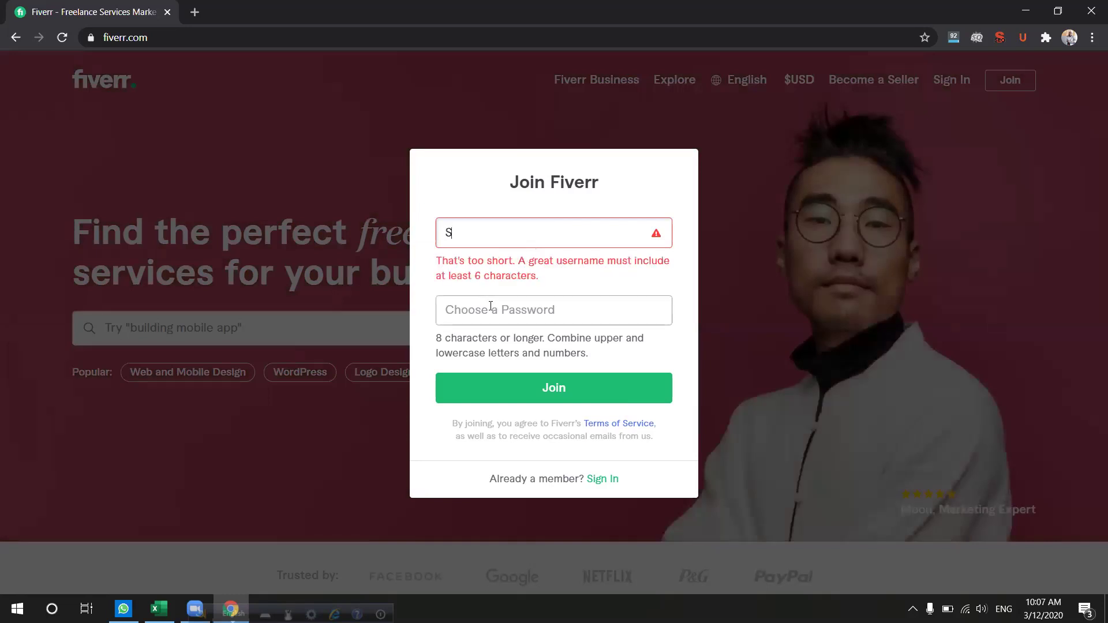
{"action": "type", "text": "ajid"}
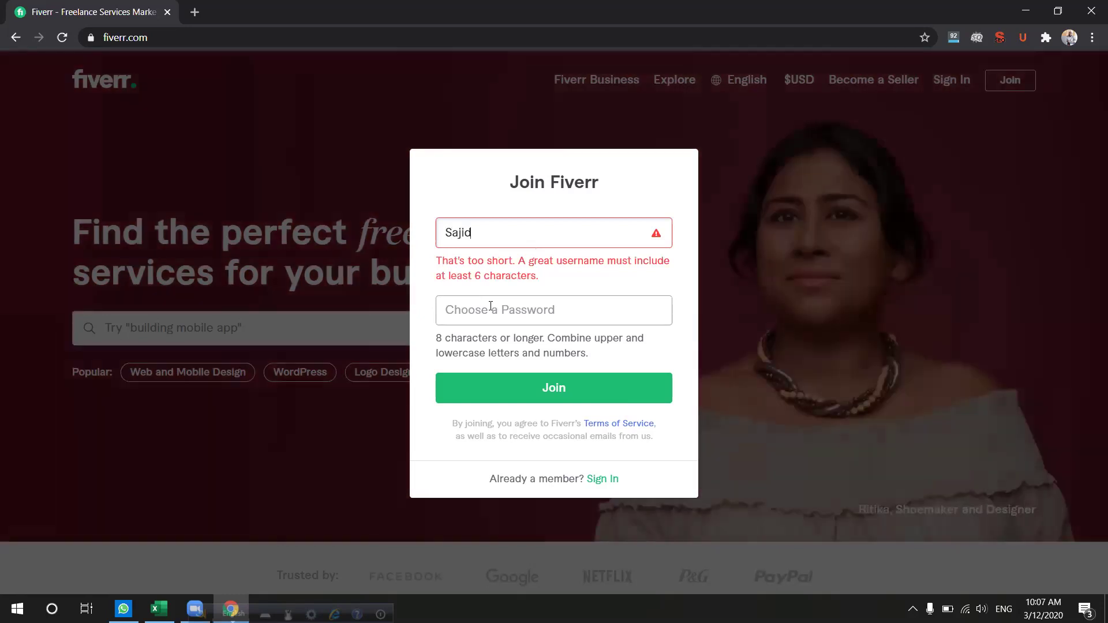
{"action": "type", "text": "1579"}
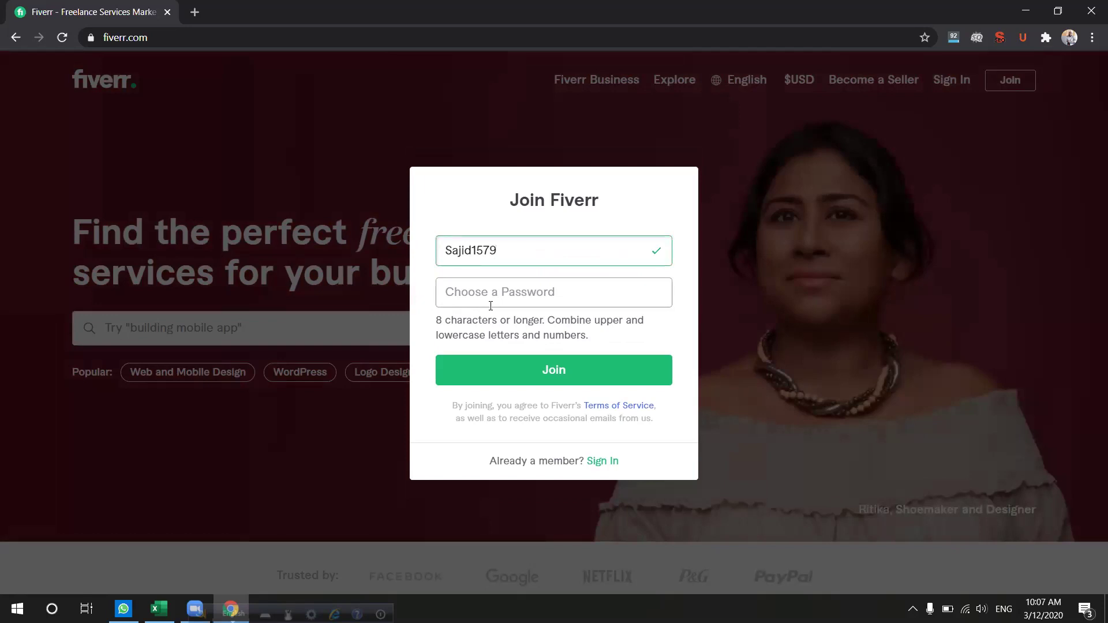
{"action": "key", "text": "BackSpace"}
{"action": "key", "text": "BackSpace"}
{"action": "key", "text": "BackSpace"}
{"action": "key", "text": "BackSpace"}
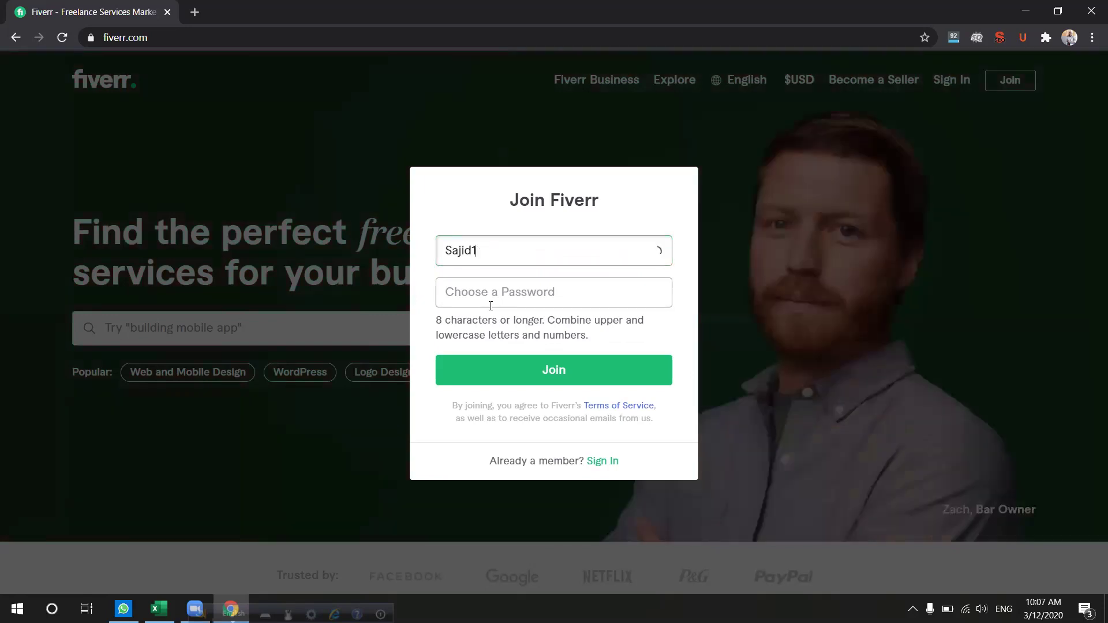
{"action": "type", "text": "89"}
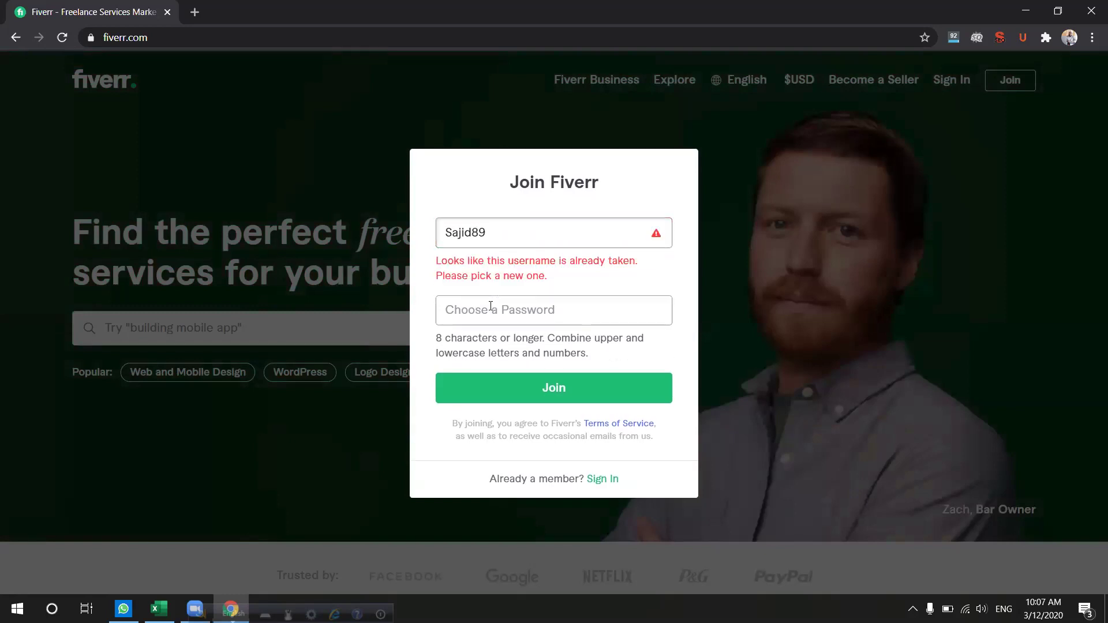
{"action": "key", "text": "BackSpace"}
{"action": "key", "text": "BackSpace"}
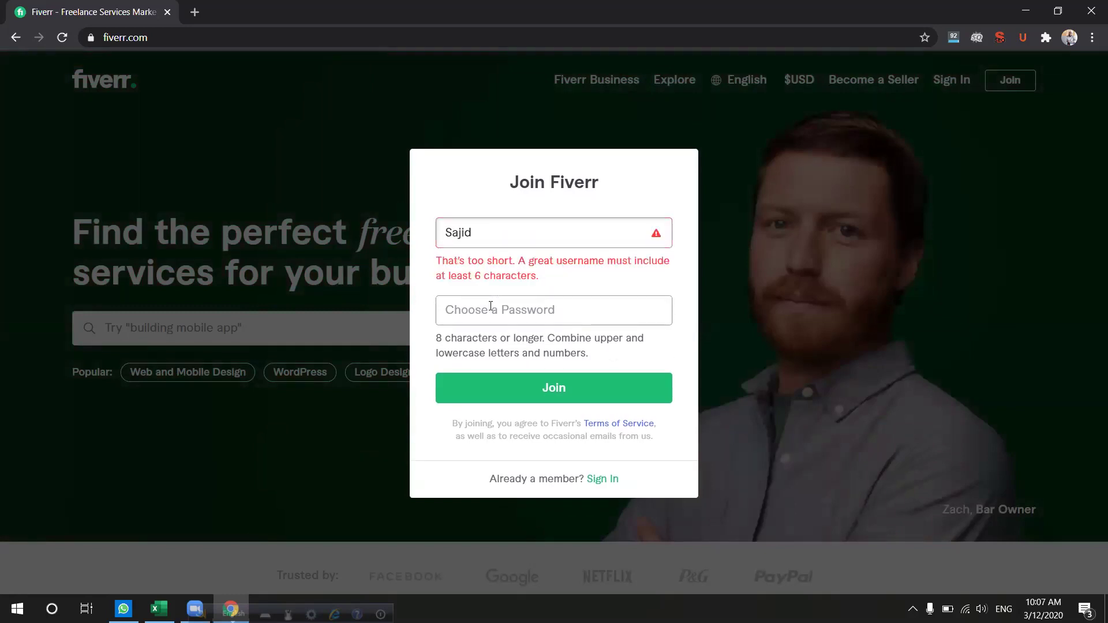
{"action": "type", "text": "5"}
{"action": "key", "text": "BackSpace"}
{"action": "type", "text": "15"}
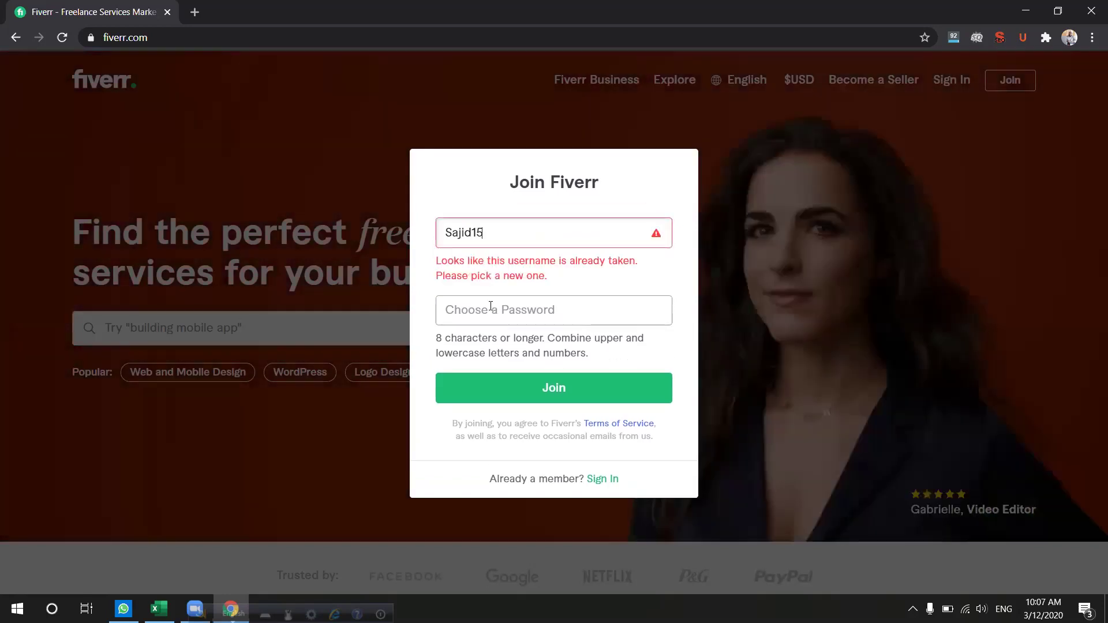
{"action": "key", "text": "BackSpace"}
{"action": "key", "text": "BackSpace"}
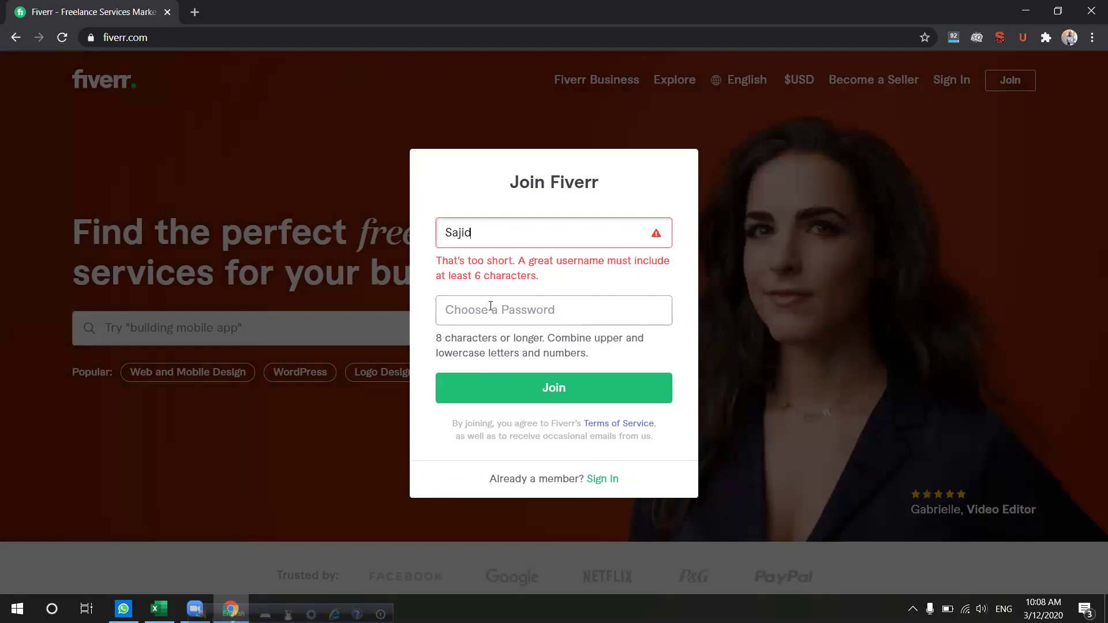
{"action": "type", "text": "1579"}
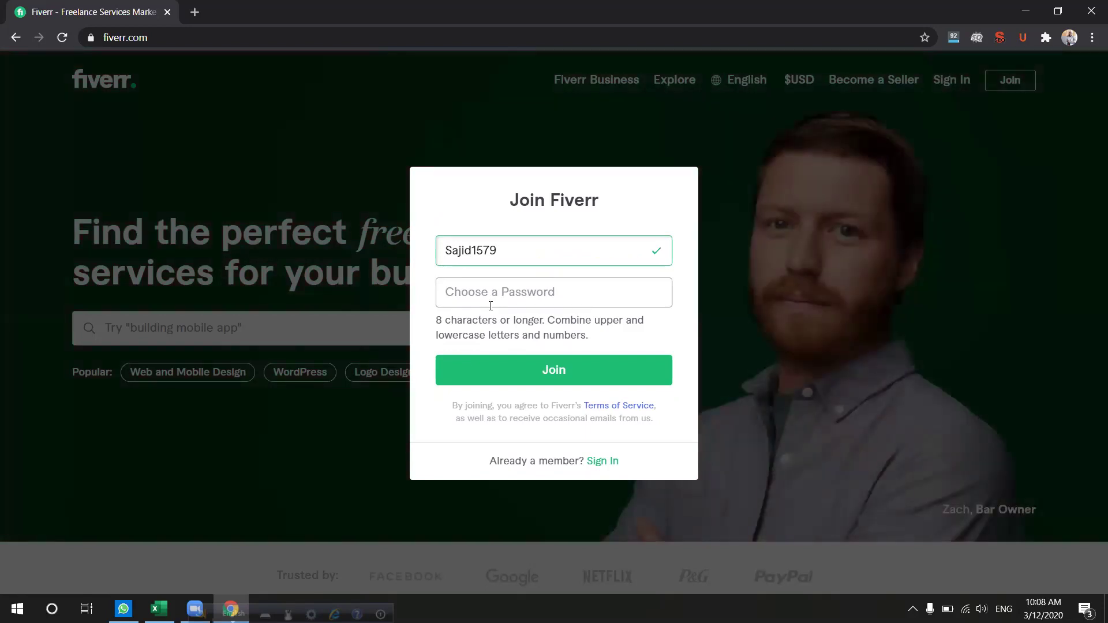
Enter the account password in the Choose a Password field, retyping it after corrections.
{"action": "left_click", "coordinate": [522, 295]}
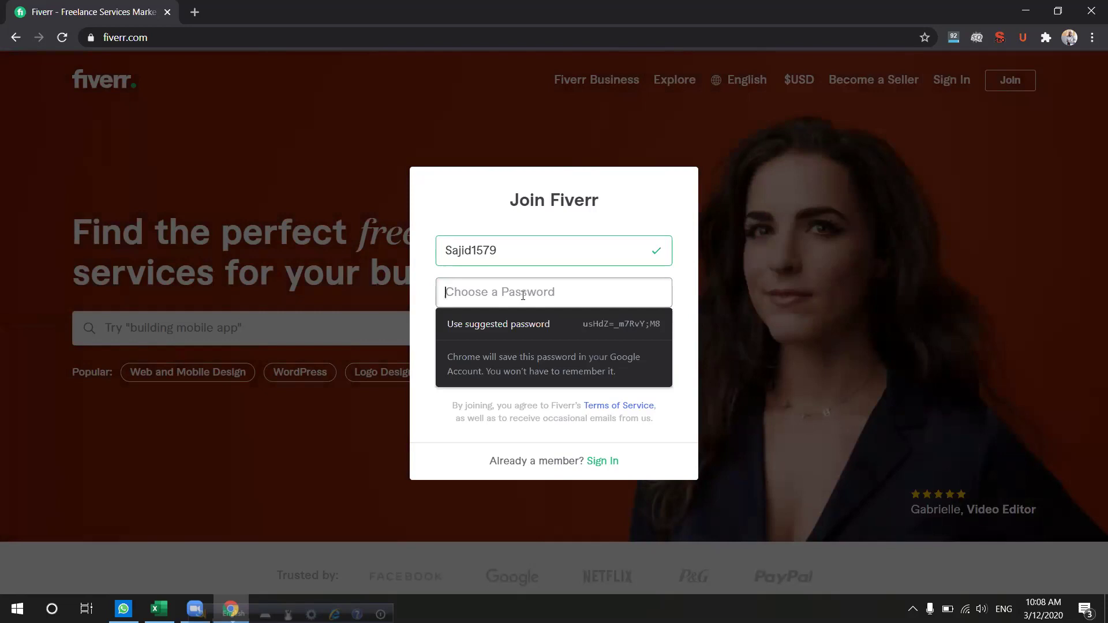
{"action": "type", "text": "••"}
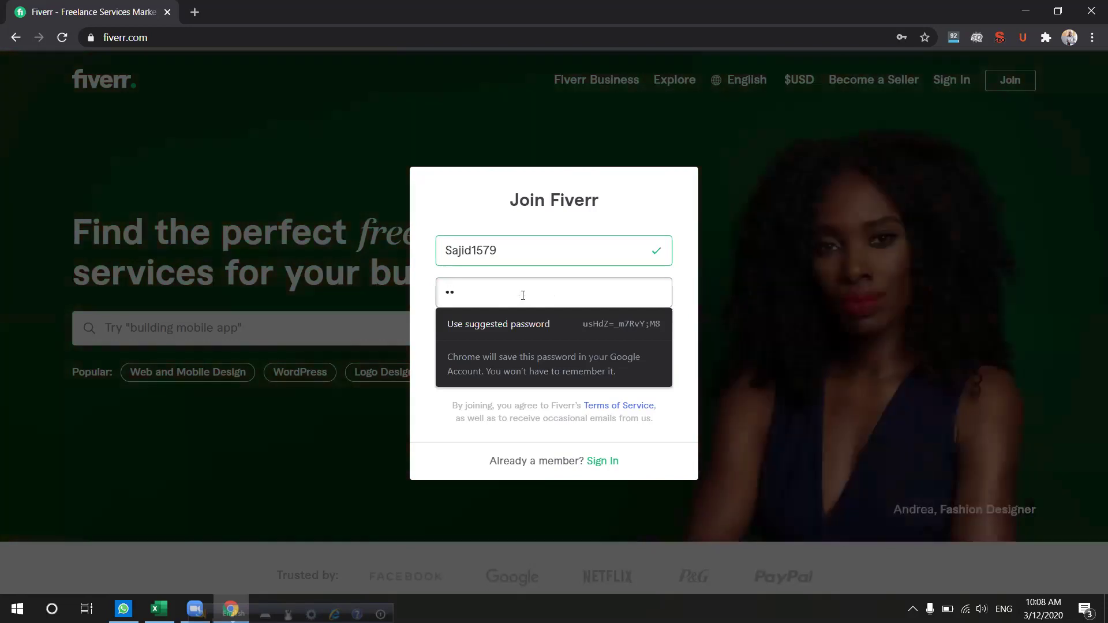
{"action": "key", "text": "BackSpace"}
{"action": "key", "text": "BackSpace"}
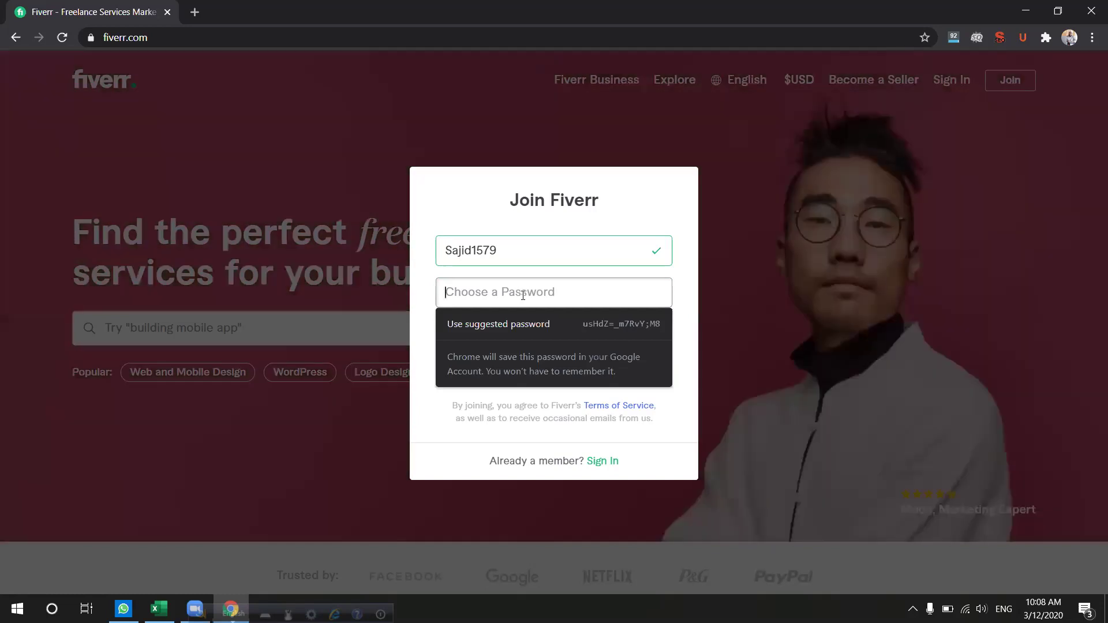
{"action": "type", "text": "•••••"}
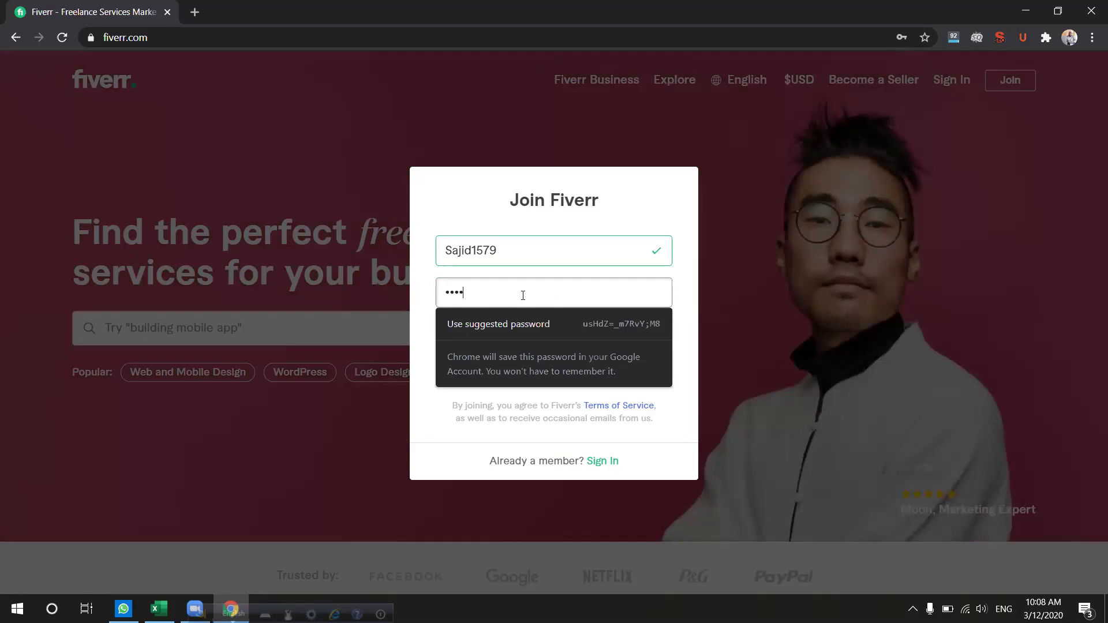
{"action": "type", "text": "••"}
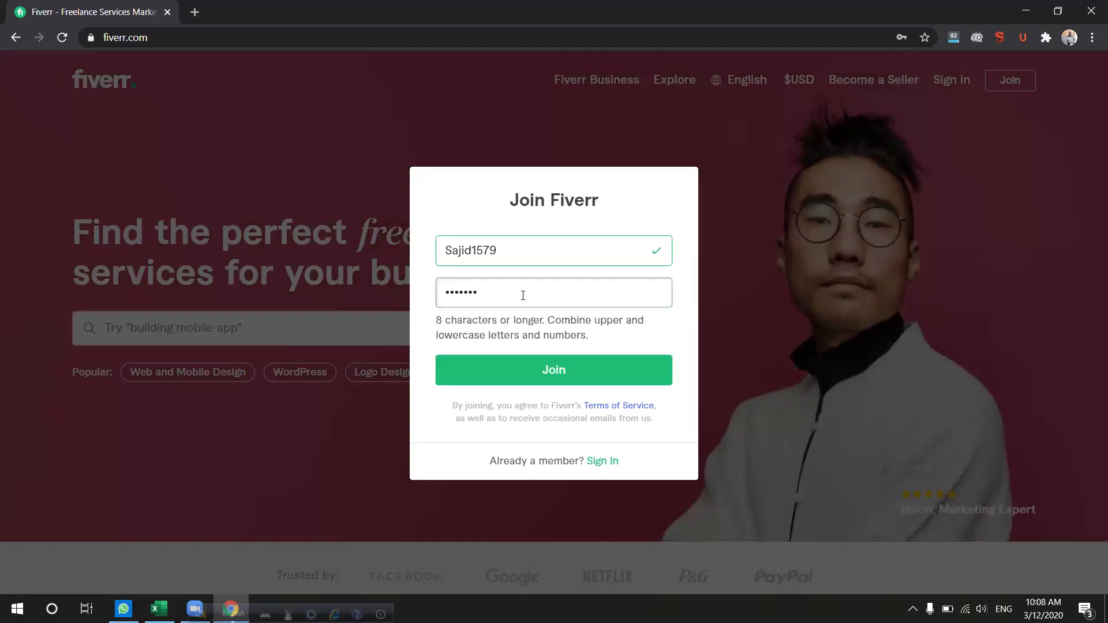
{"action": "type", "text": "•"}
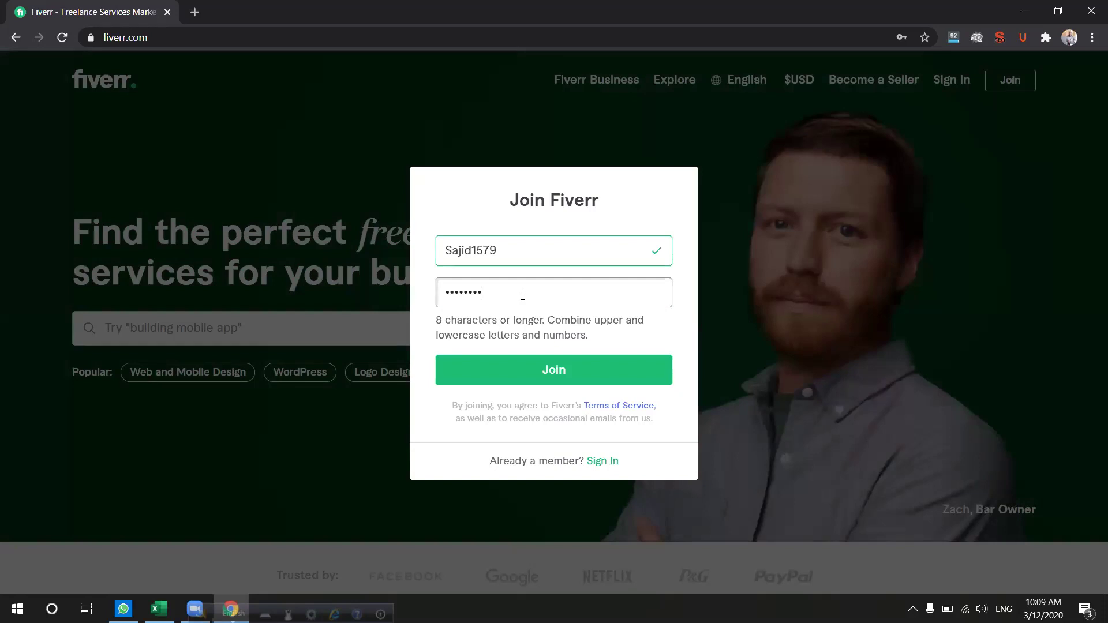
{"action": "key", "text": "BackSpace"}
{"action": "key", "text": "BackSpace"}
{"action": "key", "text": "BackSpace"}
{"action": "key", "text": "BackSpace"}
{"action": "key", "text": "BackSpace"}
{"action": "key", "text": "BackSpace"}
{"action": "key", "text": "BackSpace"}
{"action": "key", "text": "BackSpace"}
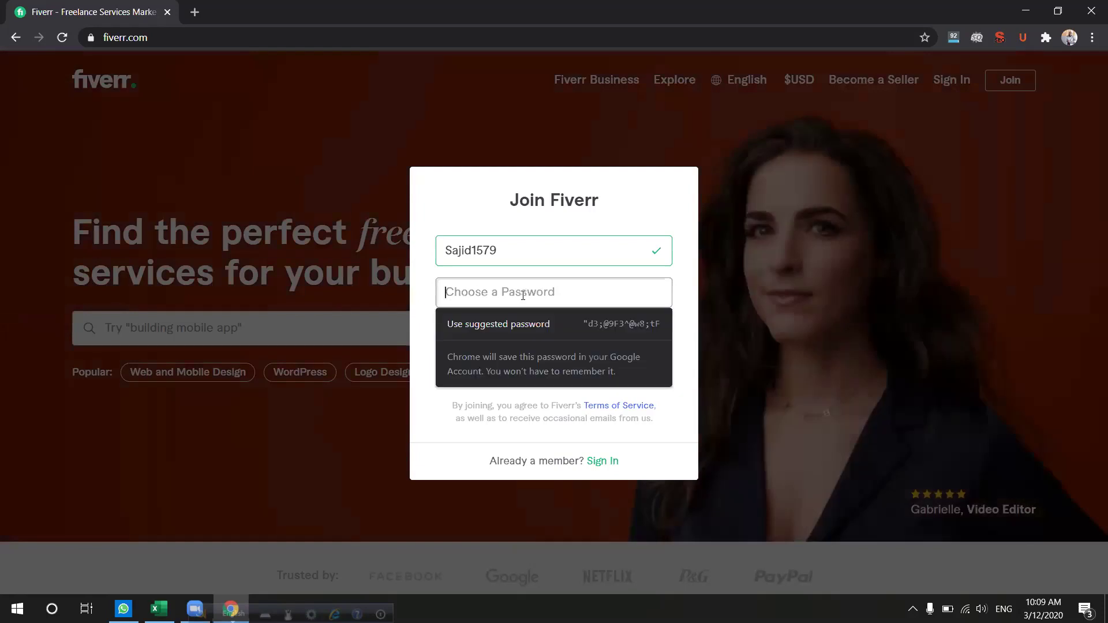
{"action": "type", "text": "•••••••"}
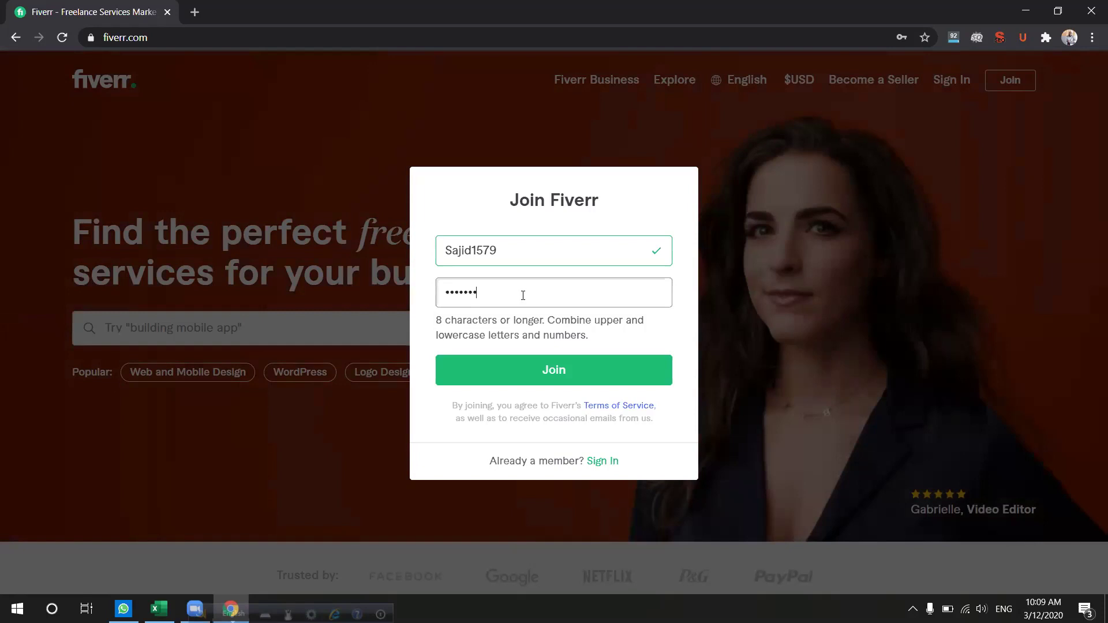
{"action": "type", "text": "•"}
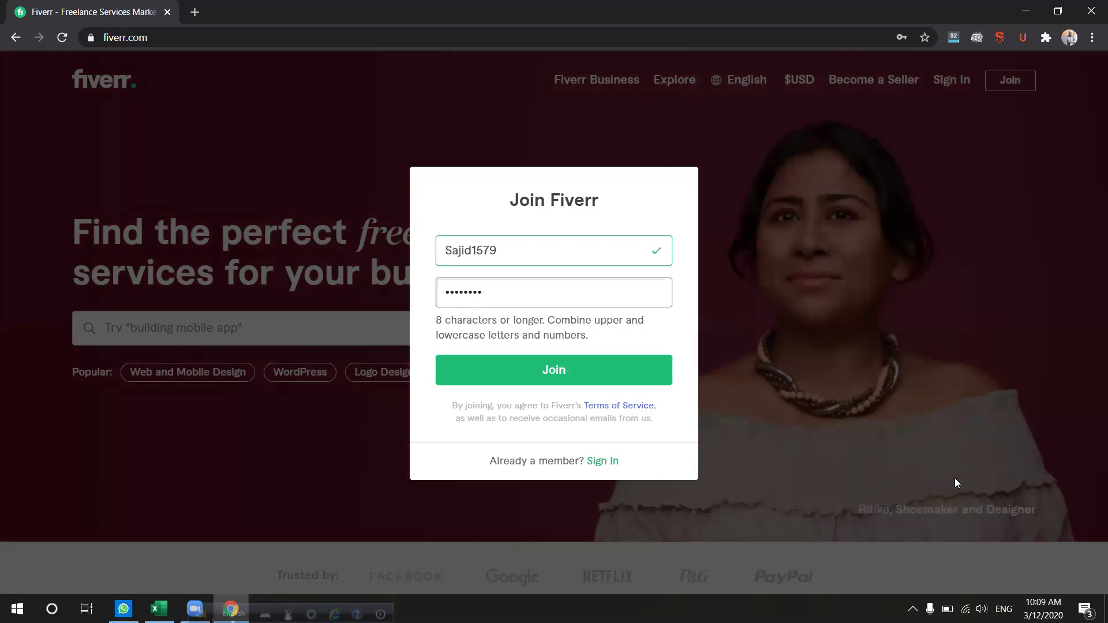
Submit the form, replace the rejected password with a longer one, and submit again.
{"action": "left_click", "coordinate": [565, 387]}
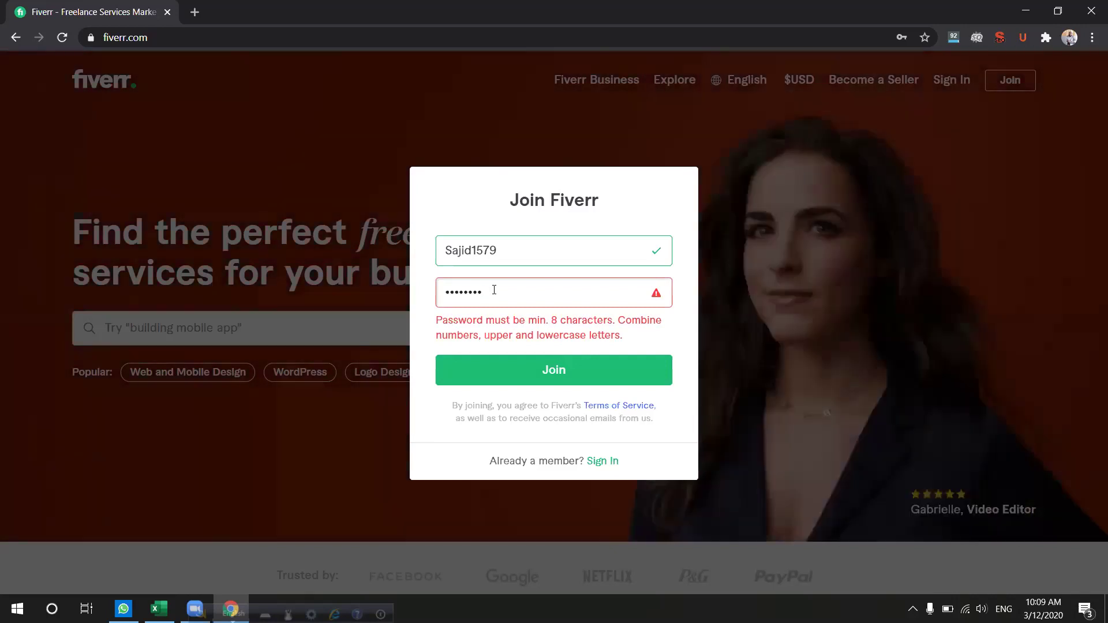
{"action": "key", "text": "ctrl+a"}
{"action": "key", "text": "BackSpace"}
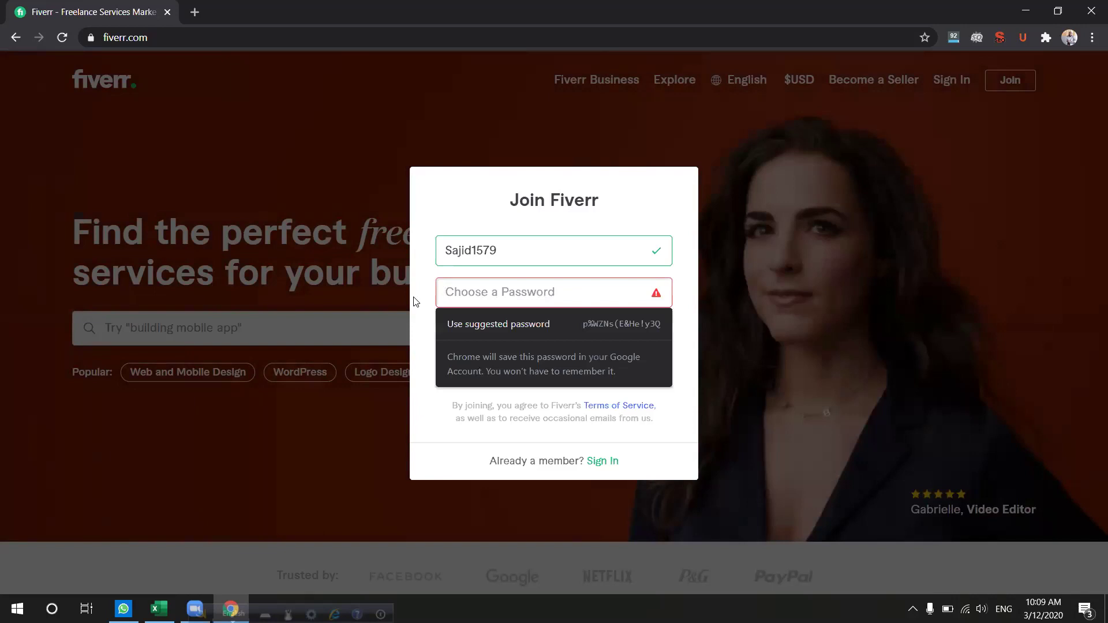
{"action": "type", "text": "•••••"}
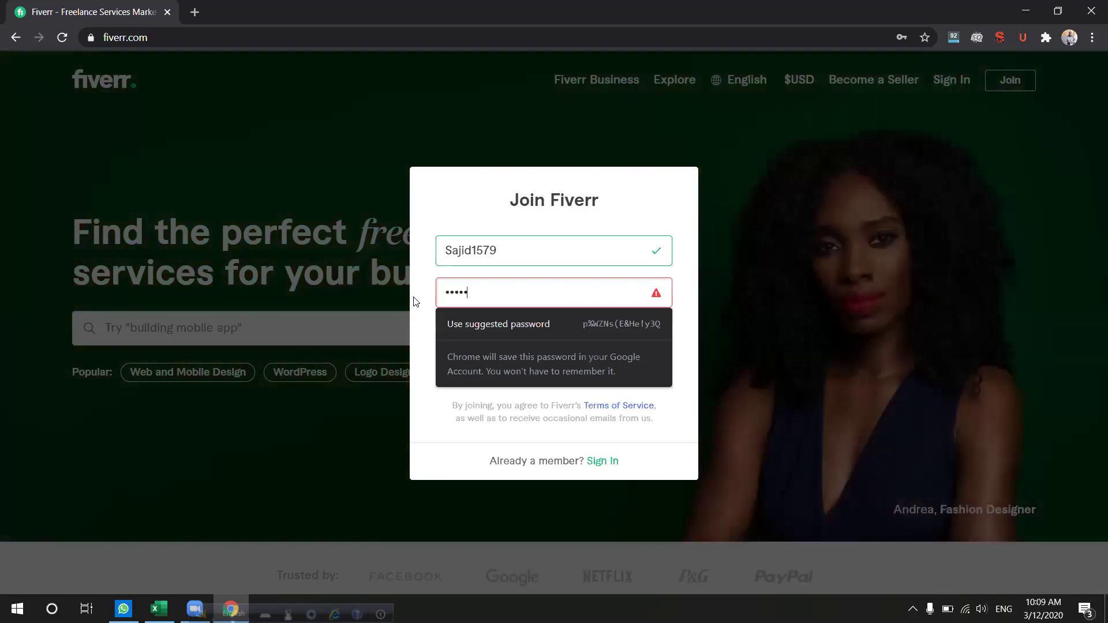
{"action": "type", "text": "•••"}
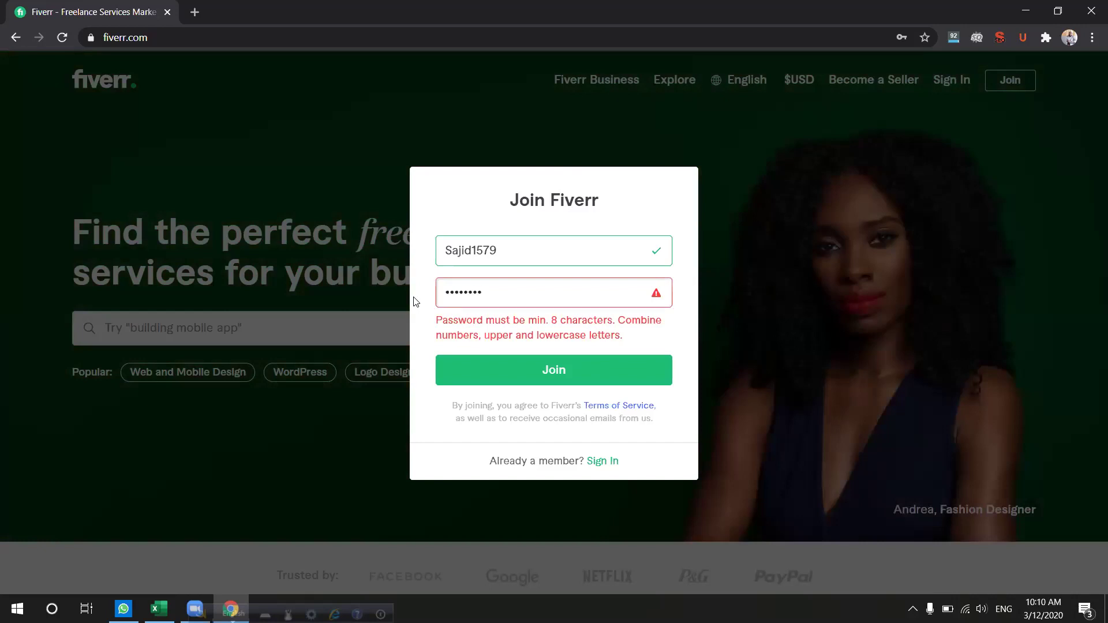
{"action": "type", "text": "•"}
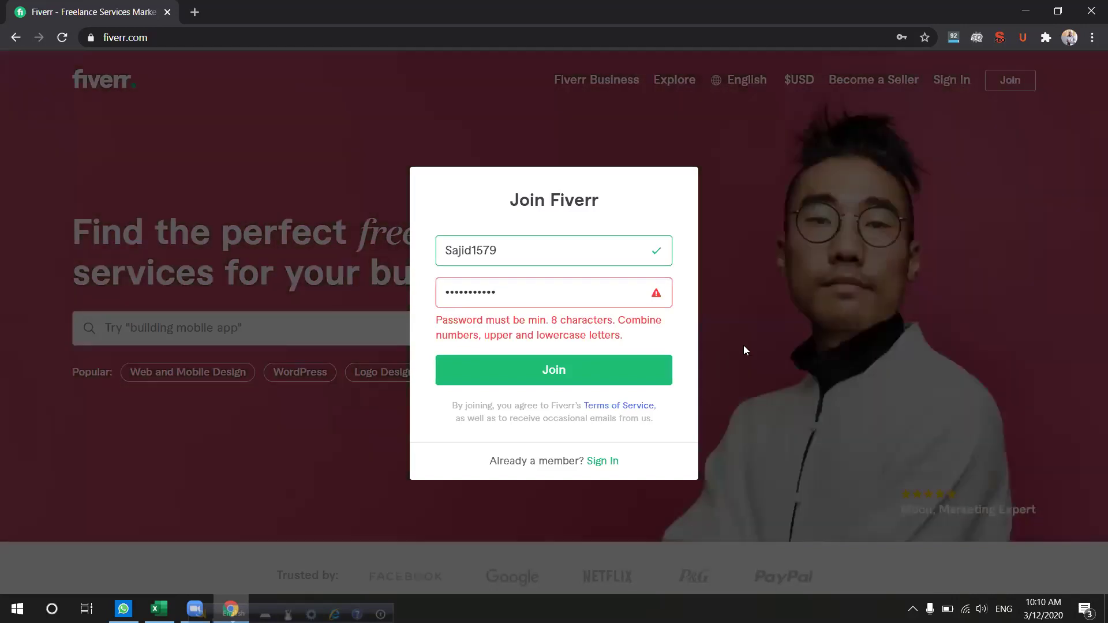
{"action": "left_click", "coordinate": [743, 345]}
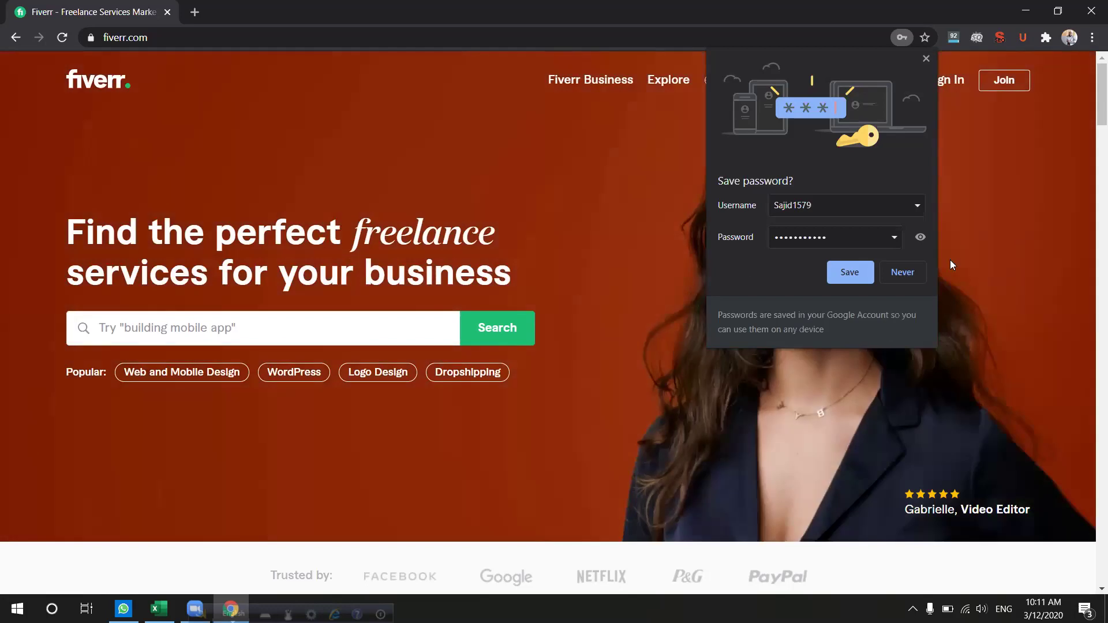
Decline Chrome's save-password offer, reopen Join, and continue with a saved e-mail address.
{"action": "left_click", "coordinate": [898, 272]}
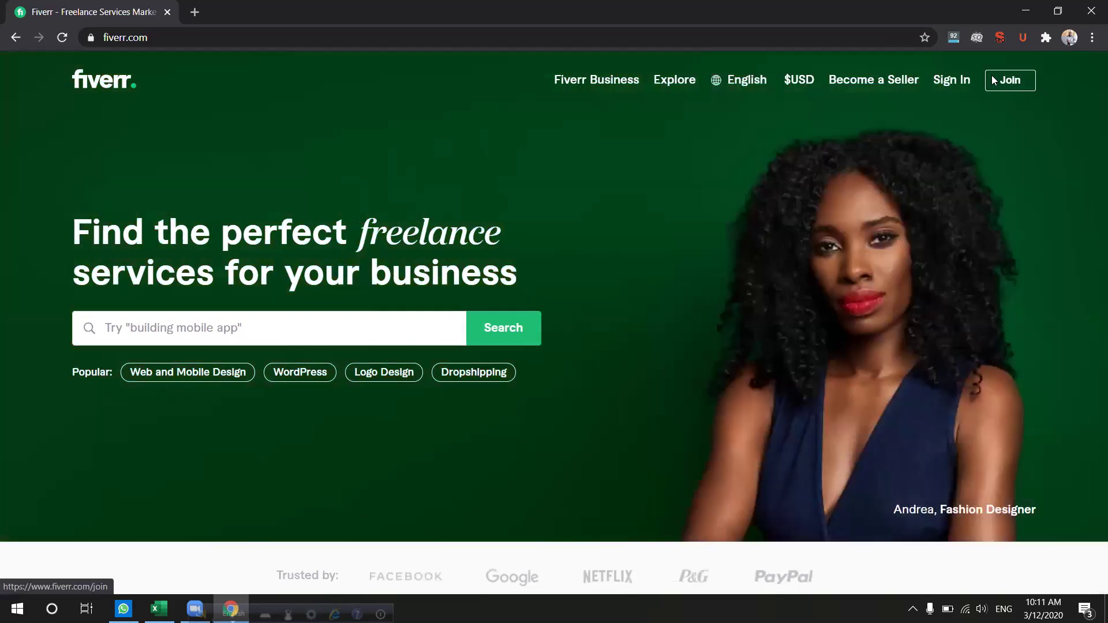
{"action": "left_click", "coordinate": [991, 75]}
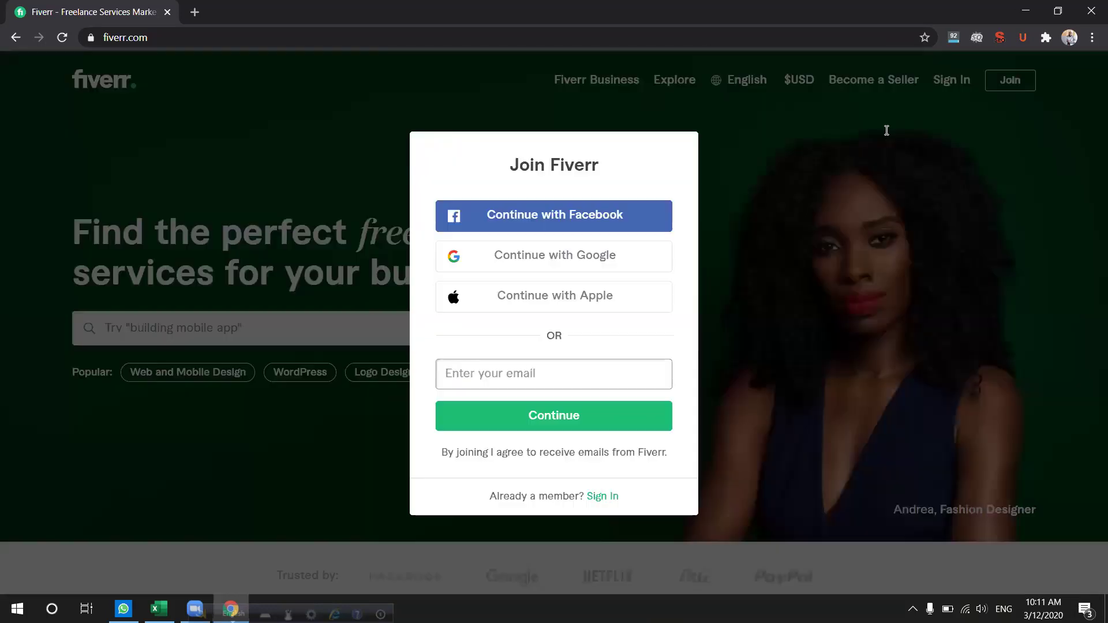
{"action": "left_click", "coordinate": [523, 377]}
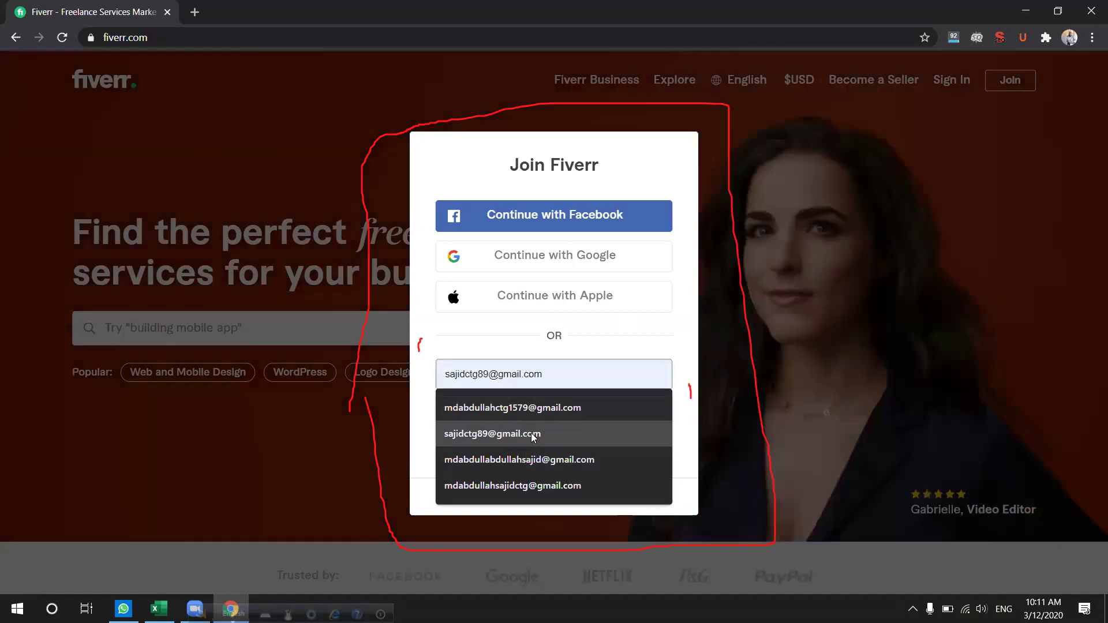
{"action": "left_click", "coordinate": [531, 434]}
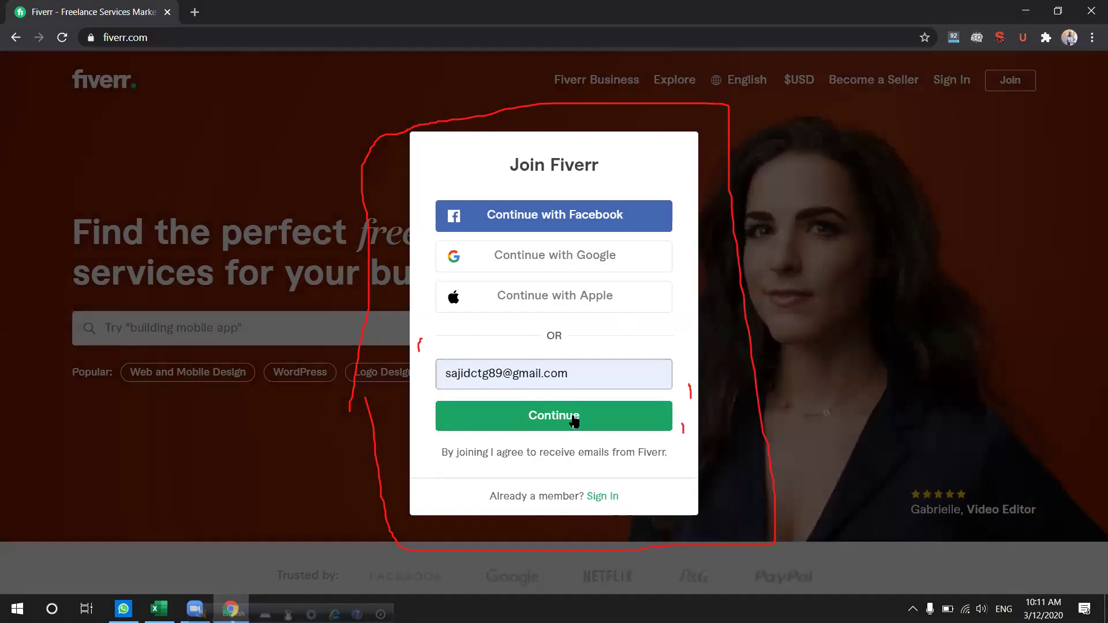
{"action": "left_click", "coordinate": [574, 416]}
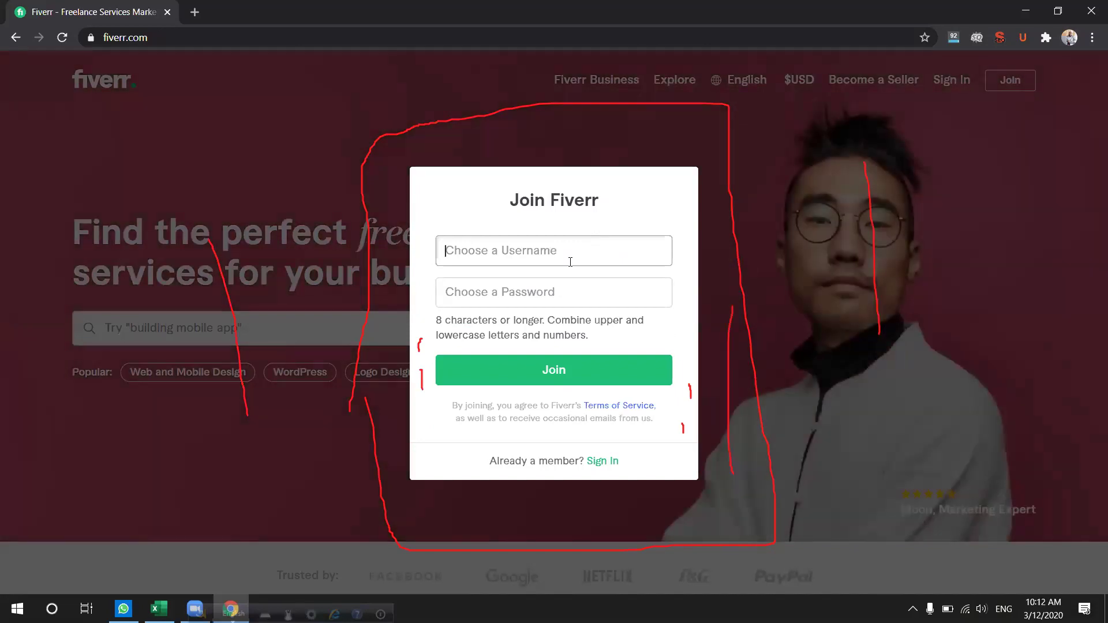
Fill the username from the saved suggestion, enter a 9-character password, and submit the Join form.
{"action": "type", "text": "sa"}
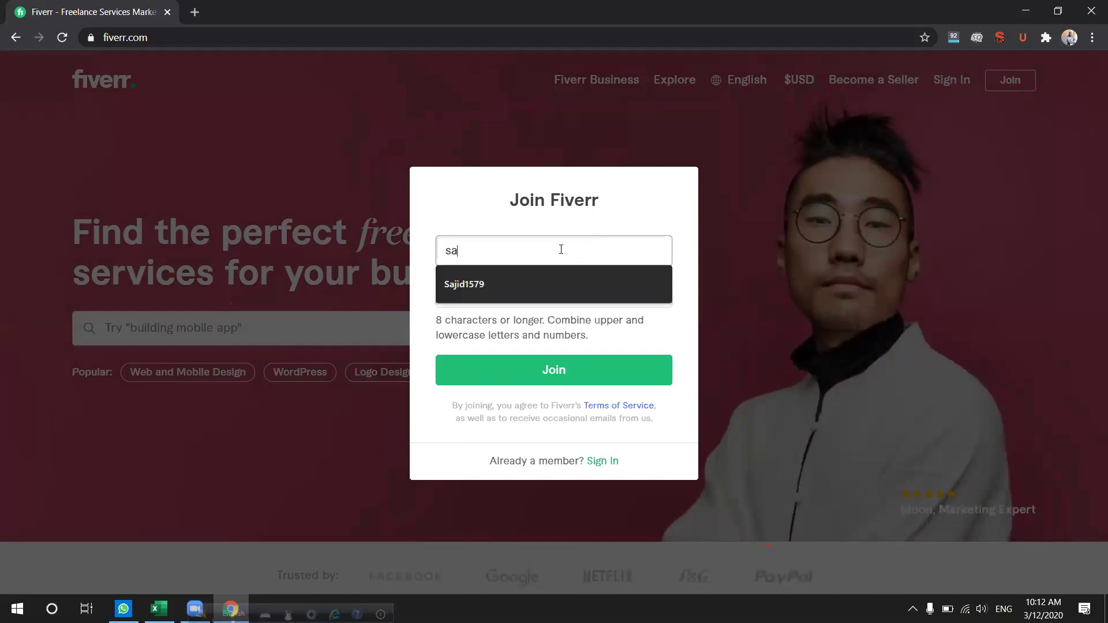
{"action": "left_click", "coordinate": [523, 283]}
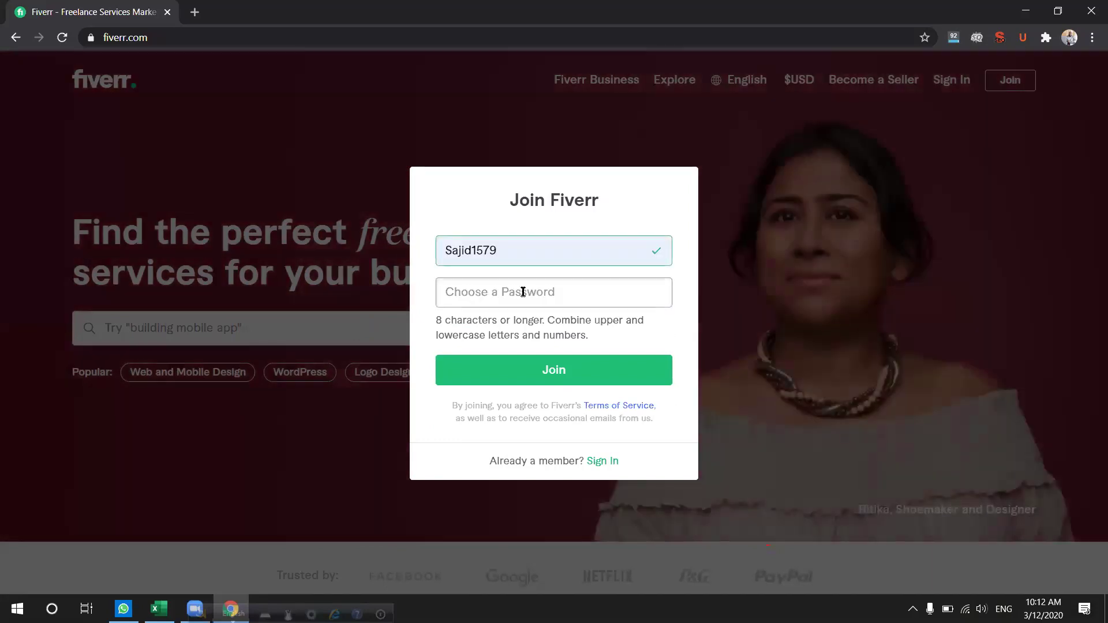
{"action": "left_click", "coordinate": [522, 292]}
{"action": "type", "text": "••••••••"}
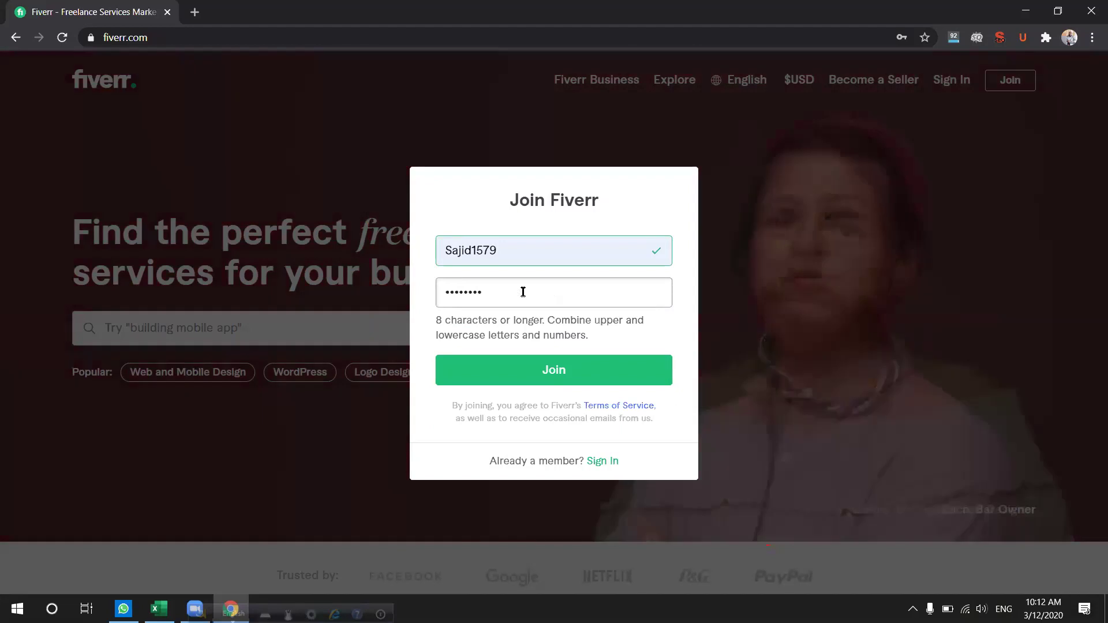
{"action": "type", "text": "•"}
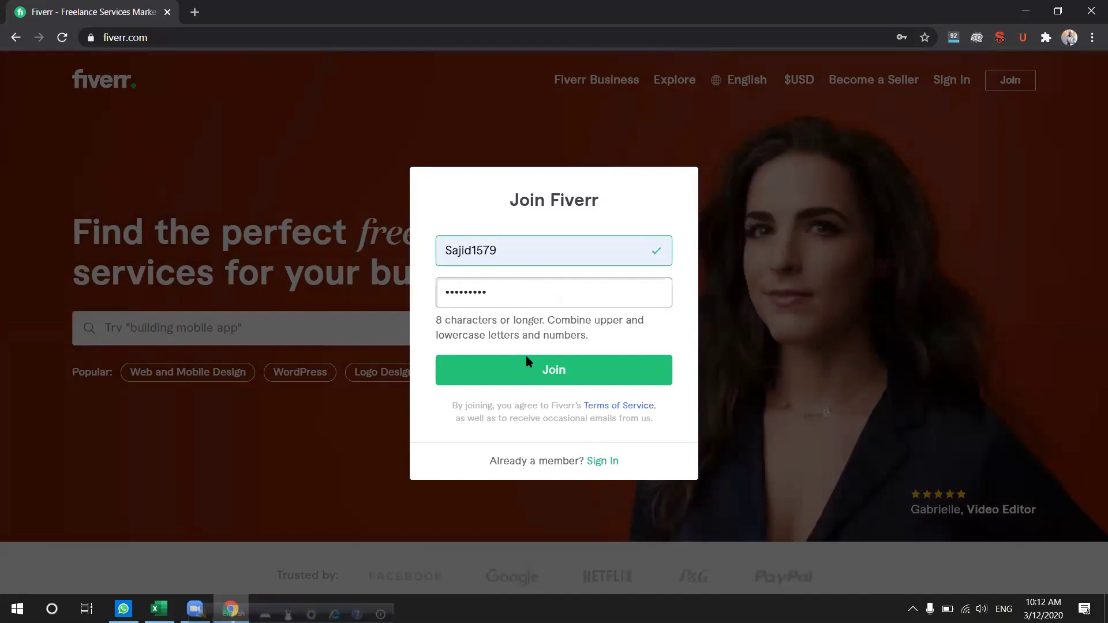
{"action": "left_click", "coordinate": [553, 373]}
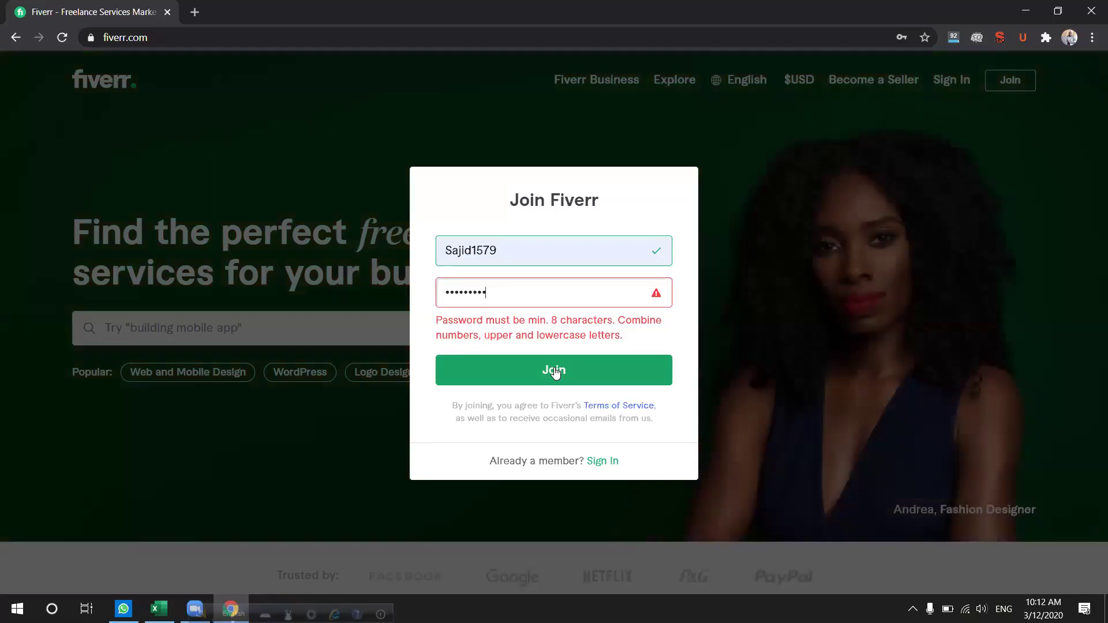
Erase the rejected password so the field shows the 'Choose a Password' placeholder again.
{"action": "key", "text": "BackSpace"}
{"action": "key", "text": "BackSpace"}
{"action": "key", "text": "BackSpace"}
{"action": "key", "text": "BackSpace"}
{"action": "key", "text": "BackSpace"}
{"action": "key", "text": "BackSpace"}
{"action": "key", "text": "BackSpace"}
{"action": "key", "text": "BackSpace"}
{"action": "key", "text": "BackSpace"}
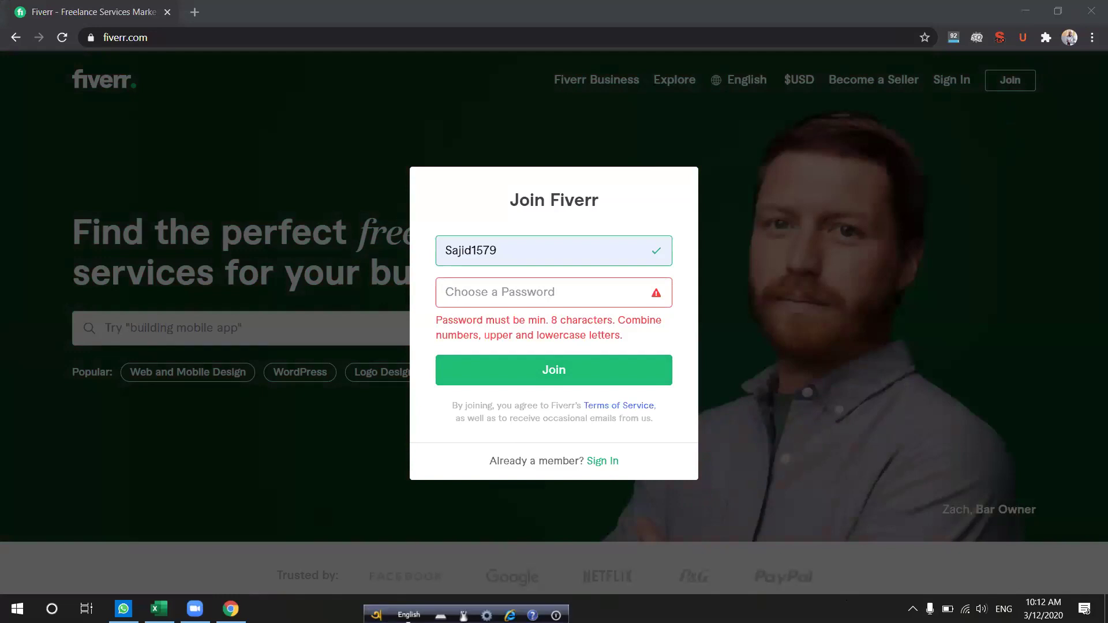
{"action": "mouse_move", "coordinate": [195, 609]}
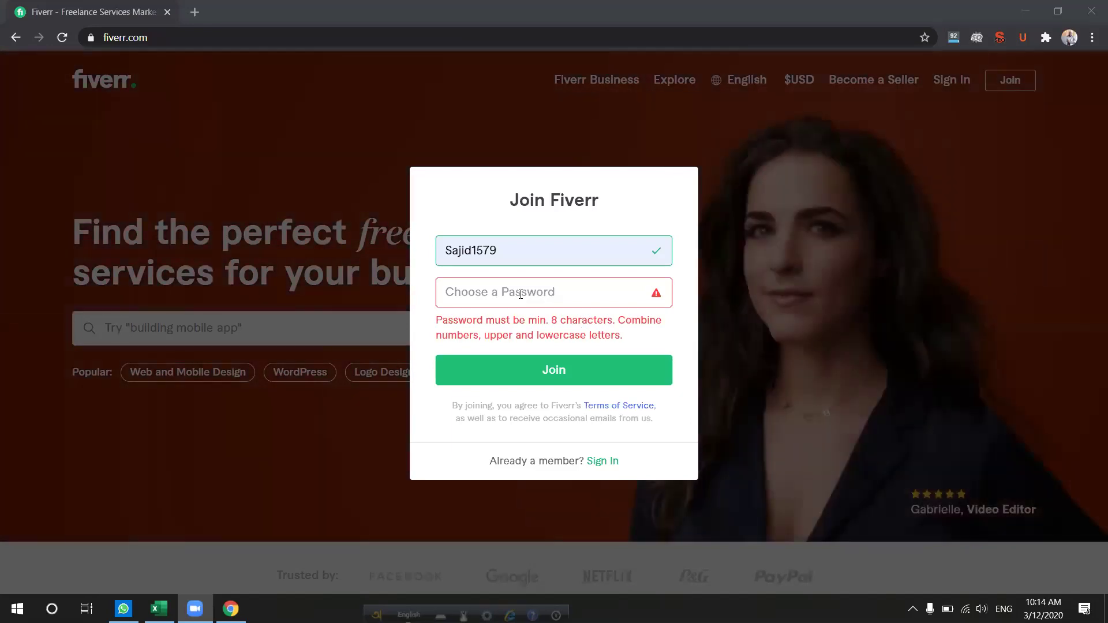
Type a new password into the empty password field of the Join Fiverr form.
{"action": "left_click", "coordinate": [522, 294]}
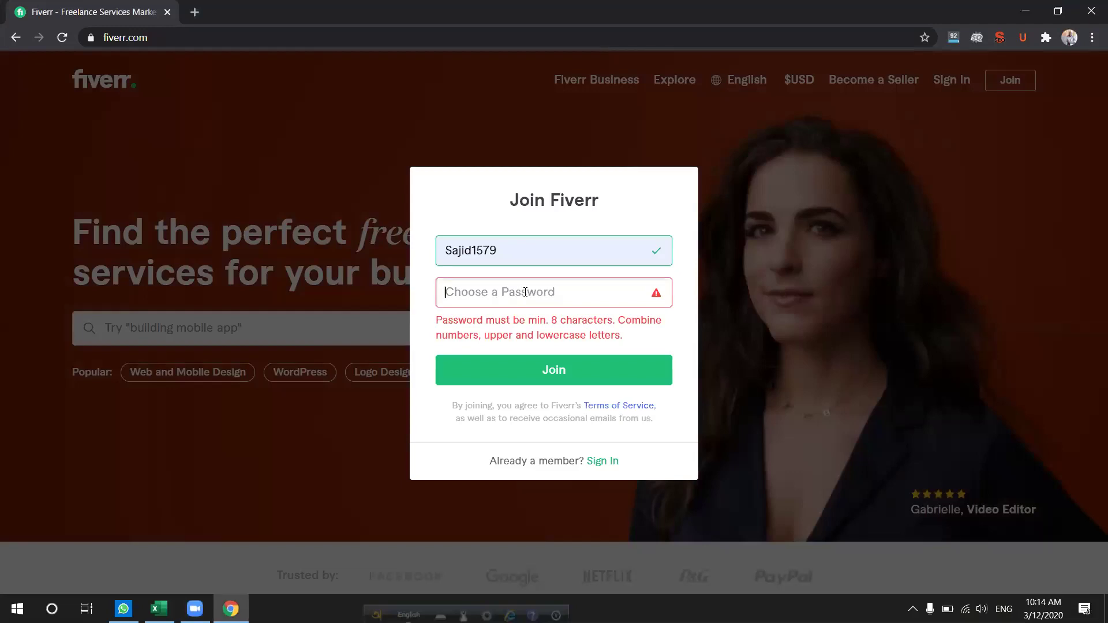
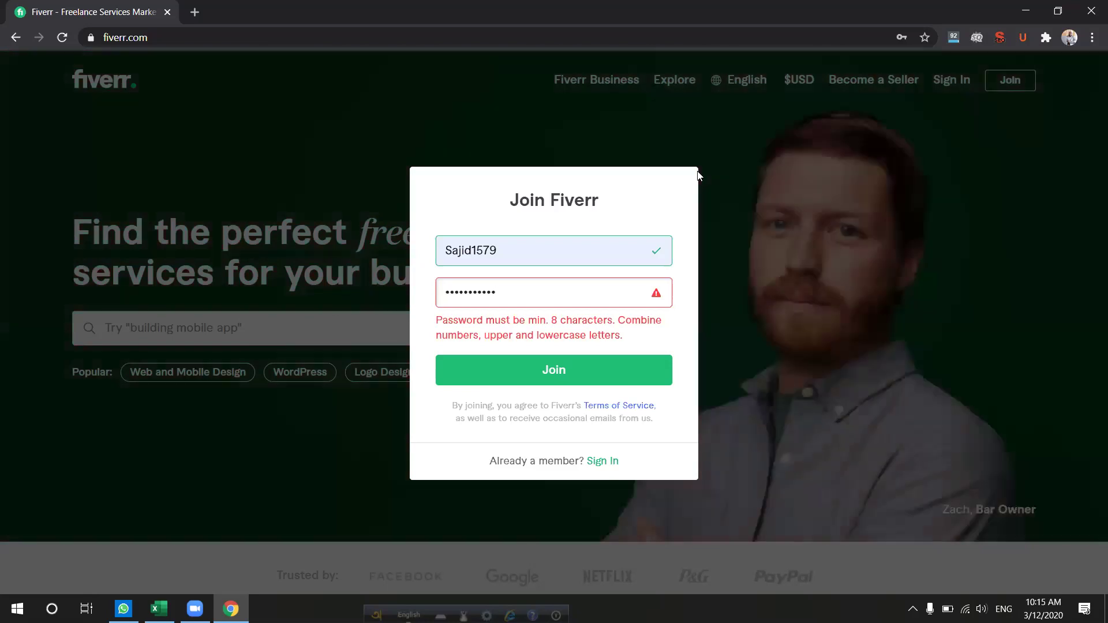
Replace the password with a 9-character letters-and-numbers password the form marks valid.
{"action": "left_click_drag", "start_coordinate": [497, 293], "coordinate": [431, 295]}
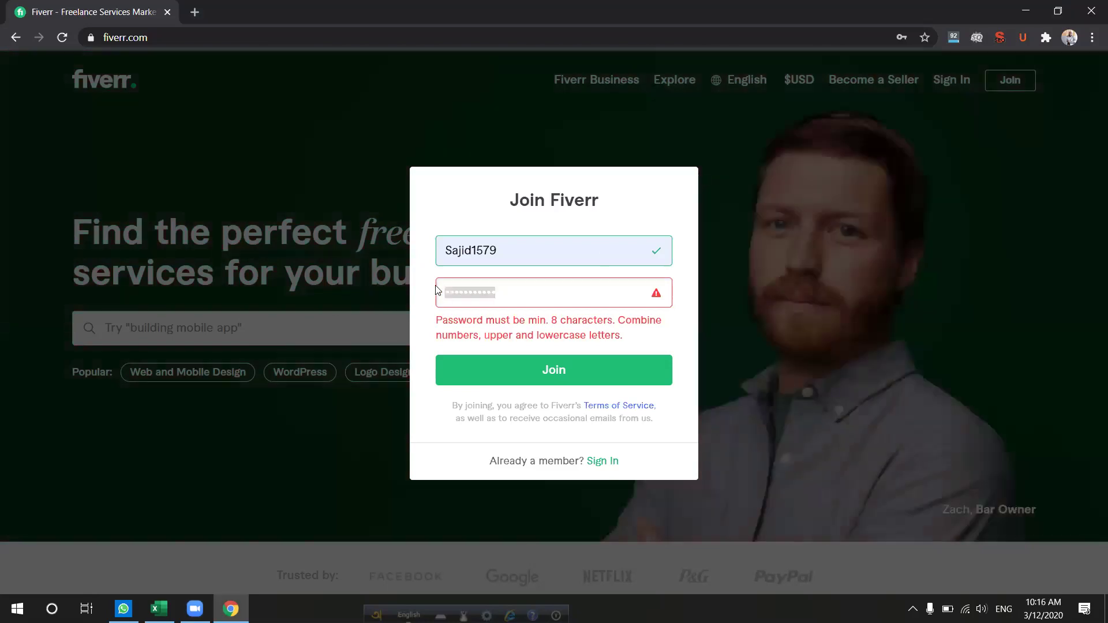
{"action": "key", "text": "BackSpace"}
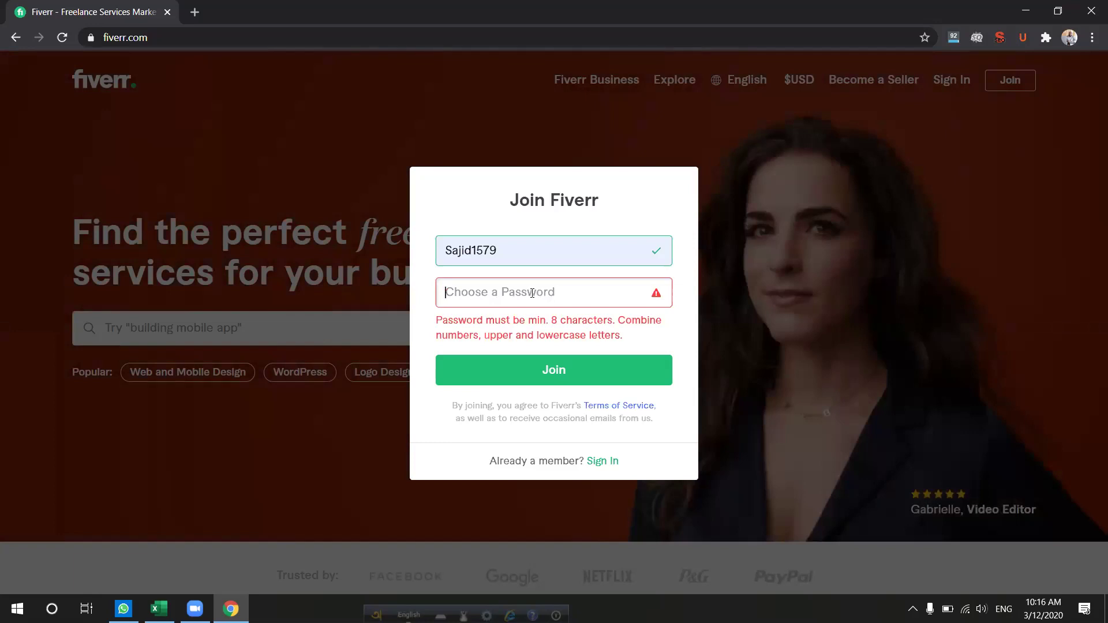
{"action": "type", "text": "S"}
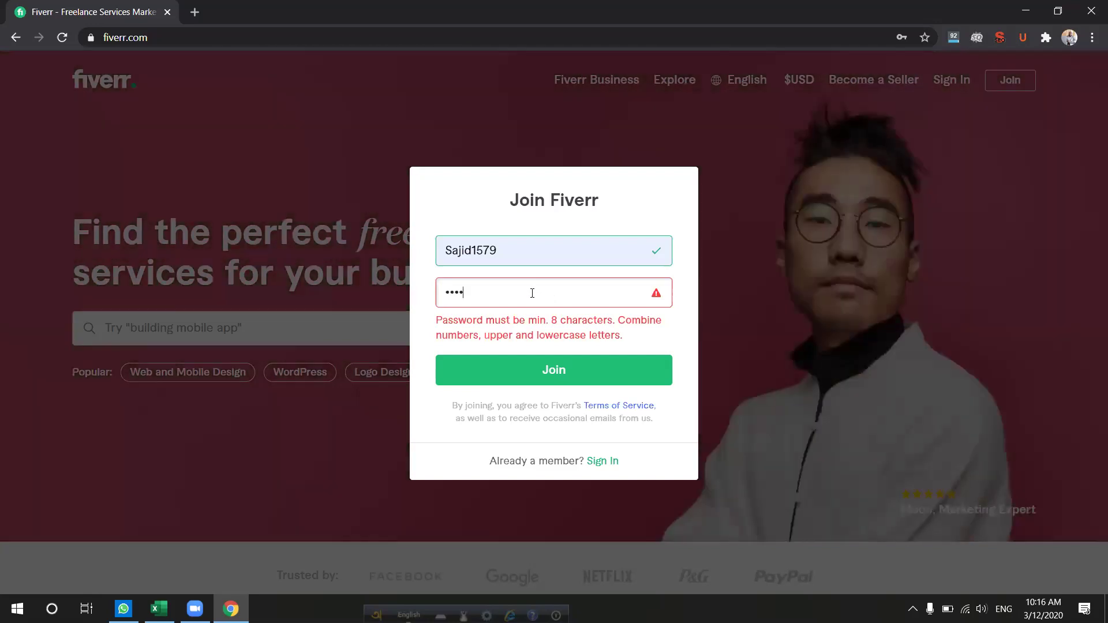
{"action": "key", "text": "BackSpace"}
{"action": "key", "text": "BackSpace"}
{"action": "key", "text": "BackSpace"}
{"action": "key", "text": "BackSpace"}
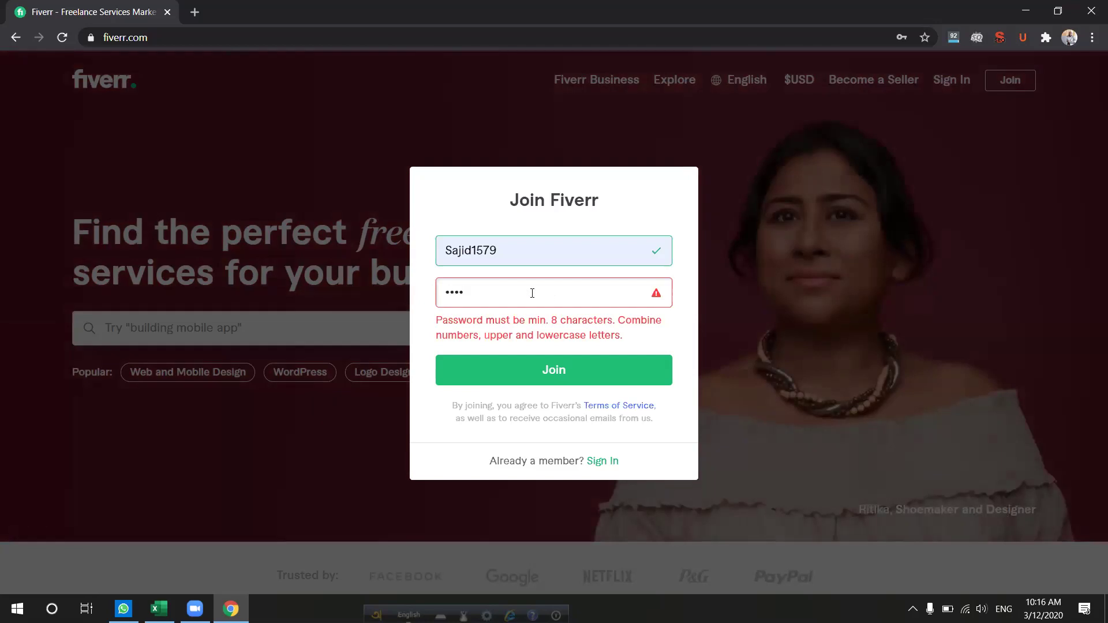
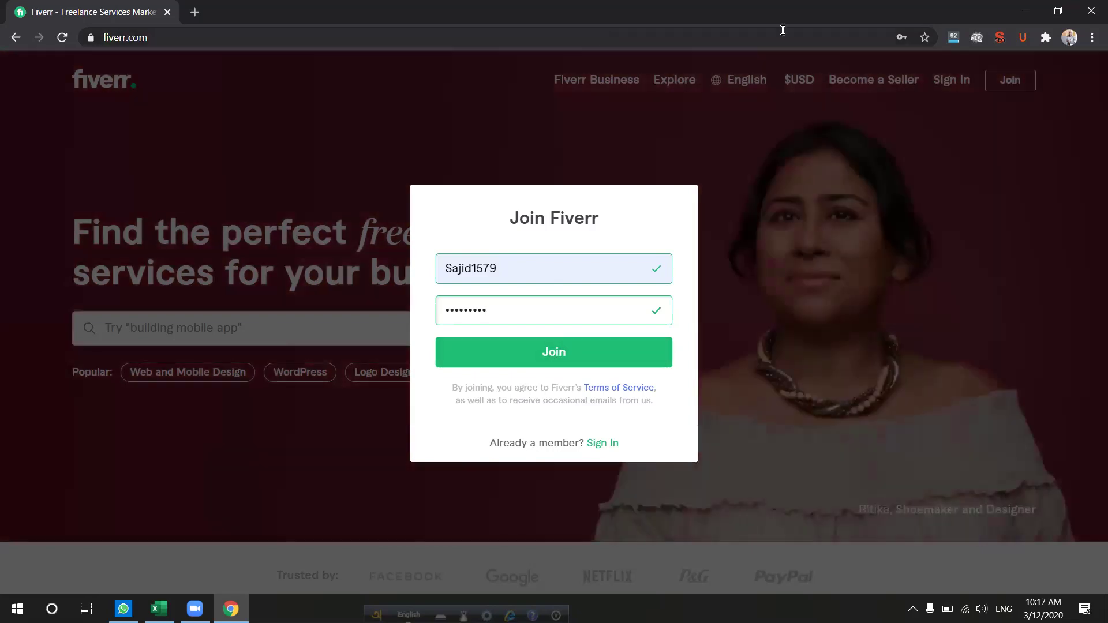
Submit the Join form with the accepted username and password to create the account.
{"action": "left_click", "coordinate": [542, 356]}
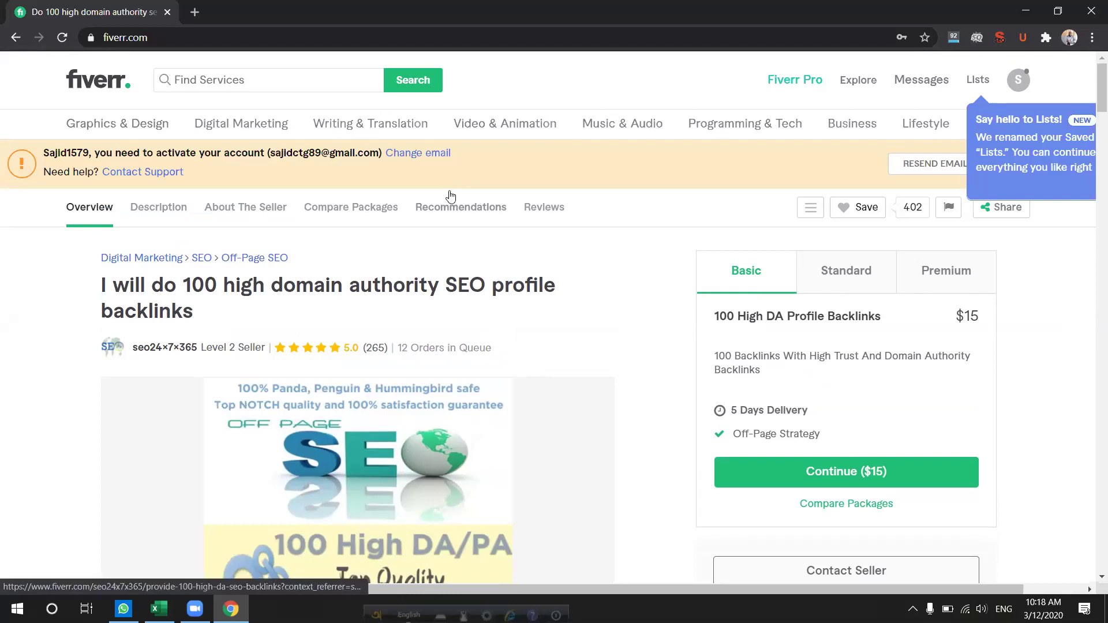
Close the 'Say hello to Lists!' popover on the backlinks gig page.
{"action": "left_click_drag", "start_coordinate": [972, 186], "coordinate": [1105, 186]}
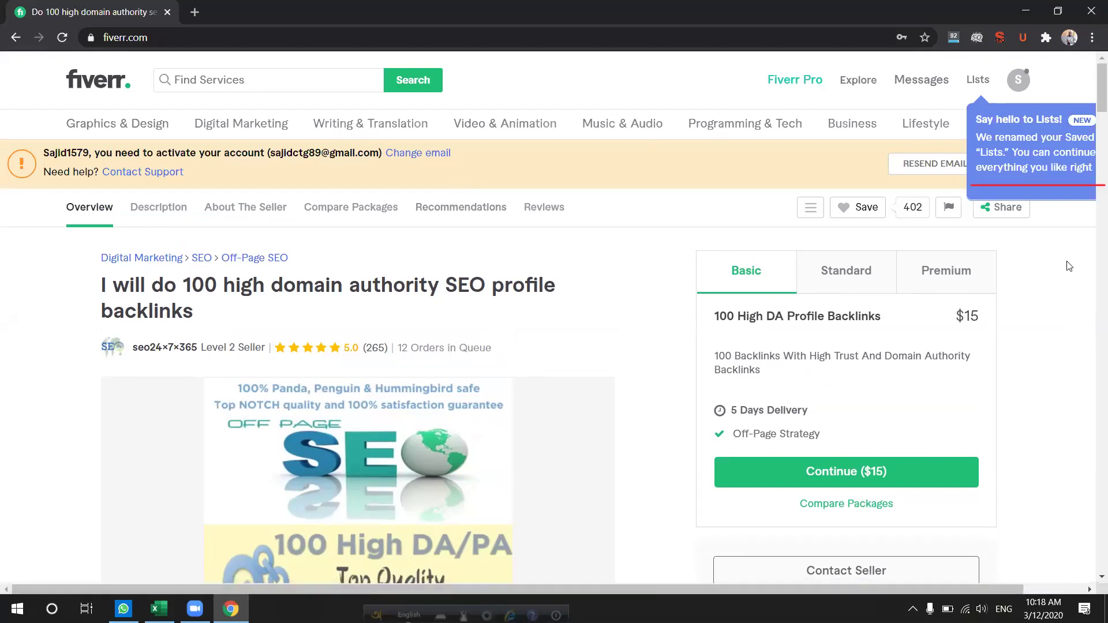
{"action": "left_click", "coordinate": [1039, 163]}
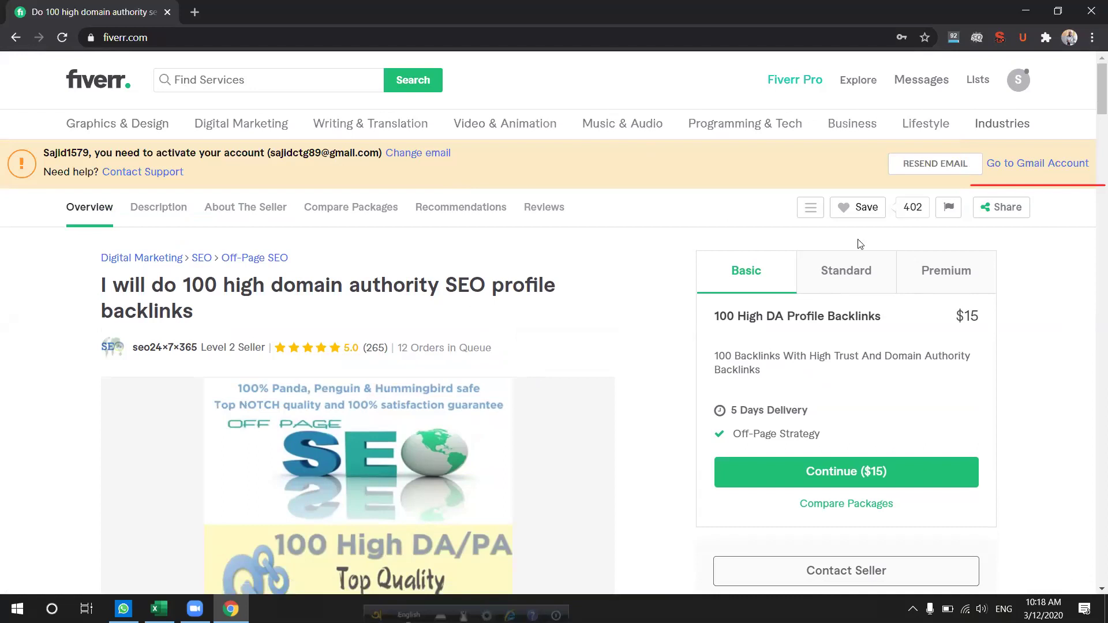
Open the Gmail inbox in a new tab from the activation banner's 'Go to Gmail Account' link.
{"action": "left_click", "coordinate": [1040, 166]}
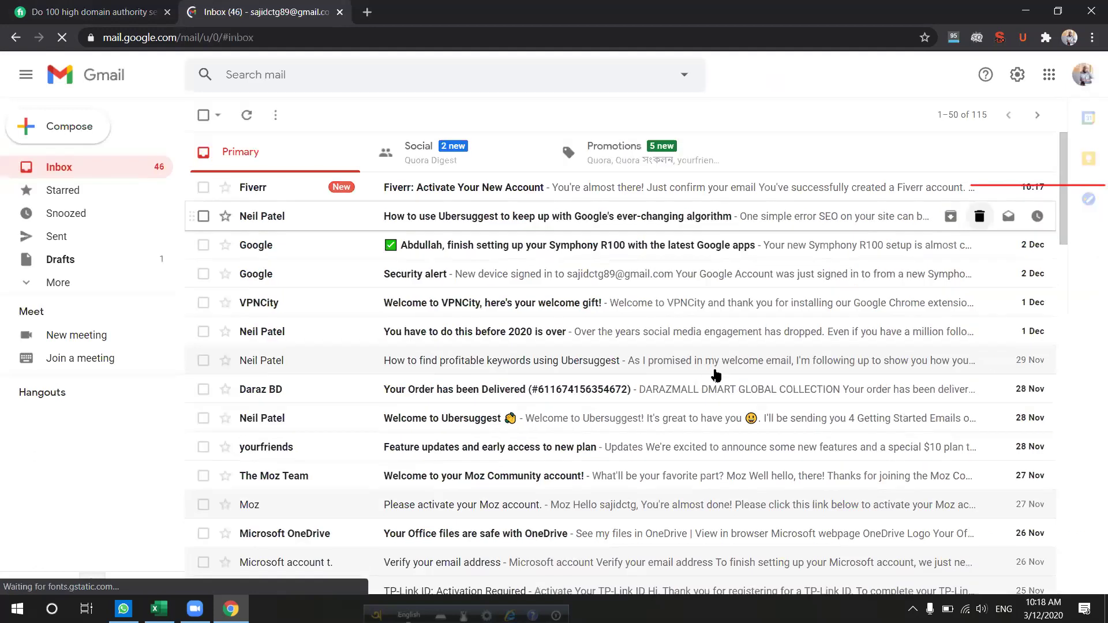
Open Fiverr's 'Activate Your New Account' email and activate the account from its button.
{"action": "left_click", "coordinate": [431, 193]}
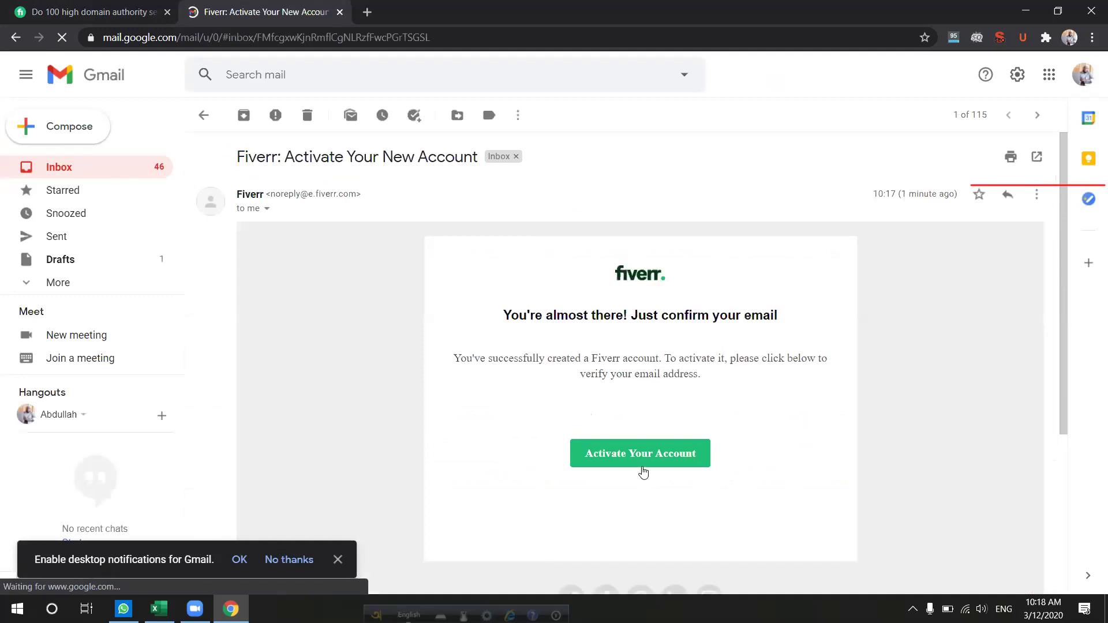
{"action": "scroll", "coordinate": [650, 470], "scroll_direction": "down", "scroll_amount": 3}
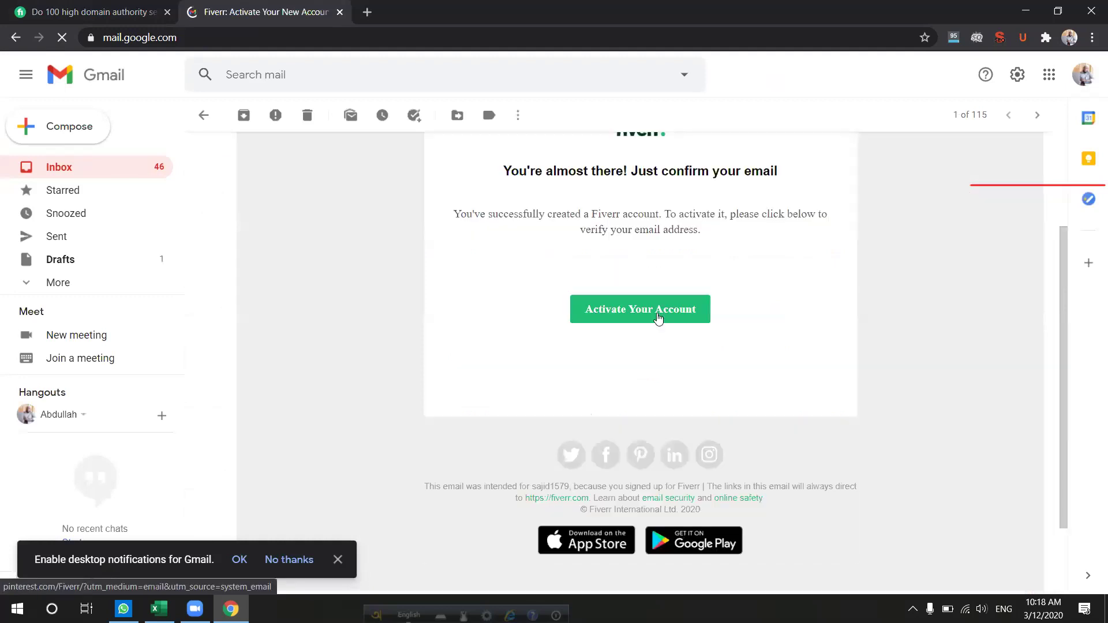
{"action": "left_click", "coordinate": [601, 296]}
{"action": "scroll", "coordinate": [636, 329], "scroll_direction": "up", "scroll_amount": 3}
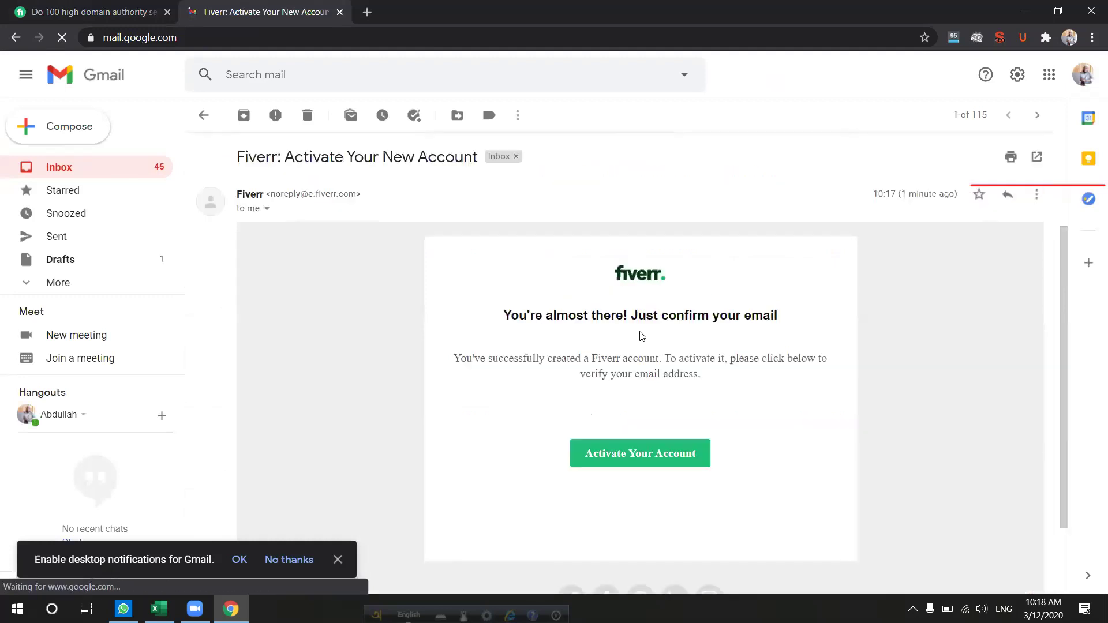
{"action": "scroll", "coordinate": [658, 319], "scroll_direction": "down", "scroll_amount": 3}
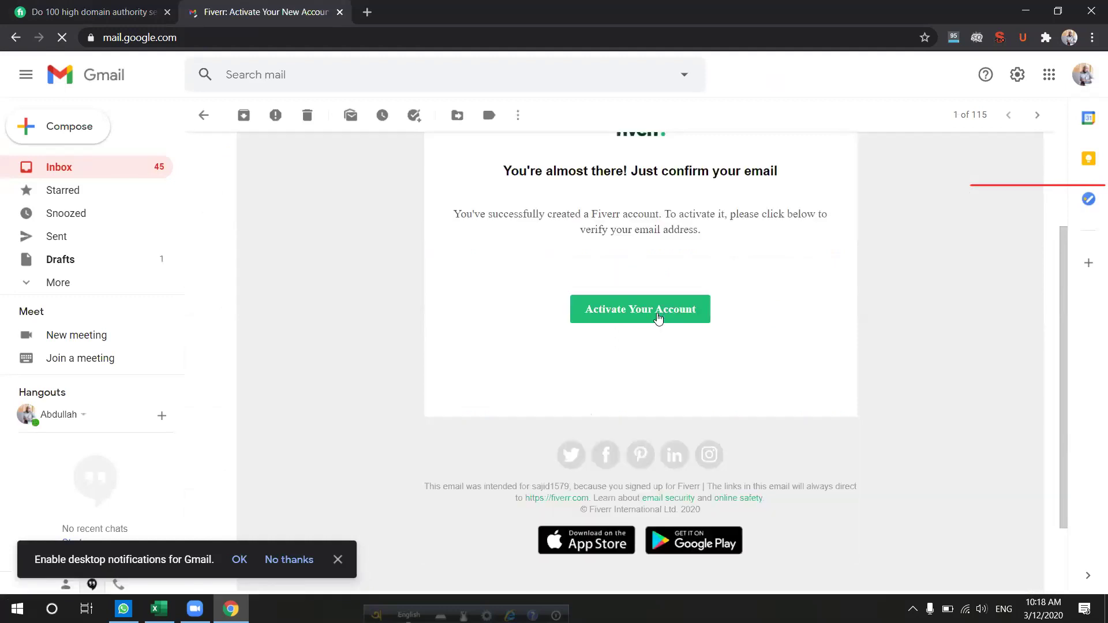
{"action": "left_click", "coordinate": [657, 313]}
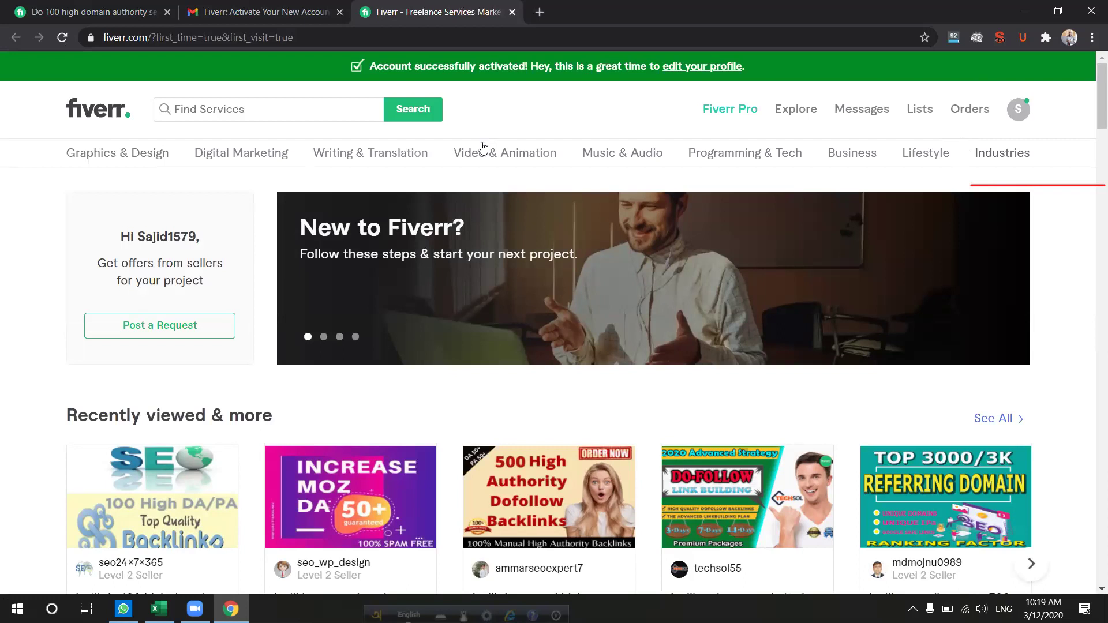
Open the account settings page from the activation banner's 'edit your profile' link.
{"action": "mouse_move", "coordinate": [482, 149]}
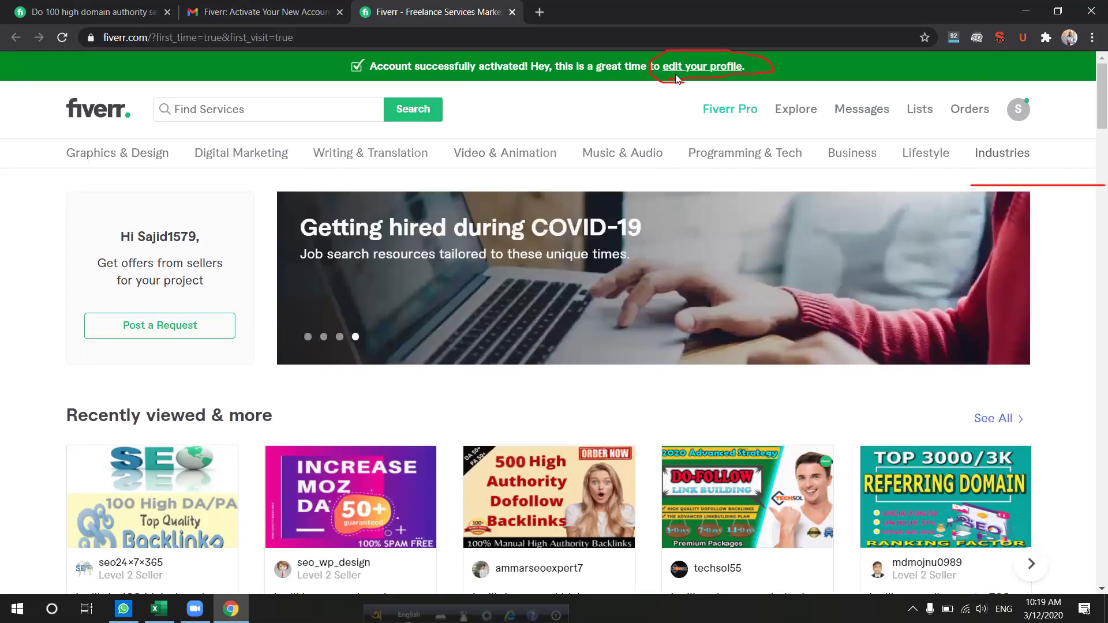
{"action": "left_click", "coordinate": [679, 72]}
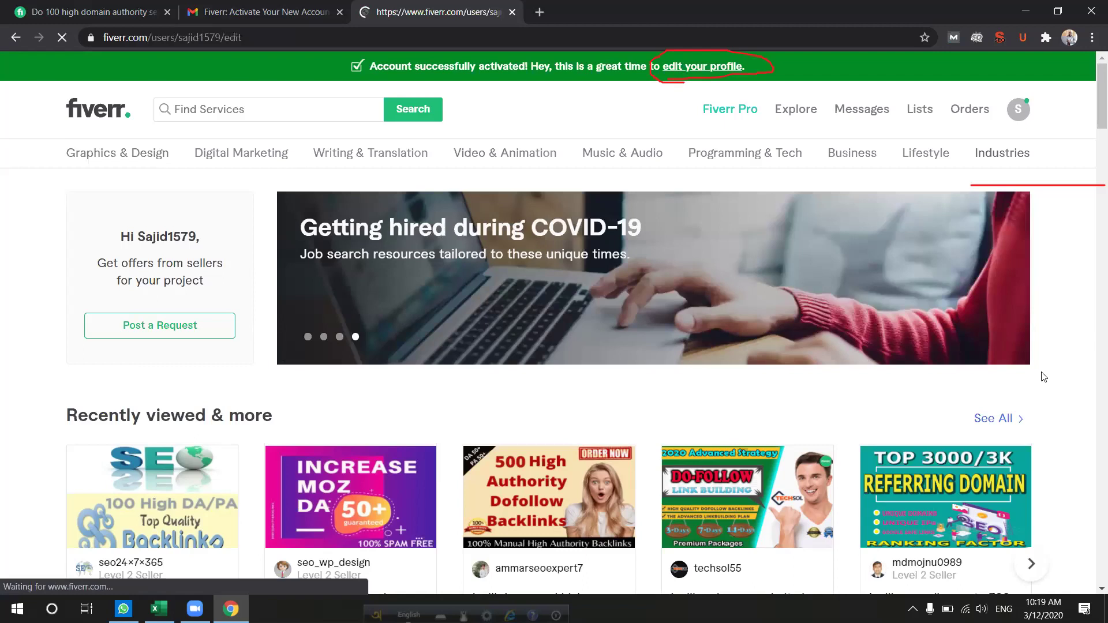
{"action": "scroll", "coordinate": [969, 421], "scroll_direction": "down", "scroll_amount": 4}
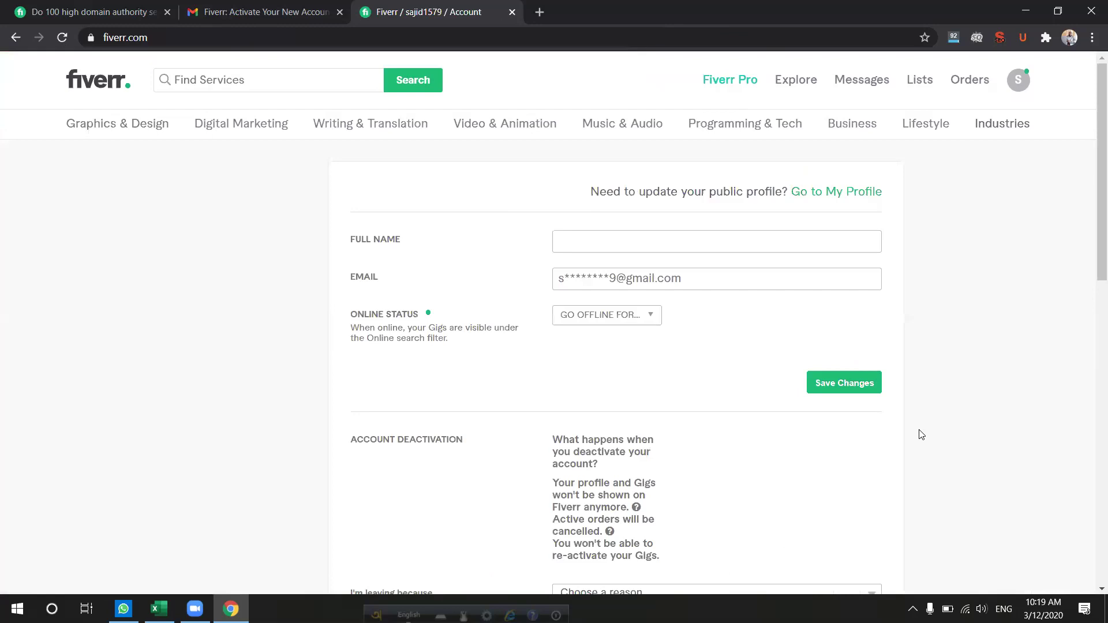
Enter the account owner's full name in the Full Name field and save the changes.
{"action": "scroll", "coordinate": [922, 434], "scroll_direction": "down", "scroll_amount": 6}
{"action": "left_click", "coordinate": [687, 244]}
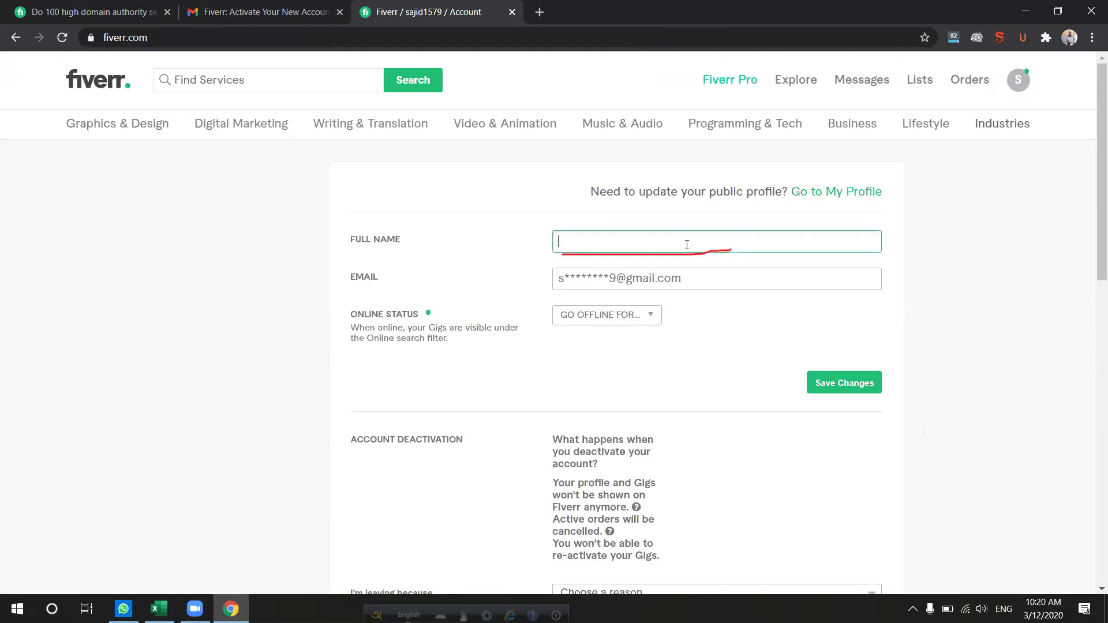
{"action": "type", "text": "a"}
{"action": "key", "text": "BackSpace"}
{"action": "type", "text": "a"}
{"action": "key", "text": "BackSpace"}
{"action": "type", "text": "Abdull"}
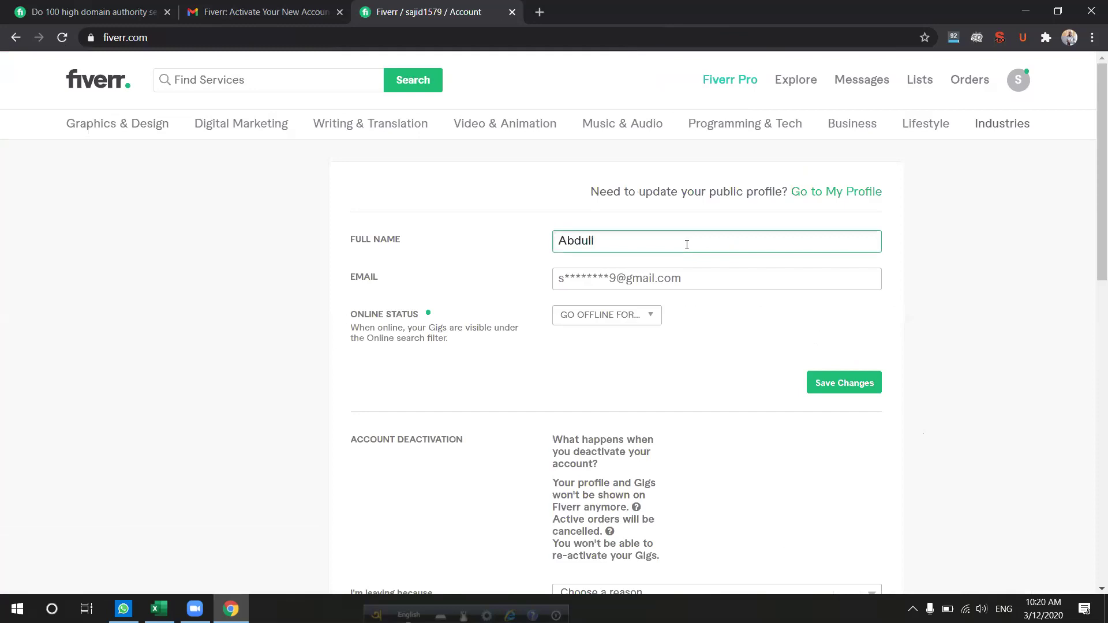
{"action": "type", "text": "ah Sajid"}
{"action": "left_click", "coordinate": [844, 391]}
{"action": "left_click", "coordinate": [850, 387]}
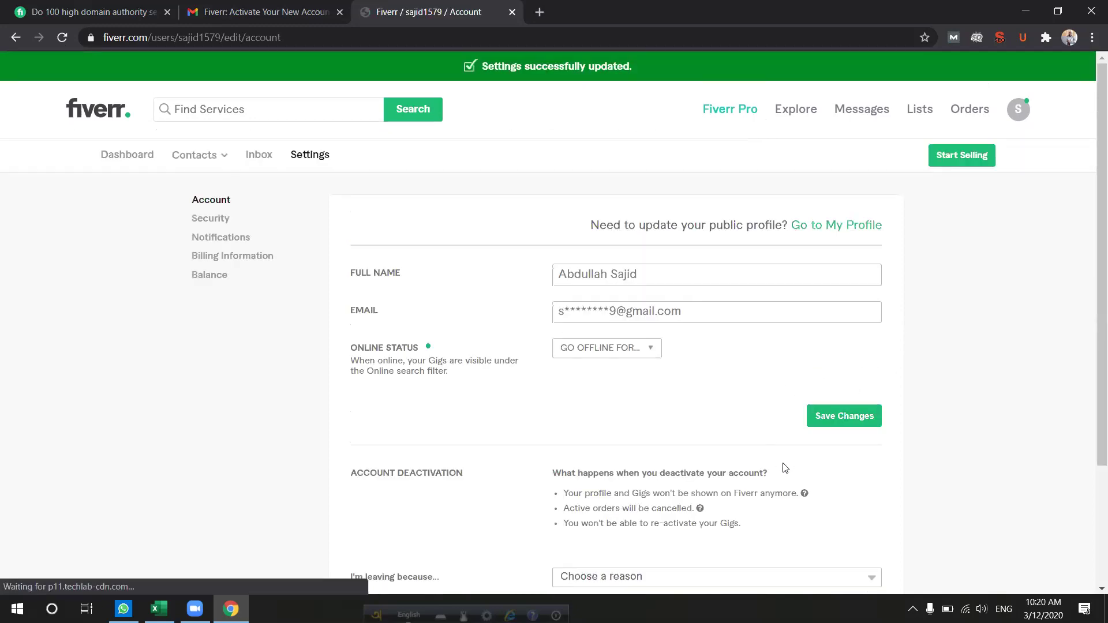
Scroll the Account settings page to check the 'Settings successfully updated' confirmation and saved name.
{"action": "scroll", "coordinate": [785, 467], "scroll_direction": "down", "scroll_amount": 3}
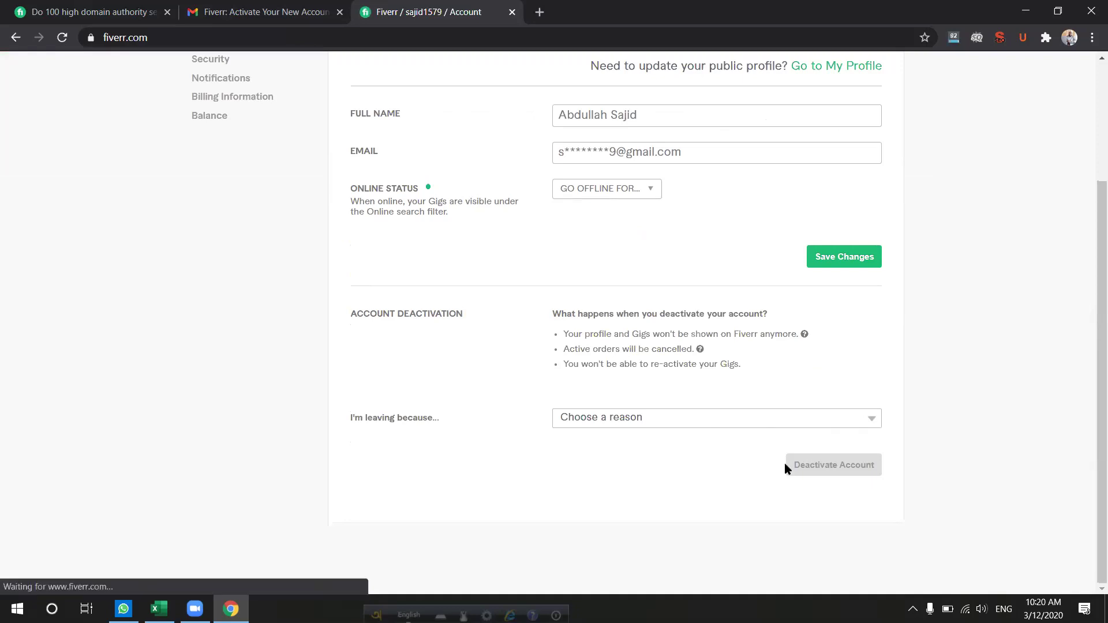
{"action": "scroll", "coordinate": [788, 468], "scroll_direction": "up", "scroll_amount": 3}
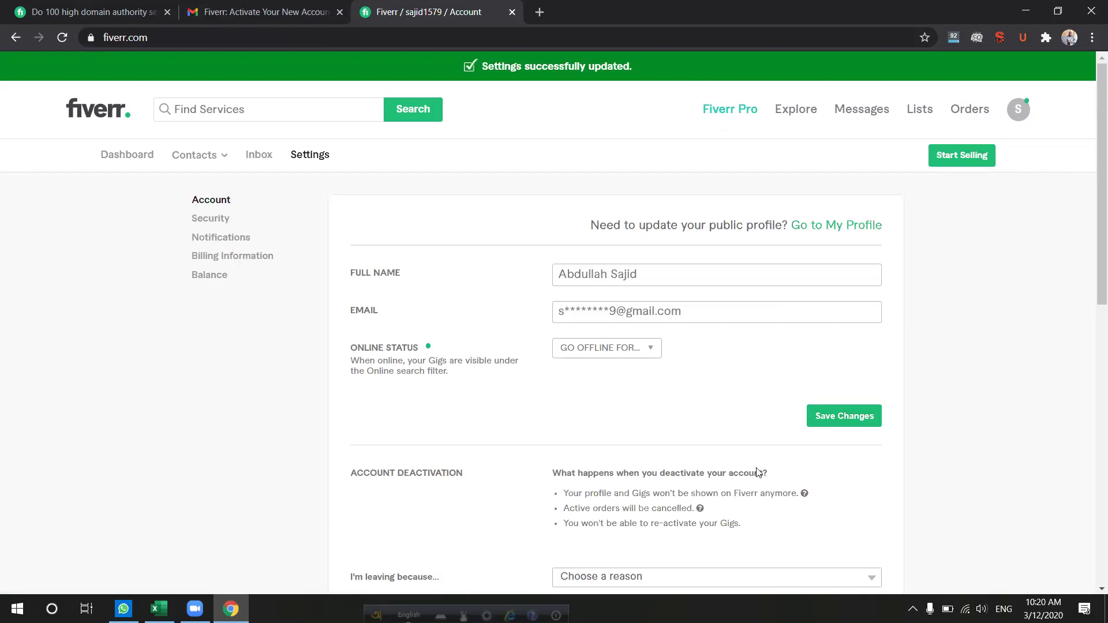
{"action": "scroll", "coordinate": [771, 462], "scroll_direction": "down", "scroll_amount": 3}
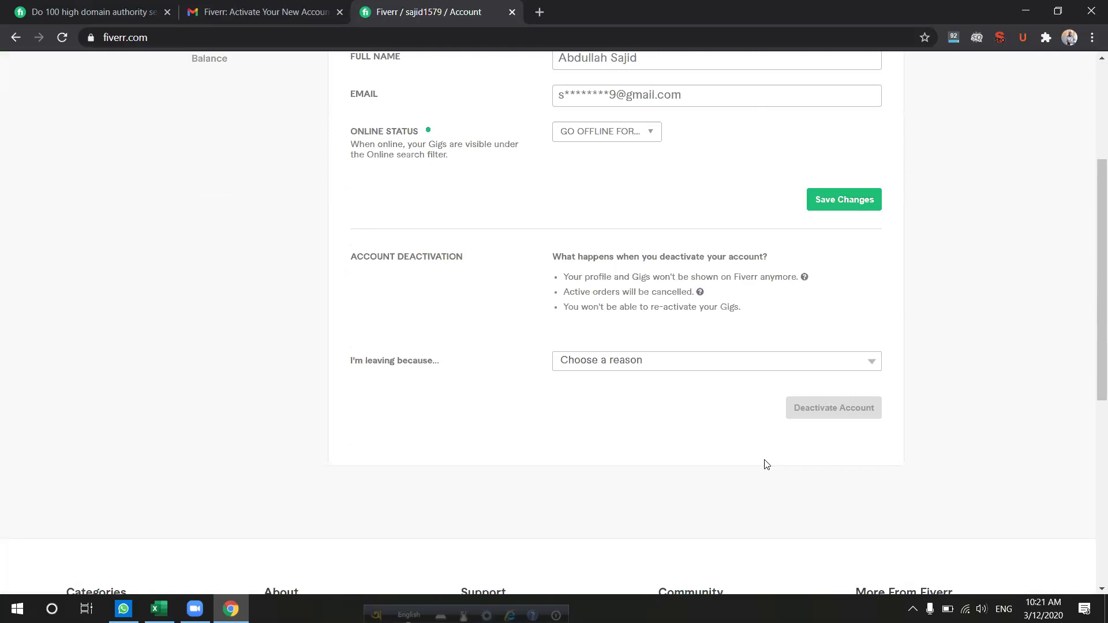
{"action": "scroll", "coordinate": [770, 462], "scroll_direction": "up", "scroll_amount": 3}
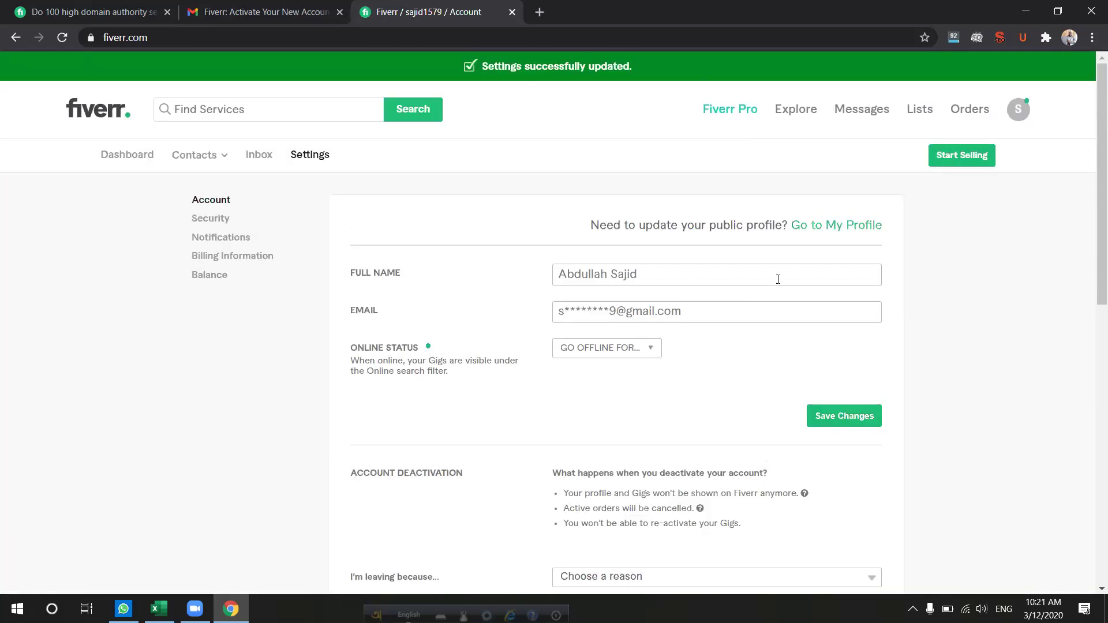
Go to Security settings and open the Verify Phone Number dialog under Phone Verification.
{"action": "left_click", "coordinate": [246, 224]}
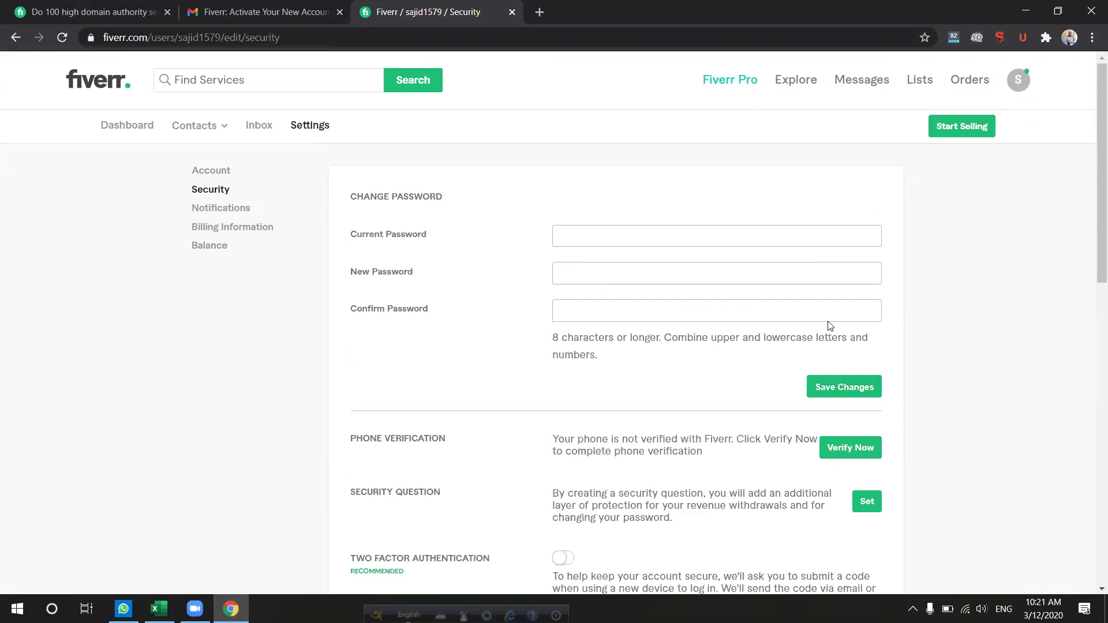
{"action": "scroll", "coordinate": [829, 323], "scroll_direction": "down", "scroll_amount": 3}
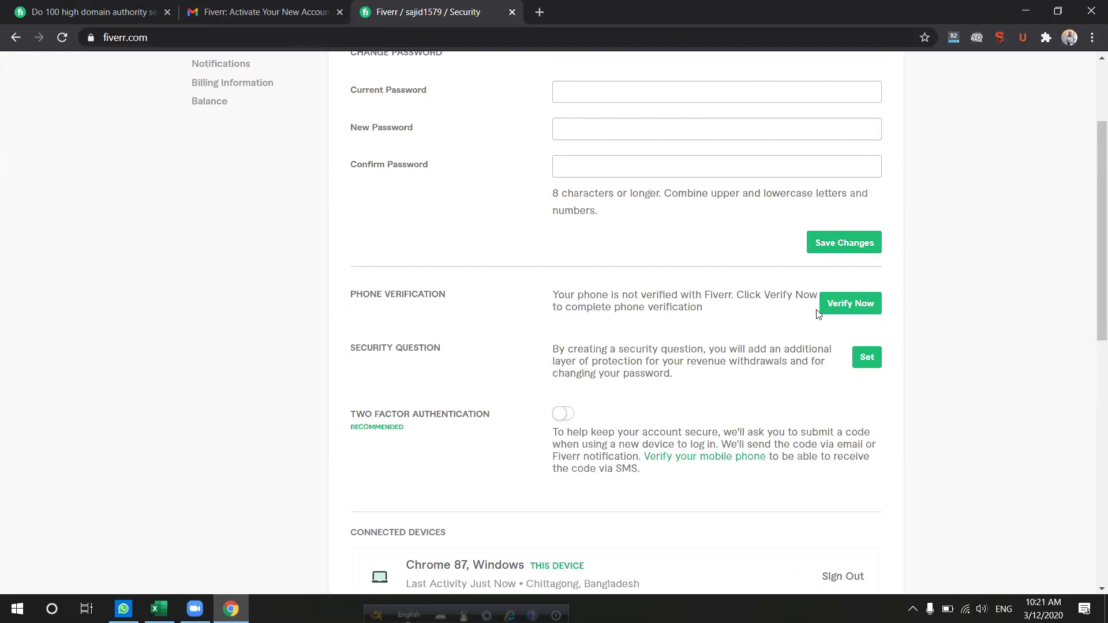
{"action": "left_click", "coordinate": [855, 306]}
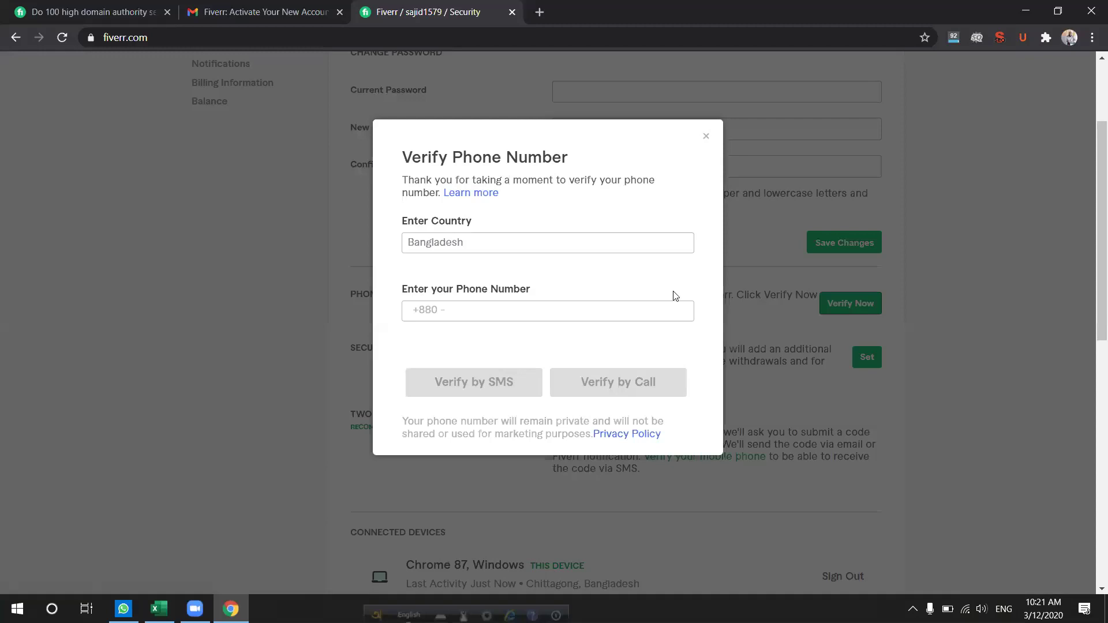
Choose Bangladesh as the verification country and move to the empty +880 phone number field.
{"action": "left_click", "coordinate": [486, 310]}
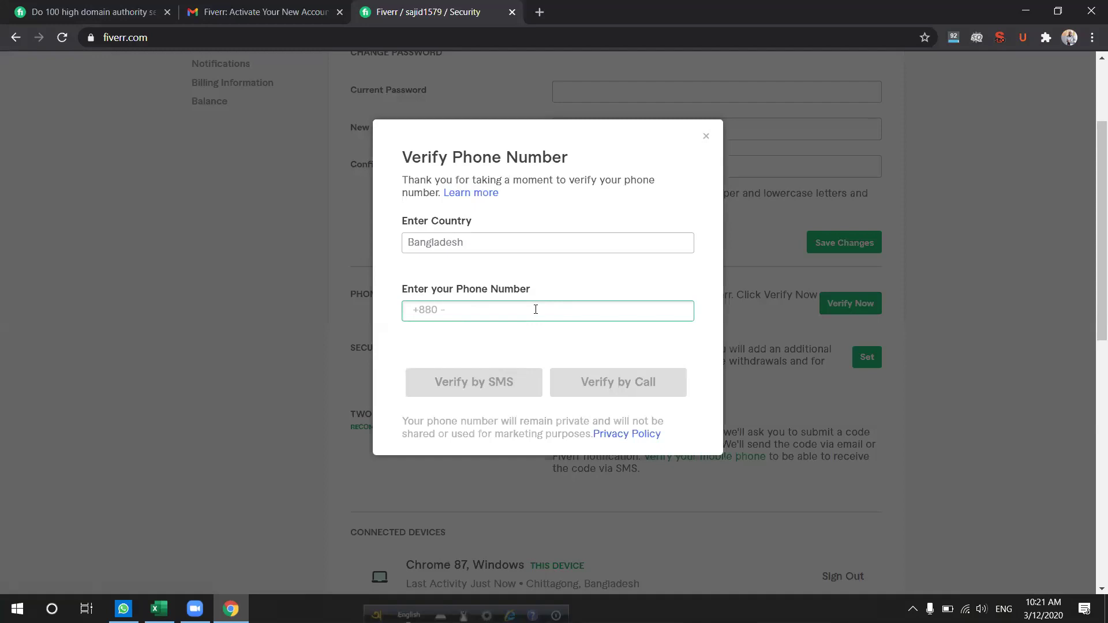
{"action": "left_click", "coordinate": [593, 245]}
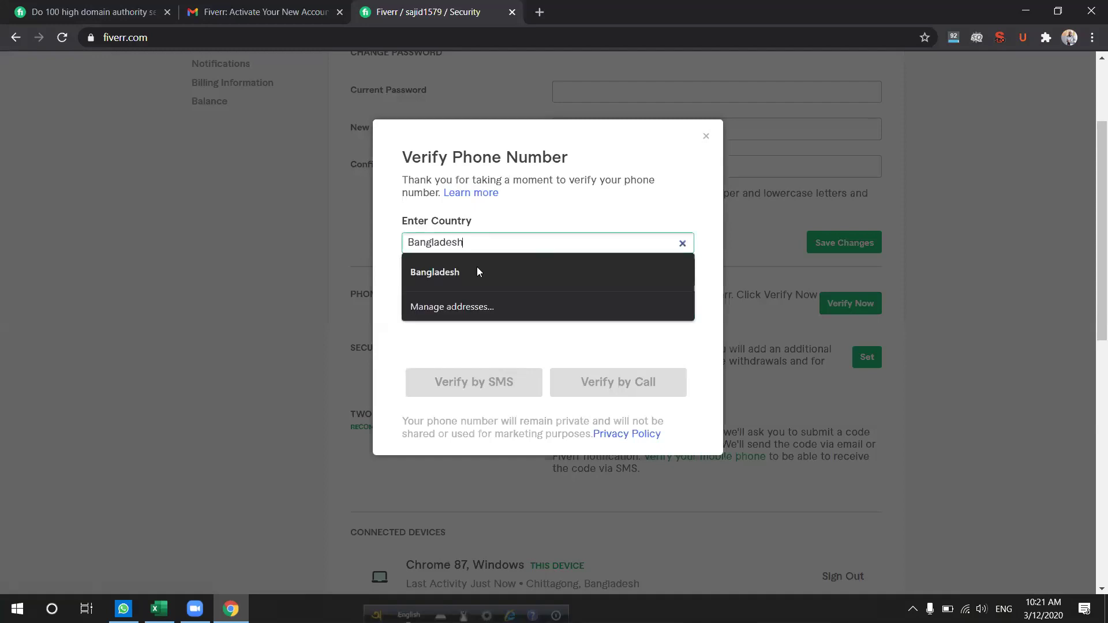
{"action": "left_click", "coordinate": [453, 274]}
{"action": "left_click", "coordinate": [473, 310]}
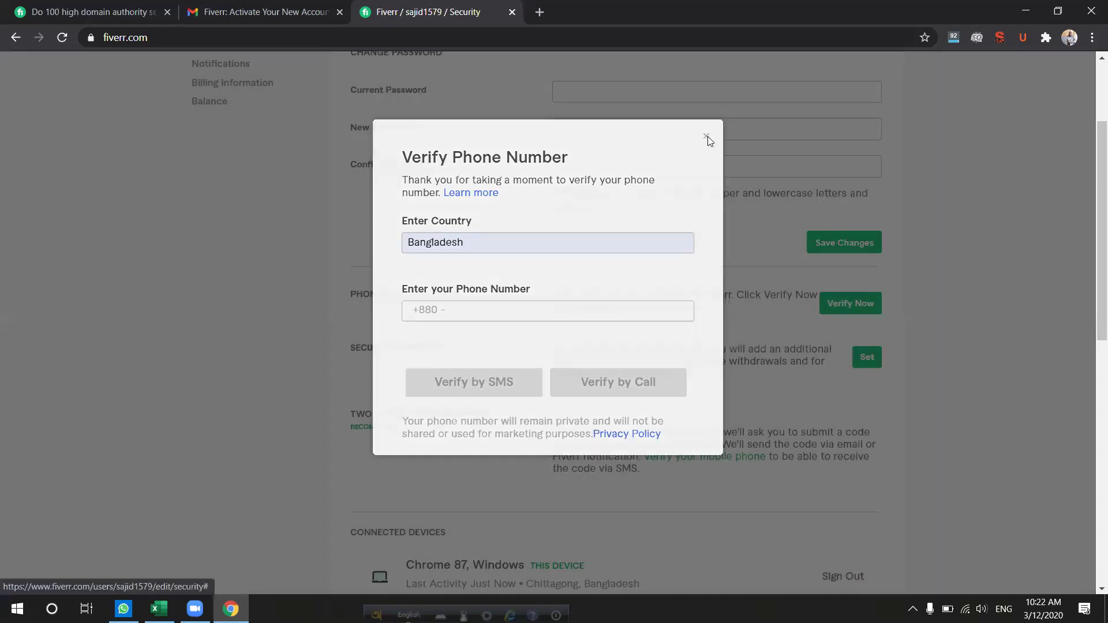
Close and reopen the Verify Phone Number dialog, re-selecting Bangladesh as the country.
{"action": "left_click", "coordinate": [708, 138]}
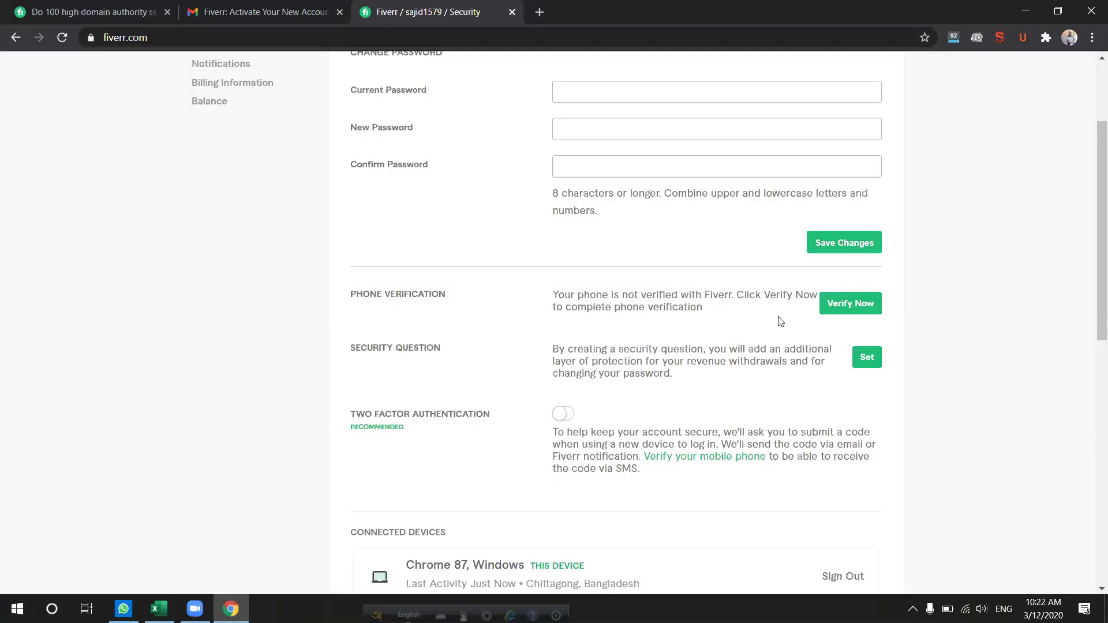
{"action": "left_click", "coordinate": [842, 306]}
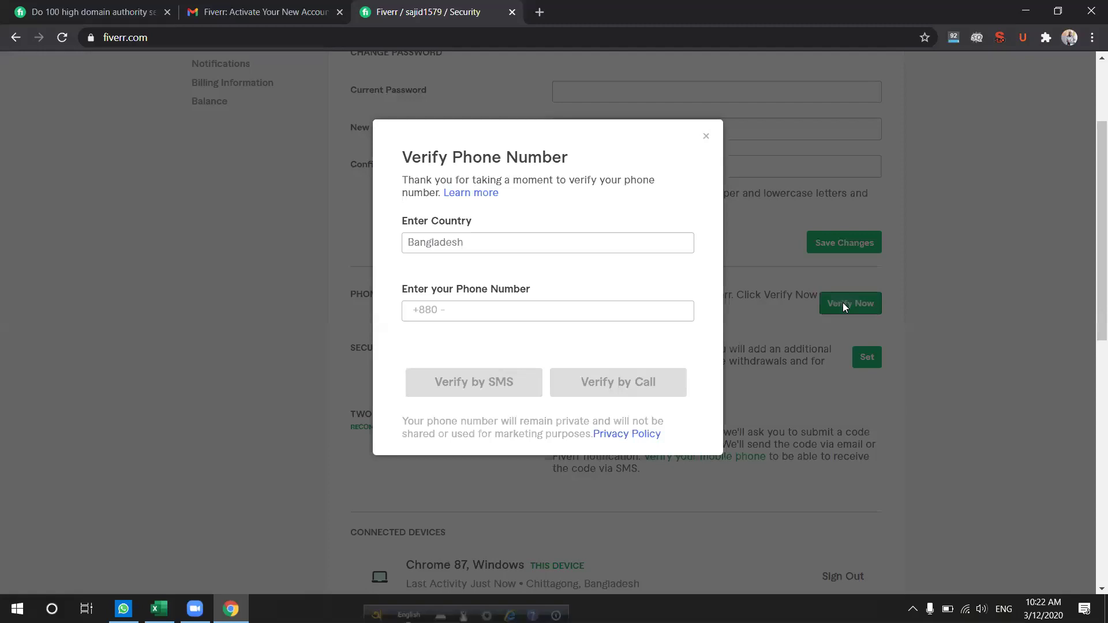
{"action": "left_click", "coordinate": [512, 312]}
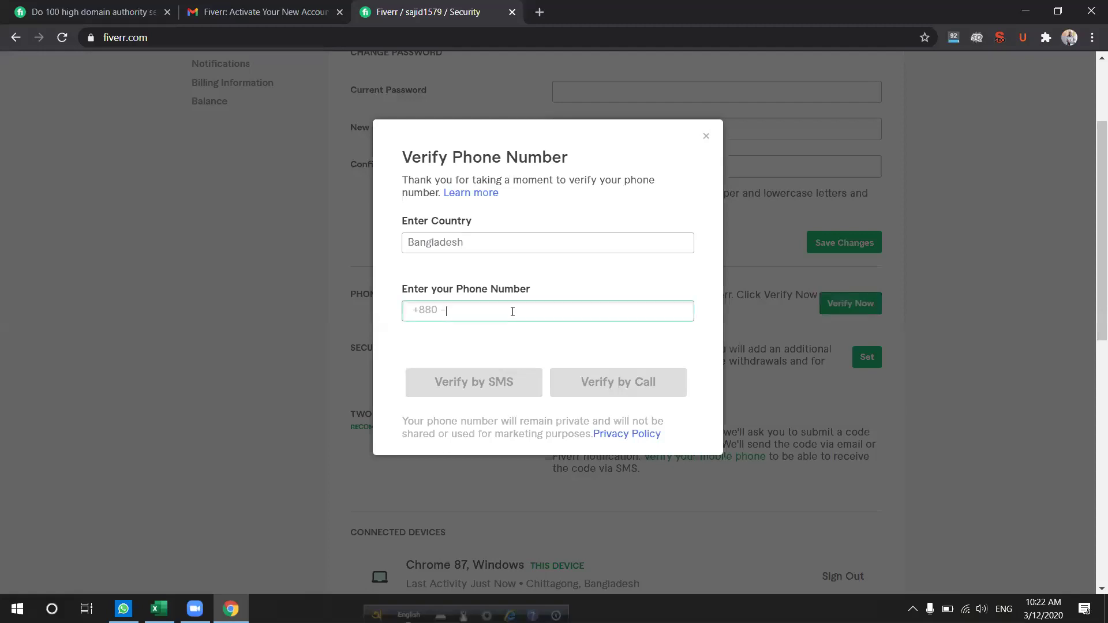
{"action": "left_click", "coordinate": [598, 241]}
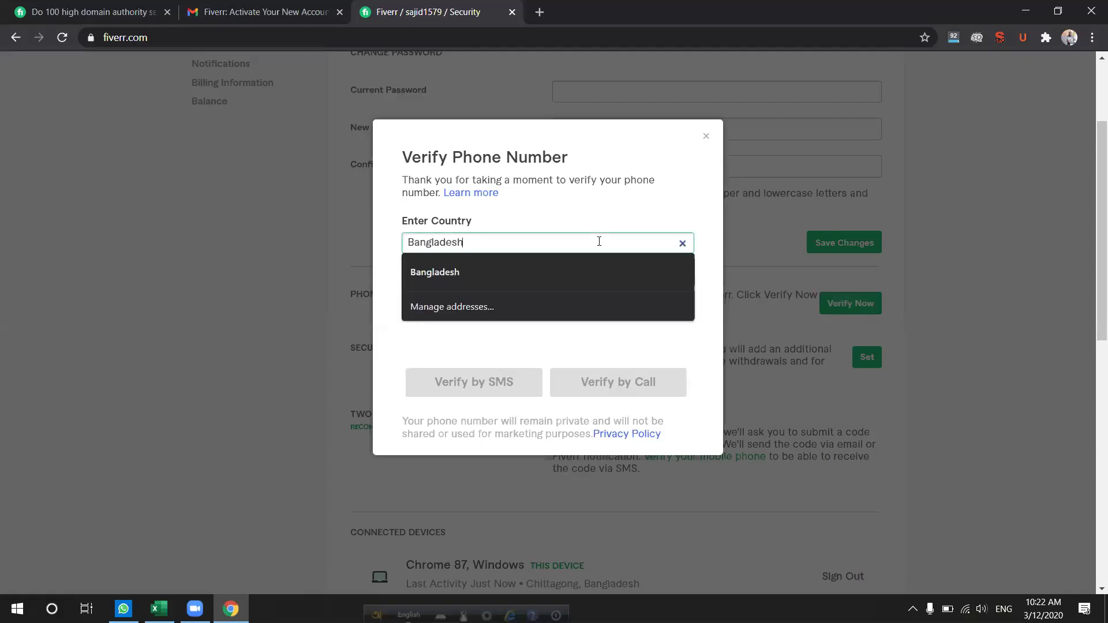
{"action": "left_click", "coordinate": [510, 272]}
{"action": "left_click", "coordinate": [495, 310]}
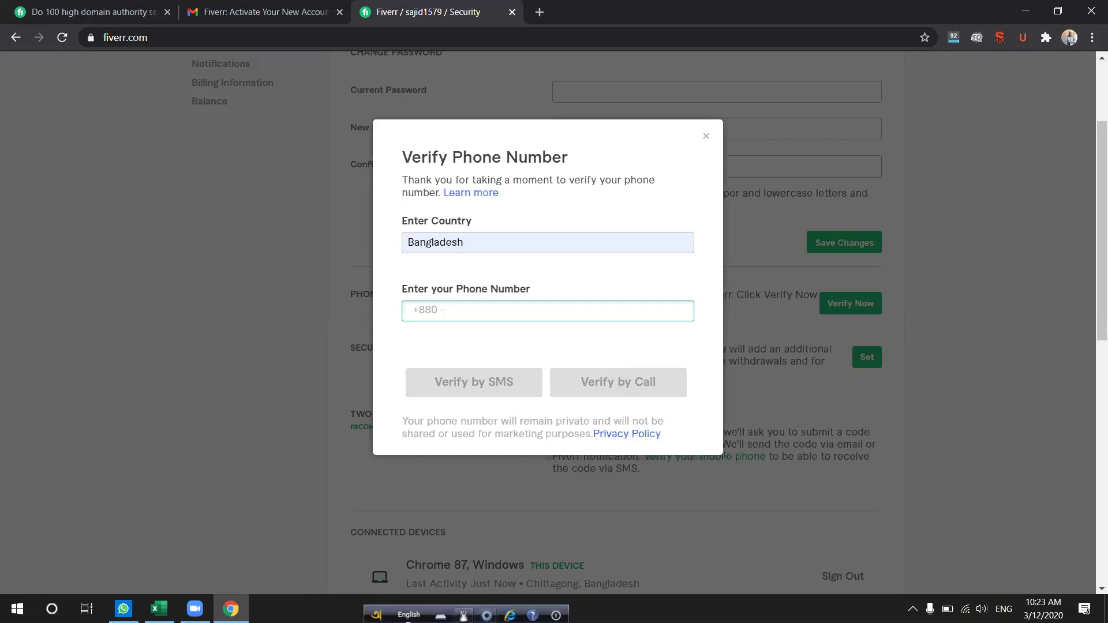
Dismiss the on-screen Bangla Avro keyboard and close the phone verification dialog.
{"action": "left_click", "coordinate": [464, 616]}
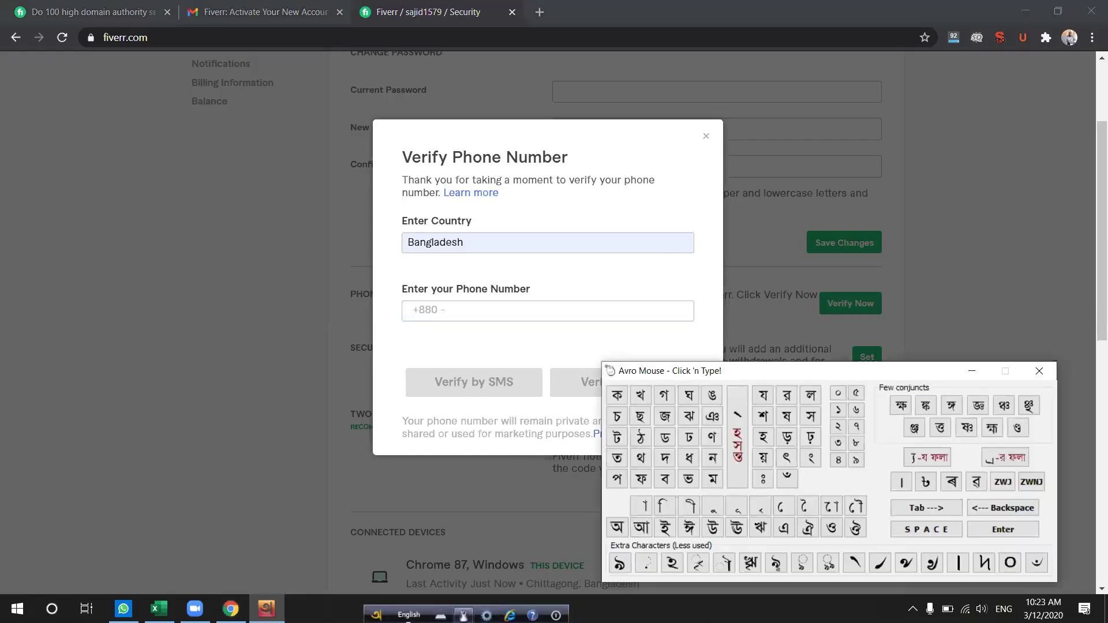
{"action": "left_click", "coordinate": [1047, 371]}
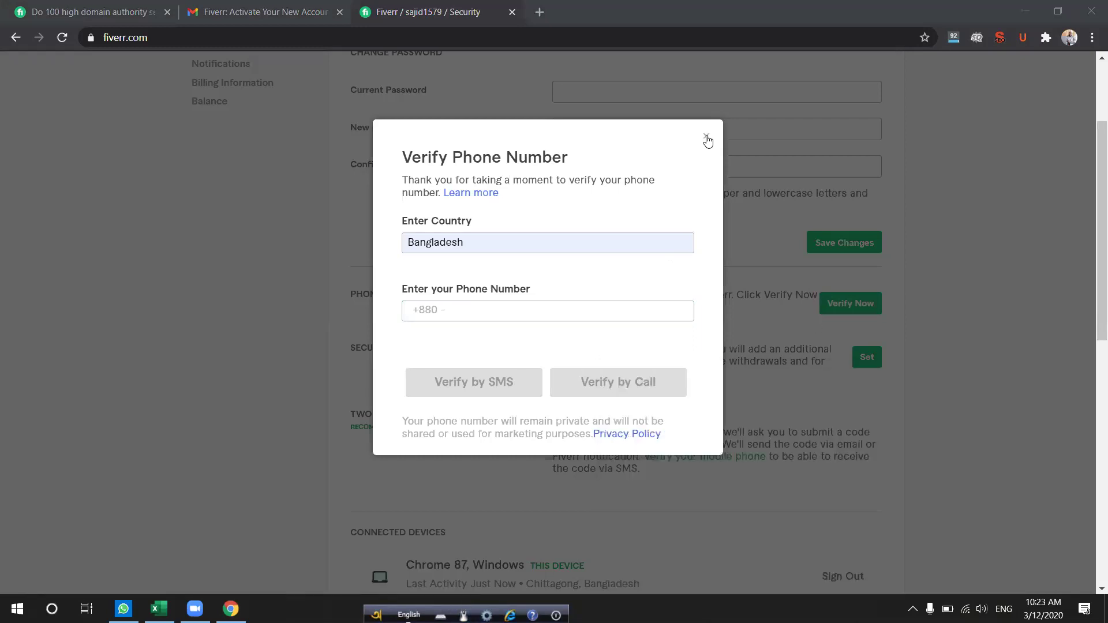
{"action": "key", "text": "Escape"}
{"action": "scroll", "coordinate": [455, 184], "scroll_direction": "up", "scroll_amount": 3}
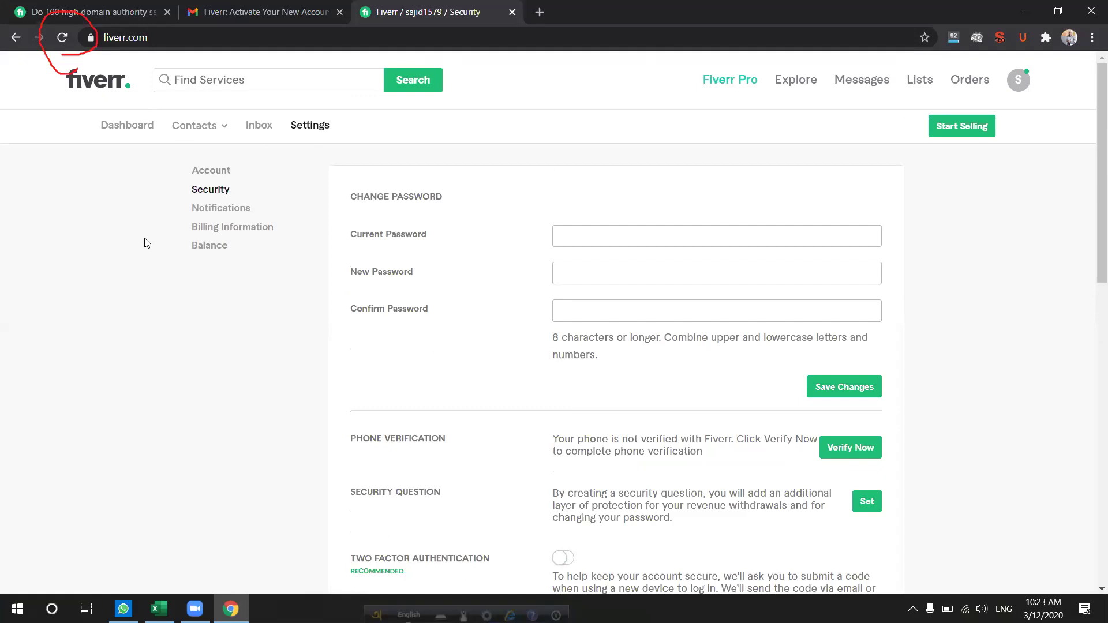
Reload Security settings, set Bangladesh in the phone verification form, then switch to the KGR Excel workbook.
{"action": "left_click", "coordinate": [61, 43]}
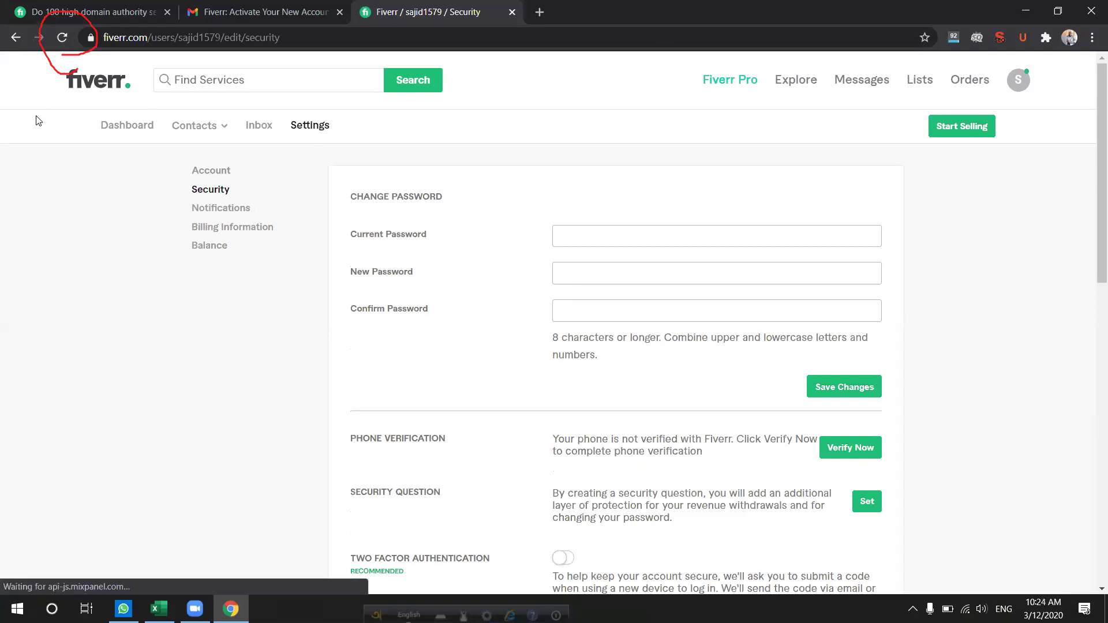
{"action": "scroll", "coordinate": [823, 300], "scroll_direction": "down", "scroll_amount": 2}
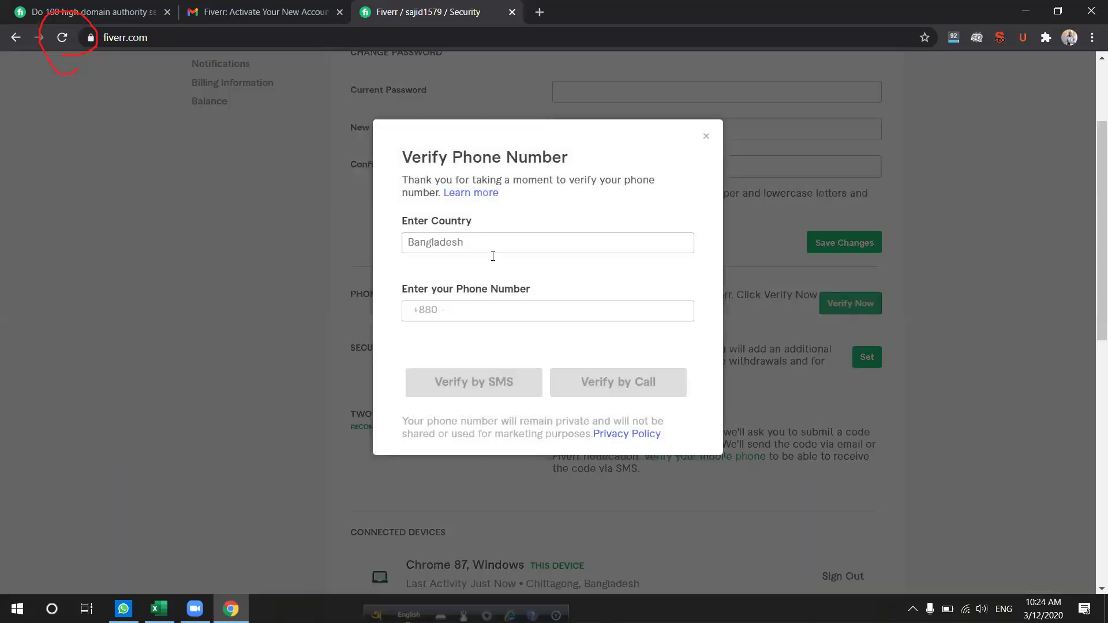
{"action": "left_click", "coordinate": [615, 243]}
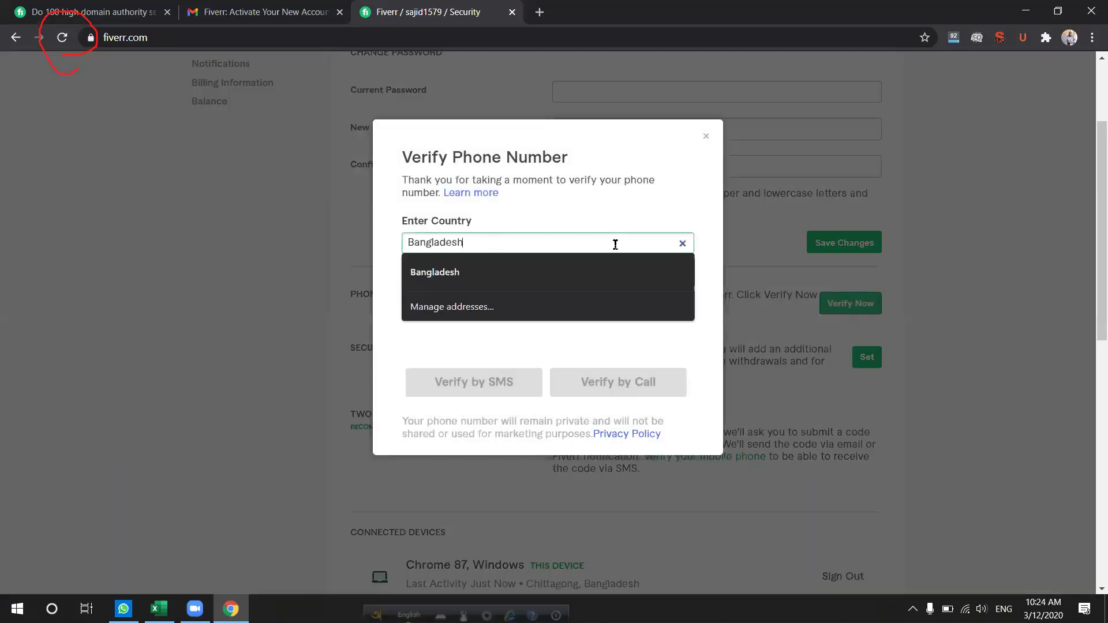
{"action": "left_click", "coordinate": [449, 272]}
{"action": "left_click", "coordinate": [501, 303]}
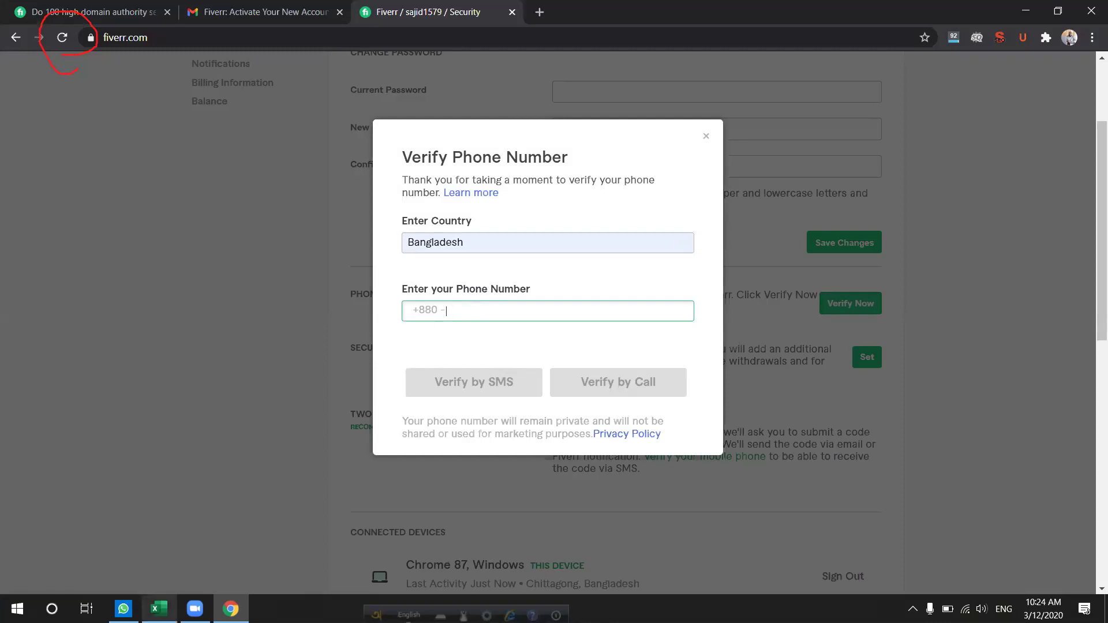
{"action": "left_click", "coordinate": [159, 609]}
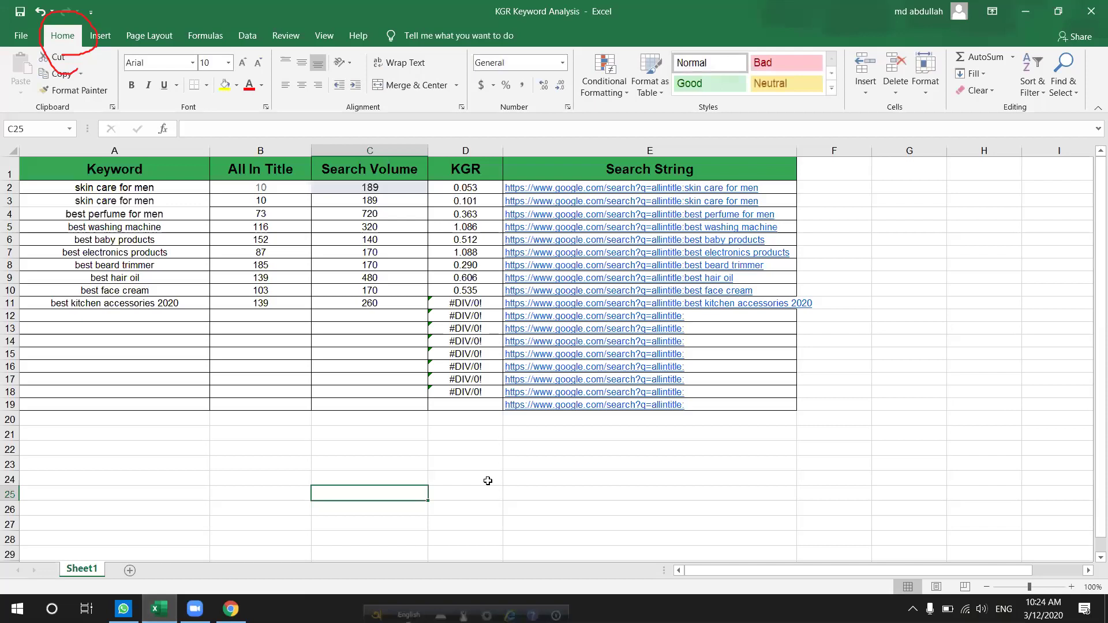
Clear the scratch text typed into cell D24 and return to Chrome's Verify Phone Number dialog.
{"action": "double_click", "coordinate": [489, 480]}
{"action": "type", "text": "jgfg"}
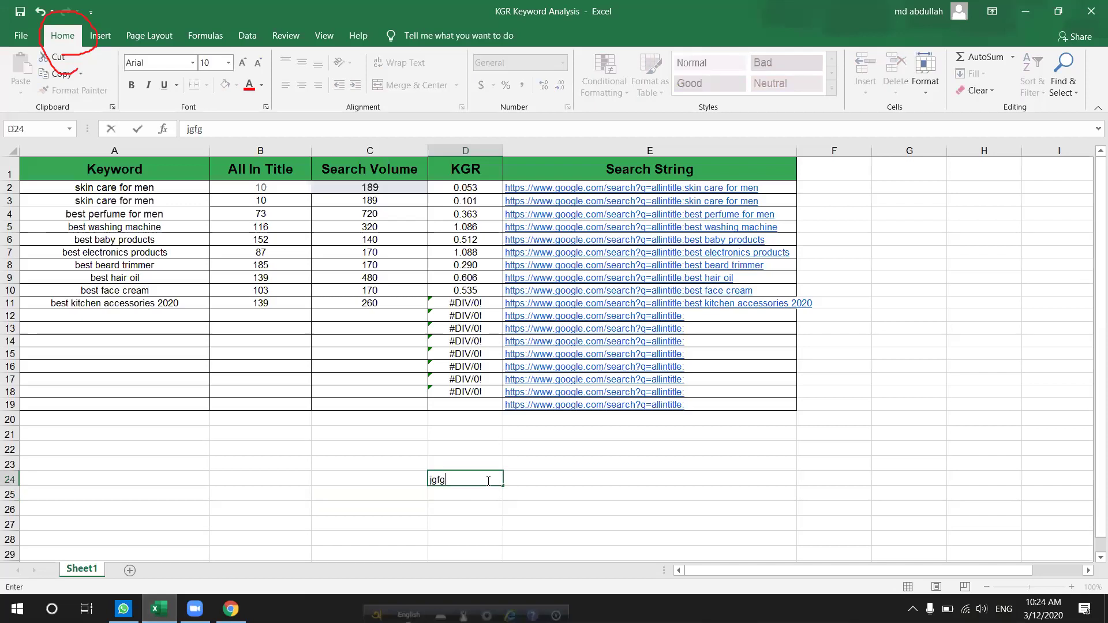
{"action": "type", "text": "fngj fj"}
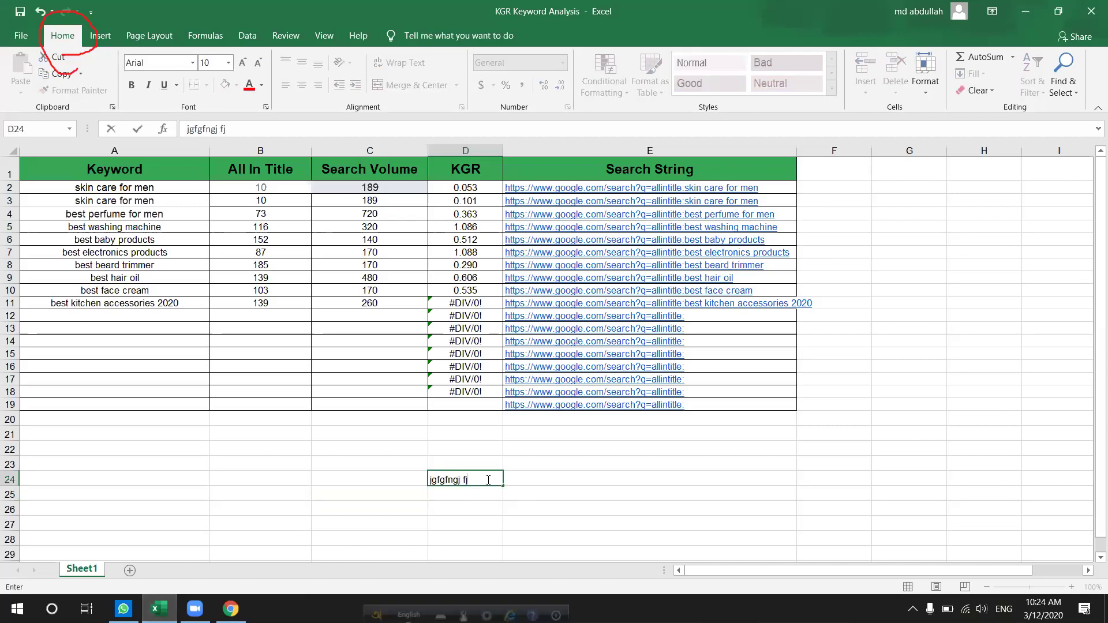
{"action": "key", "text": "BackSpace"}
{"action": "key", "text": "BackSpace"}
{"action": "key", "text": "BackSpace"}
{"action": "key", "text": "BackSpace"}
{"action": "key", "text": "BackSpace"}
{"action": "key", "text": "BackSpace"}
{"action": "key", "text": "BackSpace"}
{"action": "key", "text": "BackSpace"}
{"action": "type", "text": "1265542"}
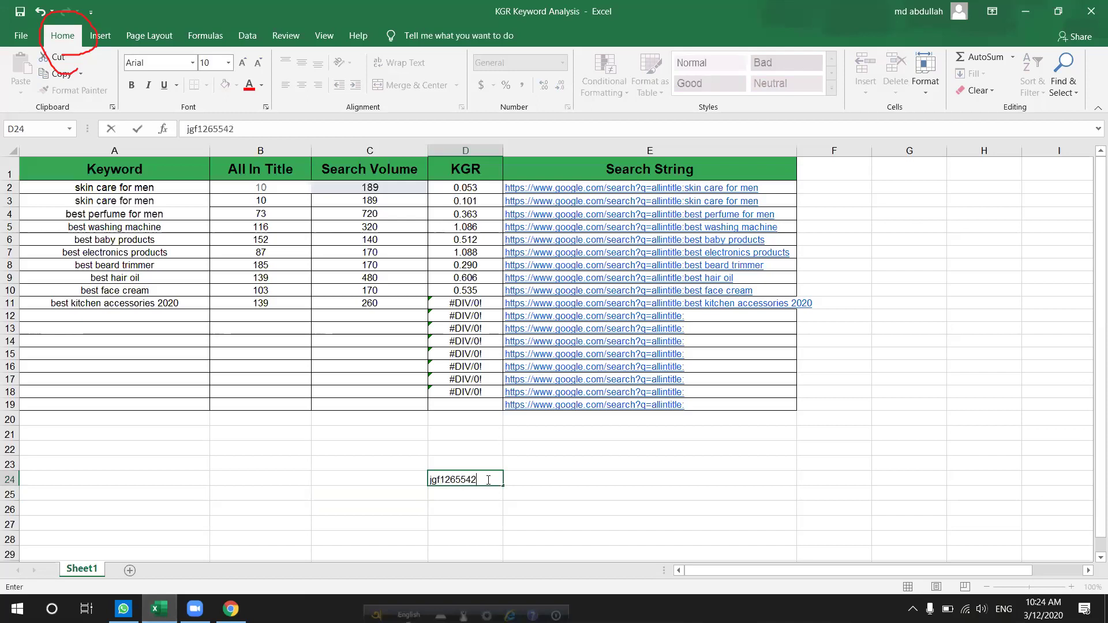
{"action": "key", "text": "BackSpace"}
{"action": "key", "text": "BackSpace"}
{"action": "key", "text": "BackSpace"}
{"action": "key", "text": "BackSpace"}
{"action": "key", "text": "BackSpace"}
{"action": "key", "text": "BackSpace"}
{"action": "key", "text": "BackSpace"}
{"action": "key", "text": "BackSpace"}
{"action": "key", "text": "BackSpace"}
{"action": "key", "text": "BackSpace"}
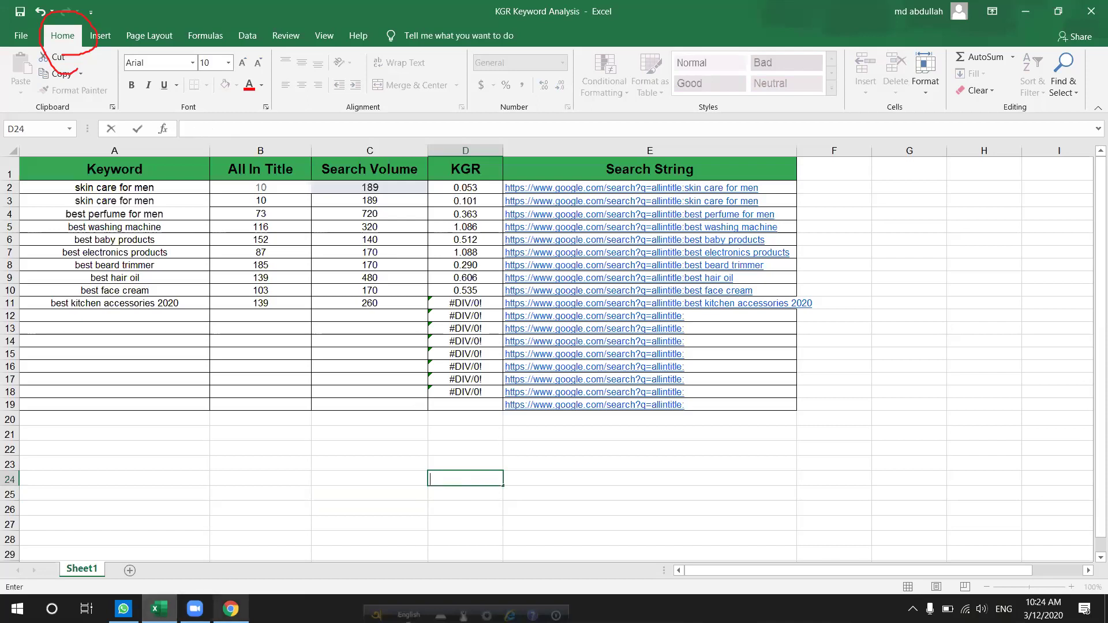
{"action": "key", "text": "alt+Tab"}
{"action": "left_click", "coordinate": [587, 313]}
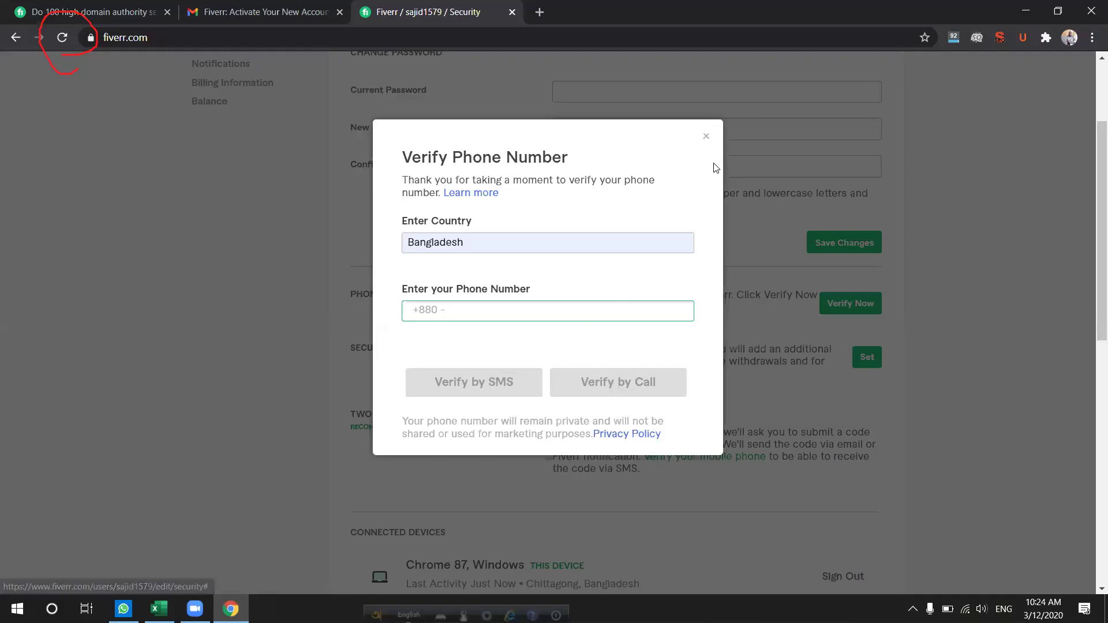
{"action": "left_click", "coordinate": [596, 242]}
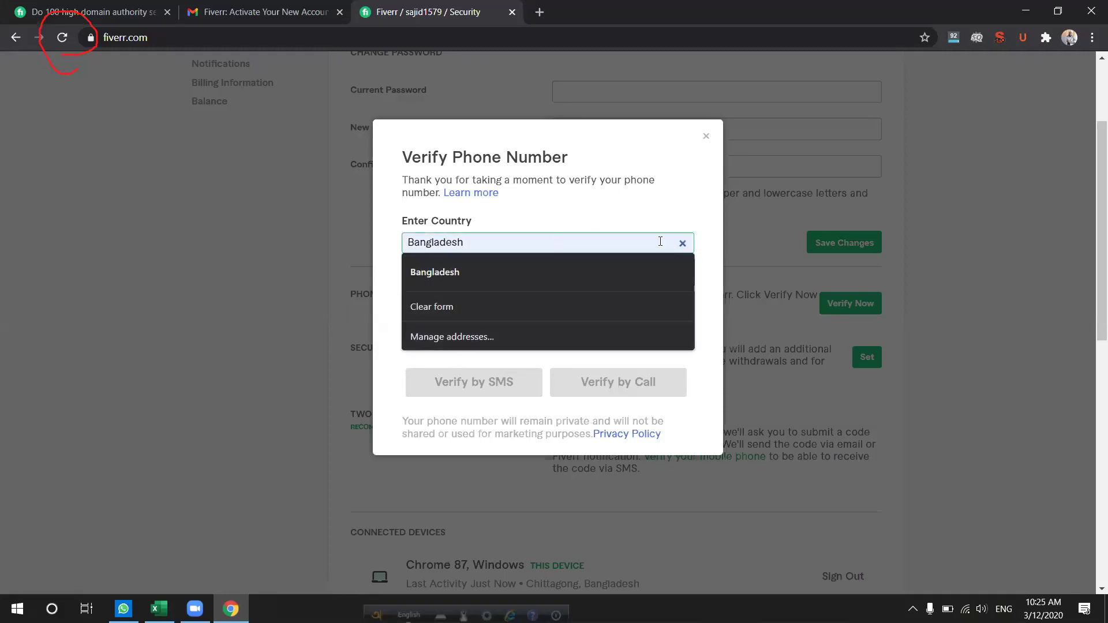
{"action": "left_click", "coordinate": [682, 242]}
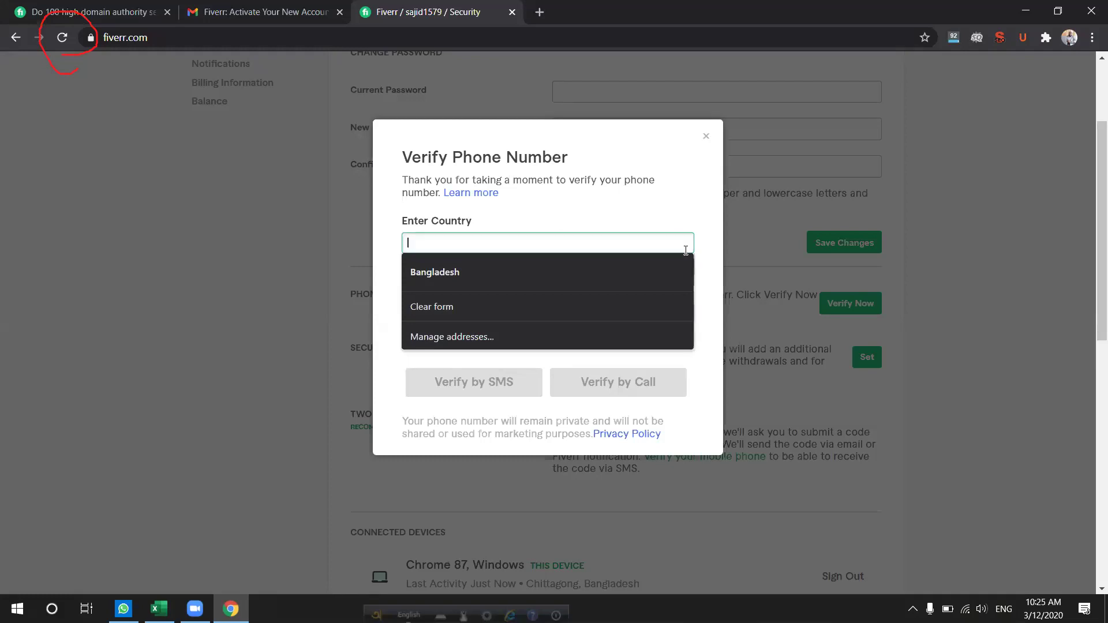
{"action": "left_click", "coordinate": [460, 276]}
{"action": "left_click", "coordinate": [543, 311]}
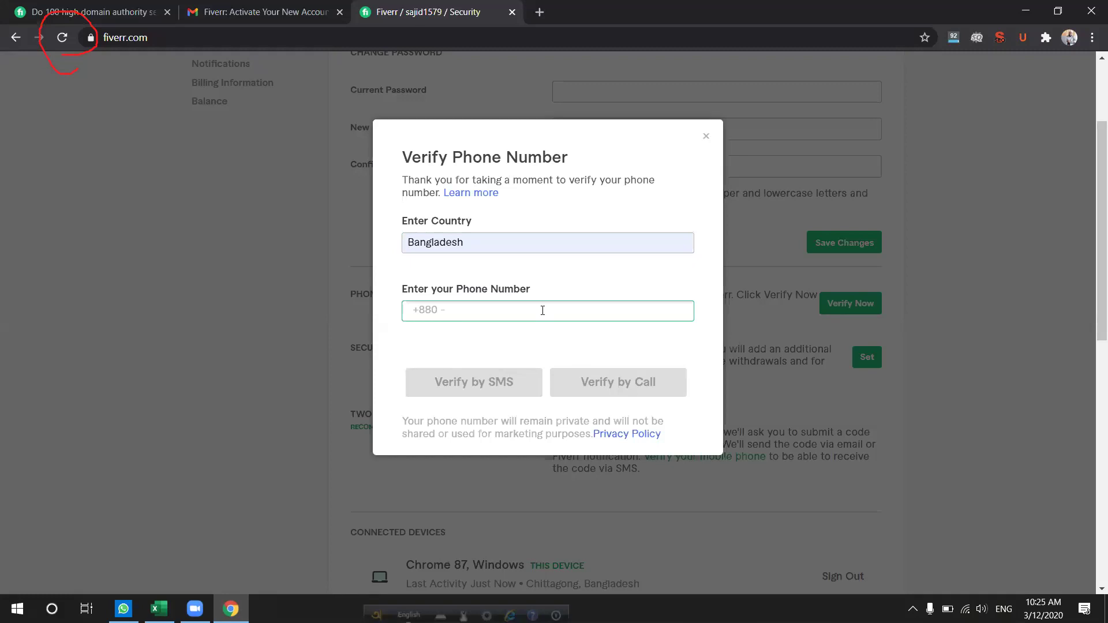
{"action": "left_click", "coordinate": [687, 242]}
{"action": "left_click", "coordinate": [446, 274]}
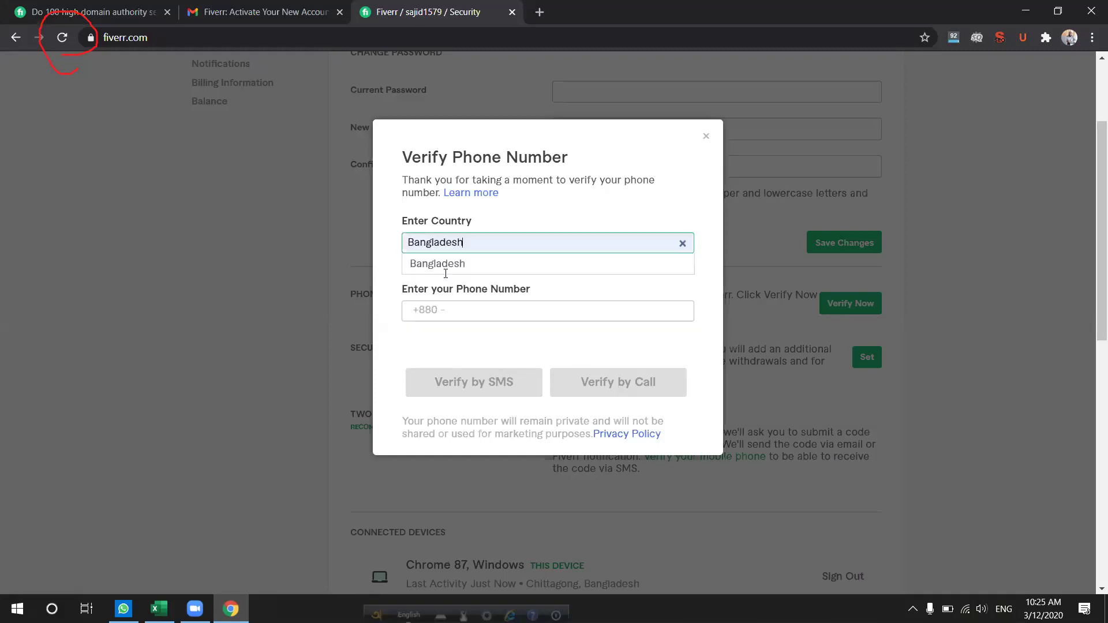
{"action": "left_click", "coordinate": [504, 311]}
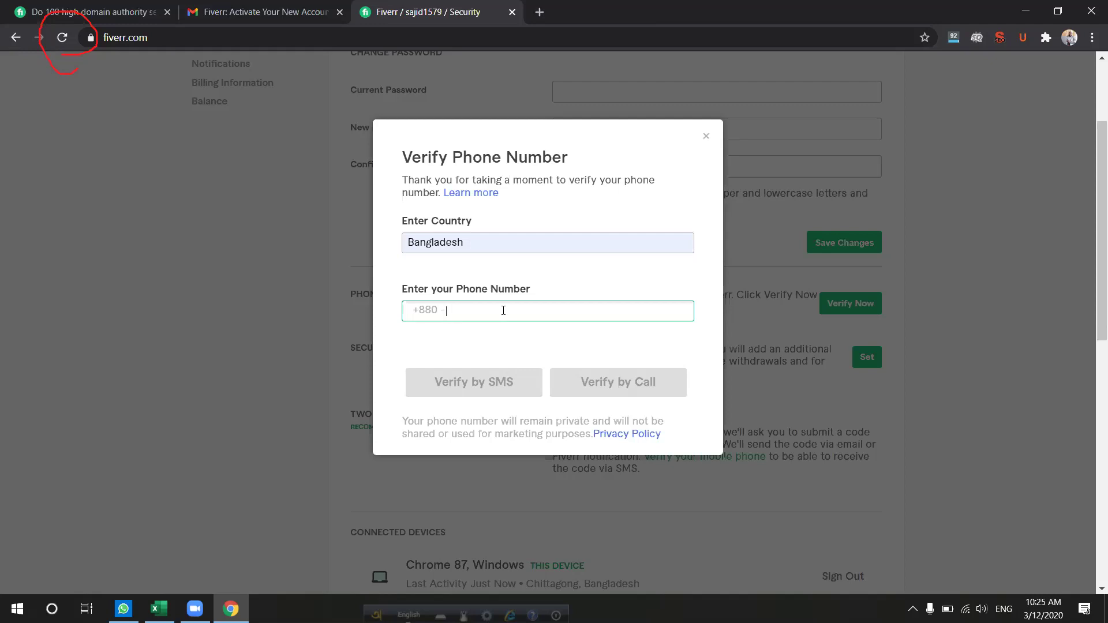
{"action": "left_click", "coordinate": [615, 247]}
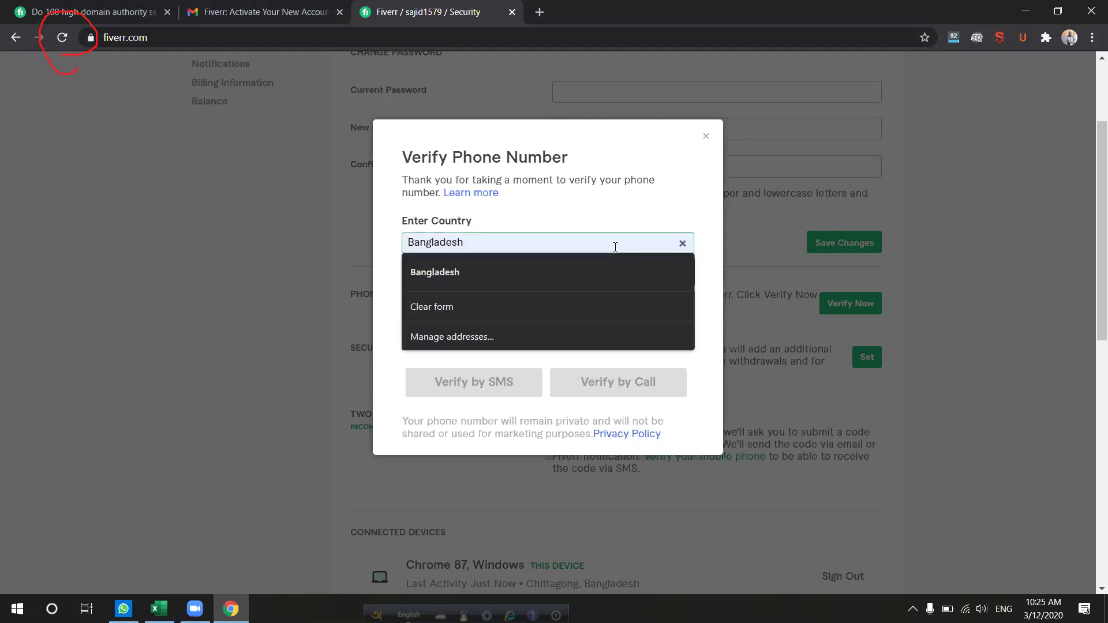
{"action": "left_click", "coordinate": [430, 271]}
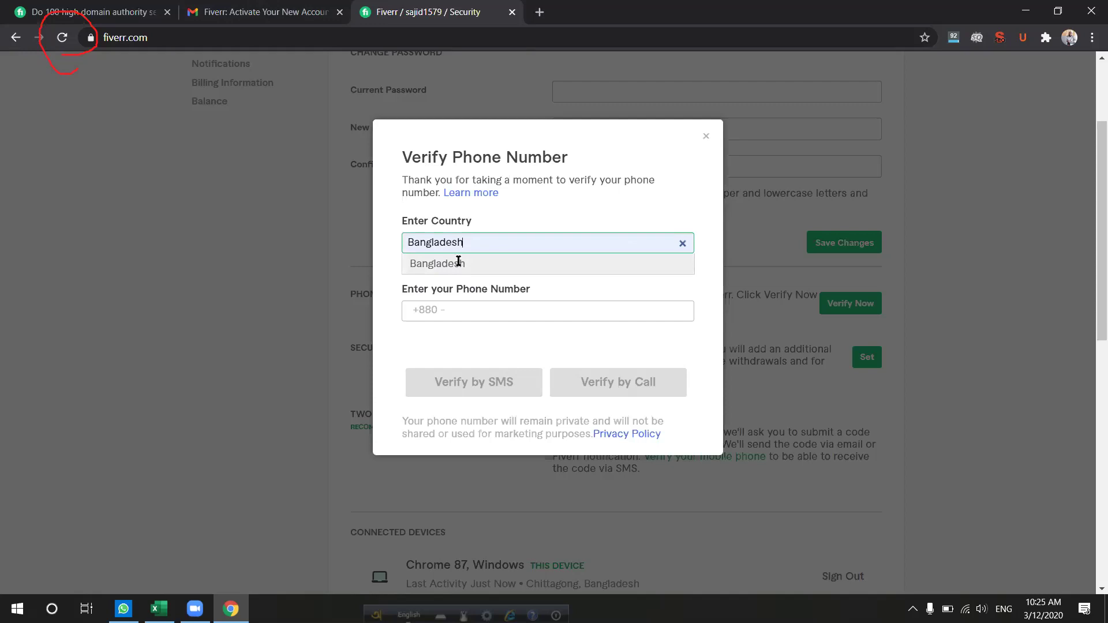
{"action": "left_click", "coordinate": [531, 312]}
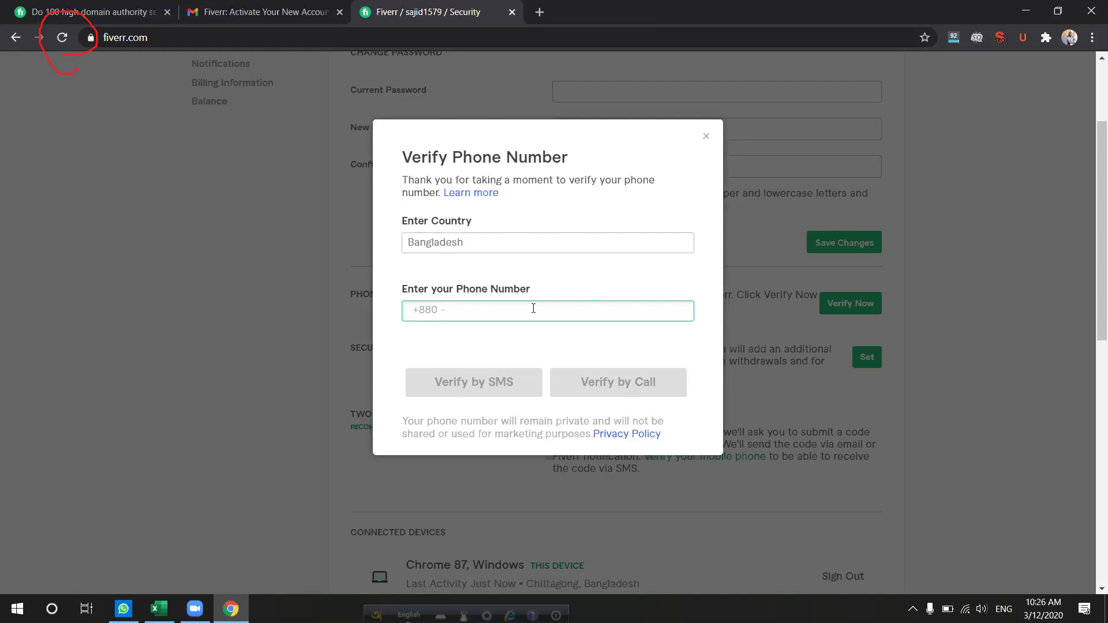
{"action": "left_click", "coordinate": [587, 283]}
{"action": "left_click", "coordinate": [498, 312]}
{"action": "left_click", "coordinate": [654, 218]}
{"action": "left_click", "coordinate": [632, 244]}
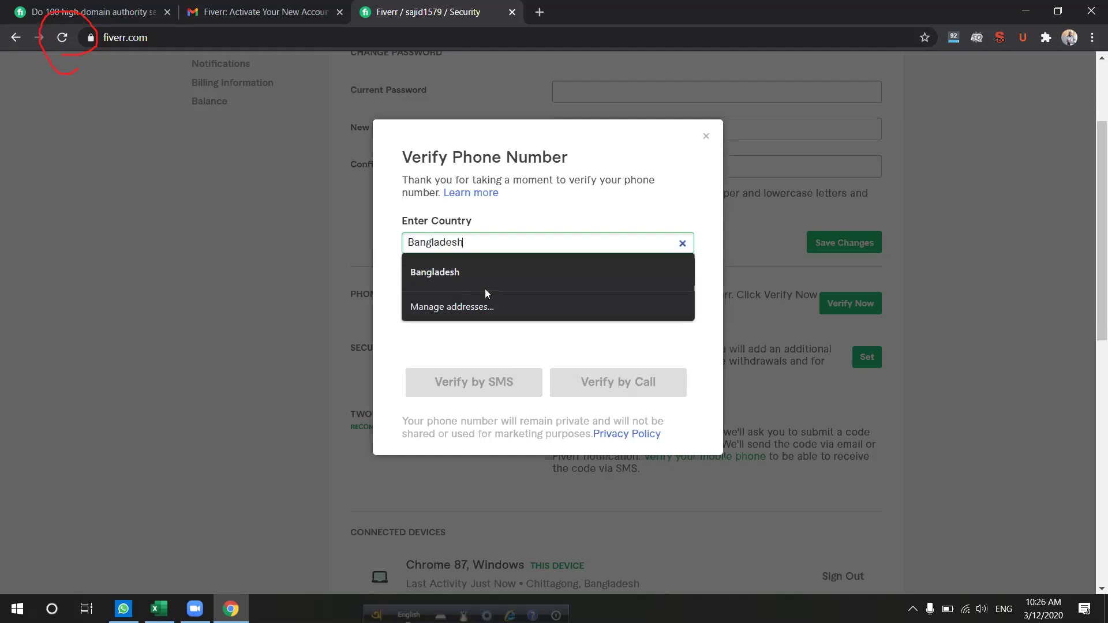
{"action": "left_click", "coordinate": [706, 140]}
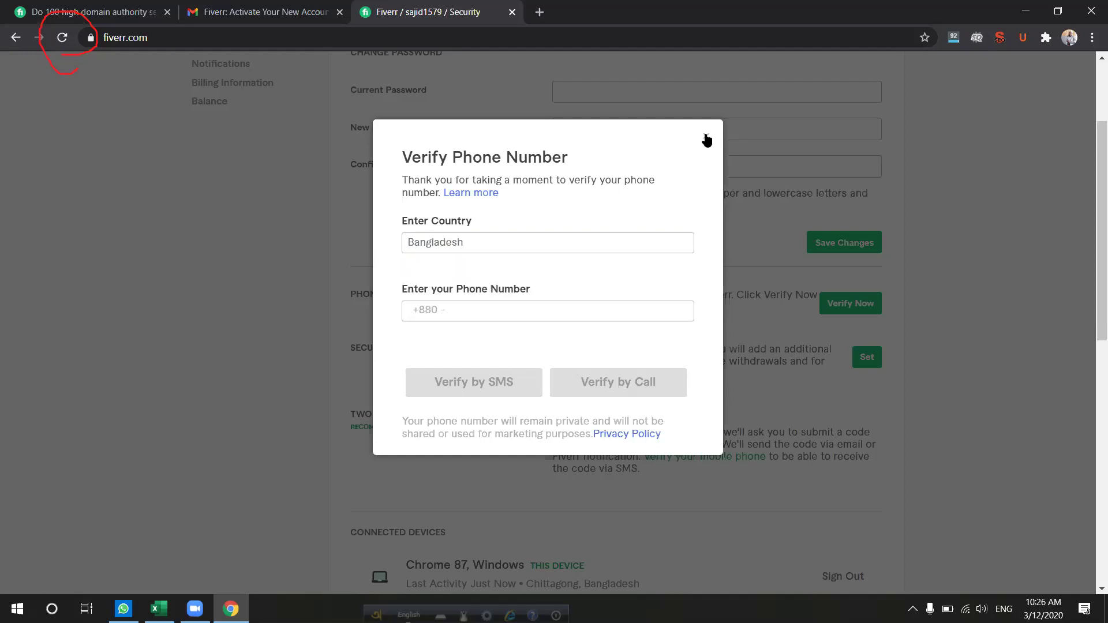
Close the phone verification dialog and switch the Two Factor Authentication toggle on.
{"action": "key", "text": "Escape"}
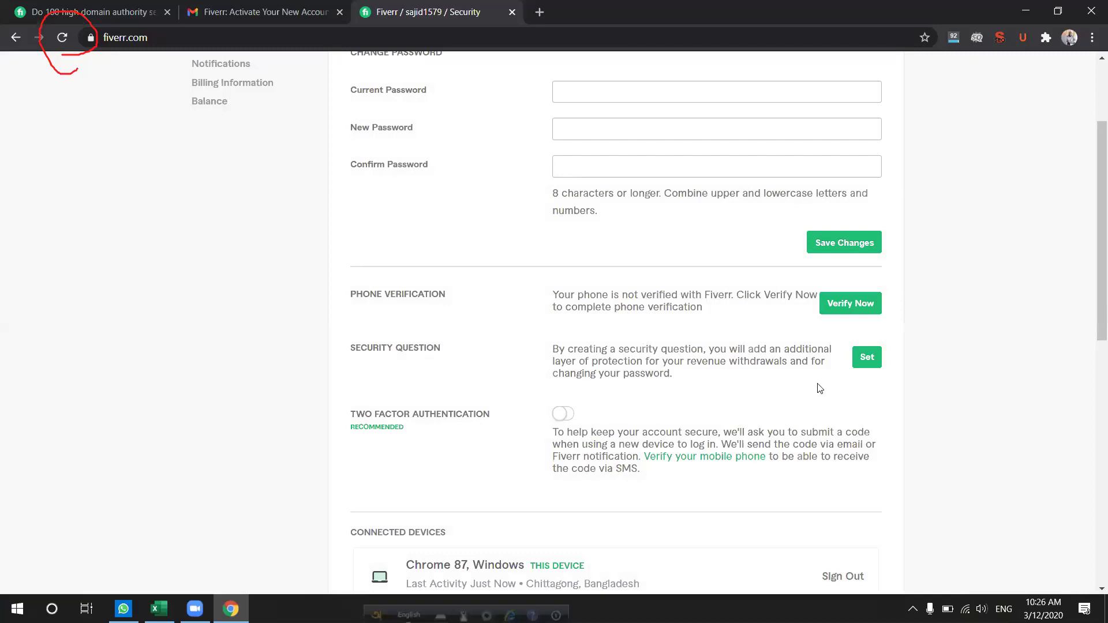
{"action": "left_click", "coordinate": [560, 415]}
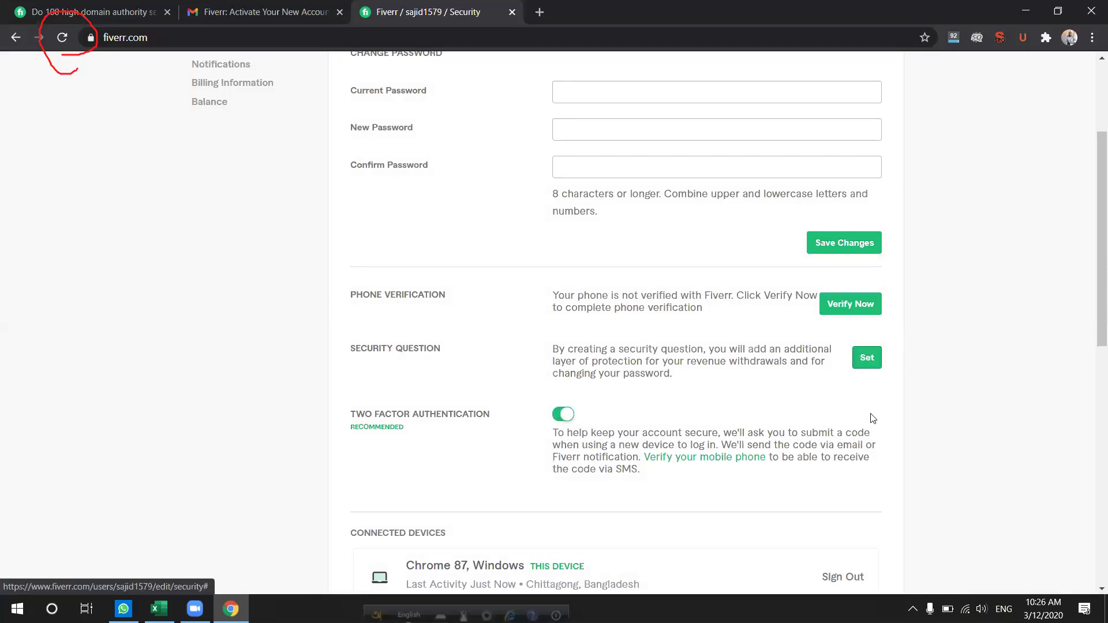
{"action": "scroll", "coordinate": [857, 399], "scroll_direction": "down", "scroll_amount": 3}
{"action": "scroll", "coordinate": [857, 399], "scroll_direction": "up", "scroll_amount": 5}
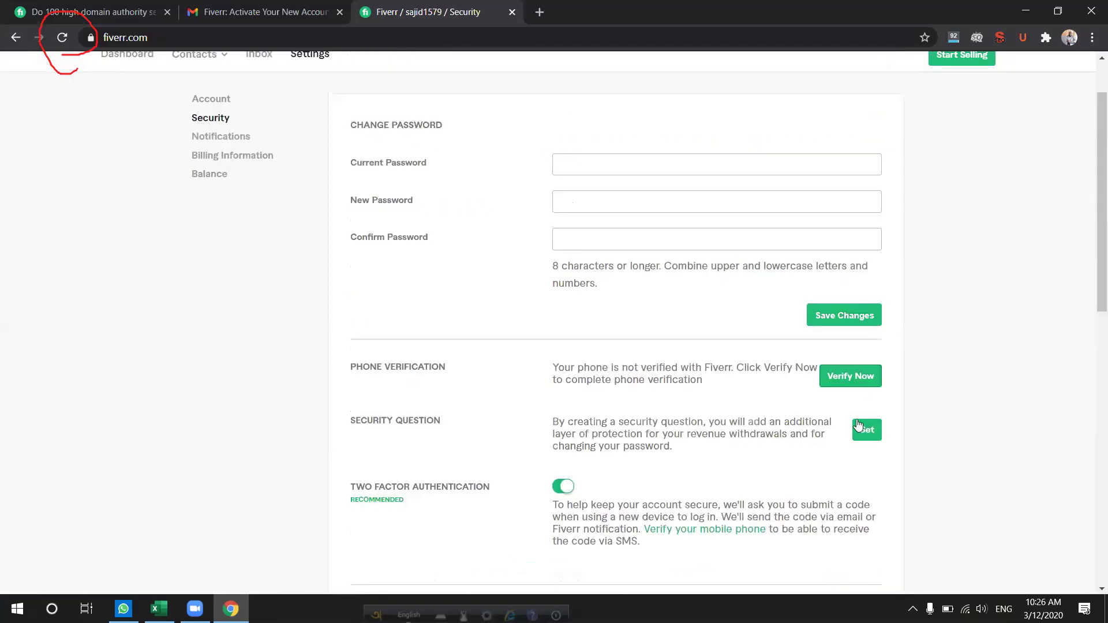
Open the Security Question form, browse the question list without choosing, and focus the answer field.
{"action": "left_click", "coordinate": [869, 430]}
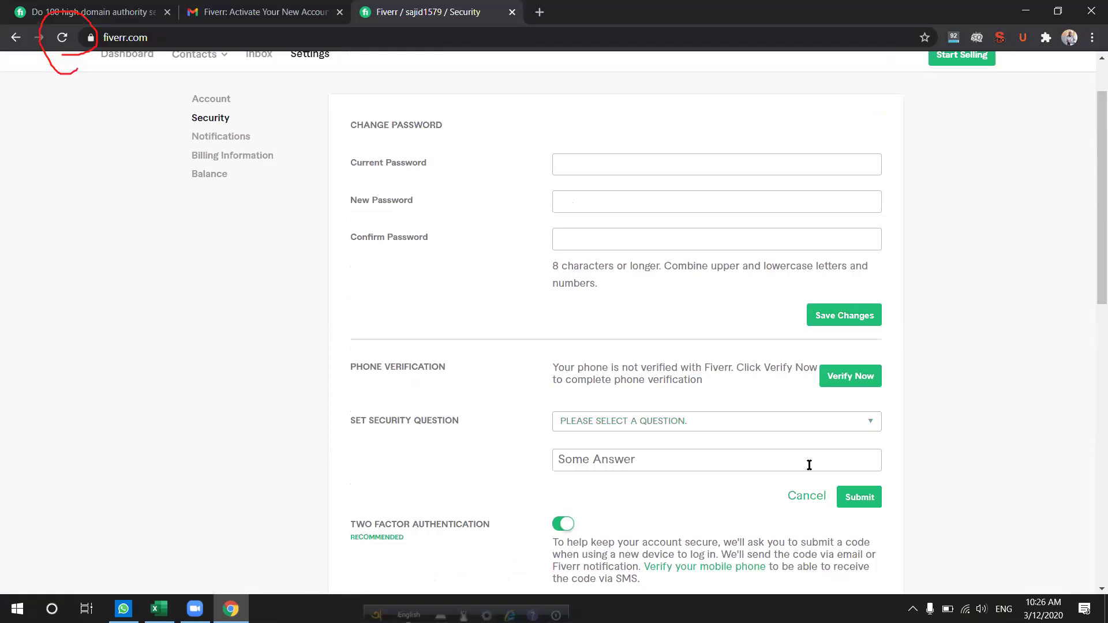
{"action": "scroll", "coordinate": [891, 487], "scroll_direction": "down", "scroll_amount": 1}
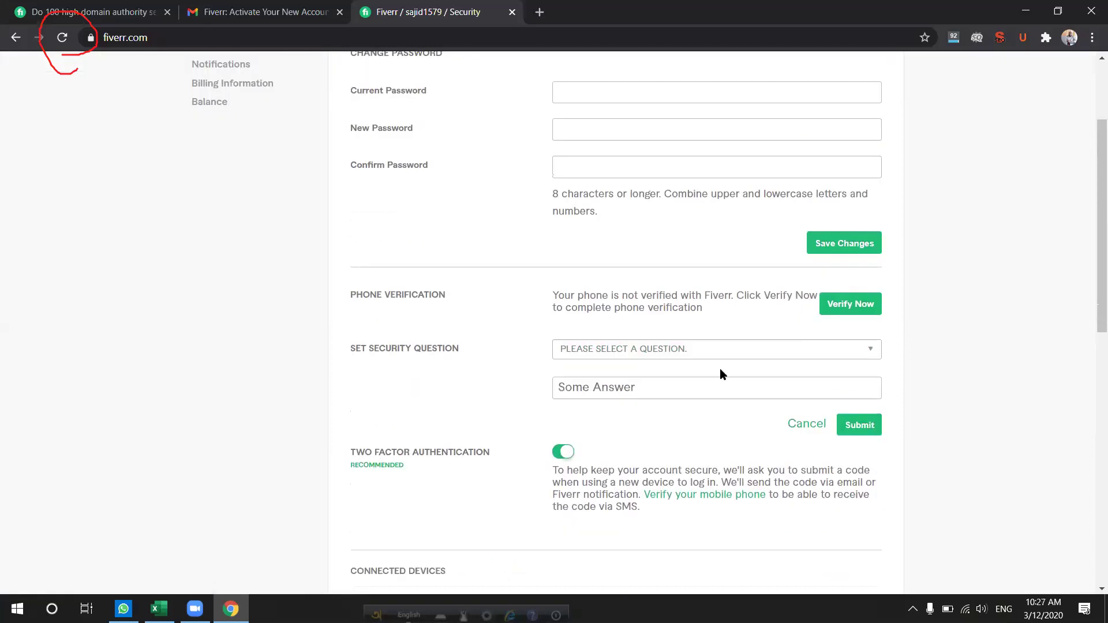
{"action": "left_click", "coordinate": [873, 350]}
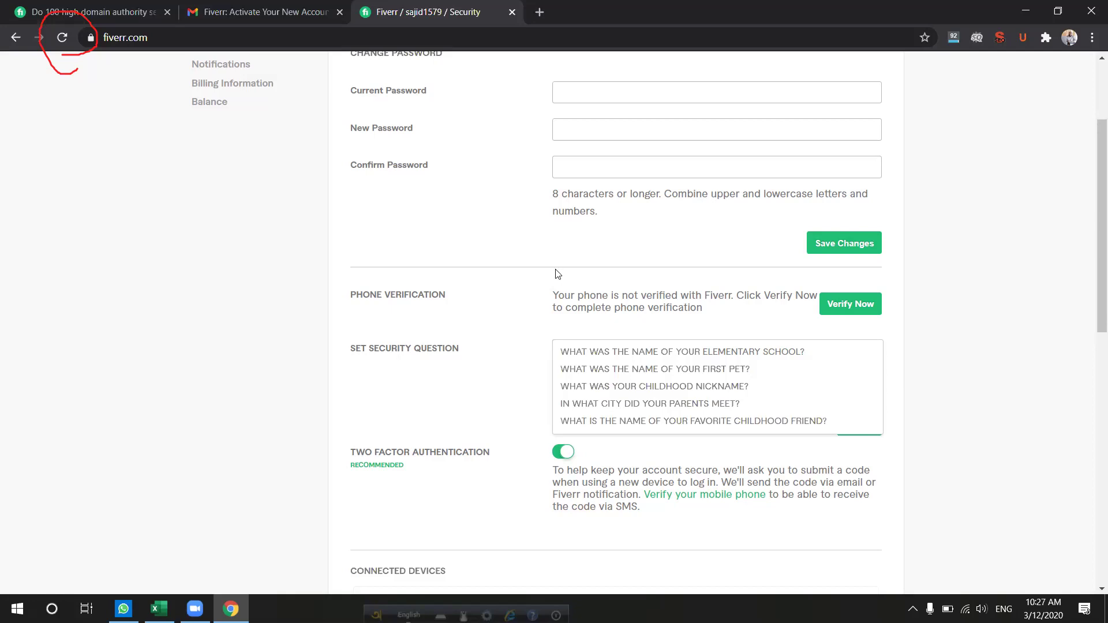
{"action": "left_click", "coordinate": [513, 385]}
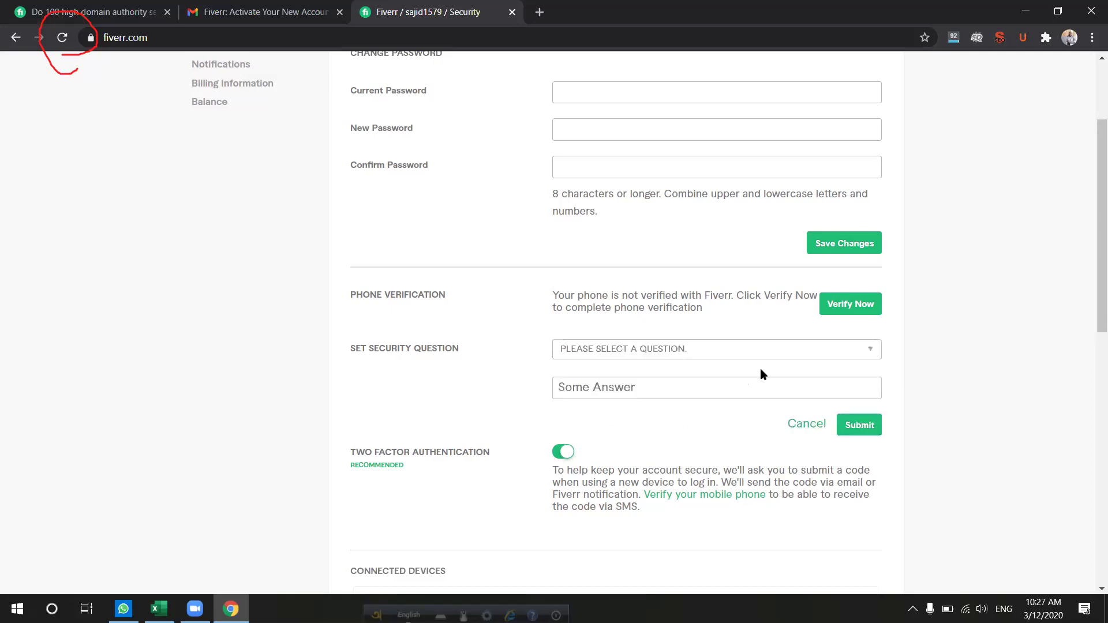
{"action": "left_click", "coordinate": [748, 392]}
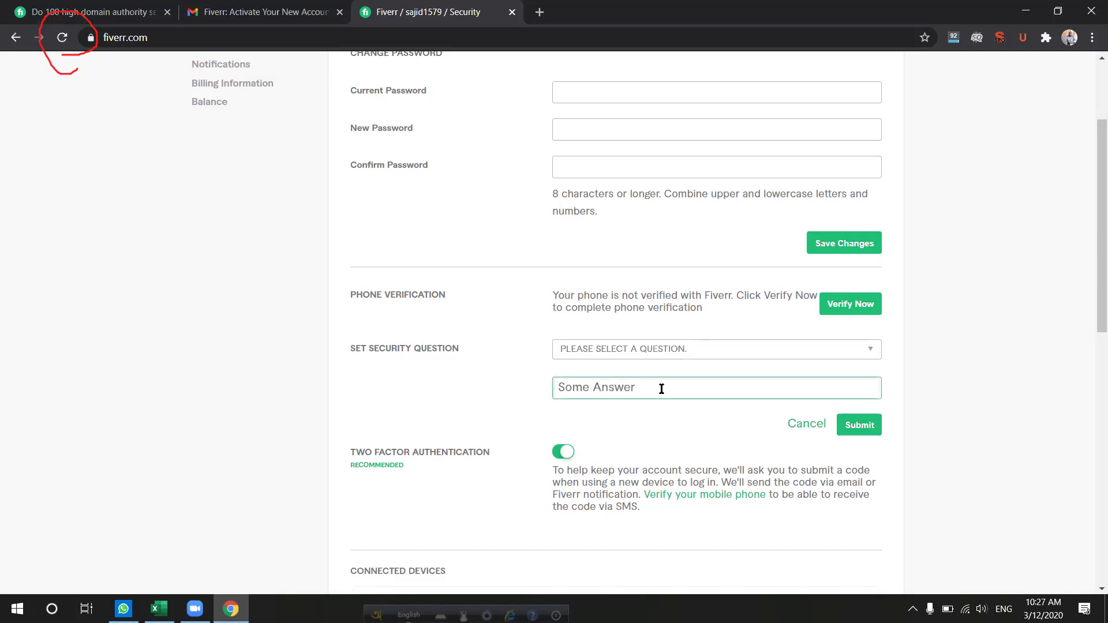
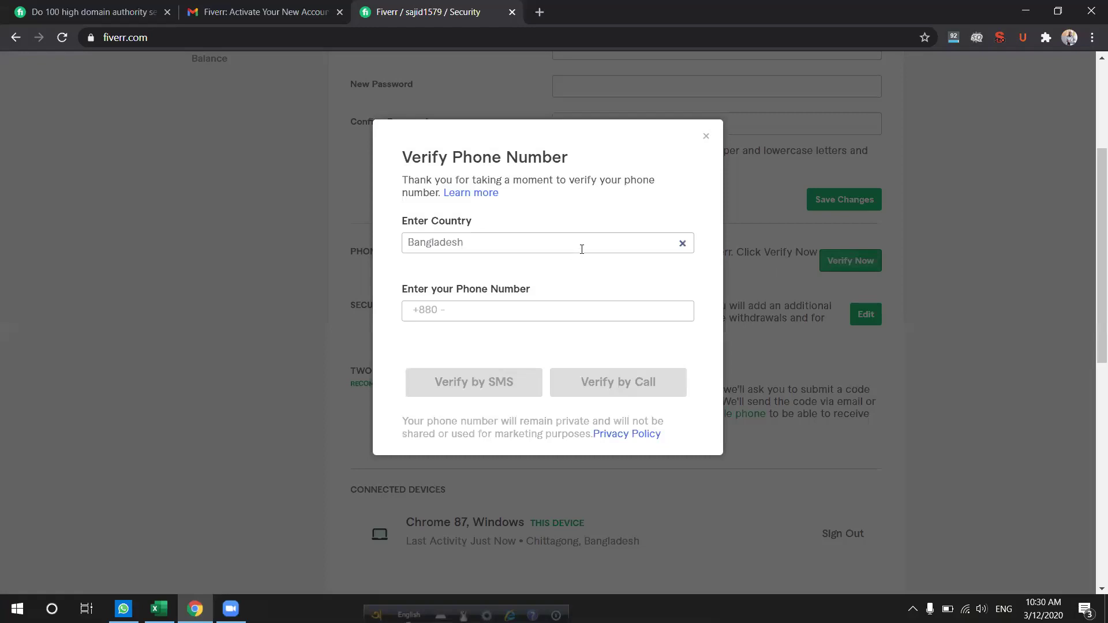
Pick Bangladesh as the verification country, then switch over to the Excel keyword sheet.
{"action": "left_click", "coordinate": [549, 273]}
{"action": "left_click", "coordinate": [519, 303]}
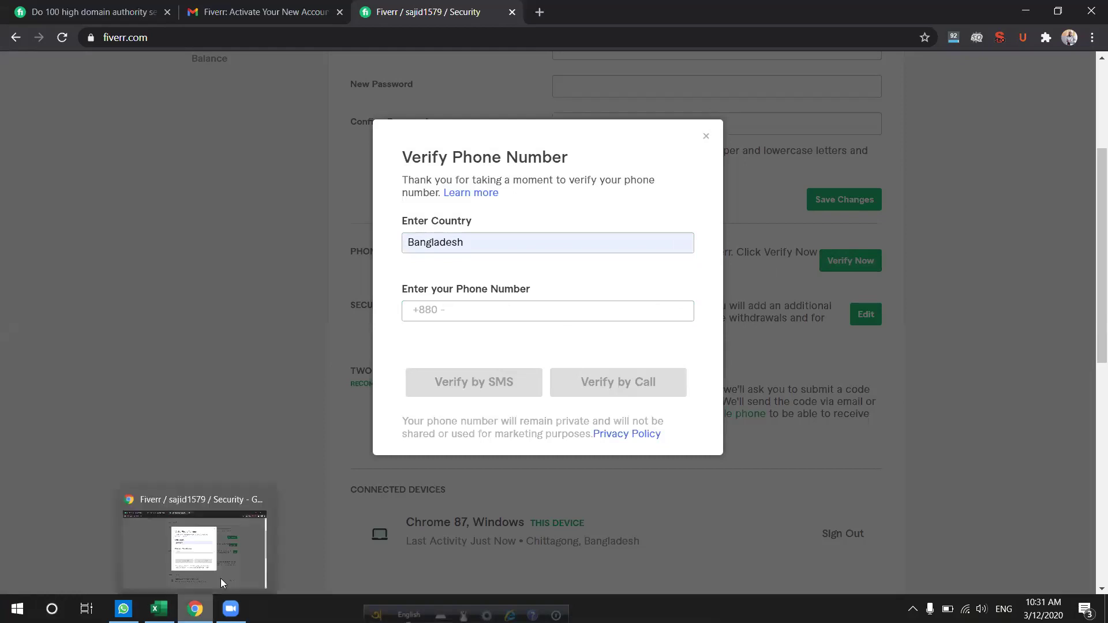
{"action": "key", "text": "alt+Tab"}
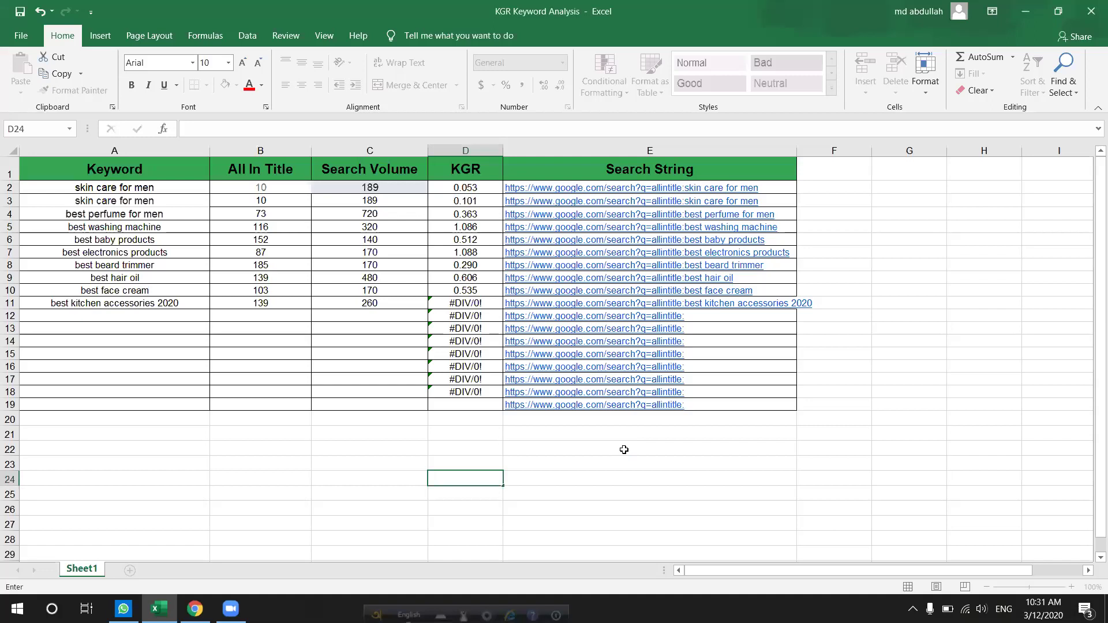
Enter the phone number into the empty cell E22 below the keyword table.
{"action": "left_click", "coordinate": [626, 450]}
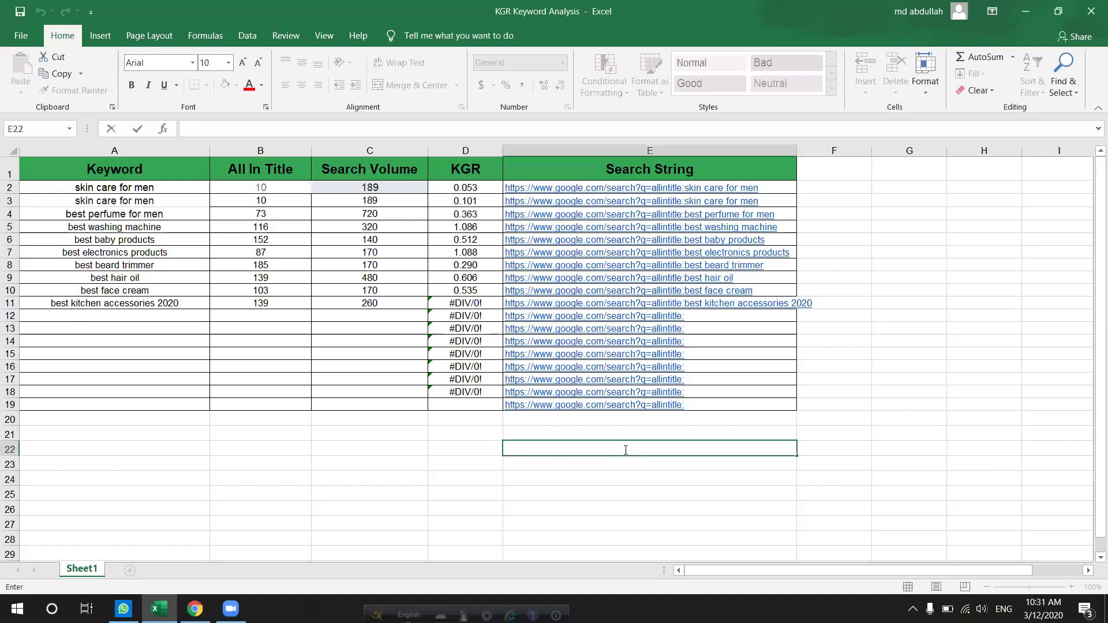
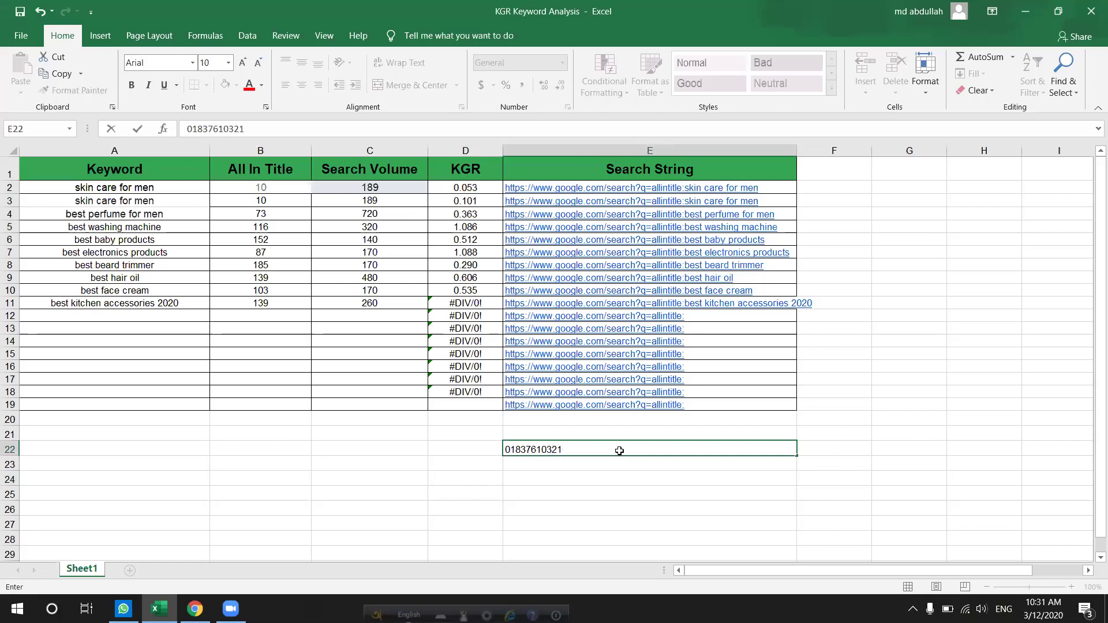
{"action": "key", "text": "Return"}
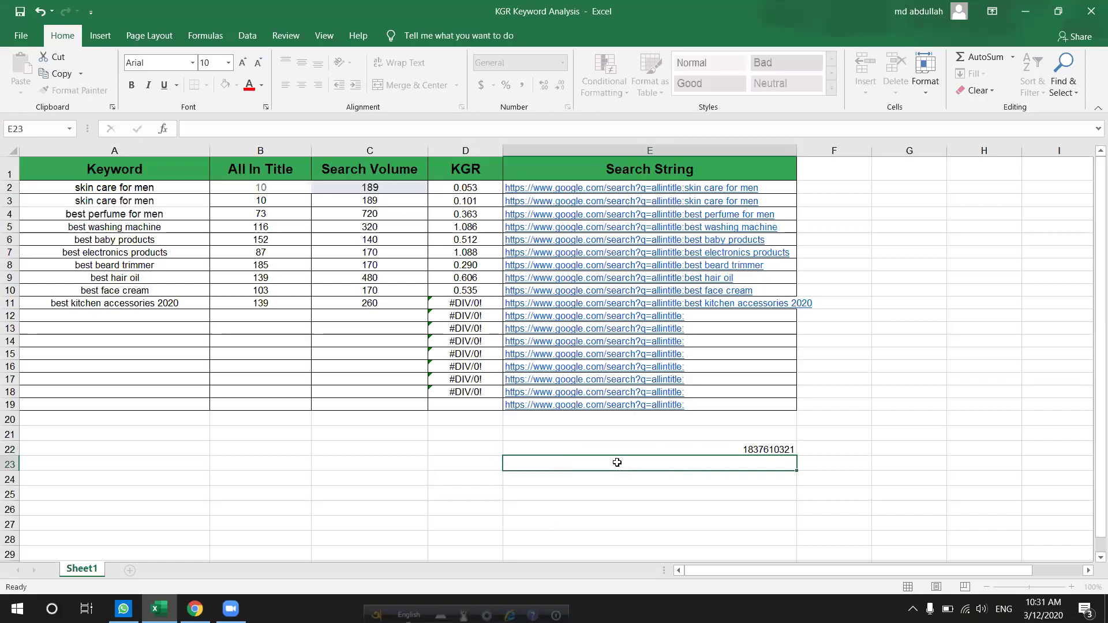
Cut the phone number out of E22 to the clipboard and return to Fiverr.
{"action": "left_click", "coordinate": [779, 450]}
{"action": "left_click_drag", "start_coordinate": [797, 451], "coordinate": [745, 450]}
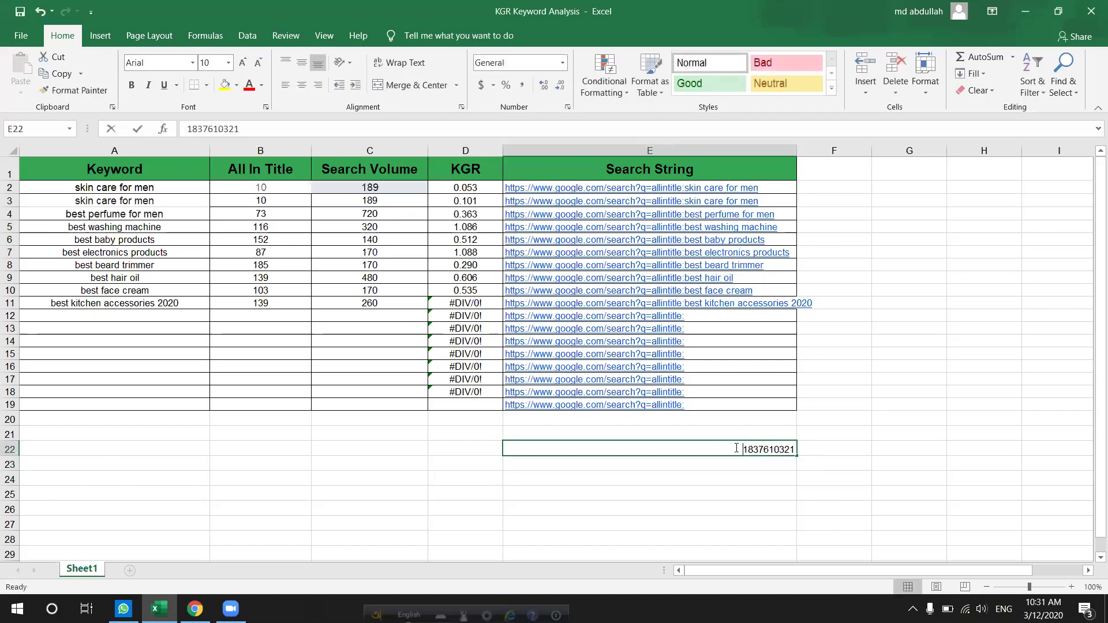
{"action": "double_click", "coordinate": [724, 449]}
{"action": "double_click", "coordinate": [809, 449]}
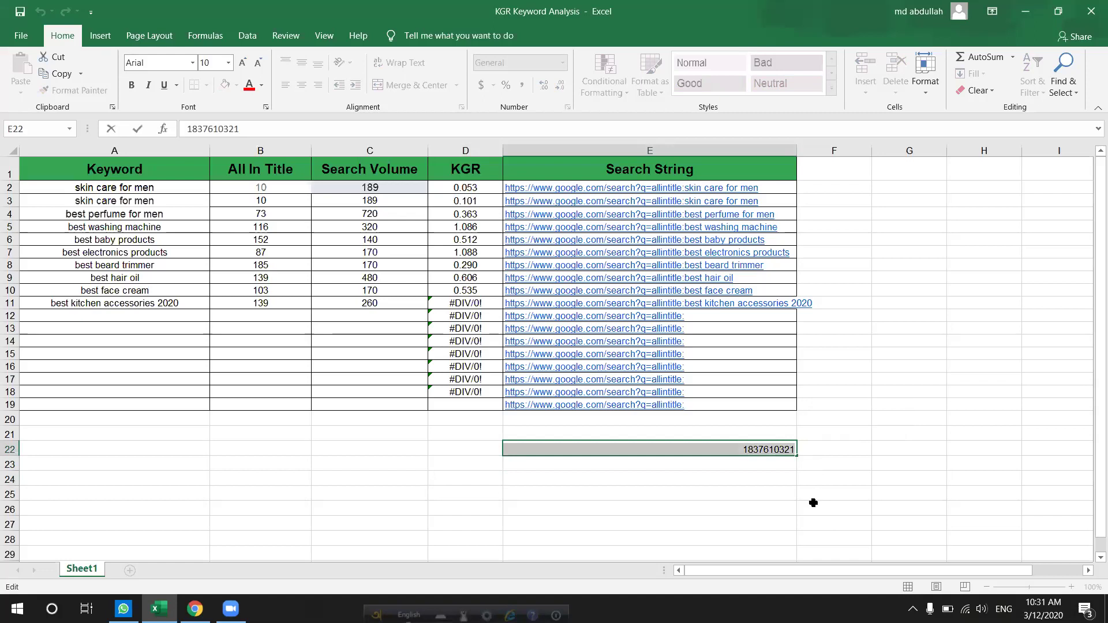
{"action": "key", "text": "ctrl+x"}
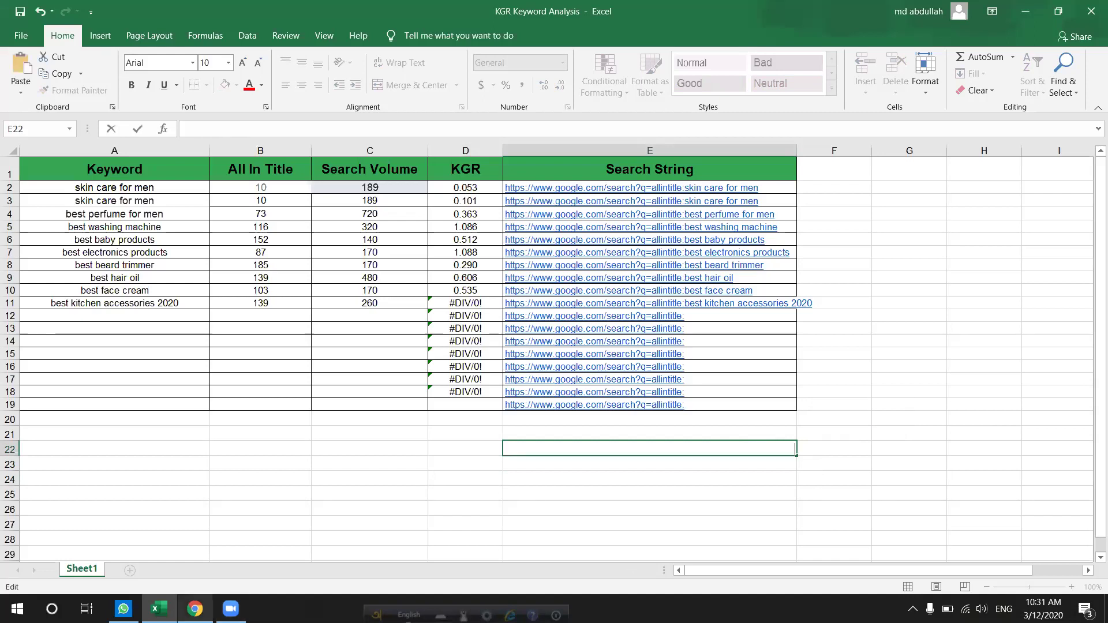
{"action": "left_click", "coordinate": [195, 609]}
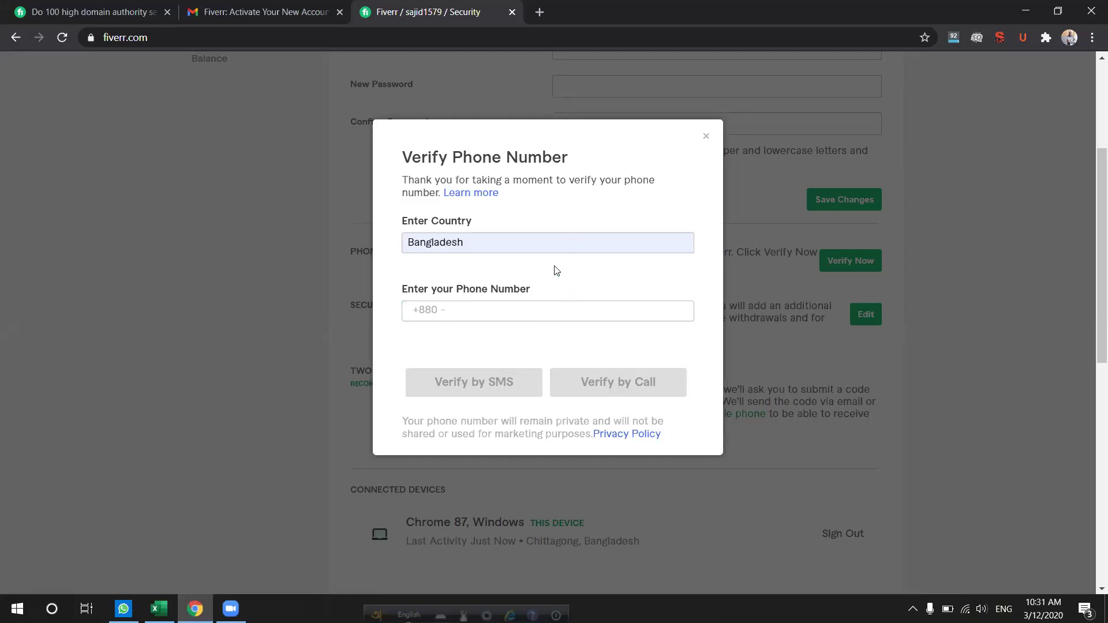
Choose Bangladesh from the country suggestions, clearing and reselecting it via 'B'.
{"action": "left_click", "coordinate": [557, 245]}
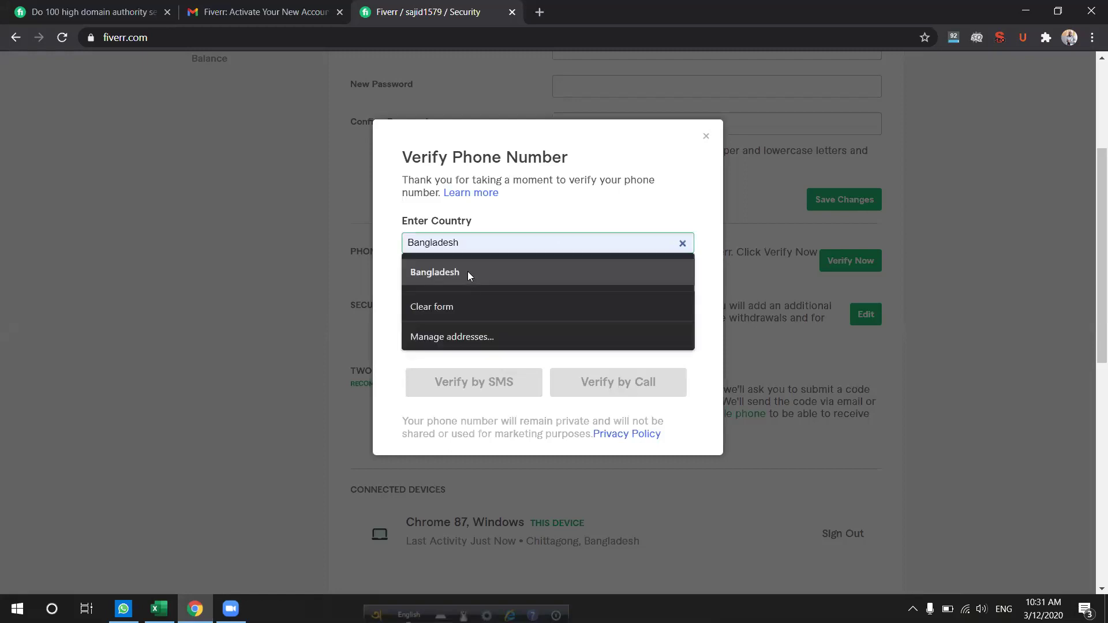
{"action": "left_click", "coordinate": [661, 272]}
{"action": "left_click", "coordinate": [528, 311]}
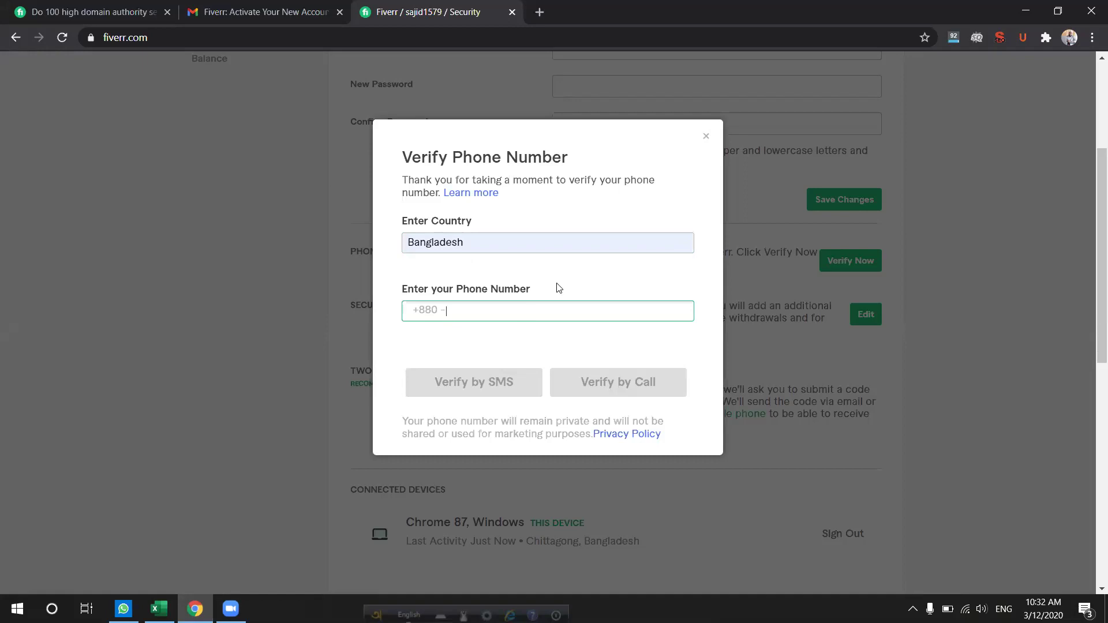
{"action": "left_click", "coordinate": [569, 244]}
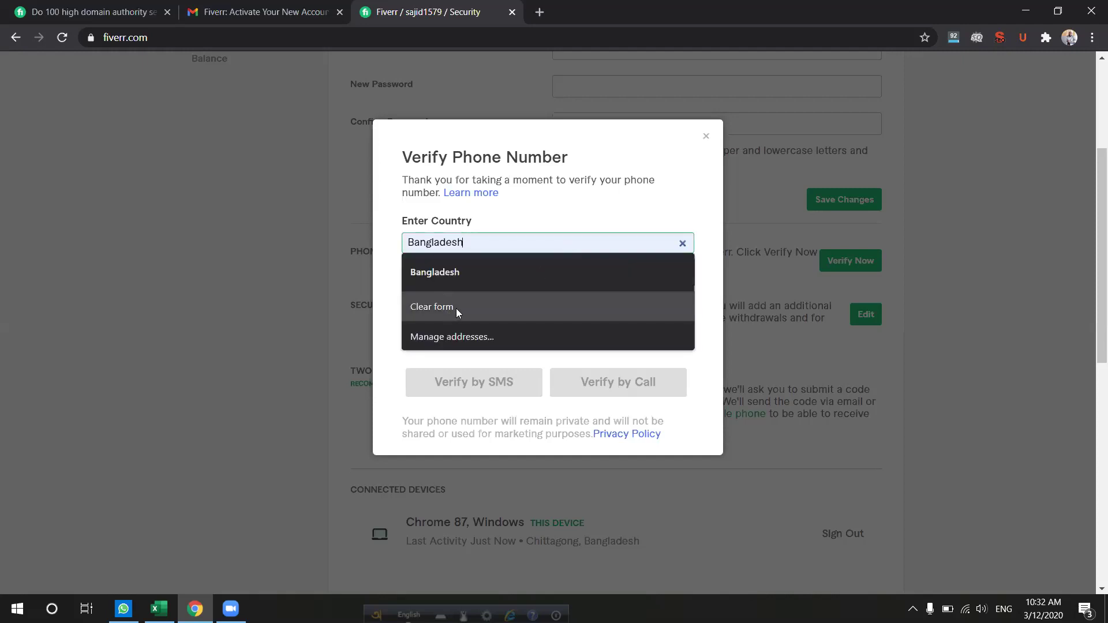
{"action": "left_click", "coordinate": [438, 309]}
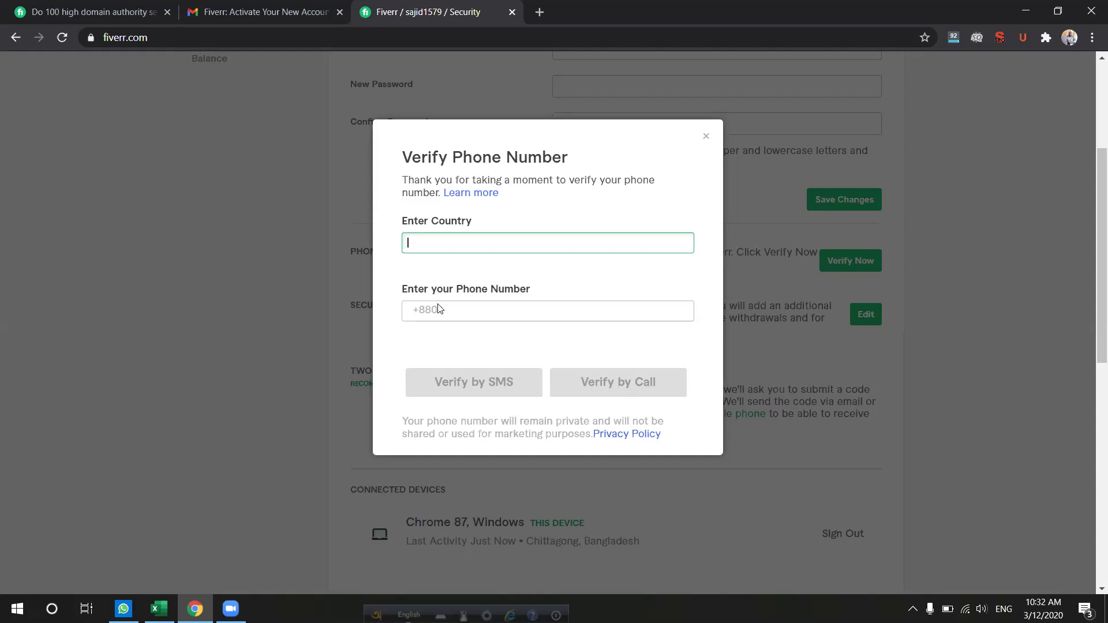
{"action": "type", "text": "Bangladesh"}
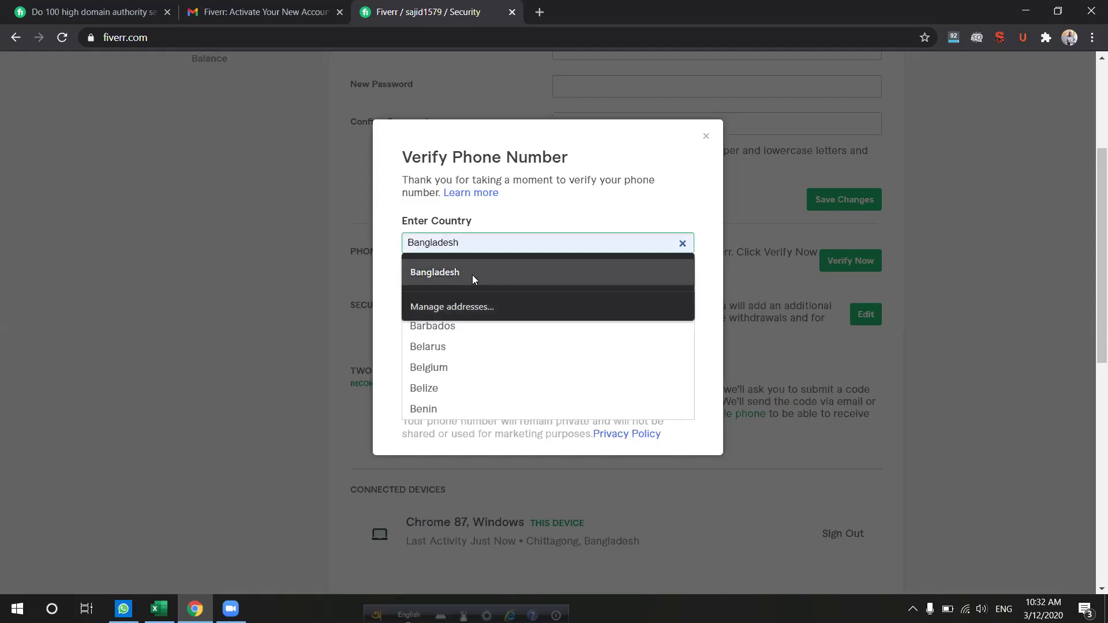
{"action": "left_click", "coordinate": [472, 274]}
{"action": "left_click", "coordinate": [474, 309]}
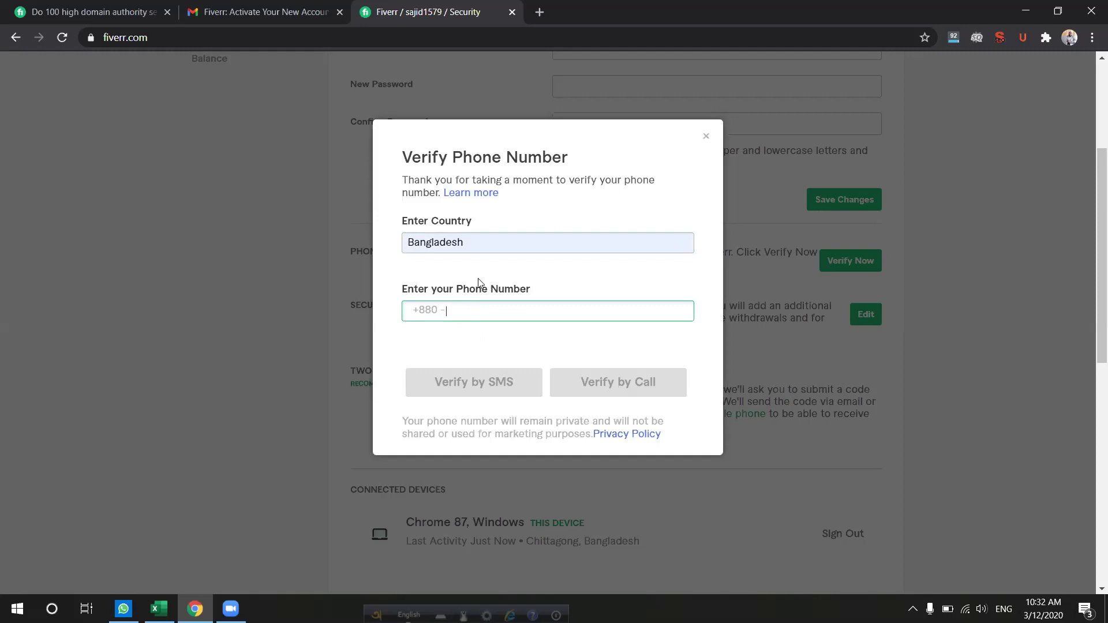
Clear the country again, search 'B', and reselect Bangladesh from the scrolled list.
{"action": "left_click", "coordinate": [507, 245]}
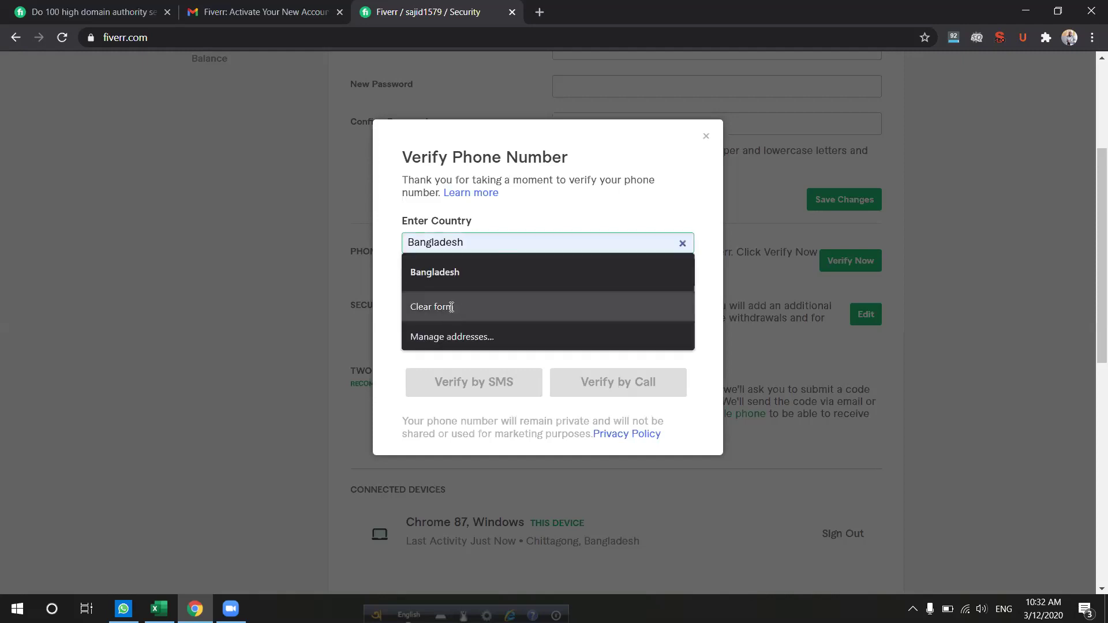
{"action": "left_click", "coordinate": [452, 306]}
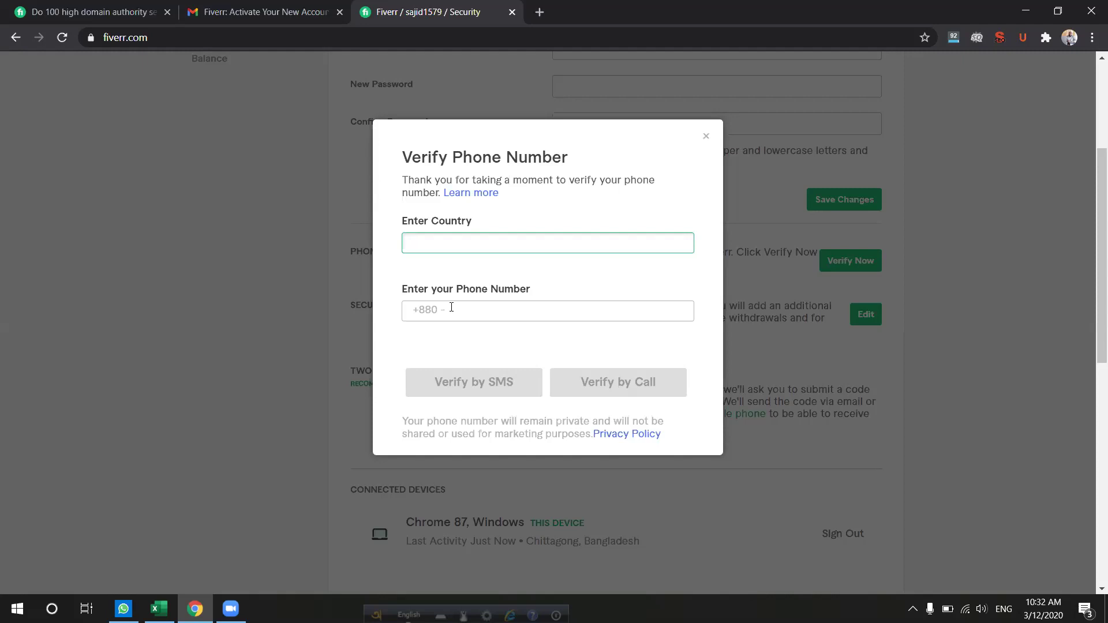
{"action": "type", "text": "B"}
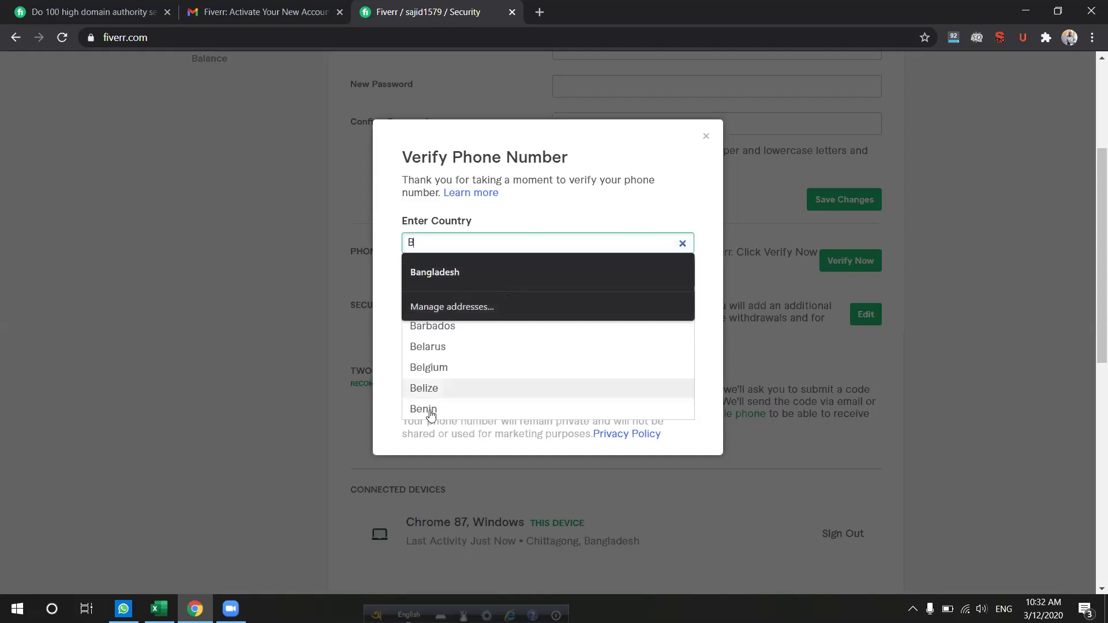
{"action": "scroll", "coordinate": [458, 358], "scroll_direction": "down", "scroll_amount": 2}
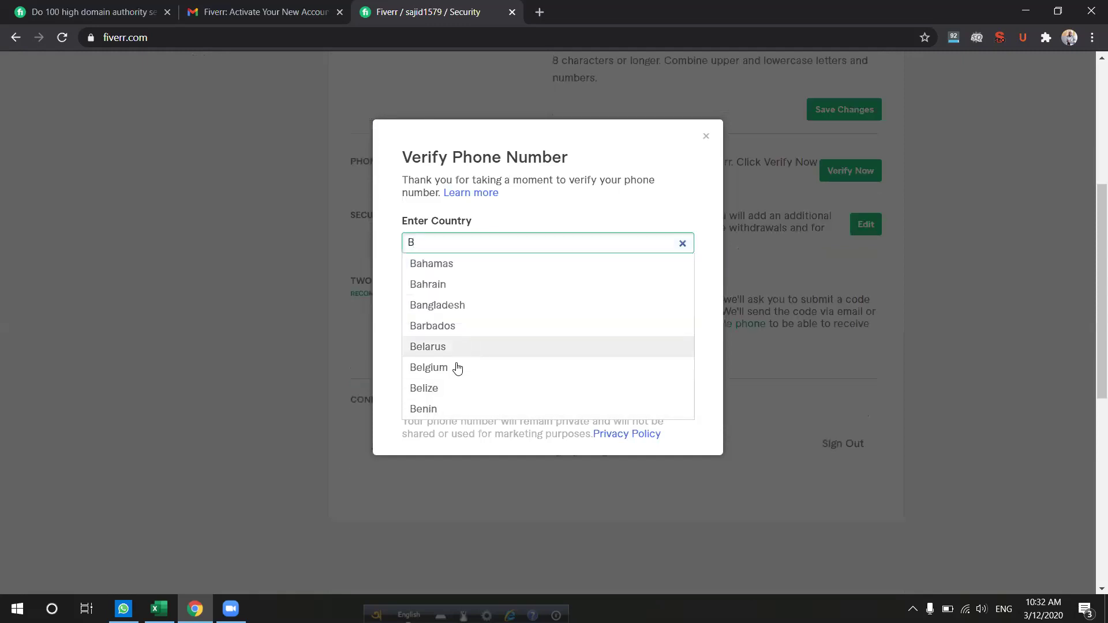
{"action": "left_click", "coordinate": [458, 309]}
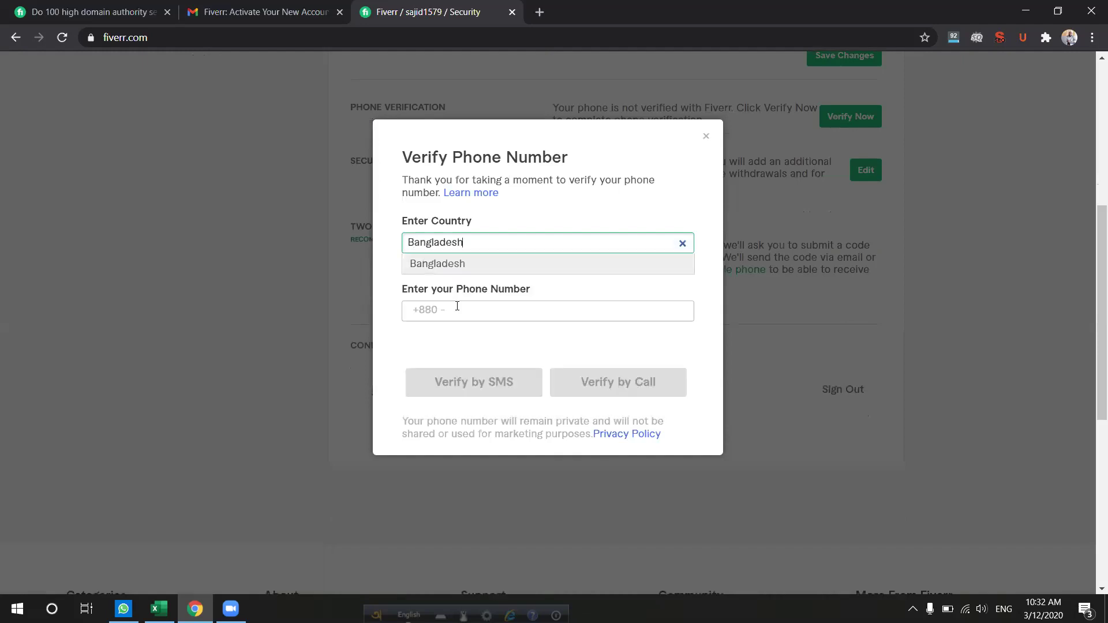
{"action": "left_click", "coordinate": [469, 312]}
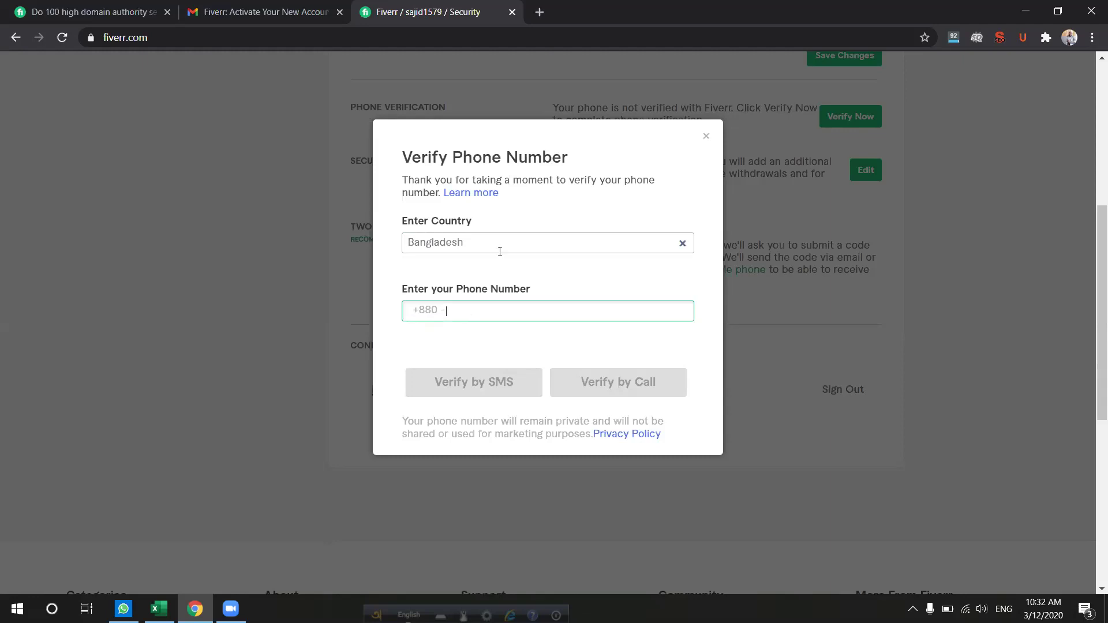
Retype 'Bangladesh' in the country field, accept it, and move into the +880 phone entry.
{"action": "left_click", "coordinate": [521, 243]}
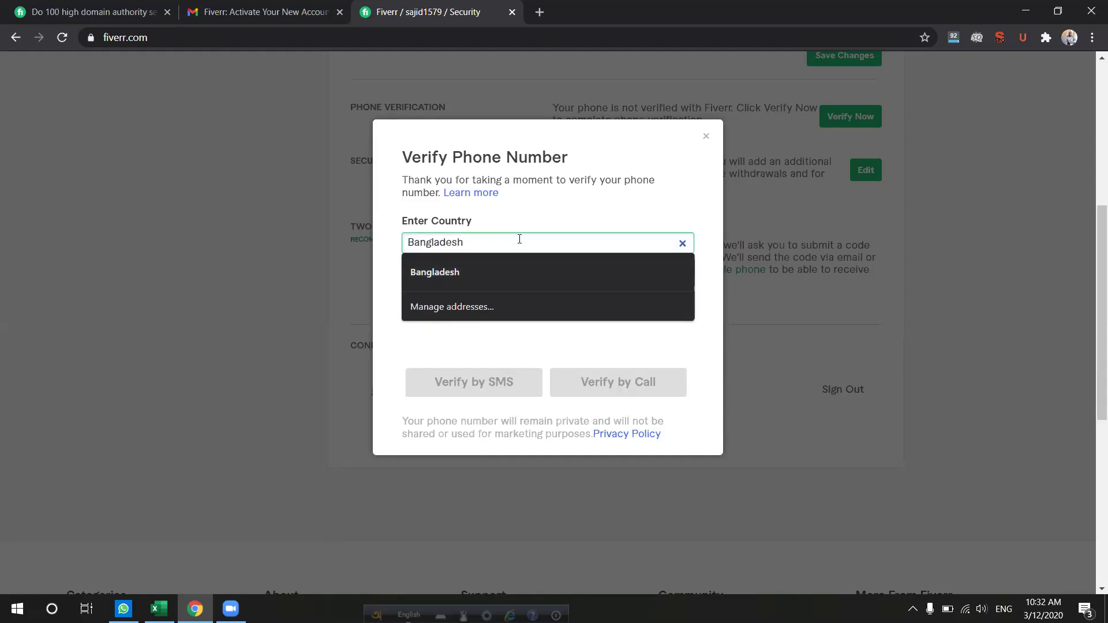
{"action": "key", "text": "BackSpace"}
{"action": "key", "text": "BackSpace"}
{"action": "key", "text": "BackSpace"}
{"action": "key", "text": "BackSpace"}
{"action": "key", "text": "BackSpace"}
{"action": "key", "text": "BackSpace"}
{"action": "key", "text": "BackSpace"}
{"action": "key", "text": "BackSpace"}
{"action": "key", "text": "BackSpace"}
{"action": "key", "text": "BackSpace"}
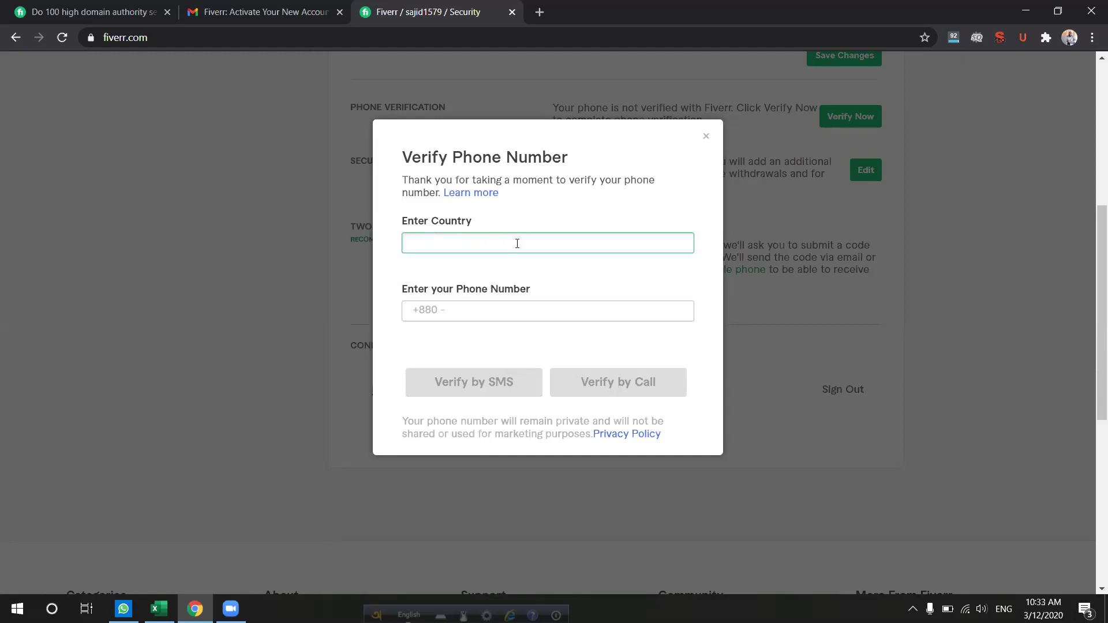
{"action": "type", "text": "Bang"}
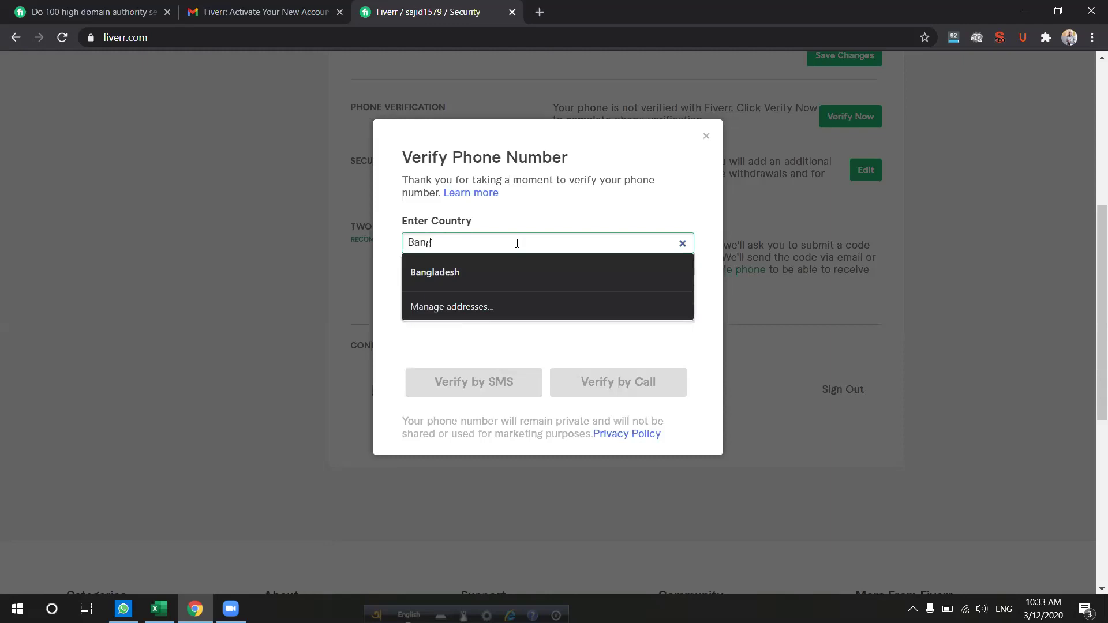
{"action": "type", "text": "ladesh"}
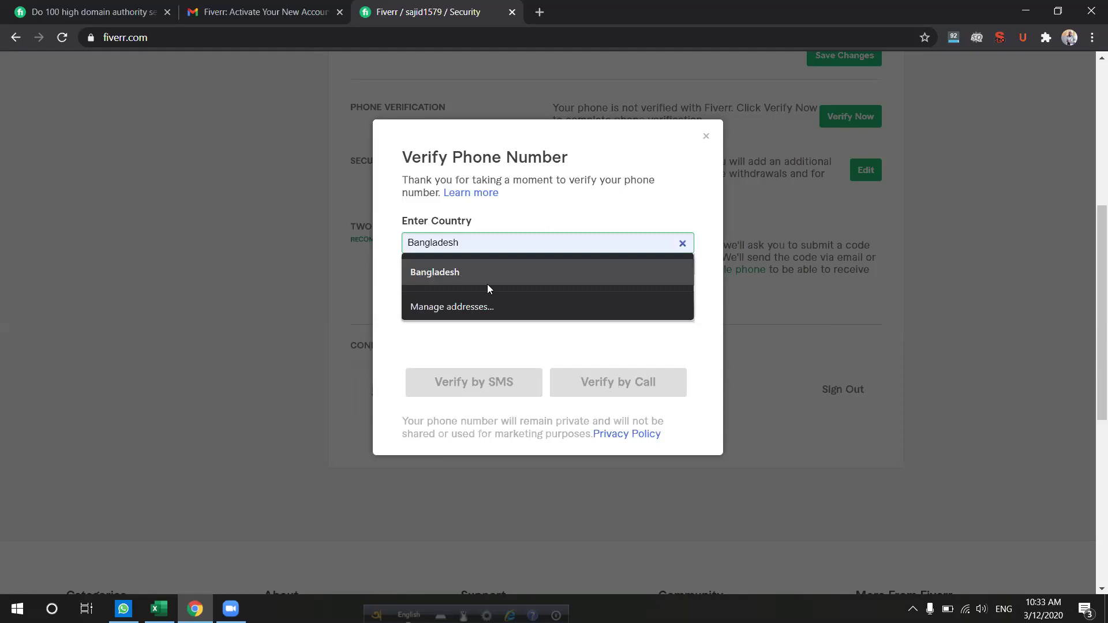
{"action": "left_click", "coordinate": [452, 273]}
{"action": "left_click", "coordinate": [461, 295]}
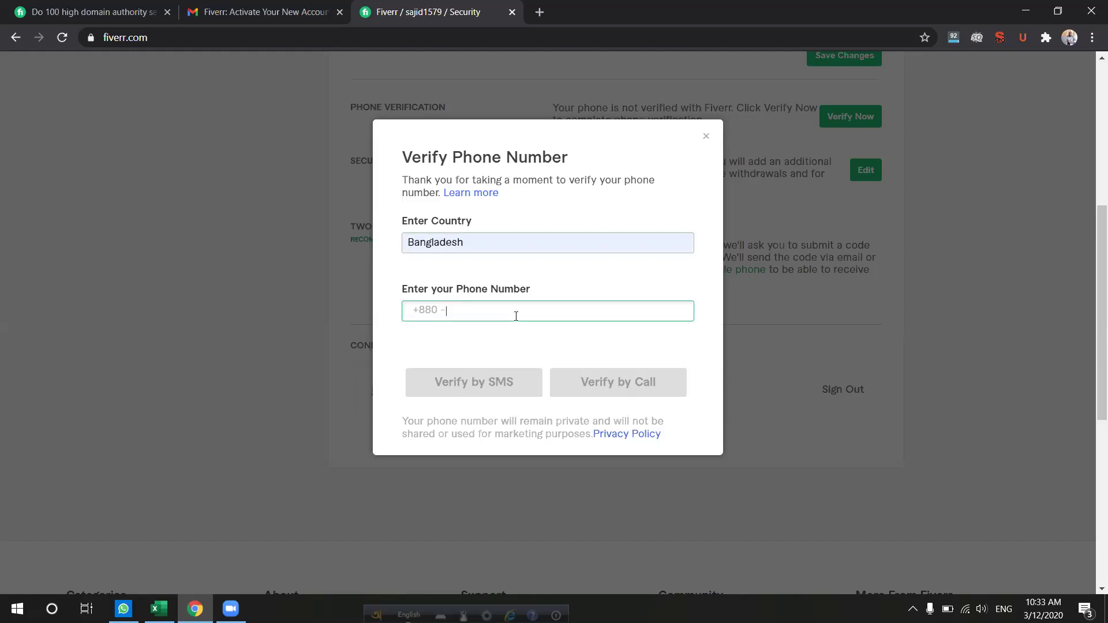
Dismiss the Verify Phone Number dialog and go to Notifications in the Settings sidebar.
{"action": "left_click", "coordinate": [798, 402]}
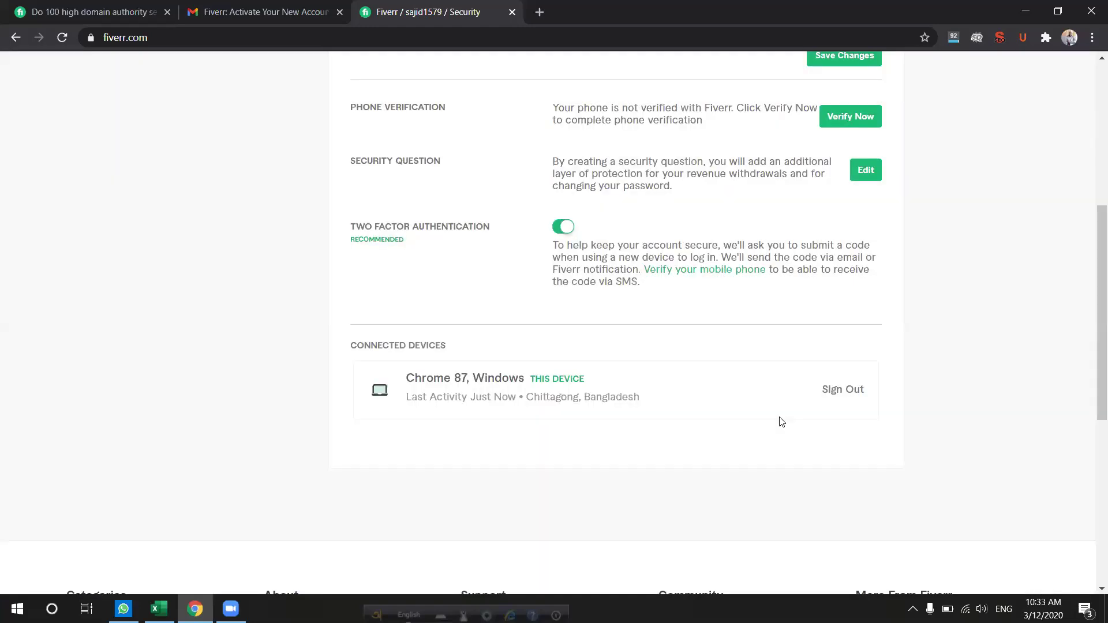
{"action": "scroll", "coordinate": [820, 453], "scroll_direction": "down", "scroll_amount": 5}
{"action": "scroll", "coordinate": [672, 312], "scroll_direction": "up", "scroll_amount": 6}
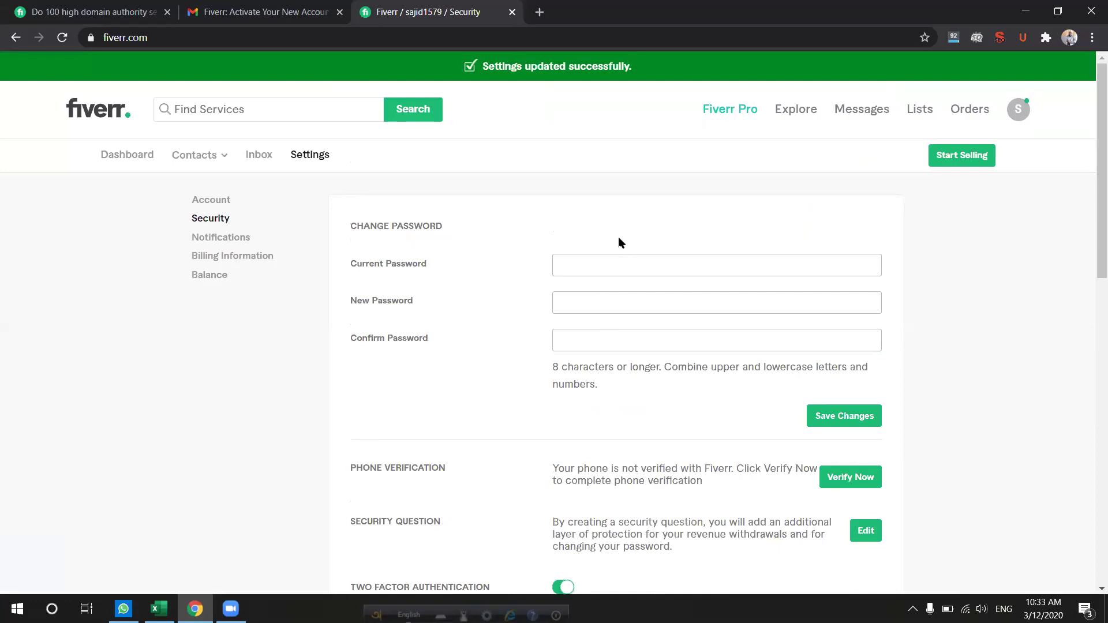
{"action": "left_click", "coordinate": [237, 239]}
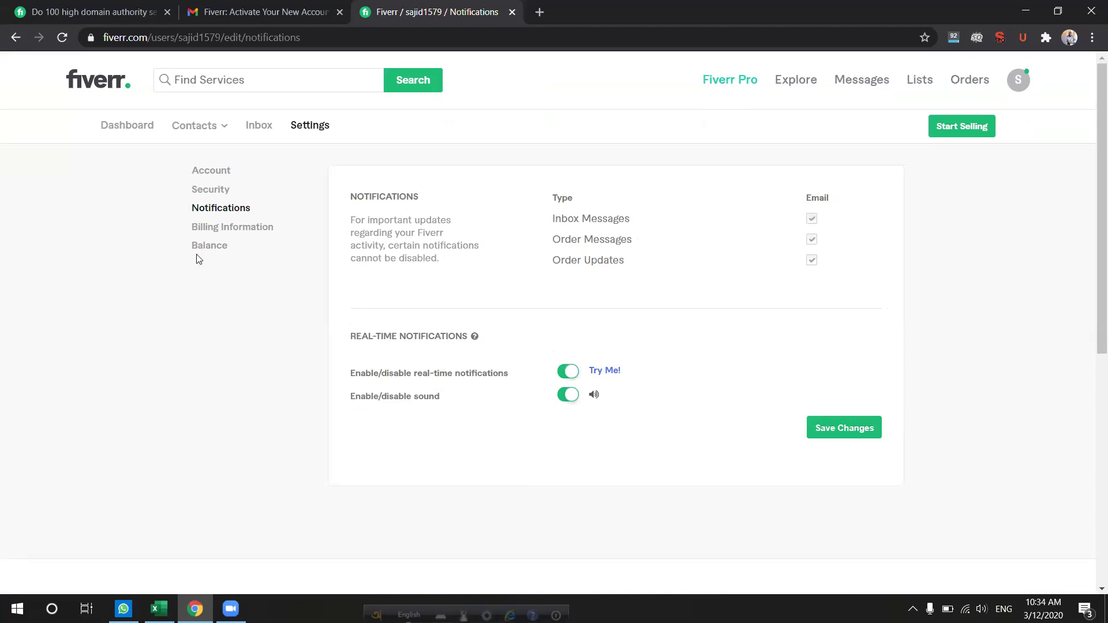
Open Billing Information, review the form showing Bangladesh as country, and focus Full Name.
{"action": "left_click", "coordinate": [207, 236]}
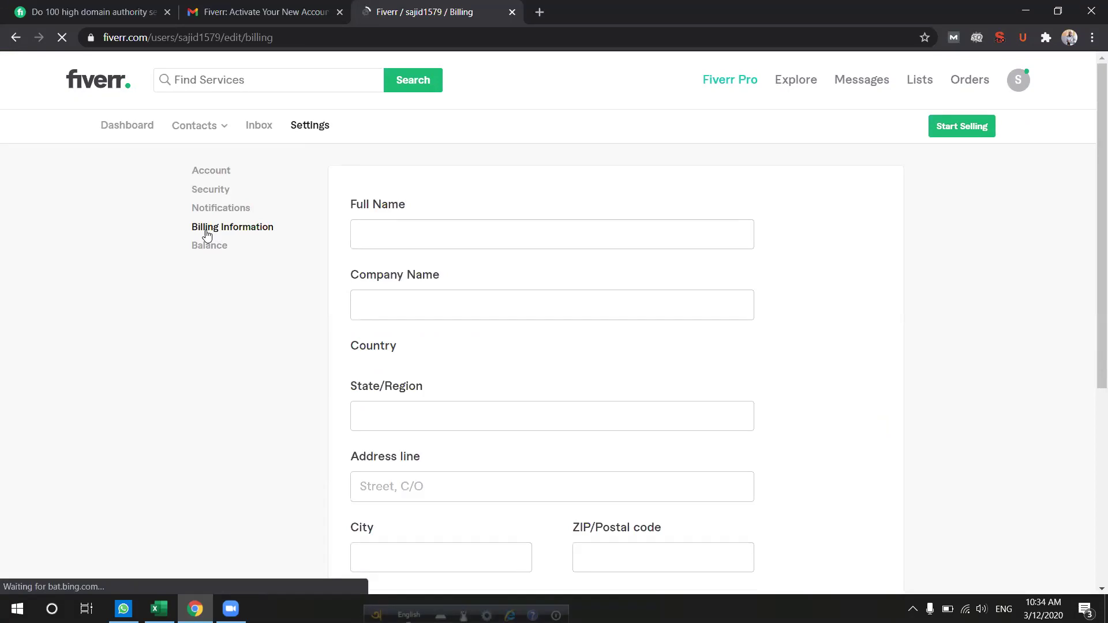
{"action": "scroll", "coordinate": [363, 327], "scroll_direction": "down", "scroll_amount": 4}
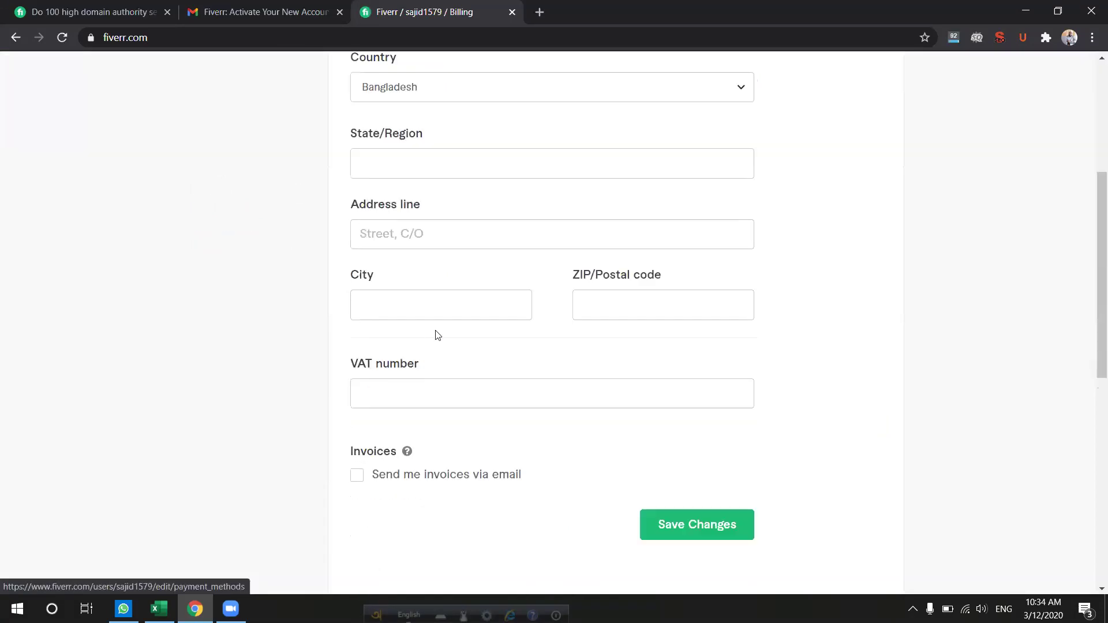
{"action": "scroll", "coordinate": [439, 332], "scroll_direction": "up", "scroll_amount": 2}
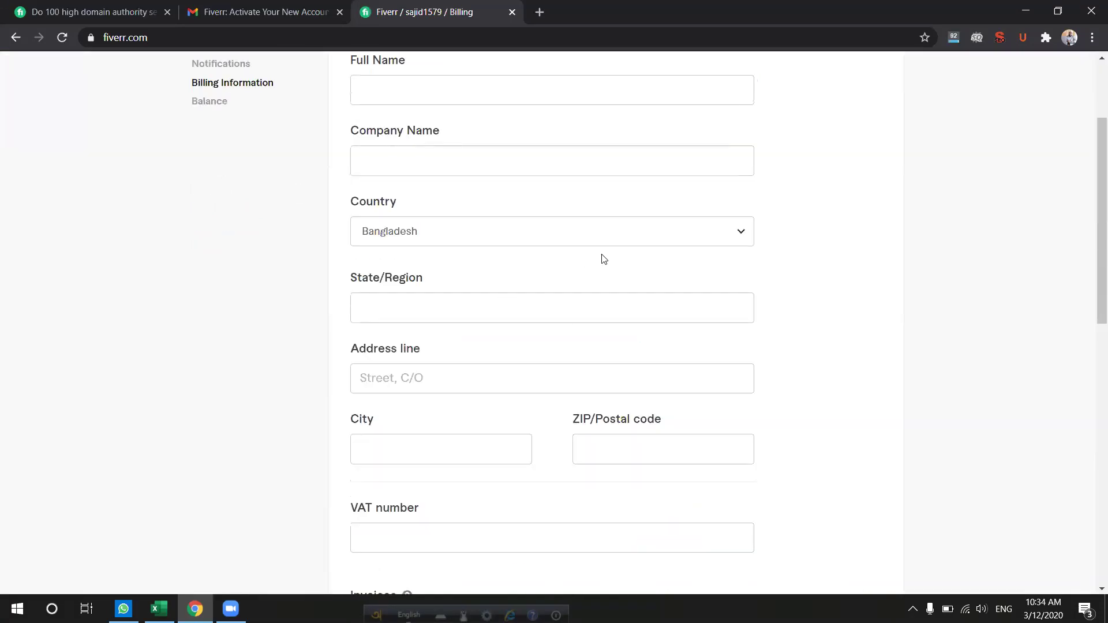
{"action": "scroll", "coordinate": [587, 264], "scroll_direction": "up", "scroll_amount": 2}
{"action": "scroll", "coordinate": [479, 233], "scroll_direction": "down", "scroll_amount": 7}
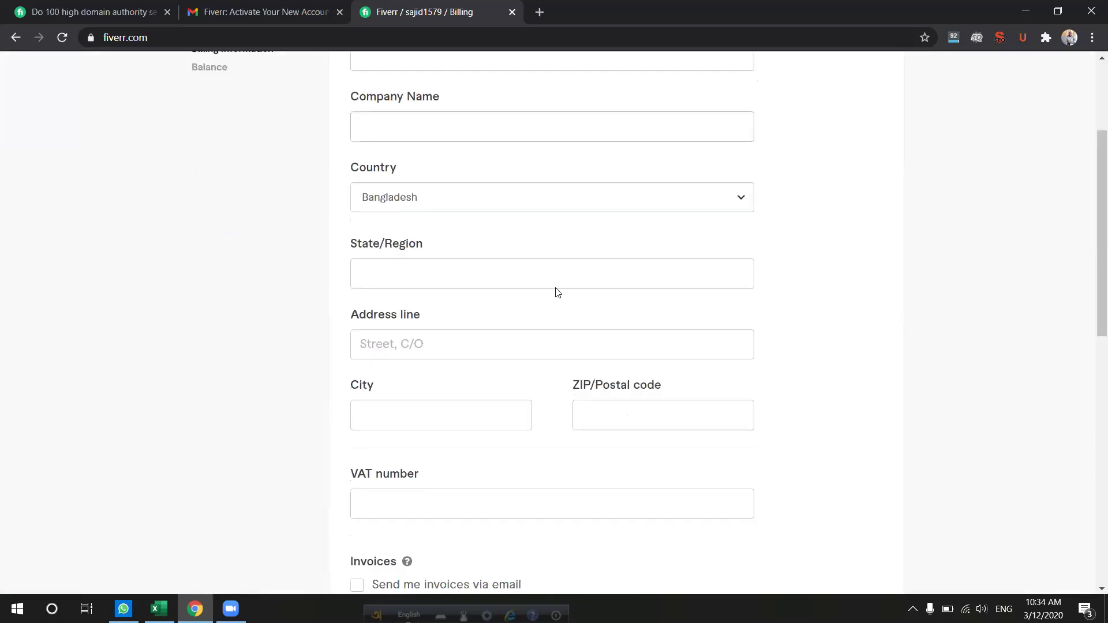
{"action": "scroll", "coordinate": [585, 323], "scroll_direction": "up", "scroll_amount": 7}
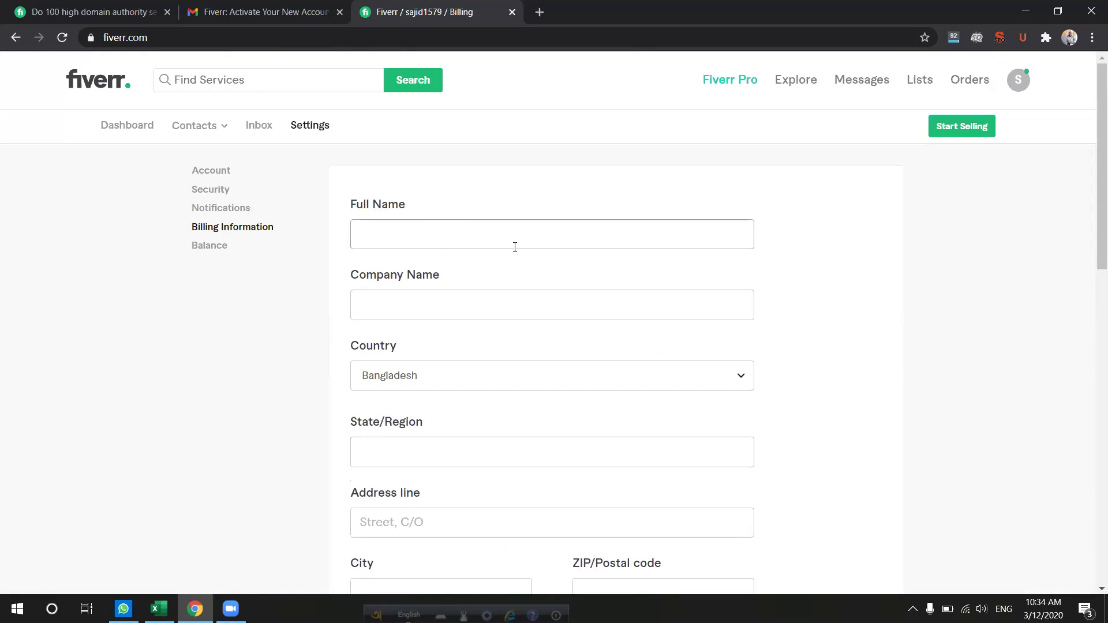
{"action": "left_click", "coordinate": [438, 233]}
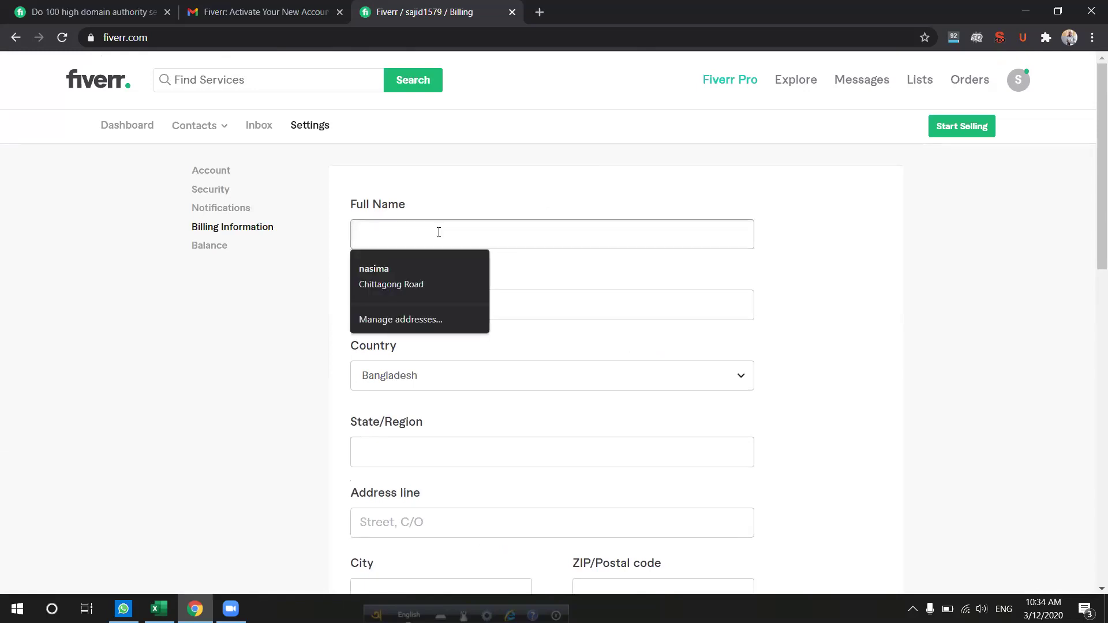
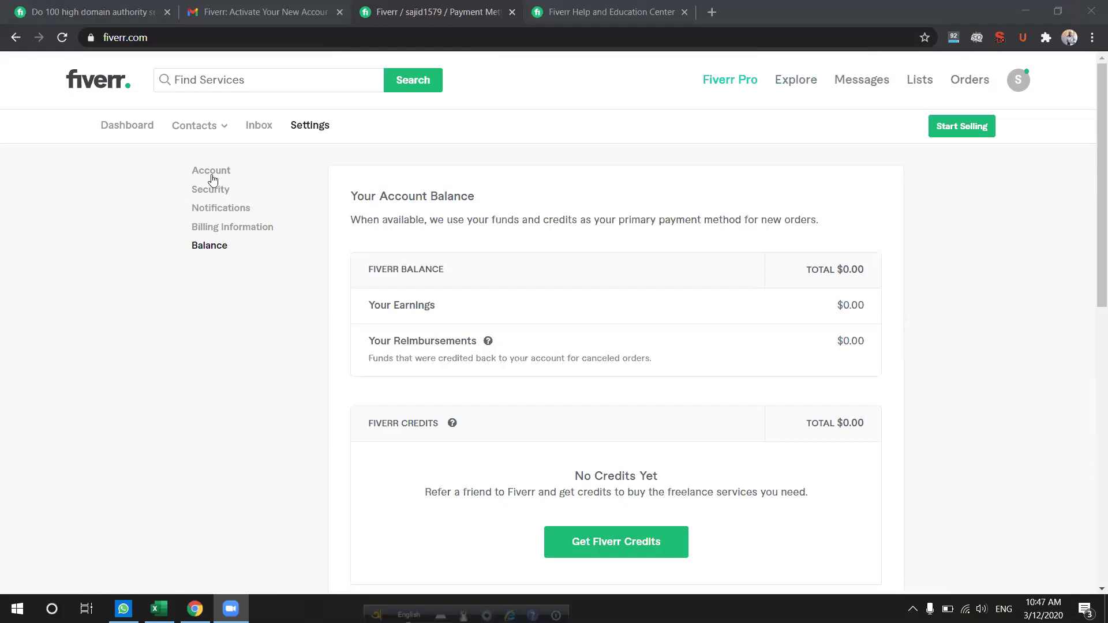
On the profile page, choose 'I'm a freelancer' to describe yourself.
{"action": "left_click", "coordinate": [1019, 82]}
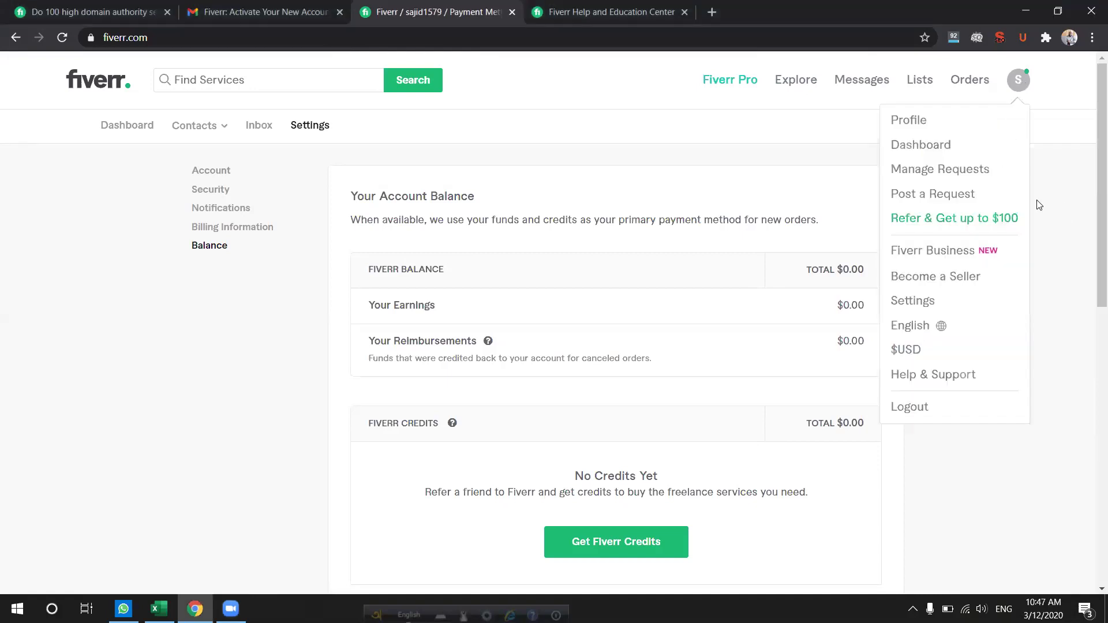
{"action": "left_click", "coordinate": [925, 122]}
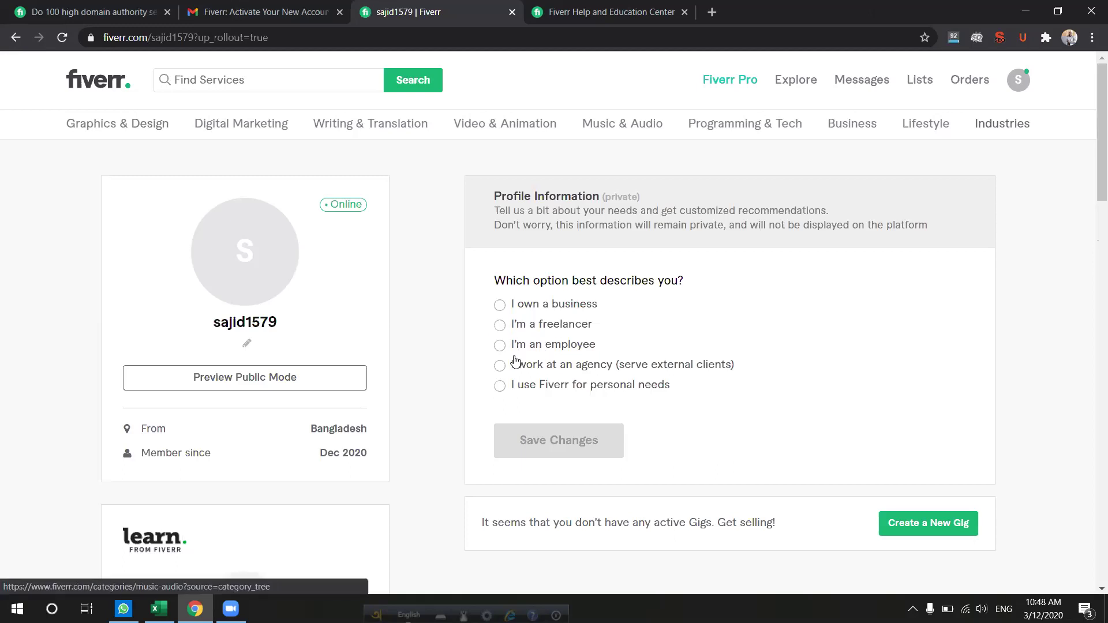
{"action": "left_click", "coordinate": [520, 324]}
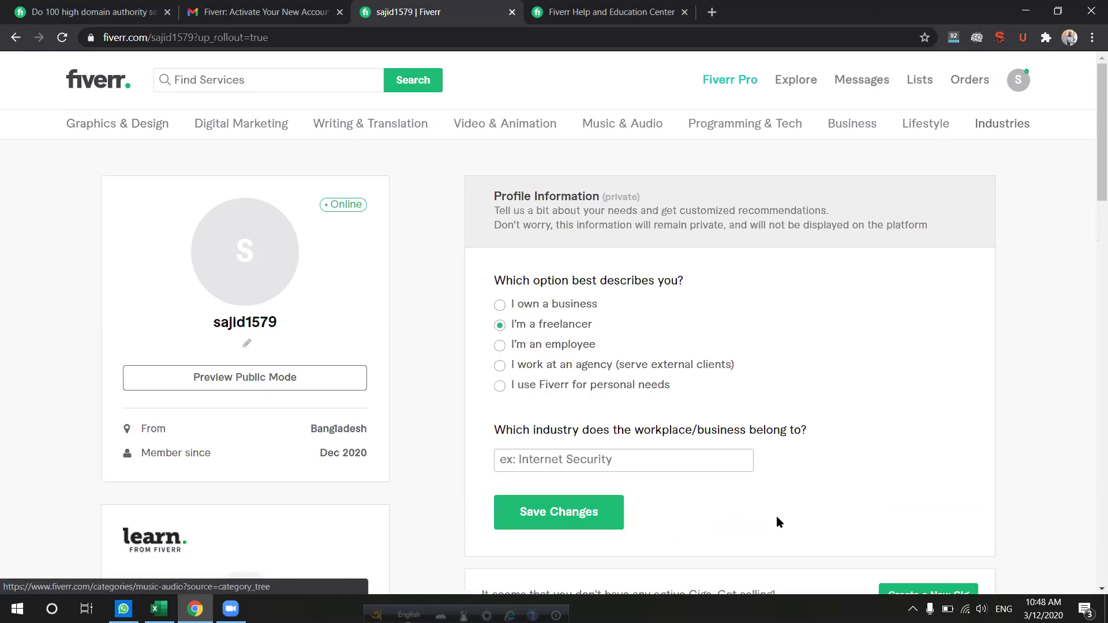
Set the industry to IT and Network Services and Support, save, and begin a profile photo upload.
{"action": "scroll", "coordinate": [782, 520], "scroll_direction": "down", "scroll_amount": 1}
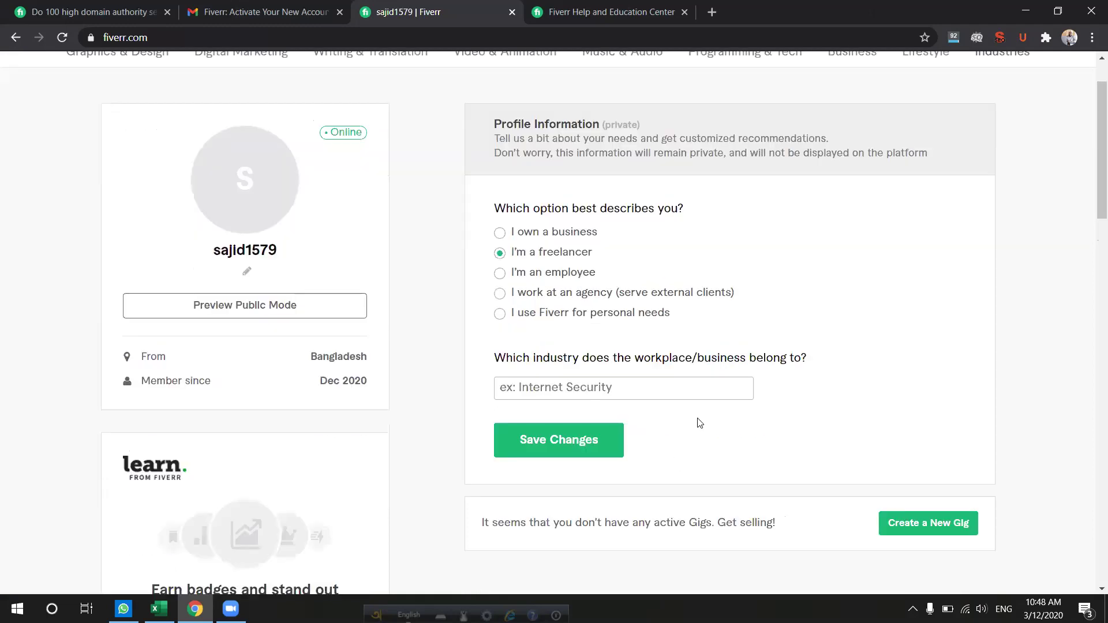
{"action": "left_click", "coordinate": [645, 386]}
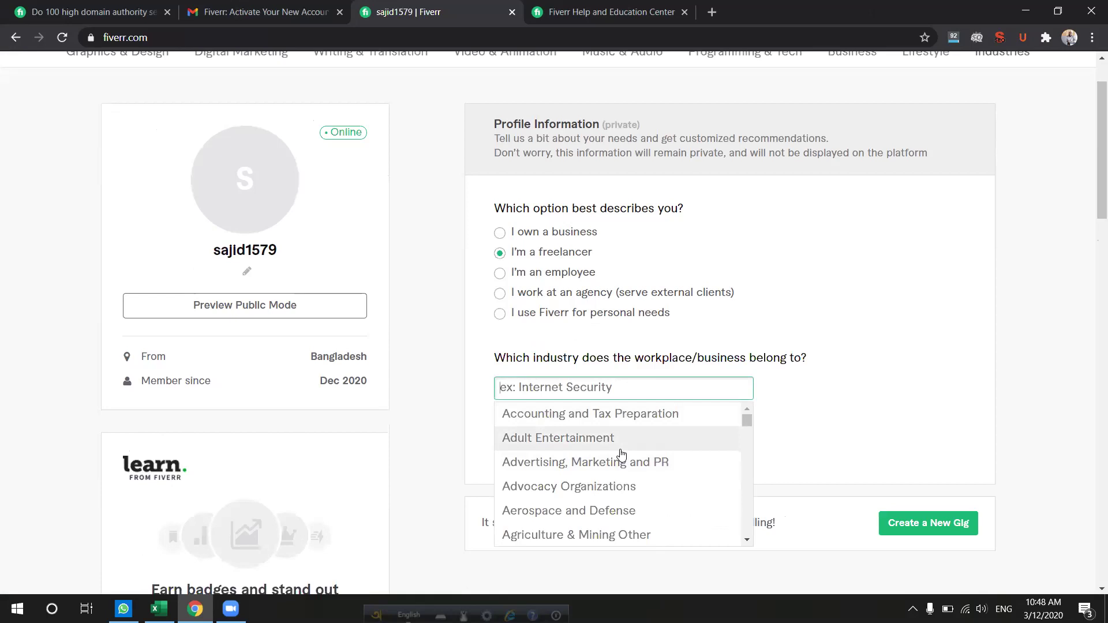
{"action": "type", "text": "it"}
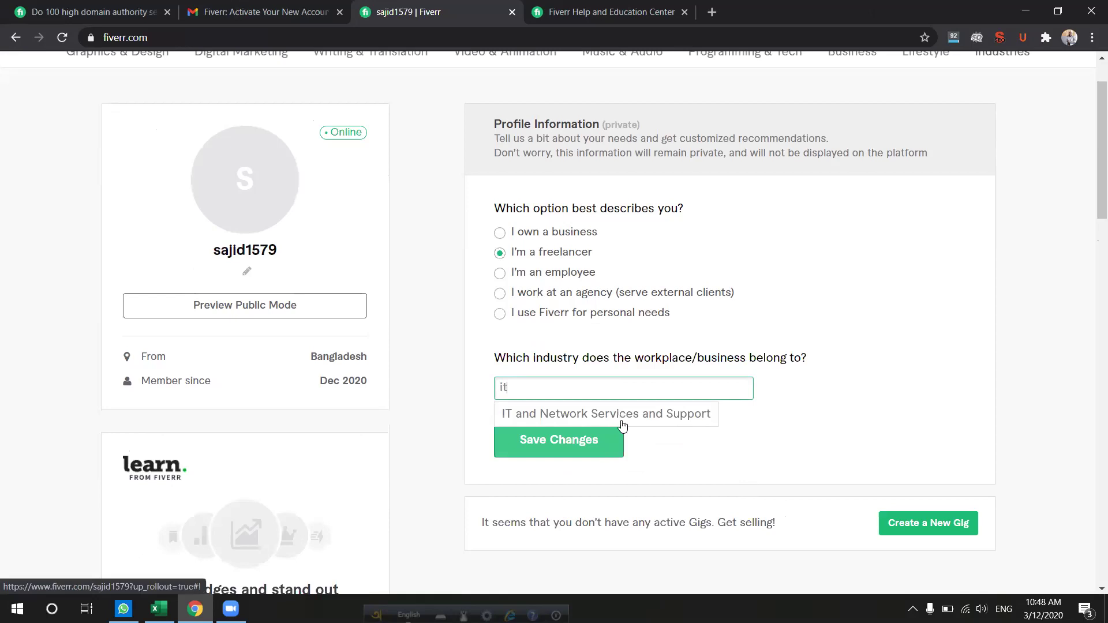
{"action": "left_click", "coordinate": [640, 416]}
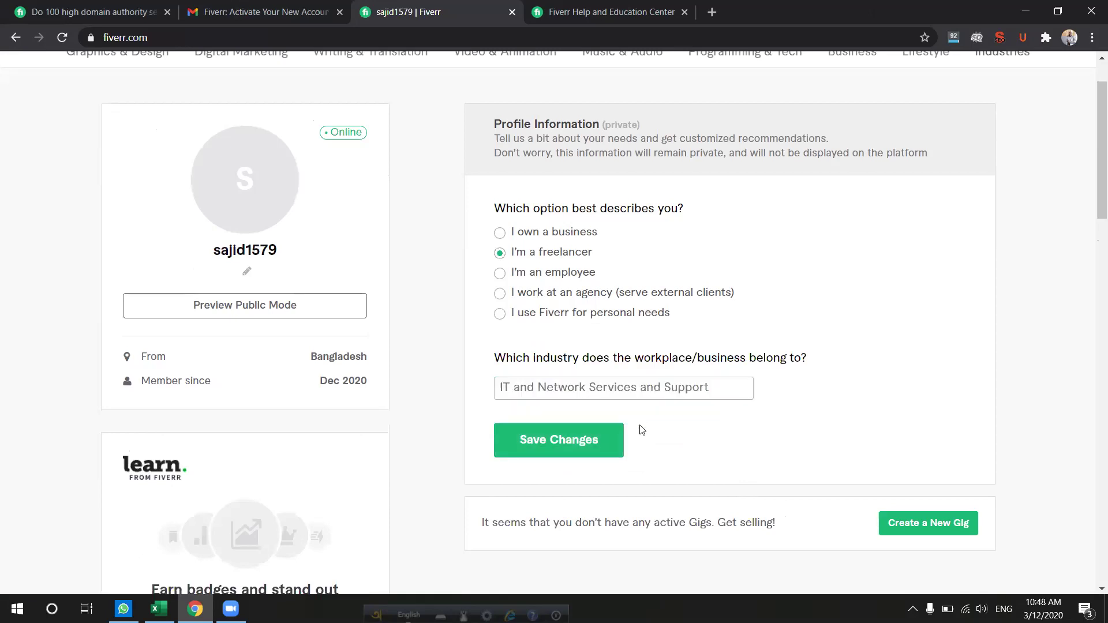
{"action": "left_click", "coordinate": [553, 441]}
{"action": "left_click", "coordinate": [242, 184]}
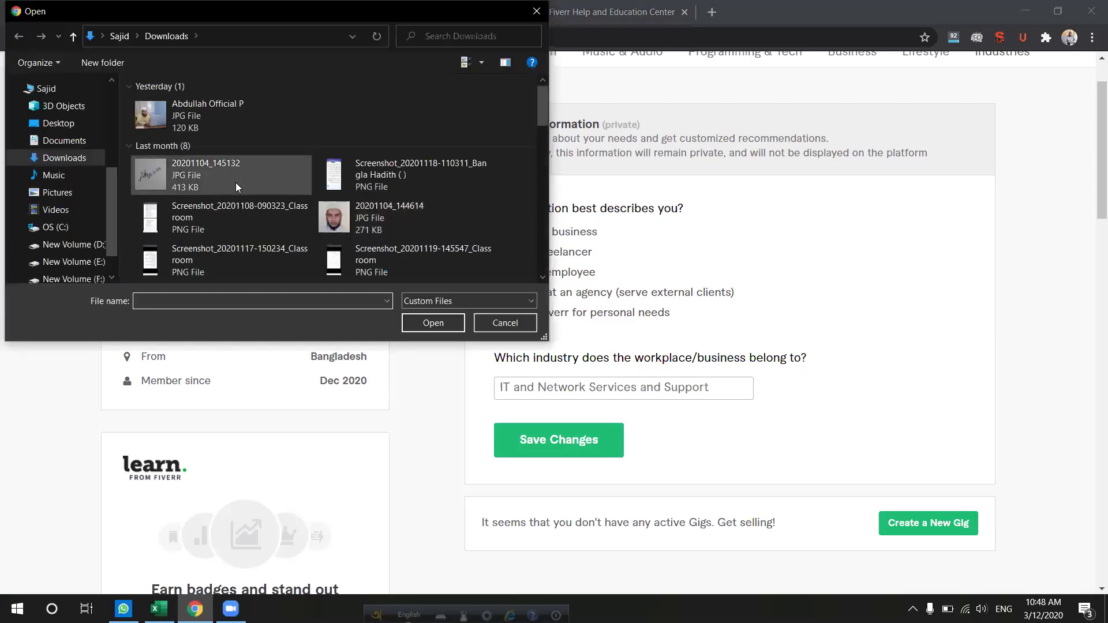
Upload the JPG portrait from the Downloads folder as the profile picture.
{"action": "scroll", "coordinate": [235, 182], "scroll_direction": "down", "scroll_amount": 5}
{"action": "scroll", "coordinate": [235, 187], "scroll_direction": "up", "scroll_amount": 3}
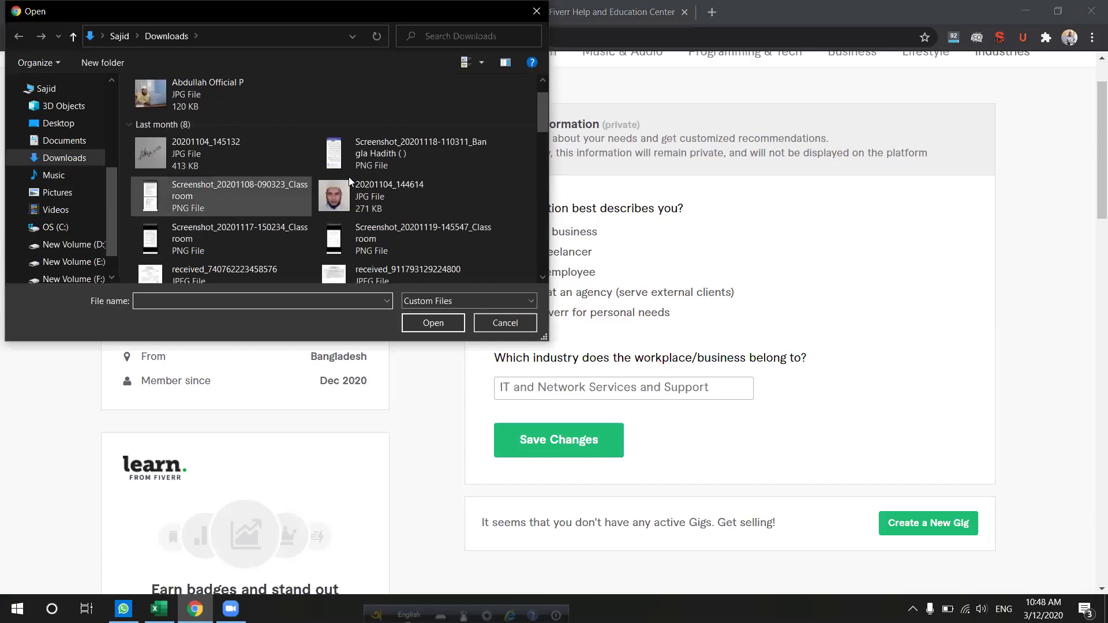
{"action": "left_click", "coordinate": [146, 85]}
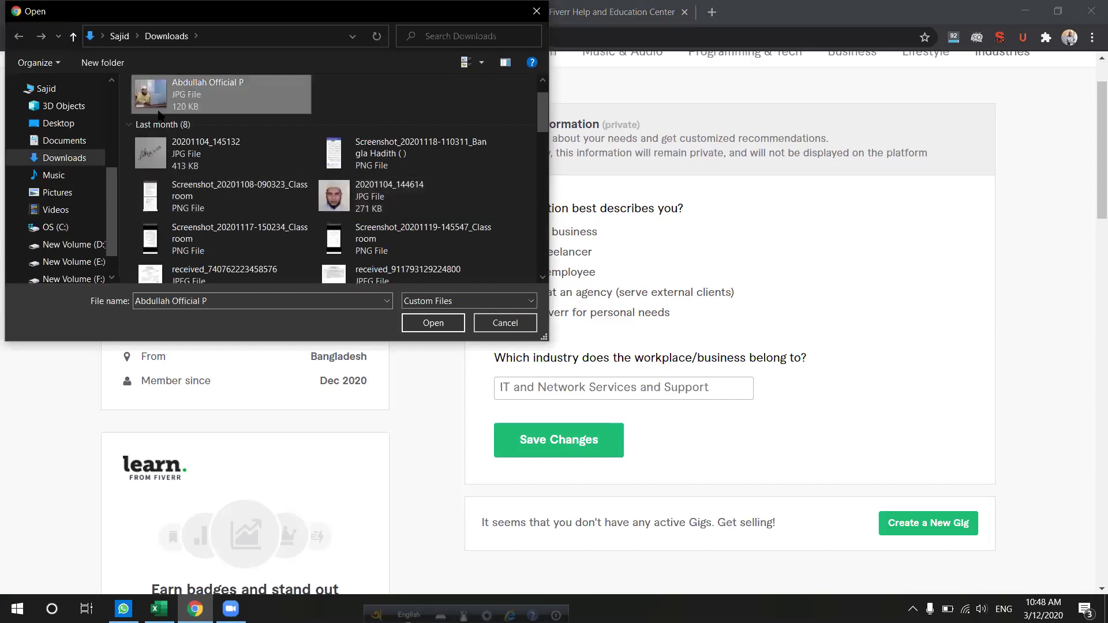
{"action": "left_click", "coordinate": [427, 327]}
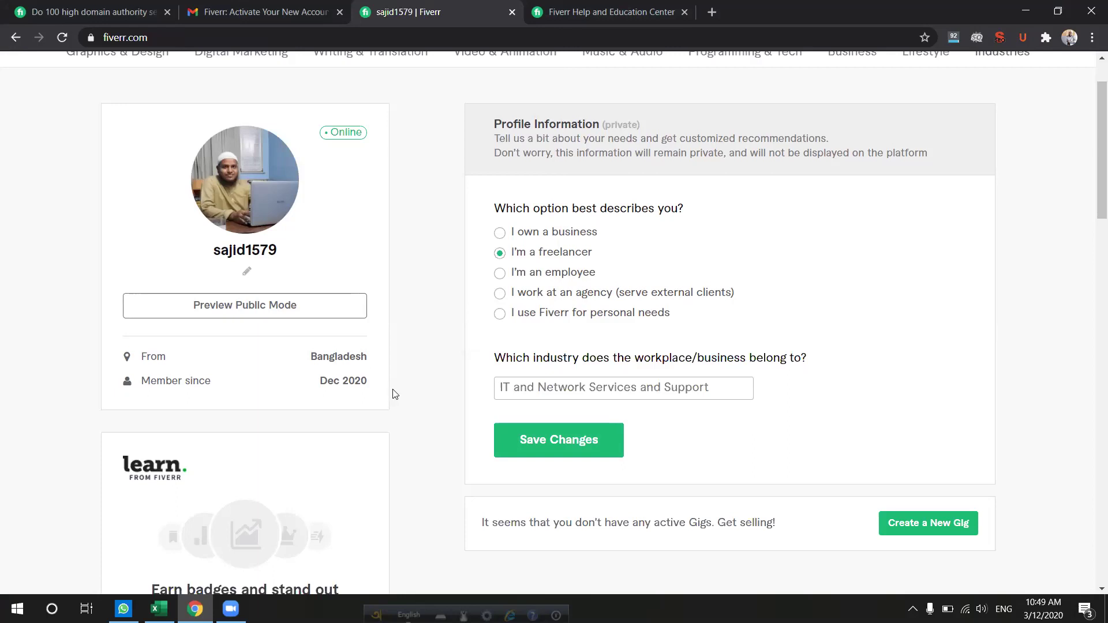
{"action": "scroll", "coordinate": [393, 398], "scroll_direction": "down", "scroll_amount": 3}
{"action": "scroll", "coordinate": [390, 407], "scroll_direction": "up", "scroll_amount": 3}
{"action": "scroll", "coordinate": [394, 407], "scroll_direction": "up", "scroll_amount": 1}
{"action": "scroll", "coordinate": [392, 412], "scroll_direction": "down", "scroll_amount": 4}
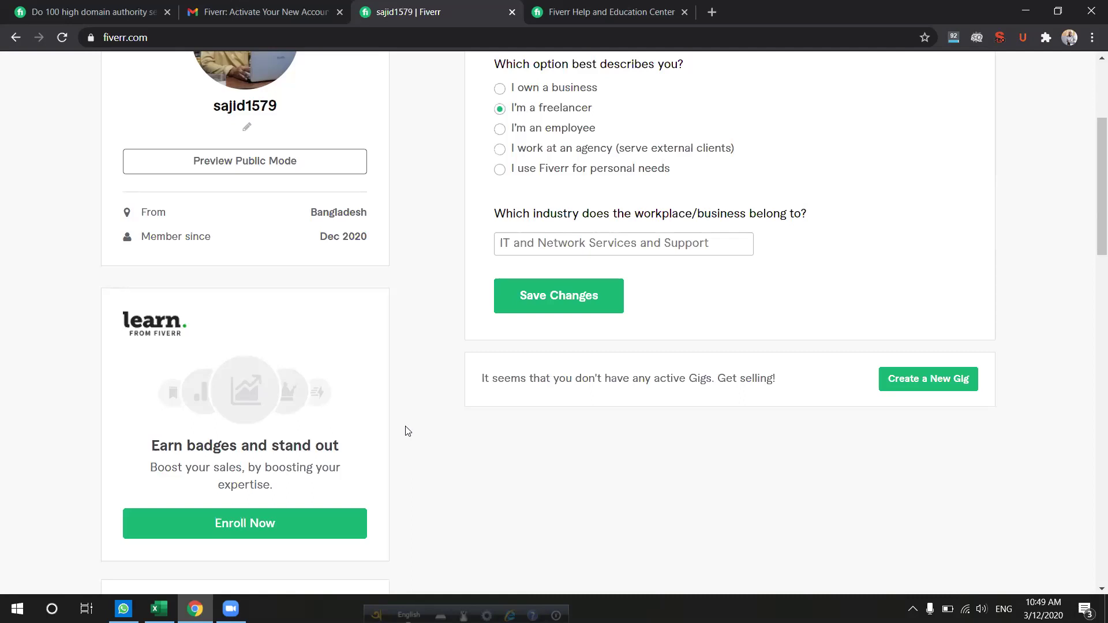
{"action": "scroll", "coordinate": [407, 431], "scroll_direction": "up", "scroll_amount": 2}
{"action": "scroll", "coordinate": [407, 432], "scroll_direction": "up", "scroll_amount": 1}
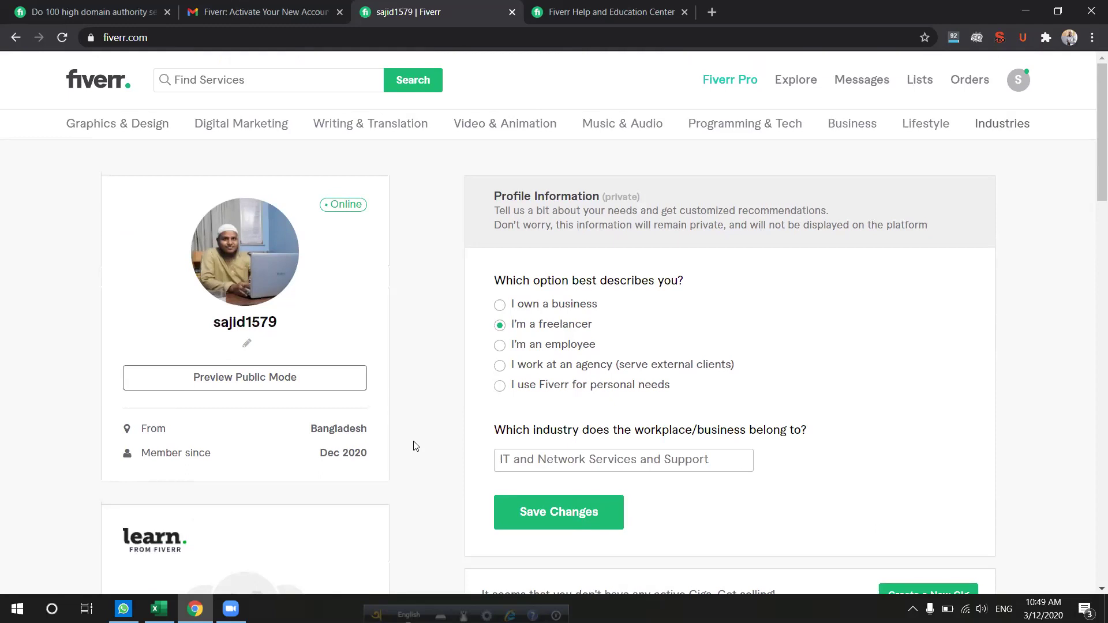
{"action": "scroll", "coordinate": [415, 447], "scroll_direction": "down", "scroll_amount": 1}
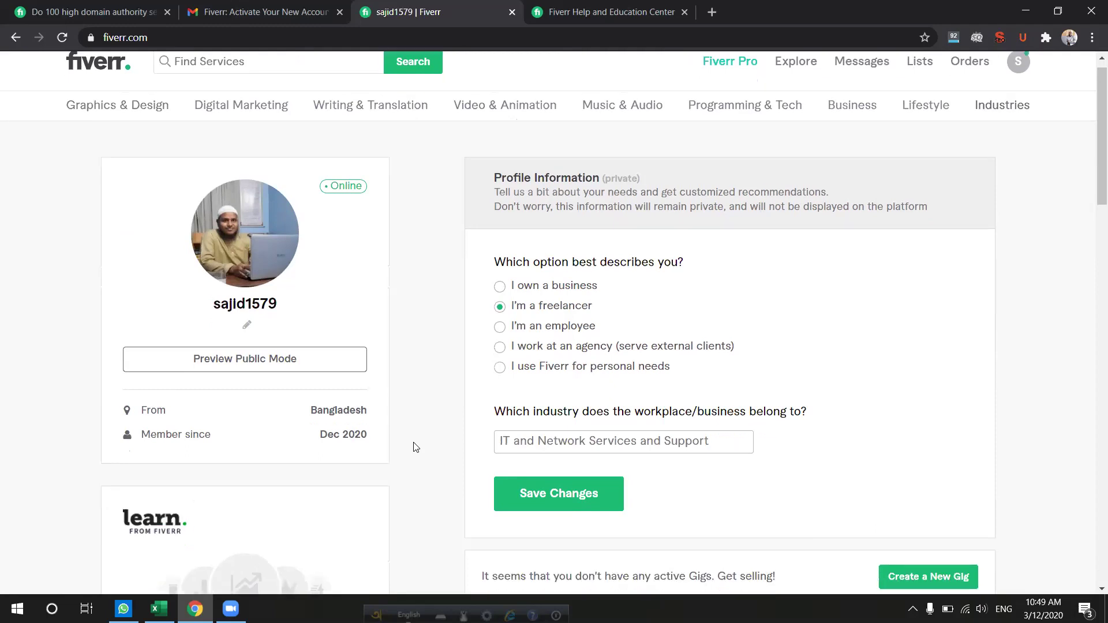
{"action": "scroll", "coordinate": [415, 448], "scroll_direction": "down", "scroll_amount": 3}
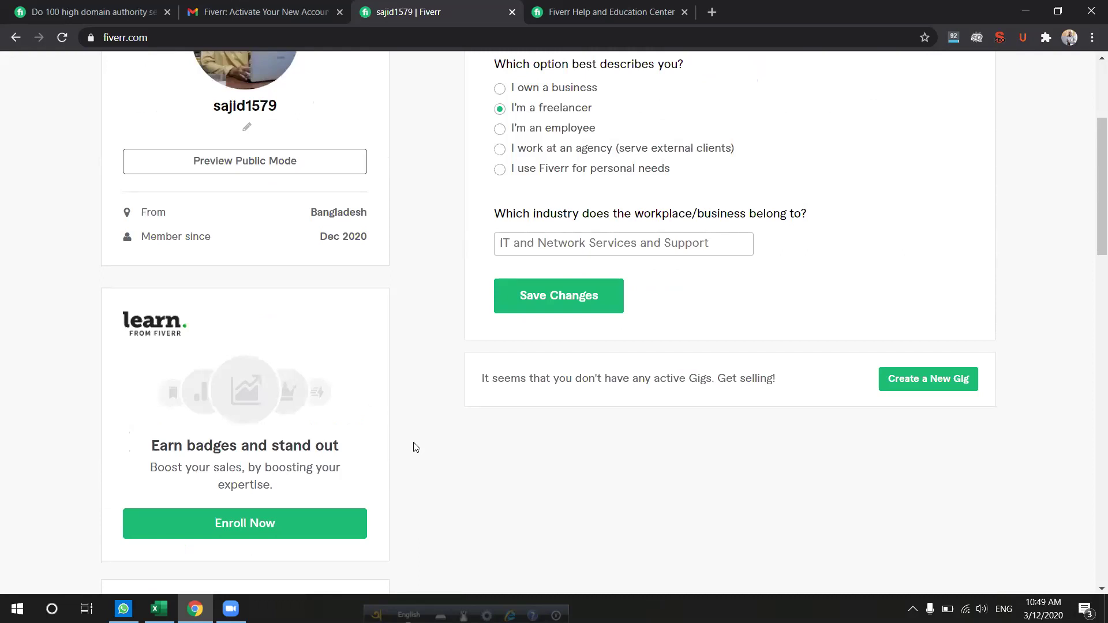
{"action": "scroll", "coordinate": [415, 447], "scroll_direction": "up", "scroll_amount": 3}
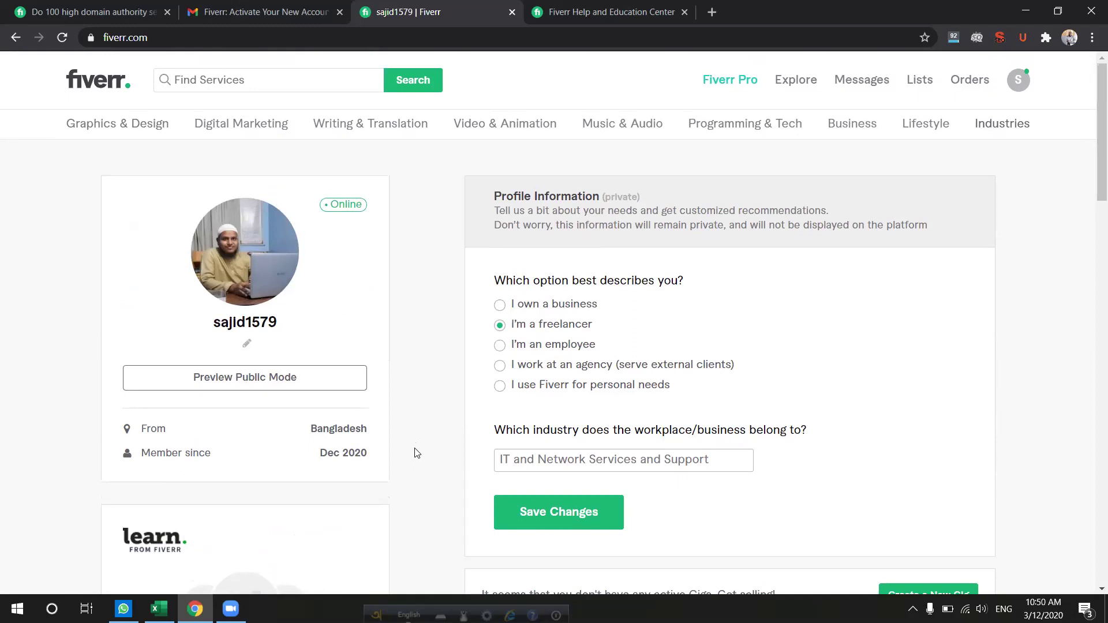
{"action": "scroll", "coordinate": [416, 453], "scroll_direction": "down", "scroll_amount": 2}
{"action": "scroll", "coordinate": [416, 456], "scroll_direction": "down", "scroll_amount": 2}
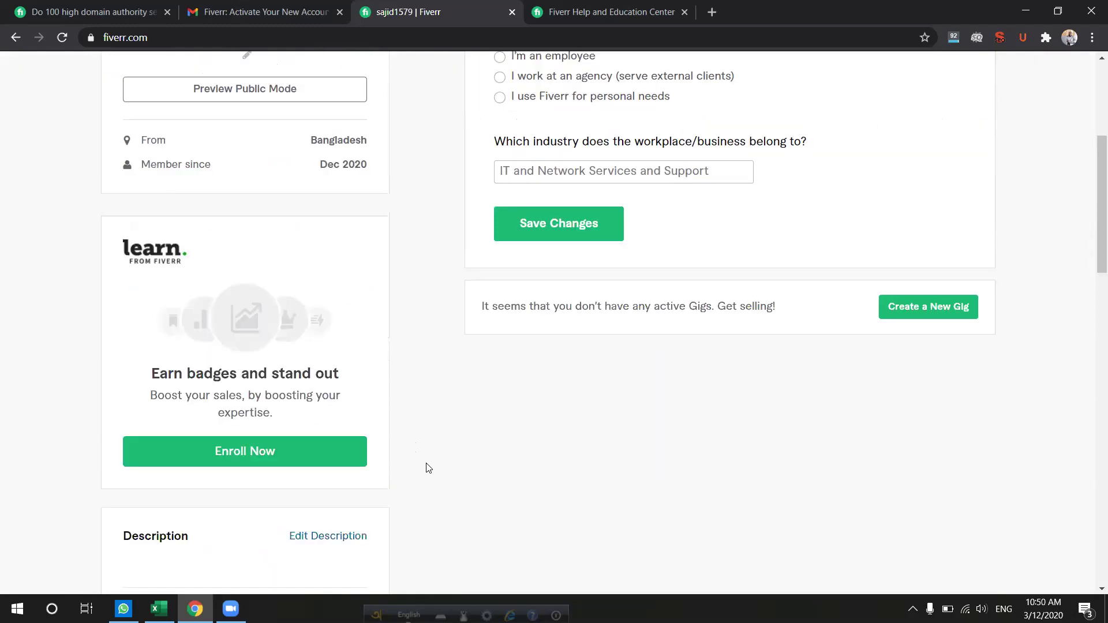
{"action": "scroll", "coordinate": [430, 470], "scroll_direction": "down", "scroll_amount": 2}
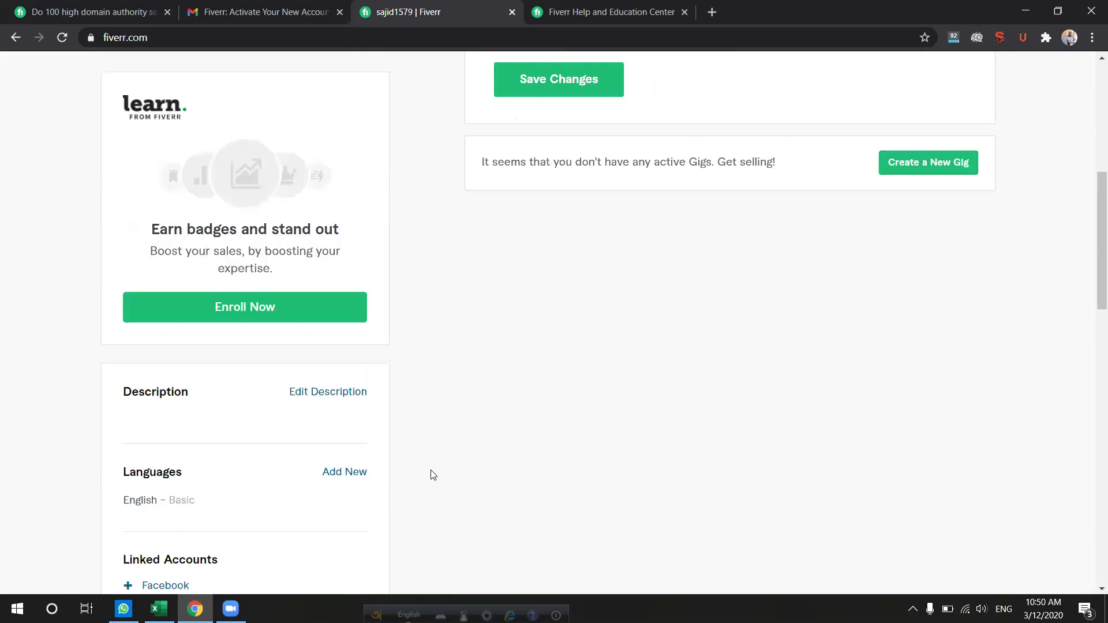
{"action": "scroll", "coordinate": [433, 474], "scroll_direction": "down", "scroll_amount": 3}
{"action": "scroll", "coordinate": [432, 474], "scroll_direction": "down", "scroll_amount": 4}
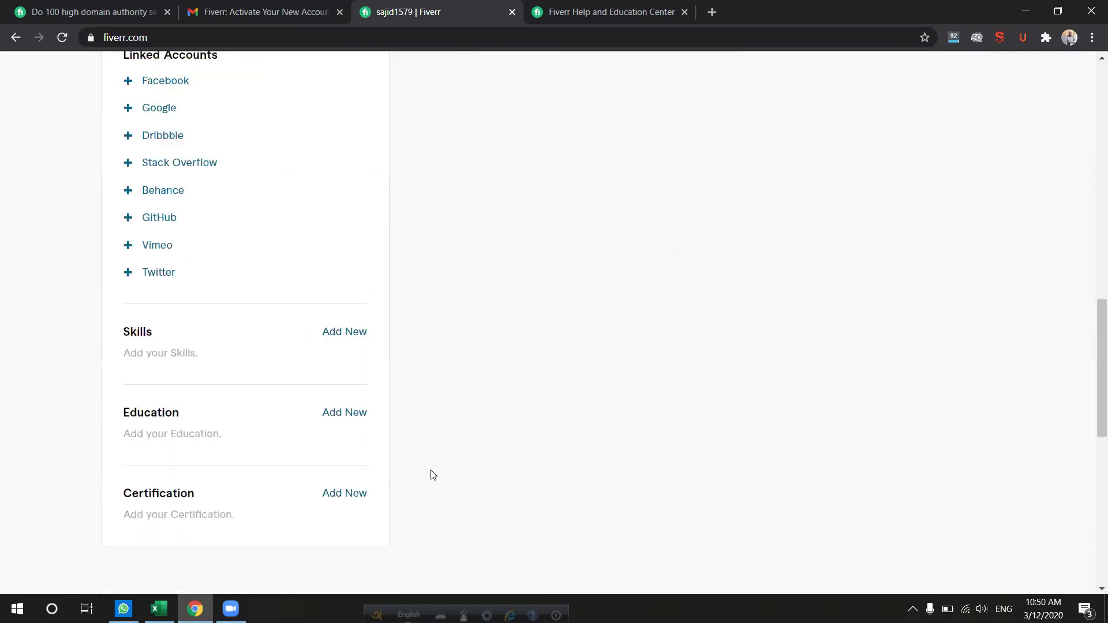
{"action": "scroll", "coordinate": [433, 474], "scroll_direction": "down", "scroll_amount": 3}
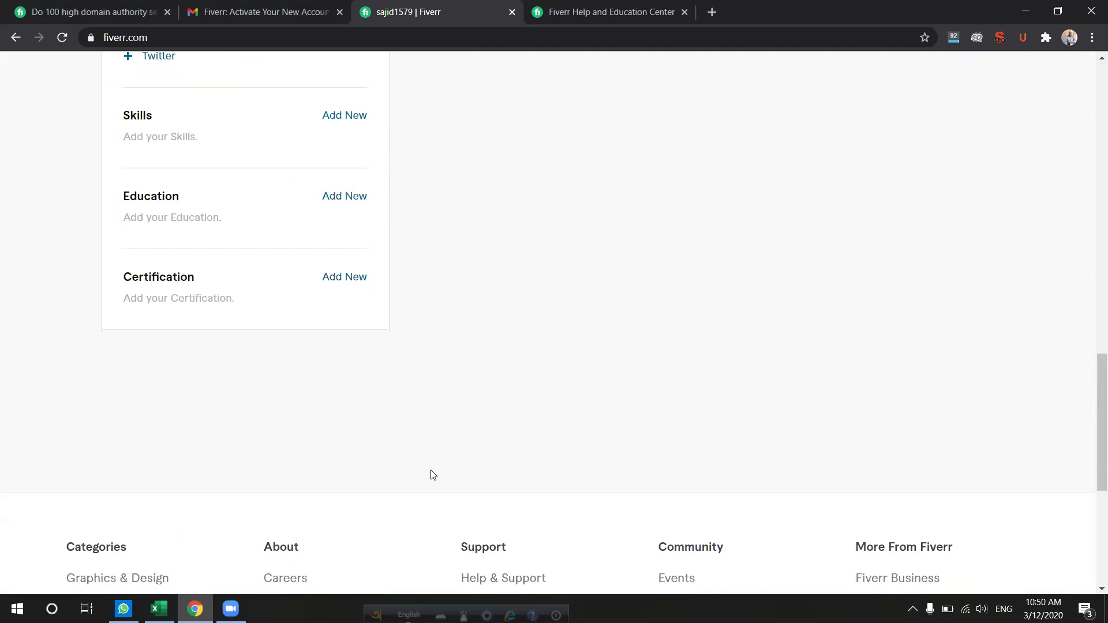
{"action": "scroll", "coordinate": [433, 474], "scroll_direction": "down", "scroll_amount": 2}
{"action": "scroll", "coordinate": [431, 475], "scroll_direction": "up", "scroll_amount": 3}
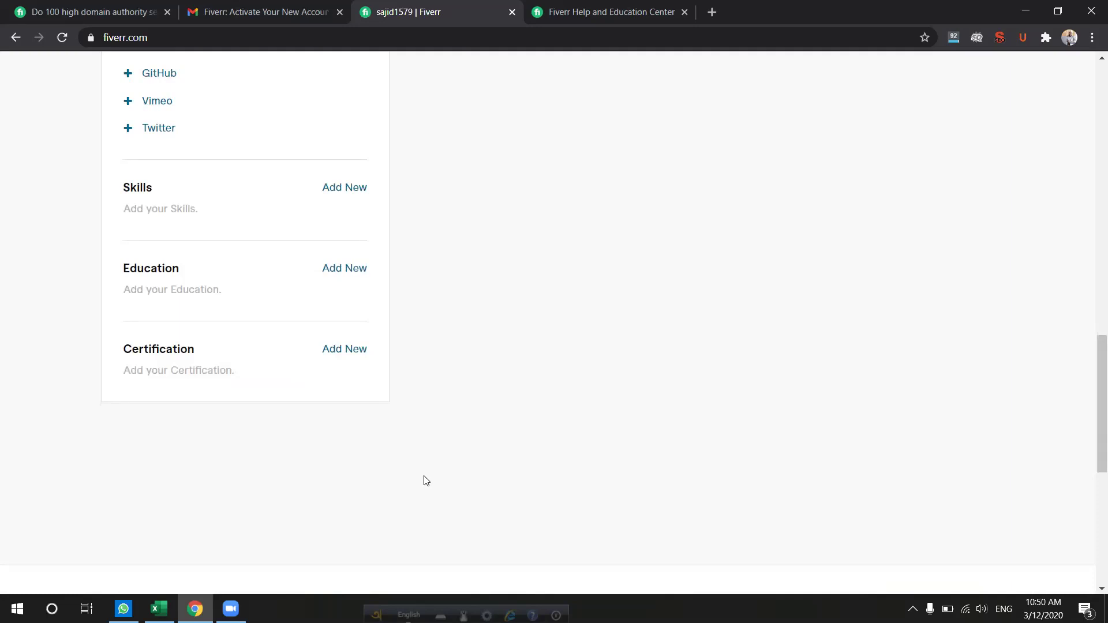
{"action": "scroll", "coordinate": [426, 481], "scroll_direction": "up", "scroll_amount": 5}
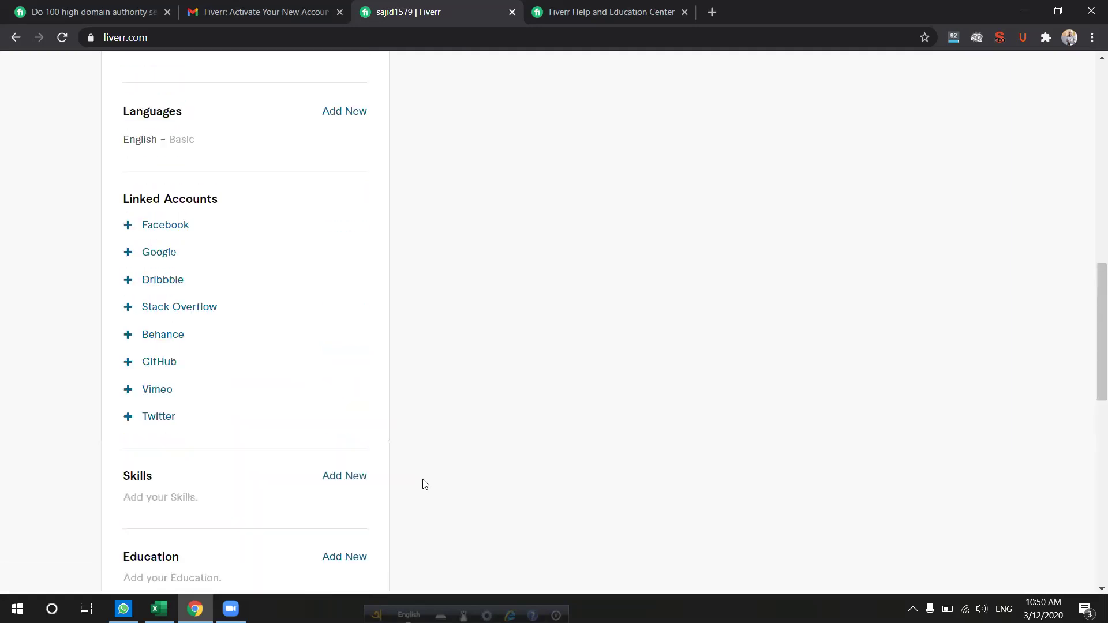
{"action": "scroll", "coordinate": [425, 484], "scroll_direction": "up", "scroll_amount": 4}
{"action": "scroll", "coordinate": [425, 484], "scroll_direction": "up", "scroll_amount": 3}
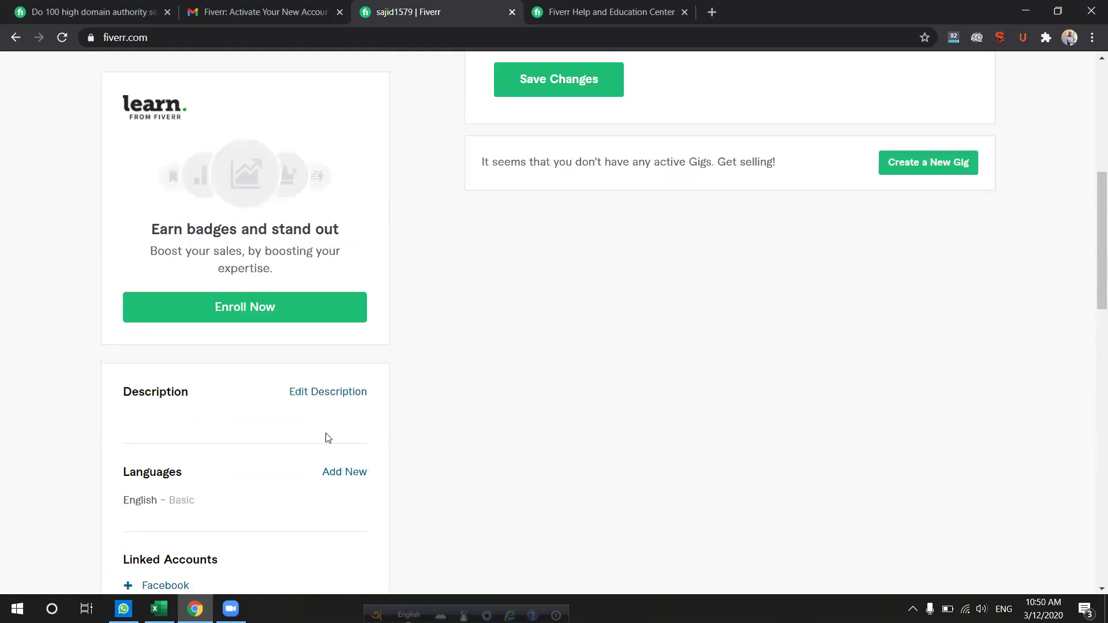
{"action": "scroll", "coordinate": [329, 438], "scroll_direction": "up", "scroll_amount": 6}
{"action": "scroll", "coordinate": [333, 442], "scroll_direction": "up", "scroll_amount": 2}
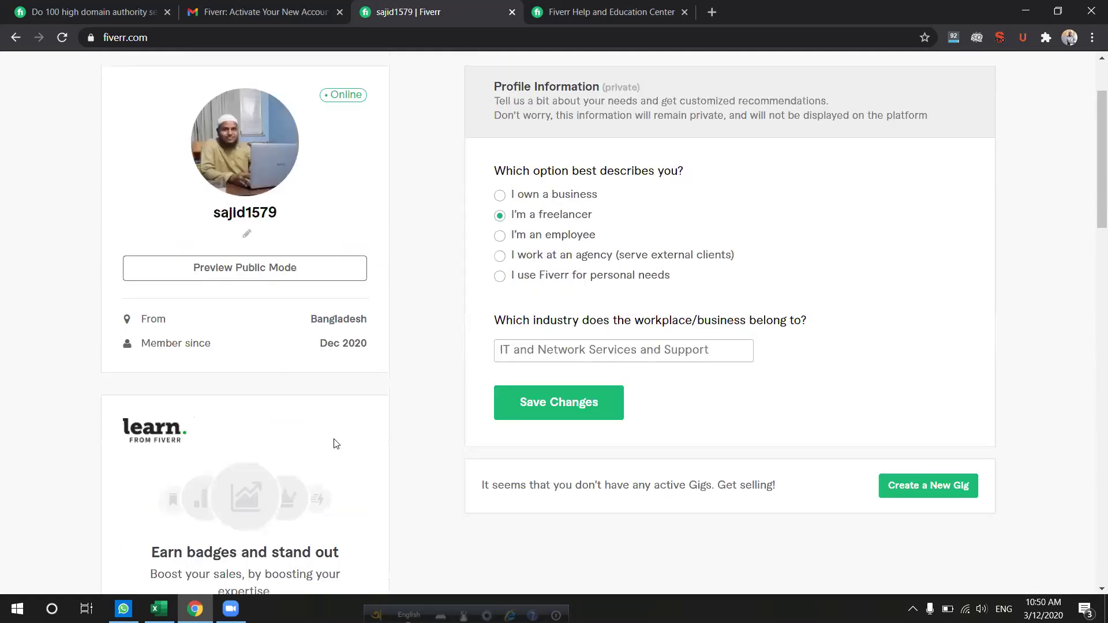
{"action": "scroll", "coordinate": [336, 443], "scroll_direction": "up", "scroll_amount": 1}
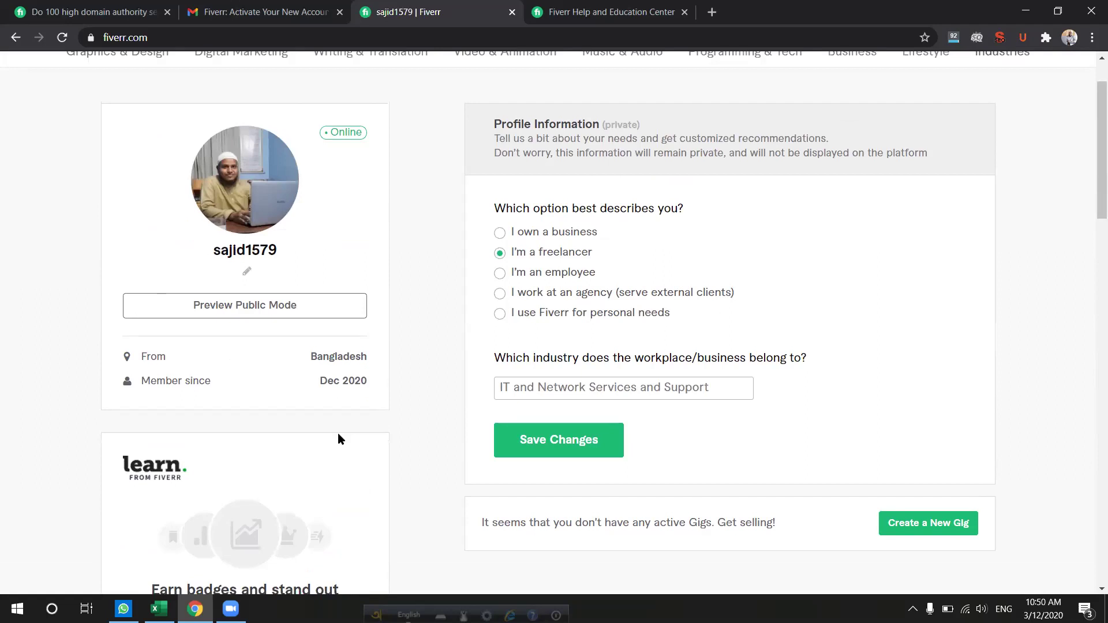
{"action": "scroll", "coordinate": [338, 434], "scroll_direction": "down", "scroll_amount": 5}
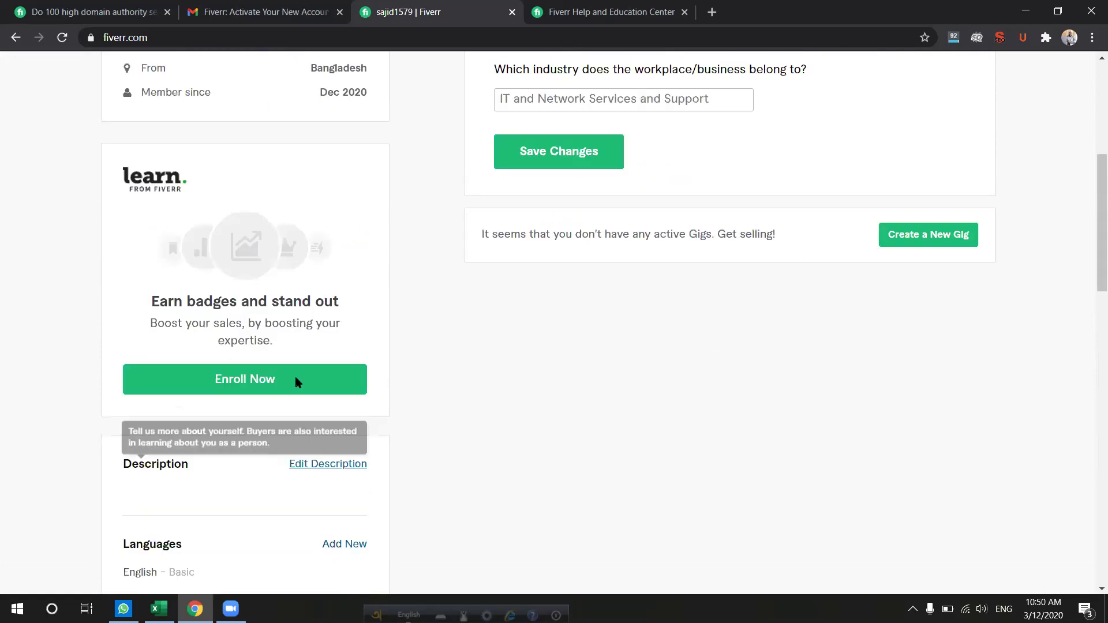
{"action": "scroll", "coordinate": [295, 383], "scroll_direction": "down", "scroll_amount": 3}
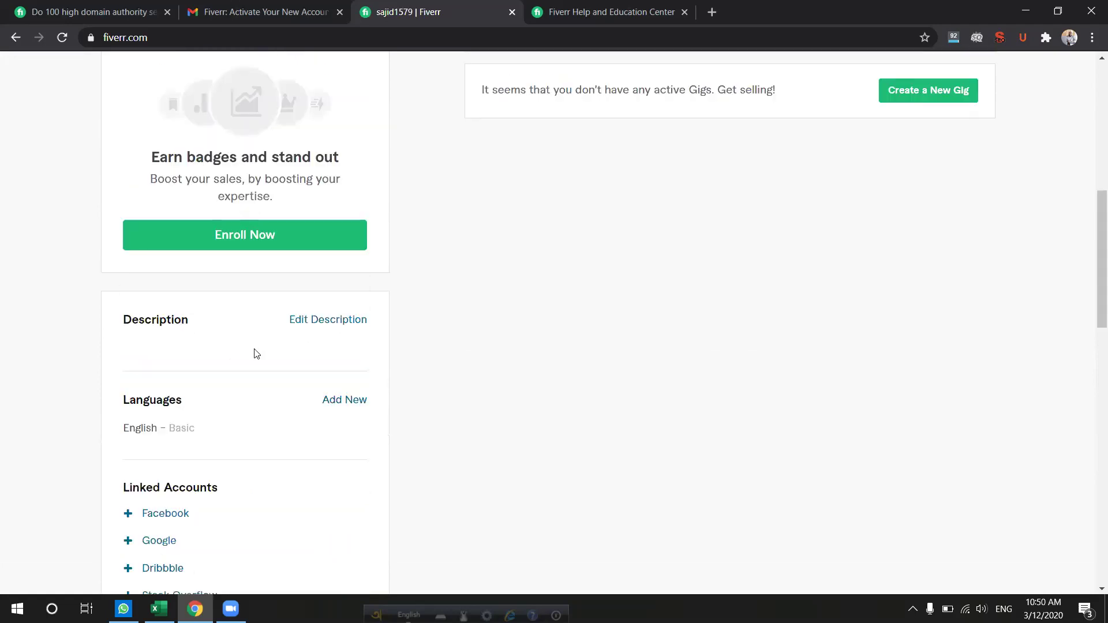
{"action": "scroll", "coordinate": [241, 390], "scroll_direction": "up", "scroll_amount": 6}
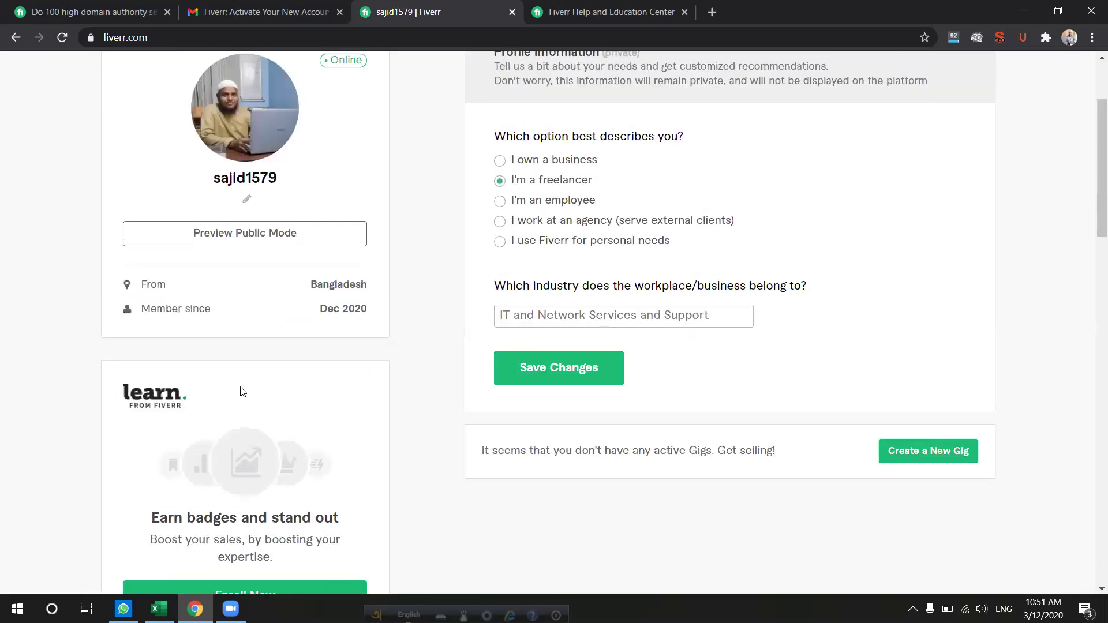
{"action": "scroll", "coordinate": [243, 392], "scroll_direction": "up", "scroll_amount": 3}
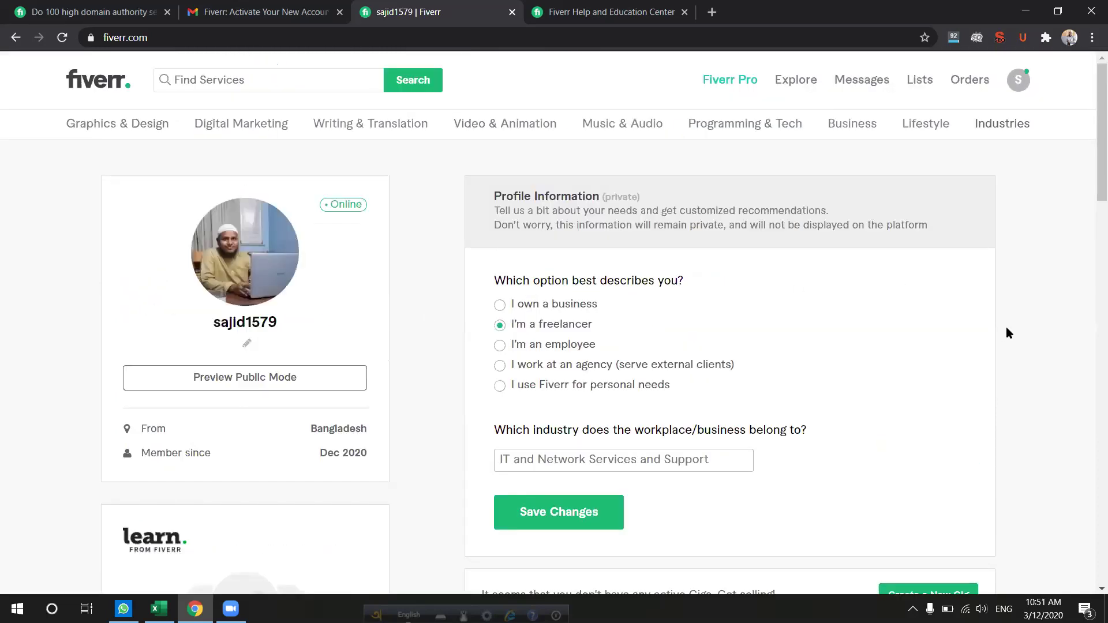
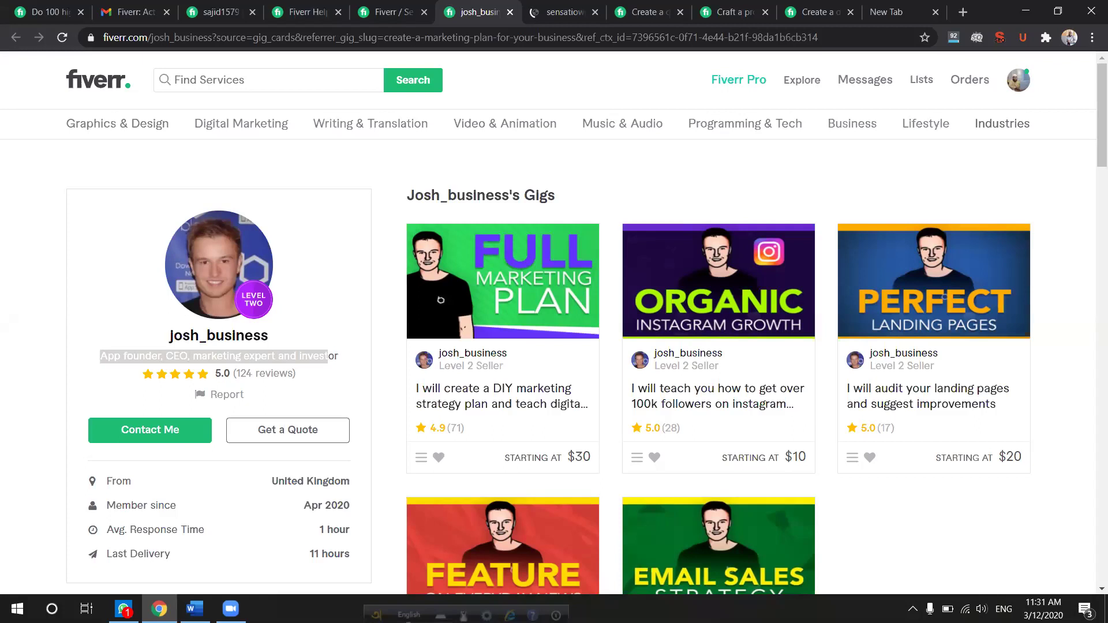
Highlight sensatiowise's Digital Marketing Expert tagline, then go back to the digital marketing results.
{"action": "left_click", "coordinate": [551, 13]}
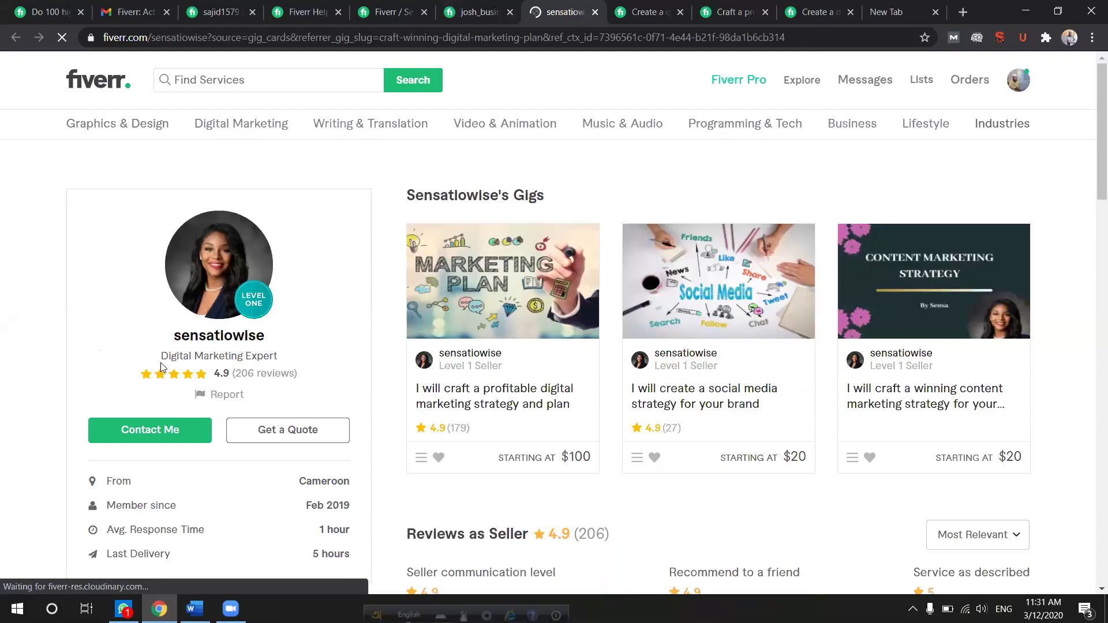
{"action": "left_click_drag", "start_coordinate": [161, 356], "coordinate": [267, 355]}
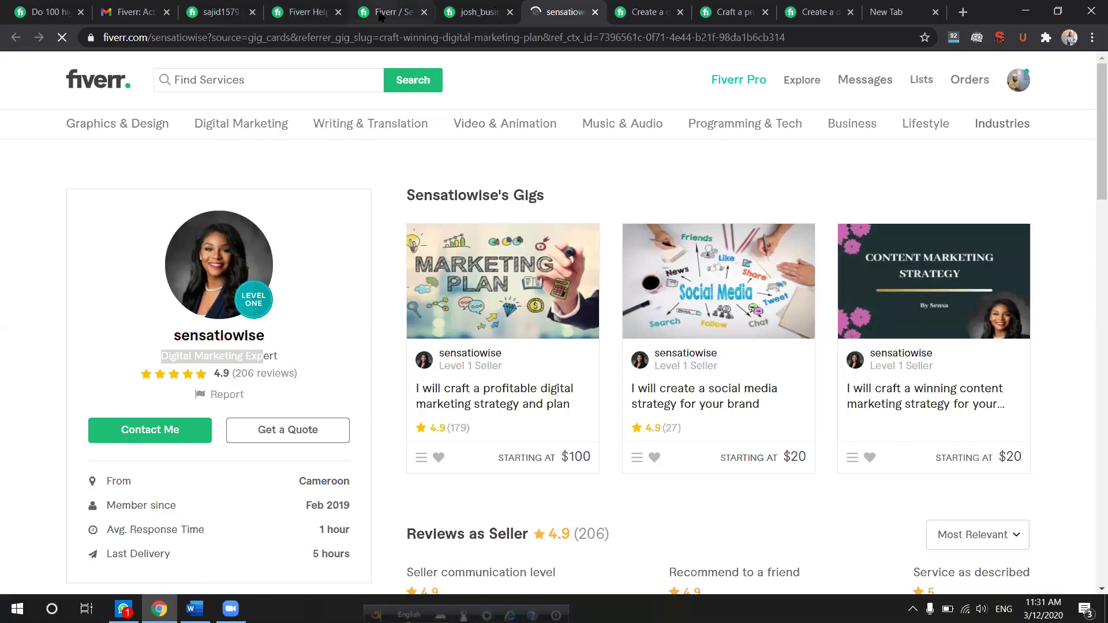
{"action": "left_click", "coordinate": [381, 14]}
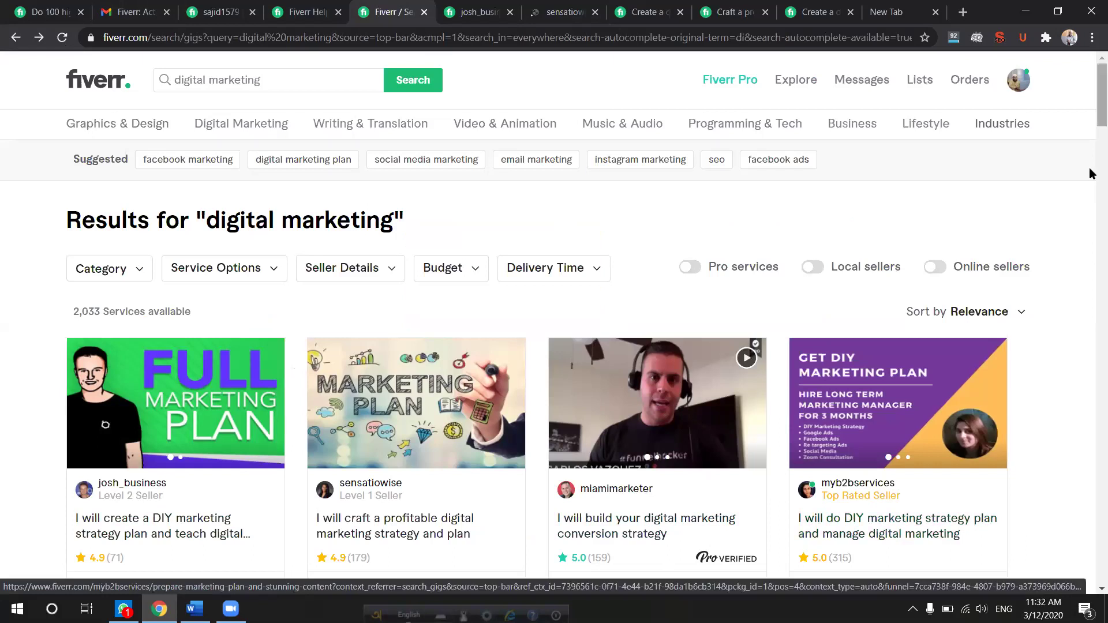
{"action": "scroll", "coordinate": [1091, 173], "scroll_direction": "down", "scroll_amount": 1}
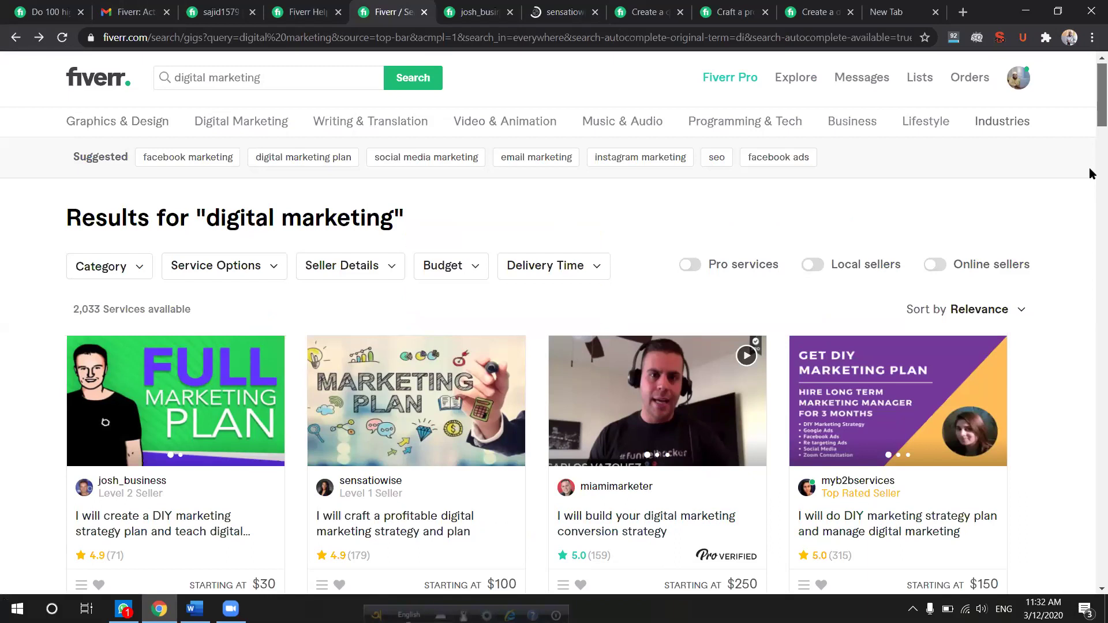
{"action": "scroll", "coordinate": [1091, 215], "scroll_direction": "down", "scroll_amount": 5}
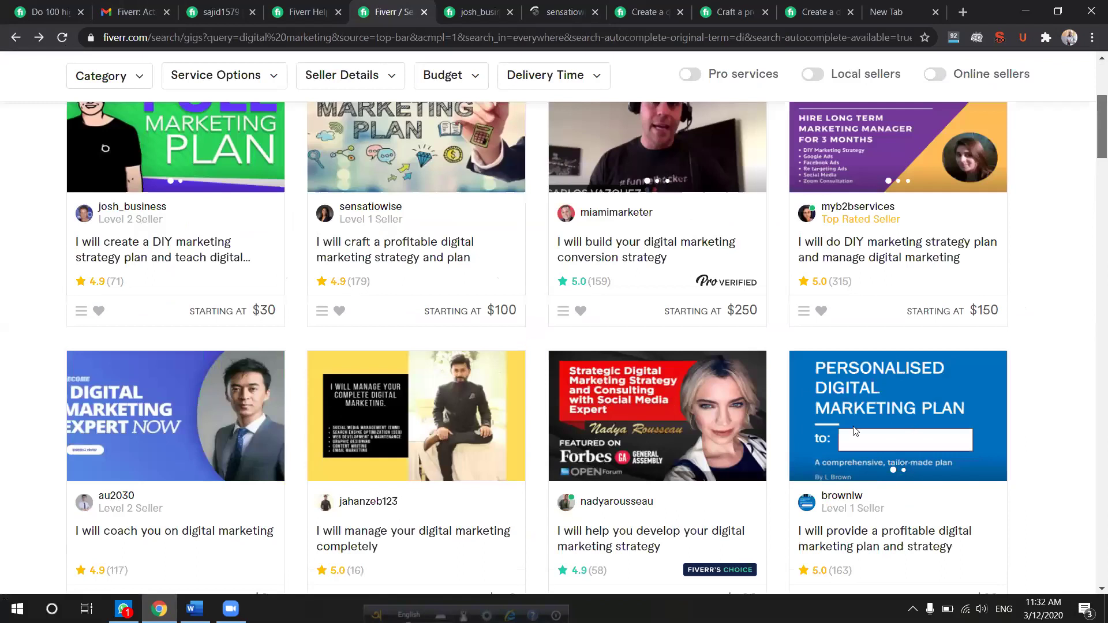
{"action": "scroll", "coordinate": [860, 290], "scroll_direction": "down", "scroll_amount": 9}
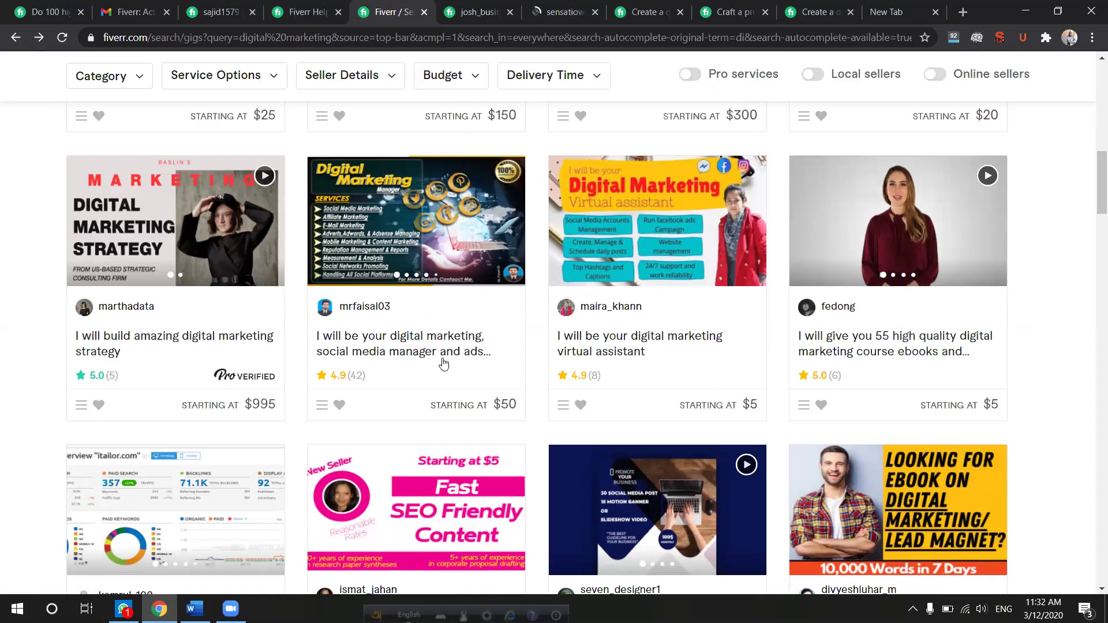
{"action": "scroll", "coordinate": [456, 335], "scroll_direction": "up", "scroll_amount": 2}
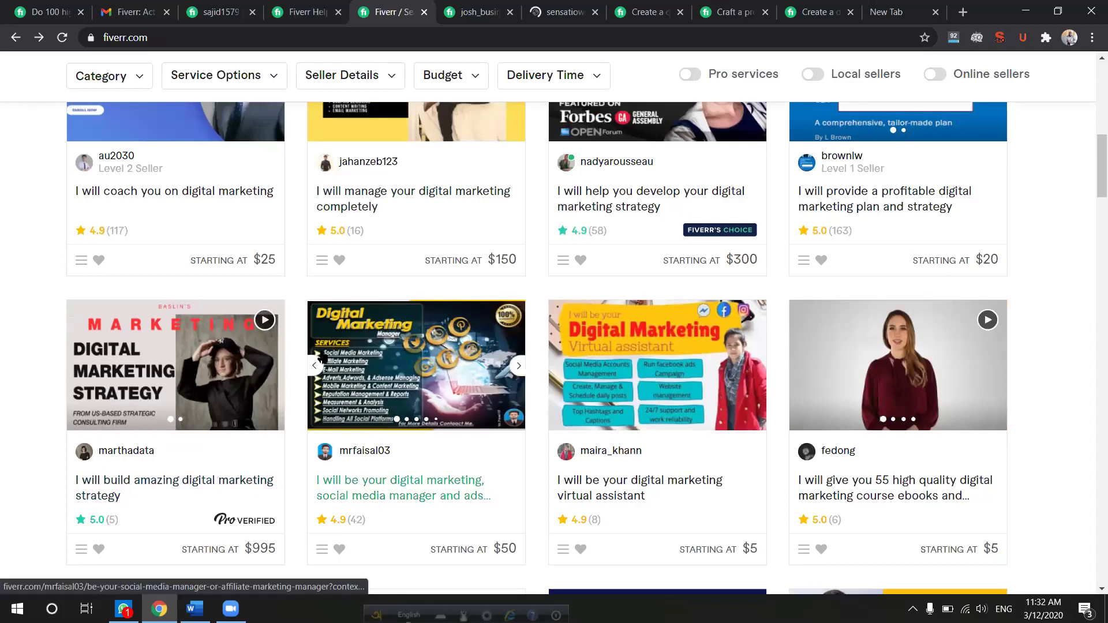
{"action": "scroll", "coordinate": [115, 384], "scroll_direction": "down", "scroll_amount": 1}
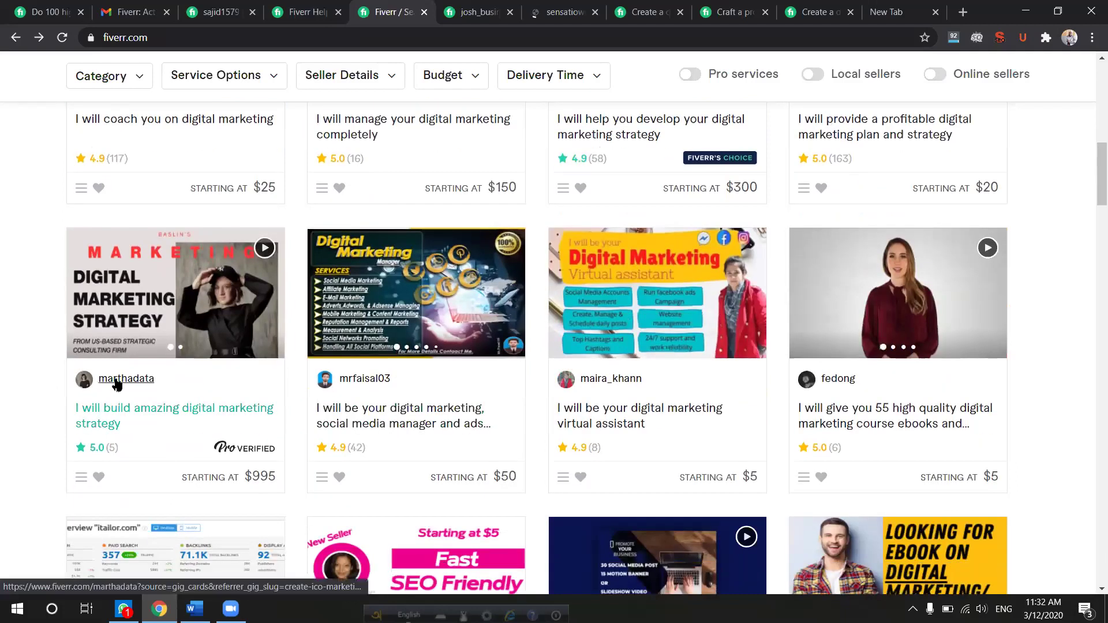
{"action": "right_click", "coordinate": [146, 392]}
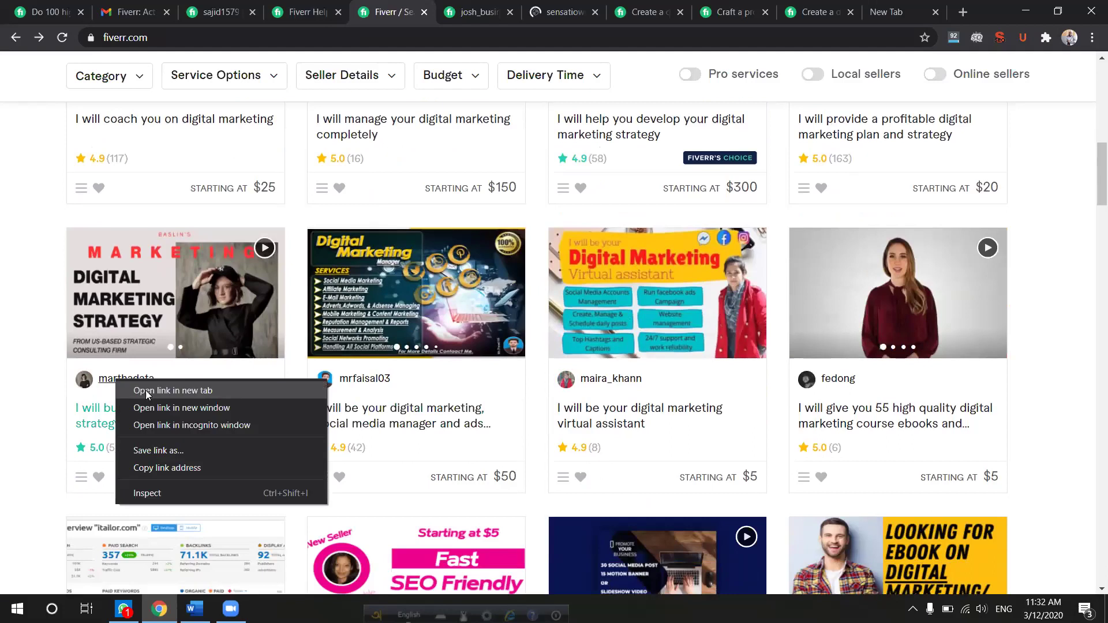
{"action": "left_click", "coordinate": [151, 395]}
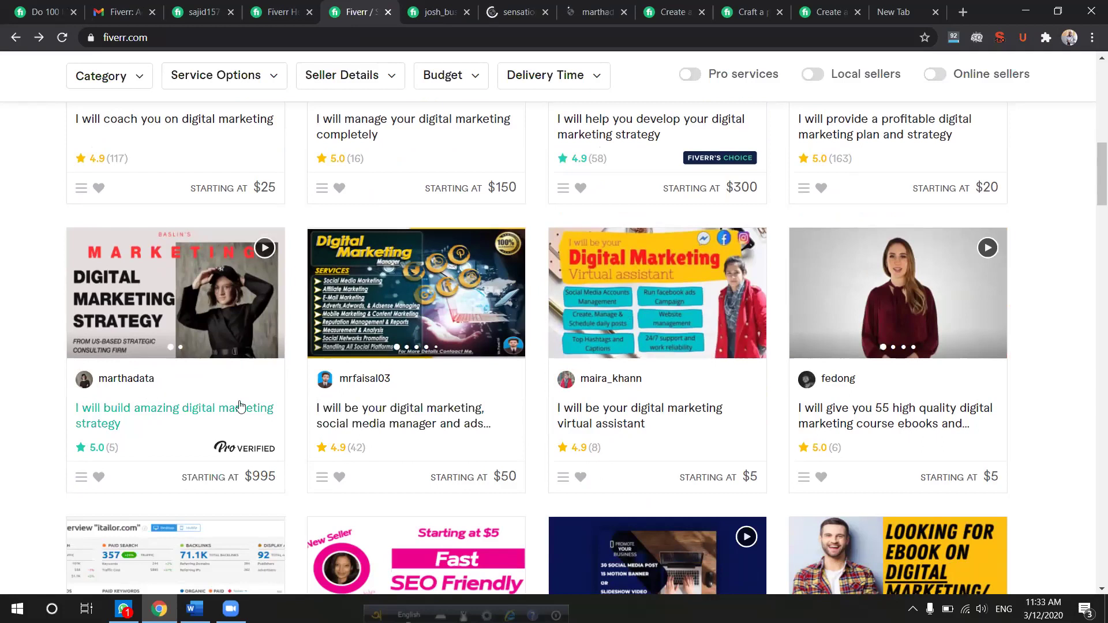
{"action": "right_click", "coordinate": [359, 386]}
{"action": "left_click", "coordinate": [410, 391]}
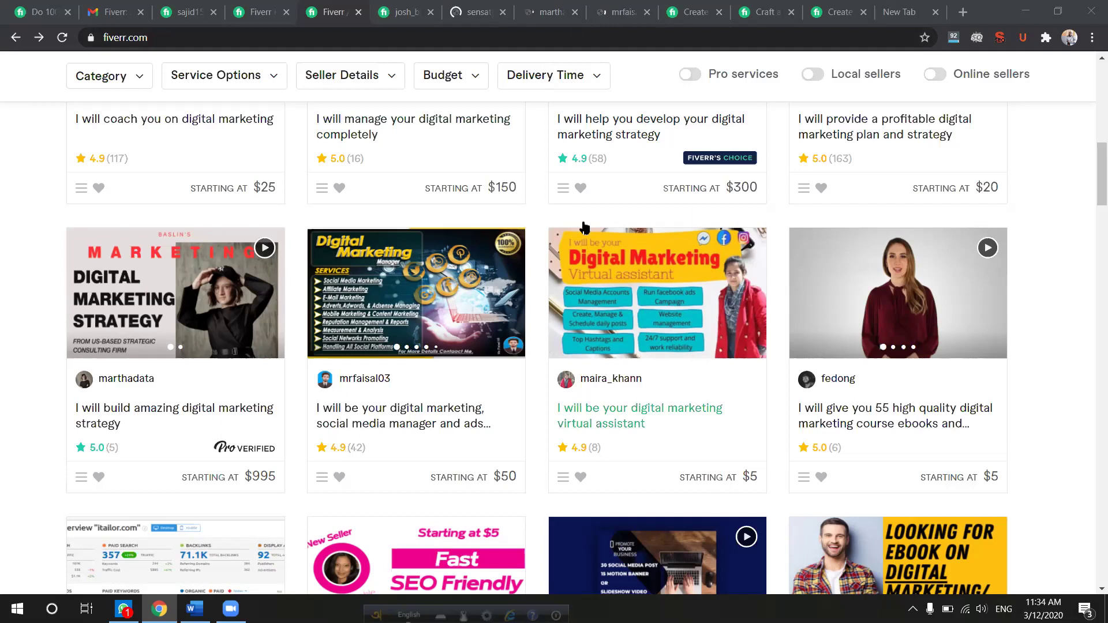
{"action": "scroll", "coordinate": [584, 75], "scroll_direction": "down", "scroll_amount": 5}
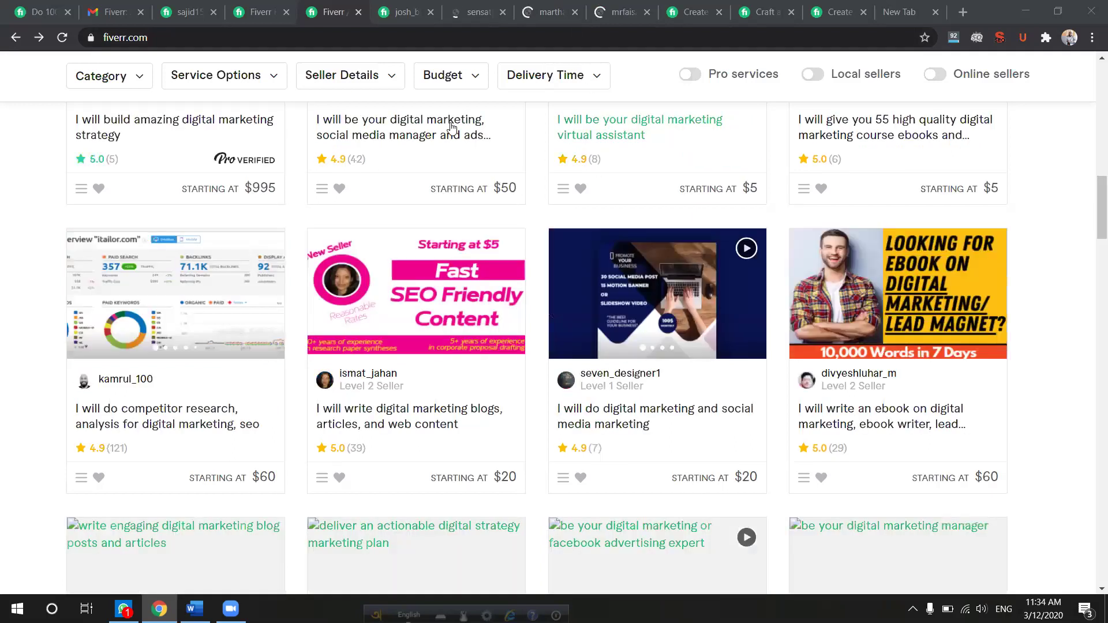
{"action": "scroll", "coordinate": [454, 160], "scroll_direction": "down", "scroll_amount": 14}
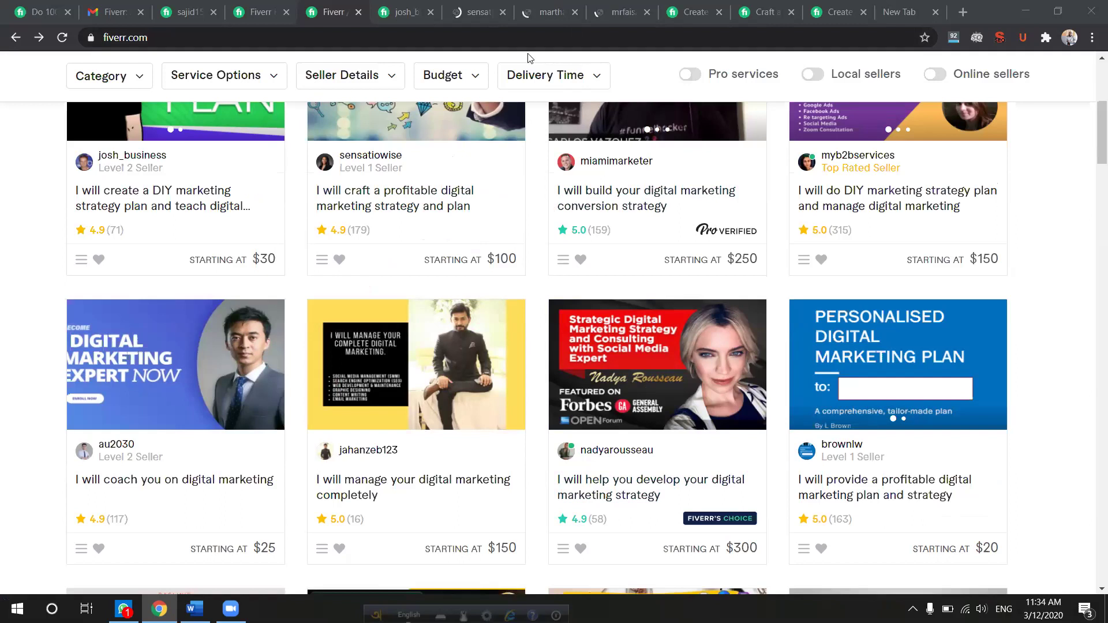
{"action": "scroll", "coordinate": [527, 58], "scroll_direction": "up", "scroll_amount": 5}
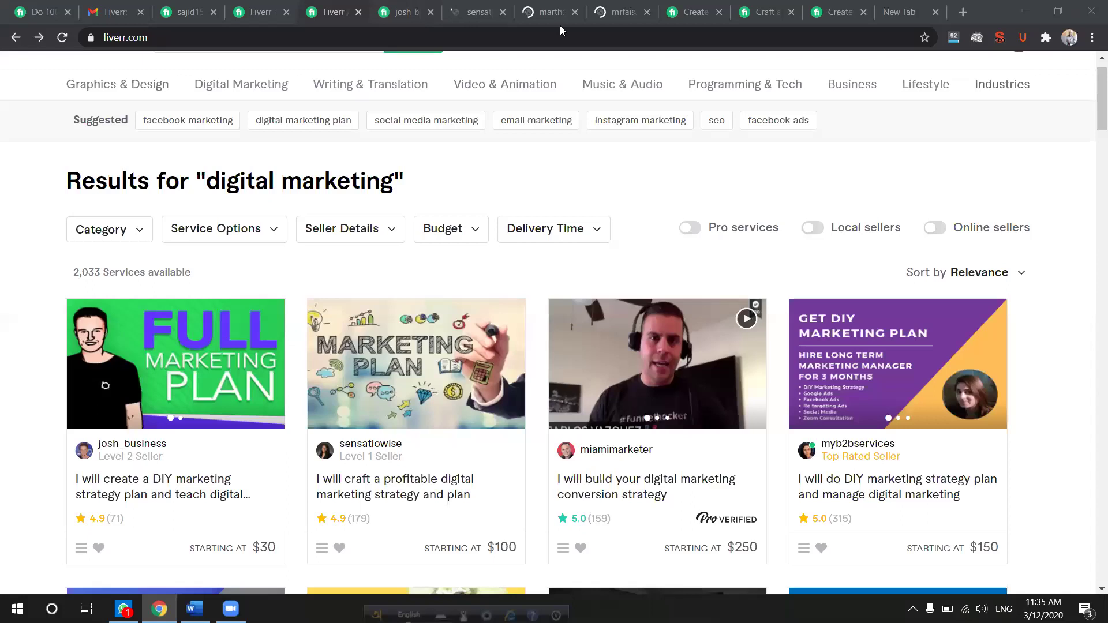
{"action": "scroll", "coordinate": [567, 86], "scroll_direction": "up", "scroll_amount": 1}
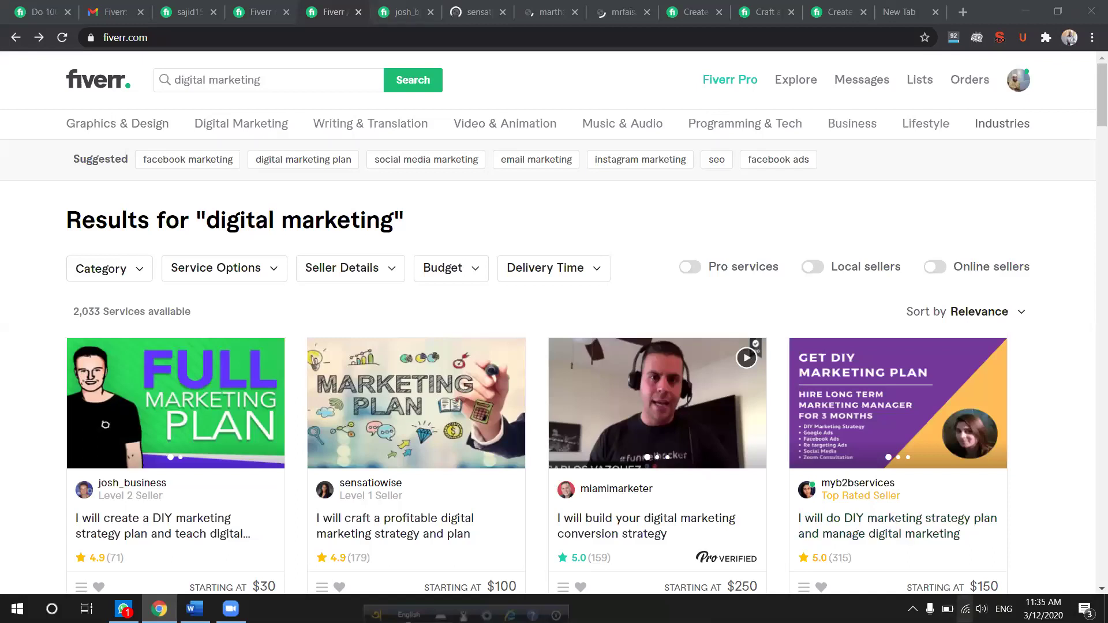
{"action": "left_click", "coordinate": [966, 605]}
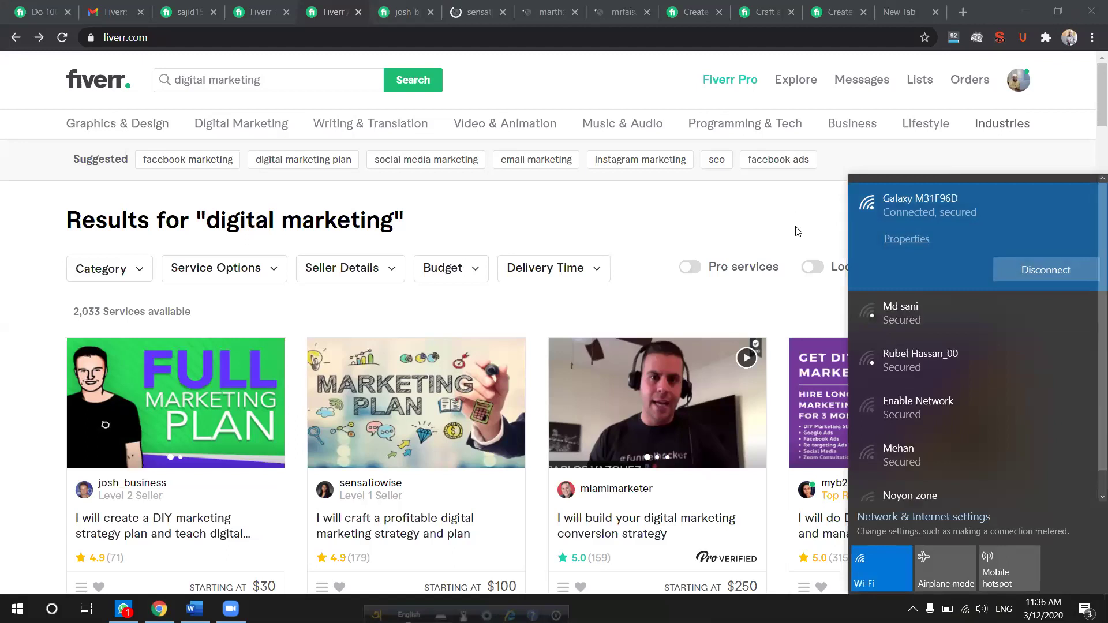
{"action": "left_click", "coordinate": [865, 277]}
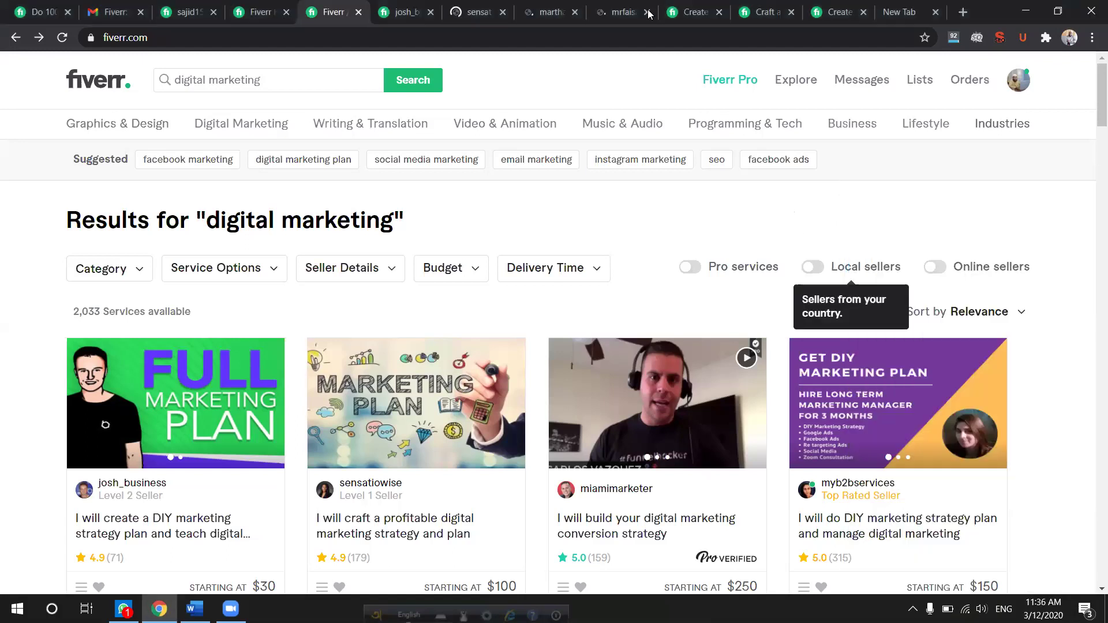
{"action": "left_click", "coordinate": [472, 15]}
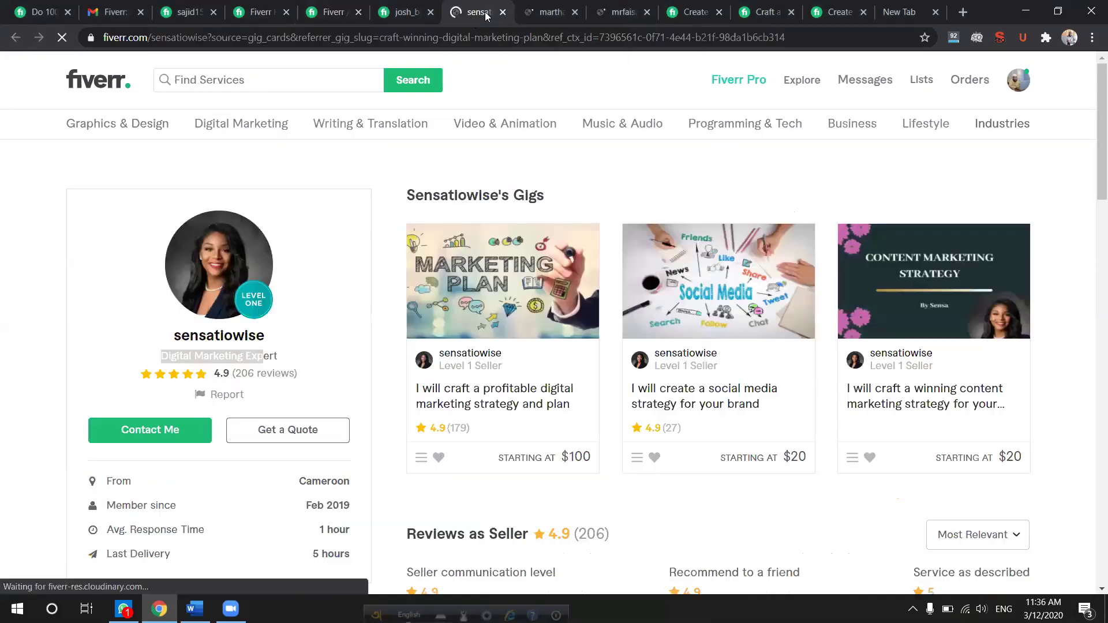
{"action": "left_click", "coordinate": [550, 11]}
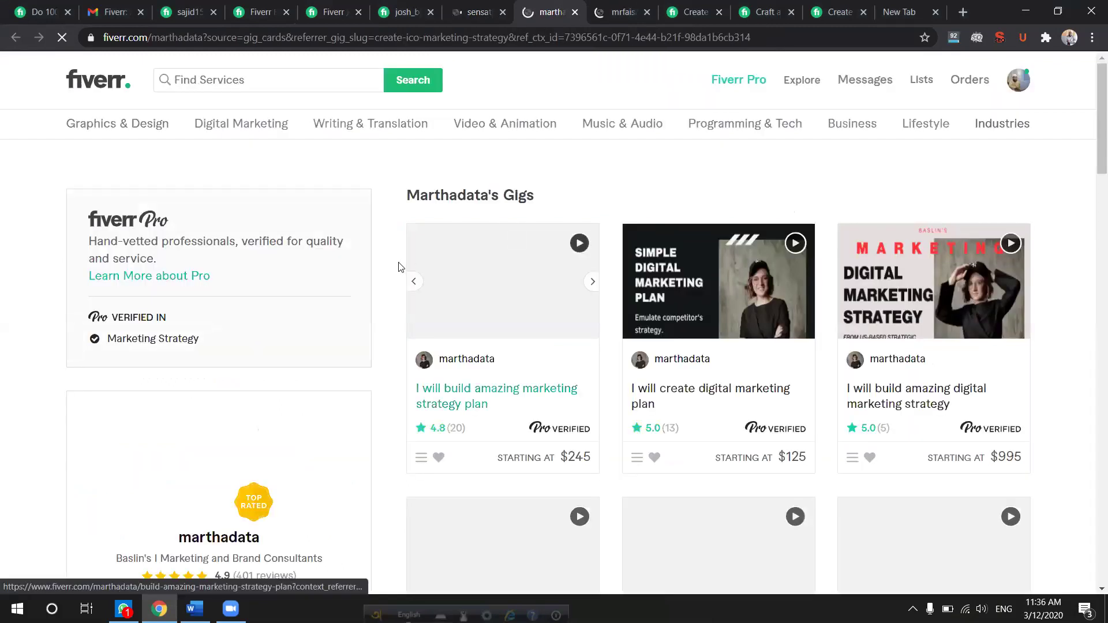
{"action": "scroll", "coordinate": [405, 267], "scroll_direction": "down", "scroll_amount": 3}
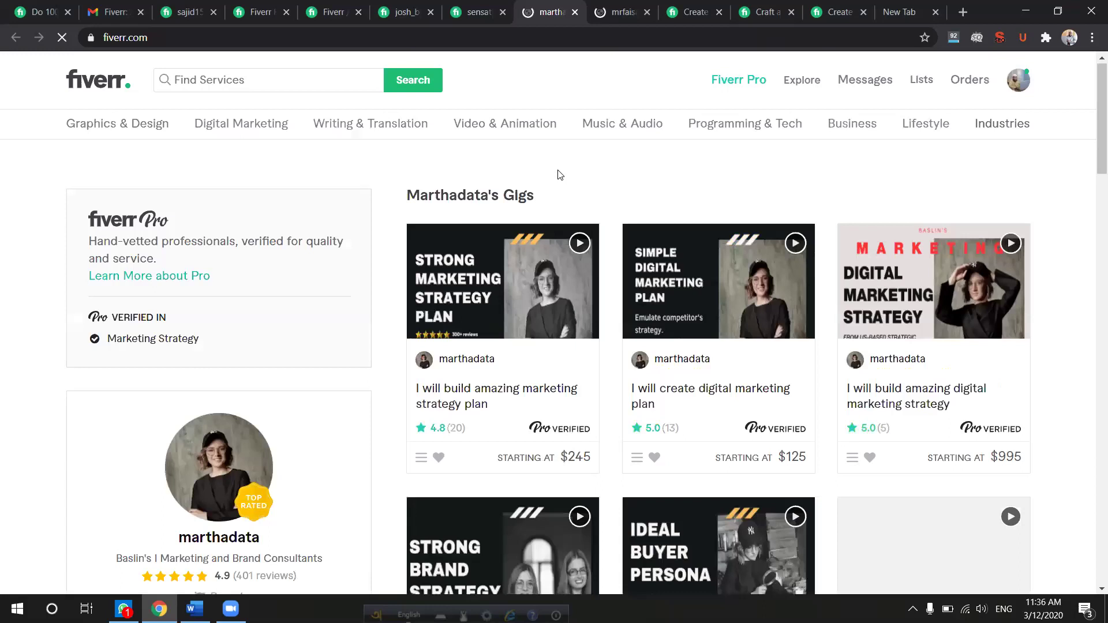
{"action": "key", "text": "ctrl+Tab"}
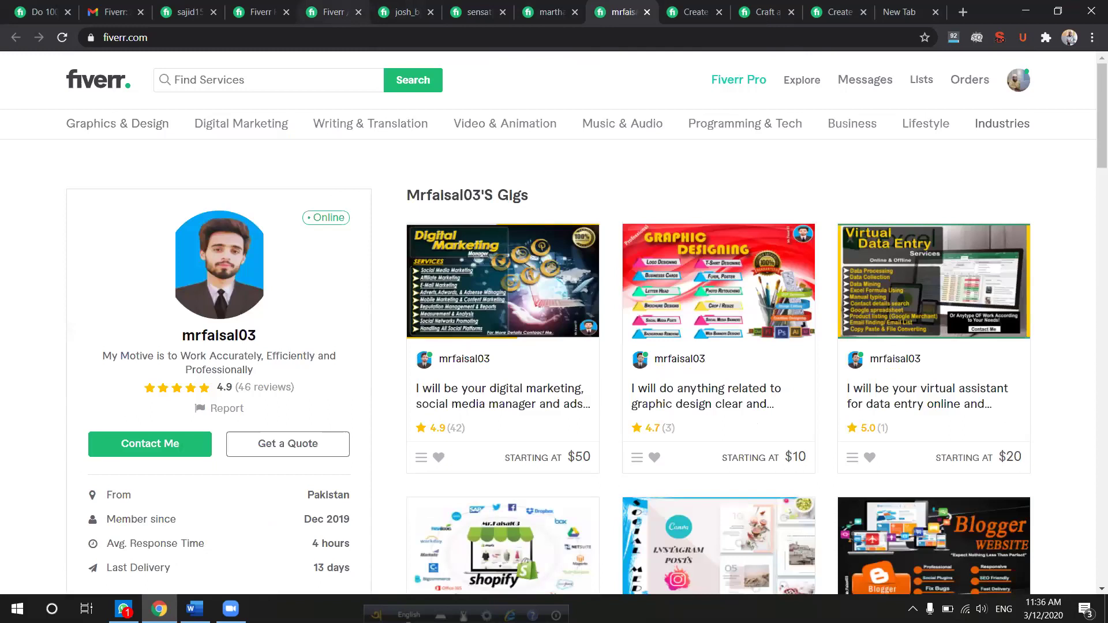
{"action": "key", "text": "ctrl+5"}
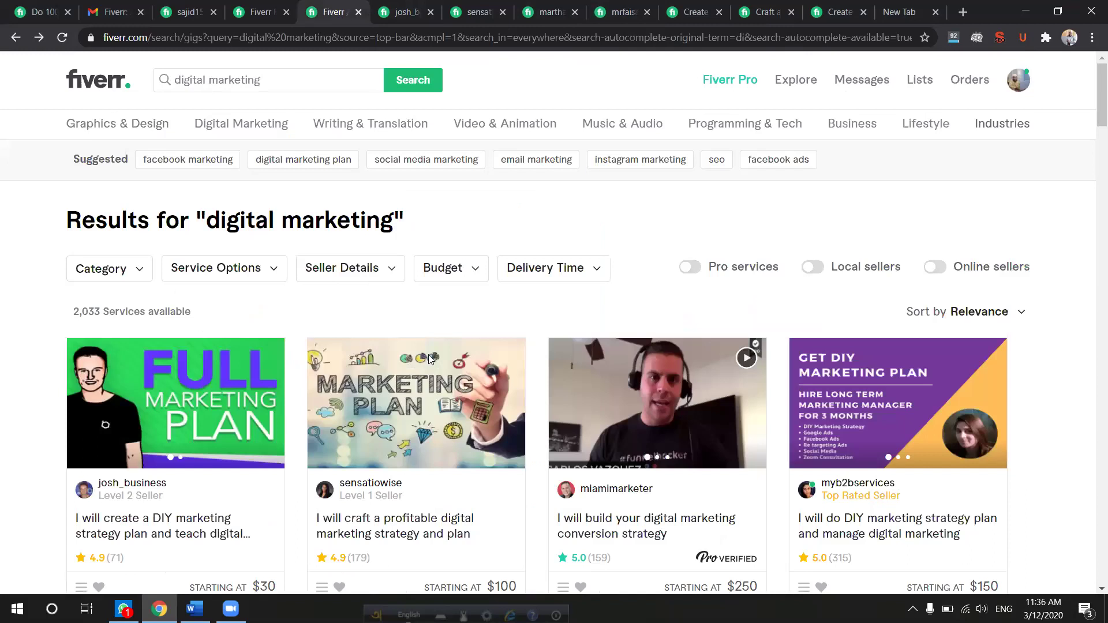
Scroll to the SEO-friendly blog content gig and open its Canadian Level Two seller's profile.
{"action": "scroll", "coordinate": [429, 354], "scroll_direction": "down", "scroll_amount": 8}
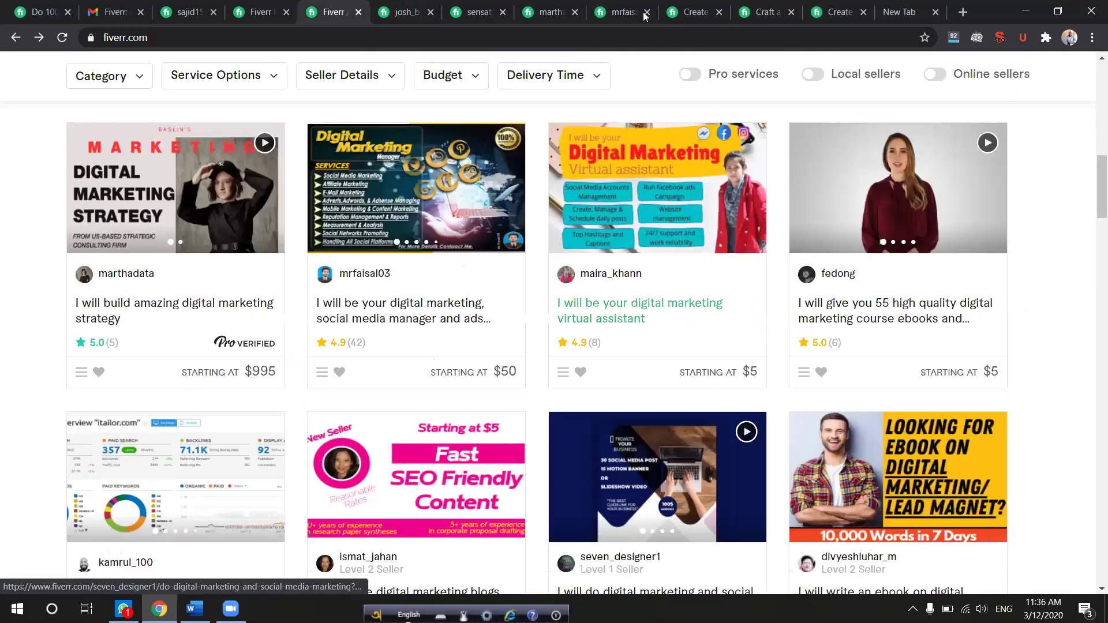
{"action": "scroll", "coordinate": [622, 87], "scroll_direction": "down", "scroll_amount": 3}
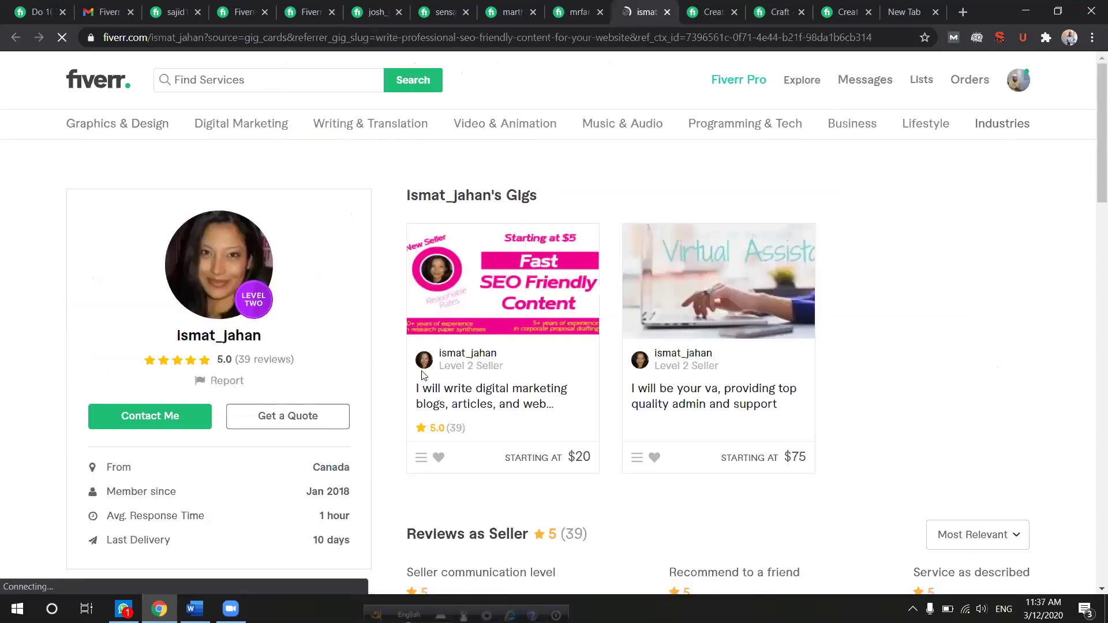
{"action": "scroll", "coordinate": [425, 376], "scroll_direction": "down", "scroll_amount": 3}
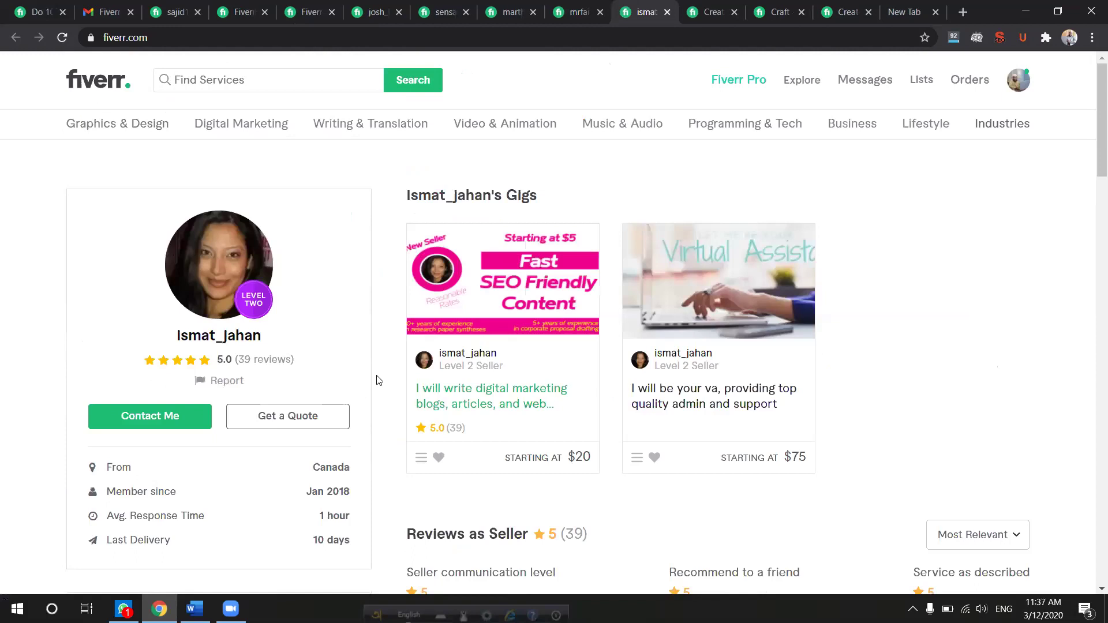
{"action": "scroll", "coordinate": [378, 380], "scroll_direction": "down", "scroll_amount": 9}
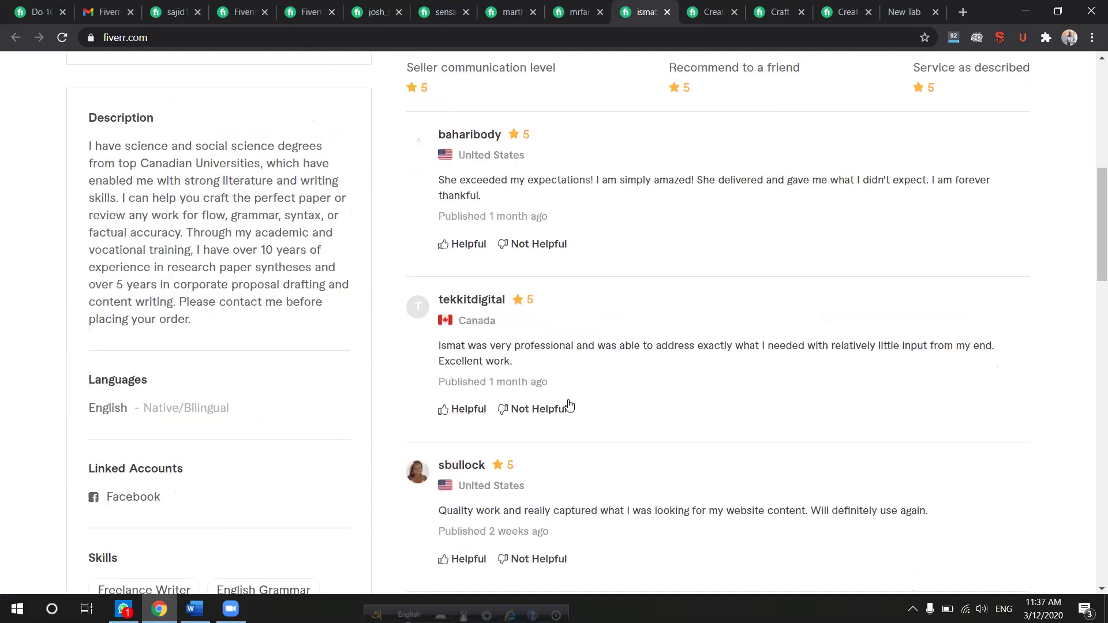
{"action": "scroll", "coordinate": [272, 382], "scroll_direction": "up", "scroll_amount": 9}
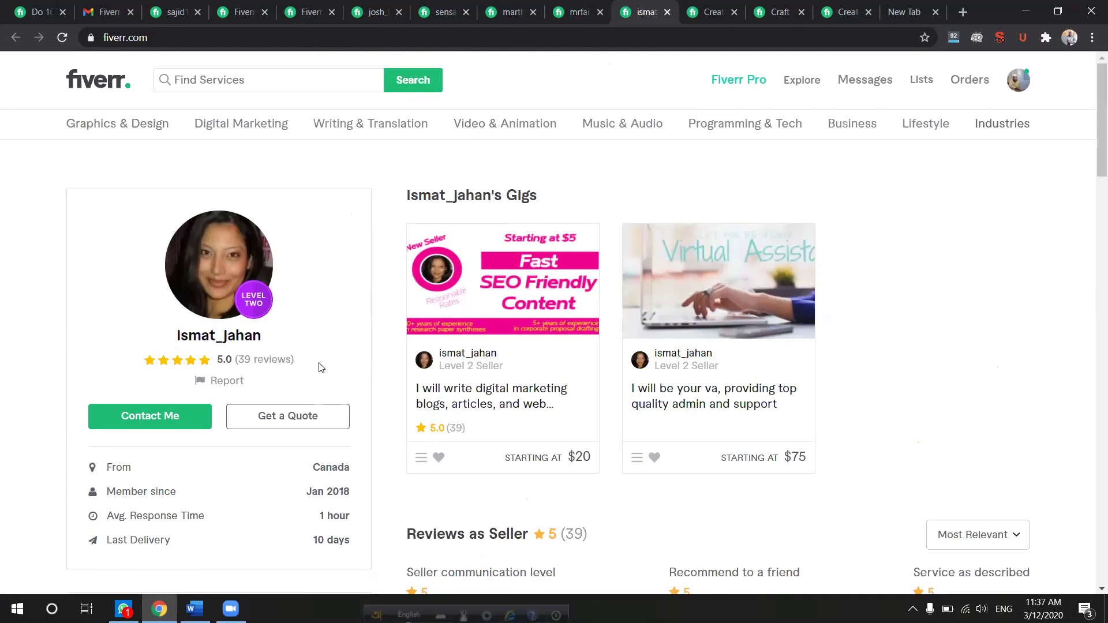
{"action": "scroll", "coordinate": [317, 366], "scroll_direction": "down", "scroll_amount": 1}
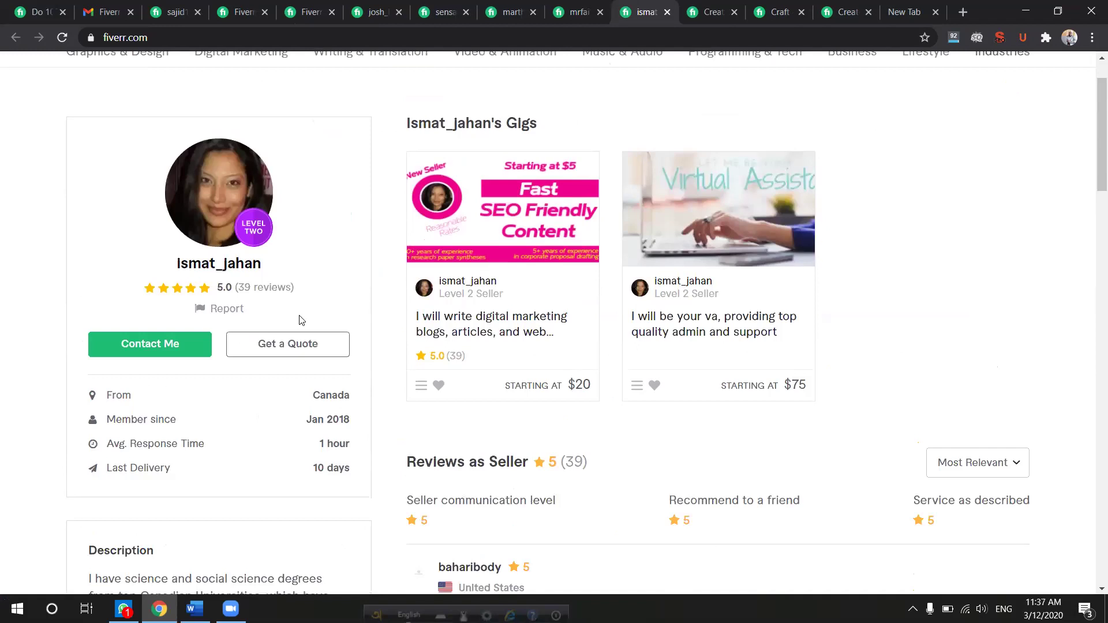
{"action": "left_click", "coordinate": [316, 343]}
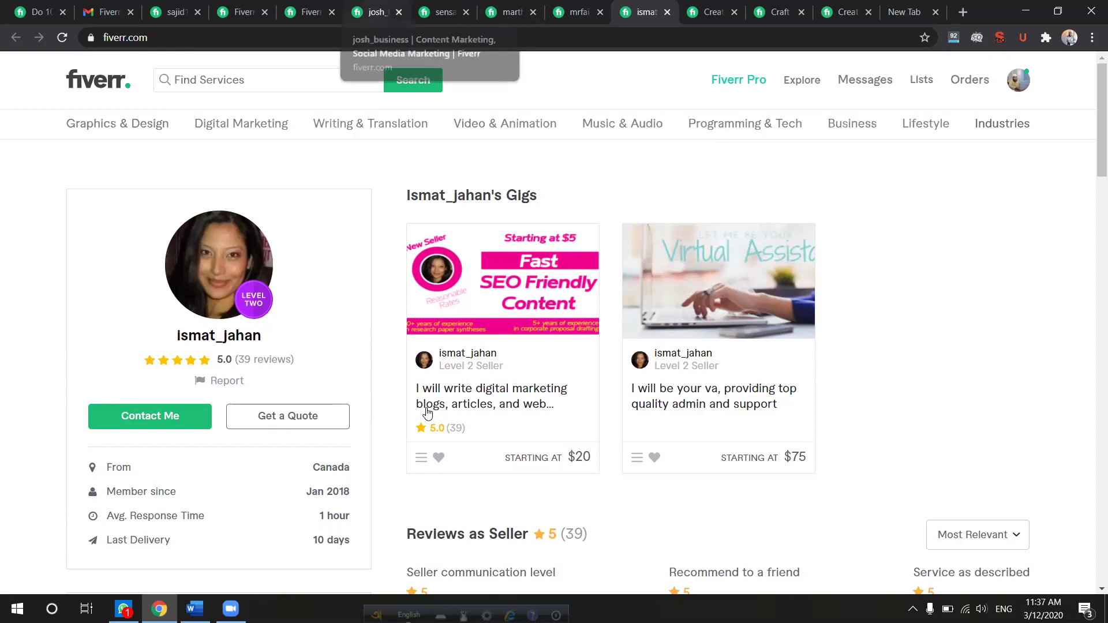
From the digital marketing results, open the engaging blog-post writer's profile in a new tab.
{"action": "key", "text": "ctrl+5"}
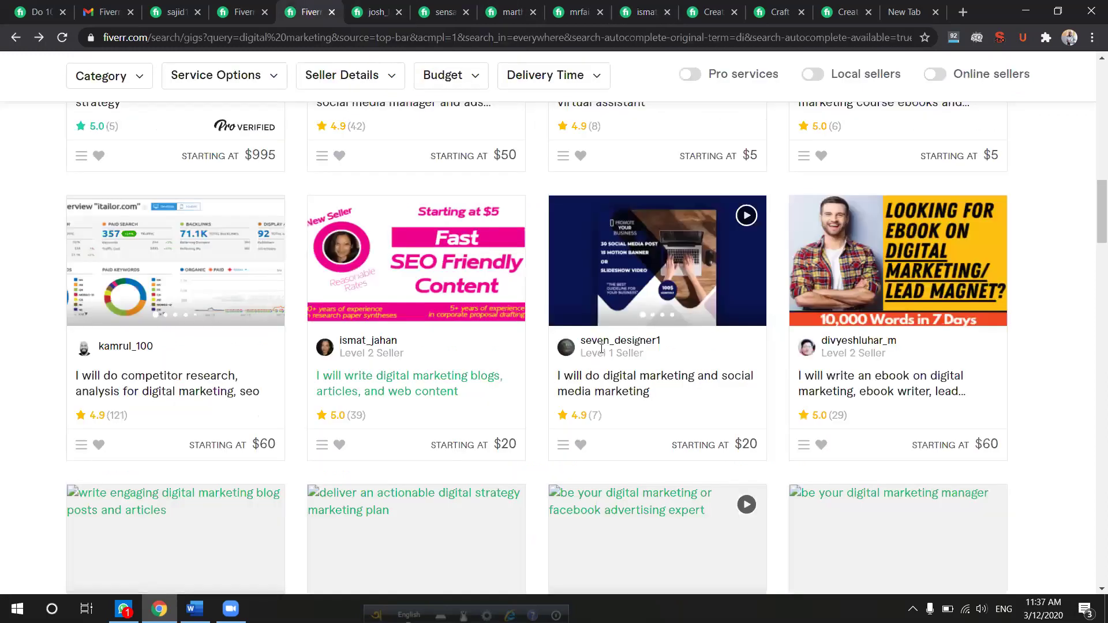
{"action": "scroll", "coordinate": [543, 346], "scroll_direction": "down", "scroll_amount": 6}
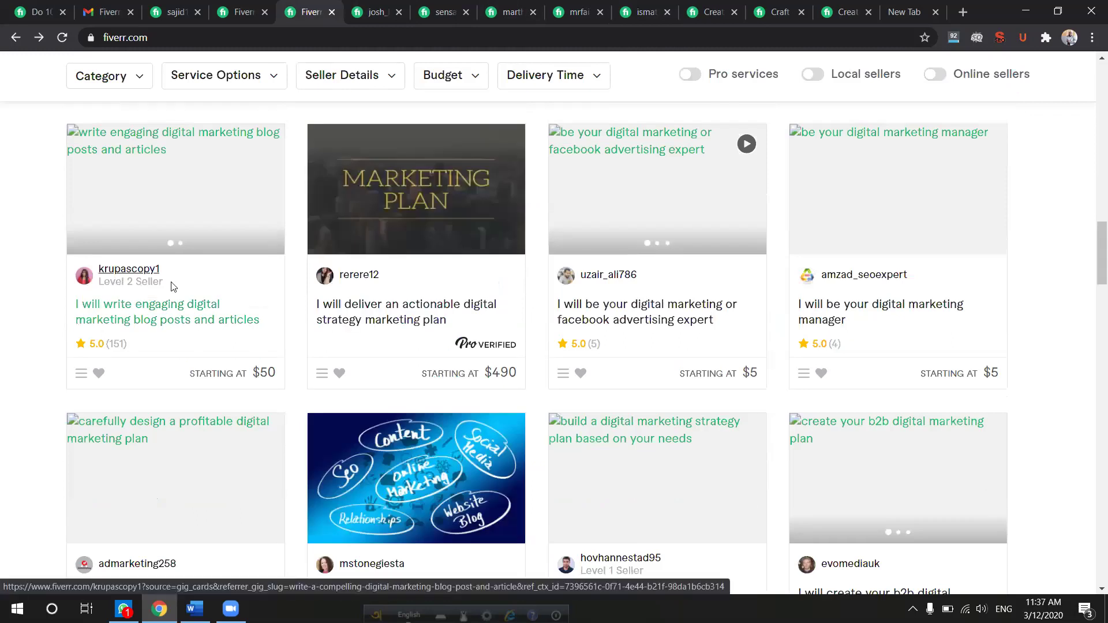
{"action": "right_click", "coordinate": [118, 267]}
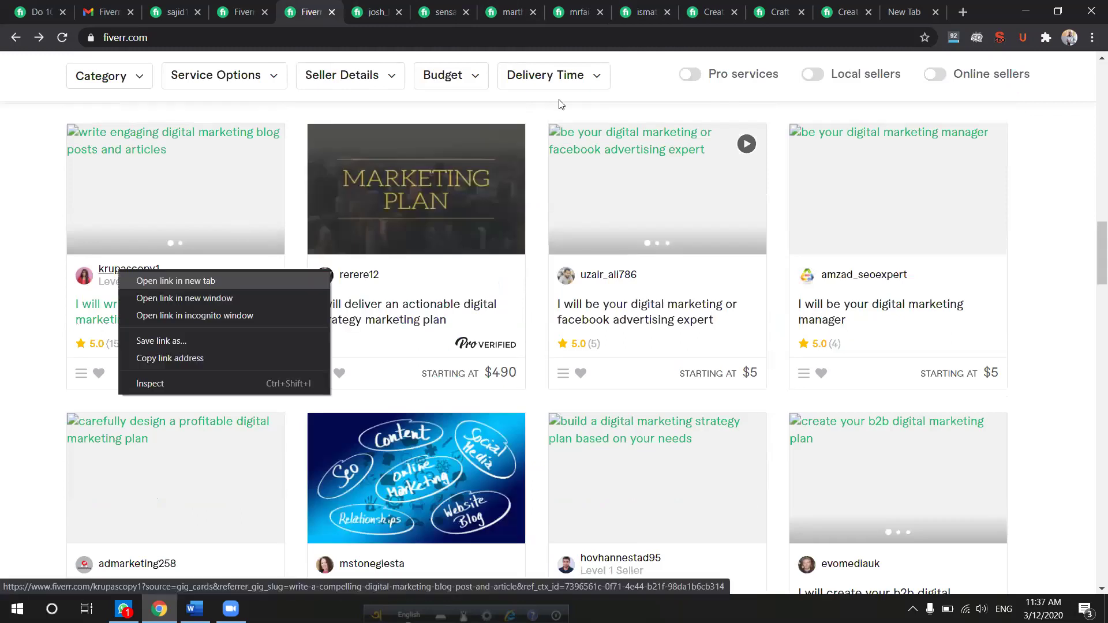
{"action": "left_click", "coordinate": [150, 275]}
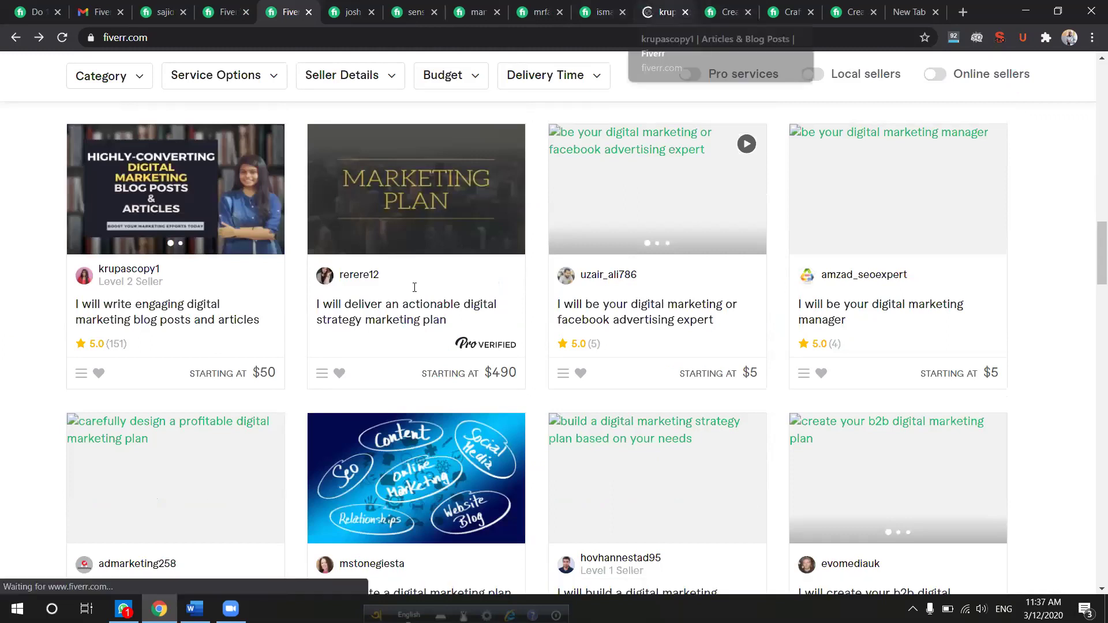
Switch to the Indian copywriter's profile and scroll through their description.
{"action": "key", "text": "ctrl+Tab"}
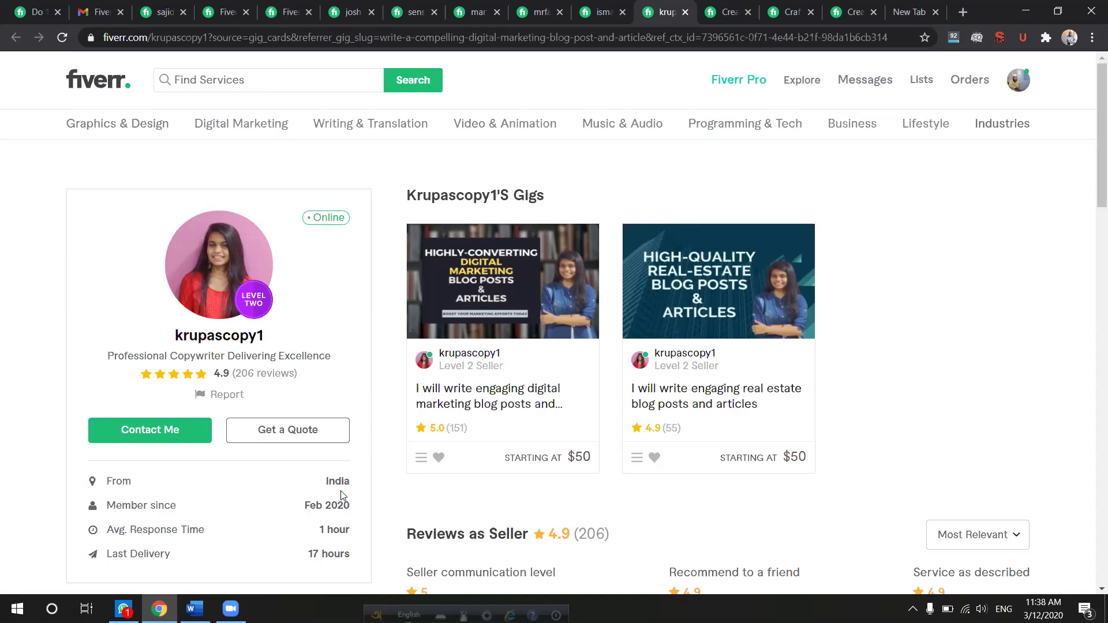
{"action": "scroll", "coordinate": [344, 498], "scroll_direction": "down", "scroll_amount": 1}
{"action": "scroll", "coordinate": [364, 462], "scroll_direction": "down", "scroll_amount": 3}
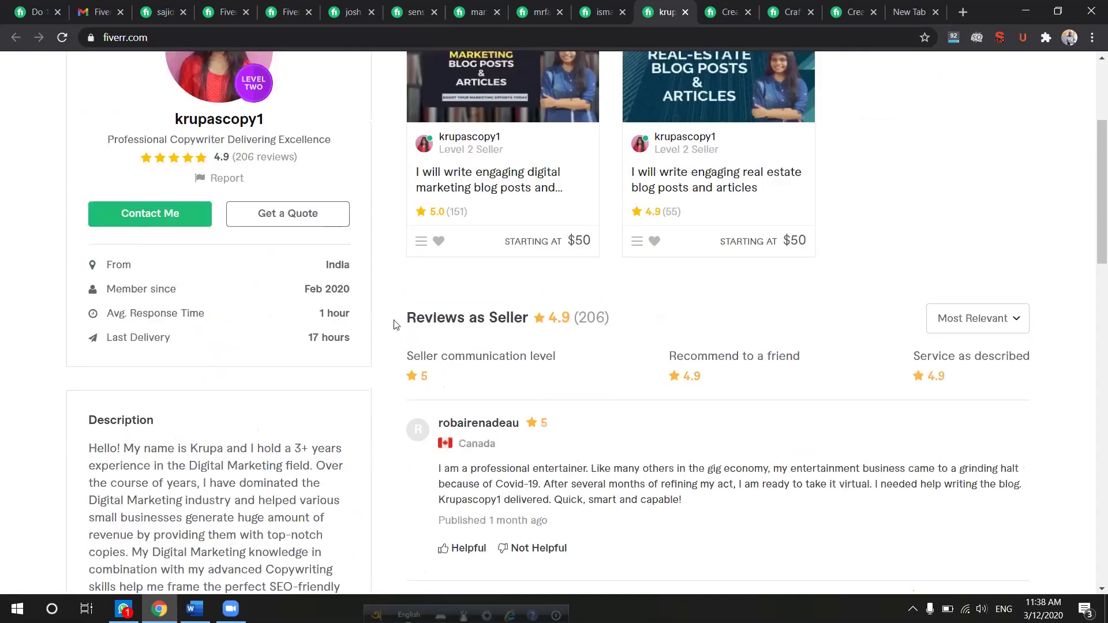
{"action": "scroll", "coordinate": [346, 144], "scroll_direction": "up", "scroll_amount": 4}
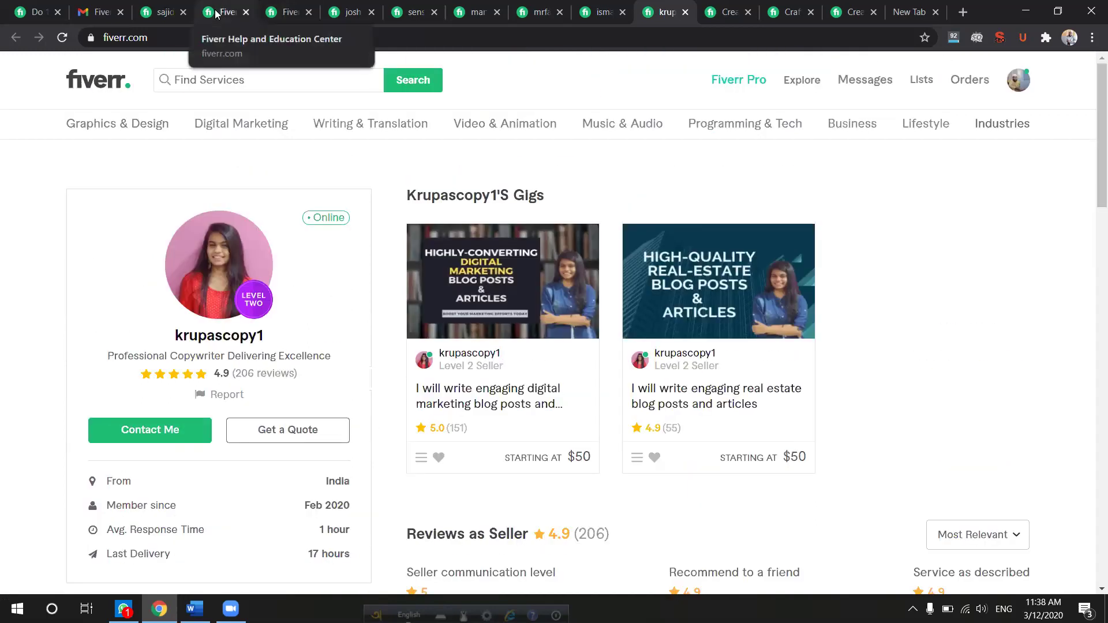
Open the marketing plan seller's and facebook advertising seller's profiles in new tabs.
{"action": "left_click", "coordinate": [216, 13]}
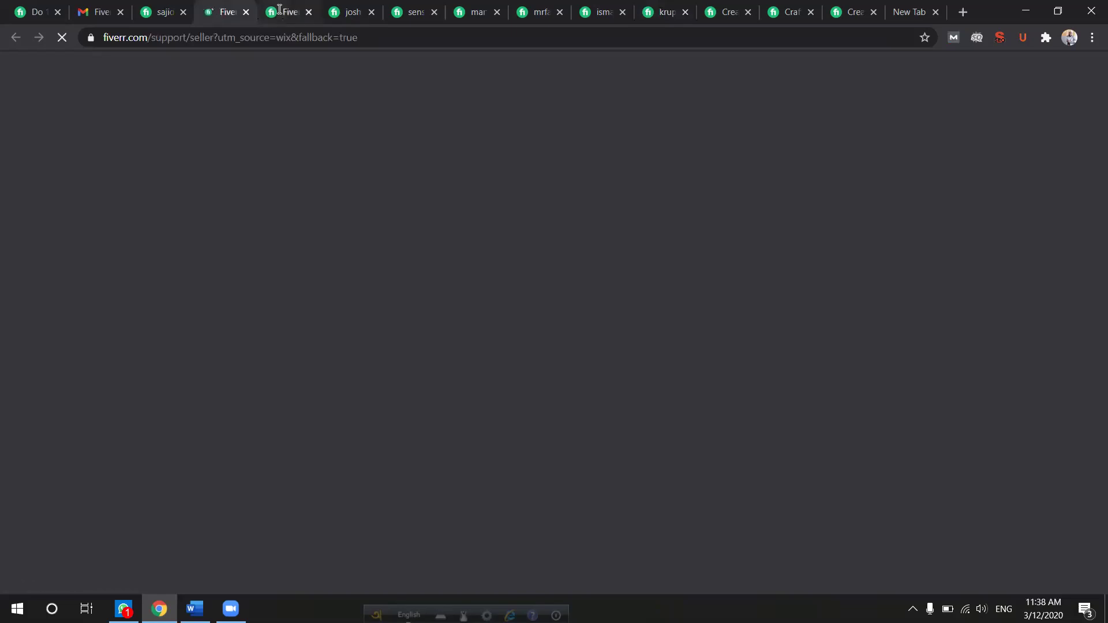
{"action": "key", "text": "ctrl+Tab"}
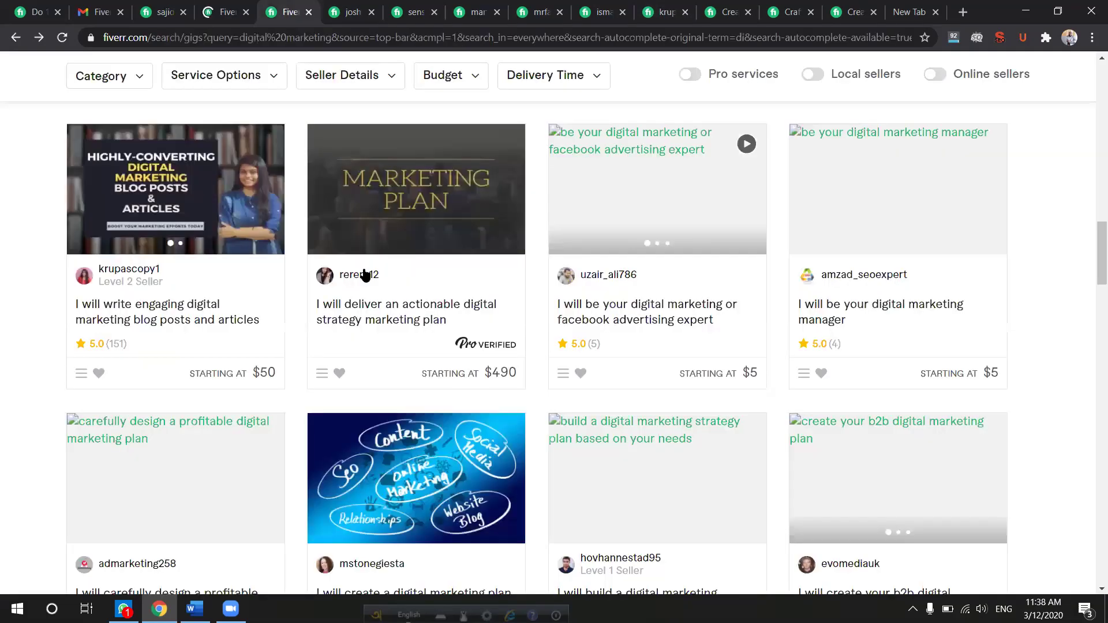
{"action": "right_click", "coordinate": [364, 271]}
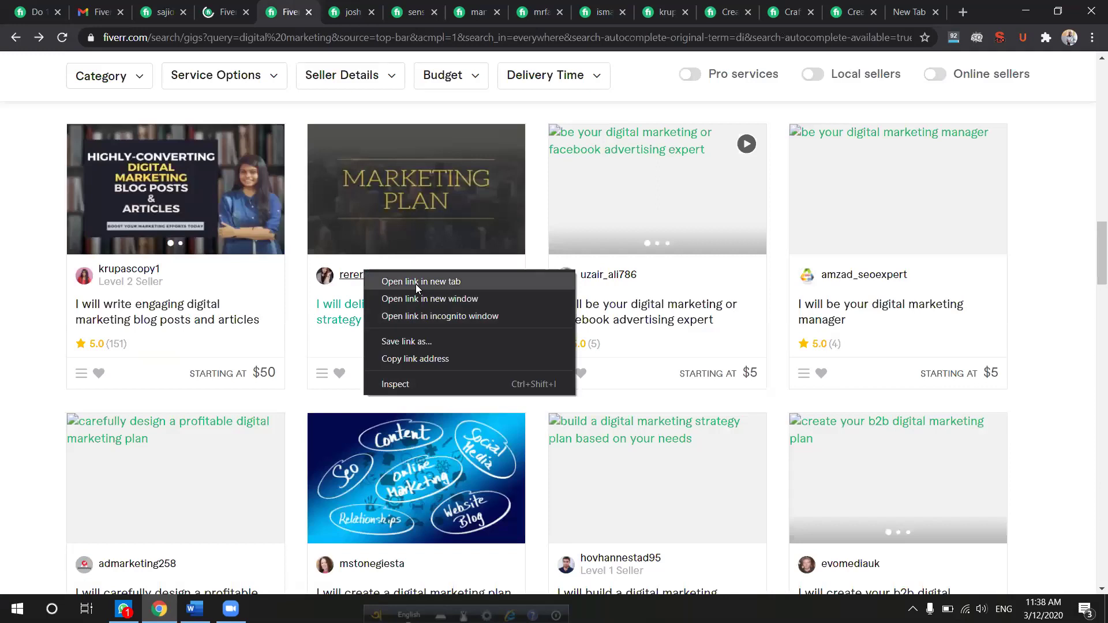
{"action": "left_click", "coordinate": [420, 281]}
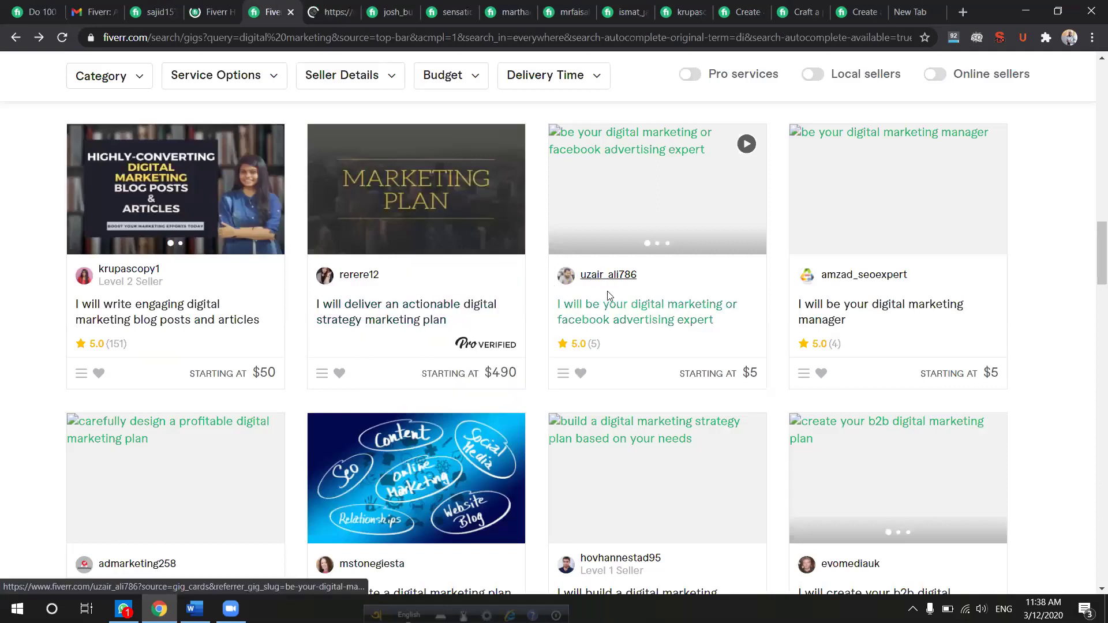
{"action": "right_click", "coordinate": [637, 277]}
{"action": "left_click", "coordinate": [693, 286]}
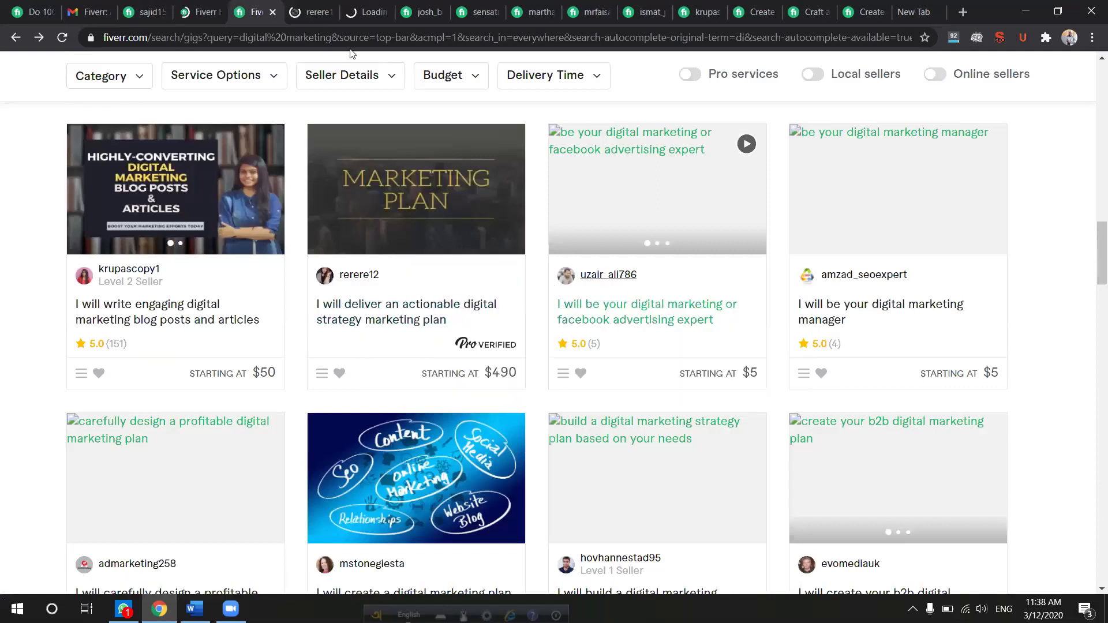
Look over both newly opened seller profiles, then return to the search results.
{"action": "left_click", "coordinate": [322, 16]}
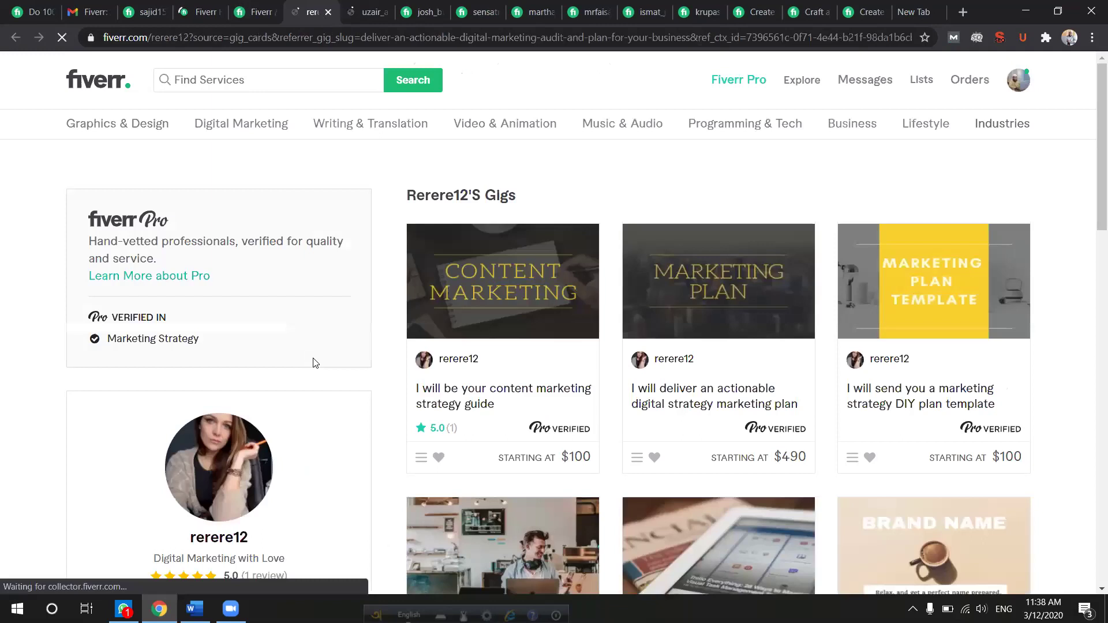
{"action": "scroll", "coordinate": [314, 363], "scroll_direction": "down", "scroll_amount": 3}
{"action": "left_click", "coordinate": [362, 13]}
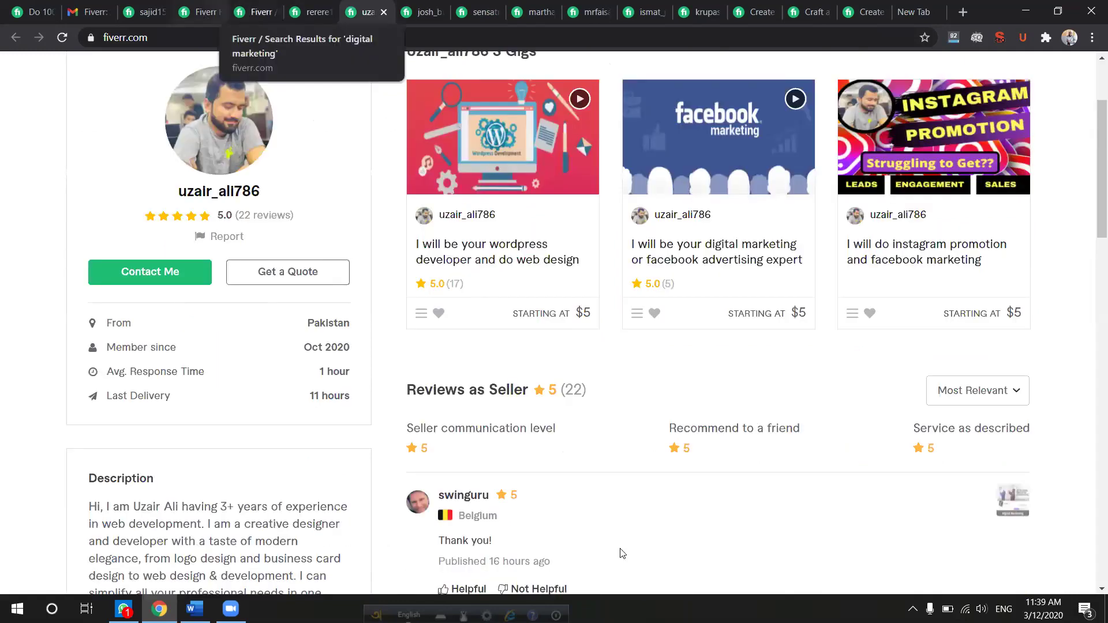
{"action": "key", "text": "ctrl+shift+Tab"}
{"action": "key", "text": "ctrl+shift+Tab"}
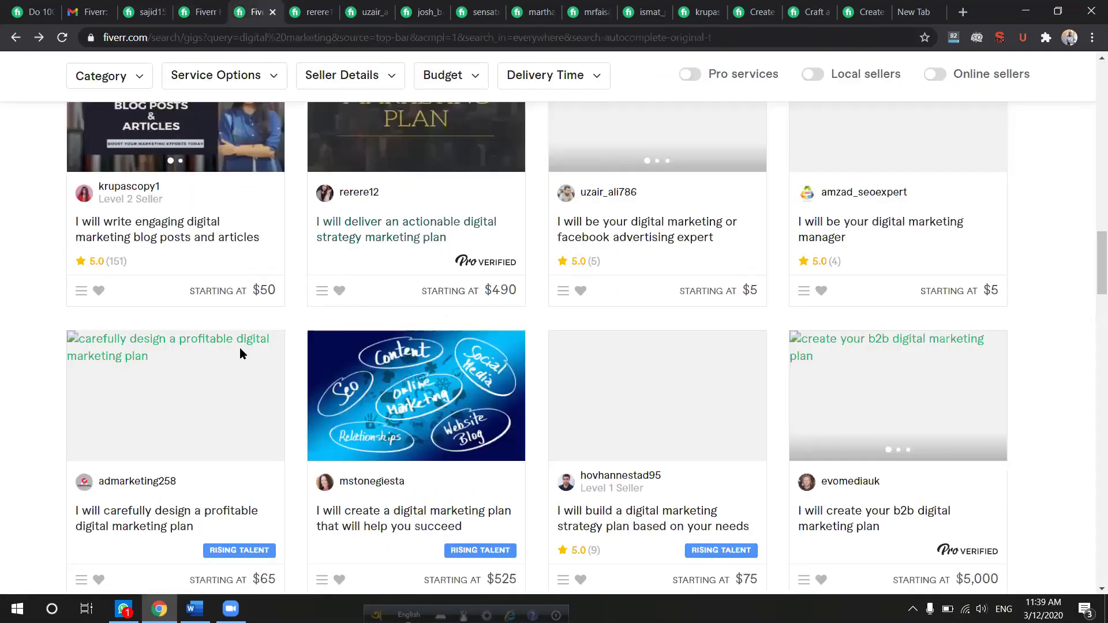
Open the digital marketing plan seller's profile in a new tab and view it.
{"action": "scroll", "coordinate": [240, 349], "scroll_direction": "down", "scroll_amount": 2}
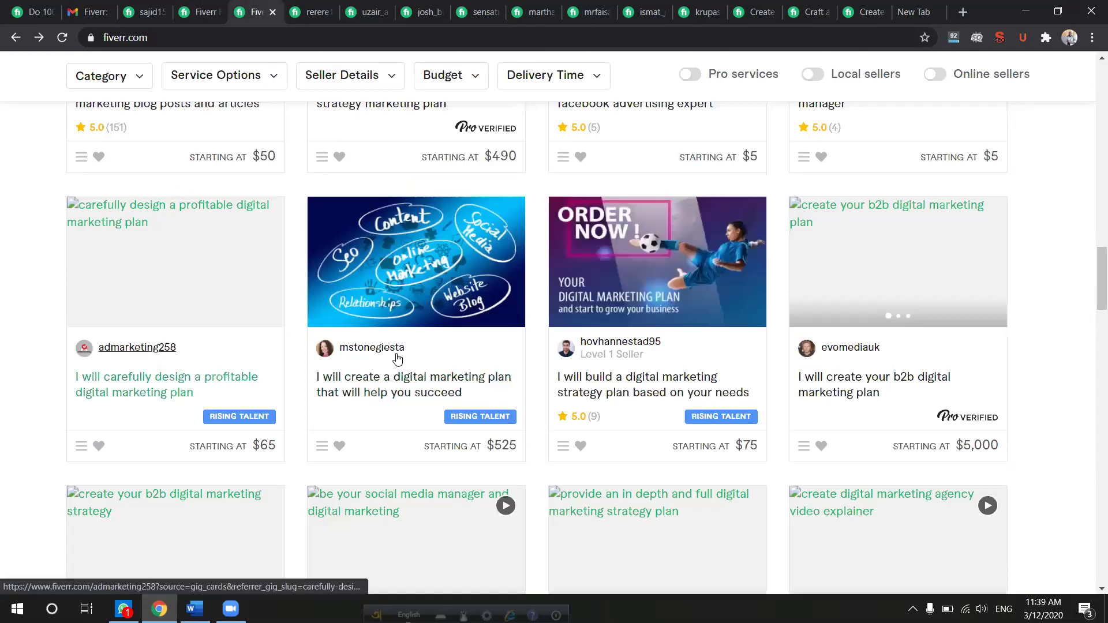
{"action": "right_click", "coordinate": [369, 345]}
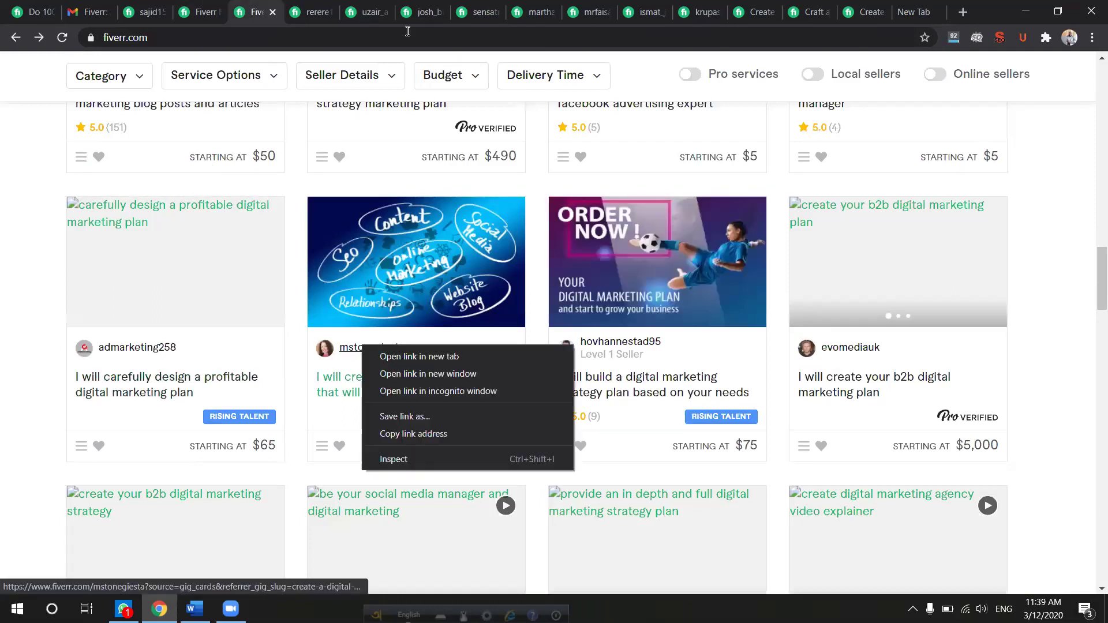
{"action": "left_click", "coordinate": [398, 356]}
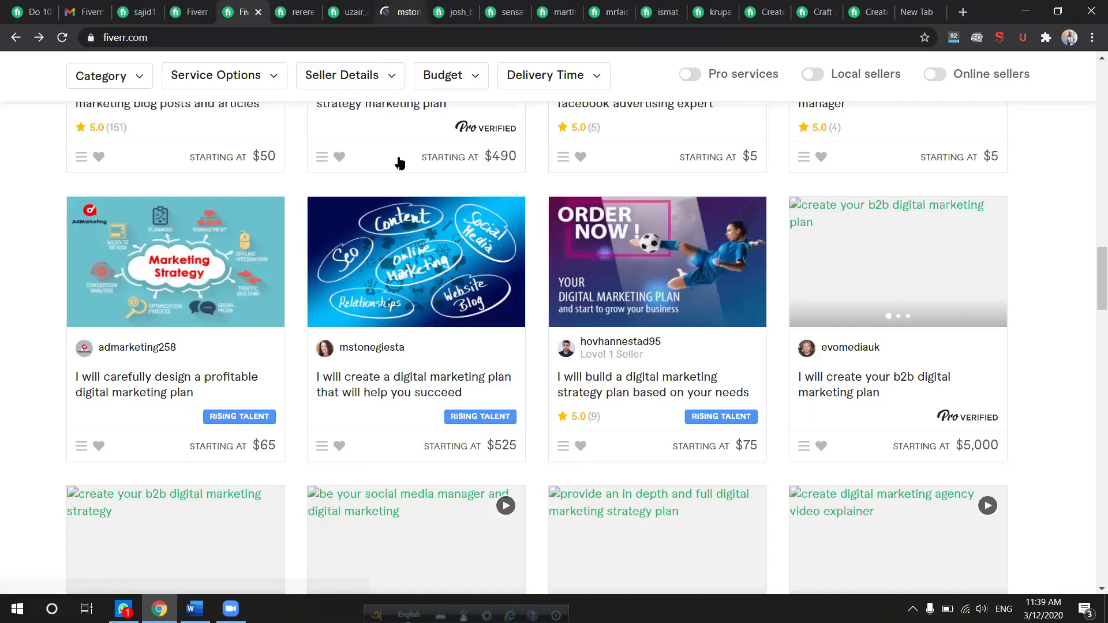
{"action": "left_click", "coordinate": [402, 11]}
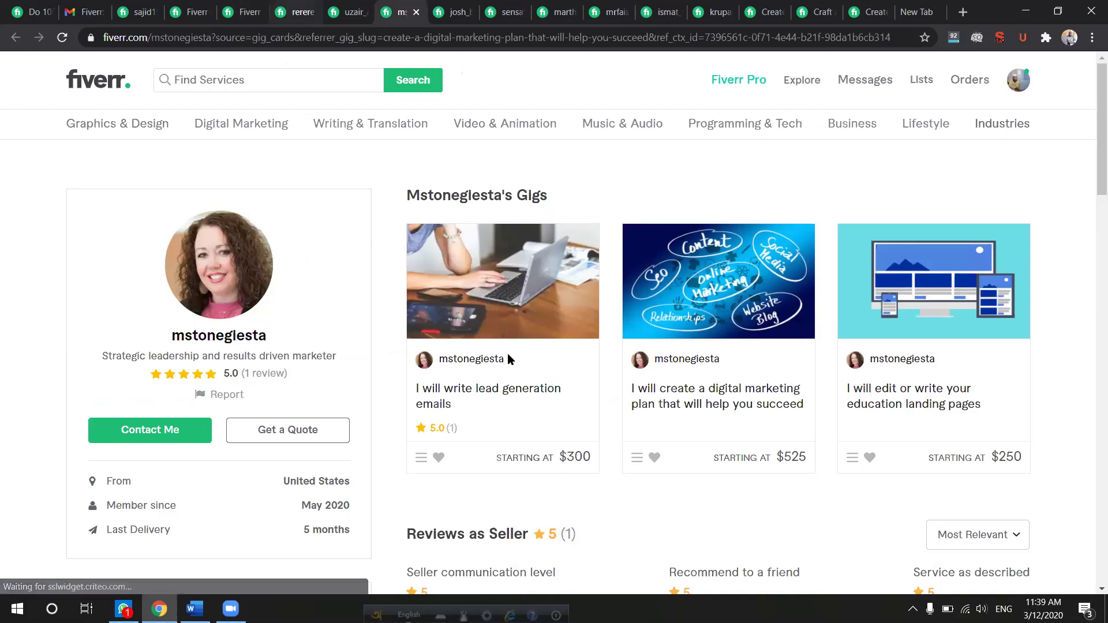
Return to the results and view the strategy plan seller's profile tab.
{"action": "key", "text": "ctrl+5"}
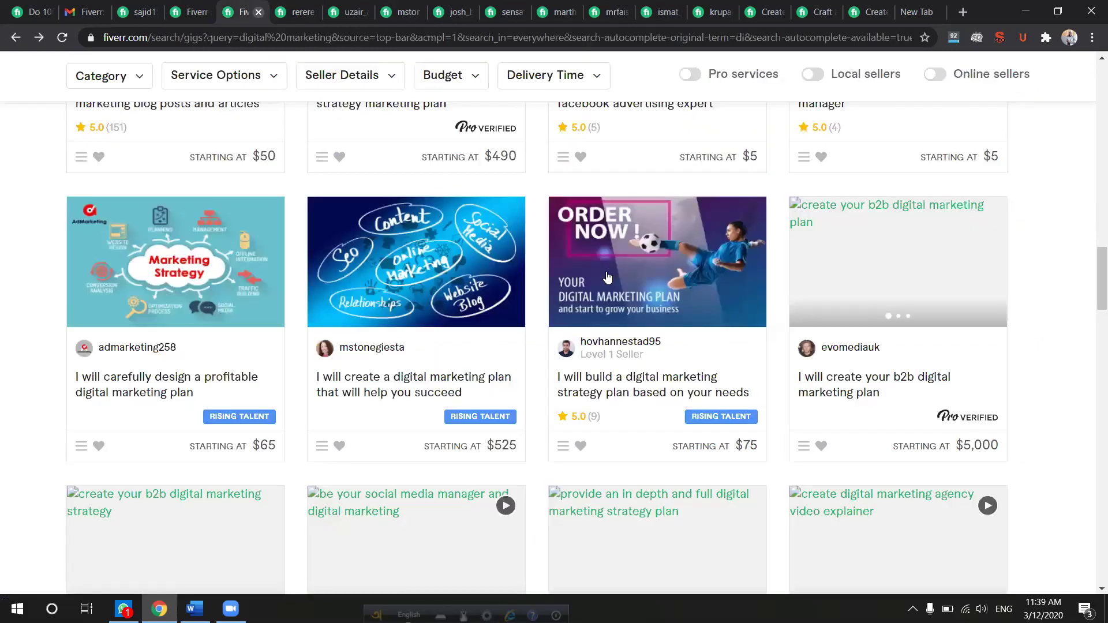
{"action": "scroll", "coordinate": [607, 277], "scroll_direction": "down", "scroll_amount": 1}
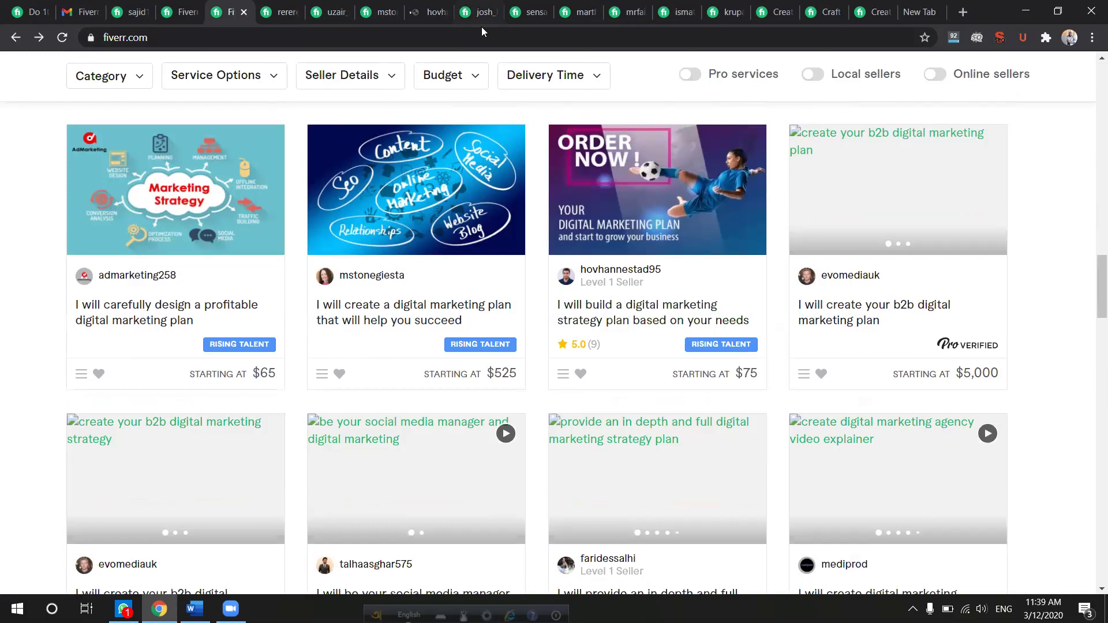
{"action": "left_click", "coordinate": [436, 16]}
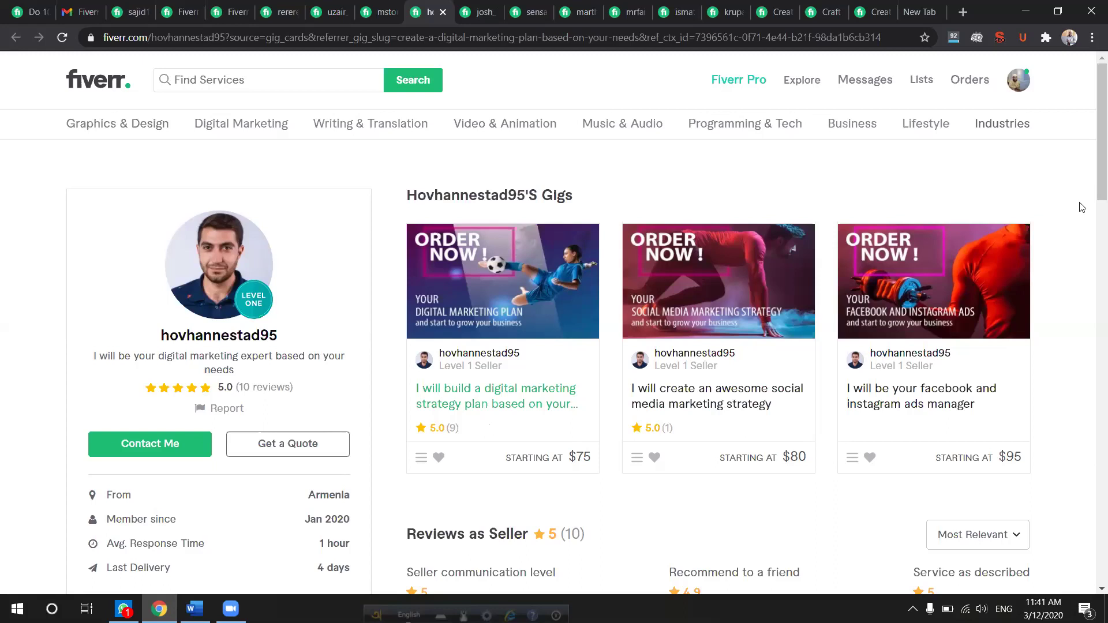
After reviewing the Armenian seller's three gigs, open the account menu at the top right.
{"action": "left_click", "coordinate": [1019, 80]}
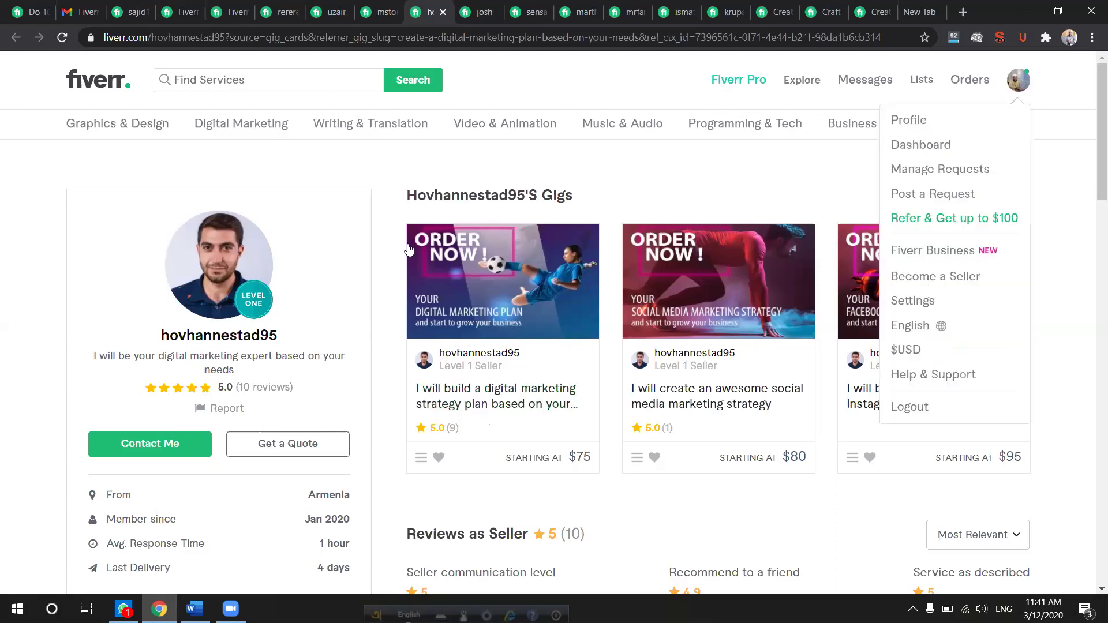
Go to your own Profile page and open the one-line story tagline for editing.
{"action": "left_click", "coordinate": [959, 124]}
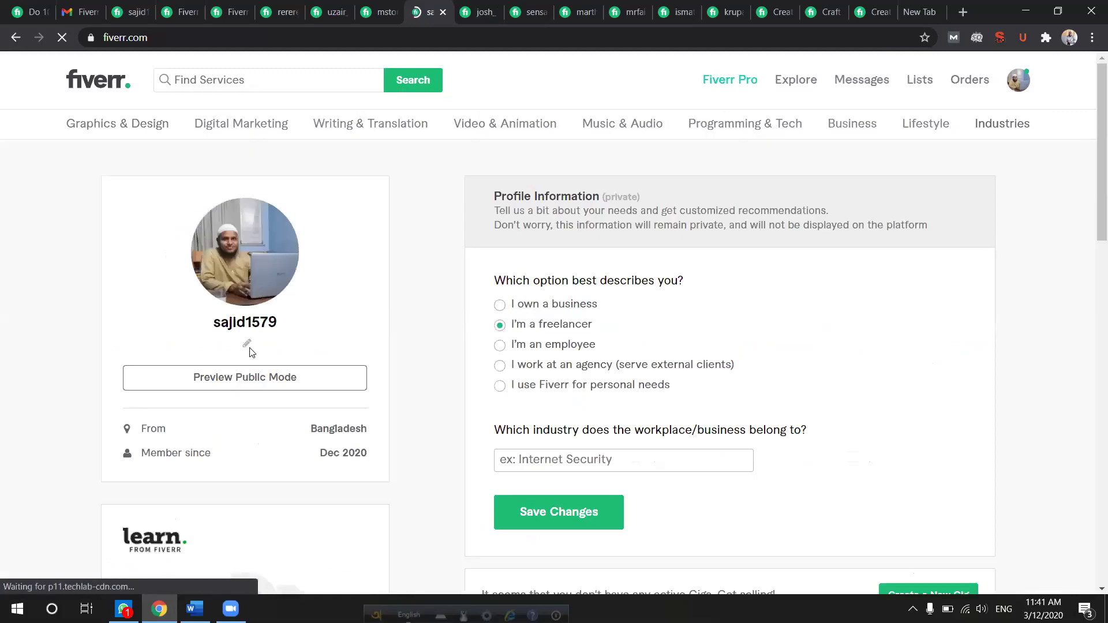
{"action": "left_click", "coordinate": [247, 344]}
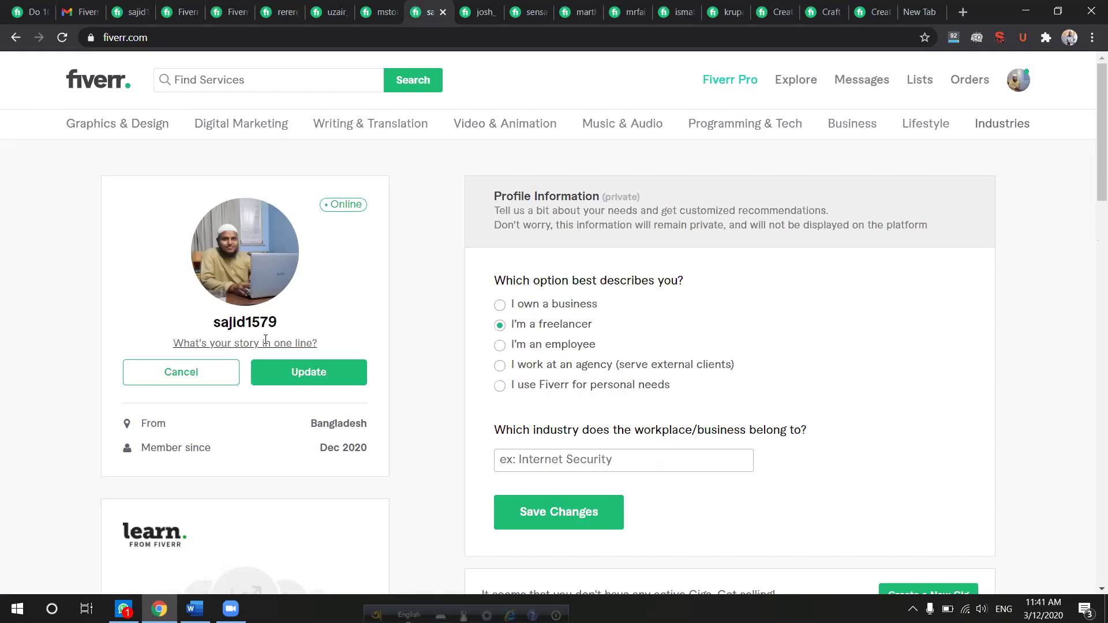
Type the tagline 'I will be yo0ur digital merketing' and correct it to 'marketing'.
{"action": "left_click", "coordinate": [266, 343]}
{"action": "type", "text": "I"}
{"action": "type", "text": " wi"}
{"action": "type", "text": "ll"}
{"action": "type", "text": " be"}
{"action": "type", "text": " yo0u"}
{"action": "type", "text": "r "}
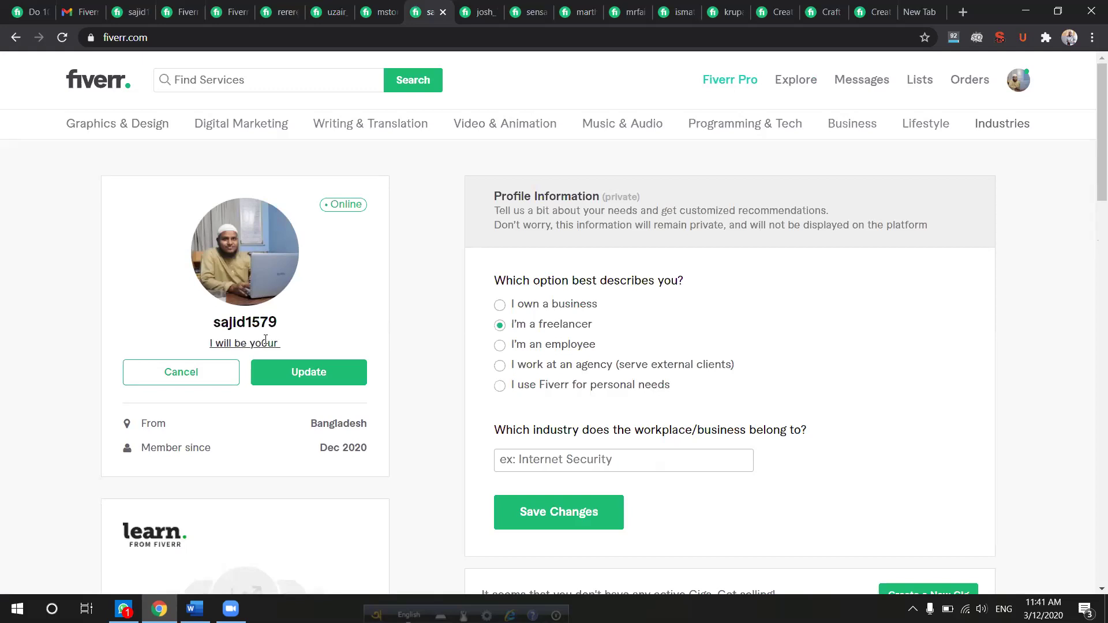
{"action": "type", "text": "digital merk"}
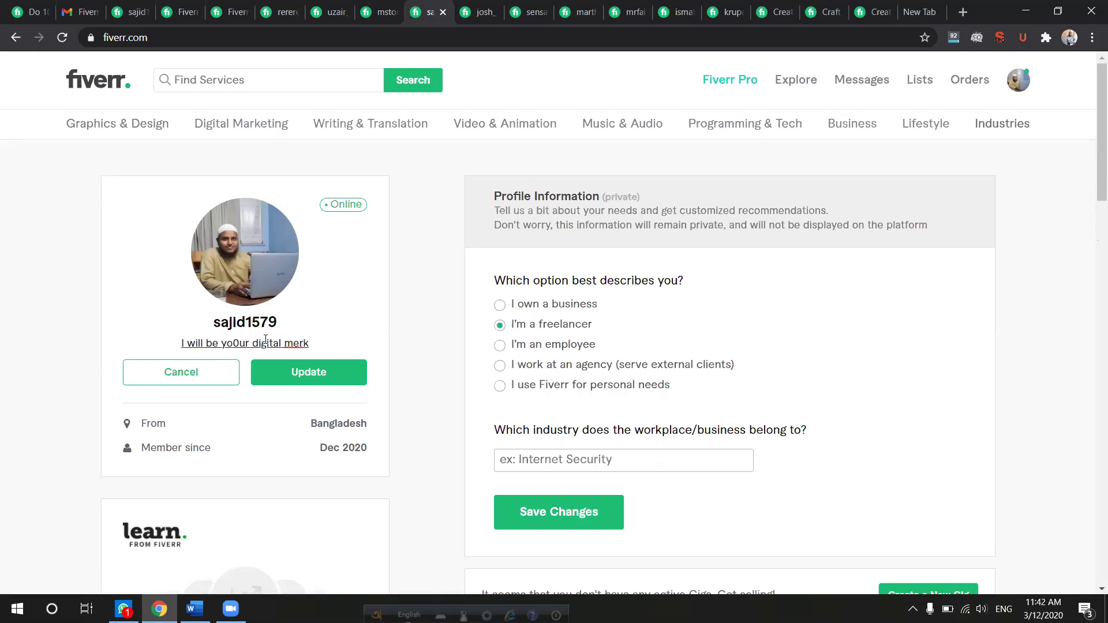
{"action": "type", "text": "eting"}
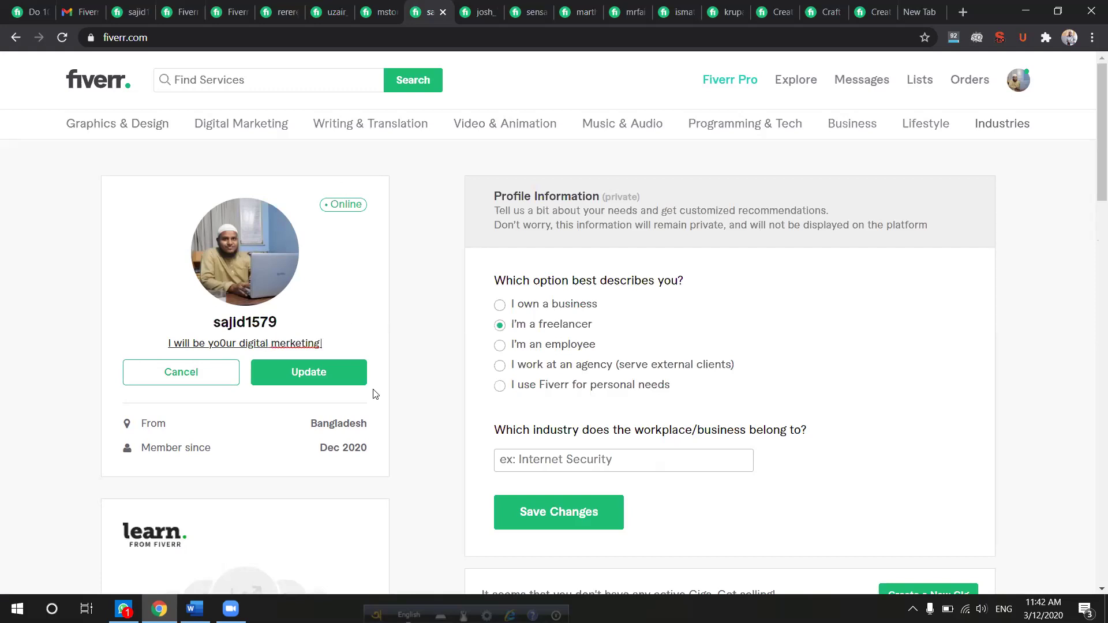
{"action": "key", "text": "BackSpace"}
{"action": "key", "text": "BackSpace"}
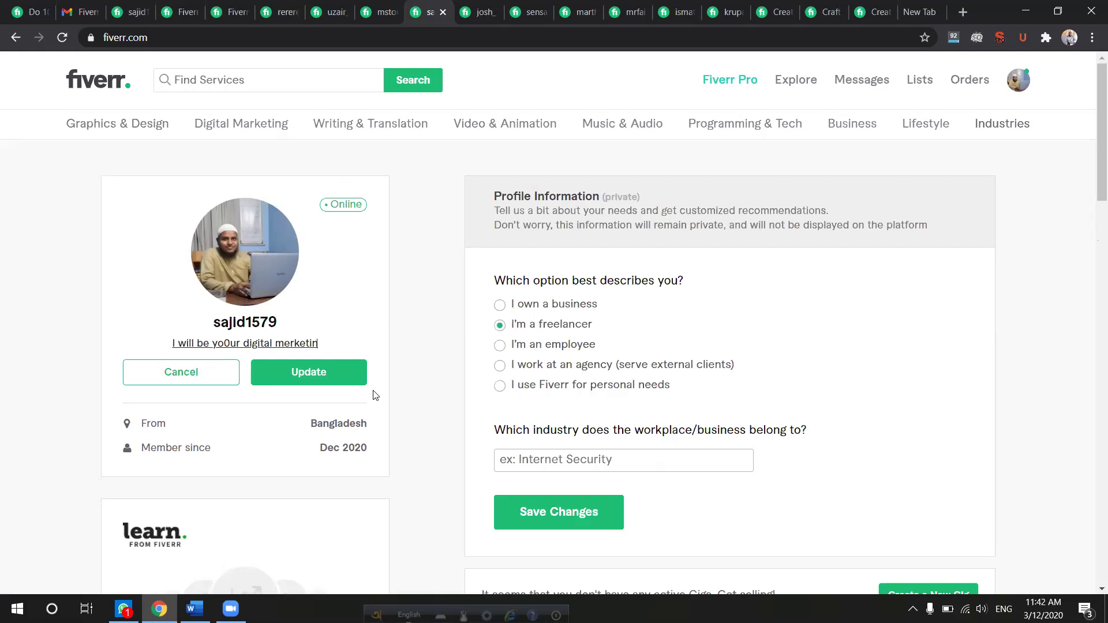
{"action": "key", "text": "BackSpace"}
{"action": "key", "text": "BackSpace"}
{"action": "key", "text": "BackSpace"}
{"action": "key", "text": "BackSpace"}
{"action": "key", "text": "BackSpace"}
{"action": "key", "text": "BackSpace"}
{"action": "key", "text": "BackSpace"}
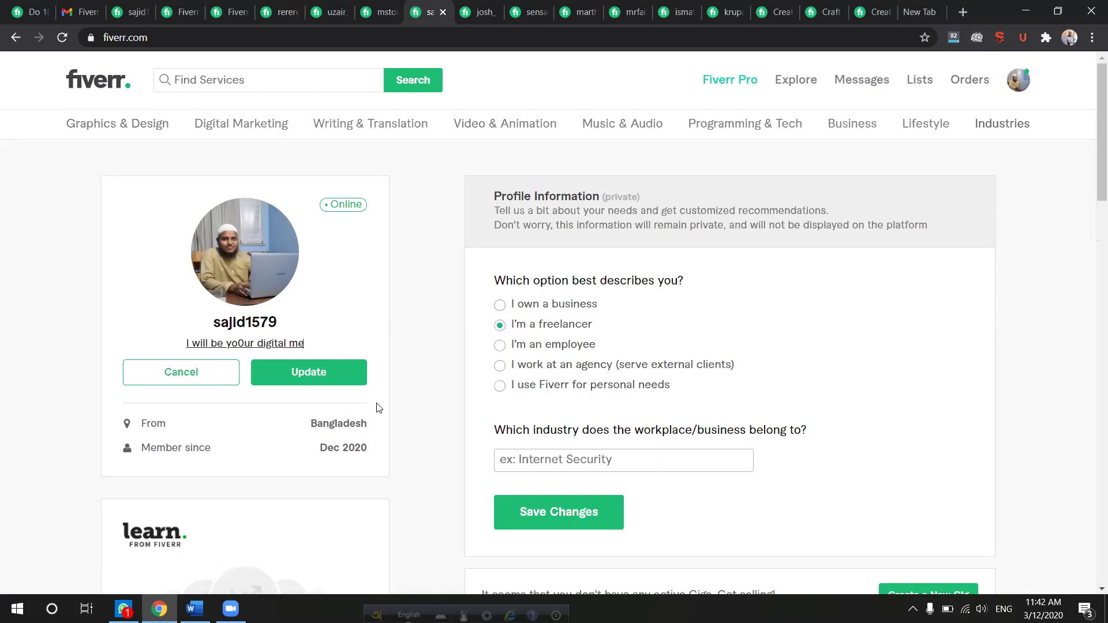
{"action": "type", "text": "ar"}
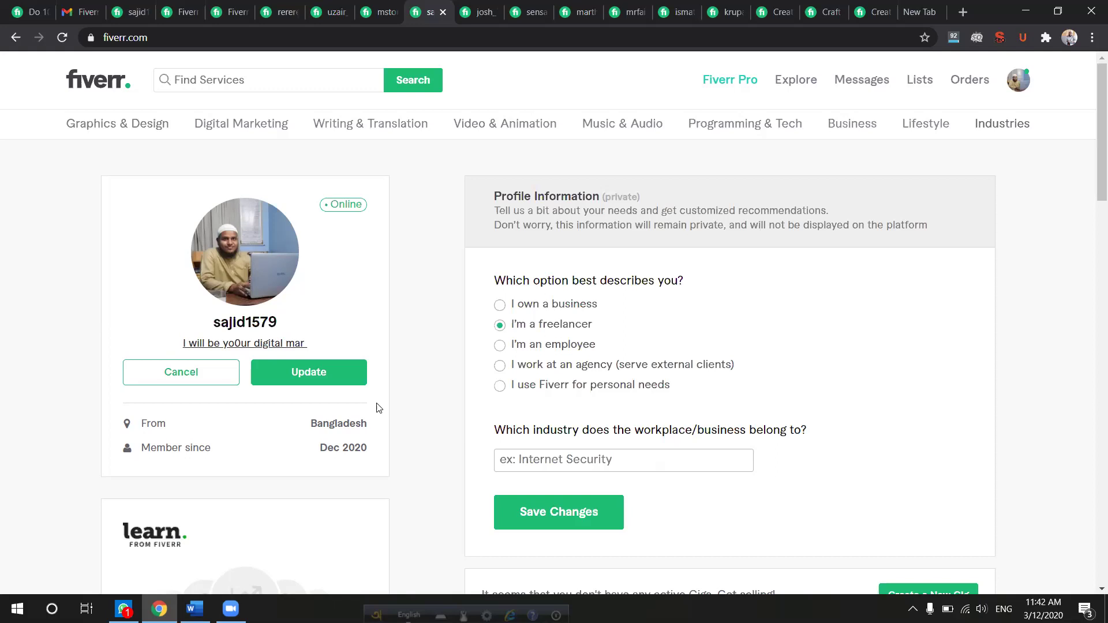
{"action": "key", "text": "BackSpace"}
{"action": "type", "text": "k"}
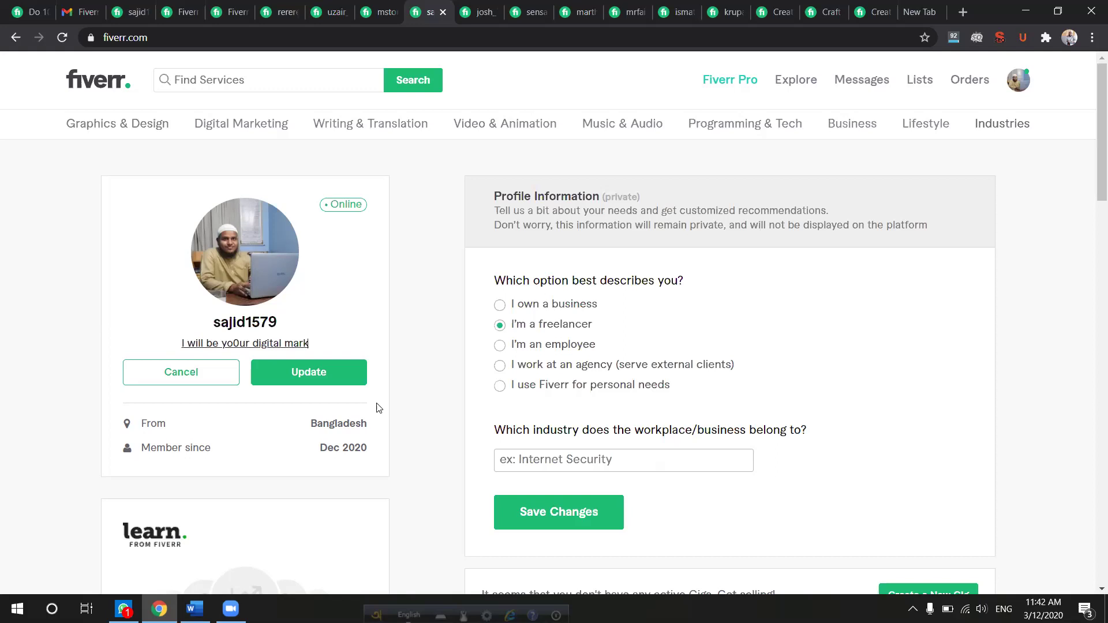
{"action": "type", "text": "eting"}
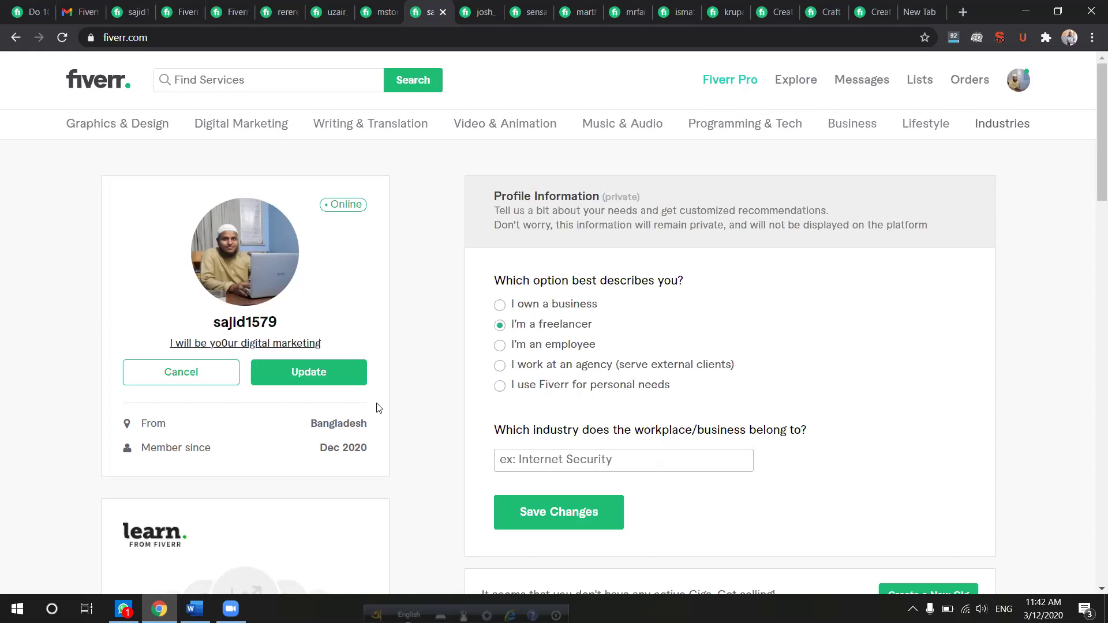
Remove the stray 0 from 'yo0ur' and append '& gra' to the tagline.
{"action": "left_click", "coordinate": [227, 341]}
{"action": "key", "text": "BackSpace"}
{"action": "key", "text": "BackSpace"}
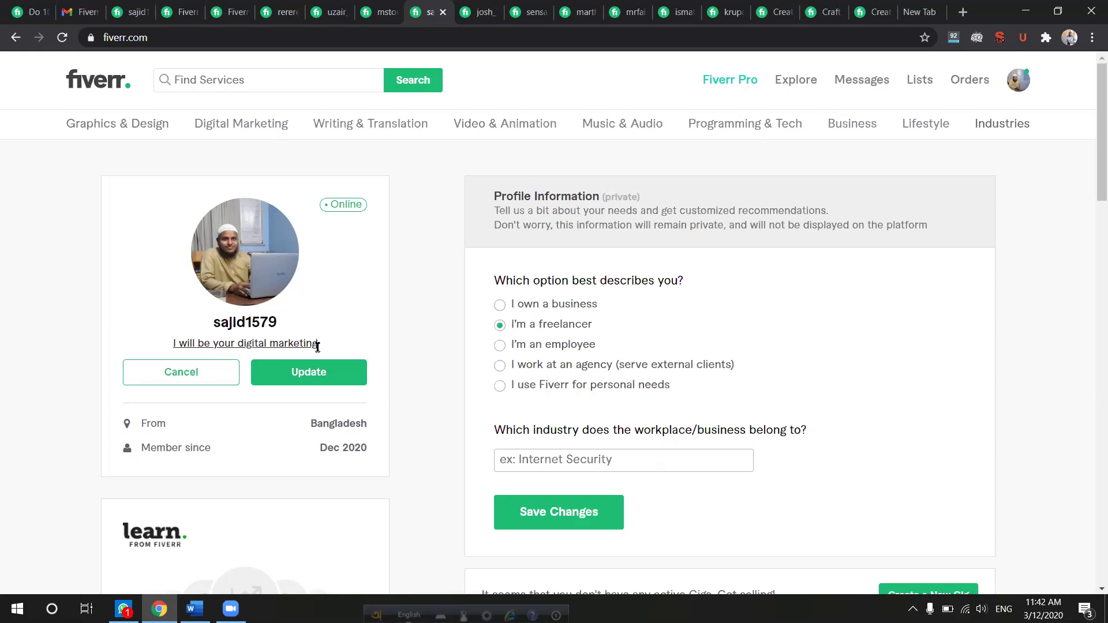
{"action": "left_click", "coordinate": [318, 347]}
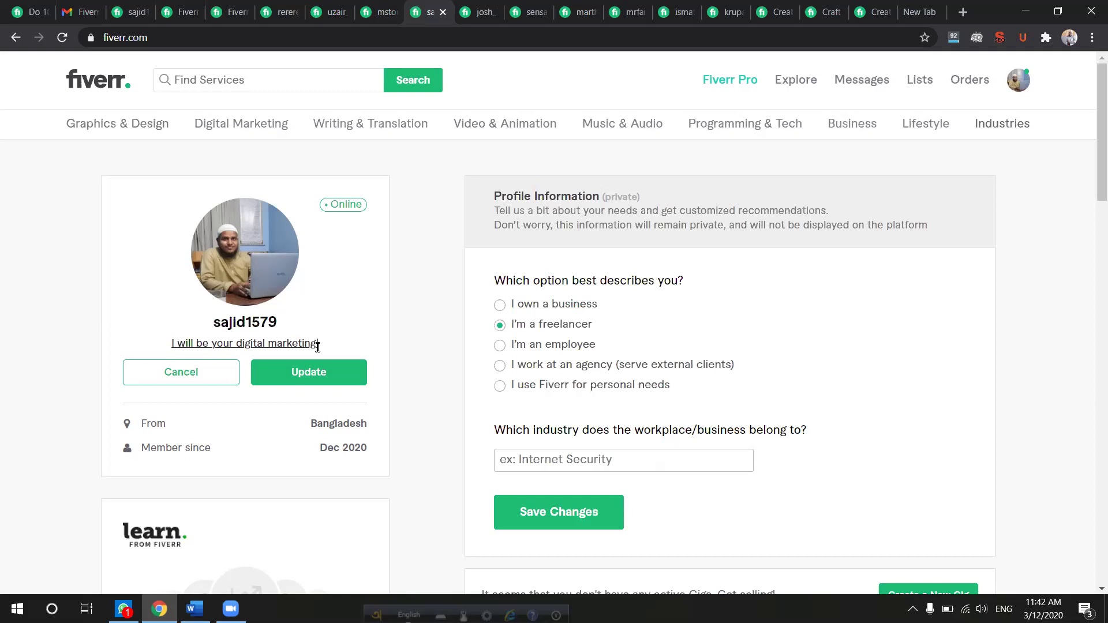
{"action": "type", "text": "7"}
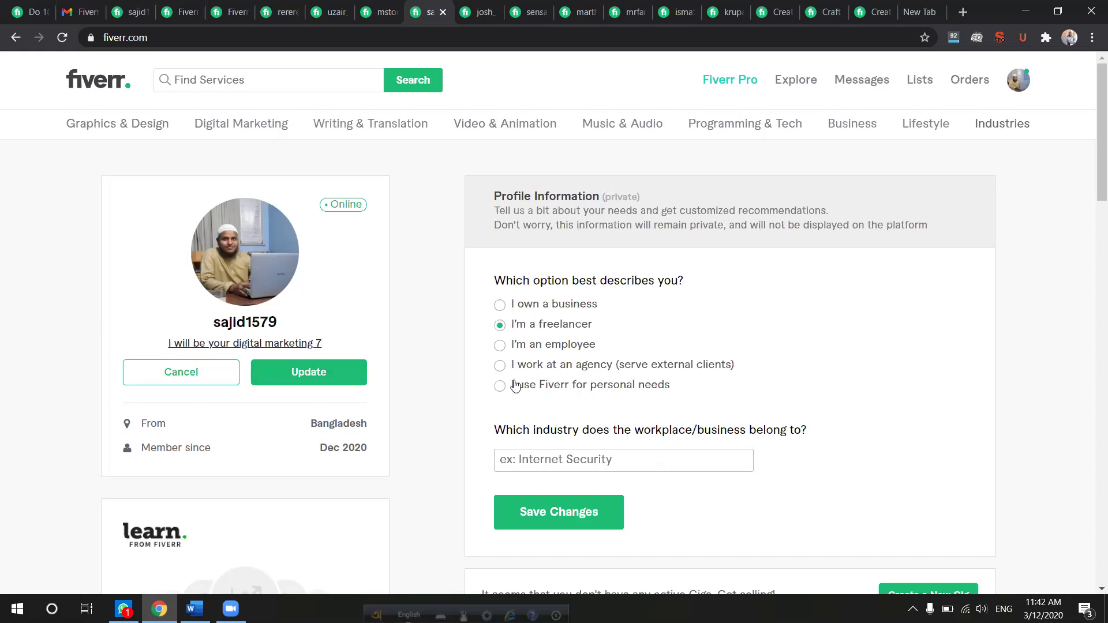
{"action": "key", "text": "BackSpace"}
{"action": "type", "text": "& d"}
{"action": "key", "text": "BackSpace"}
{"action": "type", "text": "gra"}
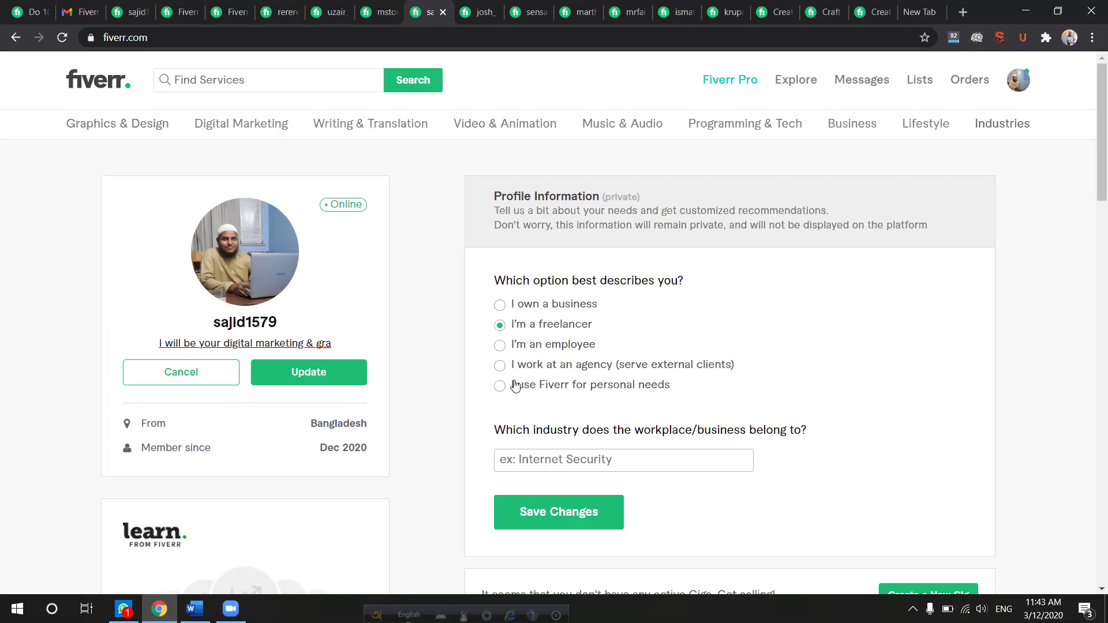
Clear the tagline and type 'I am professional digital marketer', fixing a stray k.
{"action": "key", "text": "BackSpace"}
{"action": "key", "text": "BackSpace"}
{"action": "key", "text": "BackSpace"}
{"action": "key", "text": "BackSpace"}
{"action": "key", "text": "BackSpace"}
{"action": "key", "text": "BackSpace"}
{"action": "key", "text": "BackSpace"}
{"action": "key", "text": "BackSpace"}
{"action": "key", "text": "BackSpace"}
{"action": "key", "text": "BackSpace"}
{"action": "key", "text": "BackSpace"}
{"action": "key", "text": "BackSpace"}
{"action": "key", "text": "BackSpace"}
{"action": "key", "text": "BackSpace"}
{"action": "key", "text": "BackSpace"}
{"action": "key", "text": "BackSpace"}
{"action": "key", "text": "BackSpace"}
{"action": "key", "text": "BackSpace"}
{"action": "key", "text": "BackSpace"}
{"action": "key", "text": "BackSpace"}
{"action": "key", "text": "BackSpace"}
{"action": "key", "text": "BackSpace"}
{"action": "key", "text": "BackSpace"}
{"action": "key", "text": "BackSpace"}
{"action": "key", "text": "BackSpace"}
{"action": "key", "text": "BackSpace"}
{"action": "key", "text": "BackSpace"}
{"action": "key", "text": "BackSpace"}
{"action": "key", "text": "BackSpace"}
{"action": "key", "text": "BackSpace"}
{"action": "key", "text": "BackSpace"}
{"action": "key", "text": "BackSpace"}
{"action": "key", "text": "BackSpace"}
{"action": "key", "text": "BackSpace"}
{"action": "key", "text": "BackSpace"}
{"action": "key", "text": "BackSpace"}
{"action": "key", "text": "BackSpace"}
{"action": "key", "text": "BackSpace"}
{"action": "type", "text": "I"}
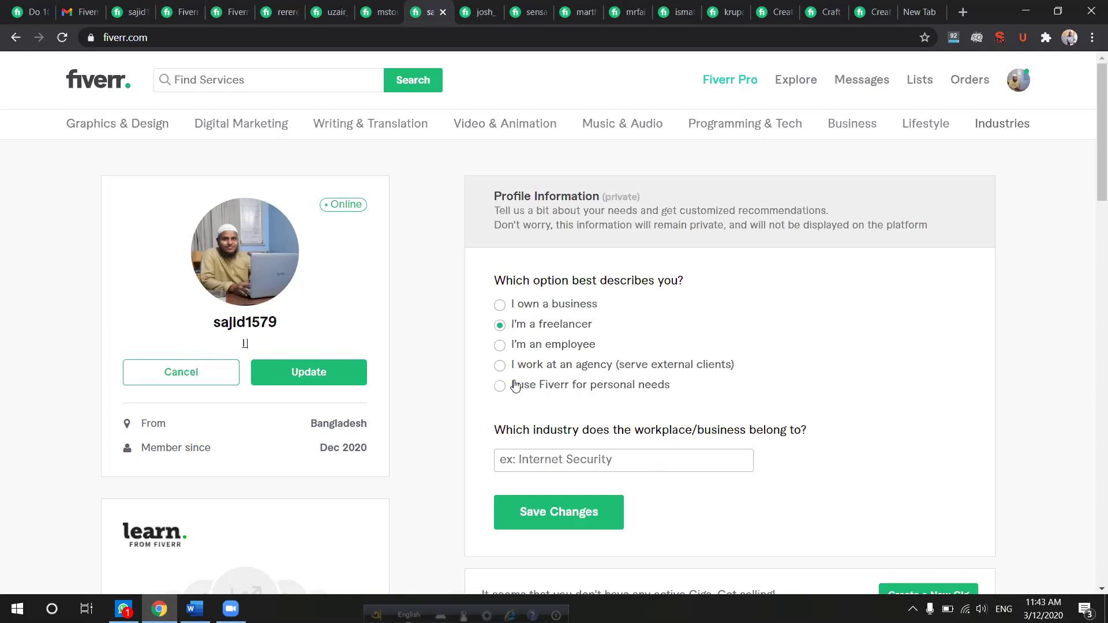
{"action": "type", "text": " am"}
{"action": "mouse_move", "coordinate": [356, 119]}
{"action": "type", "text": "professionalk"}
{"action": "key", "text": "BackSpace"}
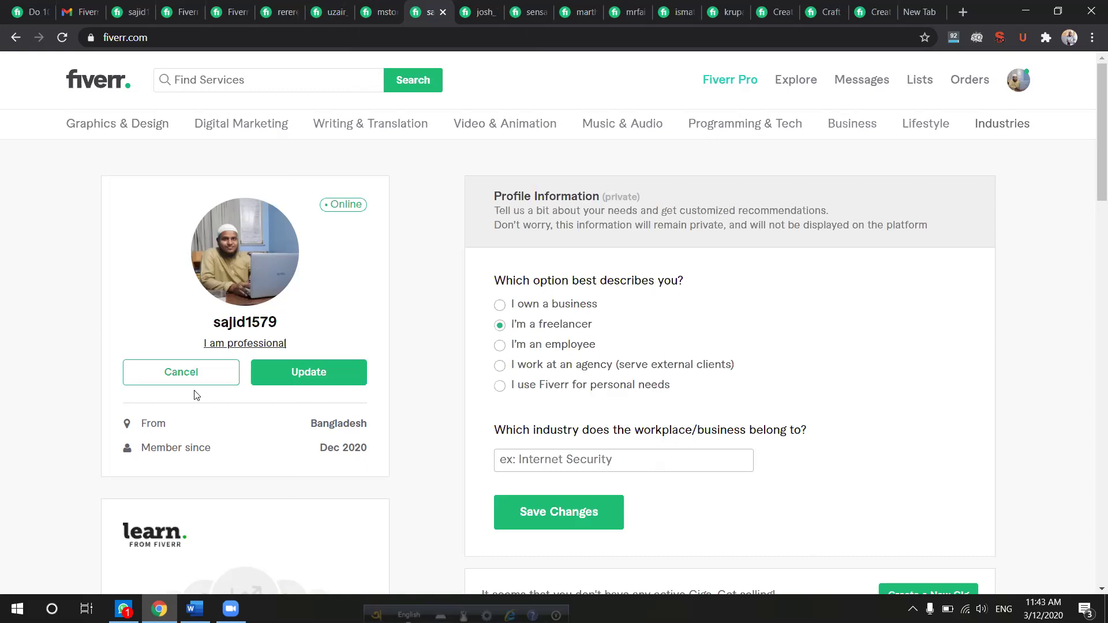
{"action": "type", "text": "digital"}
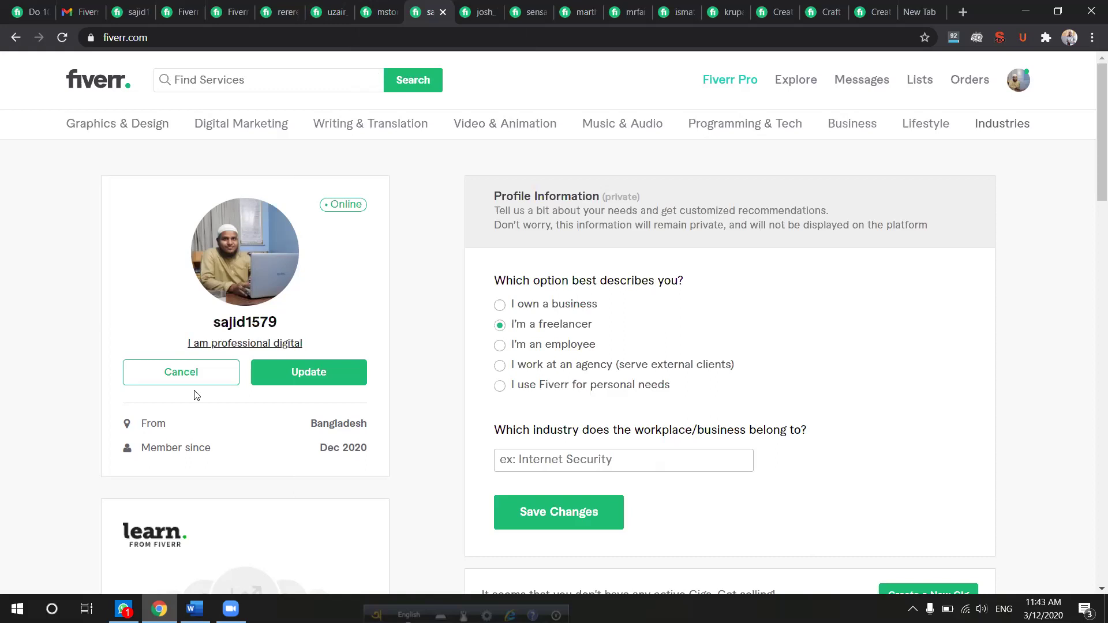
{"action": "type", "text": " mar"}
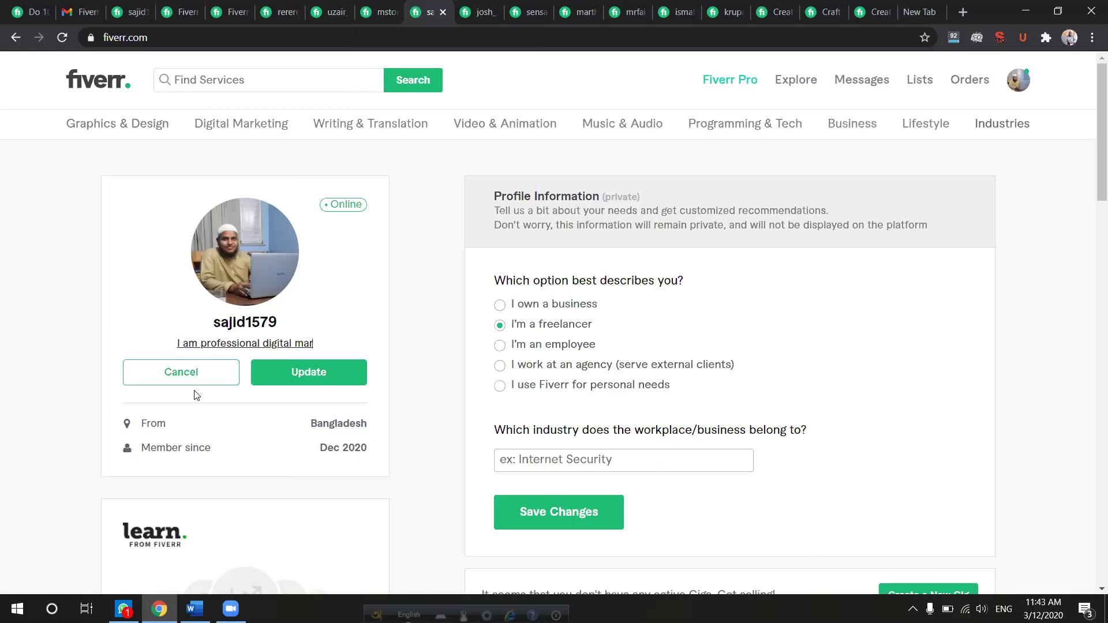
{"action": "type", "text": "ke"}
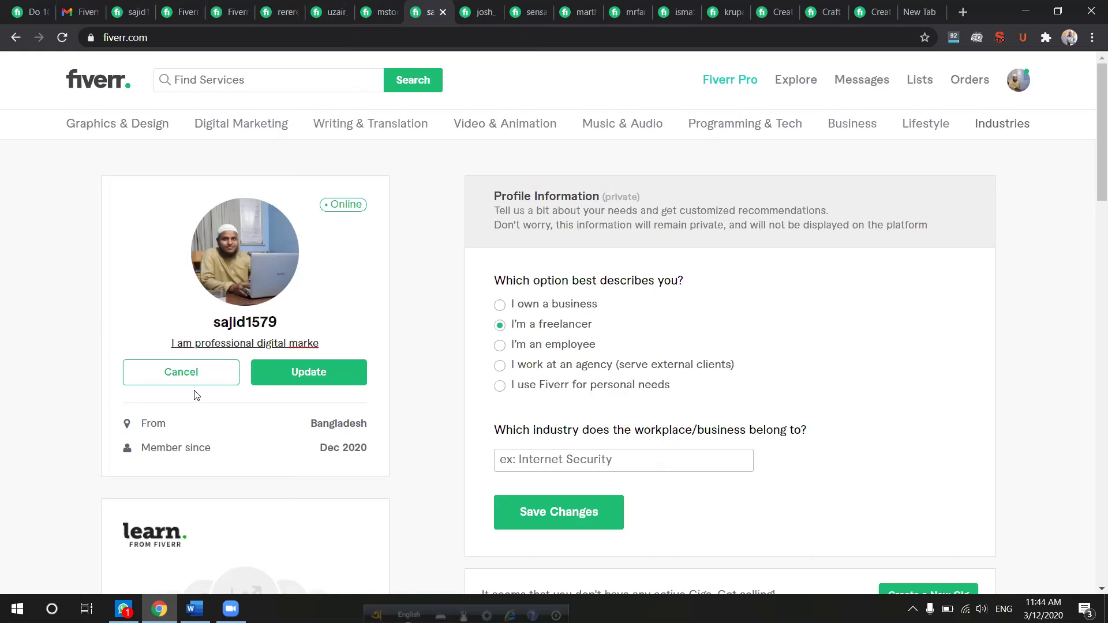
{"action": "type", "text": "ter"}
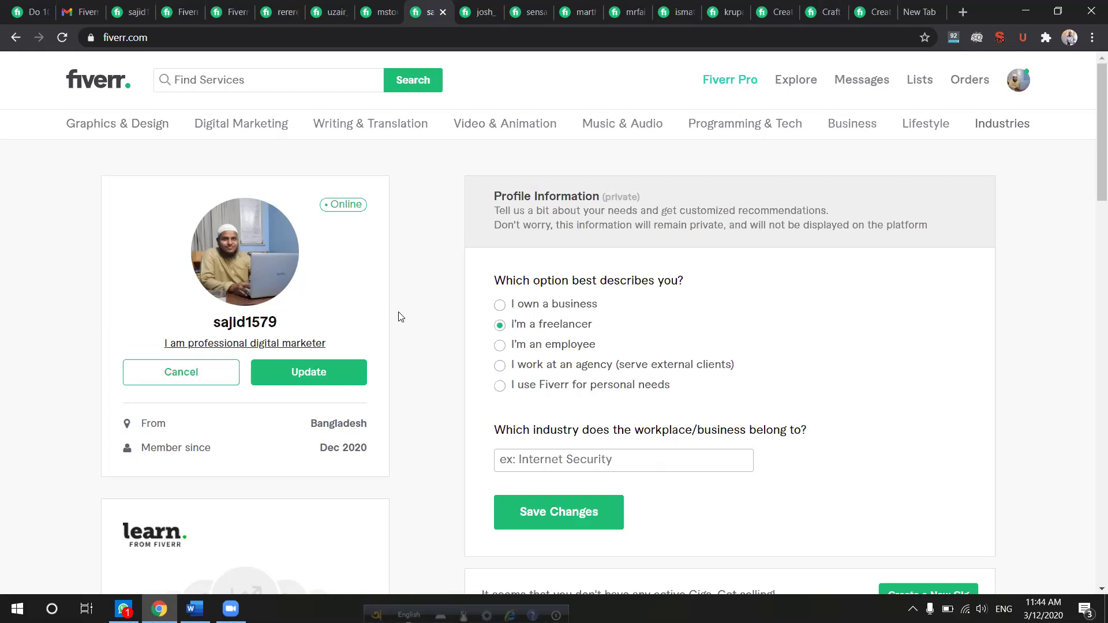
Finish it as '...digital marketing & graphics design expert.', fixing typos, and click Update.
{"action": "key", "text": "BackSpace"}
{"action": "key", "text": "BackSpace"}
{"action": "type", "text": "in"}
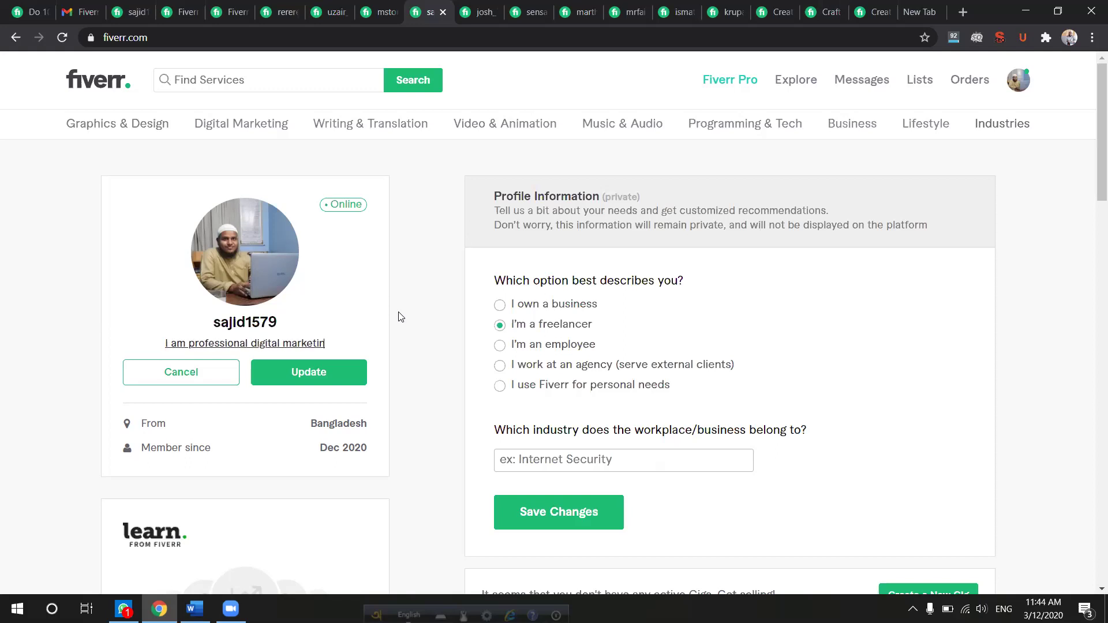
{"action": "type", "text": "g"}
{"action": "type", "text": " 7"}
{"action": "key", "text": "BackSpace"}
{"action": "key", "text": "BackSpace"}
{"action": "type", "text": "& graphics di"}
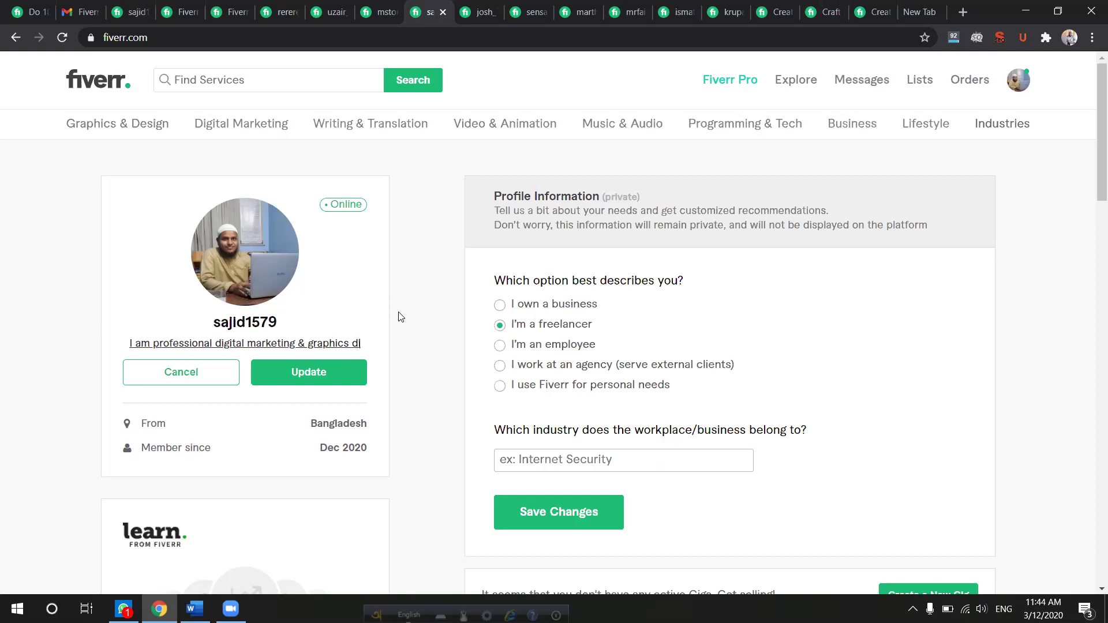
{"action": "type", "text": "s"}
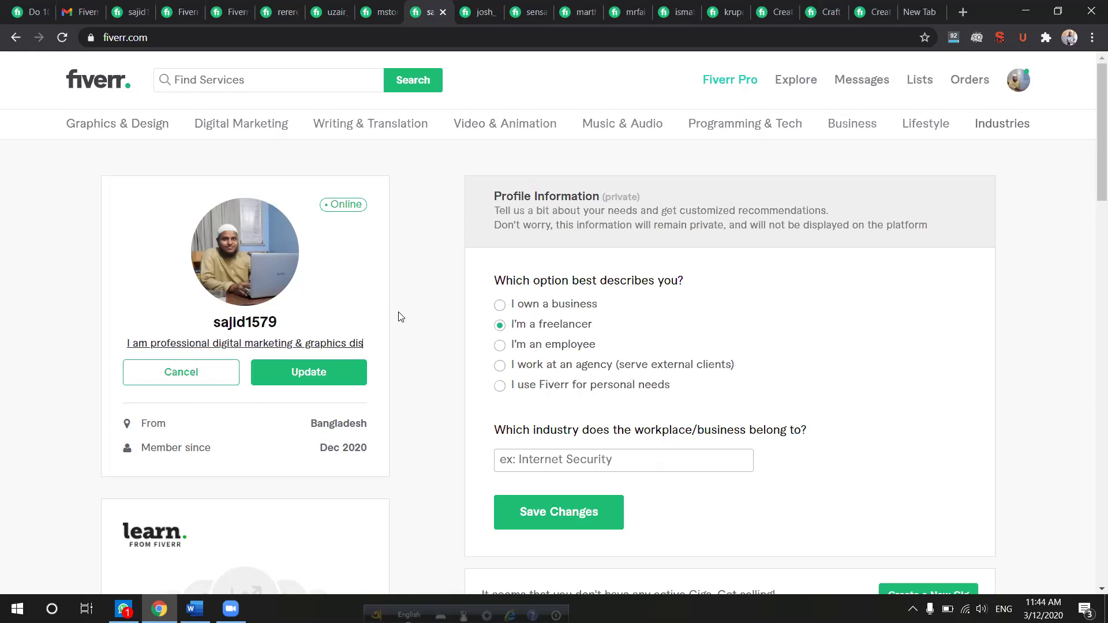
{"action": "type", "text": "ign"}
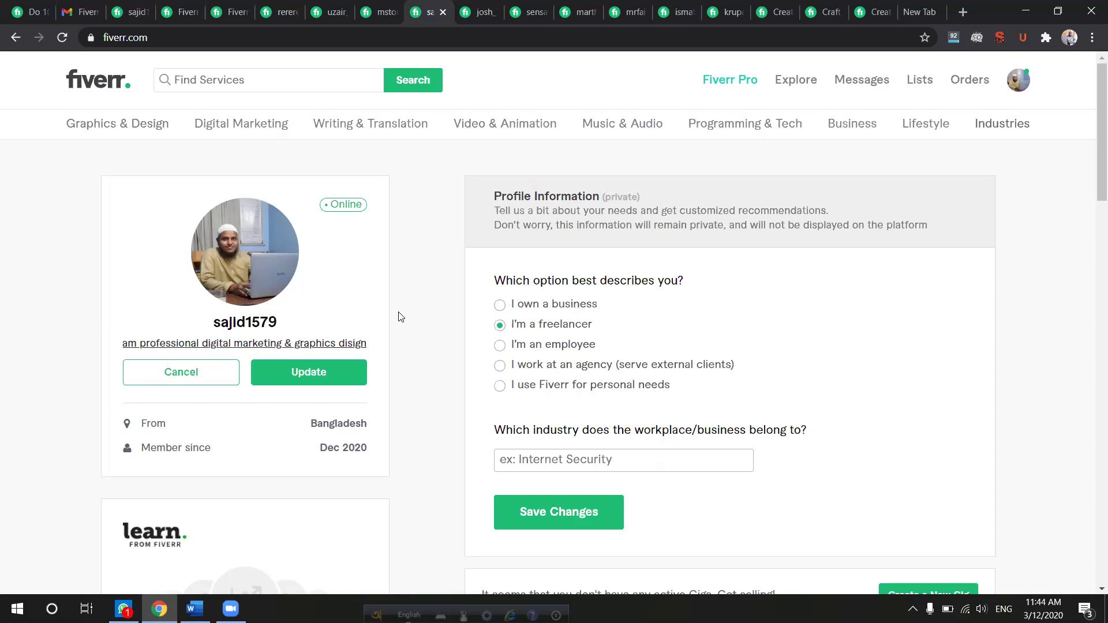
{"action": "type", "text": " e"}
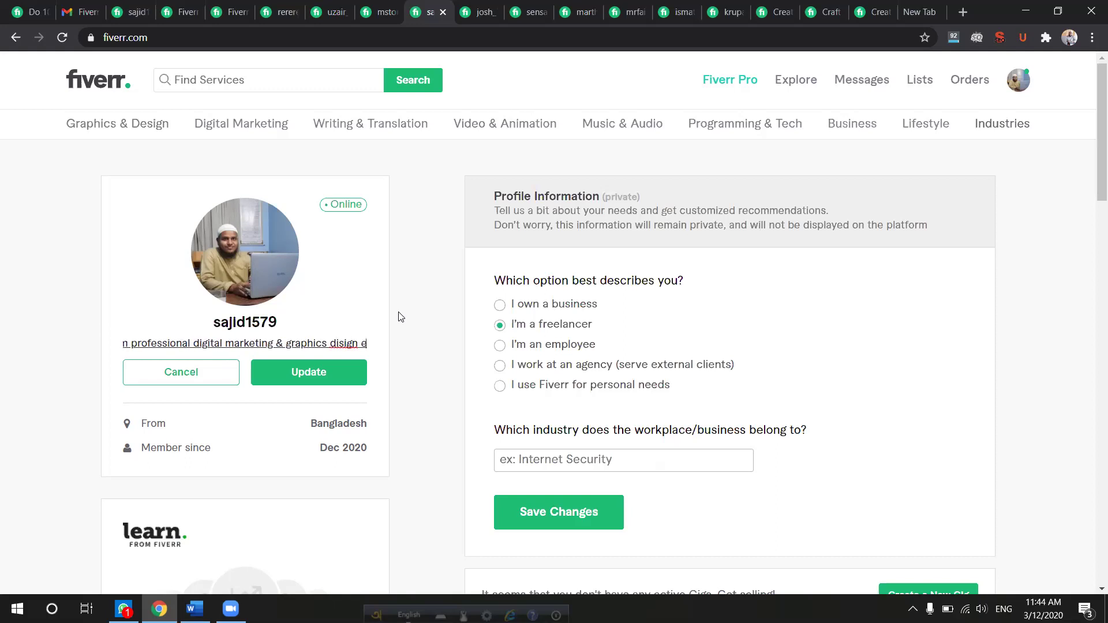
{"action": "type", "text": "xpert"}
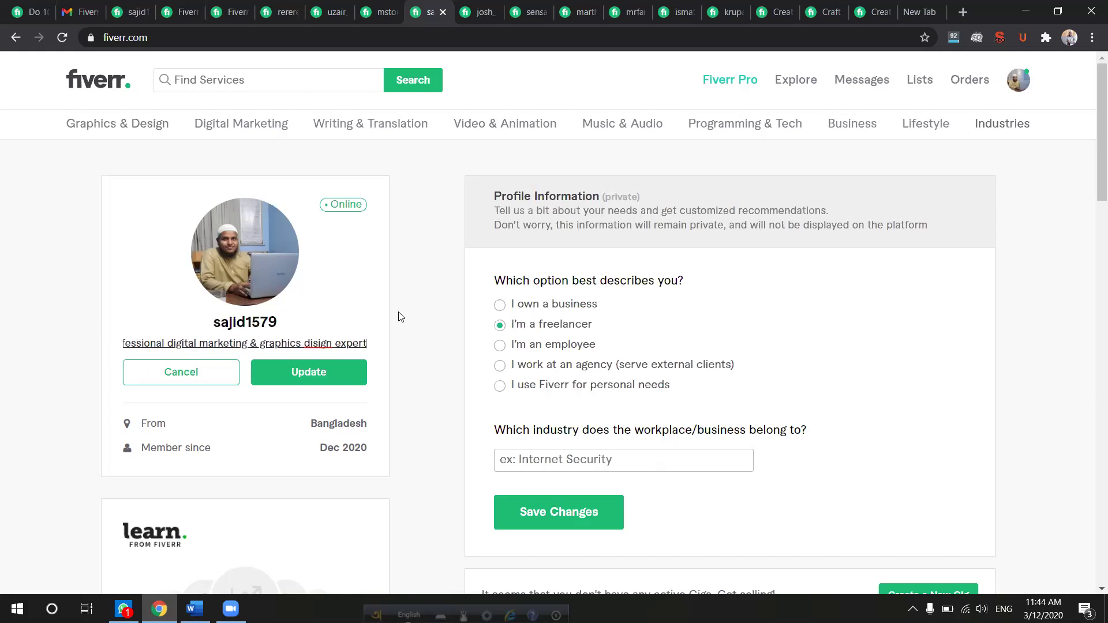
{"action": "type", "text": "."}
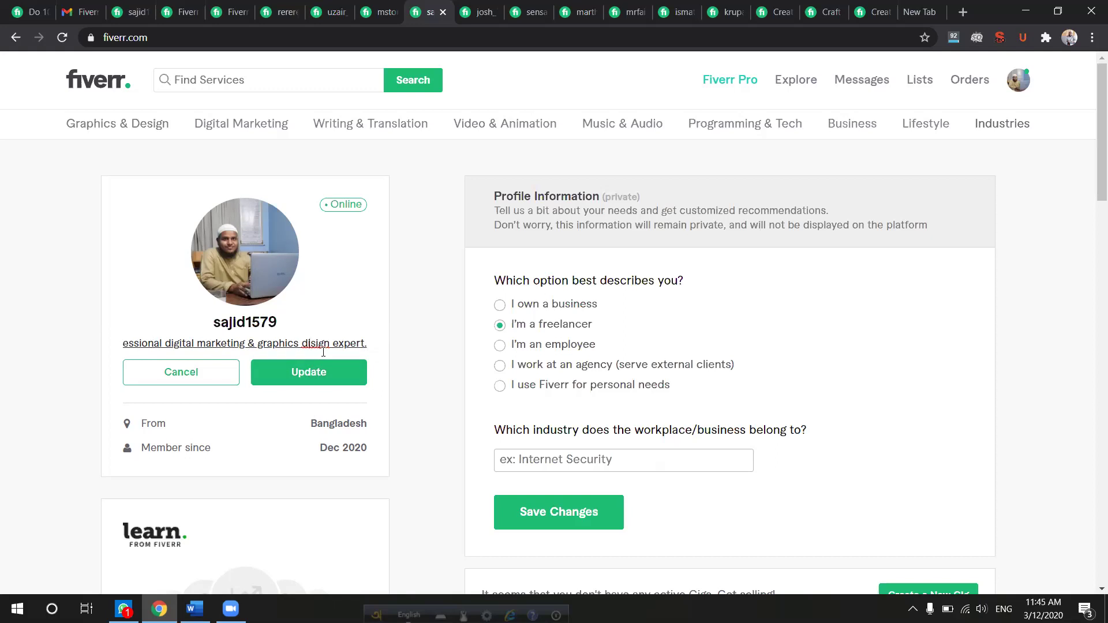
{"action": "key", "text": "BackSpace"}
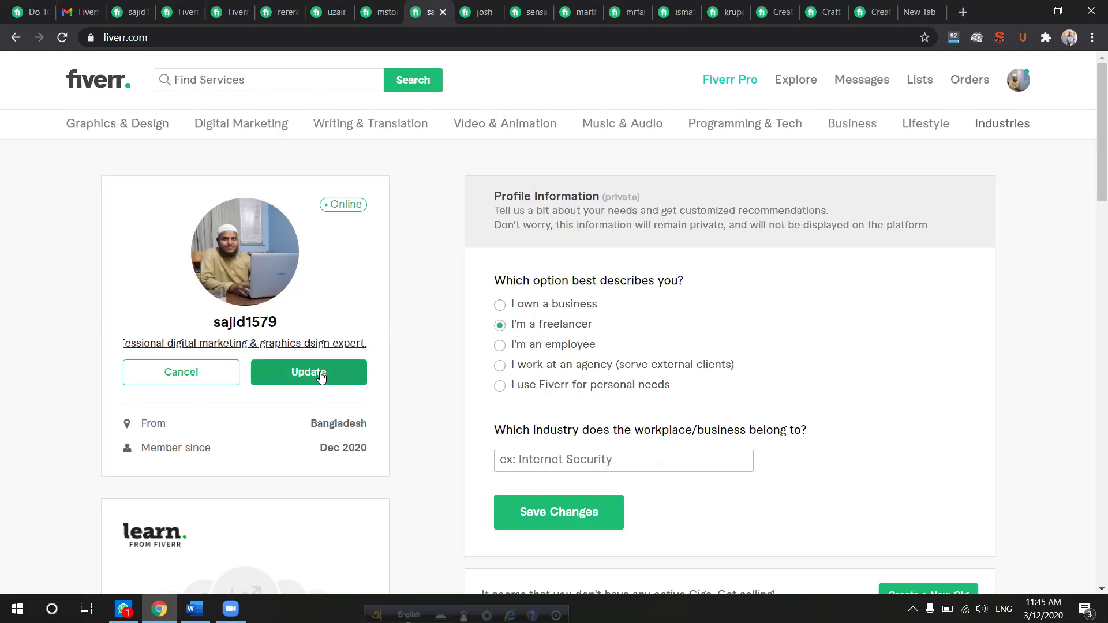
{"action": "type", "text": "e"}
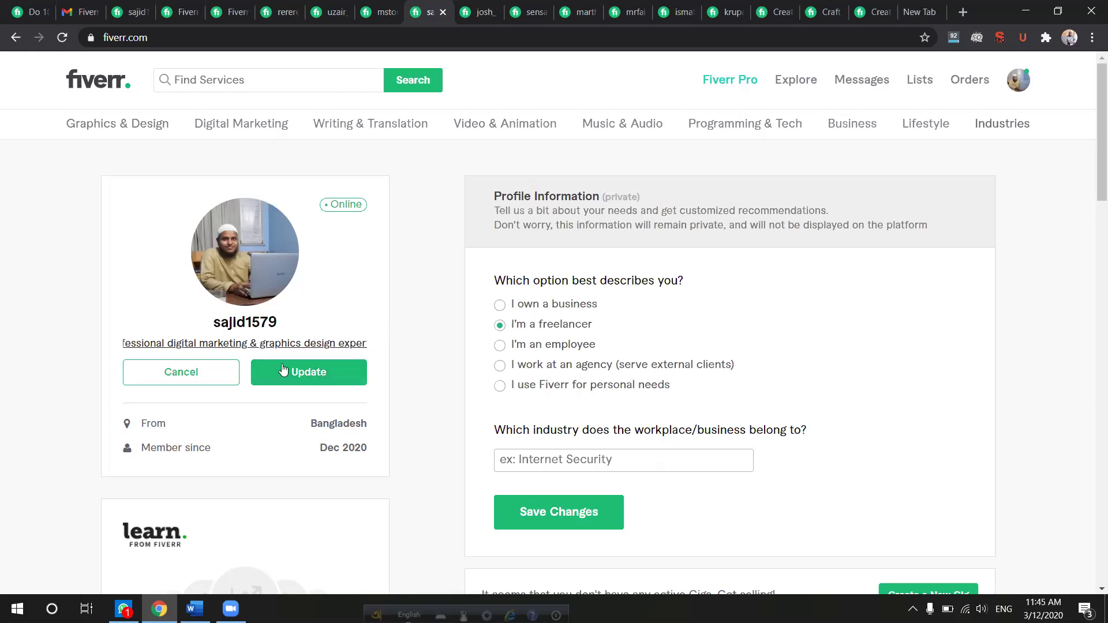
{"action": "left_click", "coordinate": [293, 378]}
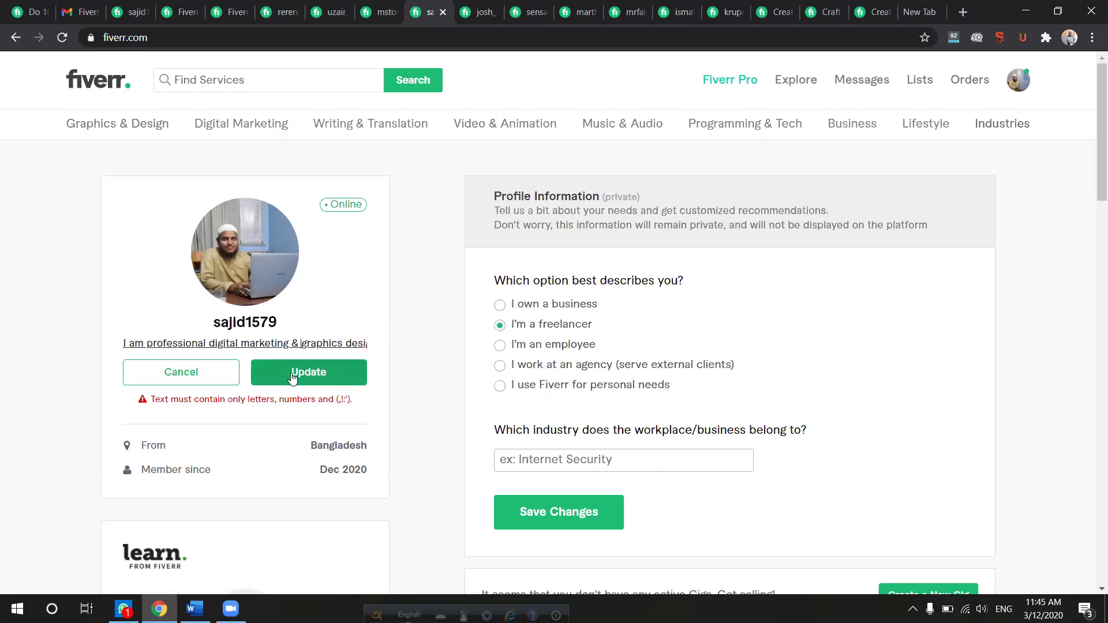
Replace '&' with 'and' in the tagline and resubmit it.
{"action": "left_click", "coordinate": [295, 344]}
{"action": "key", "text": "BackSpace"}
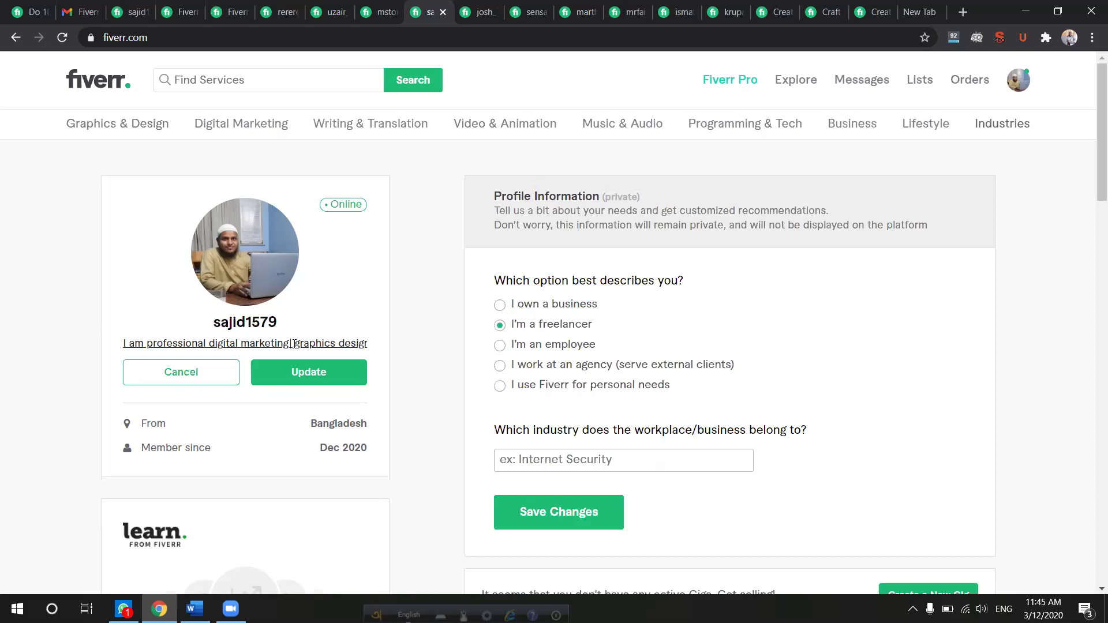
{"action": "type", "text": "and"}
{"action": "left_click", "coordinate": [309, 382]}
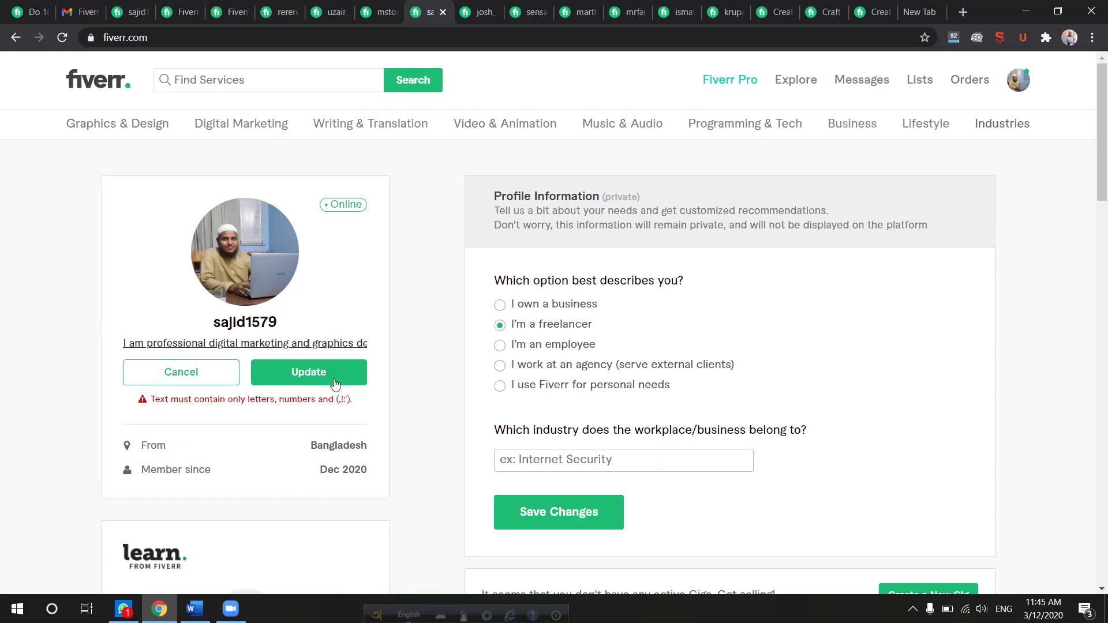
{"action": "scroll", "coordinate": [334, 347], "scroll_direction": "down", "scroll_amount": 3}
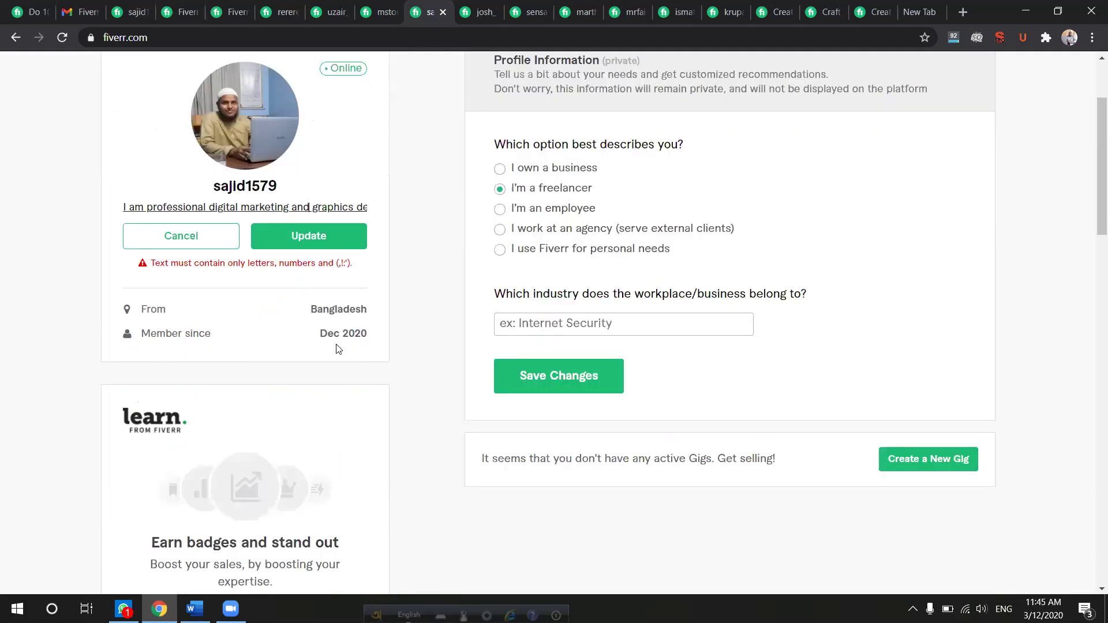
{"action": "scroll", "coordinate": [252, 379], "scroll_direction": "up", "scroll_amount": 3}
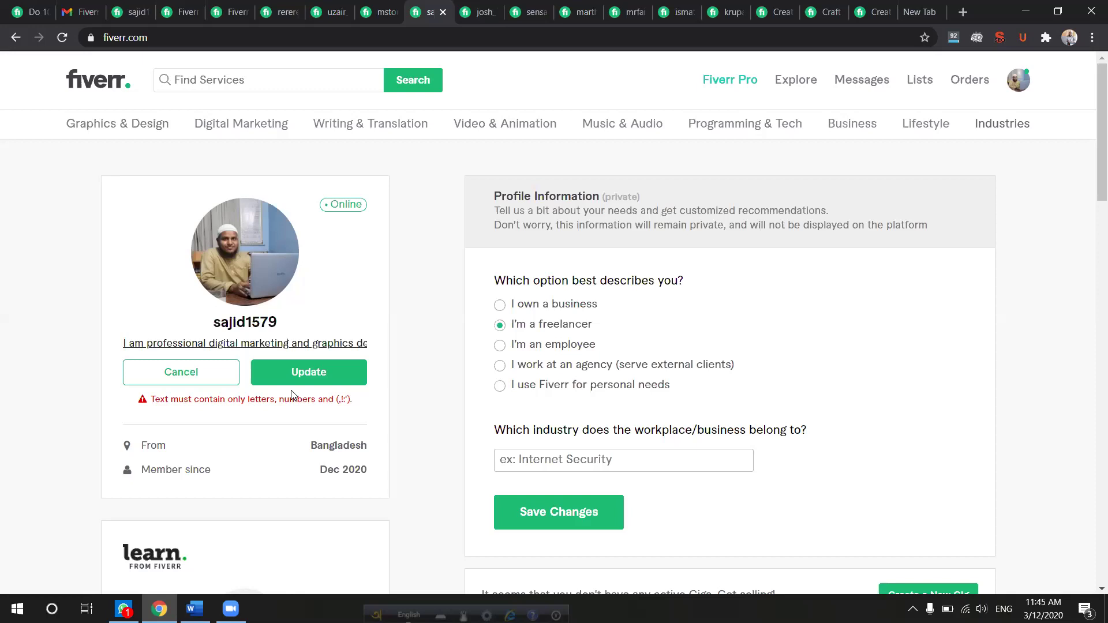
Change 'marketing' to 'marketer' in the tagline.
{"action": "key", "text": "BackSpace"}
{"action": "key", "text": "BackSpace"}
{"action": "key", "text": "BackSpace"}
{"action": "type", "text": "er"}
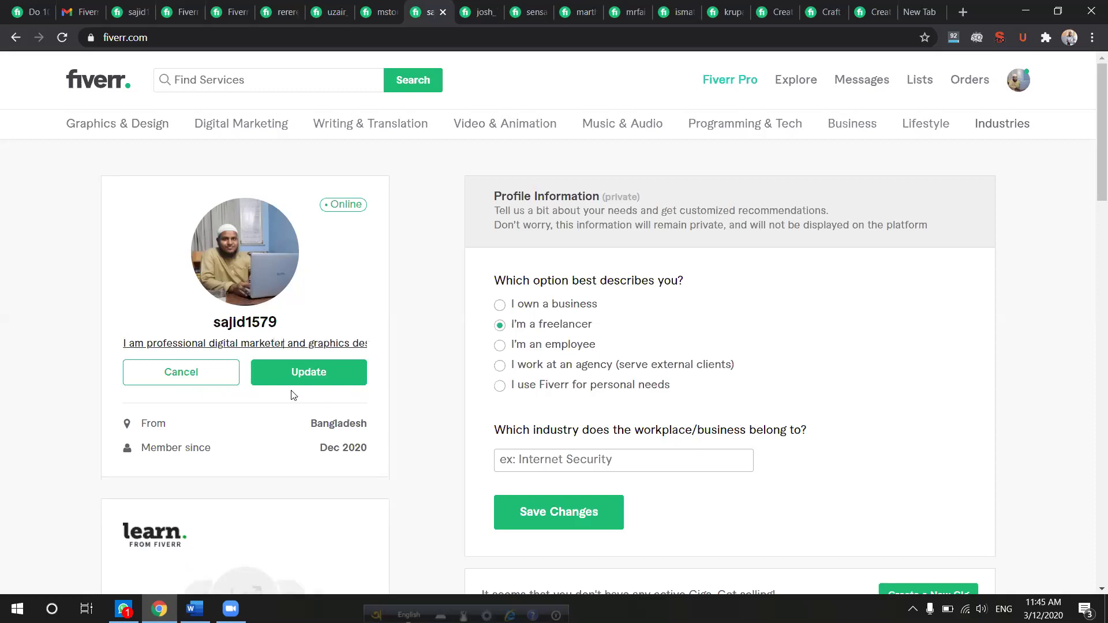
{"action": "left_click_drag", "start_coordinate": [267, 343], "coordinate": [333, 344]}
{"action": "left_click", "coordinate": [359, 344]}
{"action": "left_click", "coordinate": [353, 343]}
{"action": "left_click", "coordinate": [339, 321]}
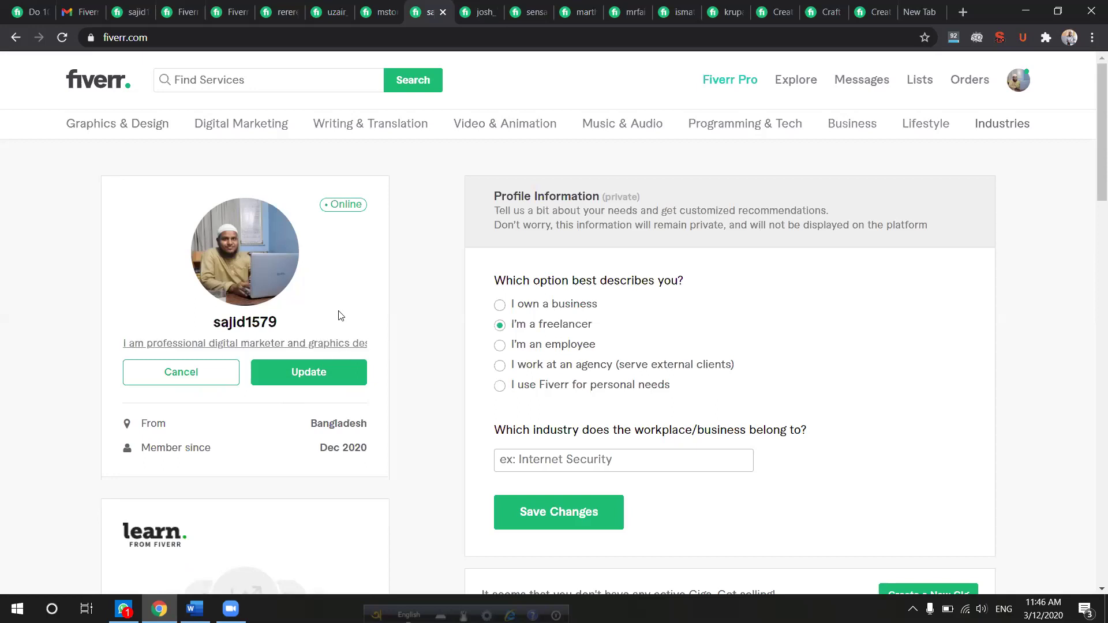
{"action": "left_click", "coordinate": [349, 344]}
{"action": "key", "text": "shift+End"}
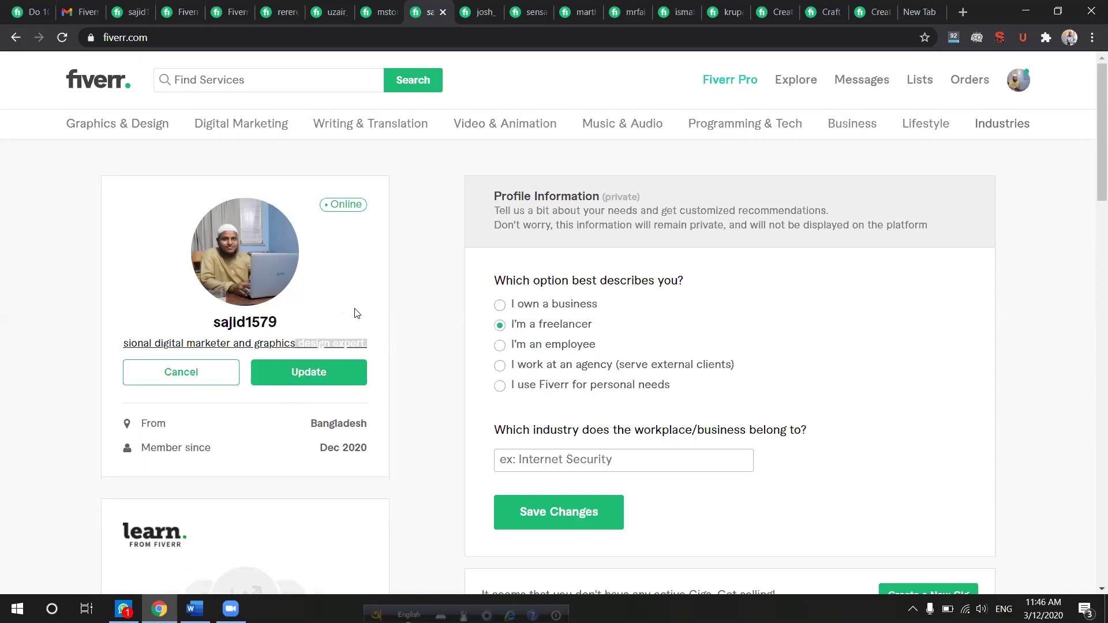
{"action": "left_click", "coordinate": [357, 313]}
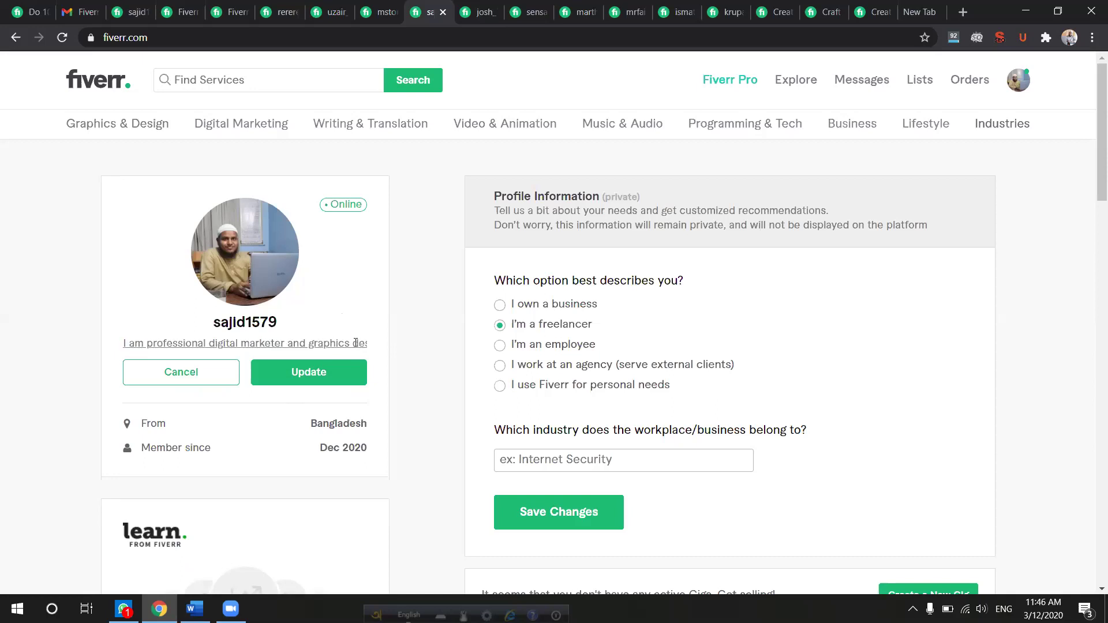
{"action": "left_click", "coordinate": [355, 344]}
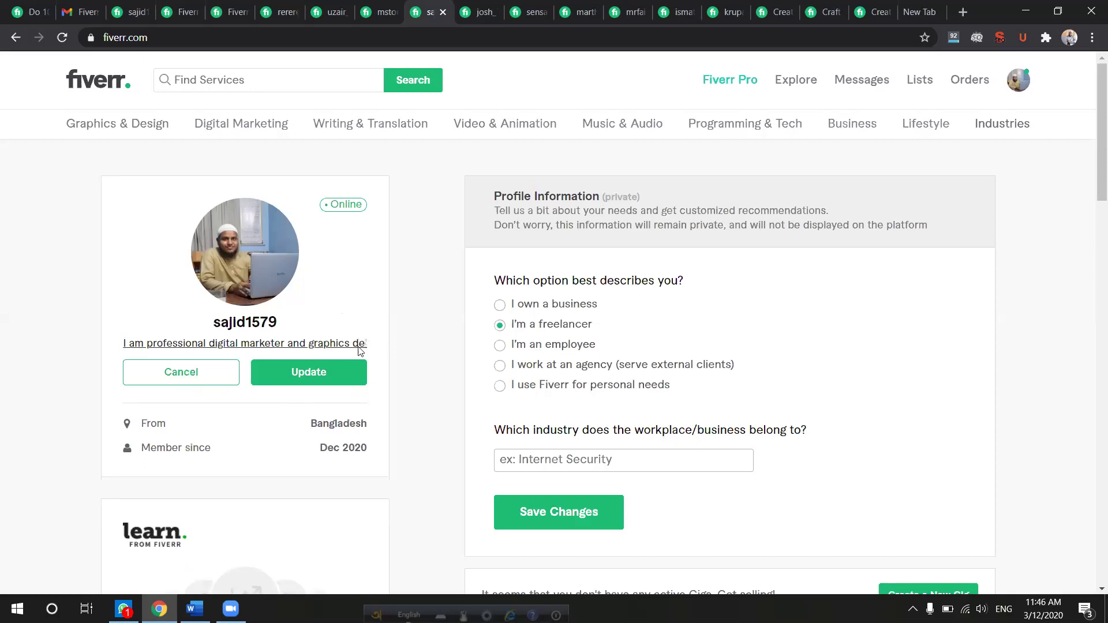
Change 'design' to 'designer' and try saving the tagline again.
{"action": "left_click_drag", "start_coordinate": [354, 344], "coordinate": [394, 349]}
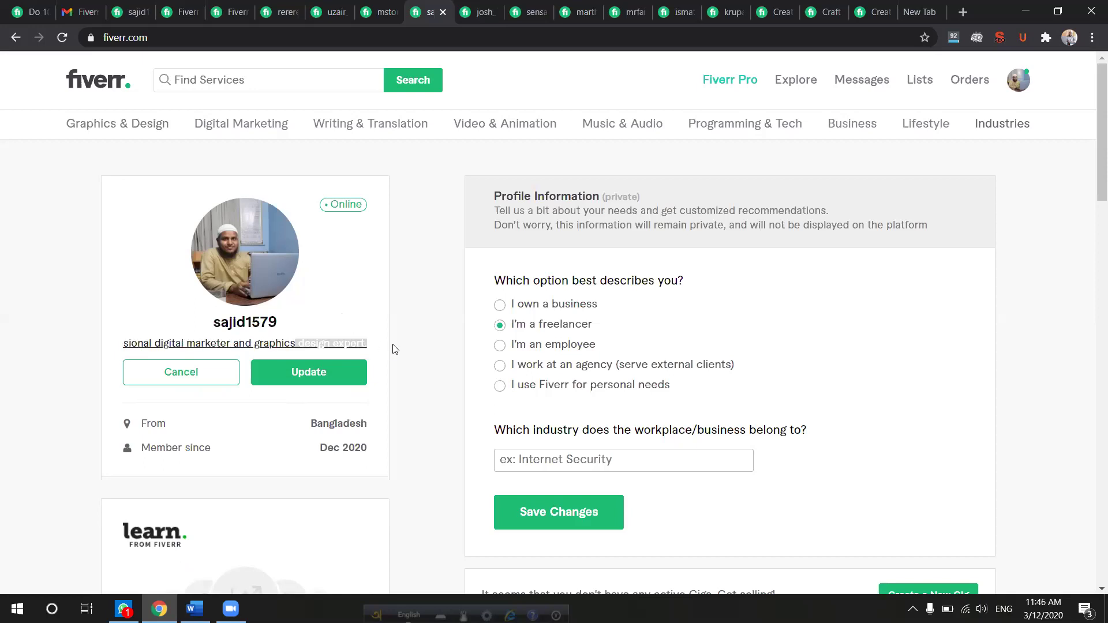
{"action": "left_click", "coordinate": [334, 340]}
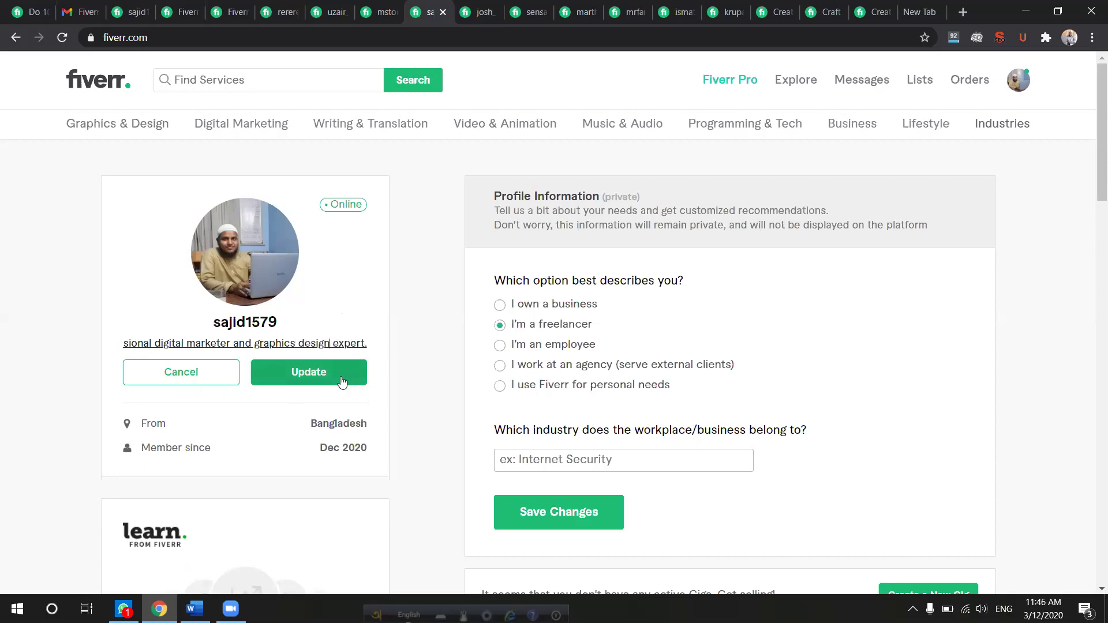
{"action": "type", "text": "er"}
{"action": "left_click_drag", "start_coordinate": [365, 349], "coordinate": [369, 345]}
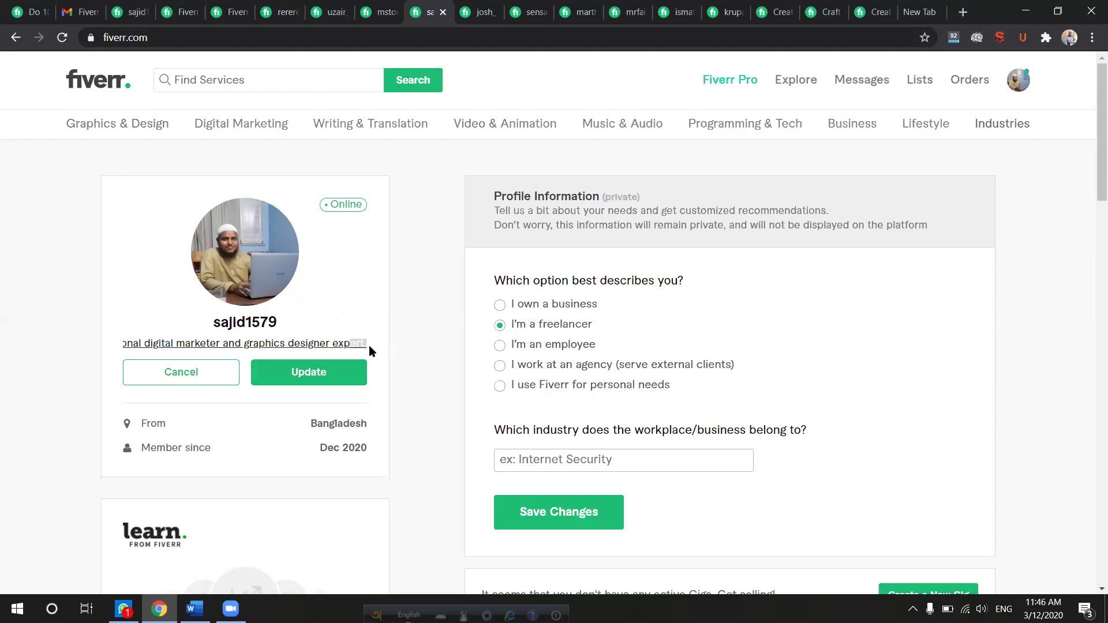
{"action": "left_click", "coordinate": [340, 381]}
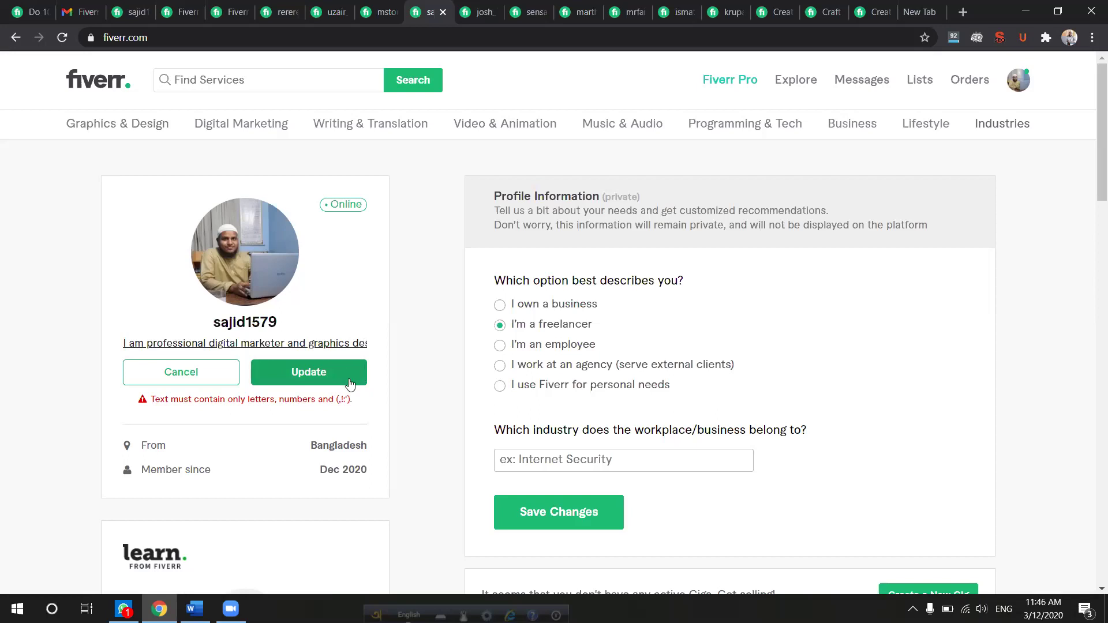
Replace 'designer expert.' with 'designer expert' without the period and save the tagline.
{"action": "left_click", "coordinate": [368, 342]}
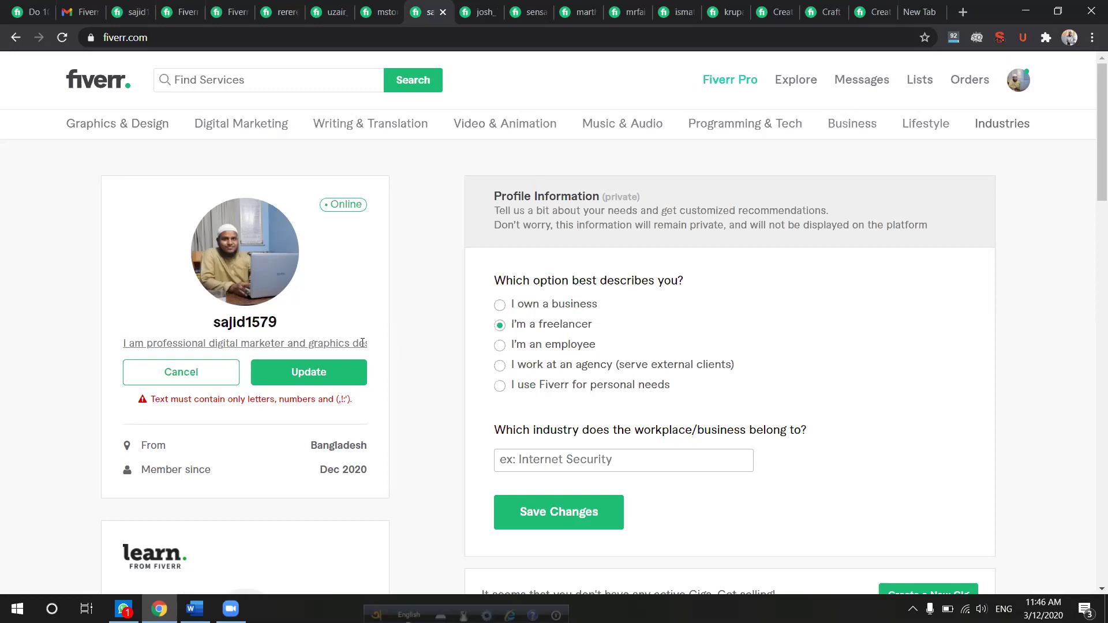
{"action": "left_click_drag", "start_coordinate": [363, 343], "coordinate": [396, 346]}
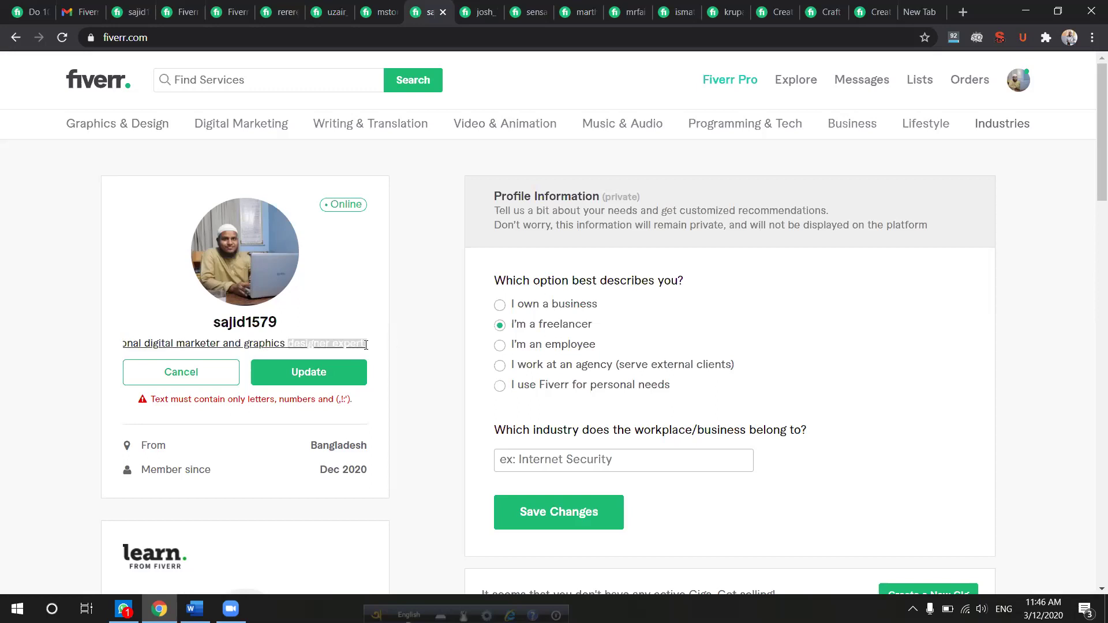
{"action": "left_click", "coordinate": [366, 347]}
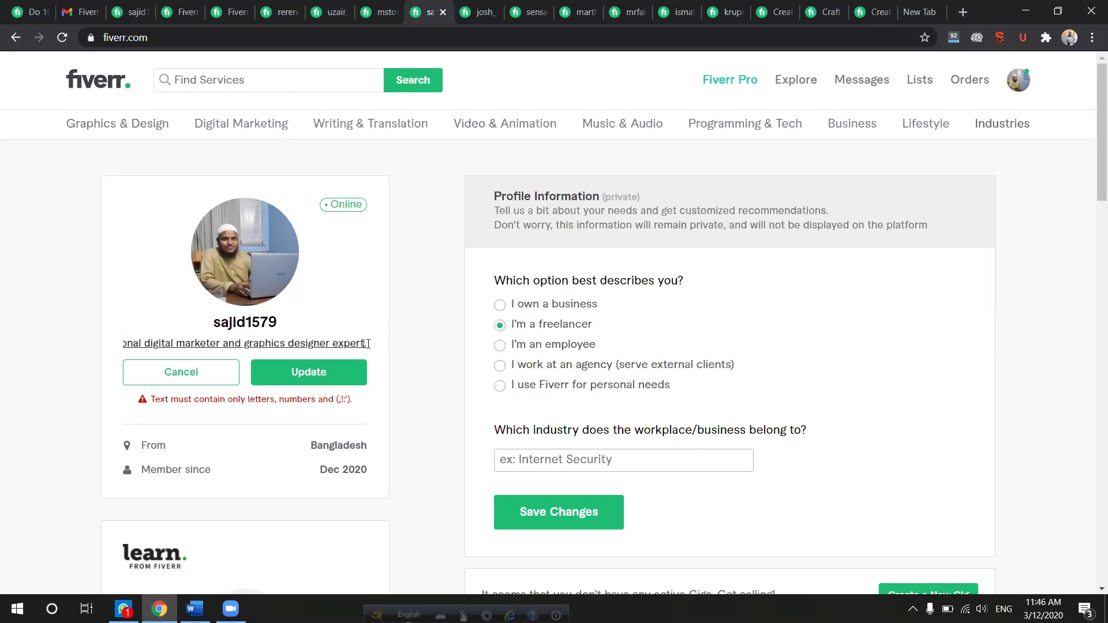
{"action": "key", "text": "Home"}
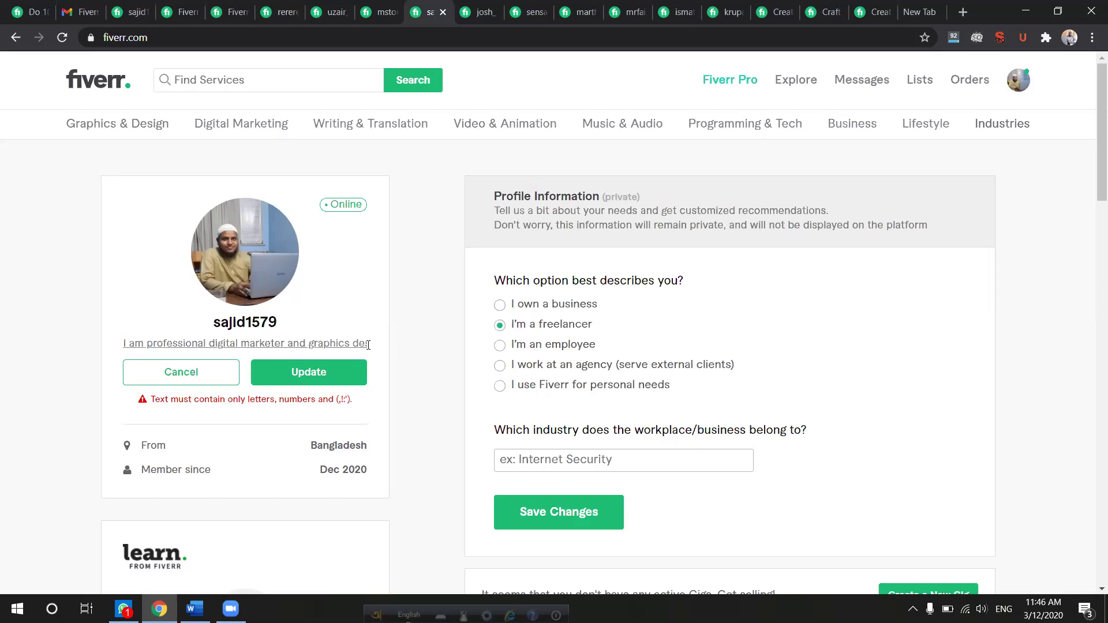
{"action": "left_click_drag", "start_coordinate": [346, 344], "coordinate": [383, 349]}
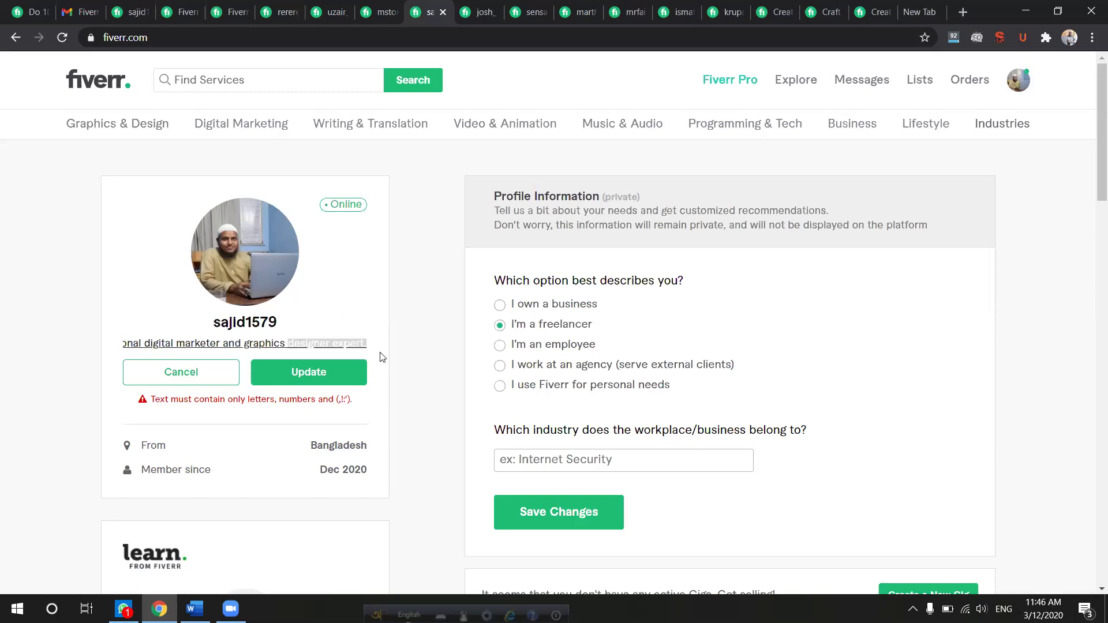
{"action": "key", "text": "BackSpace"}
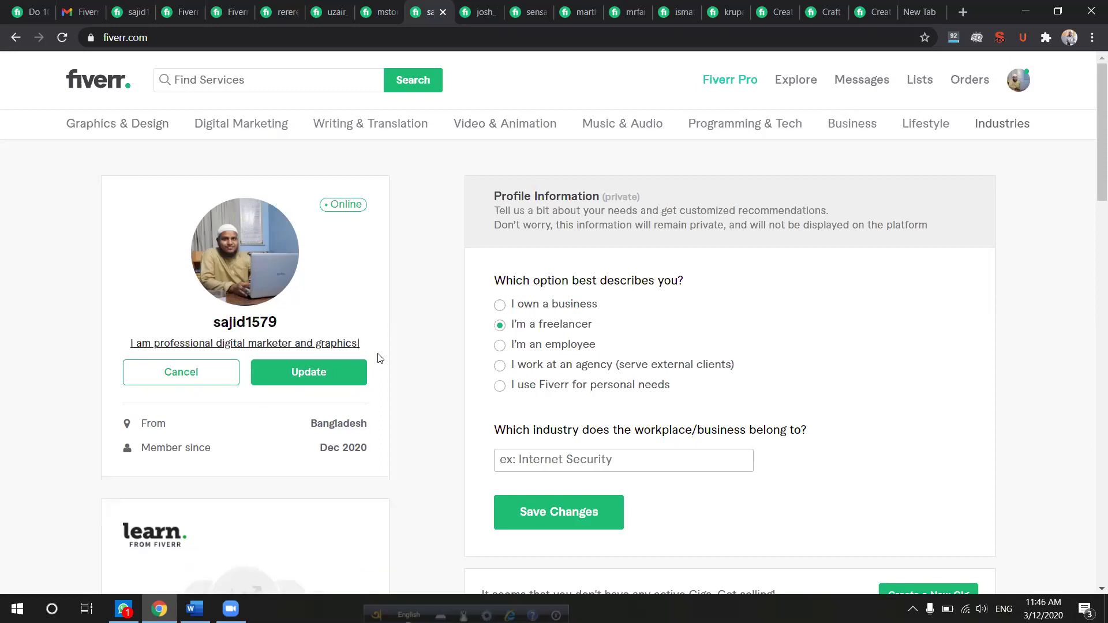
{"action": "type", "text": "d"}
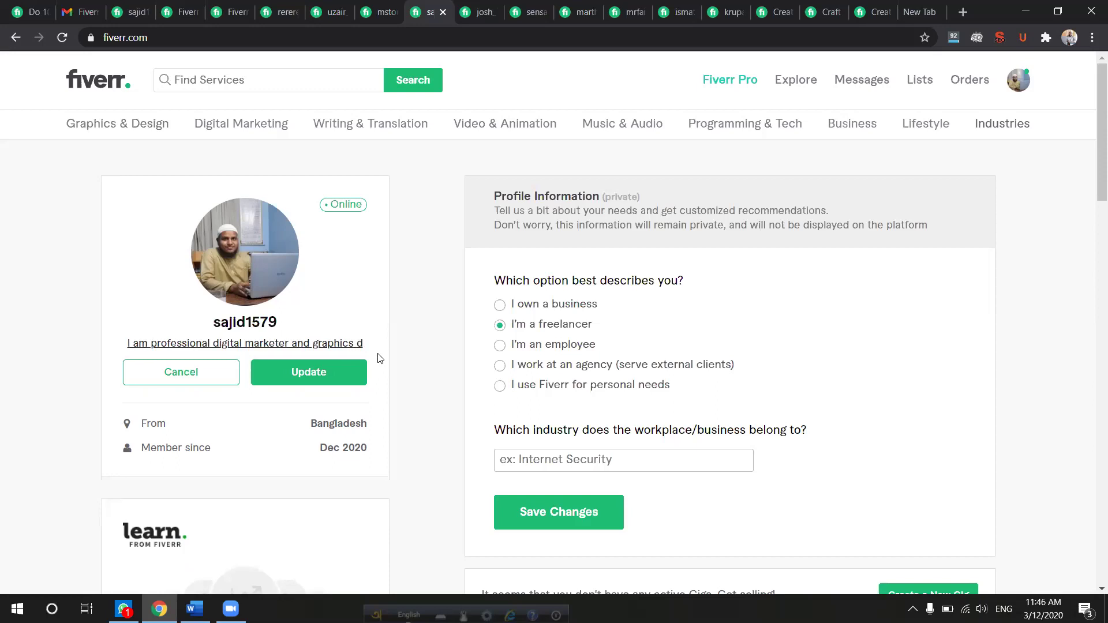
{"action": "type", "text": "esi"}
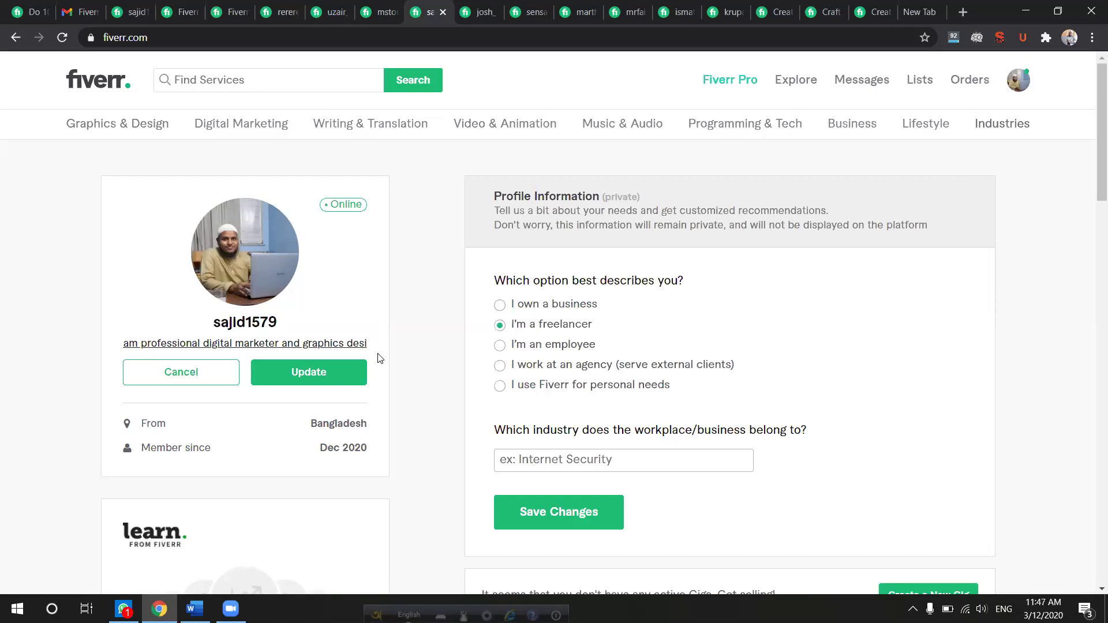
{"action": "type", "text": "gner"}
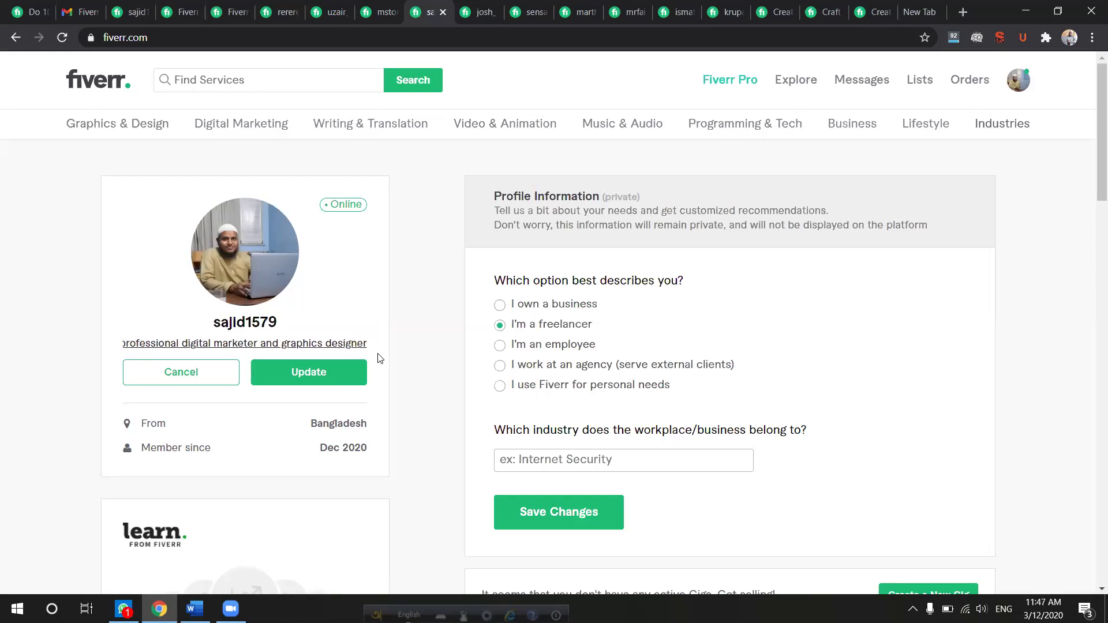
{"action": "type", "text": " ex"}
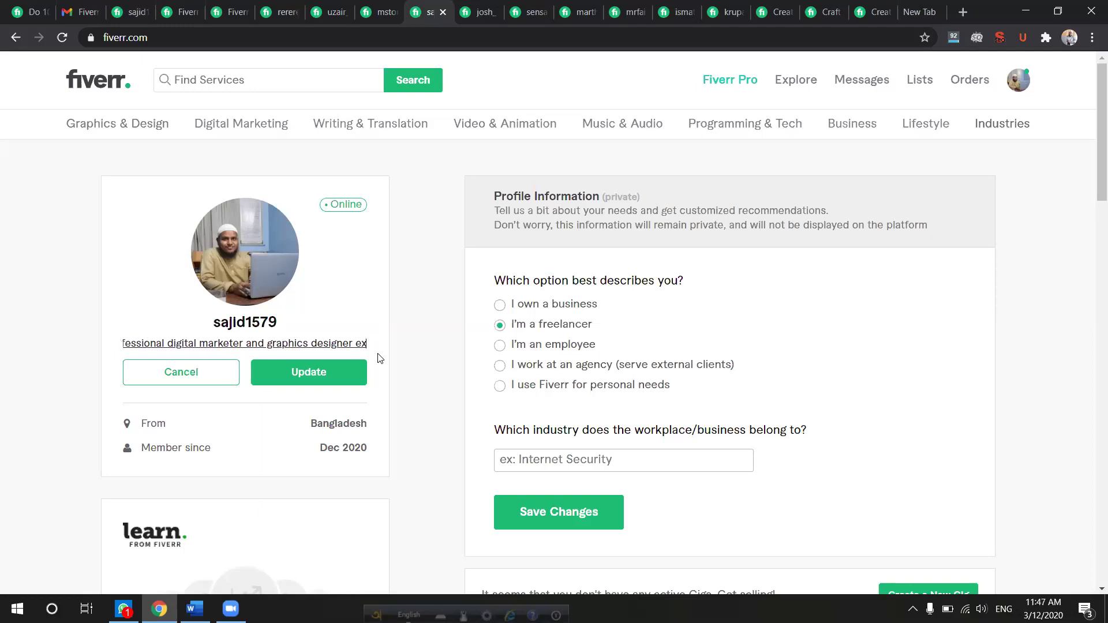
{"action": "type", "text": "pert"}
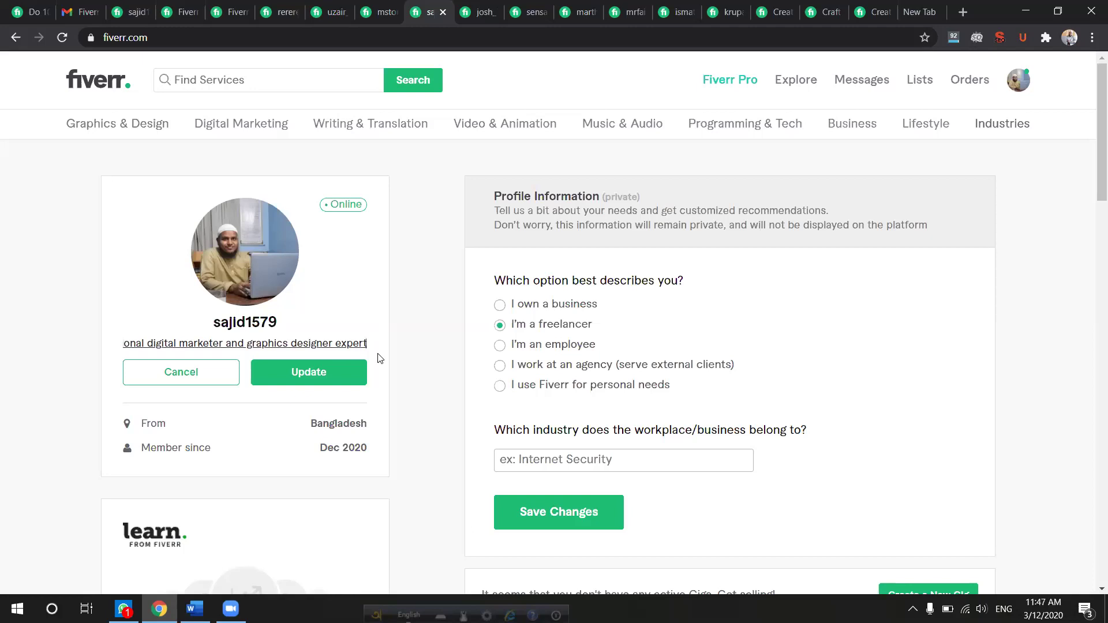
{"action": "left_click", "coordinate": [346, 373]}
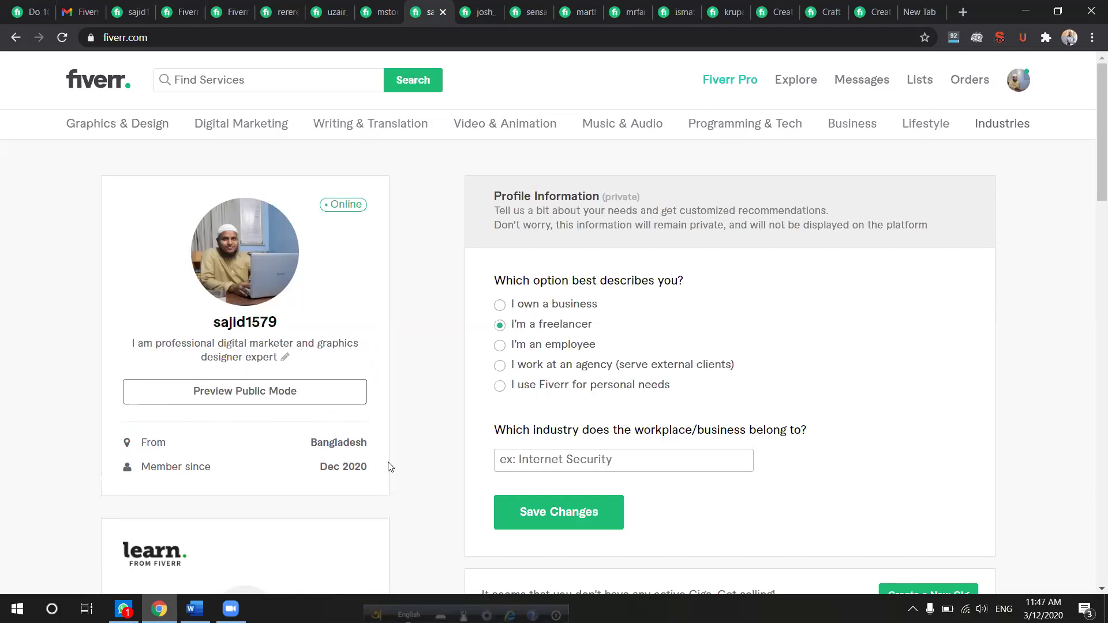
Open the empty Description editor further down the profile page.
{"action": "scroll", "coordinate": [391, 467], "scroll_direction": "down", "scroll_amount": 3}
{"action": "scroll", "coordinate": [390, 467], "scroll_direction": "down", "scroll_amount": 5}
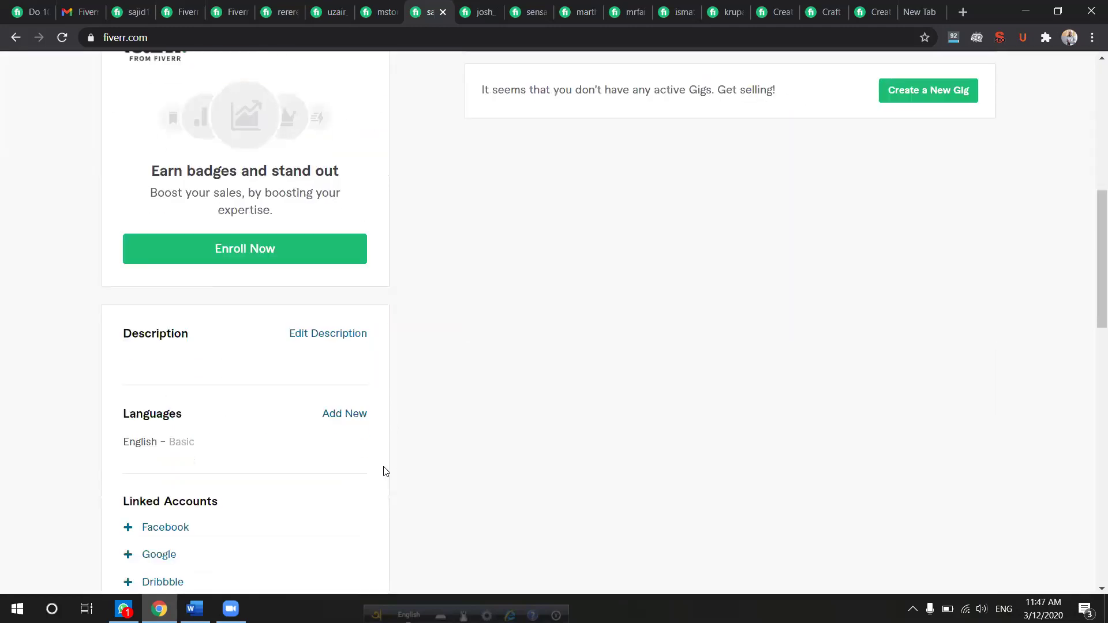
{"action": "scroll", "coordinate": [385, 477], "scroll_direction": "down", "scroll_amount": 1}
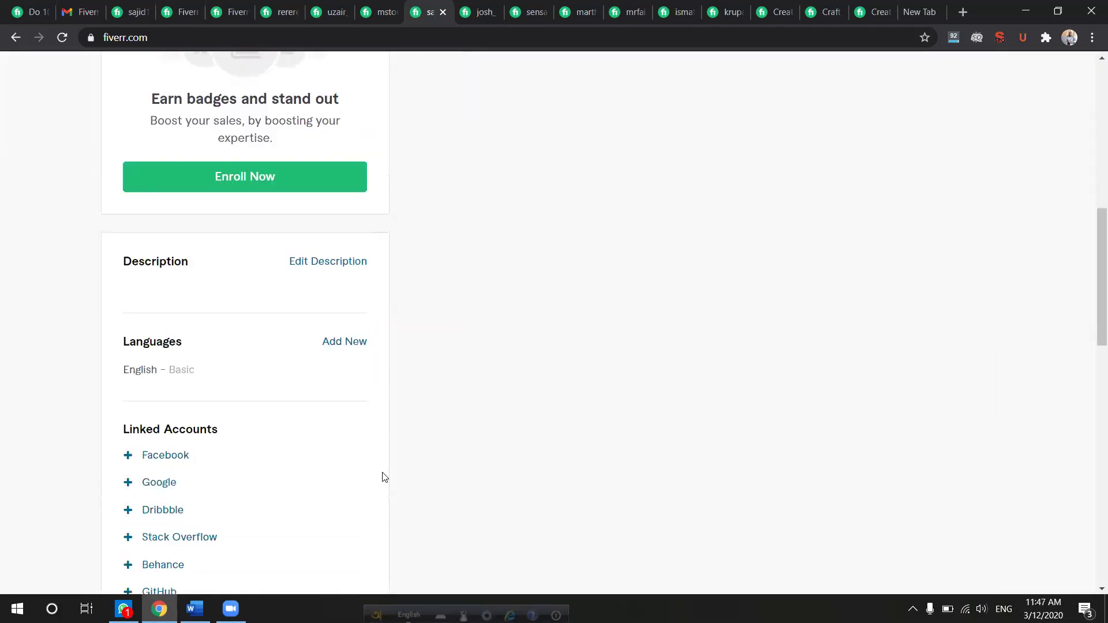
{"action": "left_click", "coordinate": [322, 263]}
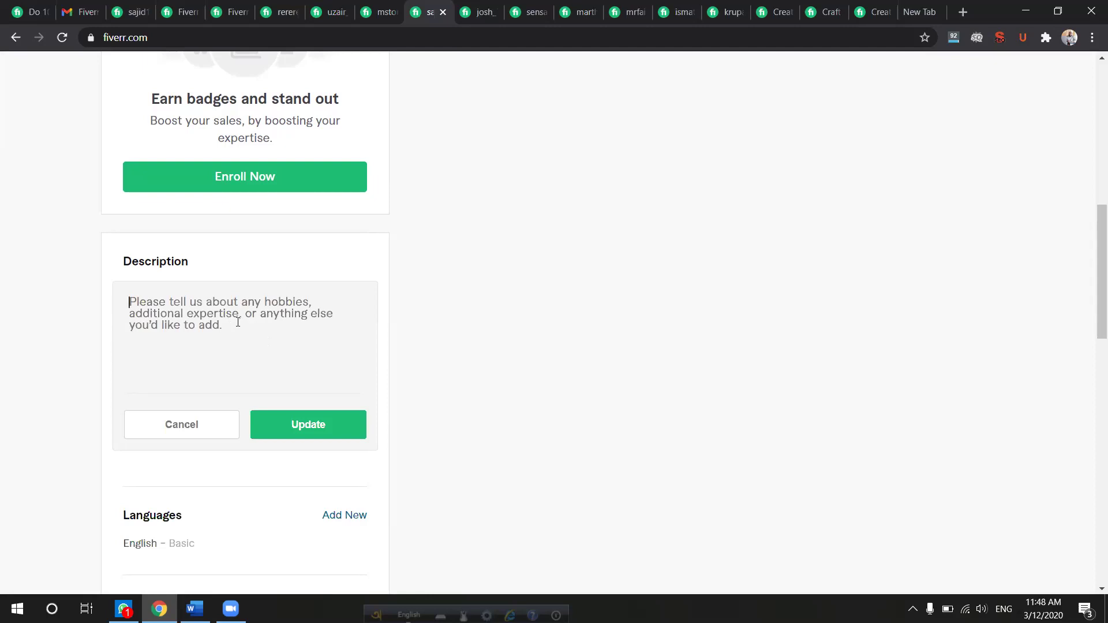
Return to the top of the profile and switch to the Fiverr help page tab.
{"action": "scroll", "coordinate": [341, 404], "scroll_direction": "down", "scroll_amount": 2}
{"action": "scroll", "coordinate": [283, 350], "scroll_direction": "up", "scroll_amount": 2}
{"action": "scroll", "coordinate": [337, 299], "scroll_direction": "up", "scroll_amount": 4}
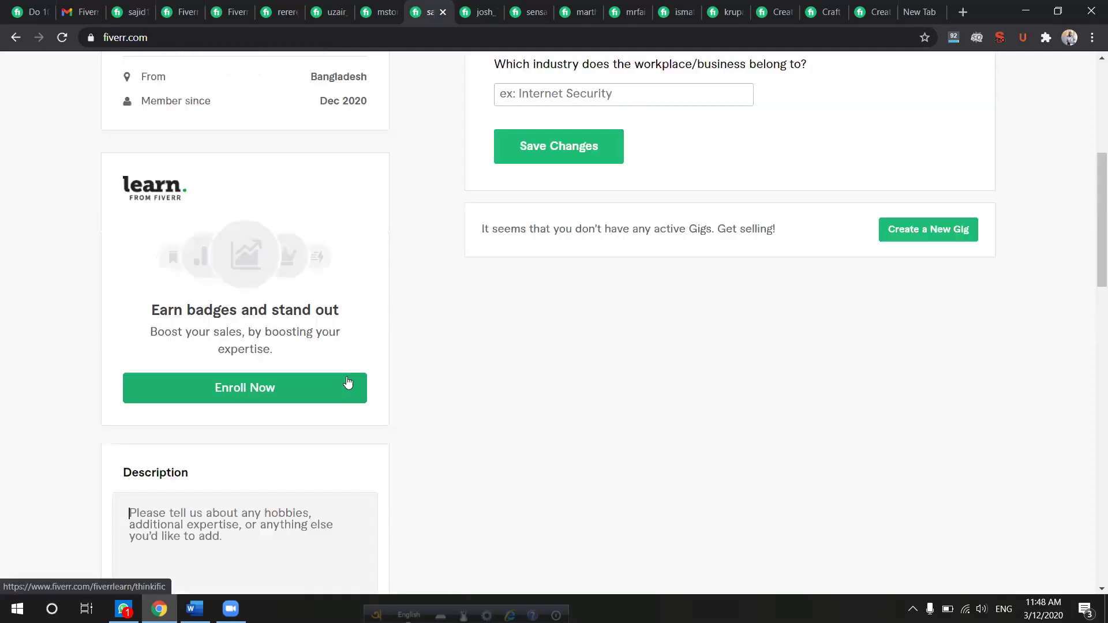
{"action": "scroll", "coordinate": [393, 144], "scroll_direction": "up", "scroll_amount": 6}
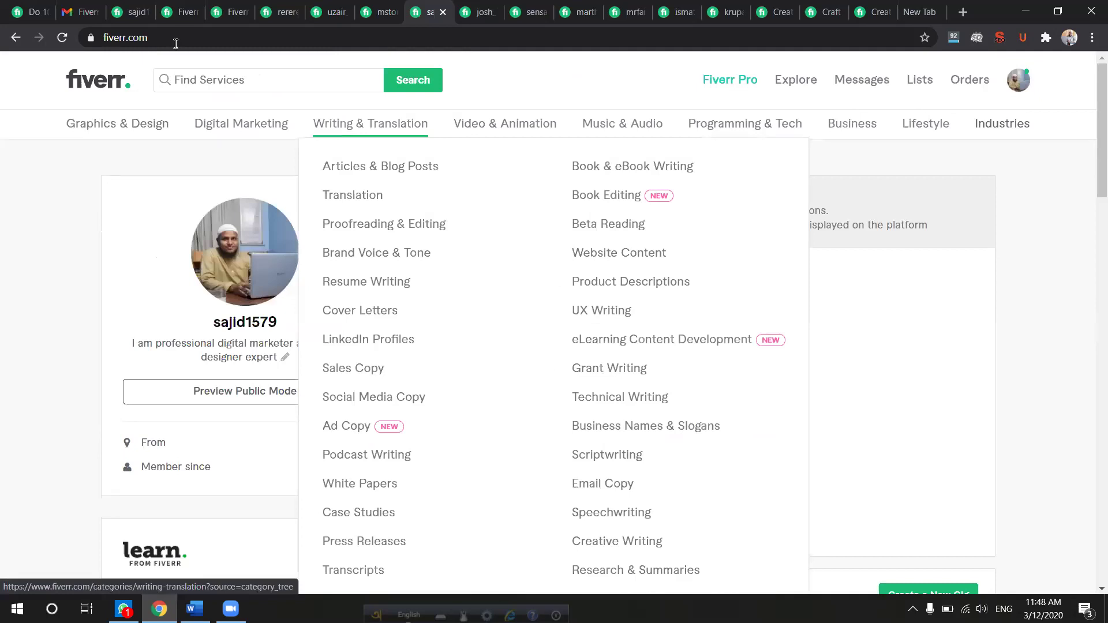
{"action": "scroll", "coordinate": [245, 248], "scroll_direction": "down", "scroll_amount": 1}
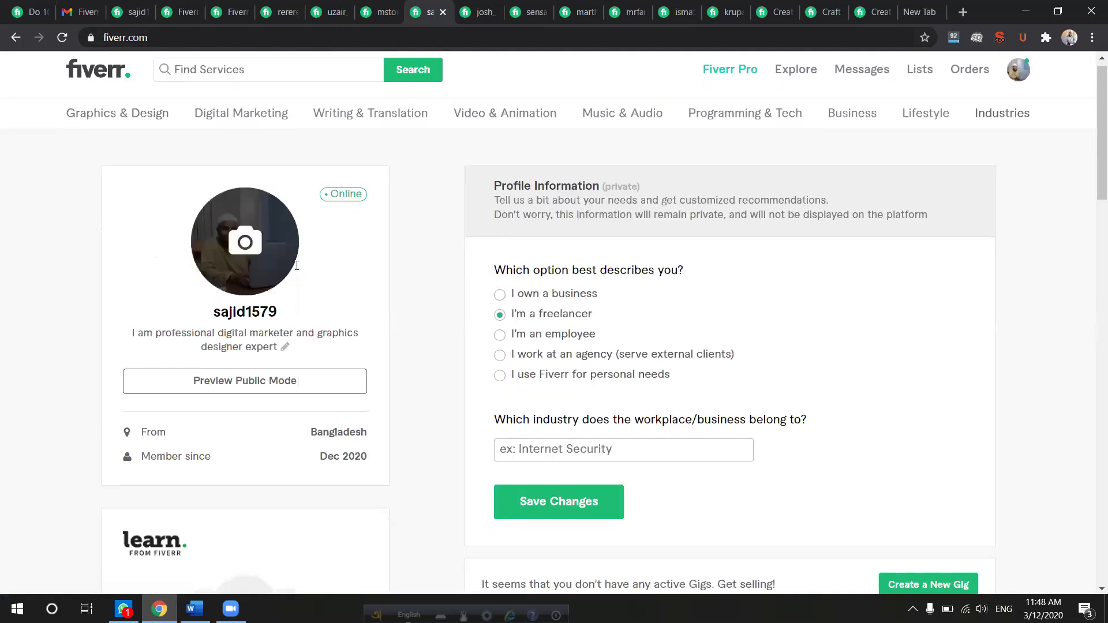
{"action": "left_click", "coordinate": [183, 12]}
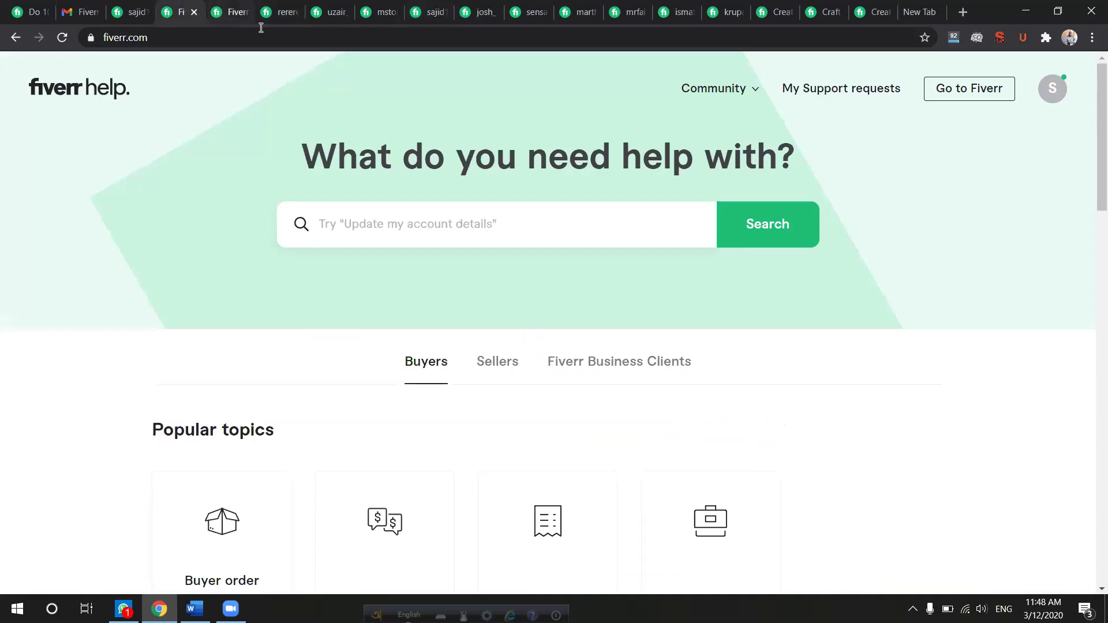
{"action": "key", "text": "ctrl+Tab"}
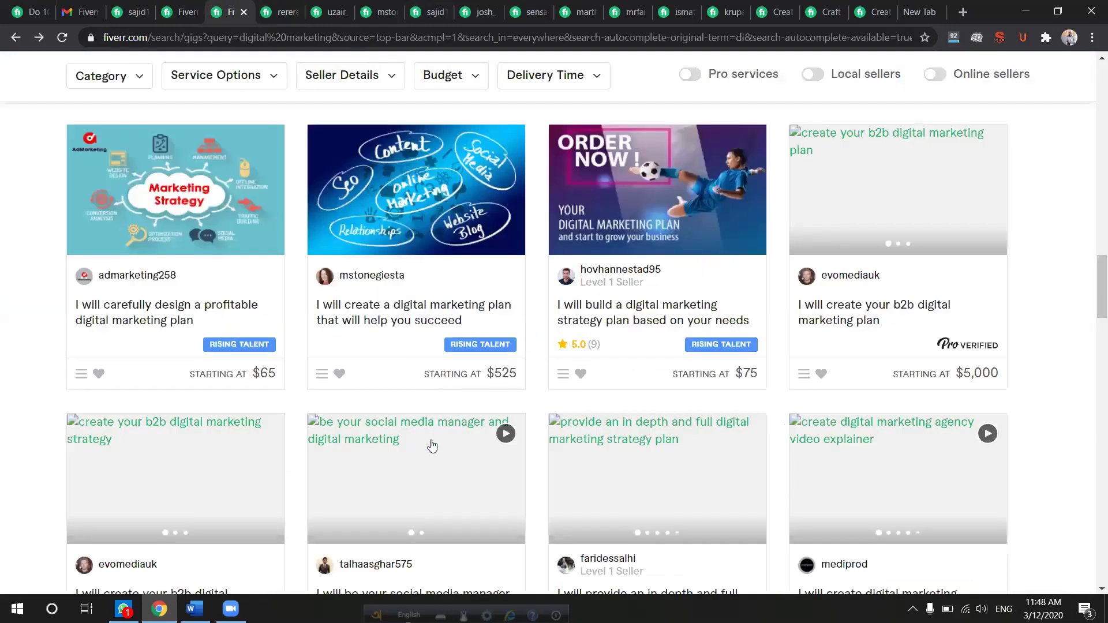
{"action": "scroll", "coordinate": [433, 450], "scroll_direction": "down", "scroll_amount": 8}
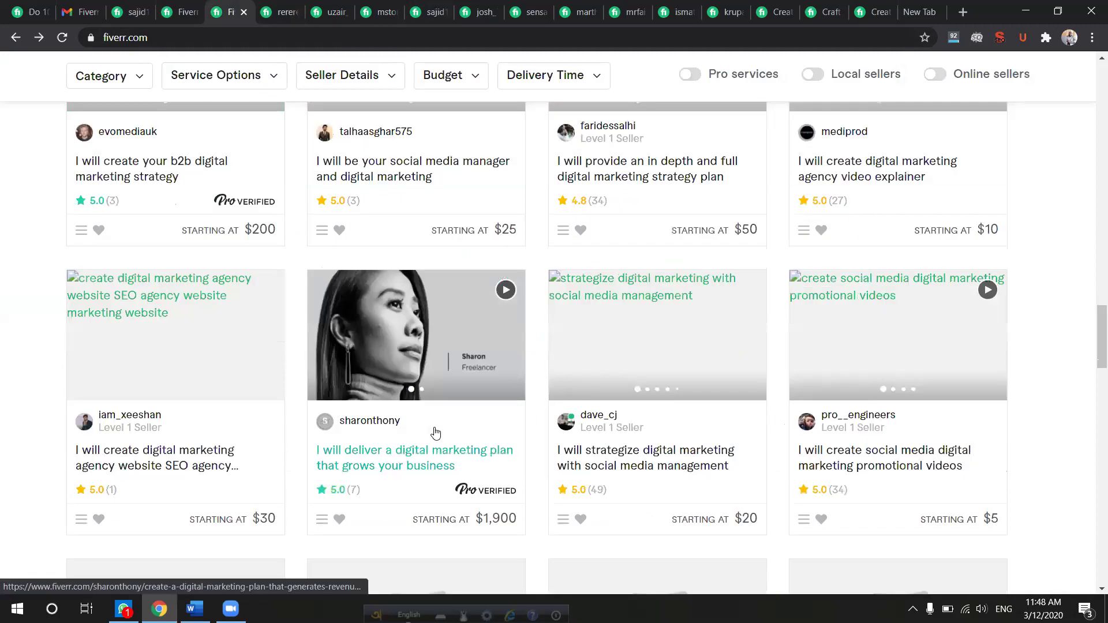
{"action": "scroll", "coordinate": [436, 433], "scroll_direction": "up", "scroll_amount": 5}
{"action": "scroll", "coordinate": [437, 432], "scroll_direction": "up", "scroll_amount": 6}
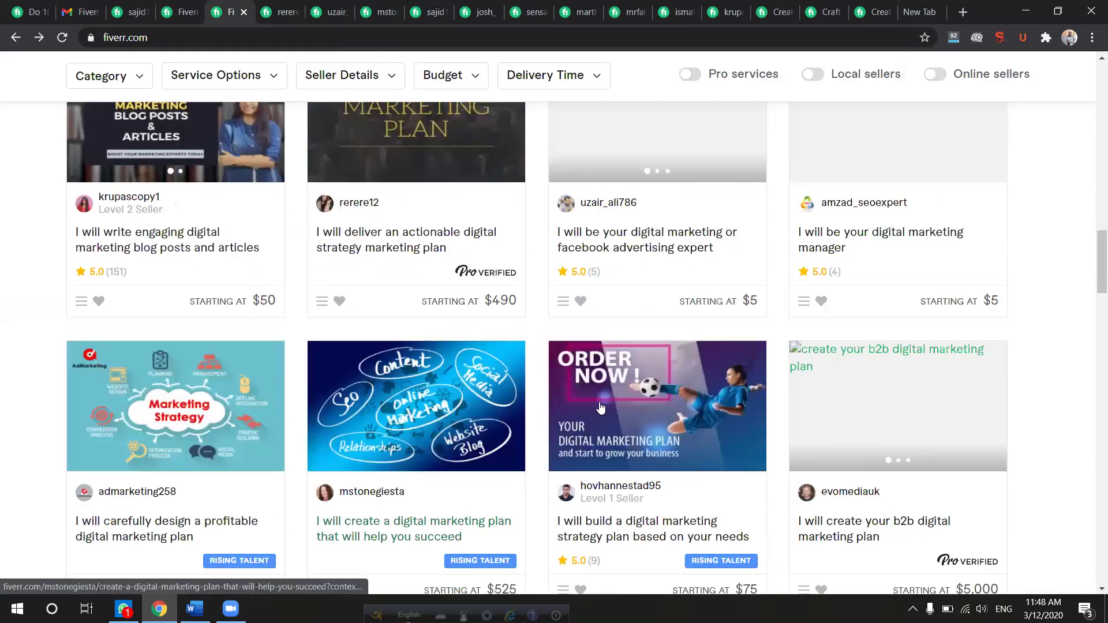
{"action": "scroll", "coordinate": [643, 390], "scroll_direction": "up", "scroll_amount": 5}
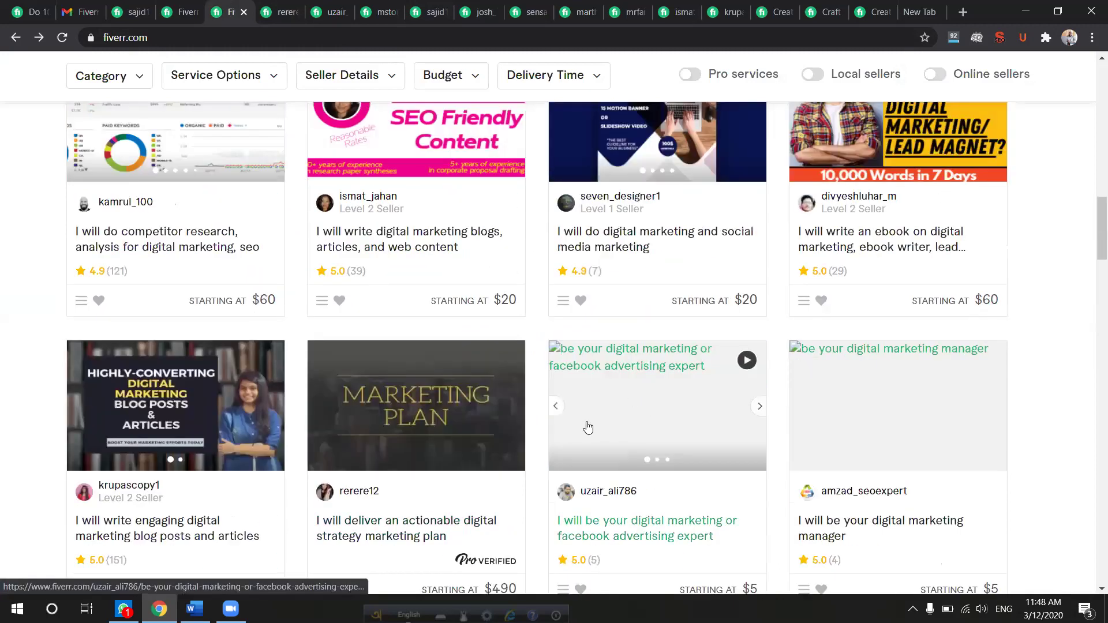
{"action": "scroll", "coordinate": [586, 407], "scroll_direction": "down", "scroll_amount": 1}
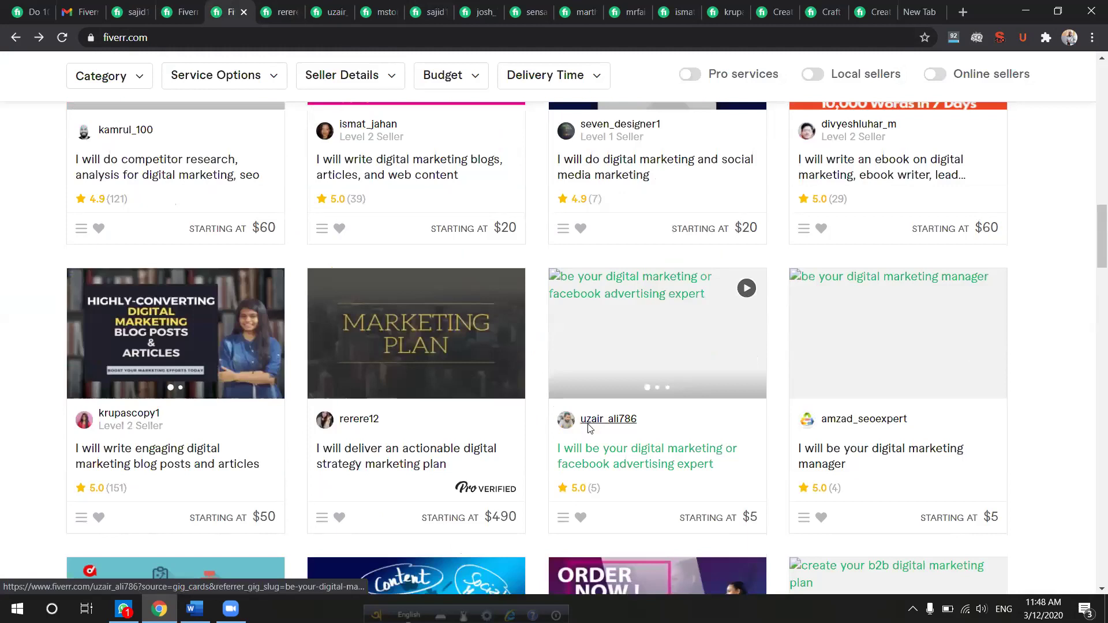
{"action": "right_click", "coordinate": [623, 438]}
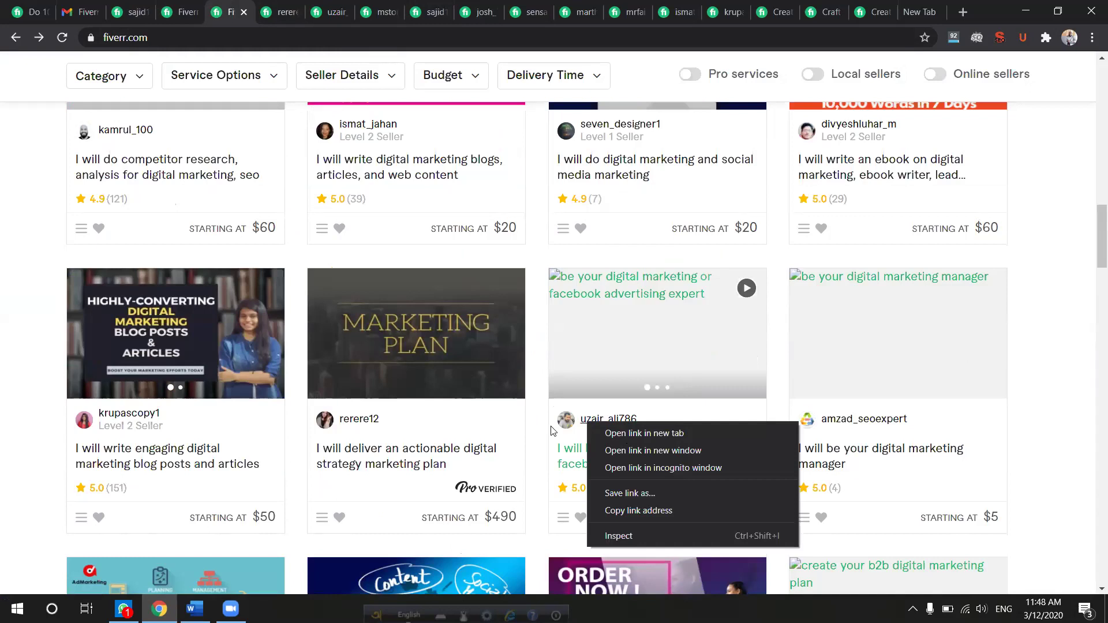
{"action": "left_click", "coordinate": [534, 430]}
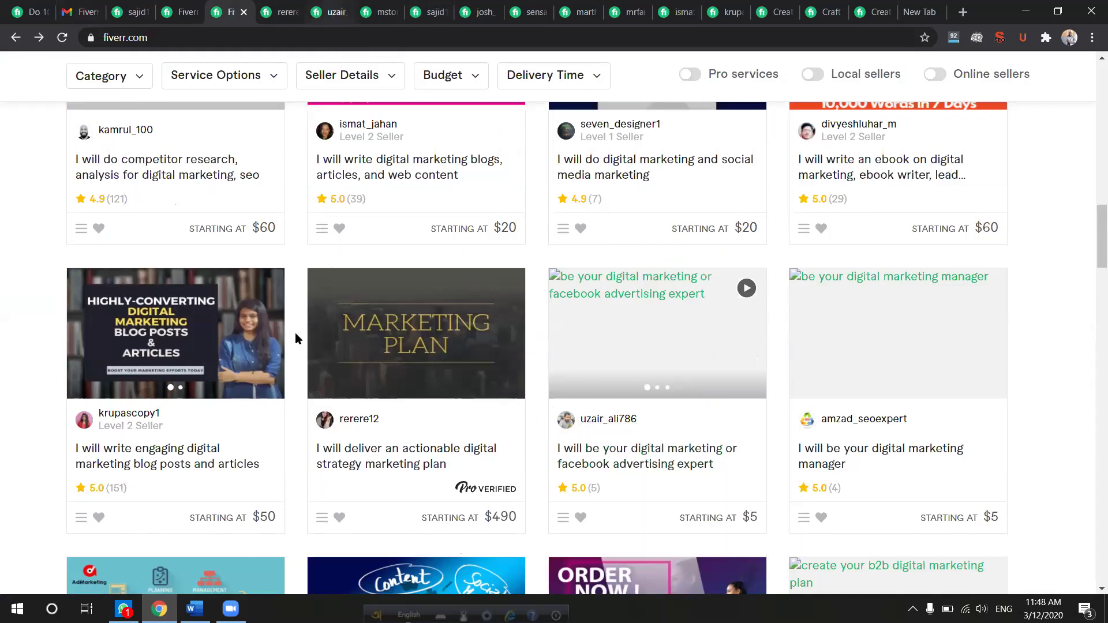
{"action": "key", "text": "ctrl+Tab"}
{"action": "key", "text": "ctrl+Tab"}
{"action": "scroll", "coordinate": [375, 364], "scroll_direction": "down", "scroll_amount": 5}
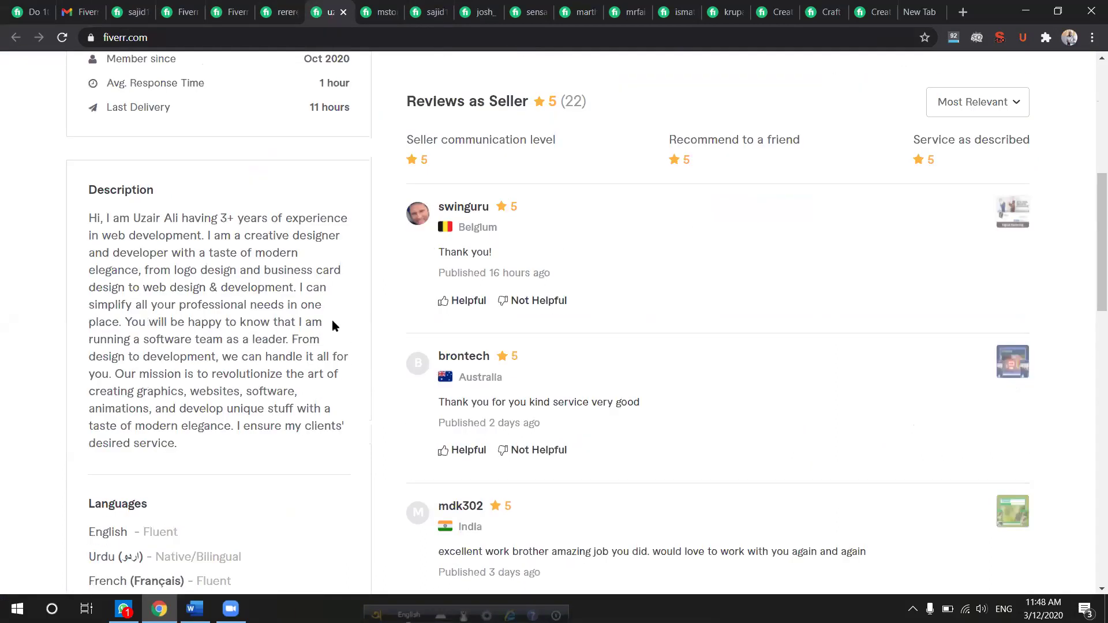
{"action": "left_click_drag", "start_coordinate": [176, 443], "coordinate": [68, 233]}
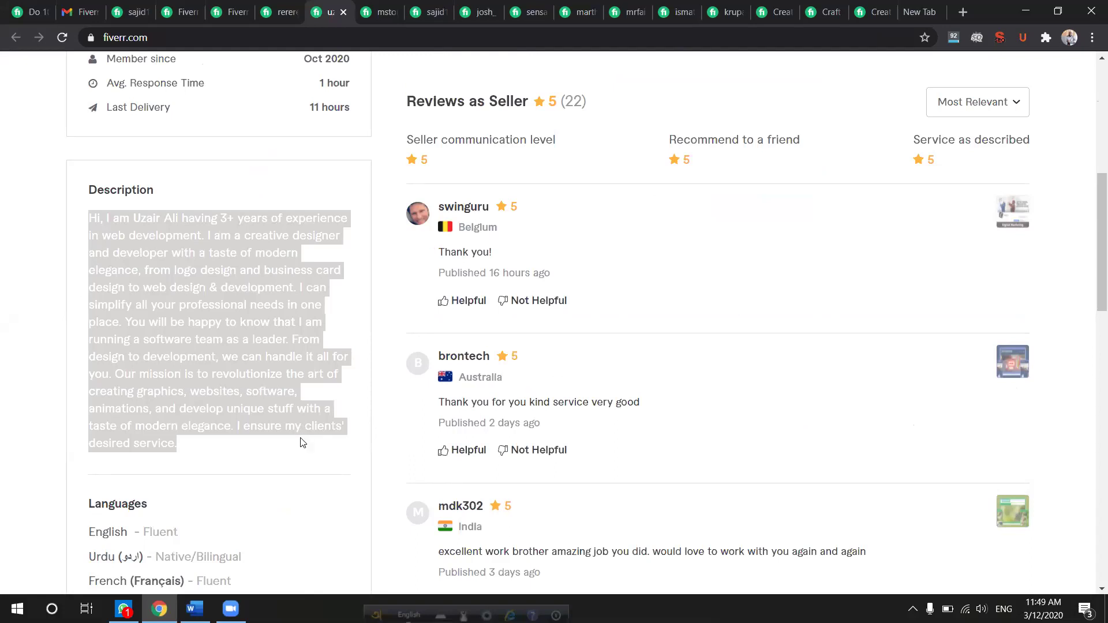
{"action": "left_click", "coordinate": [248, 465]}
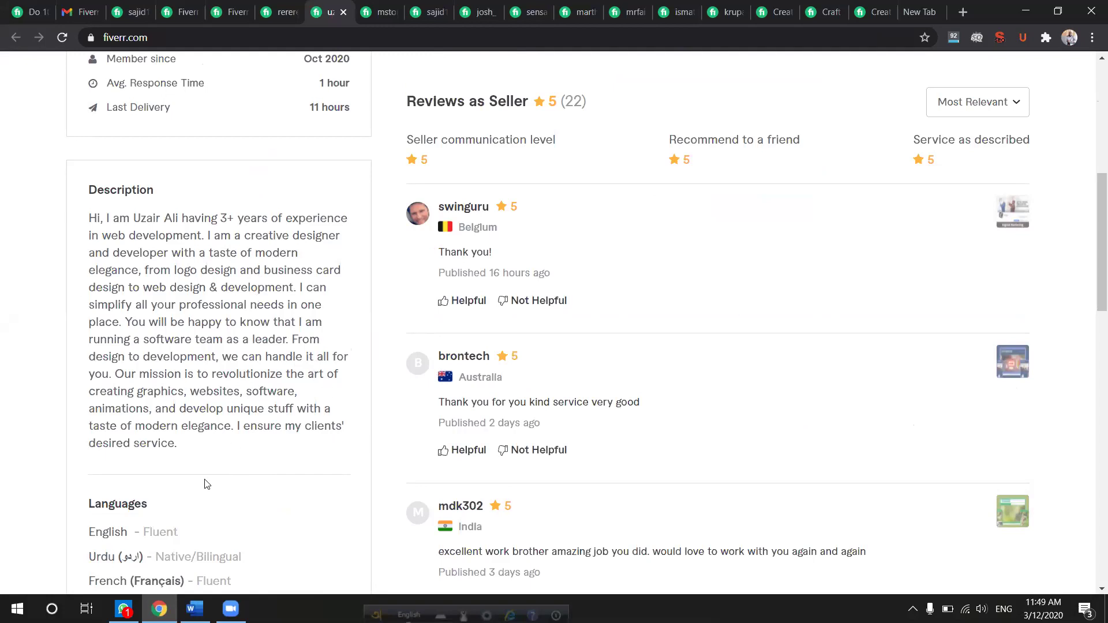
{"action": "left_click_drag", "start_coordinate": [187, 449], "coordinate": [70, 224]}
{"action": "key", "text": "ctrl+c"}
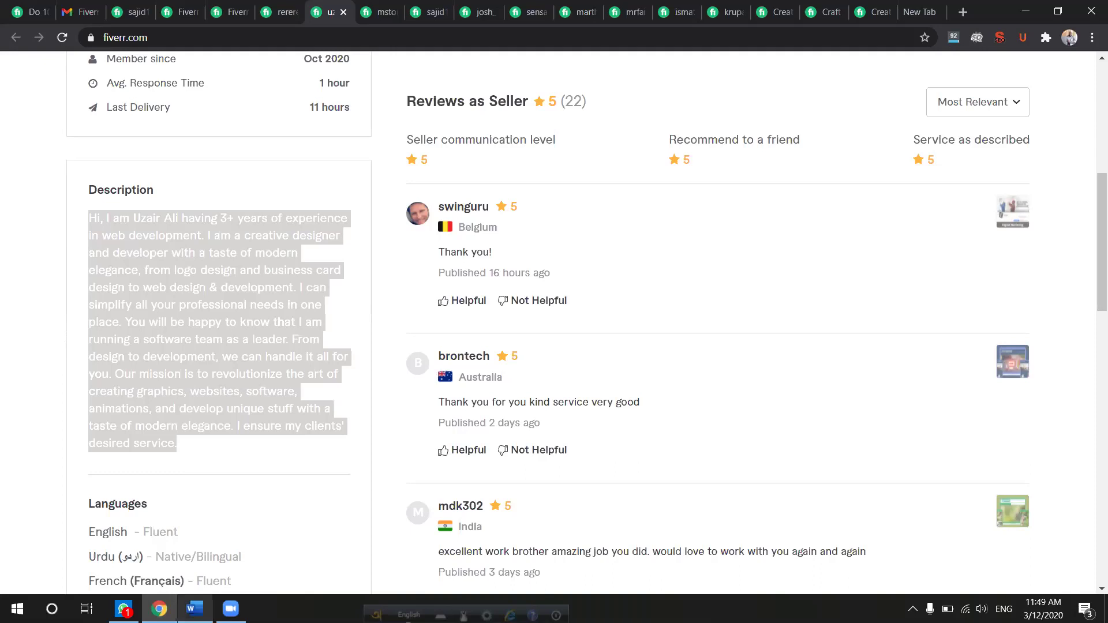
{"action": "left_click", "coordinate": [195, 609]}
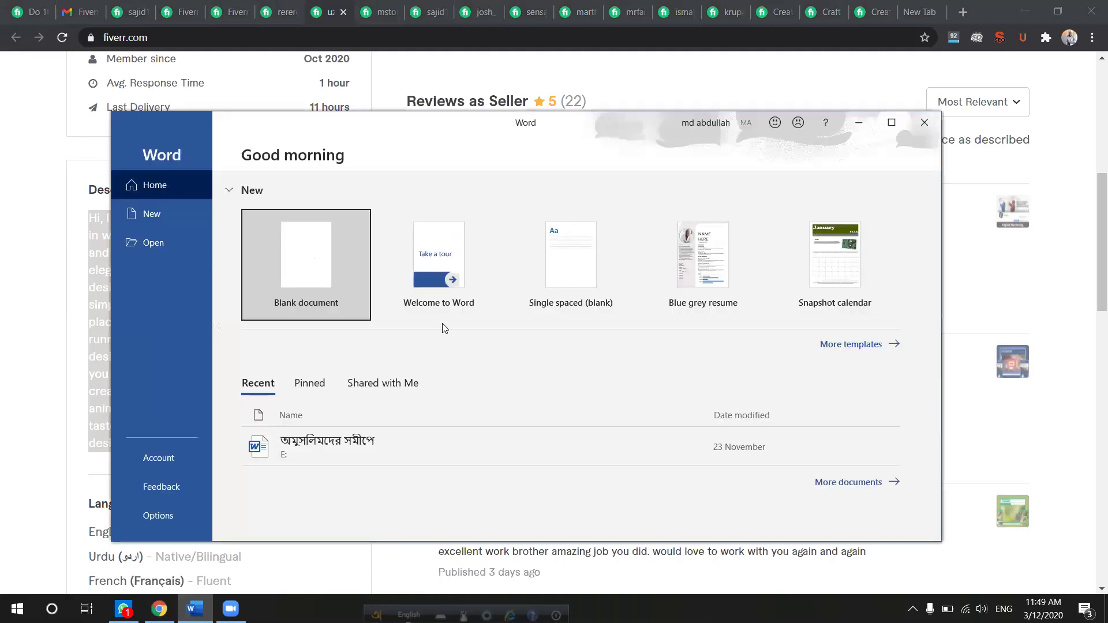
Paste the seller description into a new blank document, enlarge its font, and minimize Word.
{"action": "left_click", "coordinate": [294, 286]}
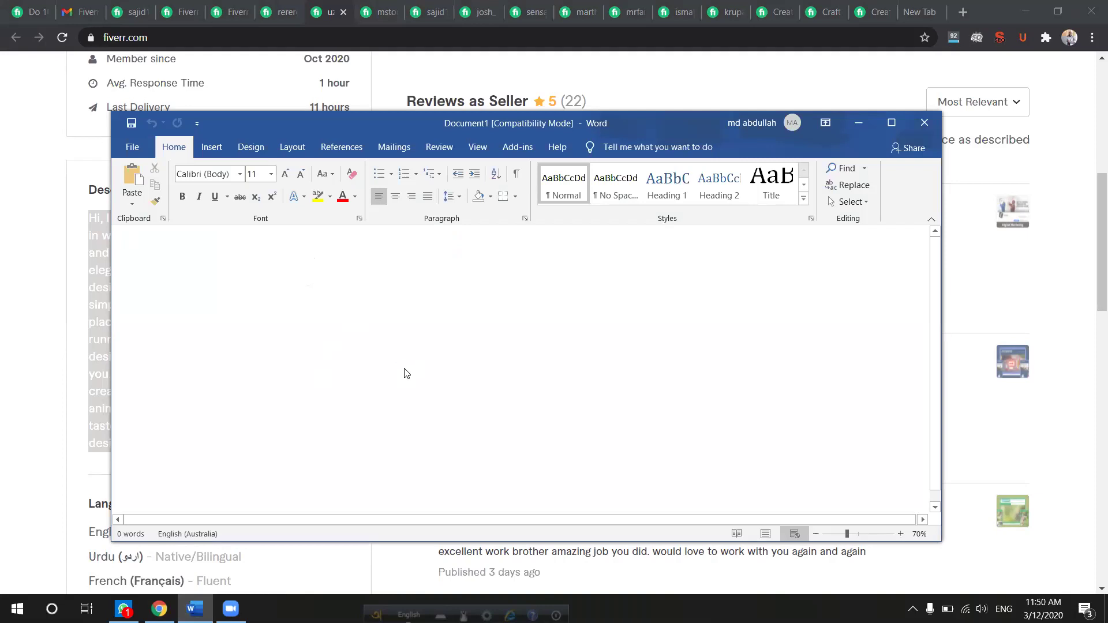
{"action": "key", "text": "ctrl+v"}
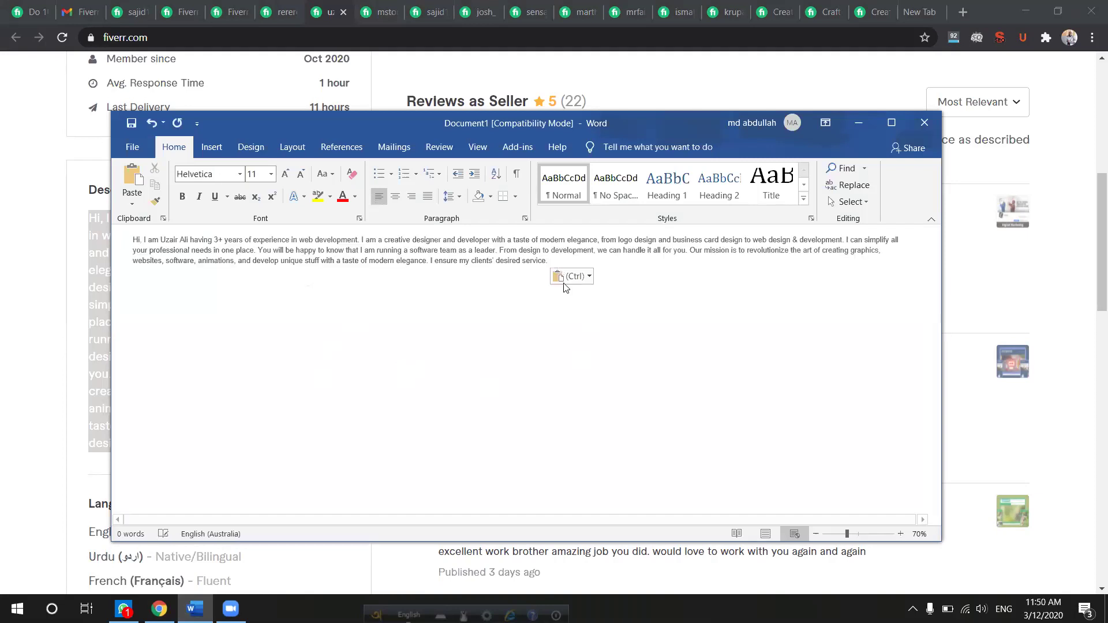
{"action": "left_click_drag", "start_coordinate": [131, 274], "coordinate": [110, 234]}
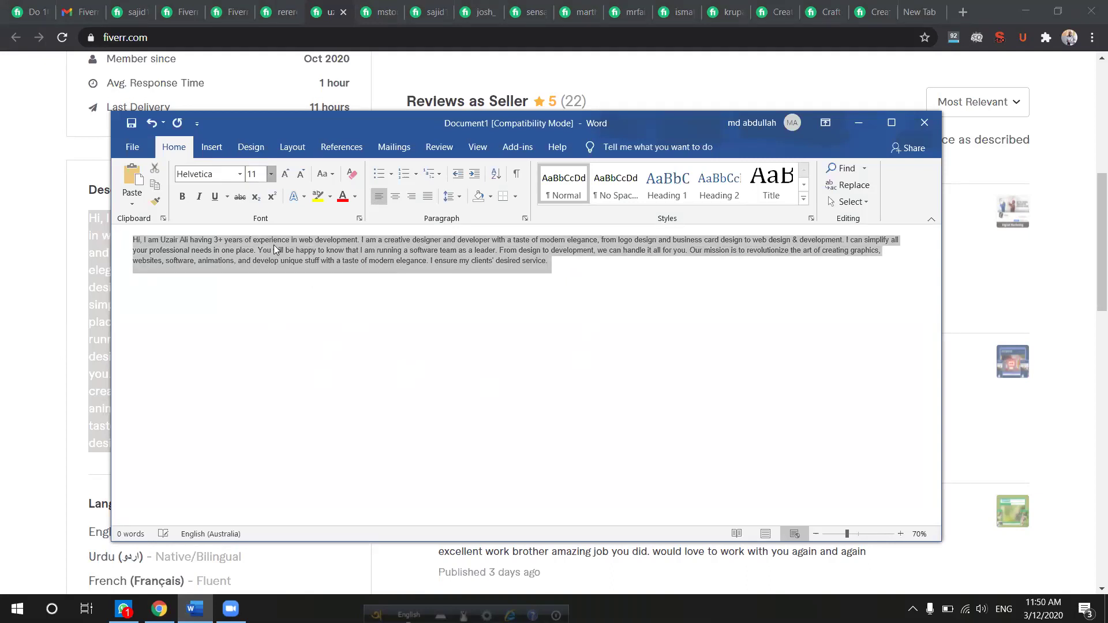
{"action": "left_click", "coordinate": [271, 174]}
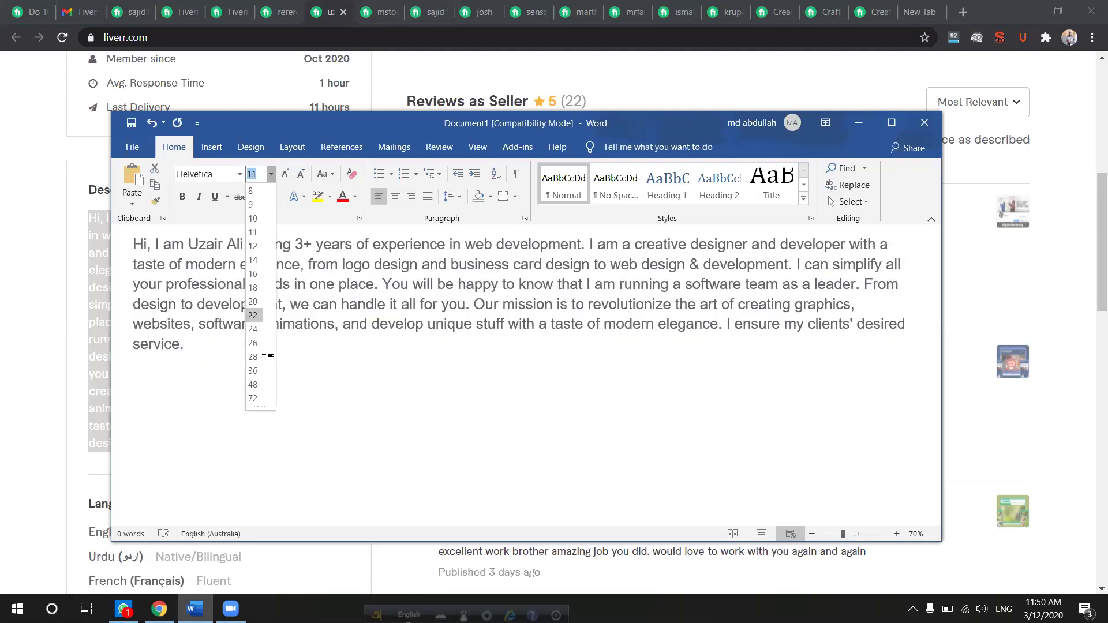
{"action": "left_click", "coordinate": [316, 410]}
{"action": "left_click", "coordinate": [301, 409]}
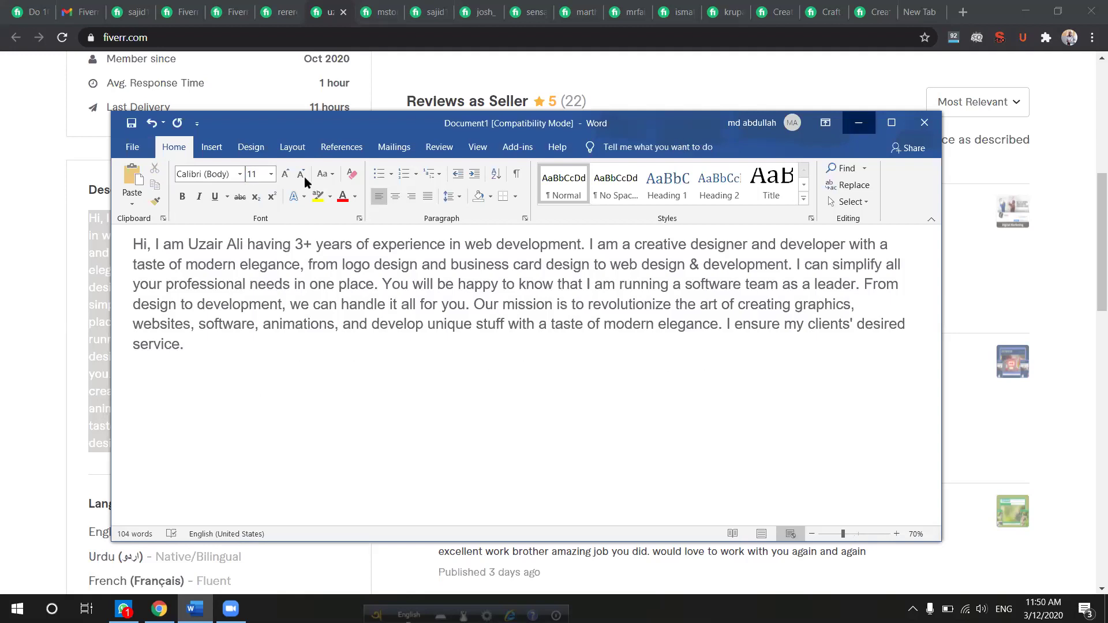
{"action": "key", "text": "super+Down"}
{"action": "scroll", "coordinate": [266, 82], "scroll_direction": "up", "scroll_amount": 5}
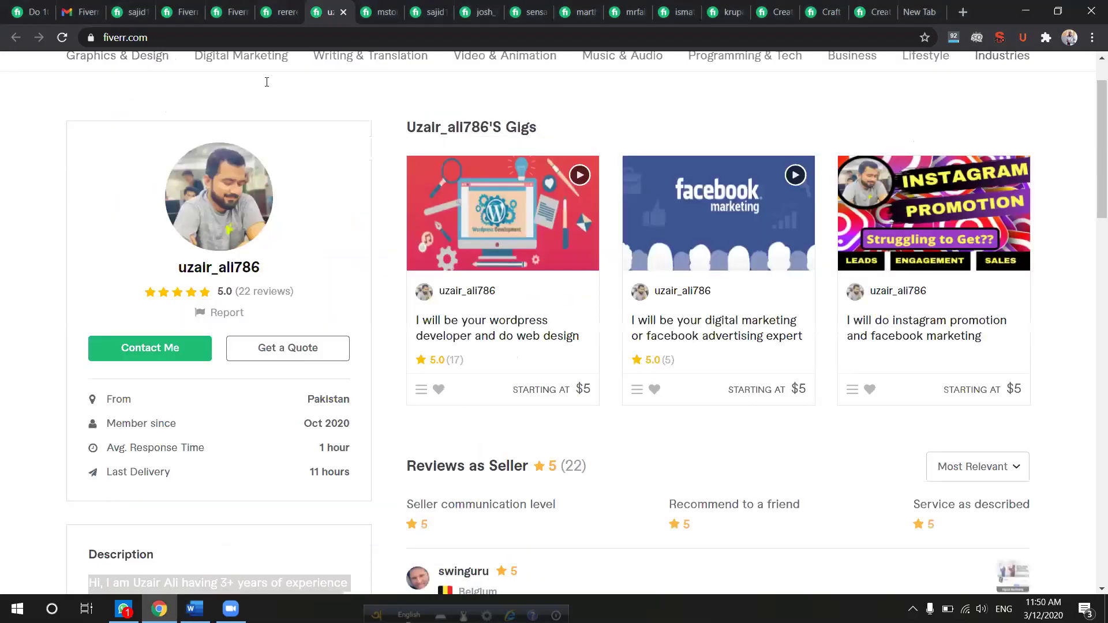
Search Fiverr for 'graphic design' using the 'gra' suggestion and scroll to the ideahits gig.
{"action": "scroll", "coordinate": [267, 82], "scroll_direction": "up", "scroll_amount": 1}
{"action": "left_click", "coordinate": [267, 82]}
{"action": "type", "text": "g"}
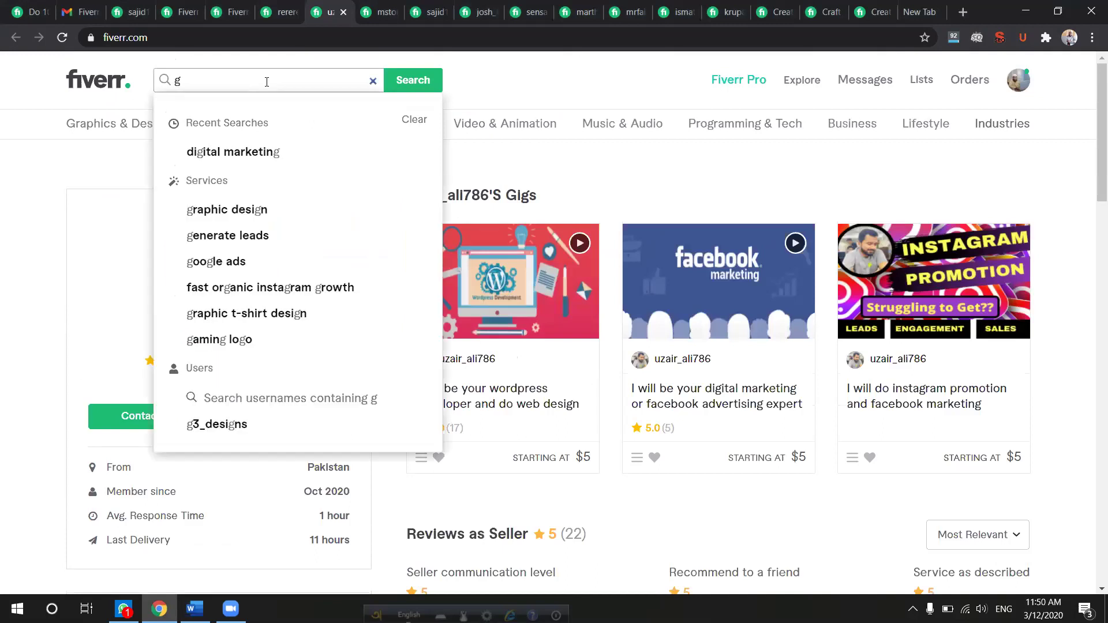
{"action": "type", "text": "ra"}
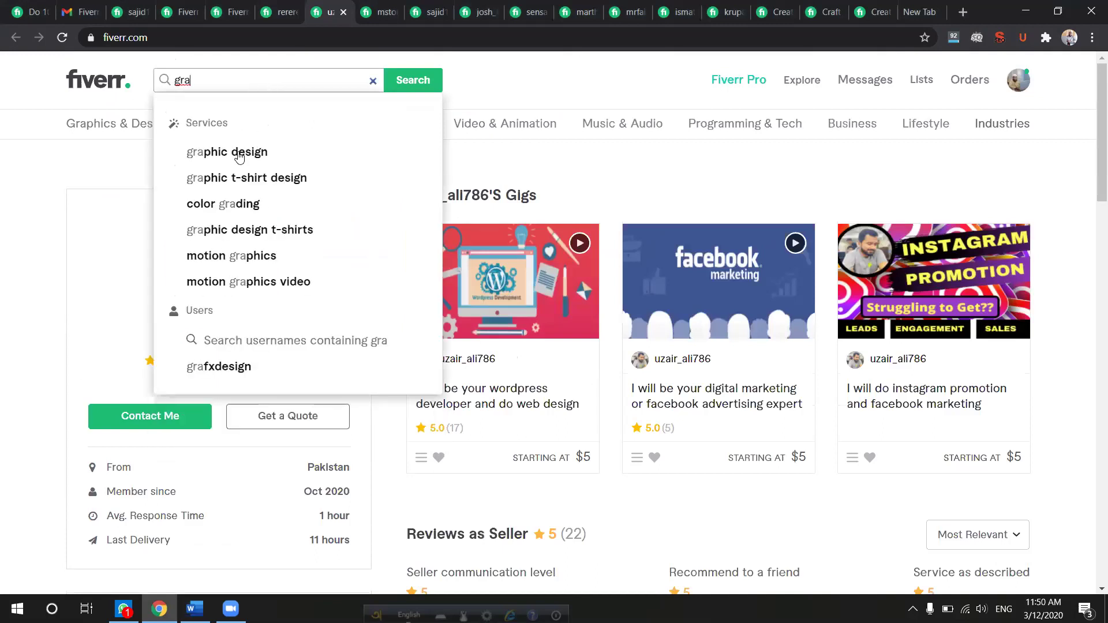
{"action": "left_click", "coordinate": [242, 155]}
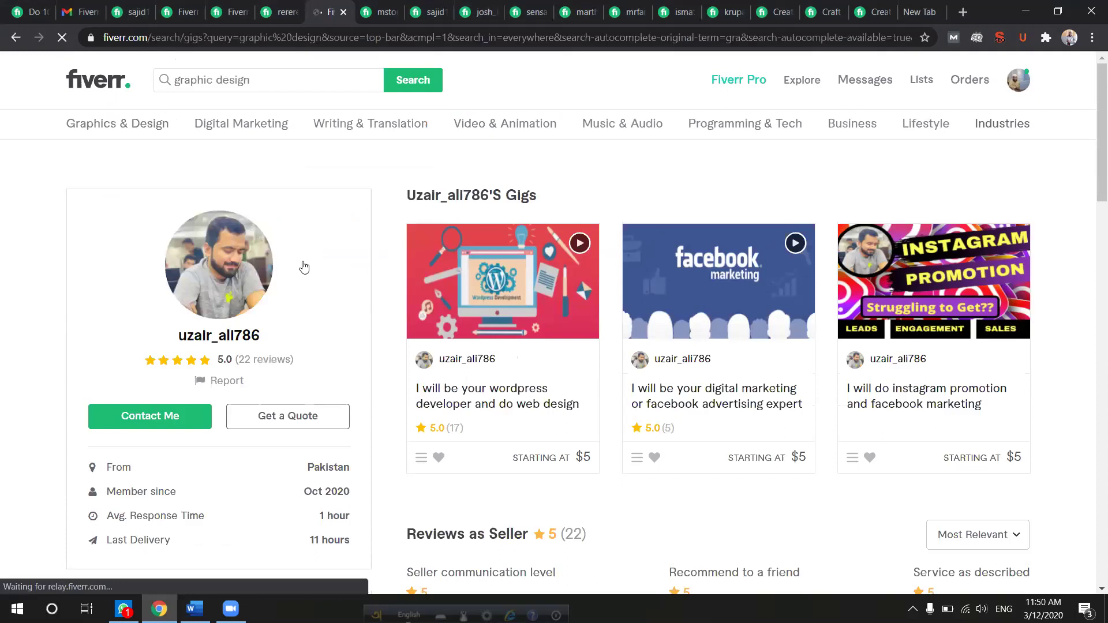
{"action": "scroll", "coordinate": [495, 336], "scroll_direction": "down", "scroll_amount": 1}
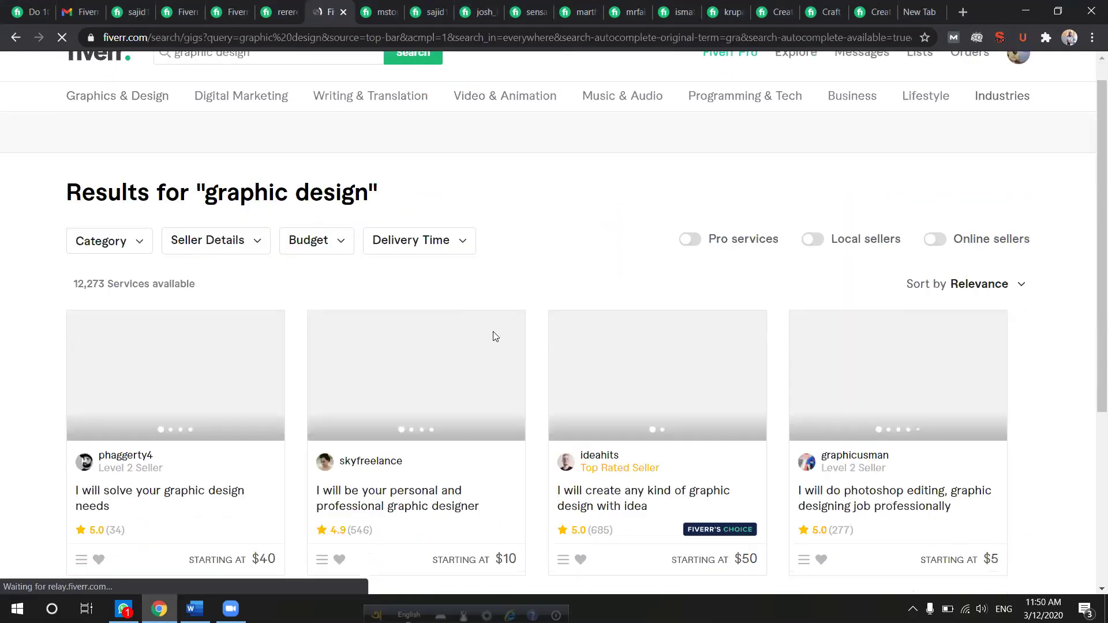
{"action": "scroll", "coordinate": [649, 347], "scroll_direction": "down", "scroll_amount": 3}
{"action": "scroll", "coordinate": [667, 358], "scroll_direction": "up", "scroll_amount": 2}
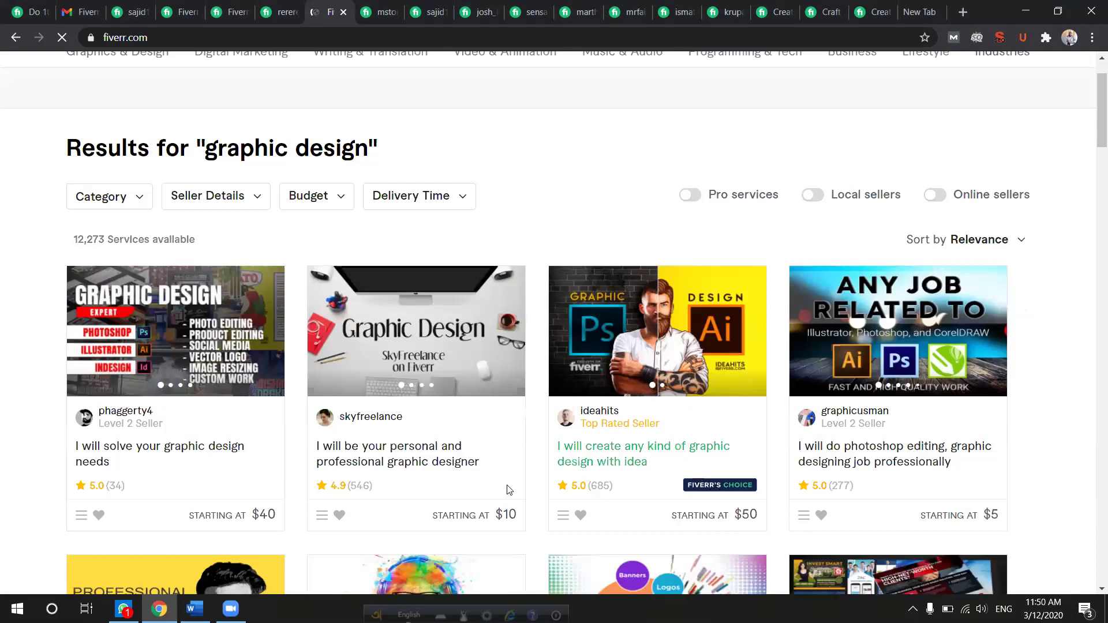
{"action": "scroll", "coordinate": [647, 430], "scroll_direction": "down", "scroll_amount": 3}
{"action": "right_click", "coordinate": [584, 410]}
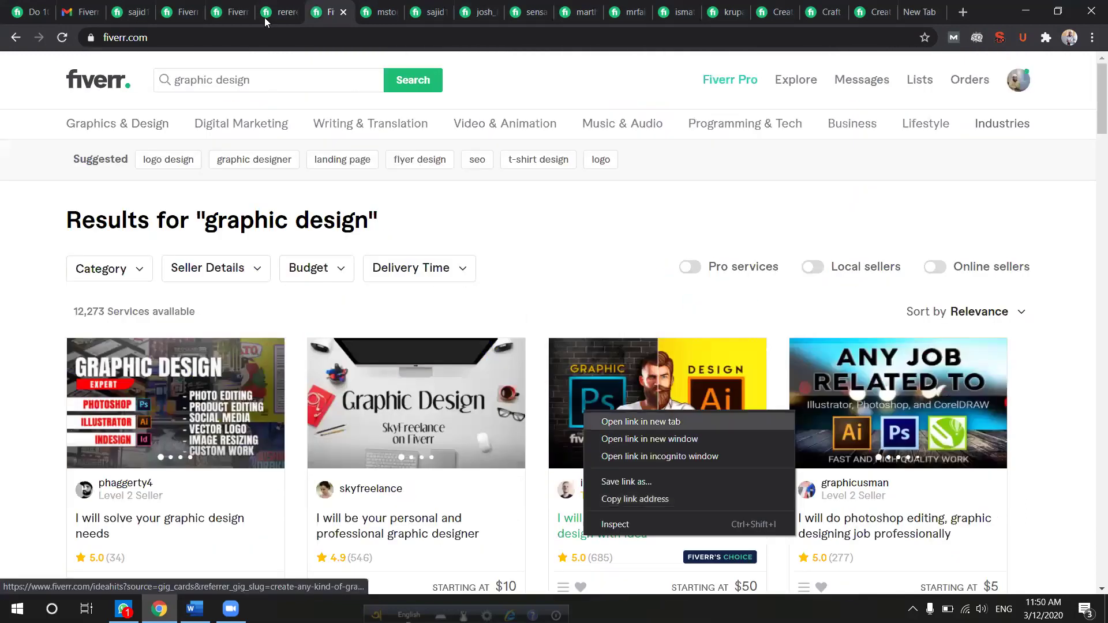
Open the ideahits gig in a new tab, scroll its profile, then return to the results.
{"action": "key", "text": "Return"}
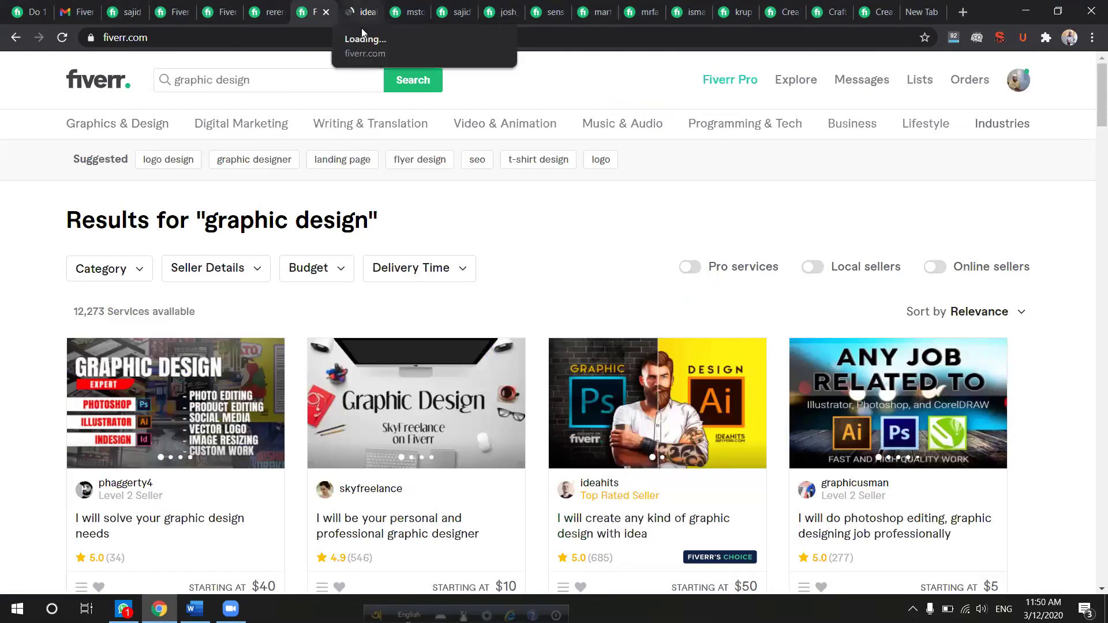
{"action": "left_click", "coordinate": [364, 18]}
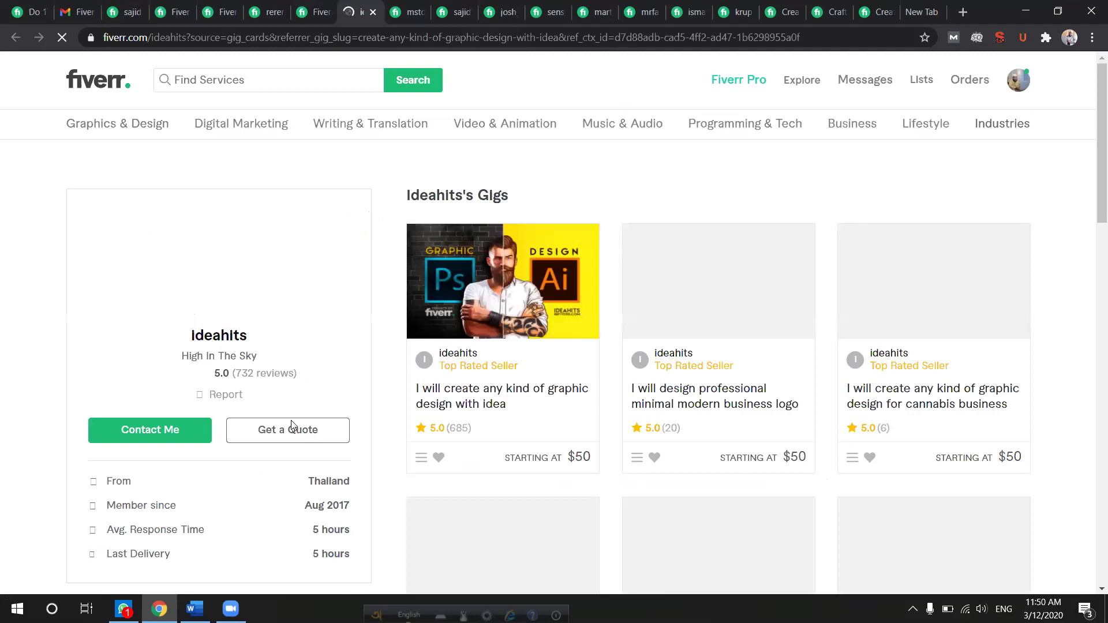
{"action": "scroll", "coordinate": [283, 404], "scroll_direction": "down", "scroll_amount": 10}
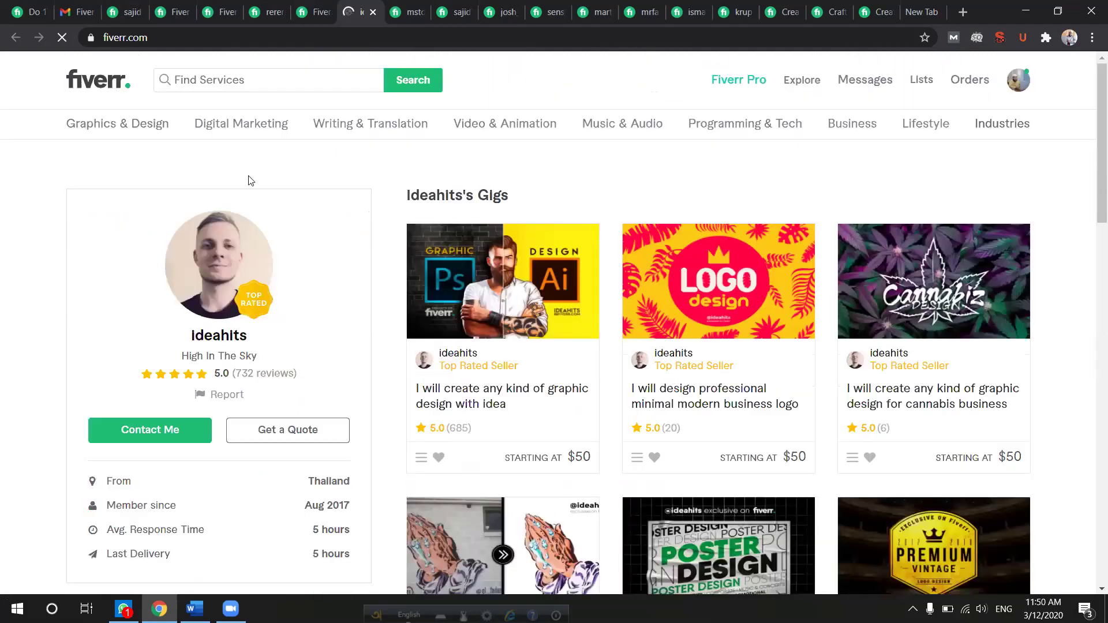
{"action": "scroll", "coordinate": [196, 191], "scroll_direction": "down", "scroll_amount": 9}
{"action": "key", "text": "ctrl+shift+Tab"}
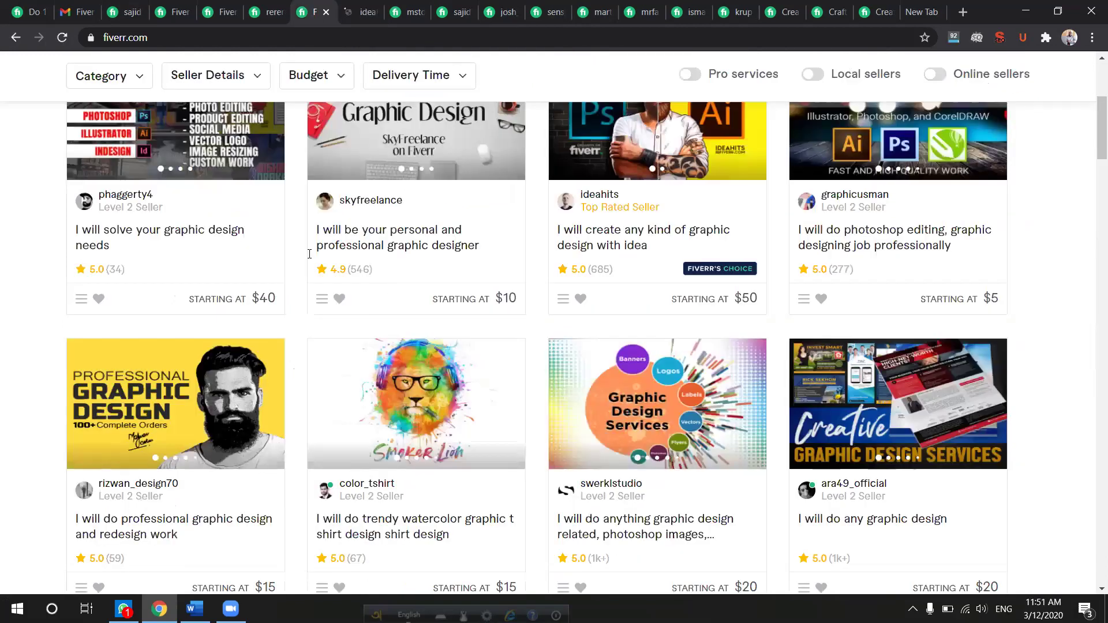
Open the color_tshirt seller's profile in a new tab, read its description, then return to the graphic design results.
{"action": "scroll", "coordinate": [260, 113], "scroll_direction": "down", "scroll_amount": 4}
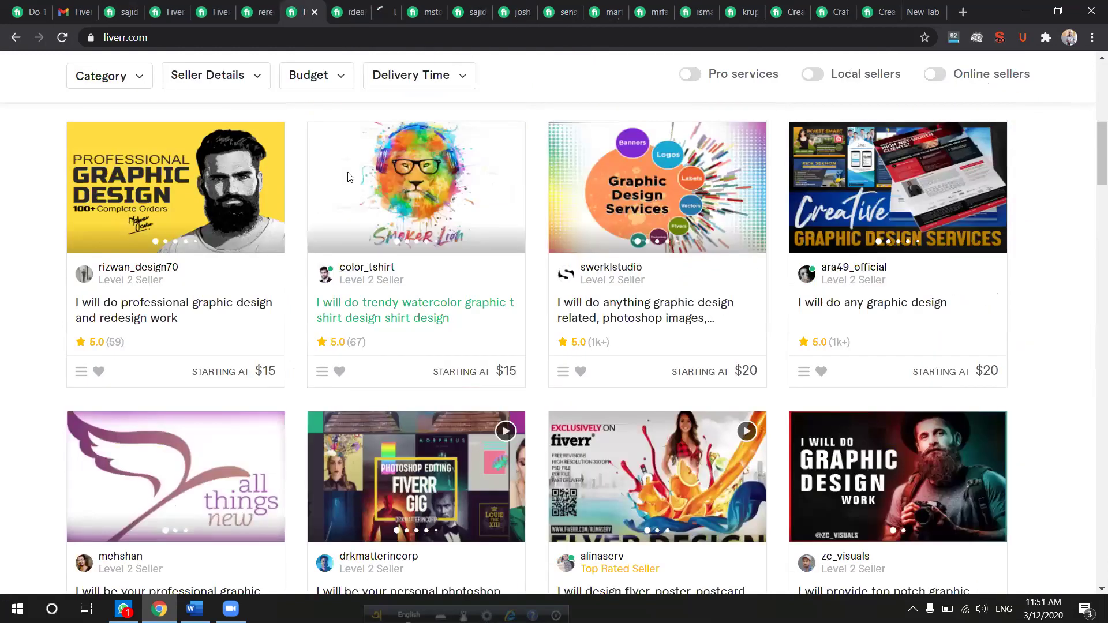
{"action": "left_click", "coordinate": [348, 173]}
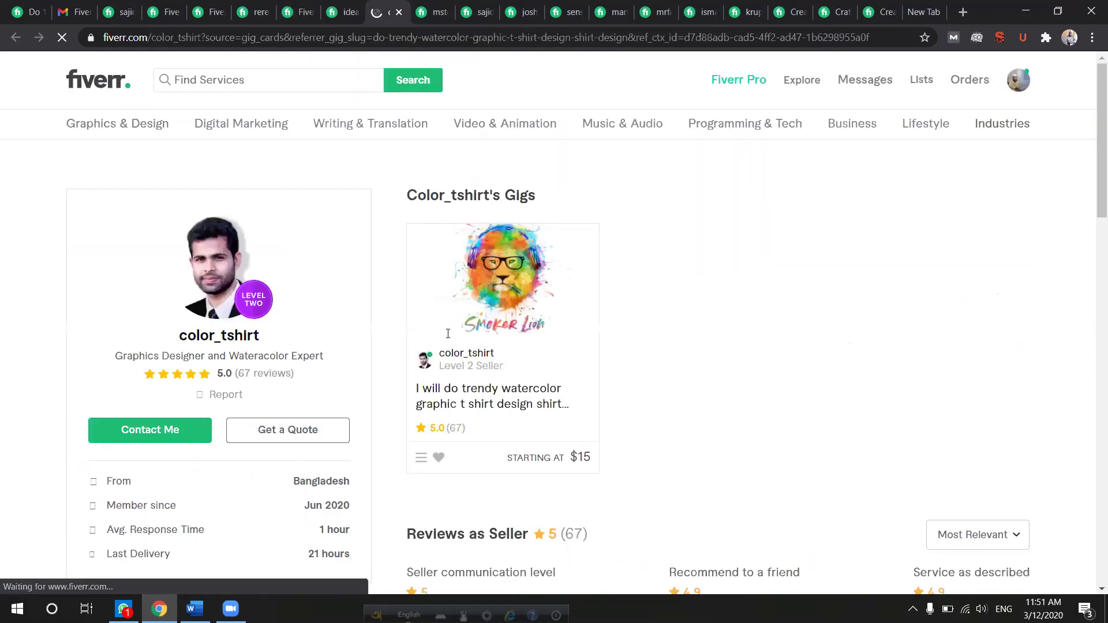
{"action": "scroll", "coordinate": [254, 254], "scroll_direction": "down", "scroll_amount": 7}
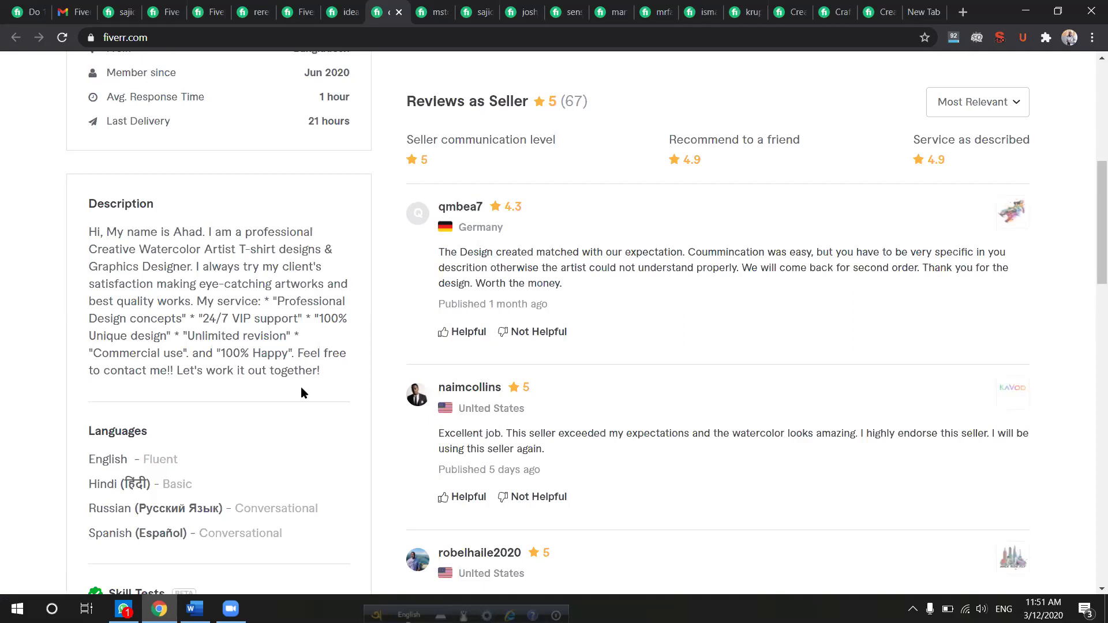
{"action": "scroll", "coordinate": [254, 16], "scroll_direction": "down", "scroll_amount": 1}
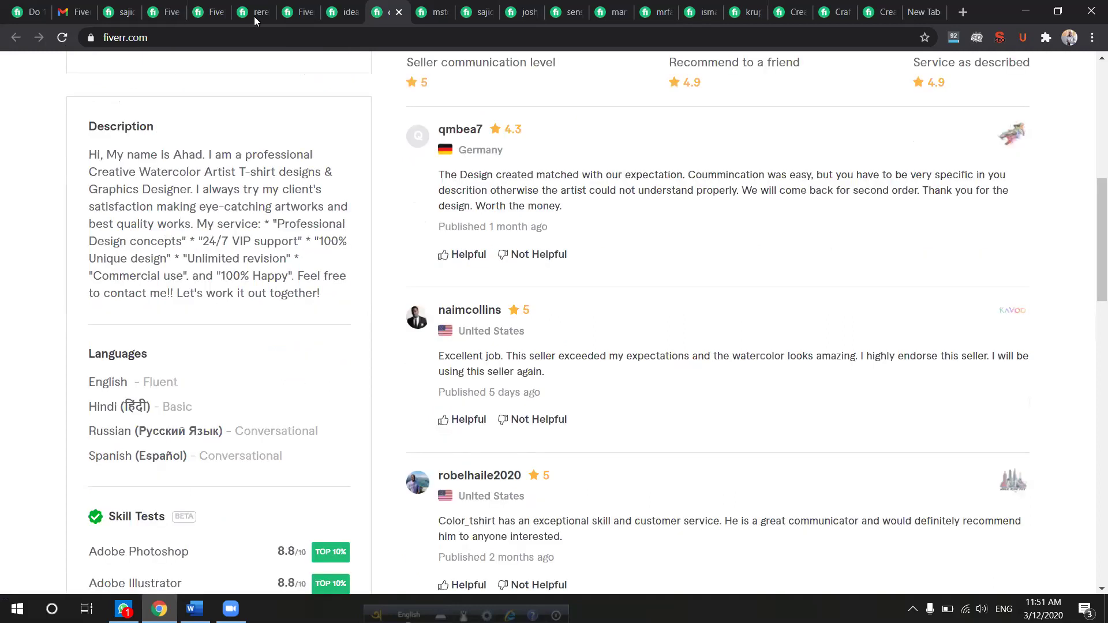
{"action": "scroll", "coordinate": [302, 13], "scroll_direction": "up", "scroll_amount": 2}
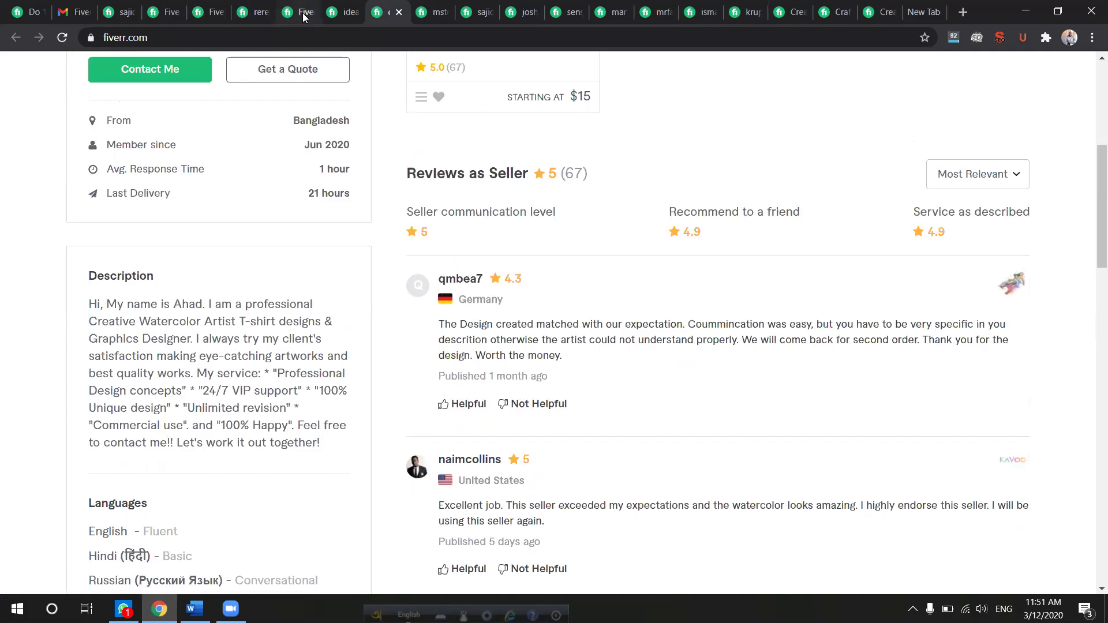
{"action": "key", "text": "ctrl+shift+Tab"}
{"action": "key", "text": "ctrl+shift+Tab"}
{"action": "right_click", "coordinate": [108, 269]}
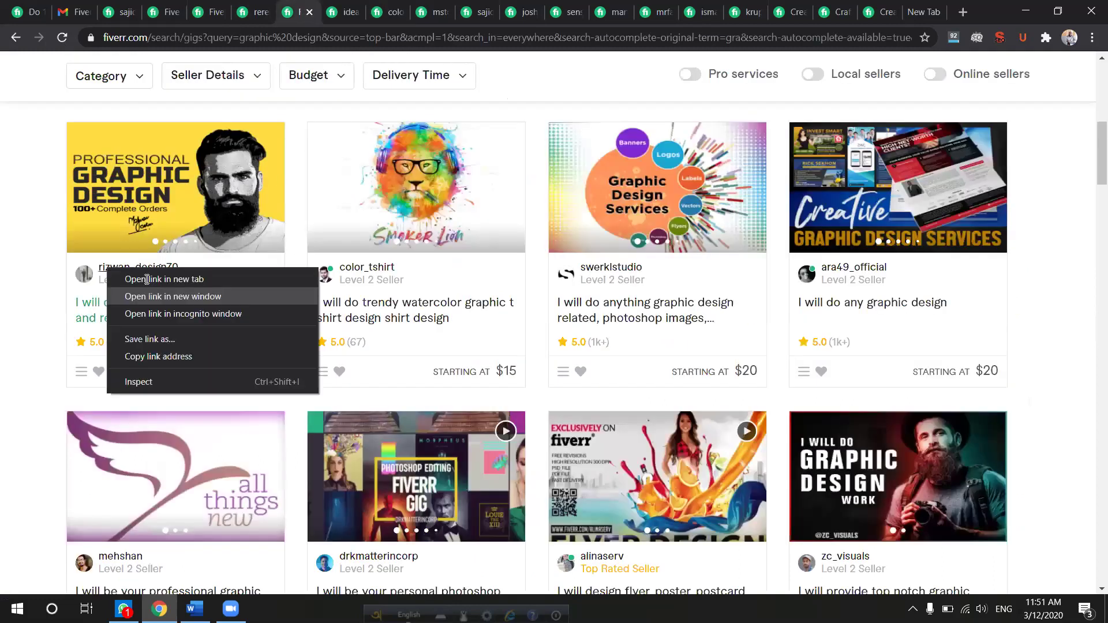
Open the first gig's Pakistani designer profile in a new tab, read its description, then return to results.
{"action": "left_click", "coordinate": [145, 279]}
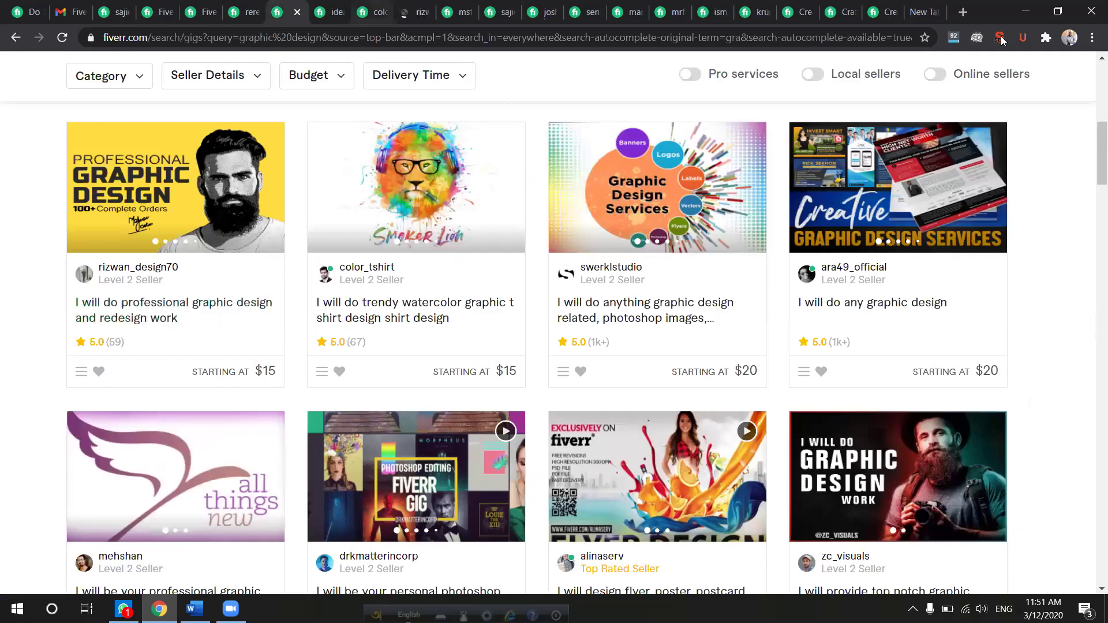
{"action": "left_click", "coordinate": [418, 17]}
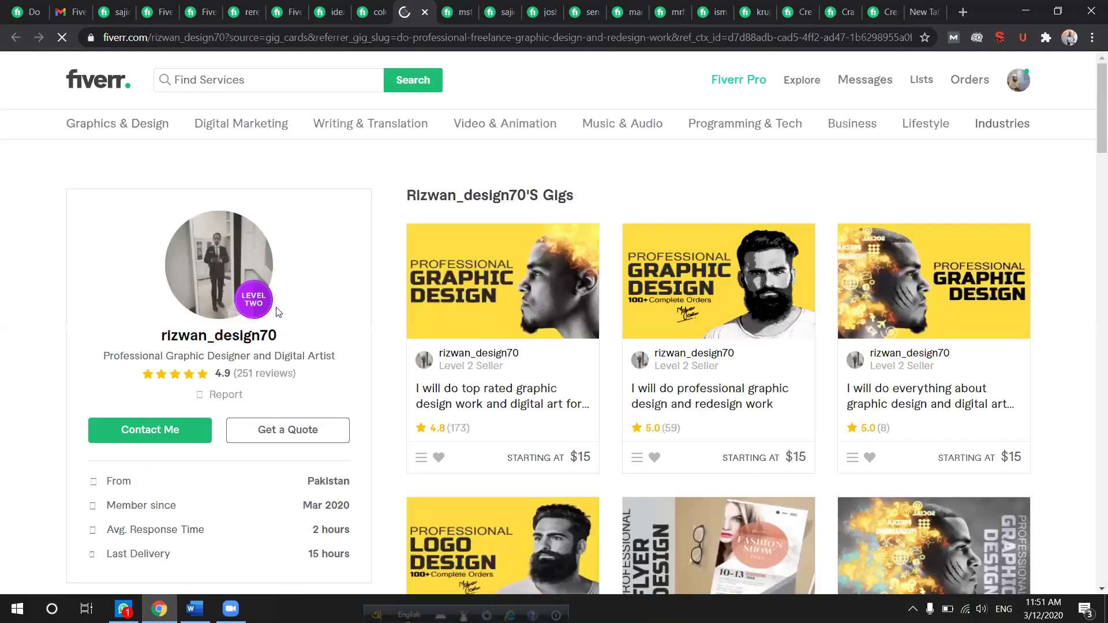
{"action": "scroll", "coordinate": [283, 312], "scroll_direction": "down", "scroll_amount": 8}
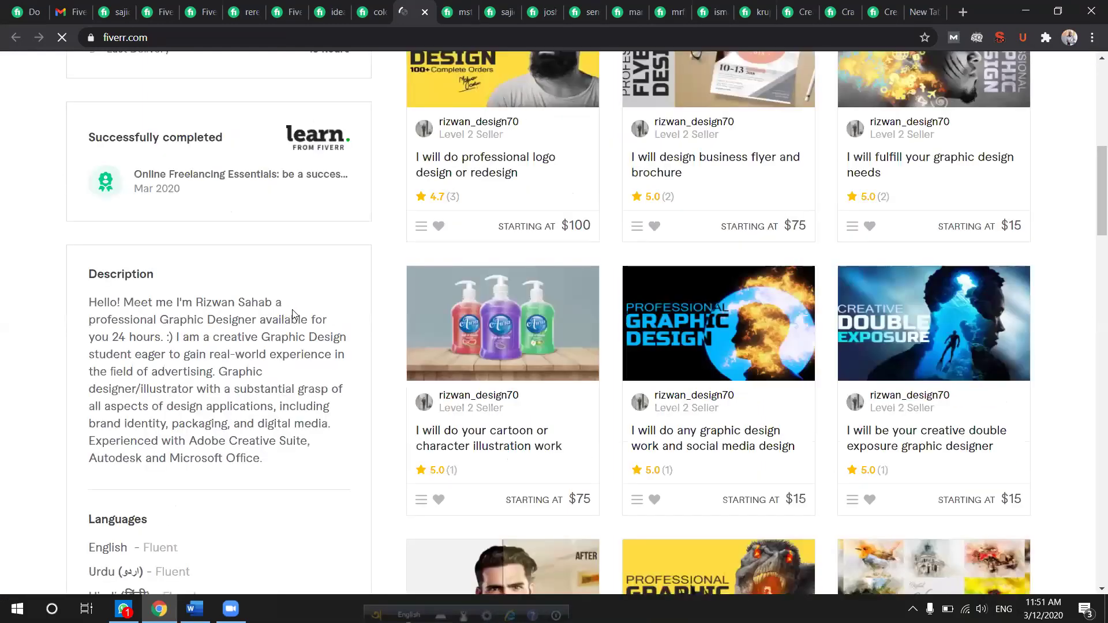
{"action": "scroll", "coordinate": [293, 309], "scroll_direction": "up", "scroll_amount": 6}
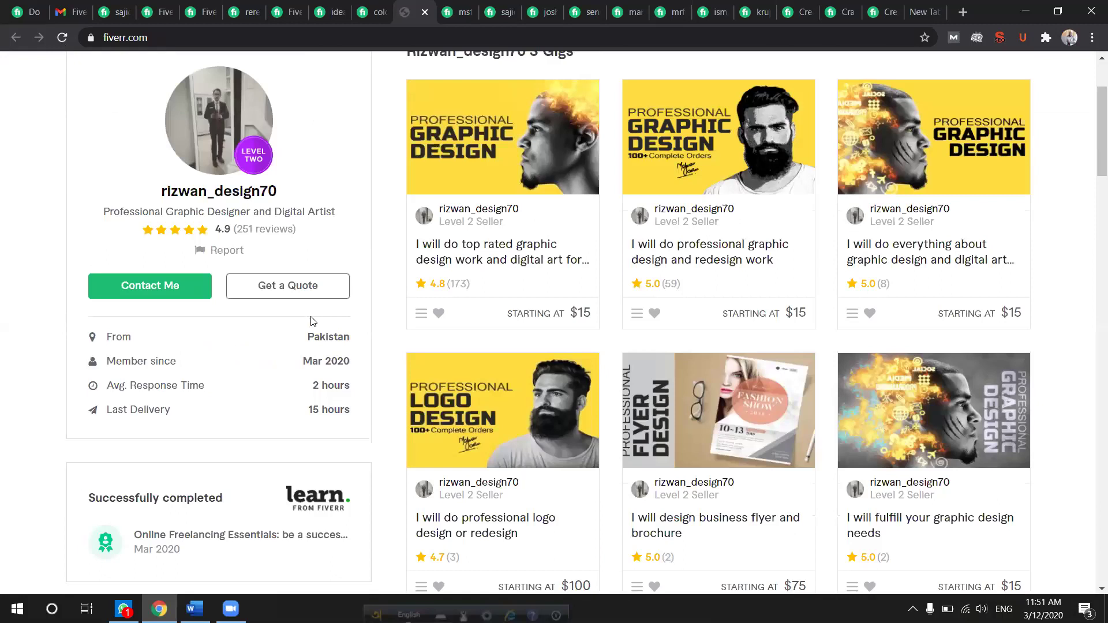
{"action": "left_click", "coordinate": [333, 295]}
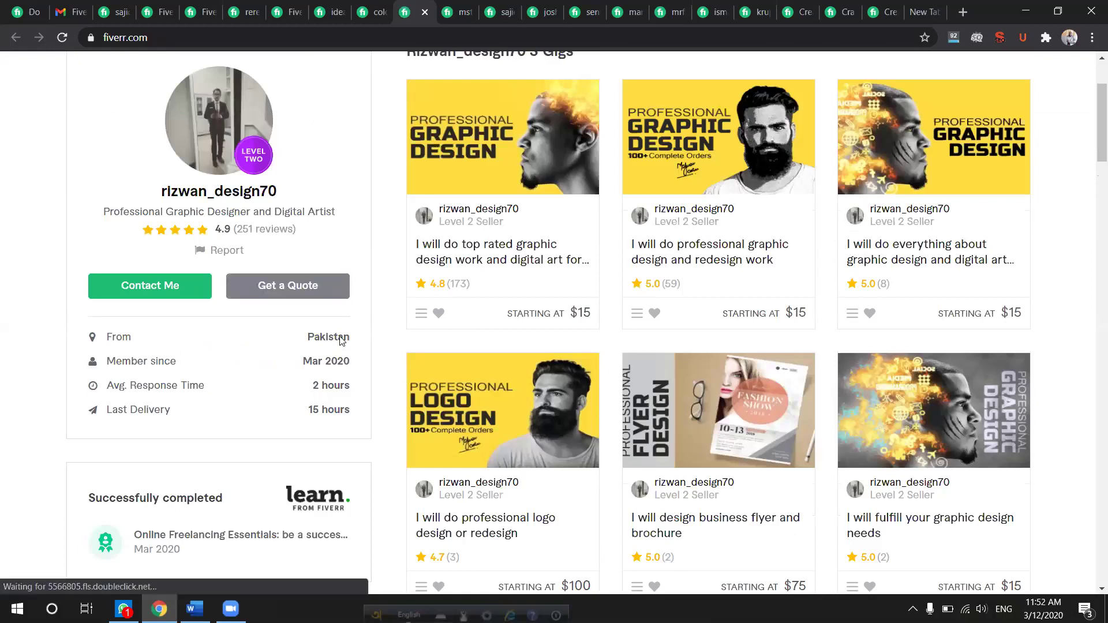
{"action": "scroll", "coordinate": [342, 340], "scroll_direction": "down", "scroll_amount": 8}
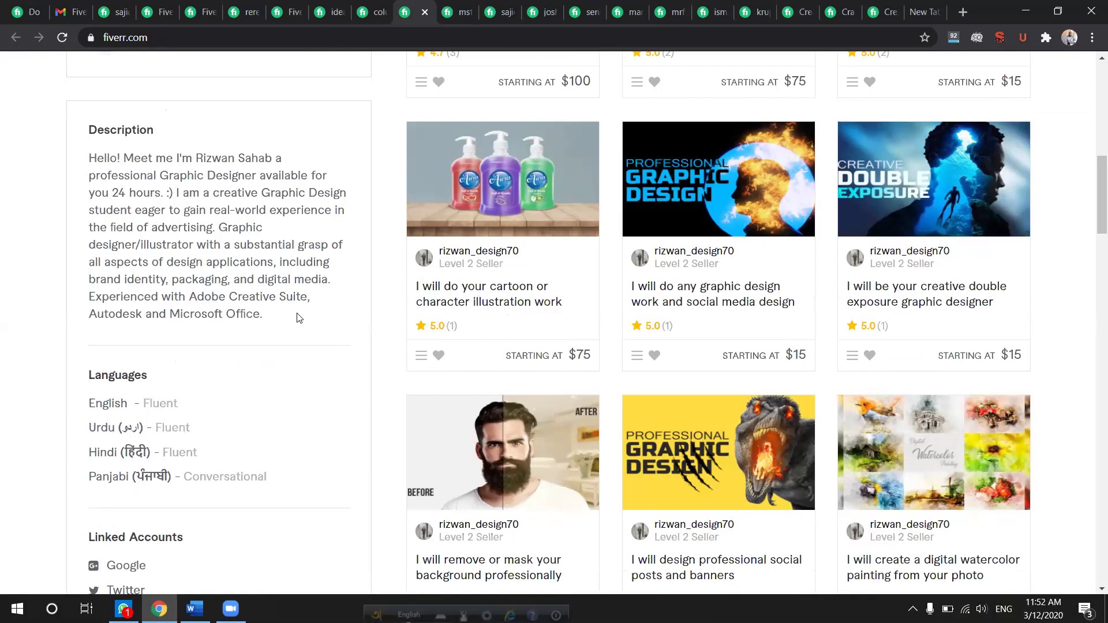
{"action": "scroll", "coordinate": [299, 316], "scroll_direction": "up", "scroll_amount": 6}
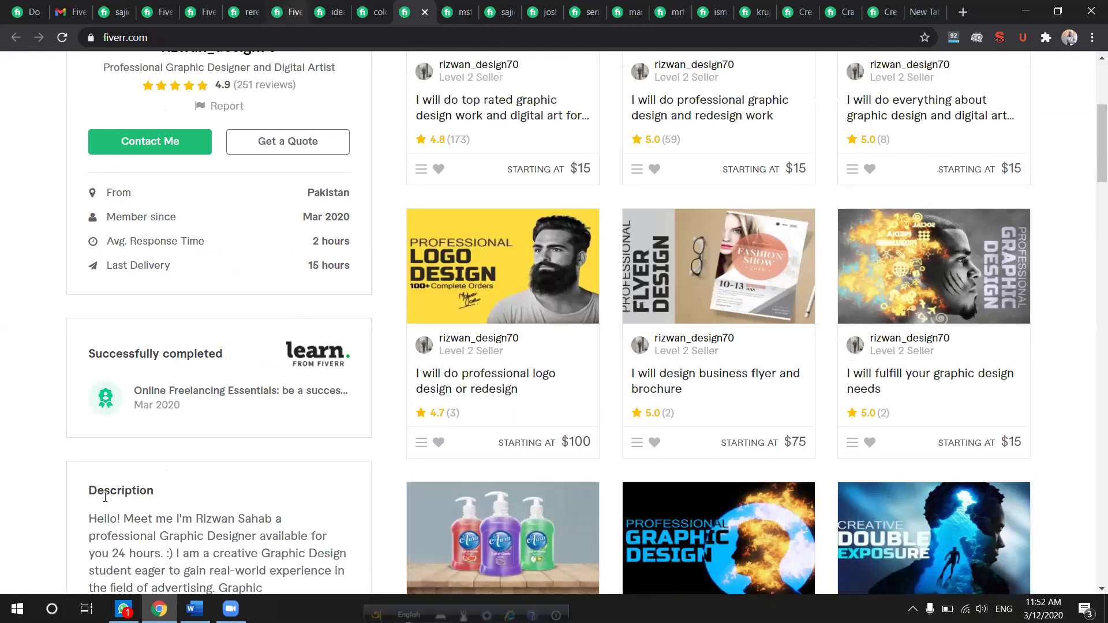
{"action": "key", "text": "ctrl+shift+Tab"}
{"action": "key", "text": "ctrl+shift+Tab"}
{"action": "key", "text": "ctrl+shift+Tab"}
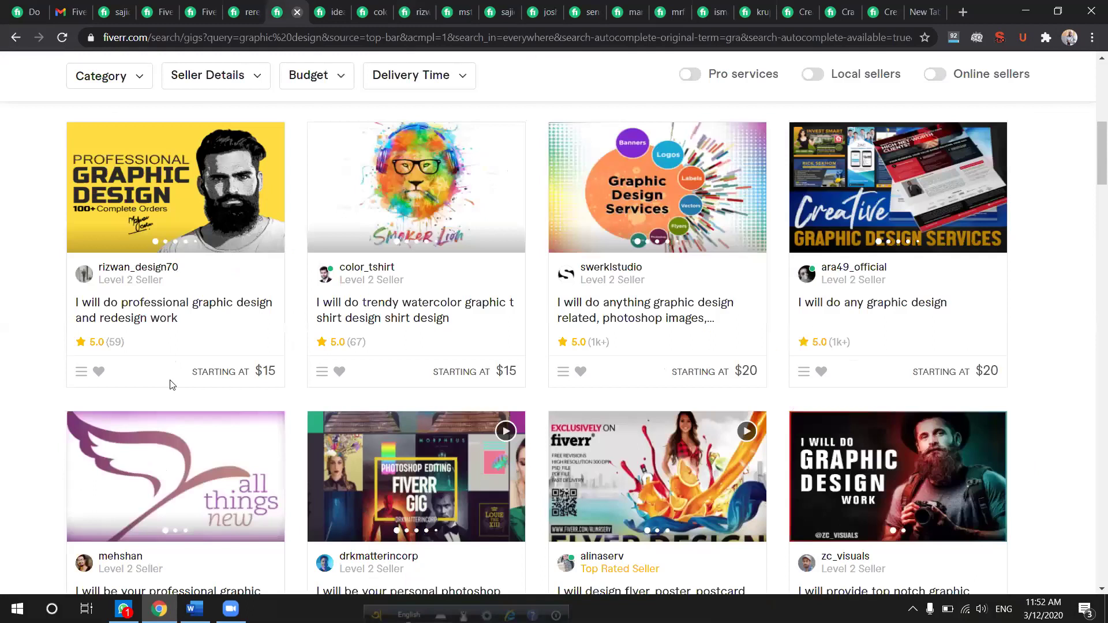
Open the 'Unique eye-catching graphic design' seller's profile in a new tab and read its description.
{"action": "scroll", "coordinate": [173, 379], "scroll_direction": "down", "scroll_amount": 5}
{"action": "right_click", "coordinate": [108, 360]}
{"action": "key", "text": "Return"}
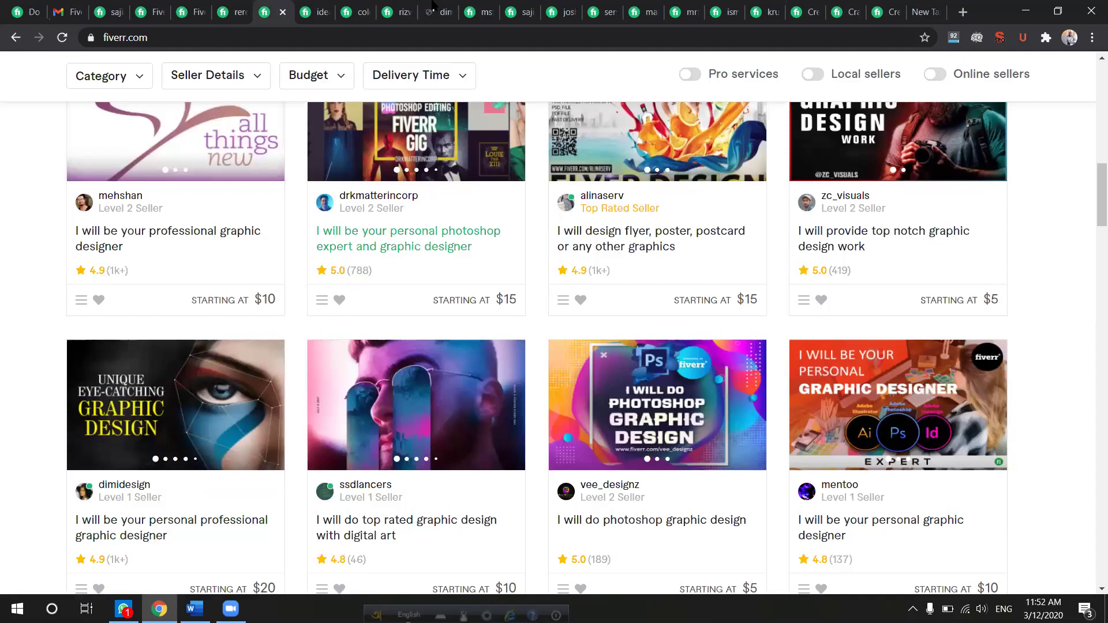
{"action": "left_click", "coordinate": [443, 12]}
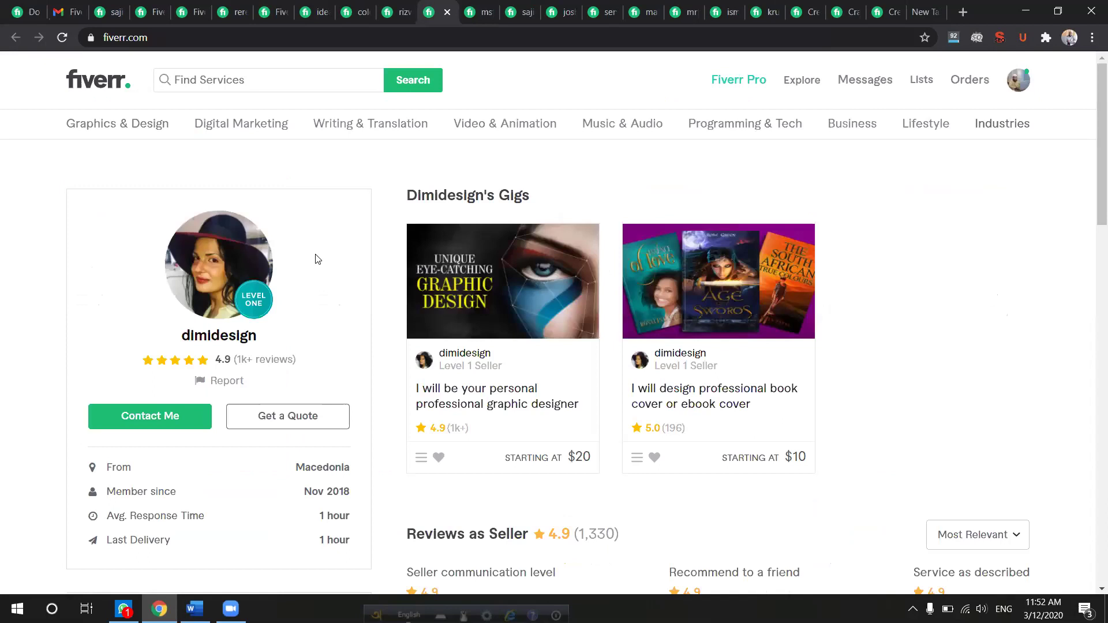
{"action": "scroll", "coordinate": [316, 259], "scroll_direction": "down", "scroll_amount": 5}
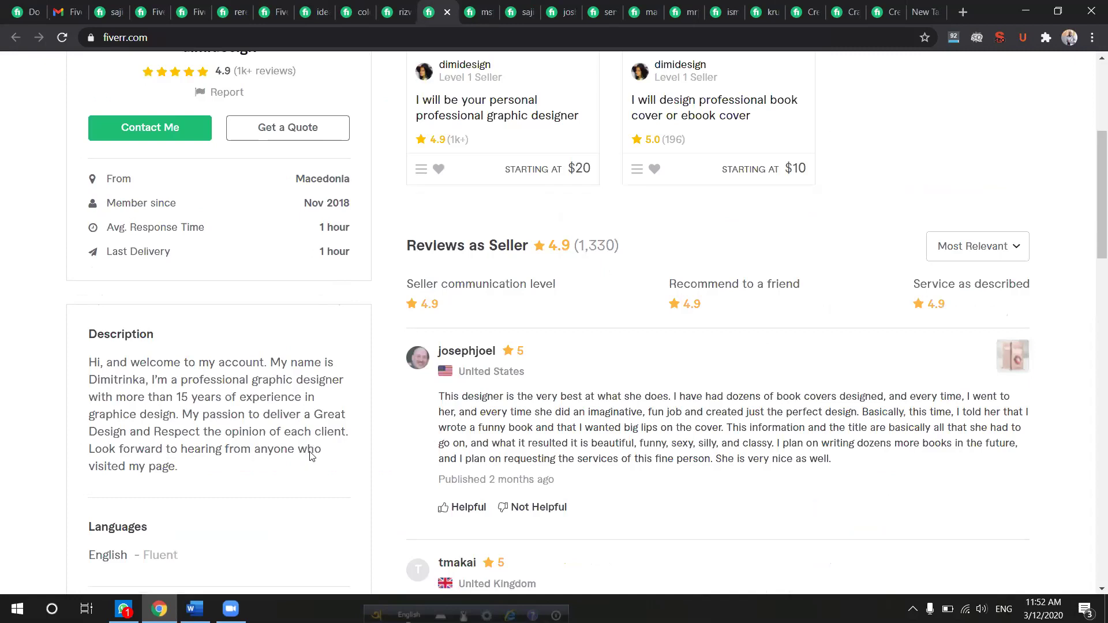
{"action": "scroll", "coordinate": [310, 456], "scroll_direction": "down", "scroll_amount": 1}
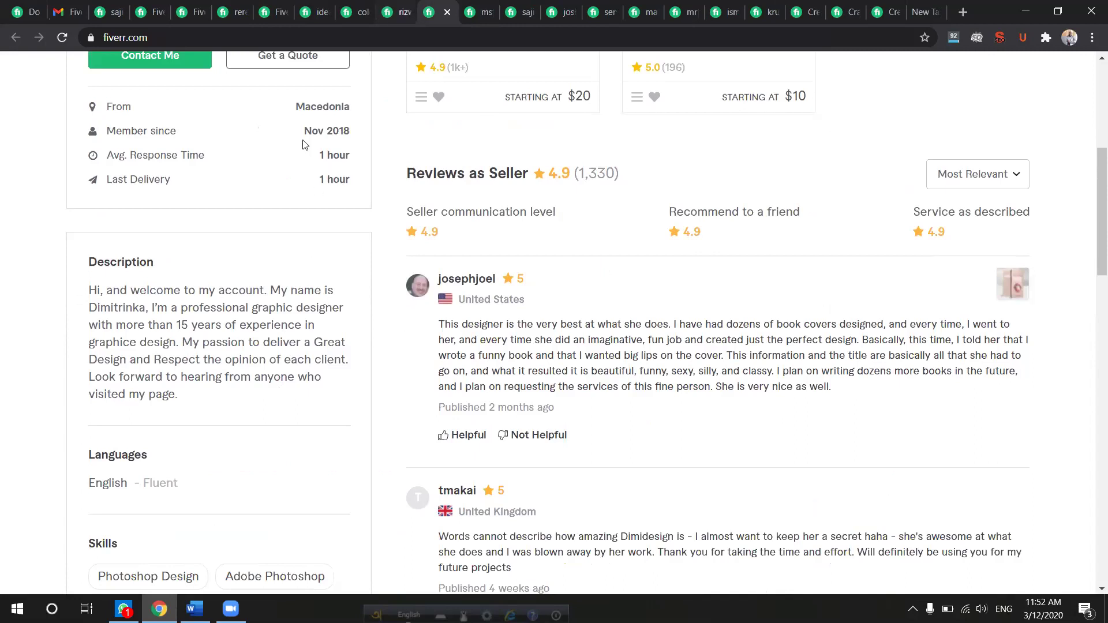
{"action": "scroll", "coordinate": [274, 17], "scroll_direction": "up", "scroll_amount": 4}
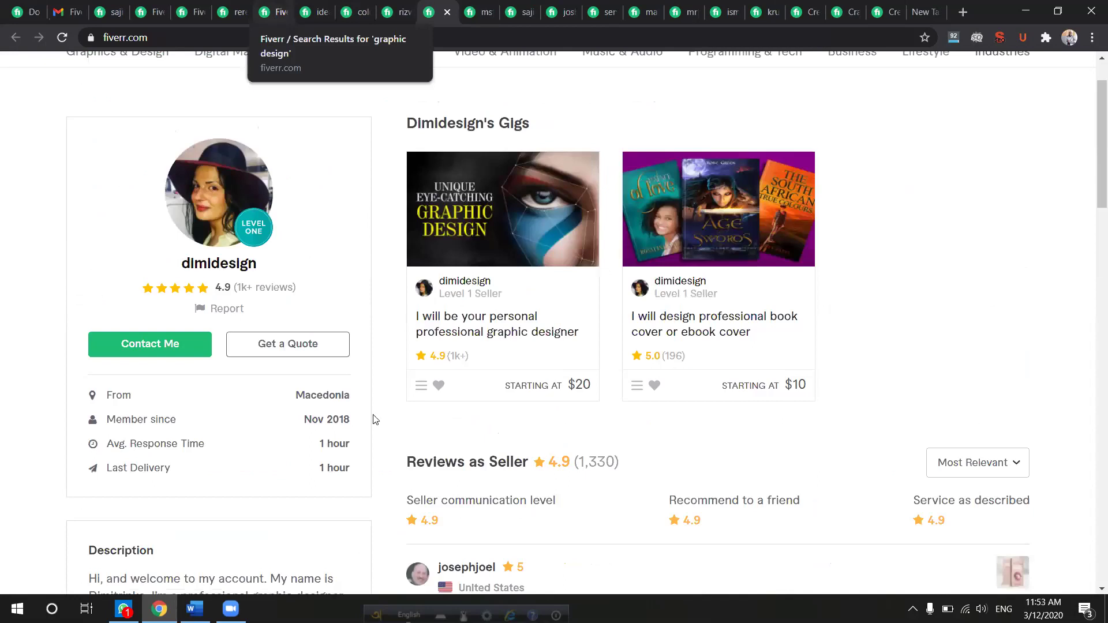
{"action": "key", "text": "ctrl+7"}
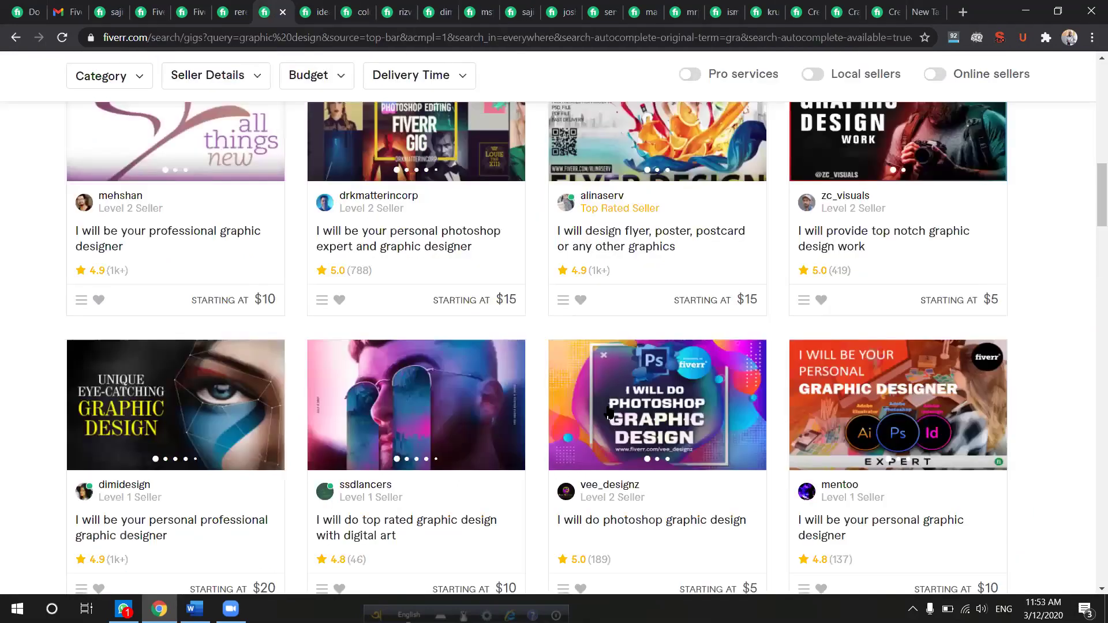
Open the 'I will do photoshop graphic design' seller's profile in a new tab and skim its description.
{"action": "scroll", "coordinate": [610, 414], "scroll_direction": "down", "scroll_amount": 1}
{"action": "right_click", "coordinate": [603, 415]}
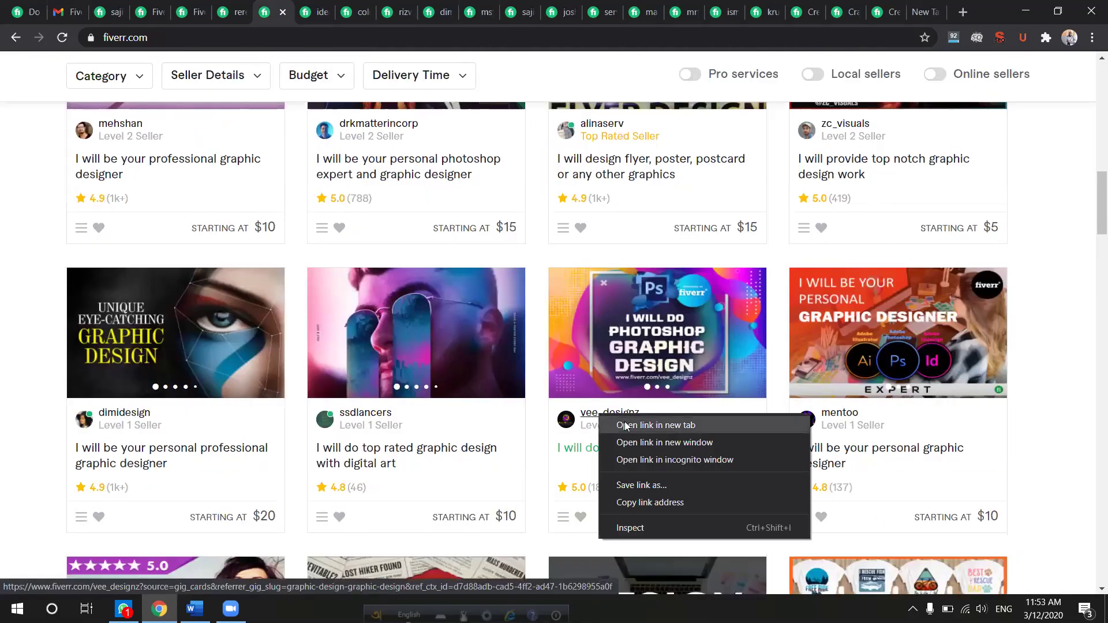
{"action": "left_click", "coordinate": [623, 426]}
{"action": "left_click", "coordinate": [462, 16]}
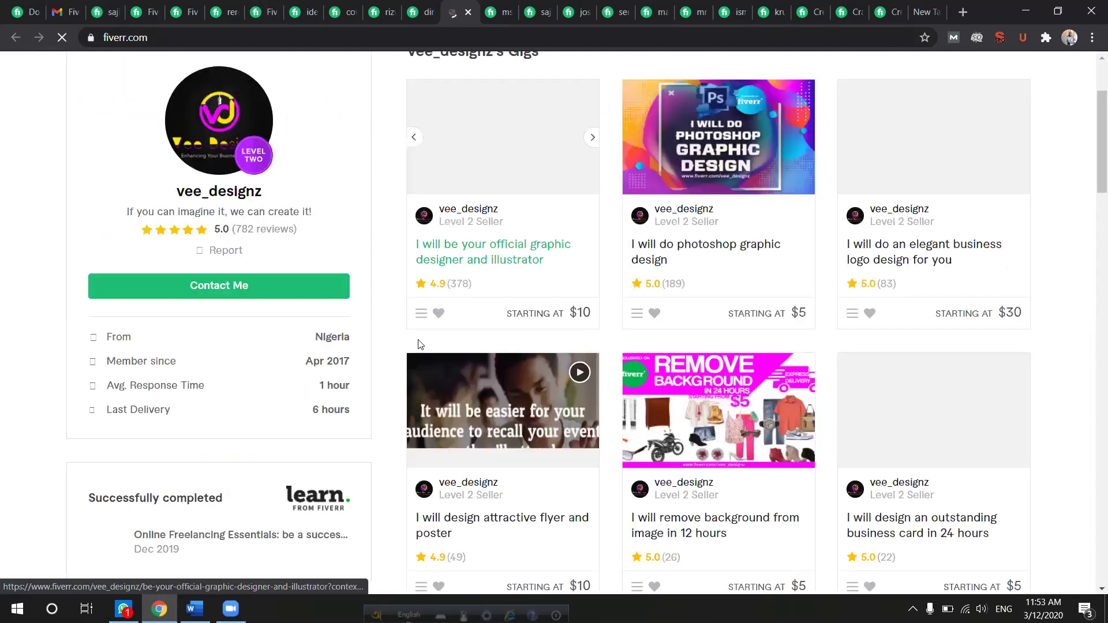
{"action": "scroll", "coordinate": [348, 372], "scroll_direction": "down", "scroll_amount": 6}
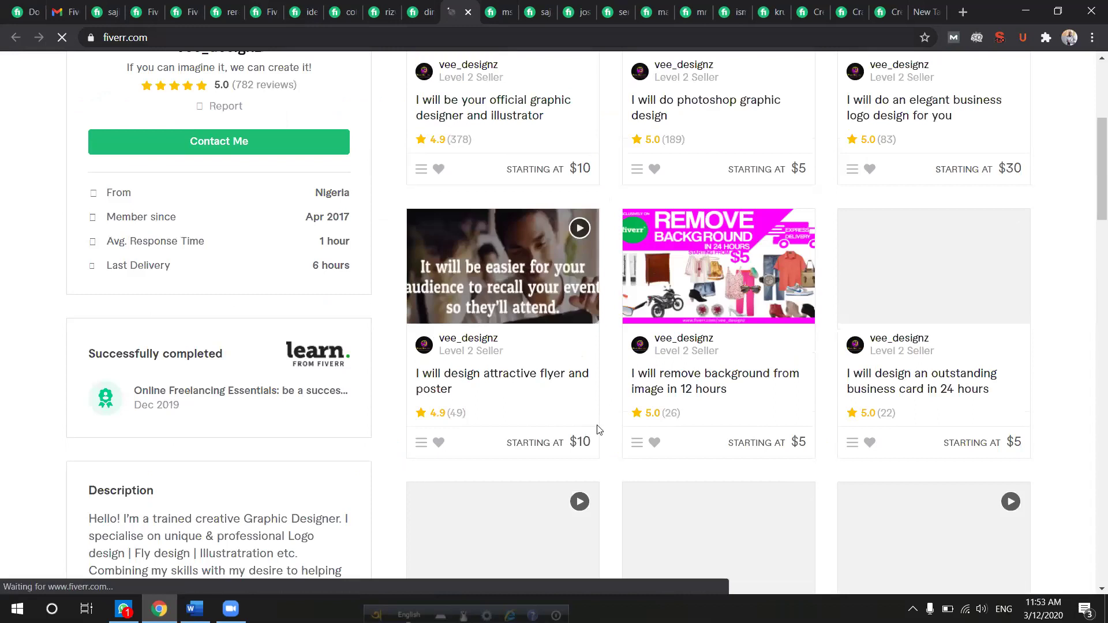
{"action": "key", "text": "ctrl+7"}
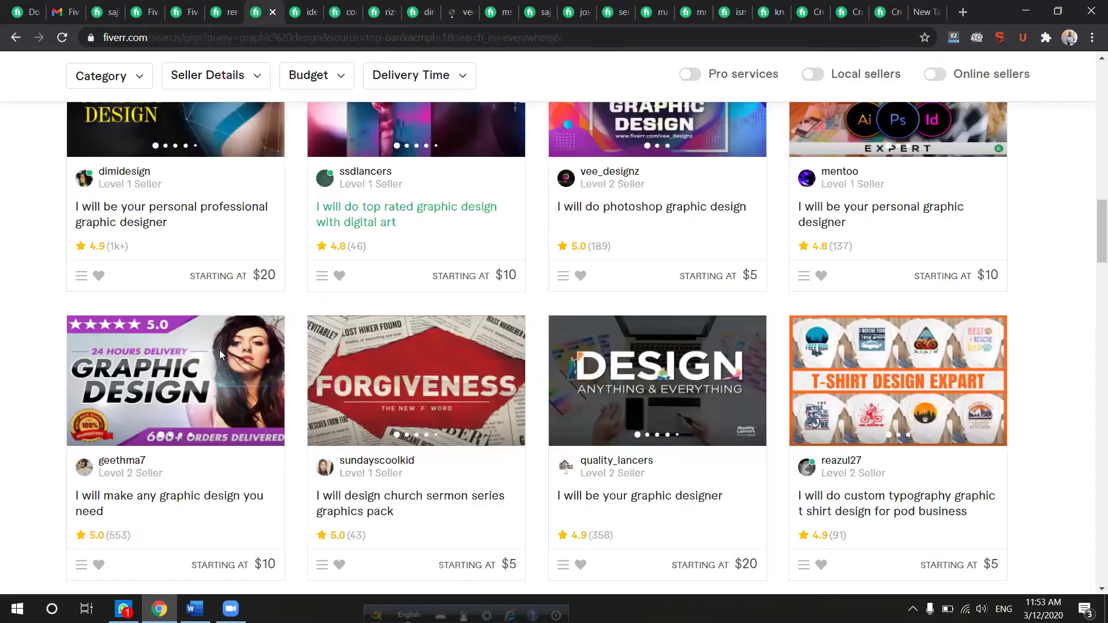
Open the custom order seller's profile in a new tab from further down the results.
{"action": "scroll", "coordinate": [138, 271], "scroll_direction": "down", "scroll_amount": 8}
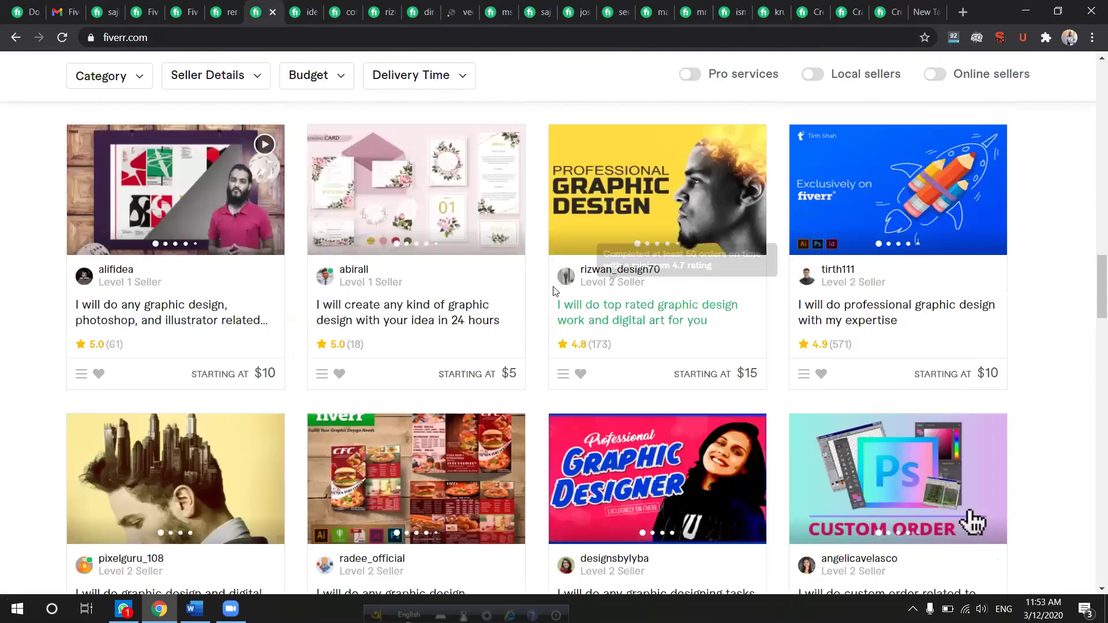
{"action": "scroll", "coordinate": [832, 277], "scroll_direction": "down", "scroll_amount": 5}
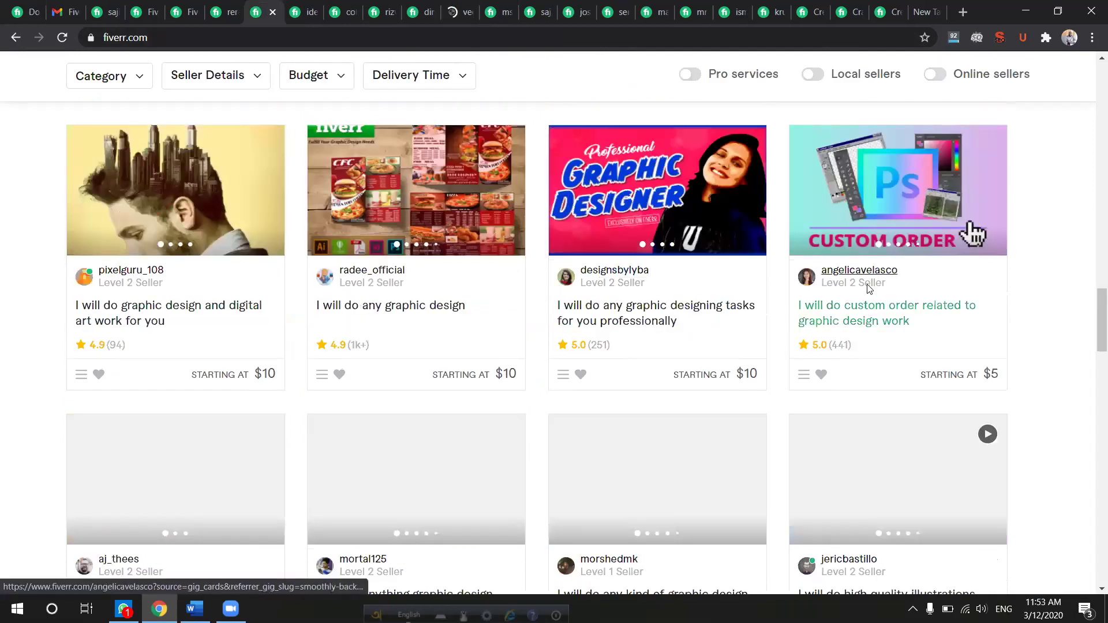
{"action": "right_click", "coordinate": [832, 271]}
{"action": "key", "text": "Return"}
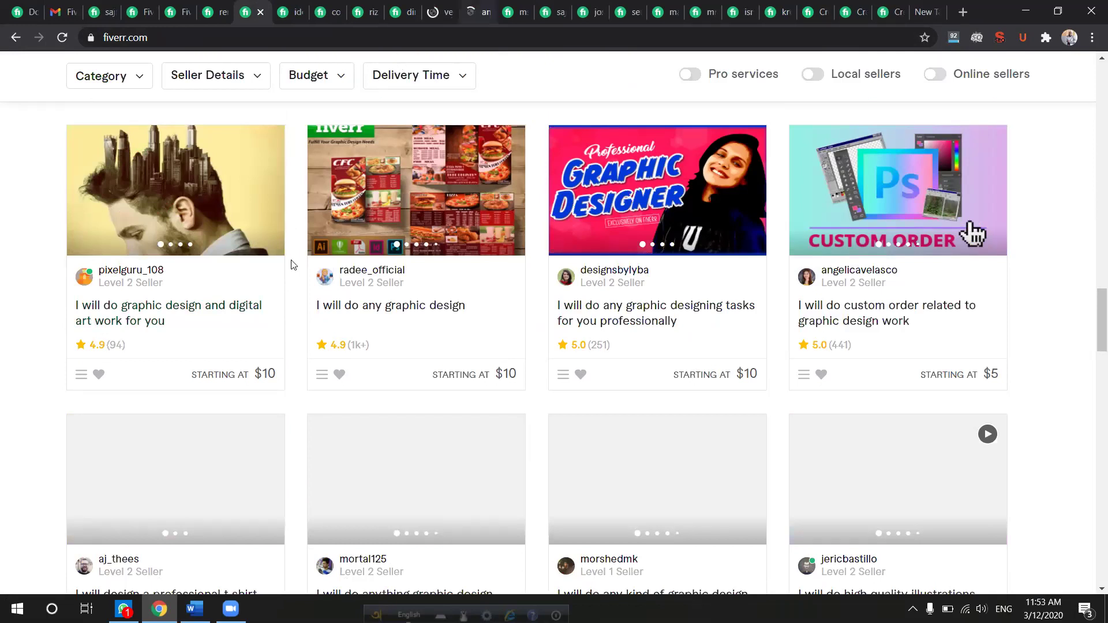
Review the Photoshop design seller's profile again.
{"action": "key", "text": "ctrl+Tab"}
{"action": "key", "text": "ctrl+Tab"}
{"action": "key", "text": "ctrl+Tab"}
{"action": "key", "text": "ctrl+Tab"}
{"action": "key", "text": "ctrl+Tab"}
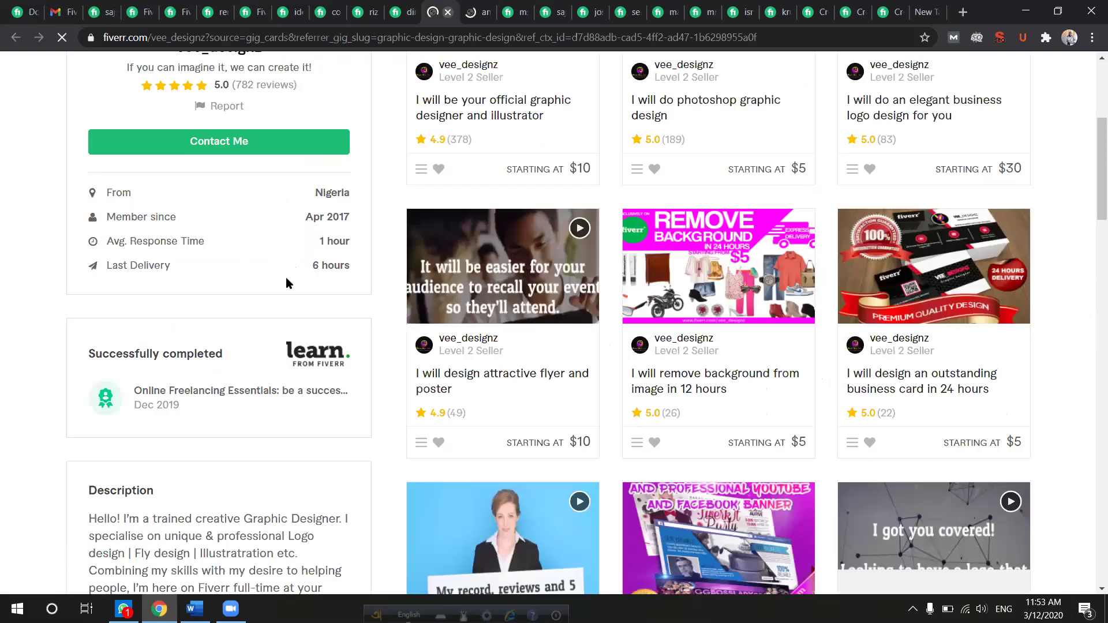
{"action": "scroll", "coordinate": [304, 326], "scroll_direction": "down", "scroll_amount": 4}
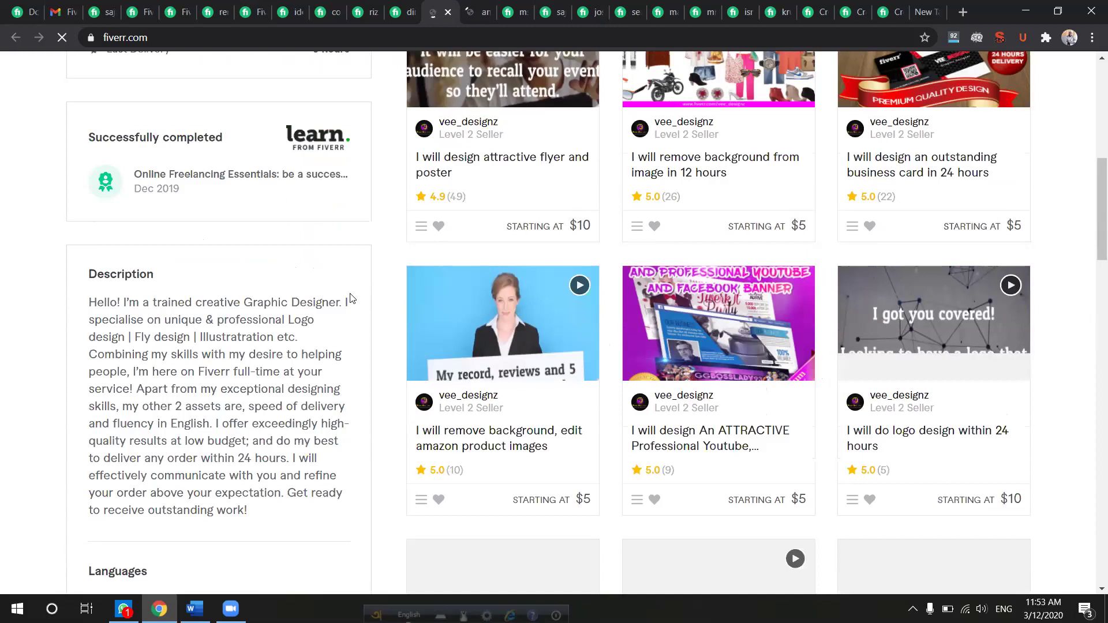
{"action": "scroll", "coordinate": [353, 303], "scroll_direction": "up", "scroll_amount": 5}
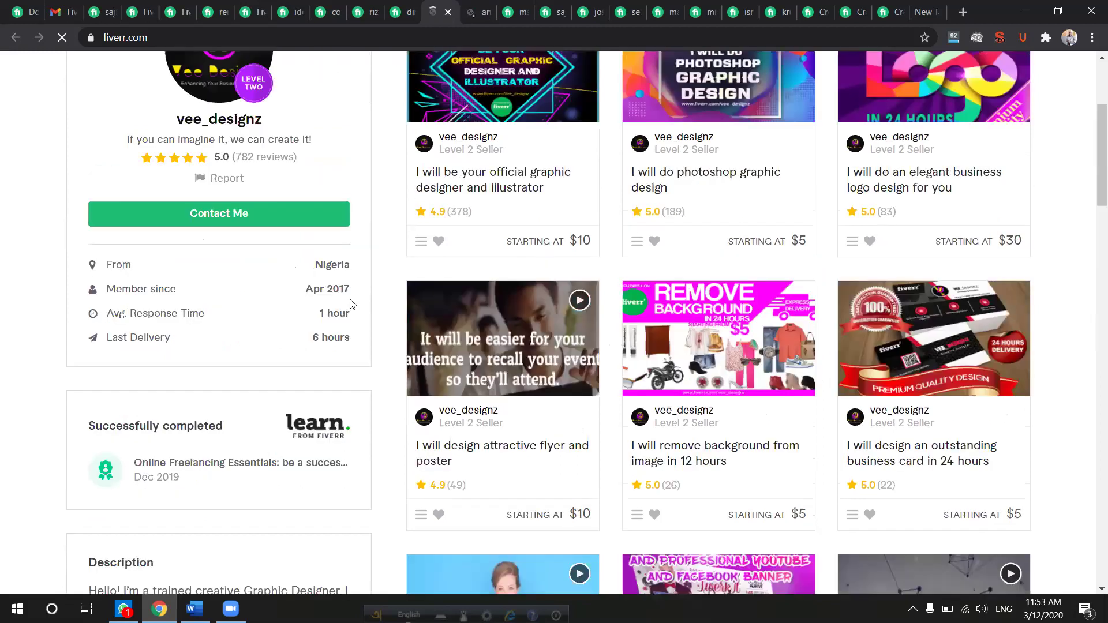
Read the Filipino digital-collage artist's profile, then return to the graphic design results.
{"action": "key", "text": "ctrl+Tab"}
{"action": "scroll", "coordinate": [353, 263], "scroll_direction": "down", "scroll_amount": 3}
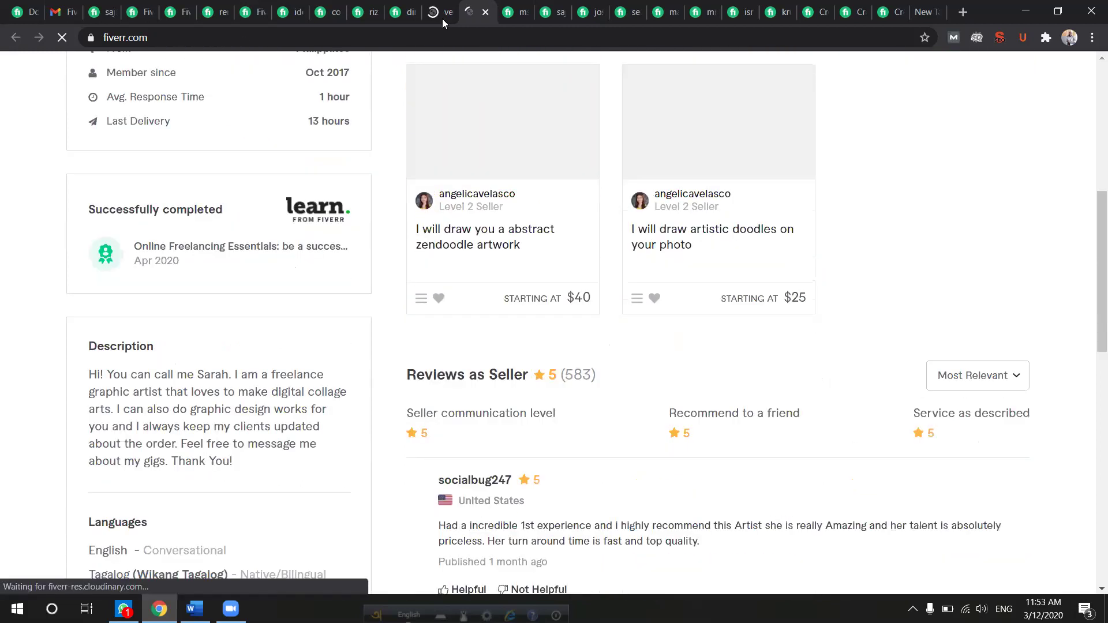
{"action": "scroll", "coordinate": [304, 89], "scroll_direction": "down", "scroll_amount": 2}
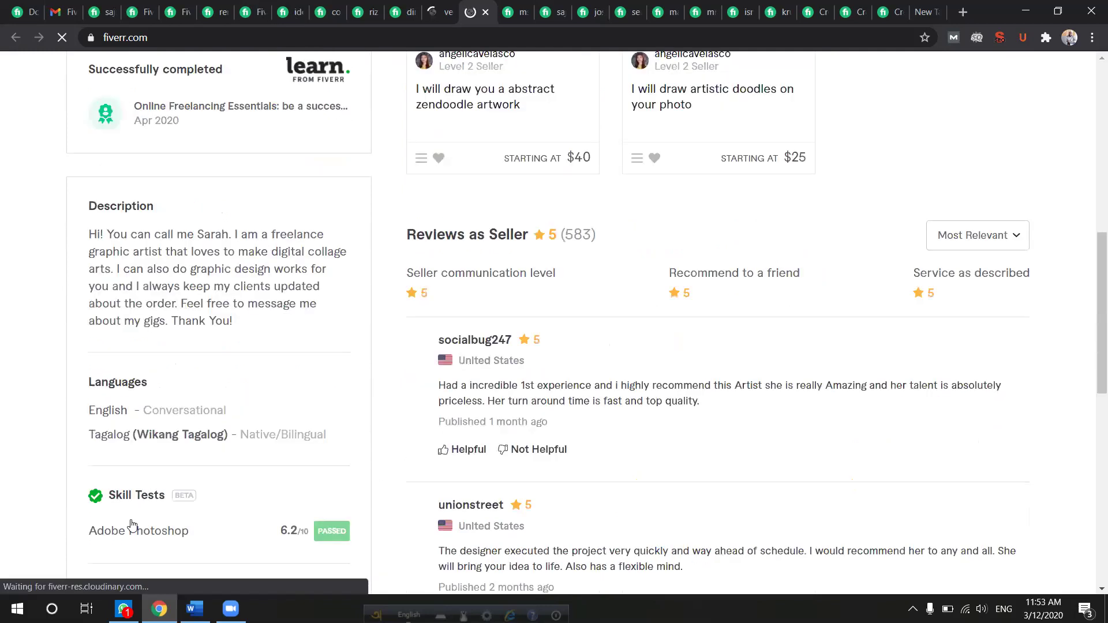
{"action": "key", "text": "ctrl+7"}
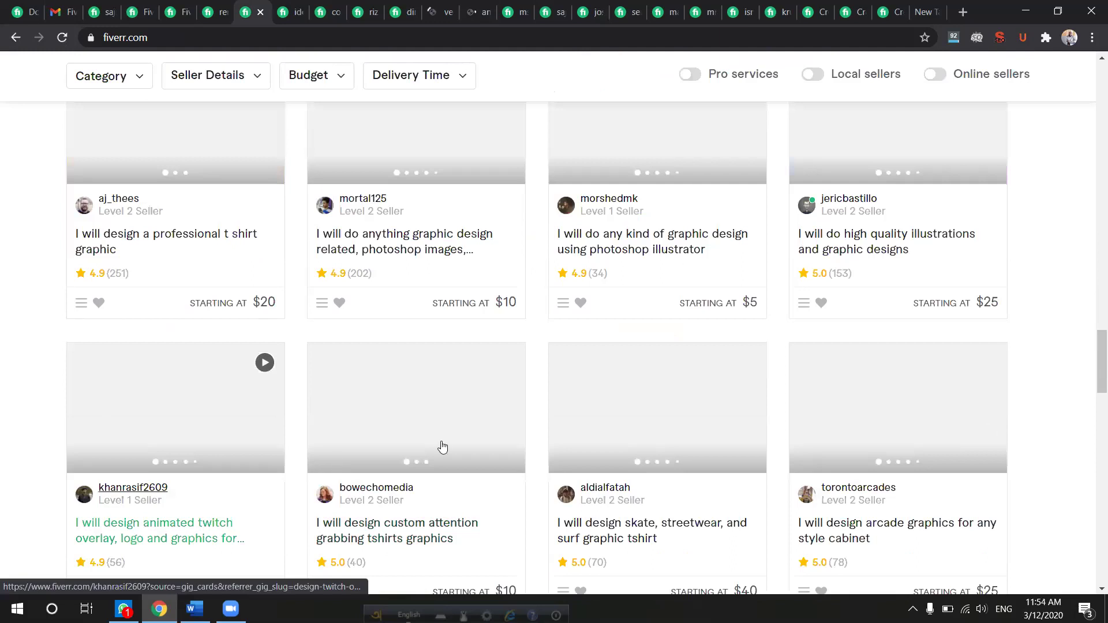
Scroll back up the results and open a seller's gig card in a new tab.
{"action": "scroll", "coordinate": [442, 446], "scroll_direction": "up", "scroll_amount": 3}
{"action": "scroll", "coordinate": [440, 445], "scroll_direction": "up", "scroll_amount": 1}
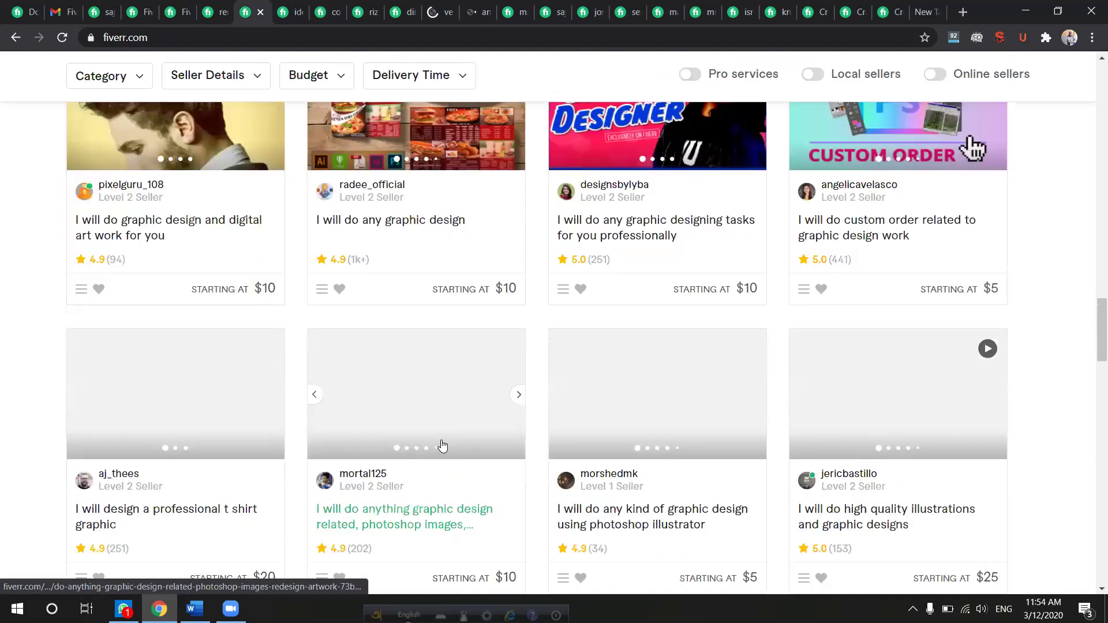
{"action": "scroll", "coordinate": [372, 332], "scroll_direction": "up", "scroll_amount": 2}
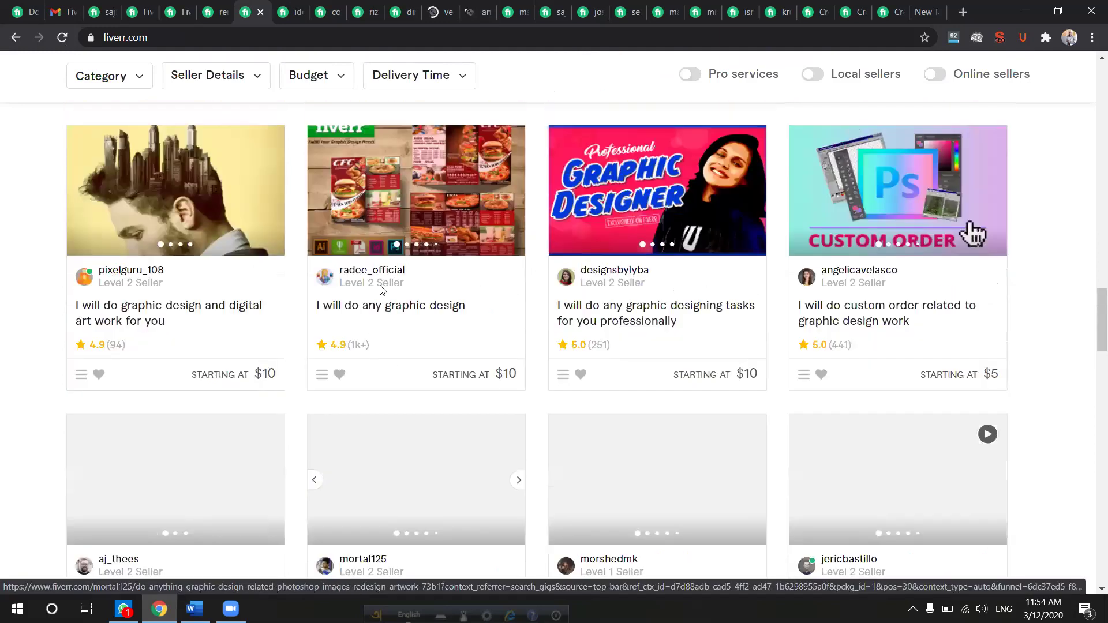
{"action": "scroll", "coordinate": [394, 369], "scroll_direction": "up", "scroll_amount": 1}
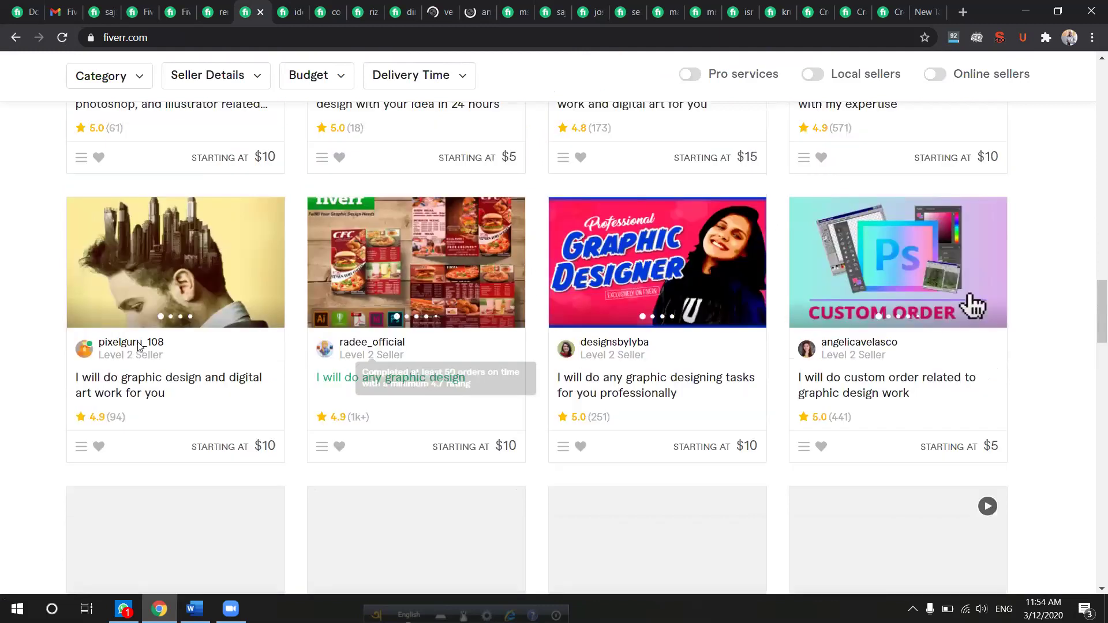
{"action": "right_click", "coordinate": [198, 359]}
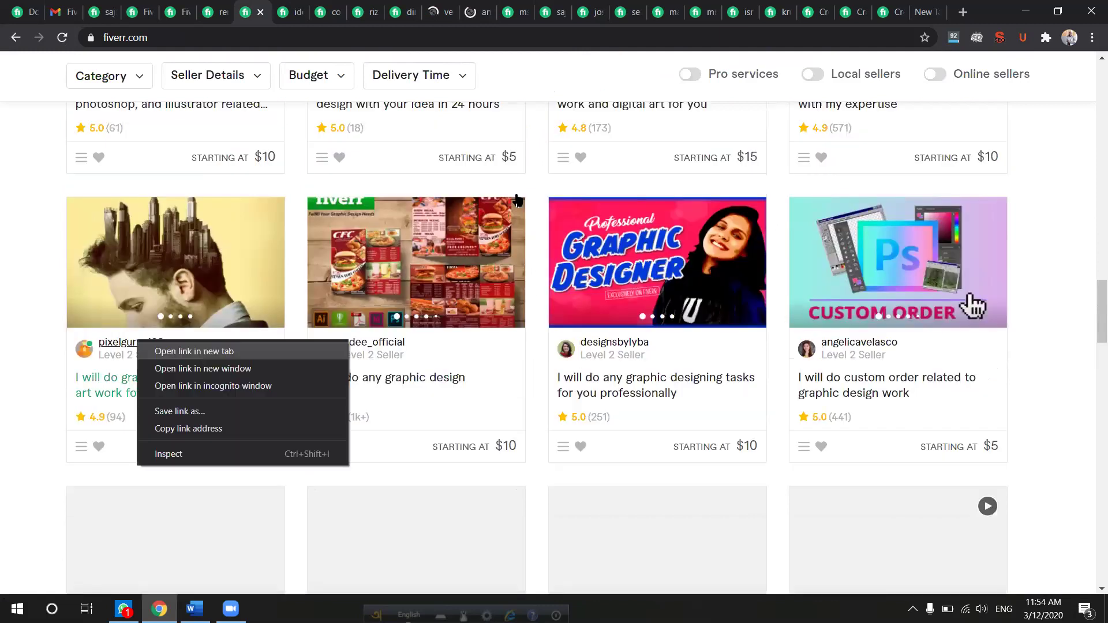
{"action": "left_click", "coordinate": [198, 350]}
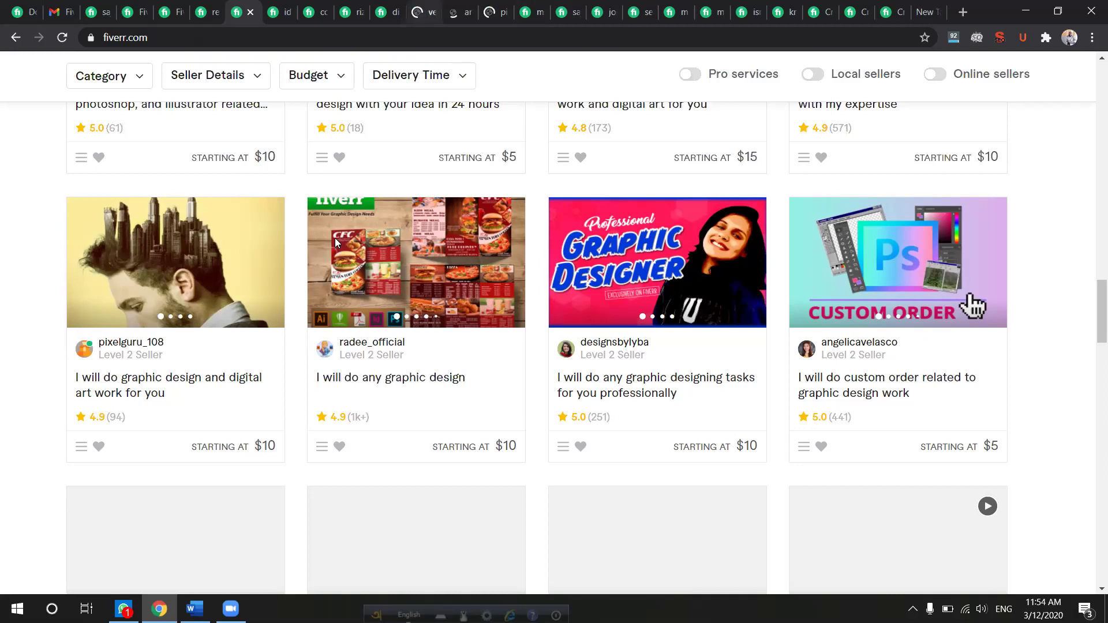
Cycle through the opened profiles to reach the Indian Level Two designer's profile.
{"action": "left_click", "coordinate": [424, 12]}
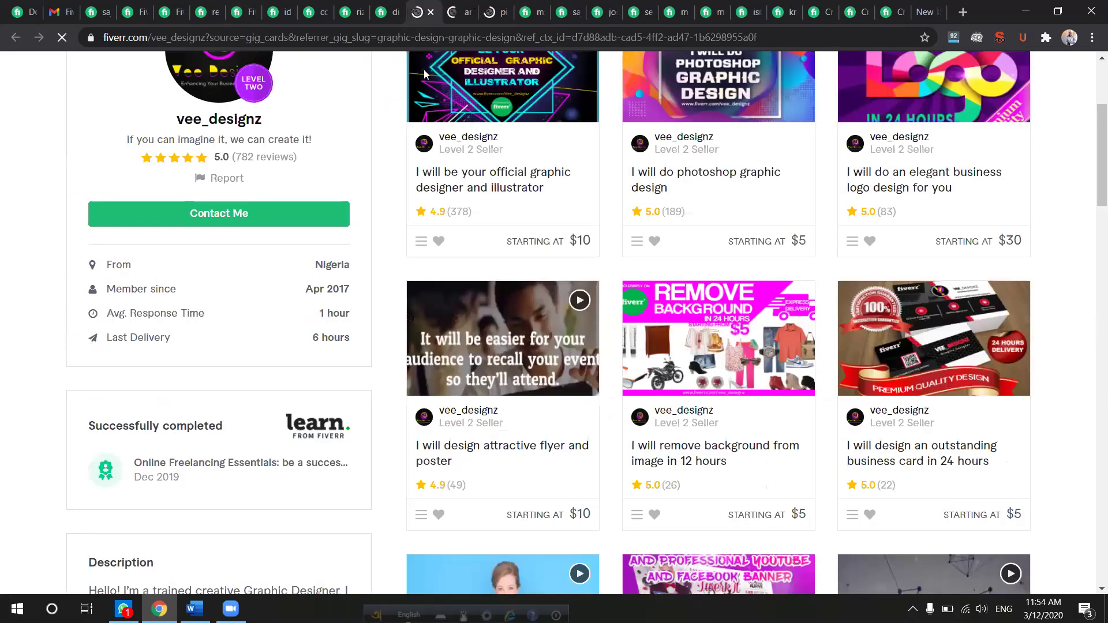
{"action": "scroll", "coordinate": [316, 267], "scroll_direction": "down", "scroll_amount": 5}
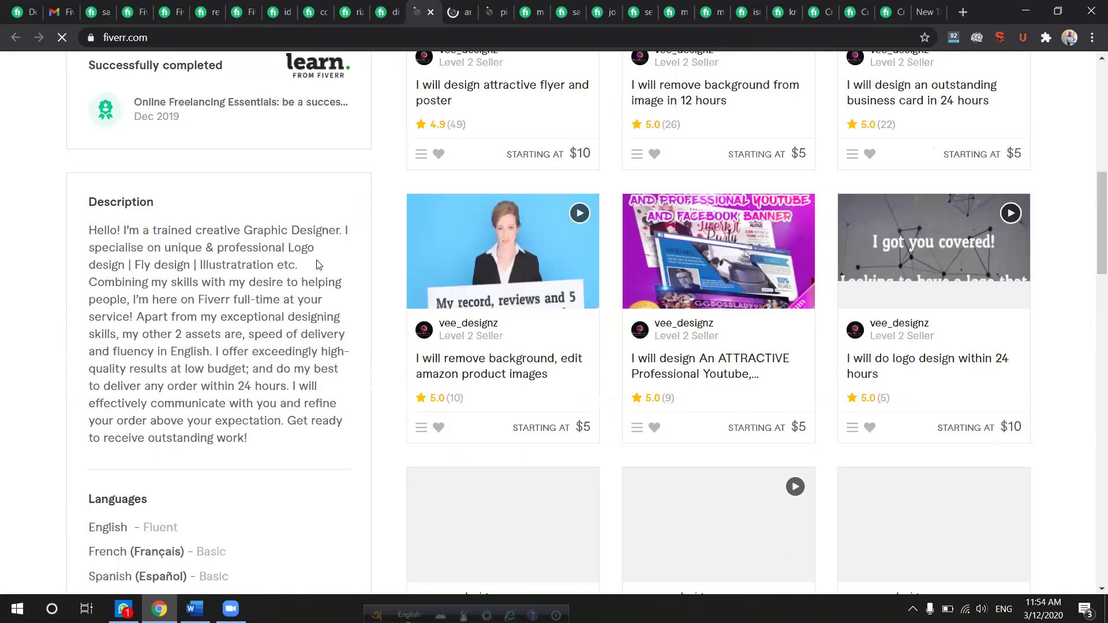
{"action": "key", "text": "ctrl+Tab"}
{"action": "scroll", "coordinate": [320, 255], "scroll_direction": "down", "scroll_amount": 5}
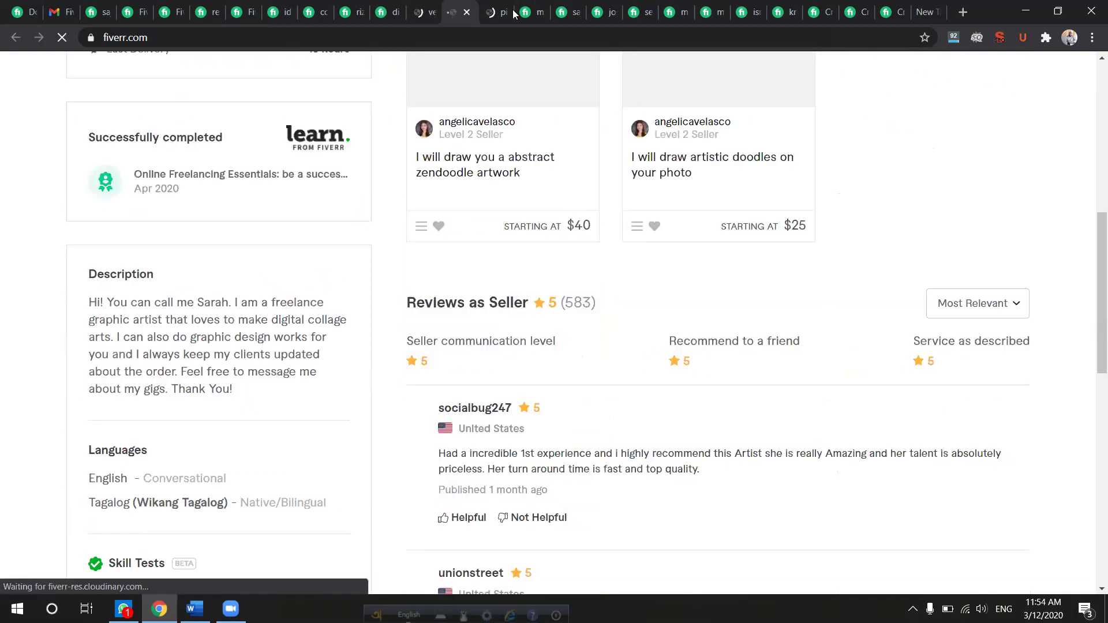
{"action": "scroll", "coordinate": [293, 241], "scroll_direction": "up", "scroll_amount": 3}
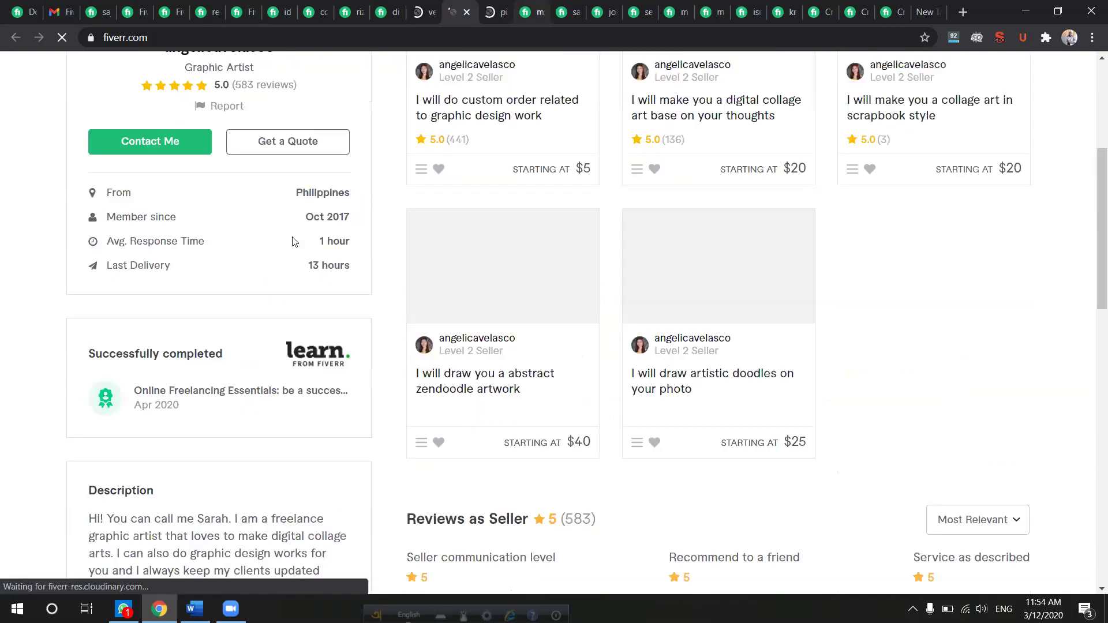
{"action": "key", "text": "ctrl+Tab"}
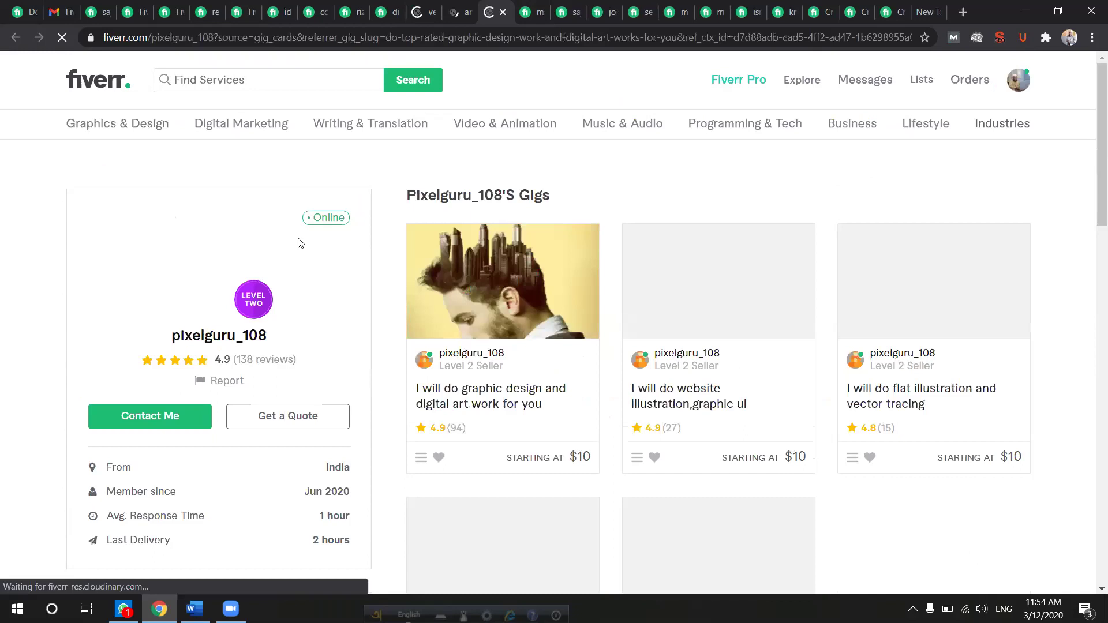
Read the Indian designer's profile, then go back to the results and scroll further down the gigs.
{"action": "scroll", "coordinate": [306, 253], "scroll_direction": "down", "scroll_amount": 4}
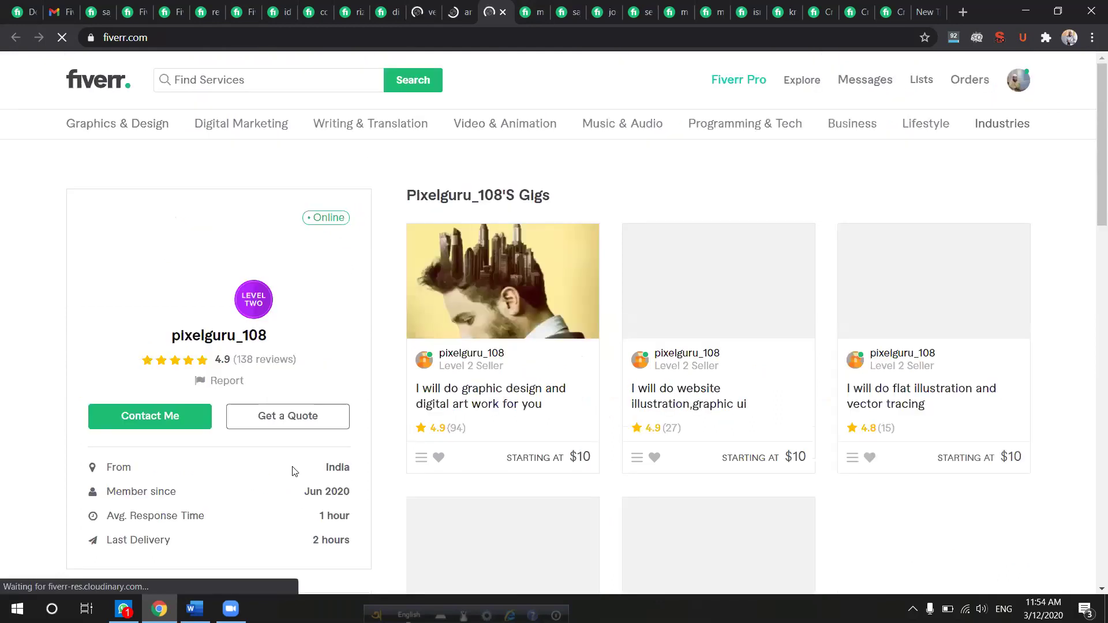
{"action": "scroll", "coordinate": [292, 468], "scroll_direction": "down", "scroll_amount": 3}
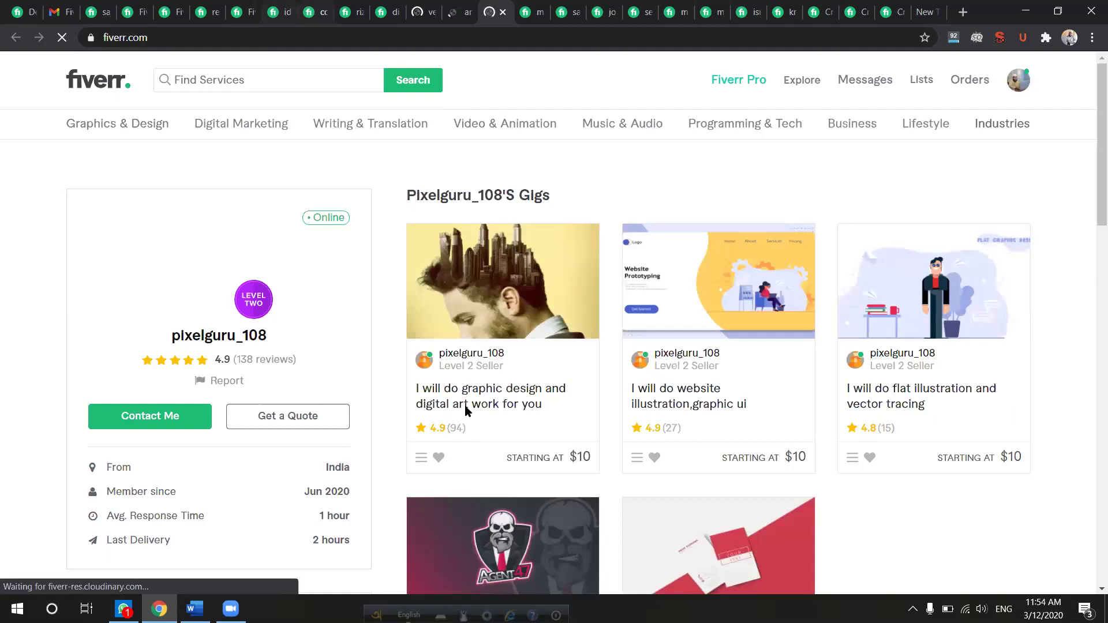
{"action": "key", "text": "ctrl+7"}
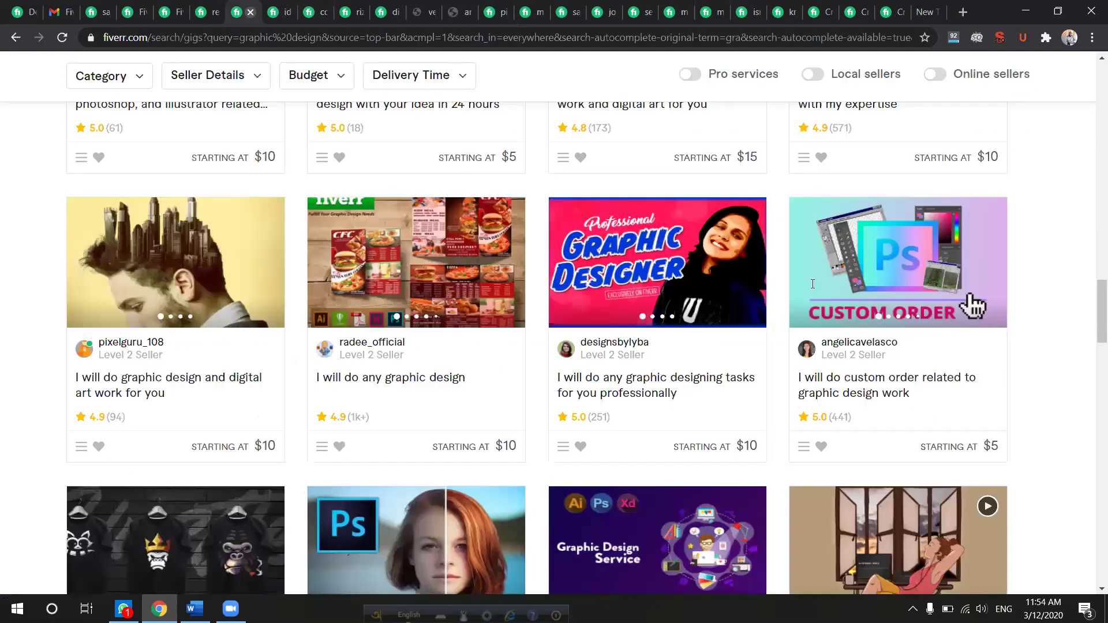
{"action": "scroll", "coordinate": [825, 277], "scroll_direction": "down", "scroll_amount": 15}
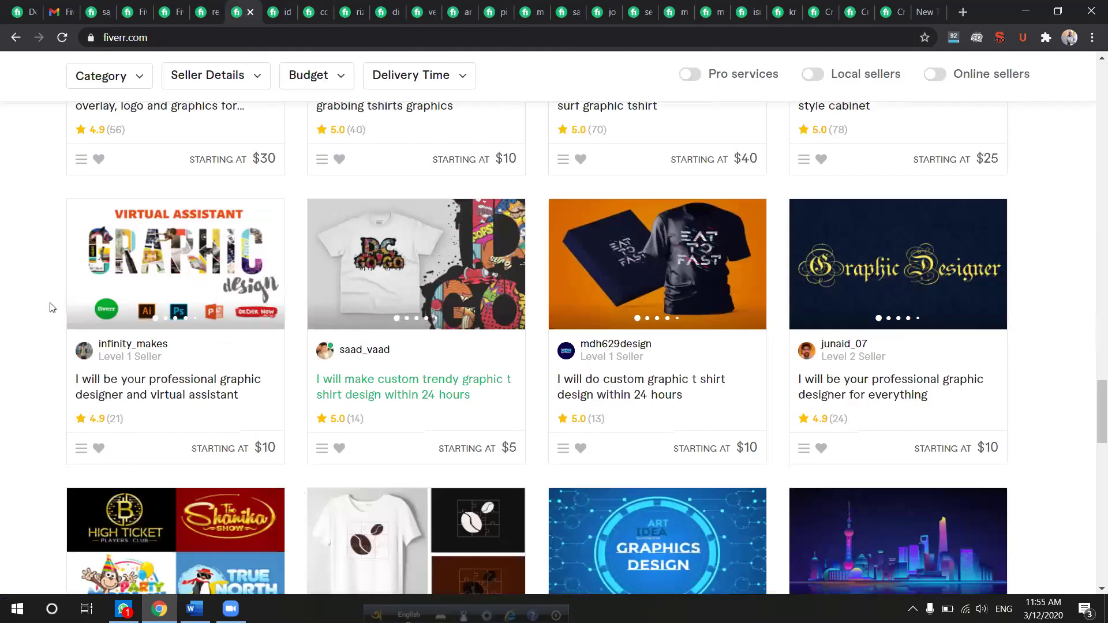
{"action": "scroll", "coordinate": [50, 307], "scroll_direction": "down", "scroll_amount": 5}
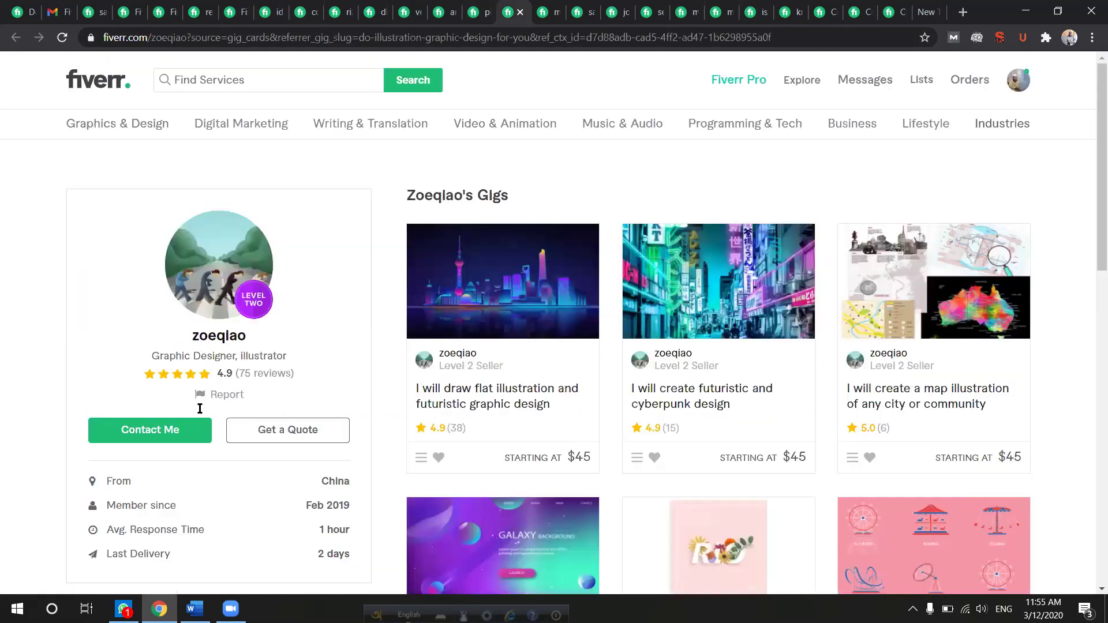
Open the Chinese illustrator's profile from the seller name link in a new tab.
{"action": "scroll", "coordinate": [198, 429], "scroll_direction": "down", "scroll_amount": 6}
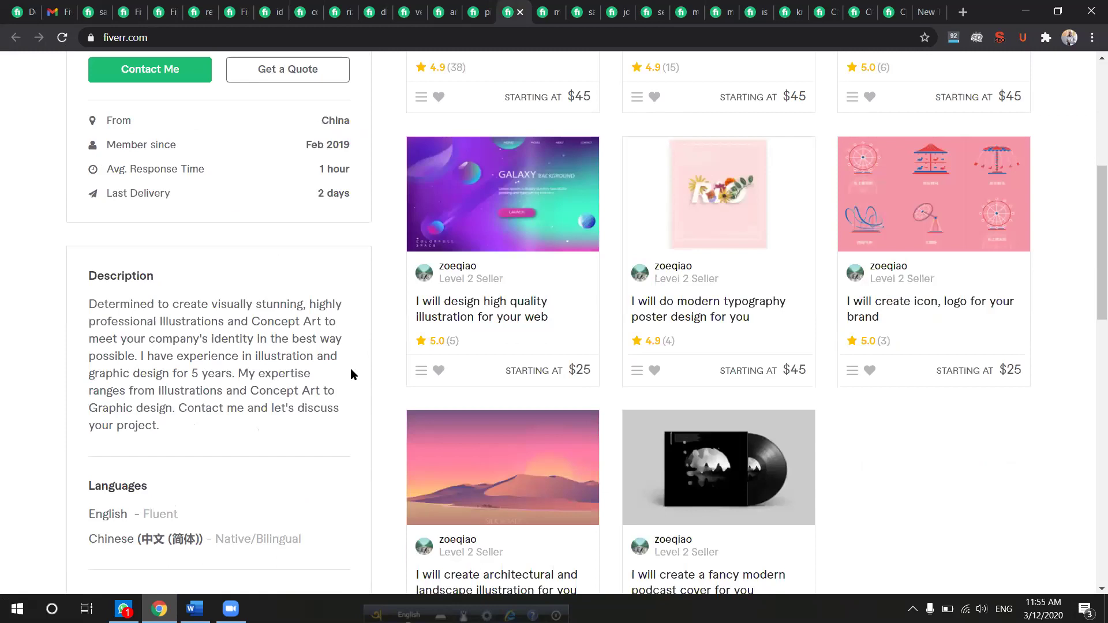
{"action": "scroll", "coordinate": [351, 369], "scroll_direction": "up", "scroll_amount": 5}
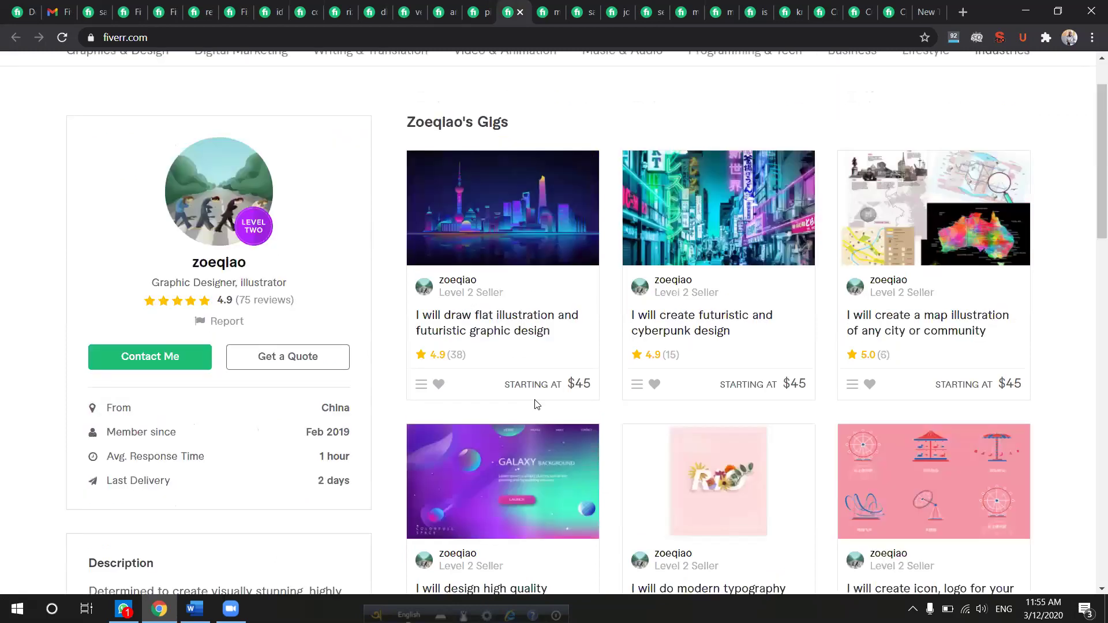
{"action": "scroll", "coordinate": [537, 405], "scroll_direction": "down", "scroll_amount": 2}
{"action": "right_click", "coordinate": [877, 411]}
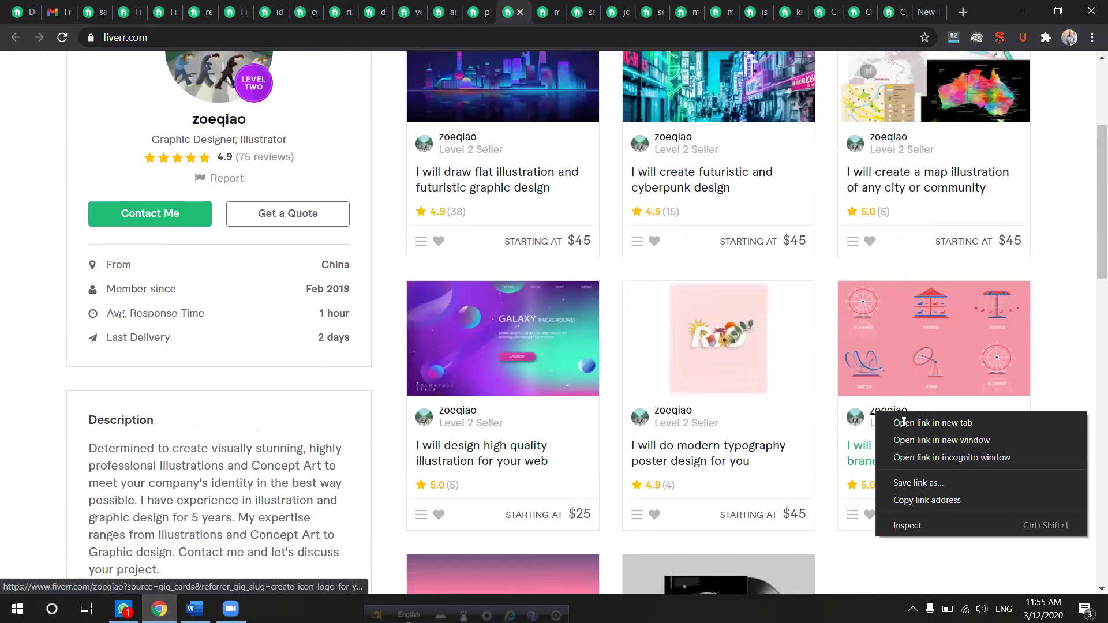
{"action": "left_click", "coordinate": [904, 423]}
{"action": "key", "text": "ctrl+Tab"}
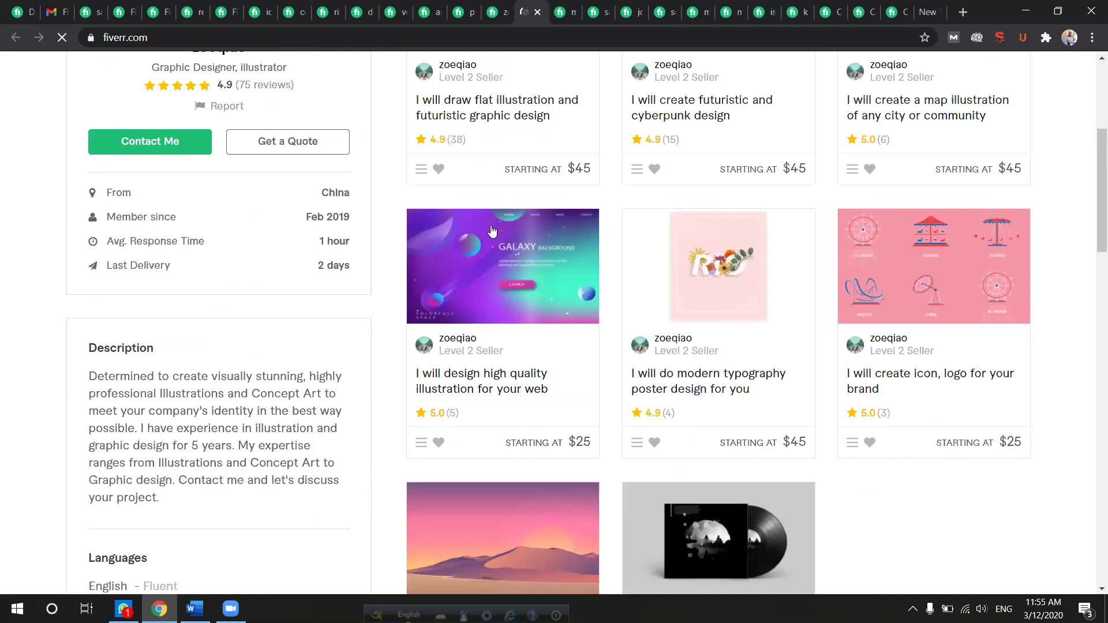
Open another of the illustrator's gigs in a new tab and read through it.
{"action": "scroll", "coordinate": [442, 206], "scroll_direction": "down", "scroll_amount": 4}
{"action": "middle_click", "coordinate": [440, 220]}
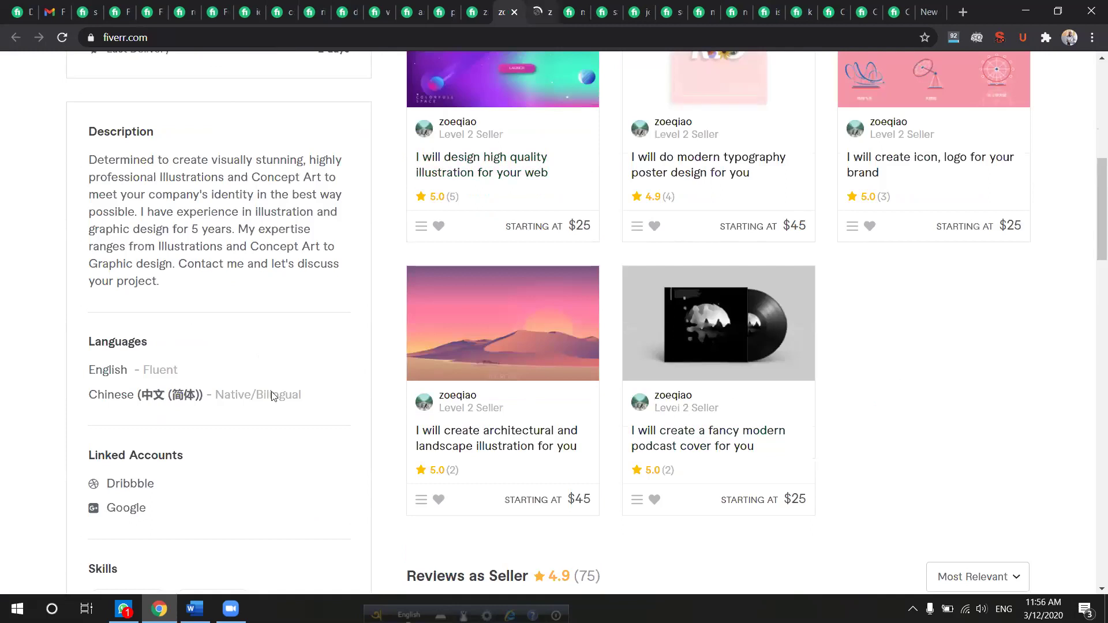
{"action": "key", "text": "ctrl+Tab"}
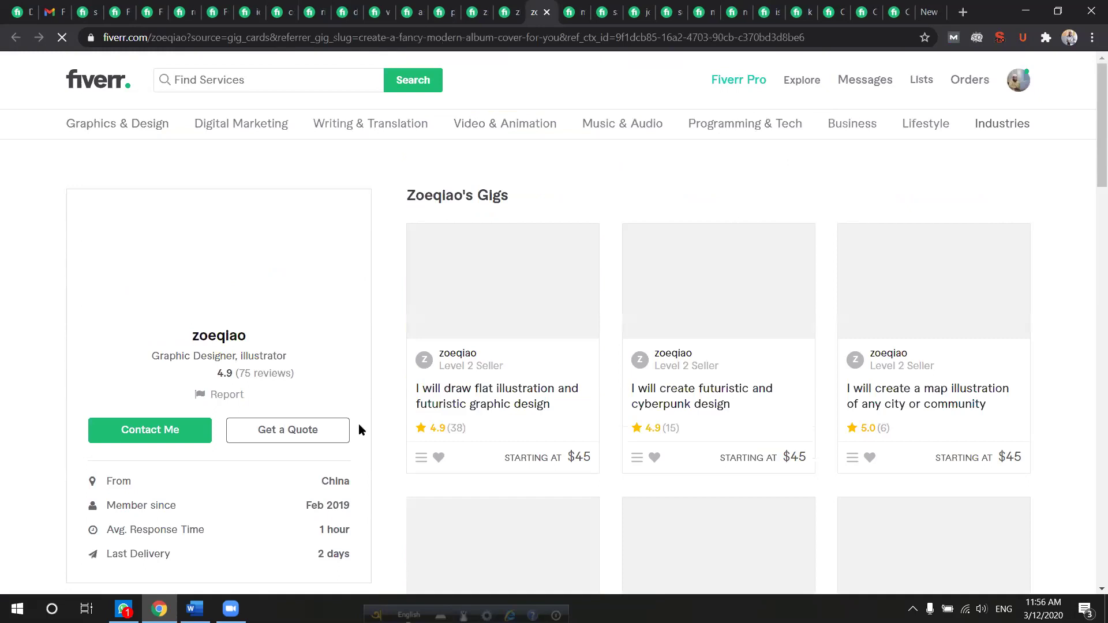
{"action": "scroll", "coordinate": [359, 428], "scroll_direction": "down", "scroll_amount": 6}
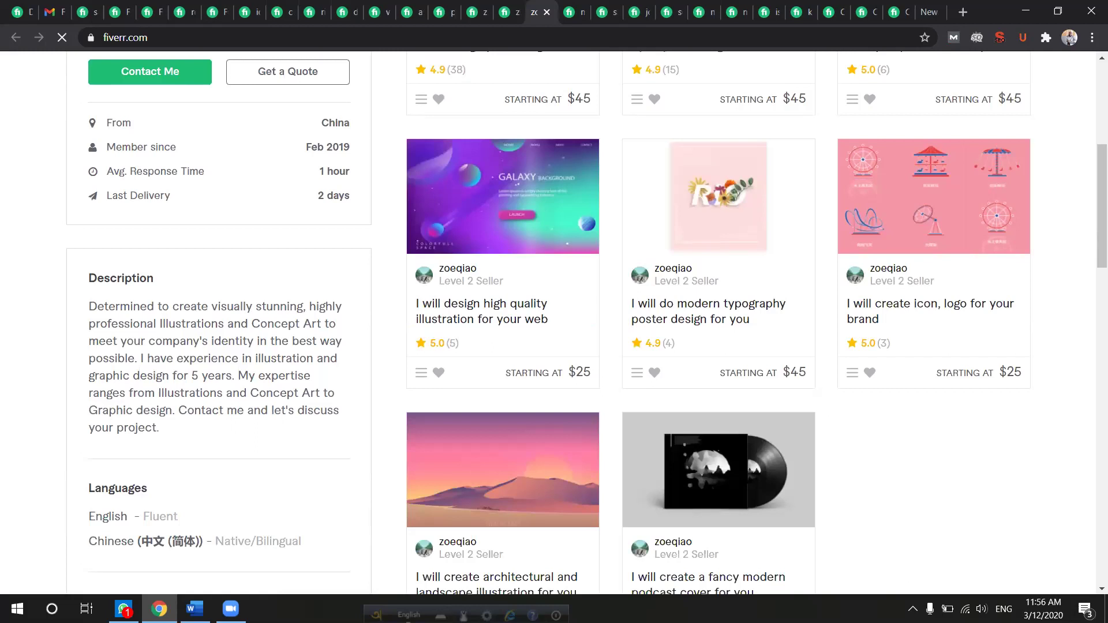
{"action": "scroll", "coordinate": [554, 323], "scroll_direction": "up", "scroll_amount": 2}
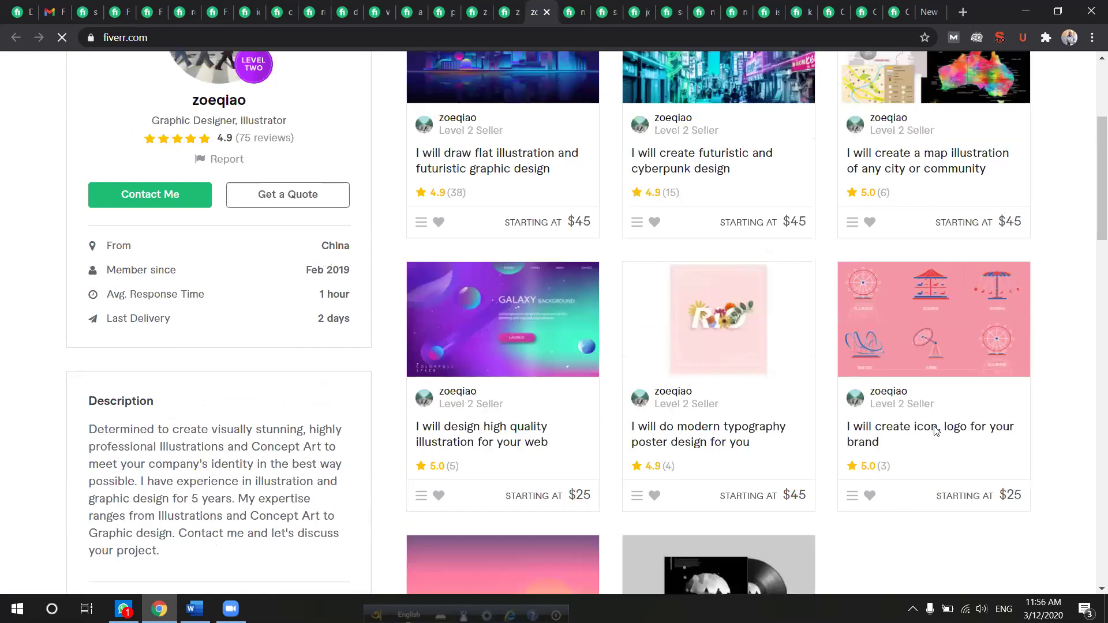
{"action": "scroll", "coordinate": [936, 430], "scroll_direction": "down", "scroll_amount": 8}
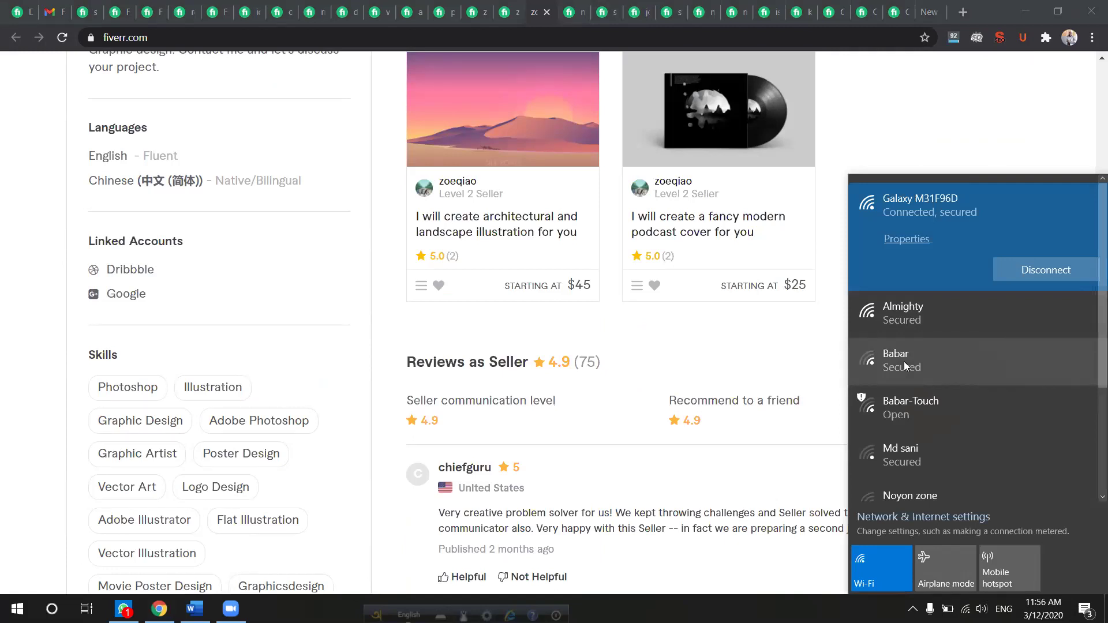
Connect to the Almighty Wi-Fi network and dismiss the network list.
{"action": "left_click", "coordinate": [924, 313]}
{"action": "left_click", "coordinate": [1045, 315]}
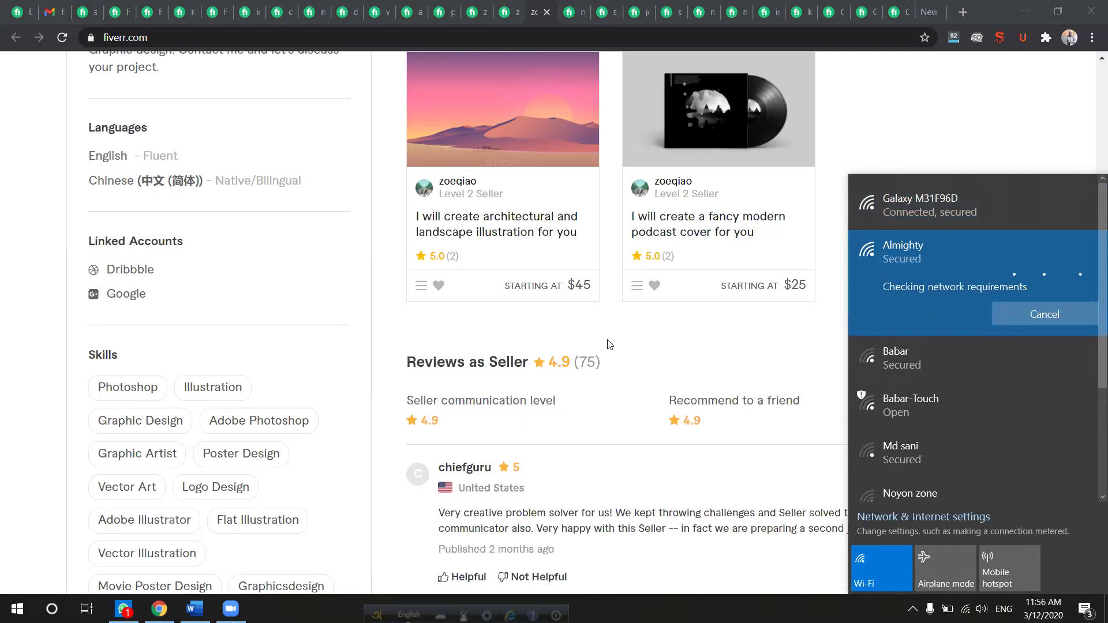
{"action": "left_click", "coordinate": [598, 273]}
Jump back to the top of the profile, then return to the graphic design results.
{"action": "scroll", "coordinate": [598, 272], "scroll_direction": "down", "scroll_amount": 6}
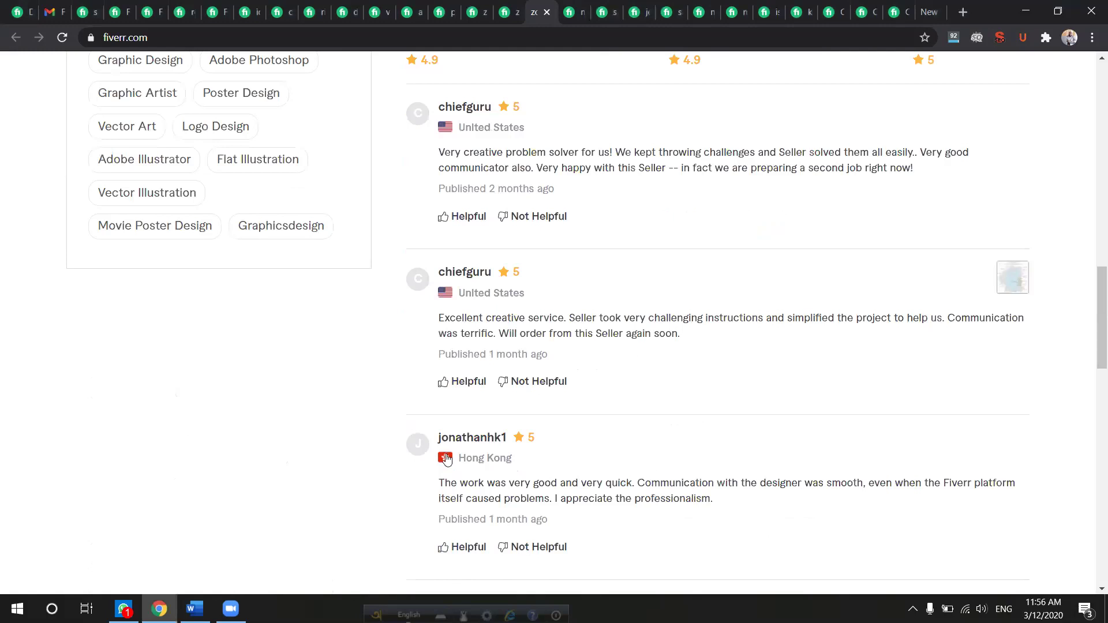
{"action": "key", "text": "Home"}
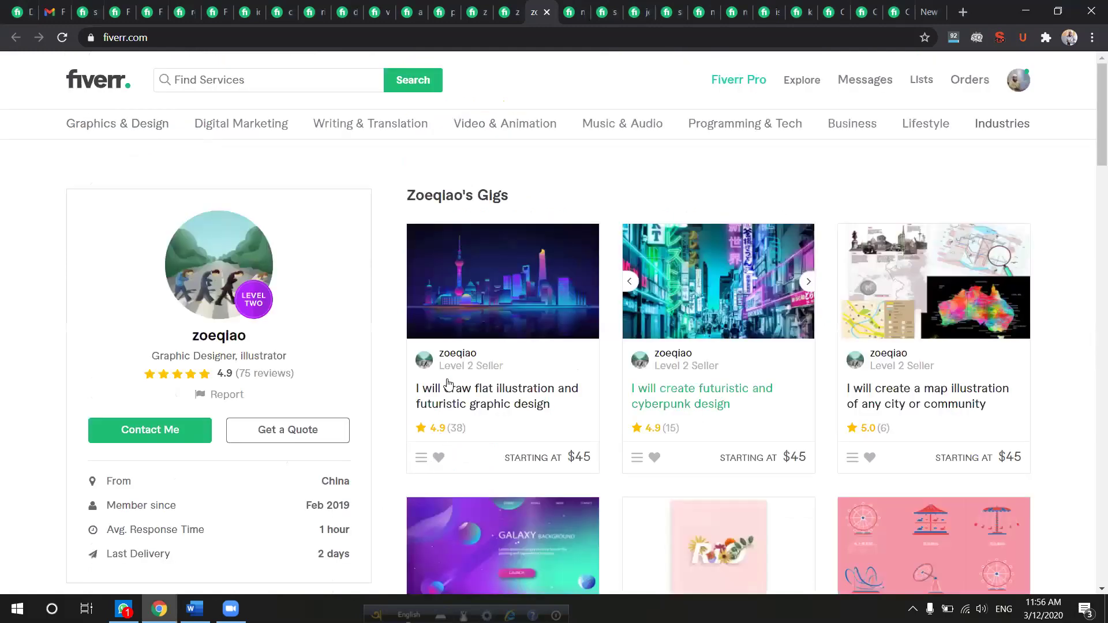
{"action": "key", "text": "ctrl+7"}
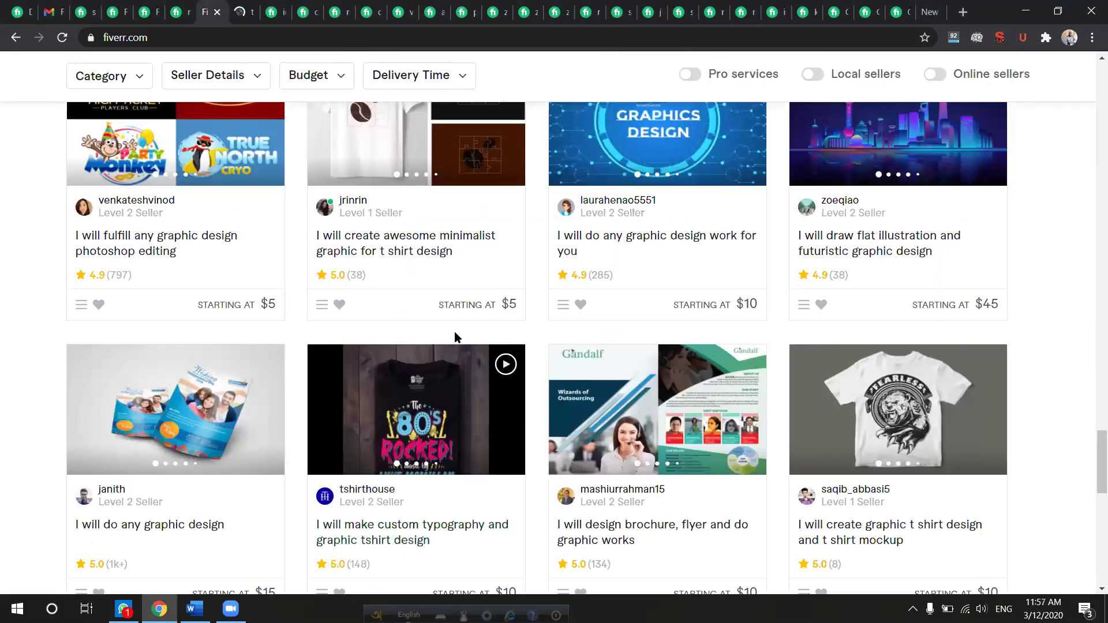
Bring up the Bangladeshi T-shirt designer's profile and select their whole description paragraph.
{"action": "left_click", "coordinate": [240, 12]}
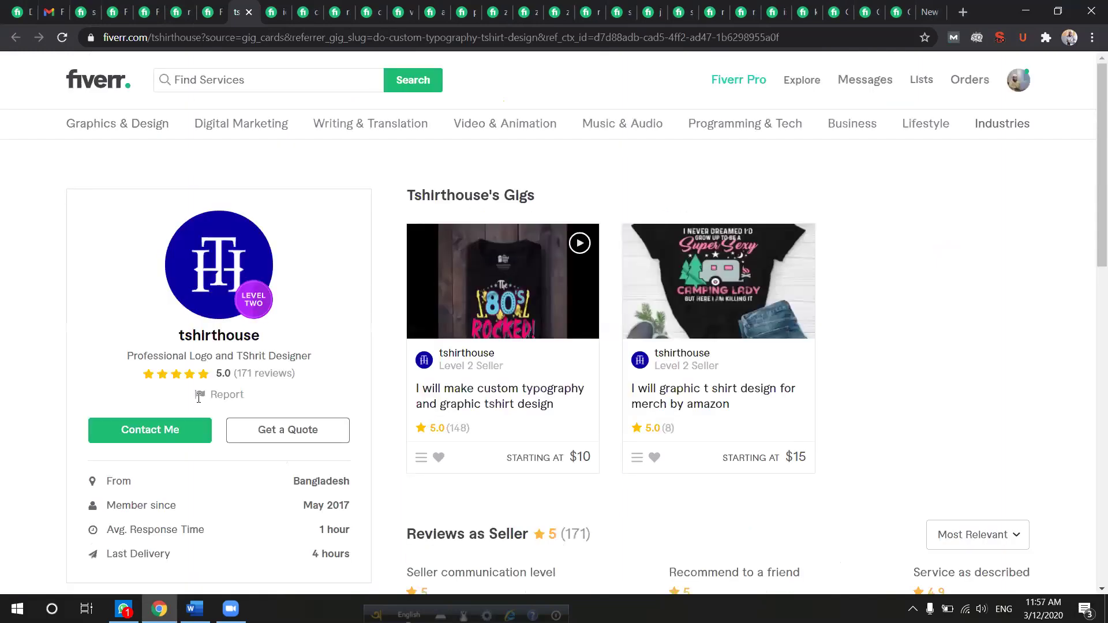
{"action": "scroll", "coordinate": [187, 373], "scroll_direction": "down", "scroll_amount": 5}
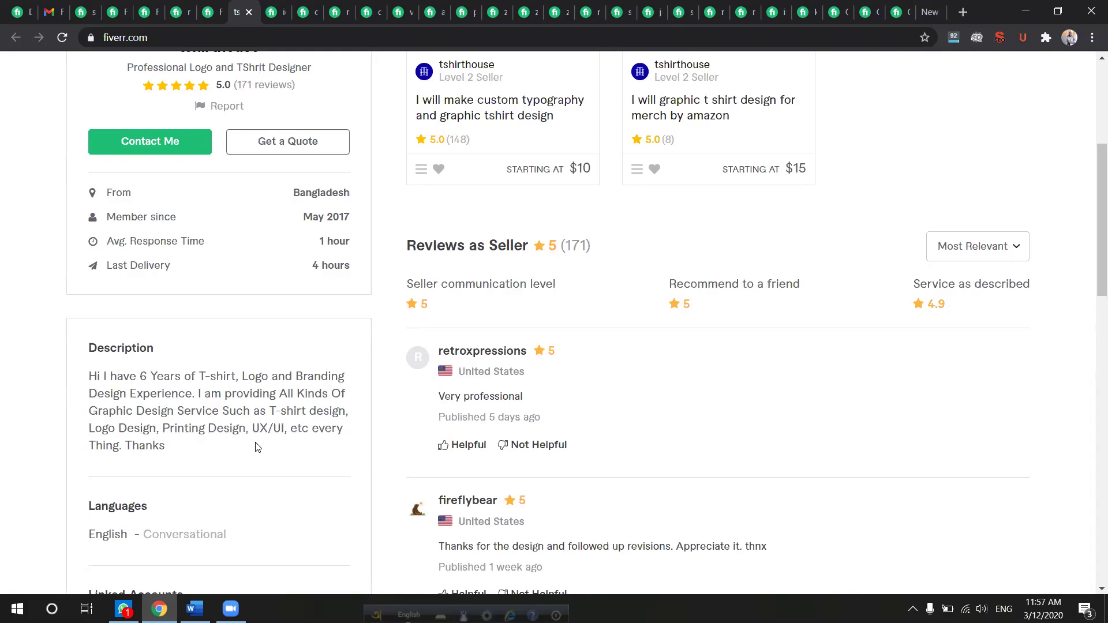
{"action": "left_click_drag", "start_coordinate": [166, 449], "coordinate": [87, 376]}
{"action": "key", "text": "ctrl+c"}
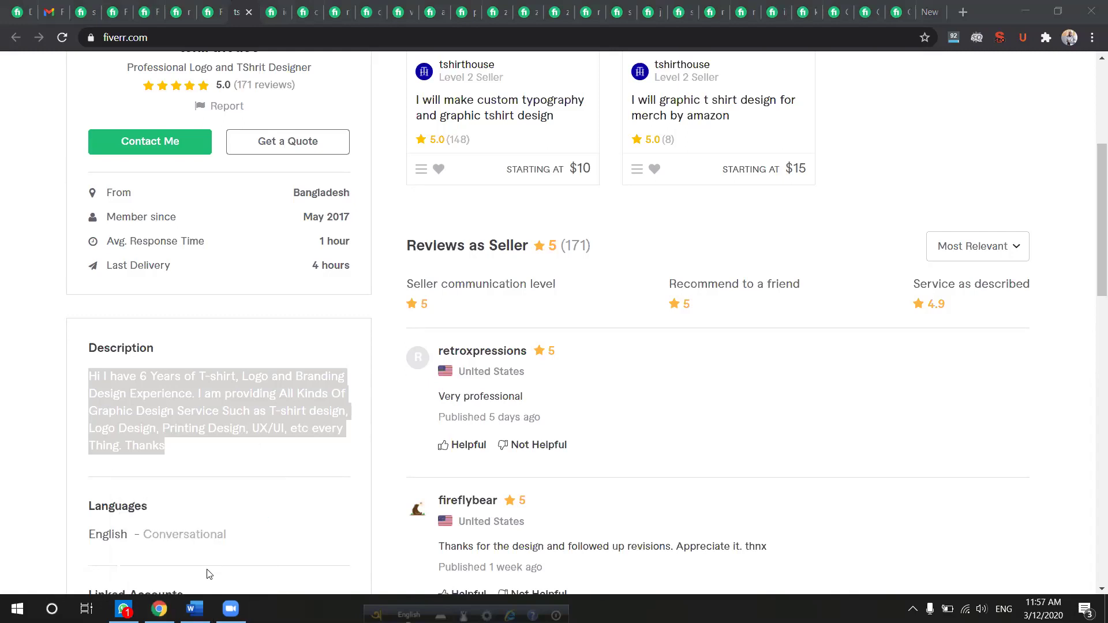
Paste the copied seller description as a new paragraph below the first one in Word.
{"action": "key", "text": "alt+Tab"}
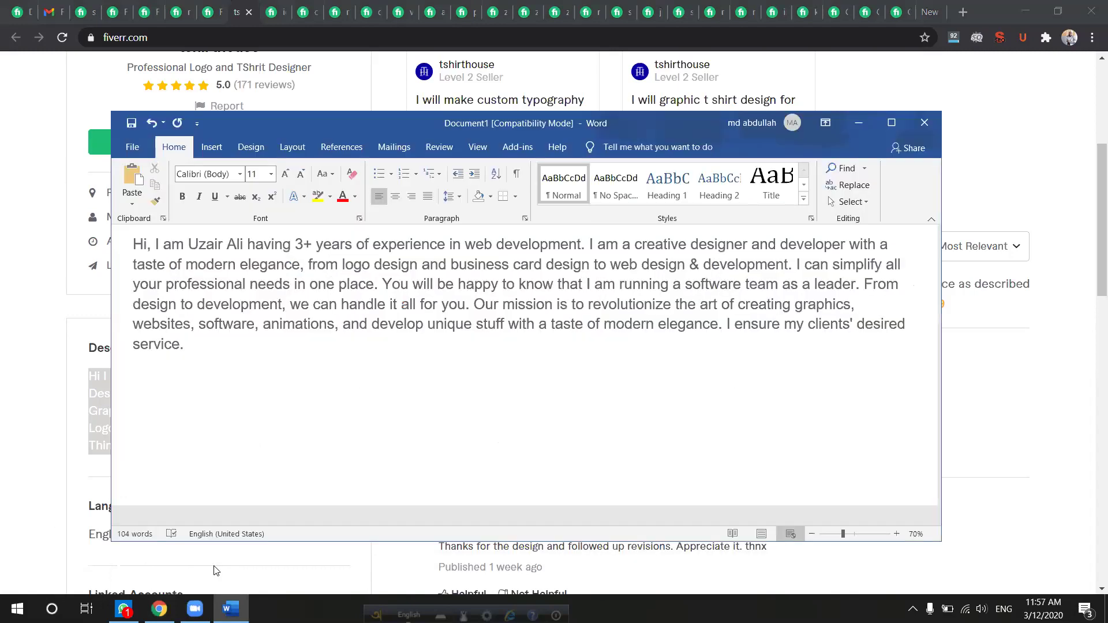
{"action": "left_click", "coordinate": [202, 346]}
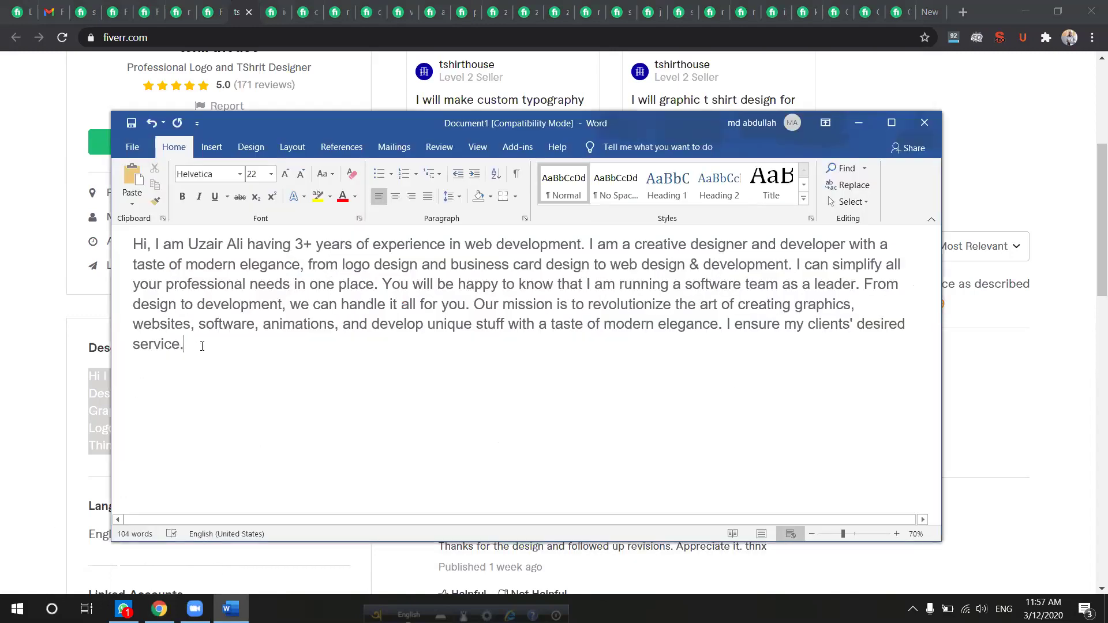
{"action": "key", "text": "Return"}
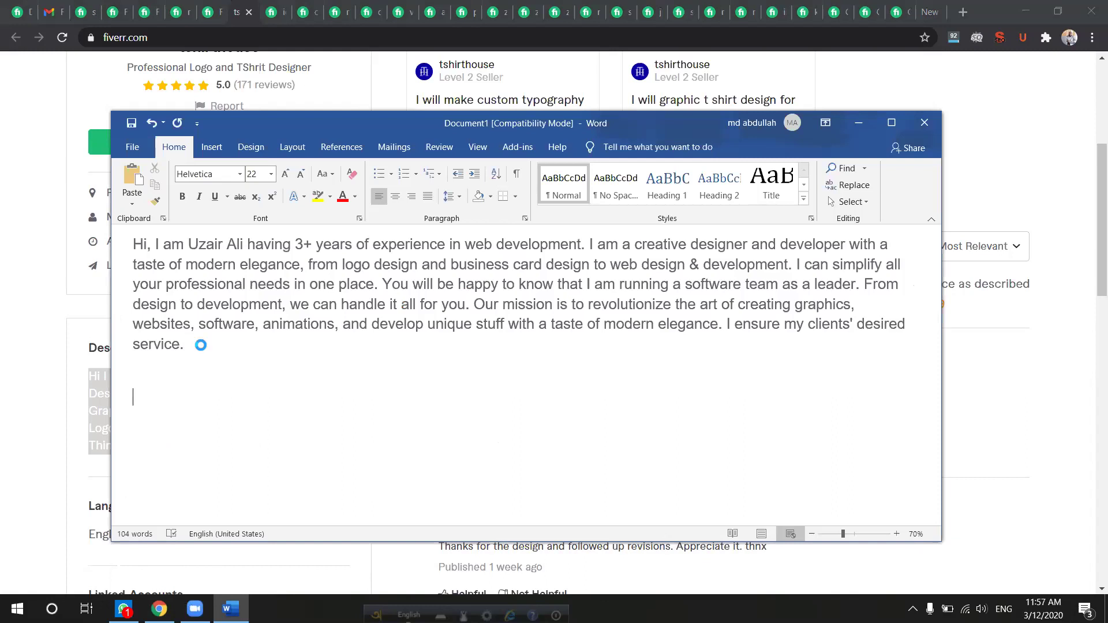
{"action": "key", "text": "ctrl+v"}
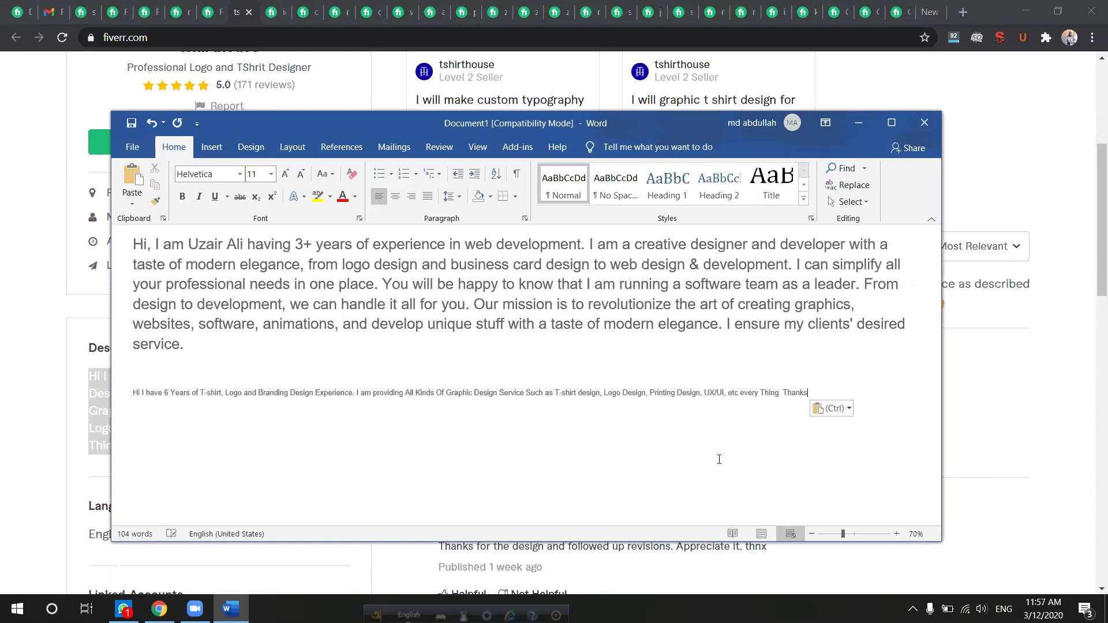
Resize the pasted description to 22 pt and maximise the Word window.
{"action": "left_click", "coordinate": [600, 393], "text": "shift"}
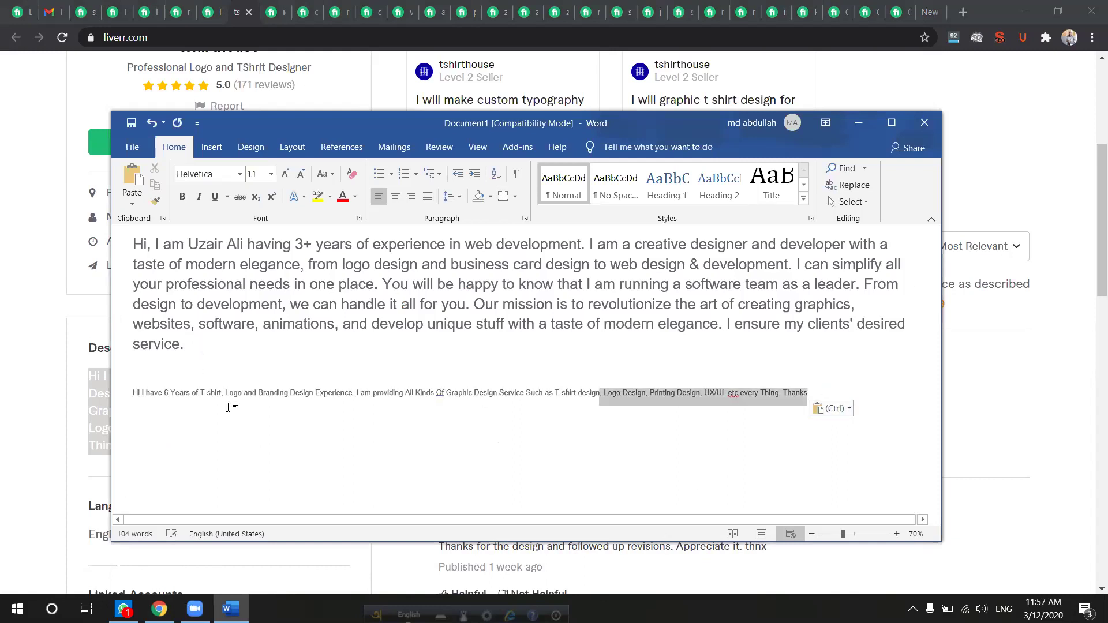
{"action": "left_click_drag", "start_coordinate": [102, 405], "coordinate": [115, 369]}
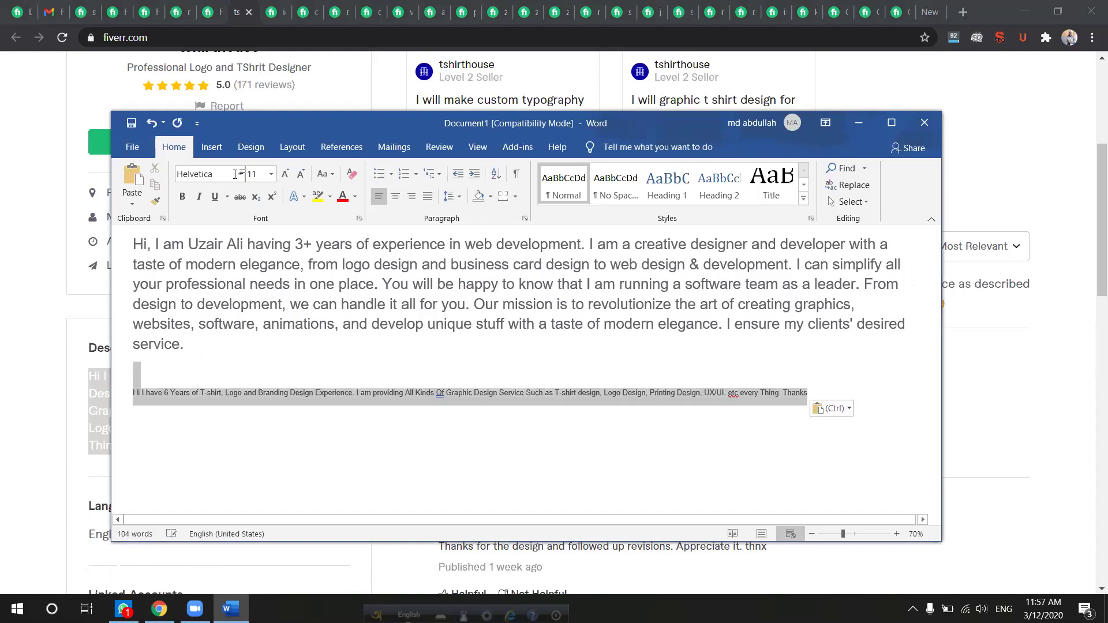
{"action": "left_click", "coordinate": [271, 174]}
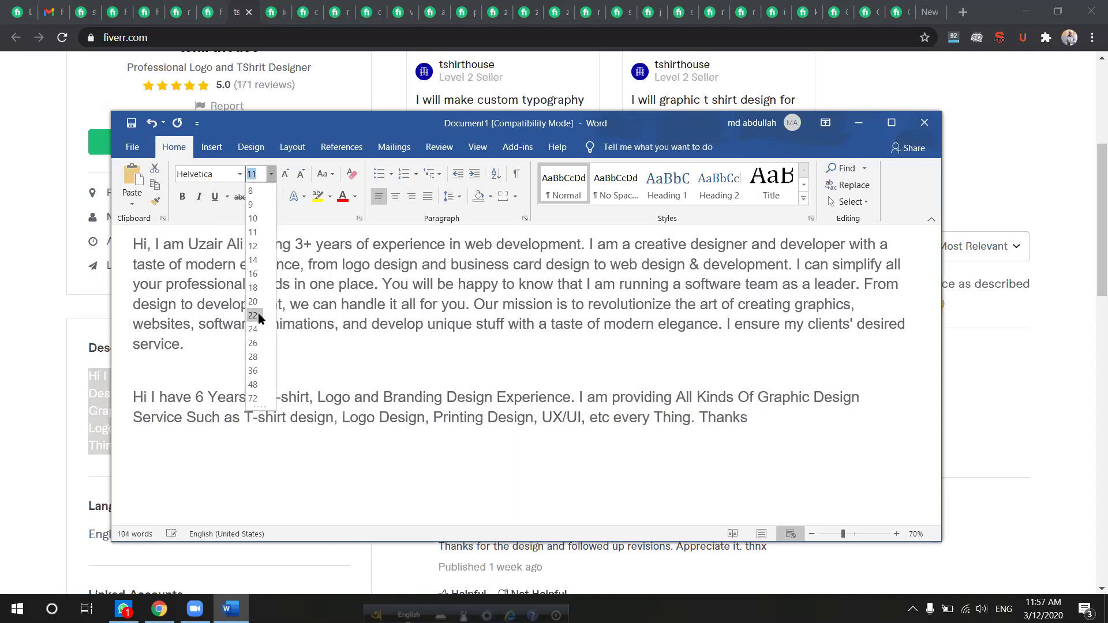
{"action": "left_click", "coordinate": [253, 315]}
{"action": "left_click", "coordinate": [354, 462]}
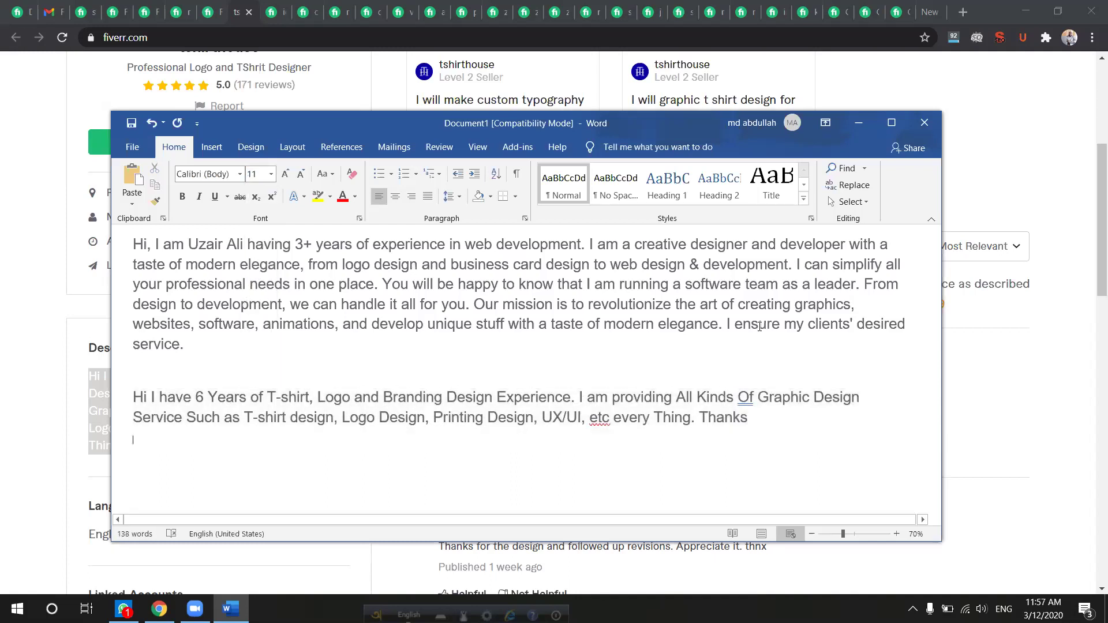
{"action": "left_click", "coordinate": [794, 422]}
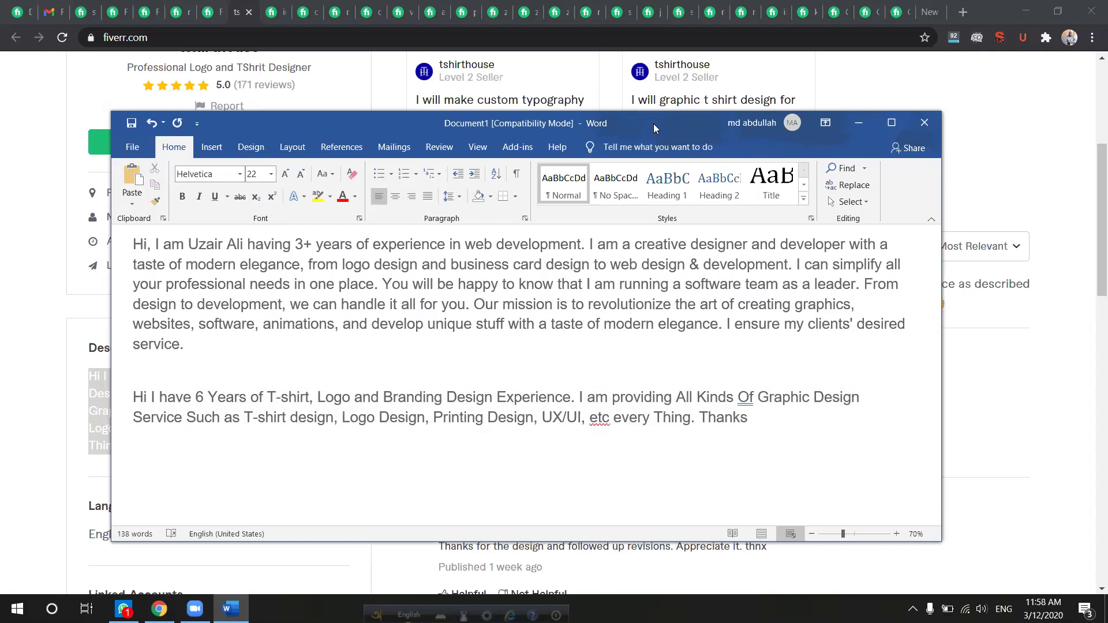
{"action": "key", "text": "super+Up"}
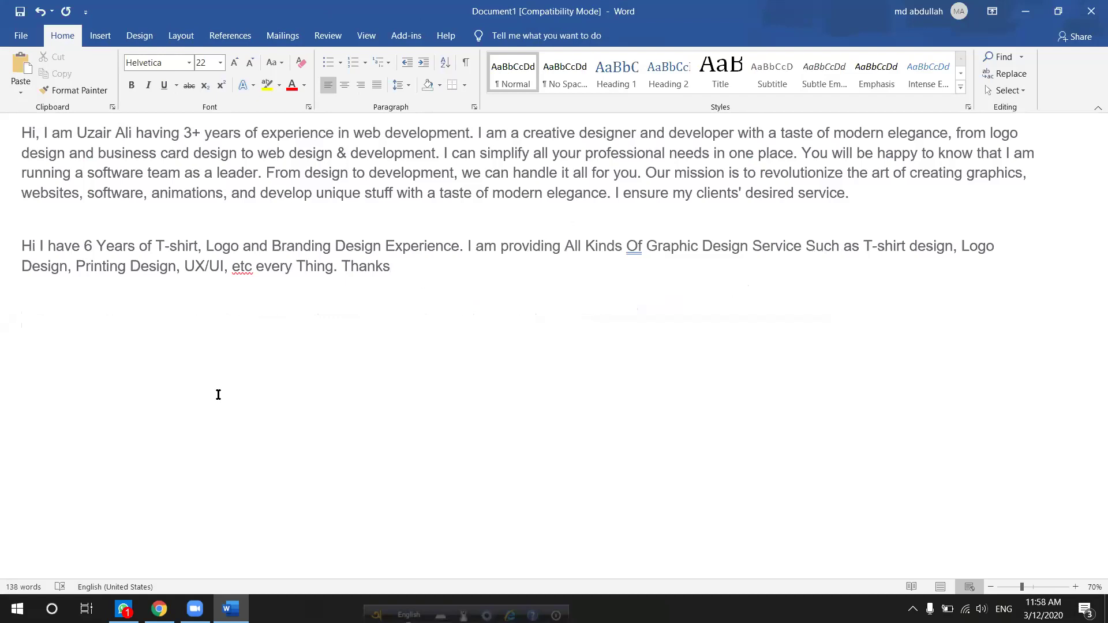
Type 'Hi, I am', then the user's name, then 'having 12+ years', fixing a typo.
{"action": "type", "text": "Hi, I am"}
{"action": "type", "text": "Abdullah SAa"}
{"action": "key", "text": "BackSpace"}
{"action": "key", "text": "BackSpace"}
{"action": "key", "text": "BackSpace"}
{"action": "type", "text": "S"}
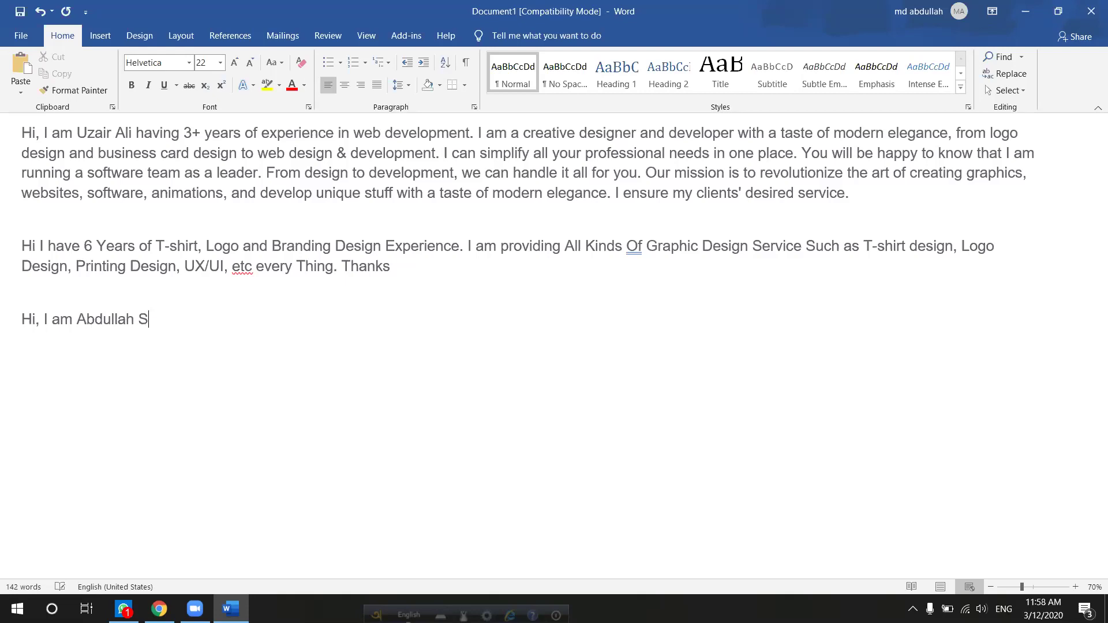
{"action": "type", "text": "ajid"}
{"action": "type", "text": "having"}
{"action": "type", "text": "12"}
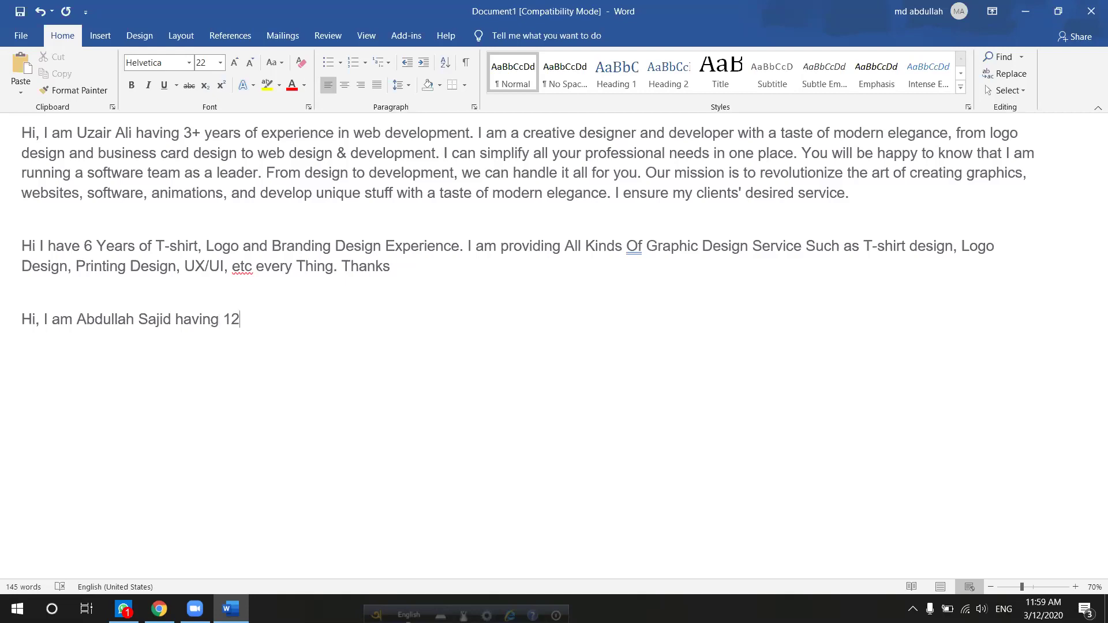
{"action": "type", "text": "+ years"}
Copy 'experience in' from the first paragraph and paste it after '12+ years'.
{"action": "left_click", "coordinate": [350, 133]}
{"action": "left_click", "coordinate": [315, 134], "text": "shift"}
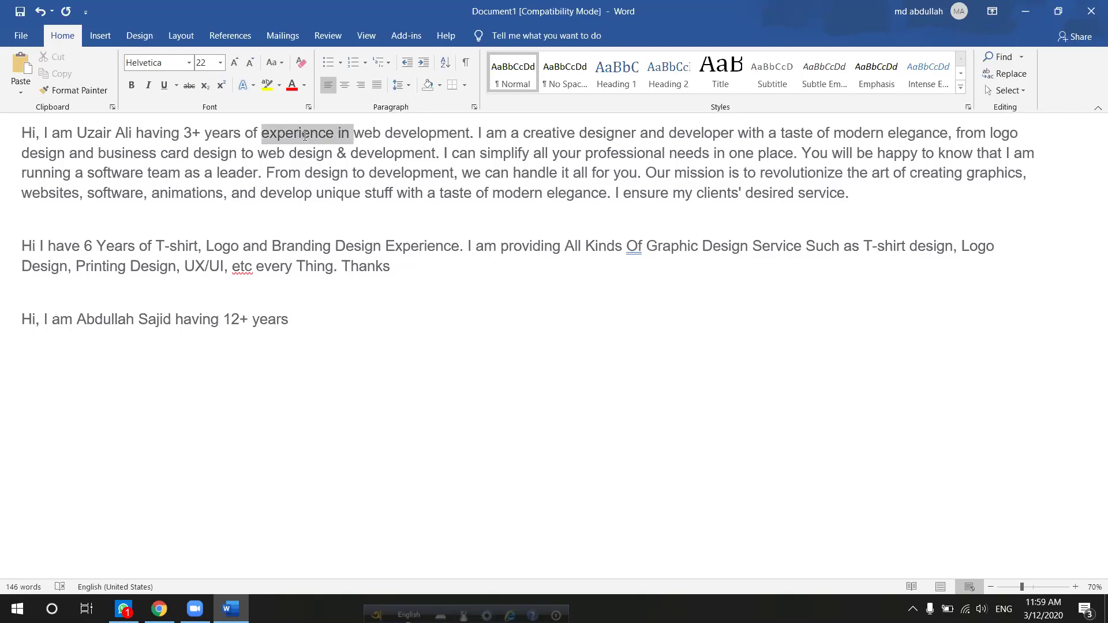
{"action": "key", "text": "ctrl+c"}
{"action": "left_click", "coordinate": [315, 313]}
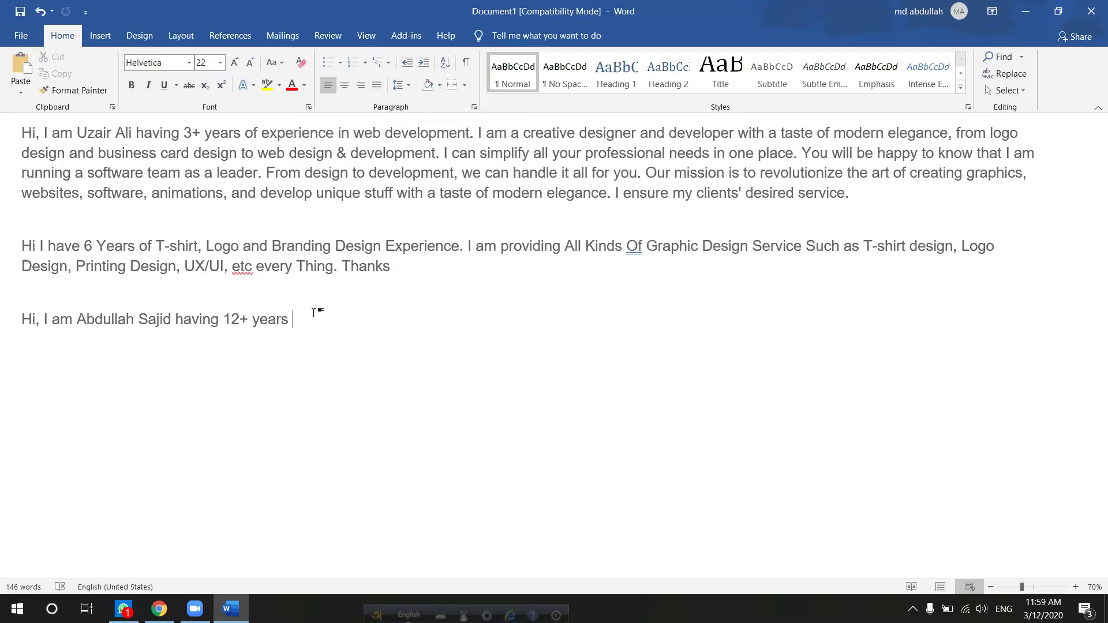
{"action": "key", "text": "ctrl+v"}
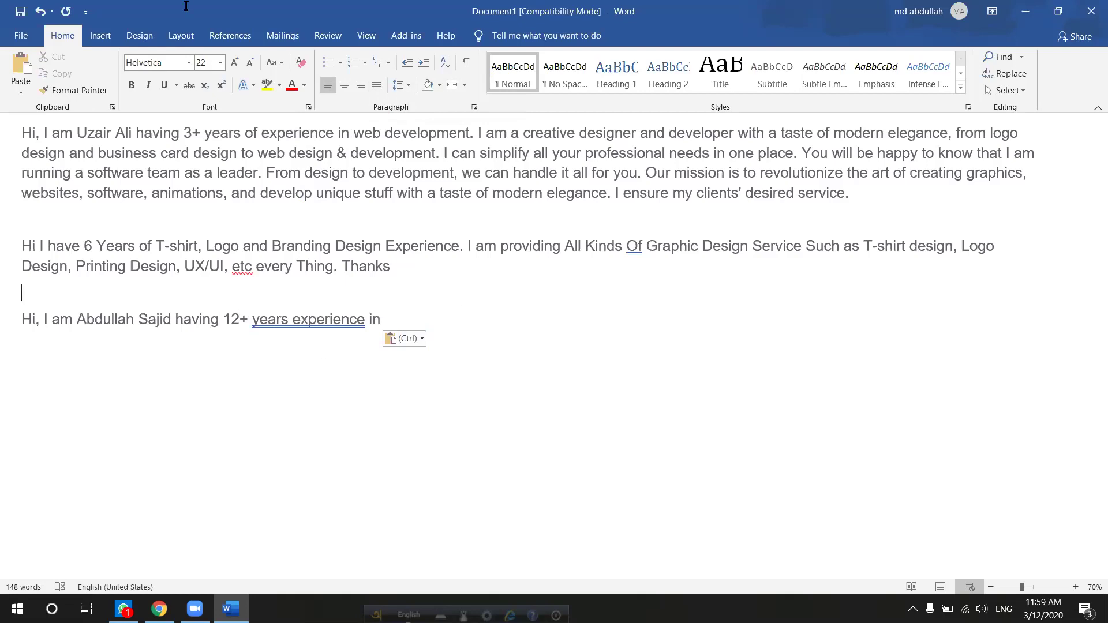
Finish the sentence with 'digital marketing and graphics design.', correcting typos.
{"action": "left_click", "coordinate": [396, 317]}
{"action": "type", "text": "digi"}
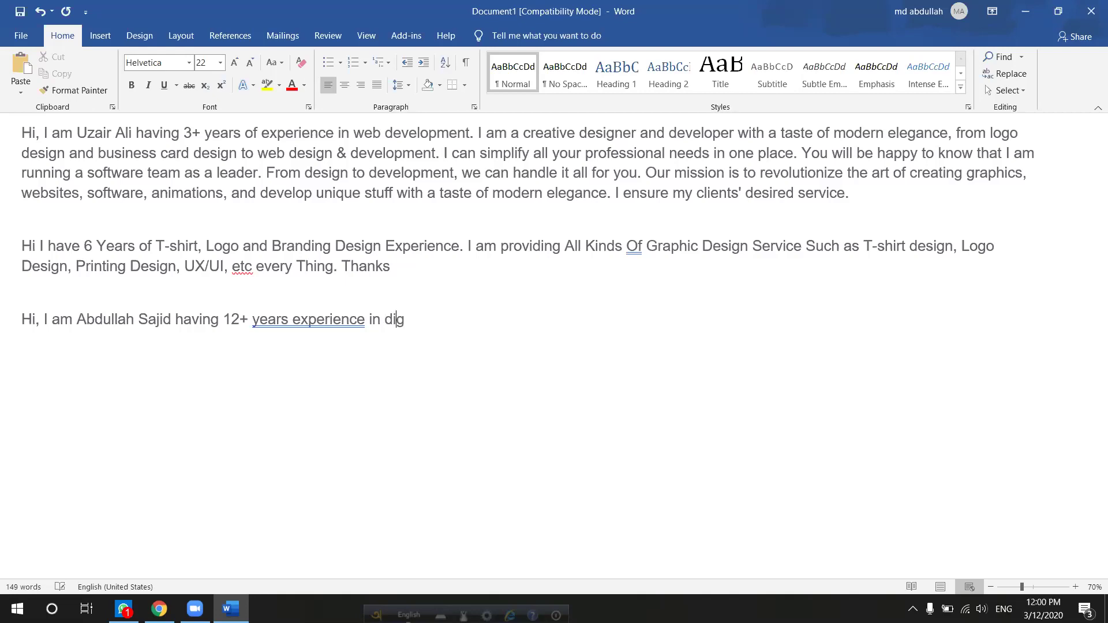
{"action": "type", "text": "tal marketing"}
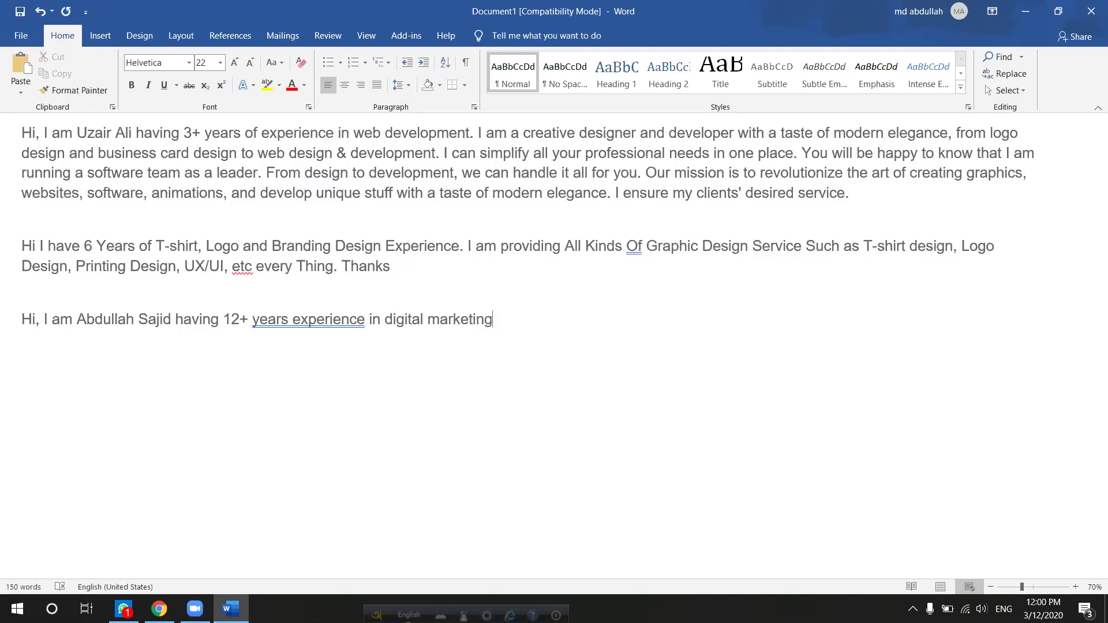
{"action": "type", "text": " asn"}
{"action": "key", "text": "BackSpace"}
{"action": "key", "text": "BackSpace"}
{"action": "type", "text": "nd graphics"}
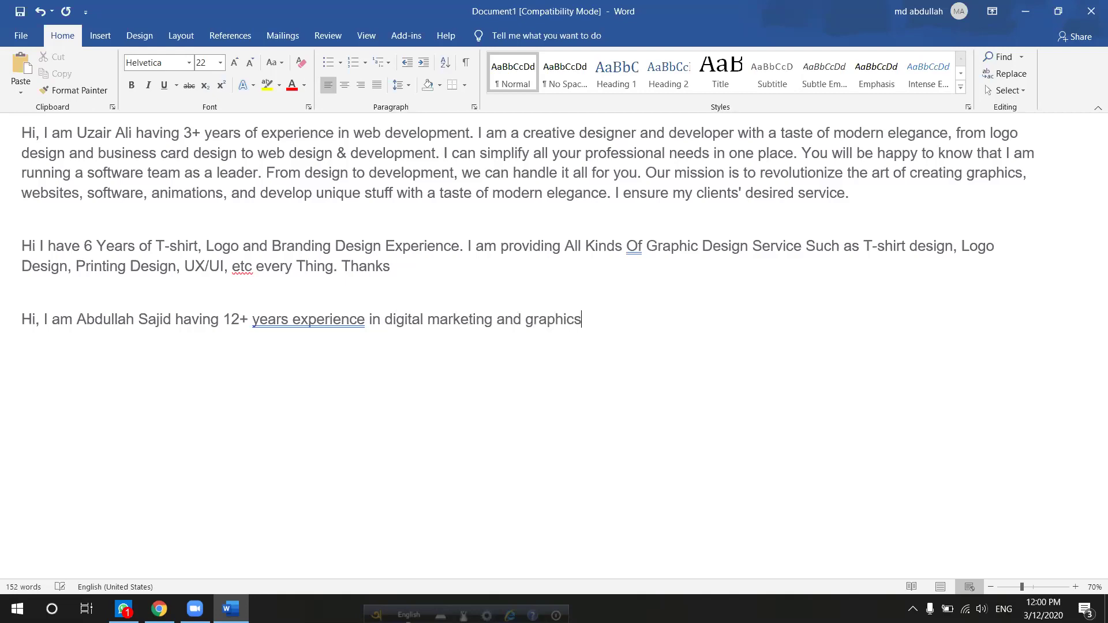
{"action": "type", "text": " degin"}
{"action": "key", "text": "BackSpace"}
{"action": "key", "text": "BackSpace"}
{"action": "key", "text": "BackSpace"}
{"action": "type", "text": "sign"}
{"action": "type", "text": "."}
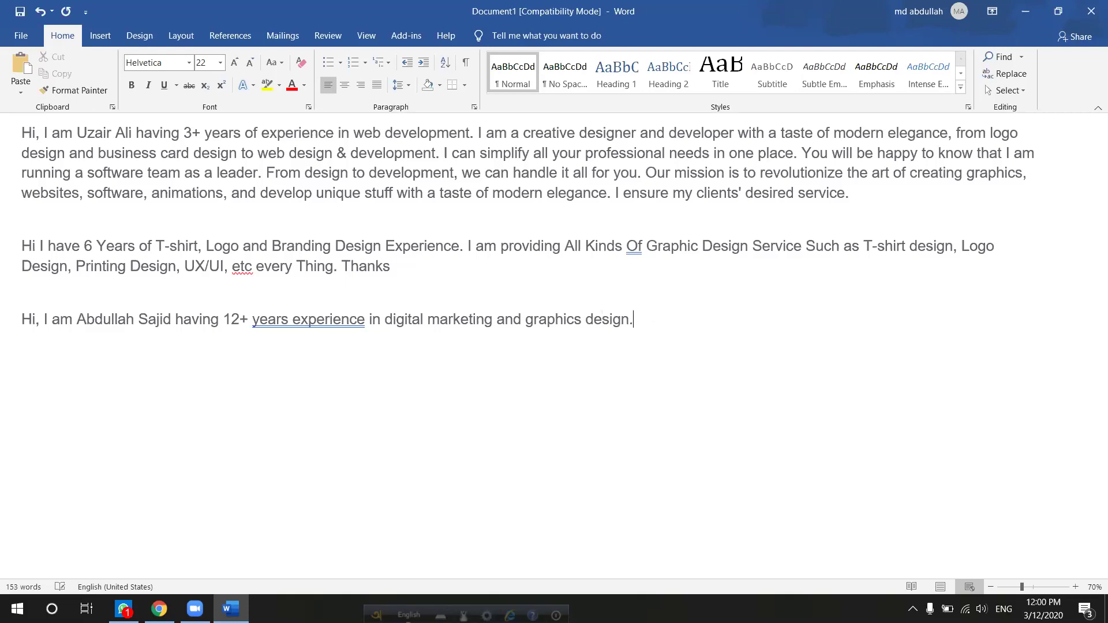
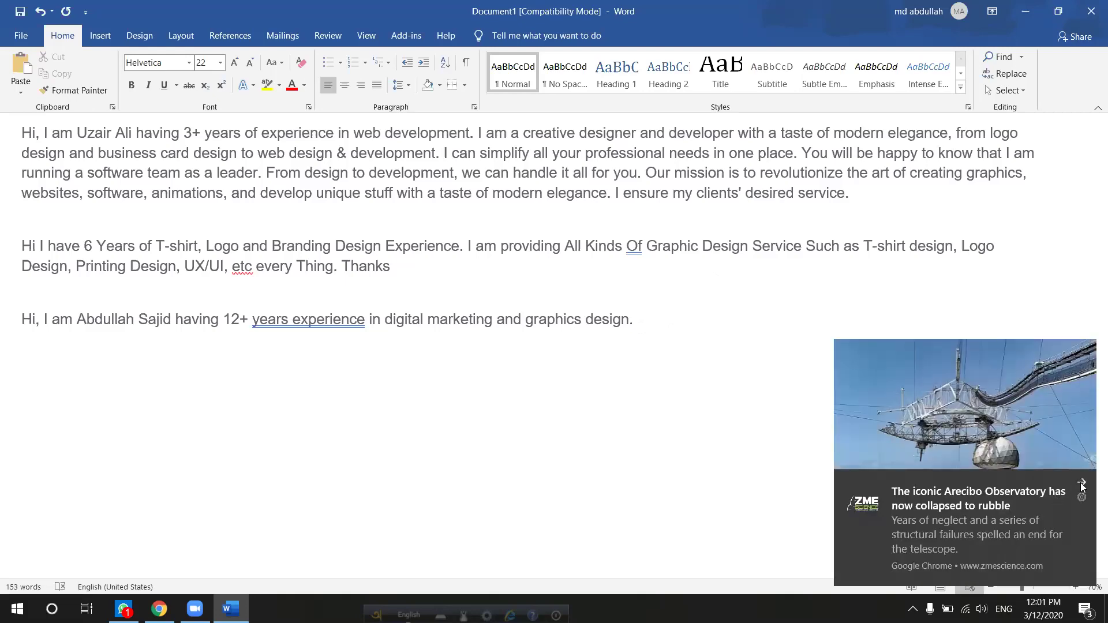
Search Fiverr for 'digital marketing' gigs and scroll through the listed sellers.
{"action": "left_click", "coordinate": [1081, 482]}
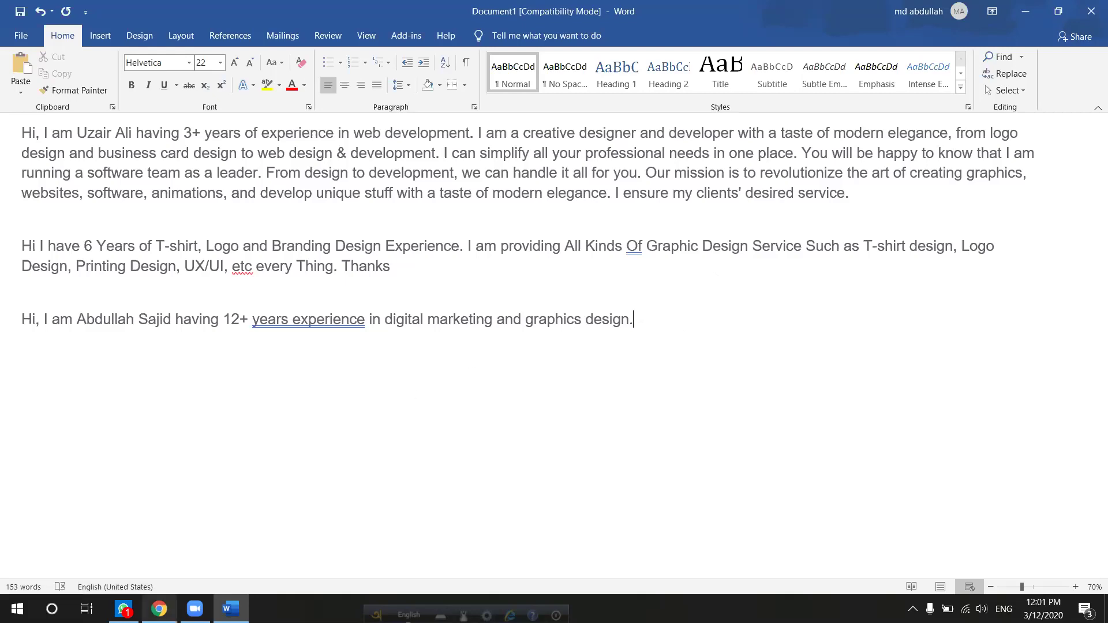
{"action": "key", "text": "alt+Tab"}
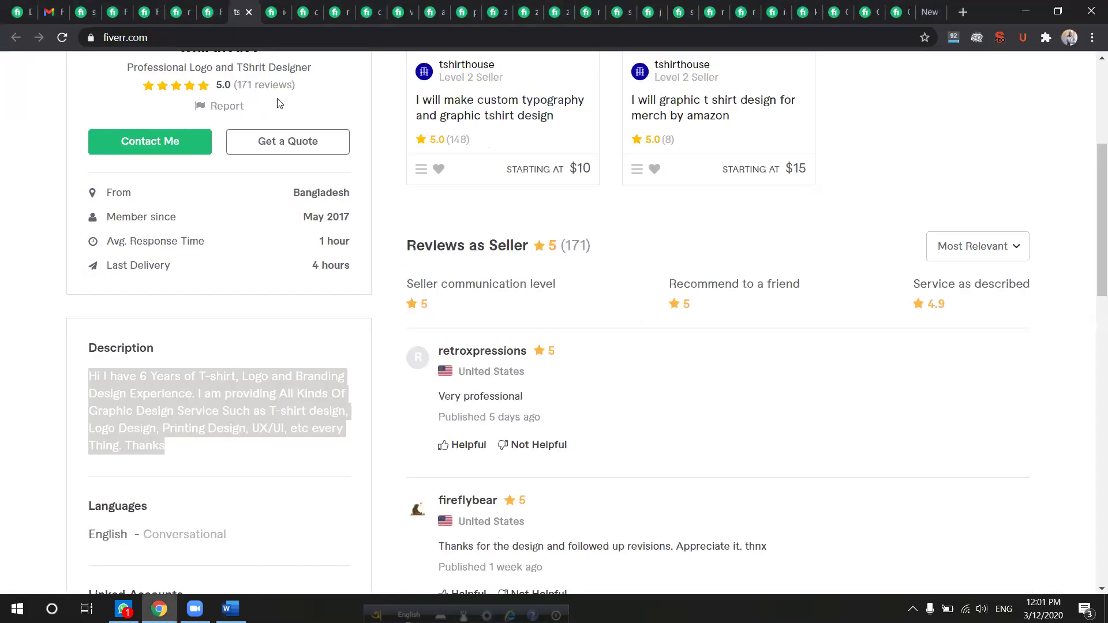
{"action": "scroll", "coordinate": [235, 129], "scroll_direction": "up", "scroll_amount": 5}
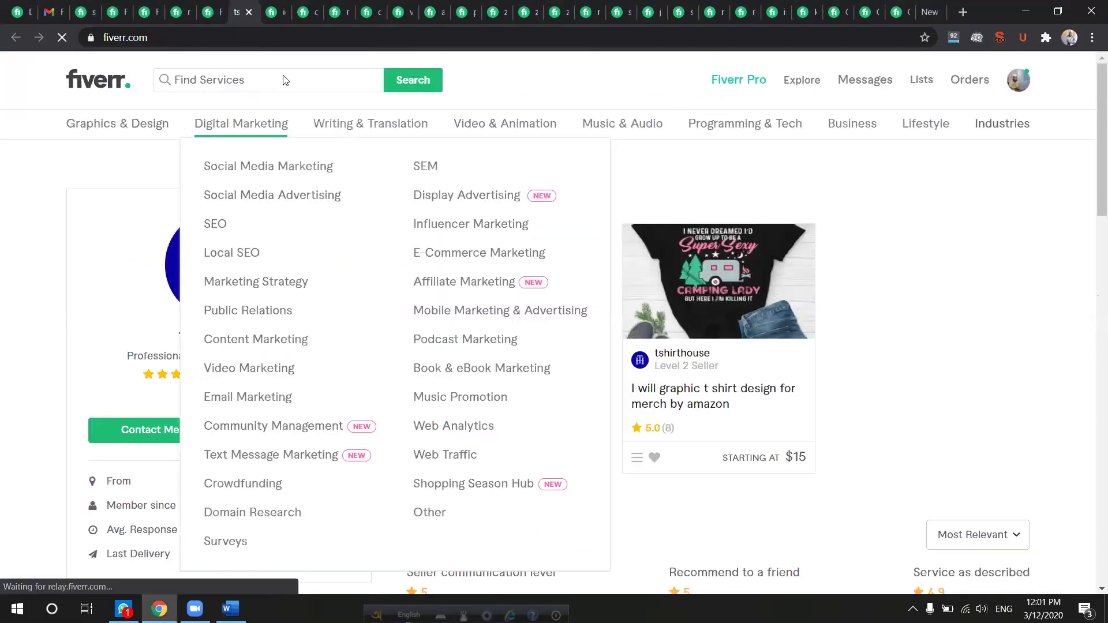
{"action": "type", "text": "dig"}
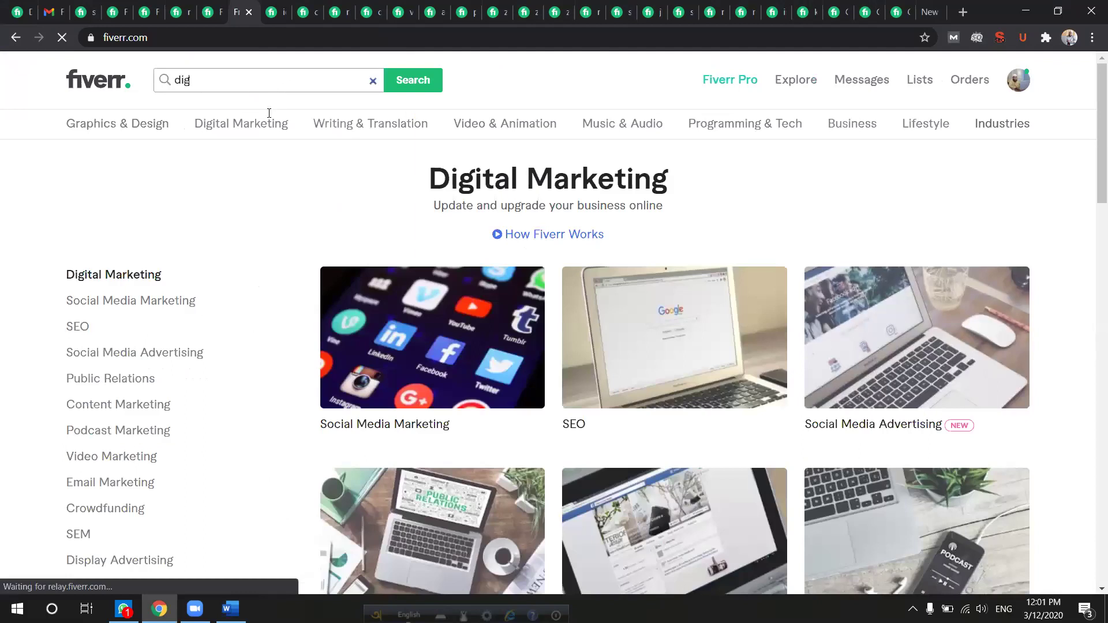
{"action": "type", "text": "i"}
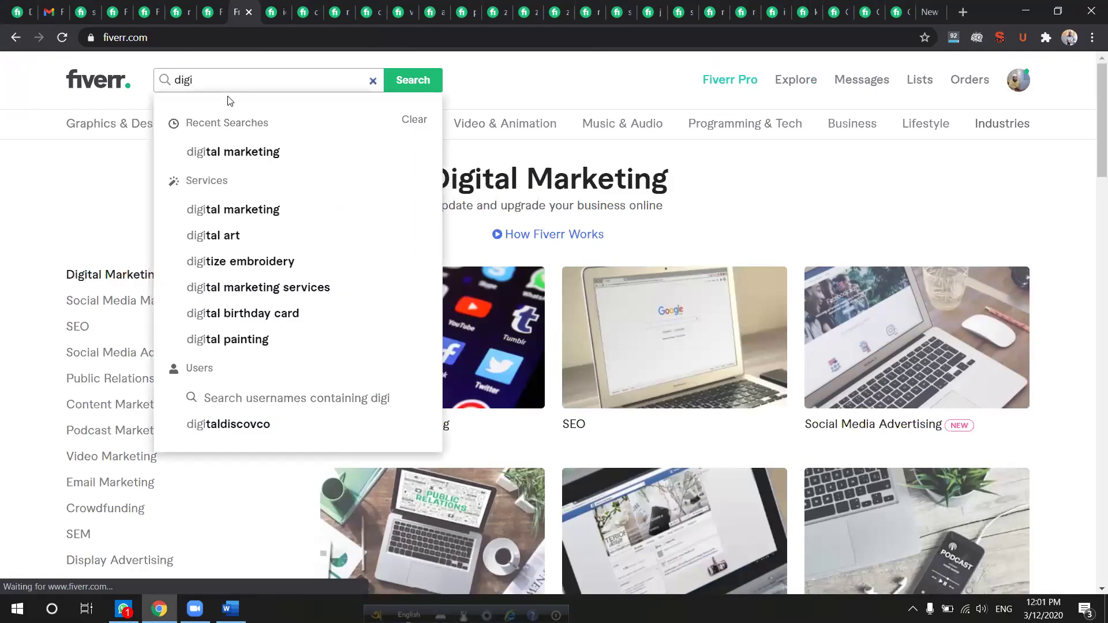
{"action": "type", "text": "tal"}
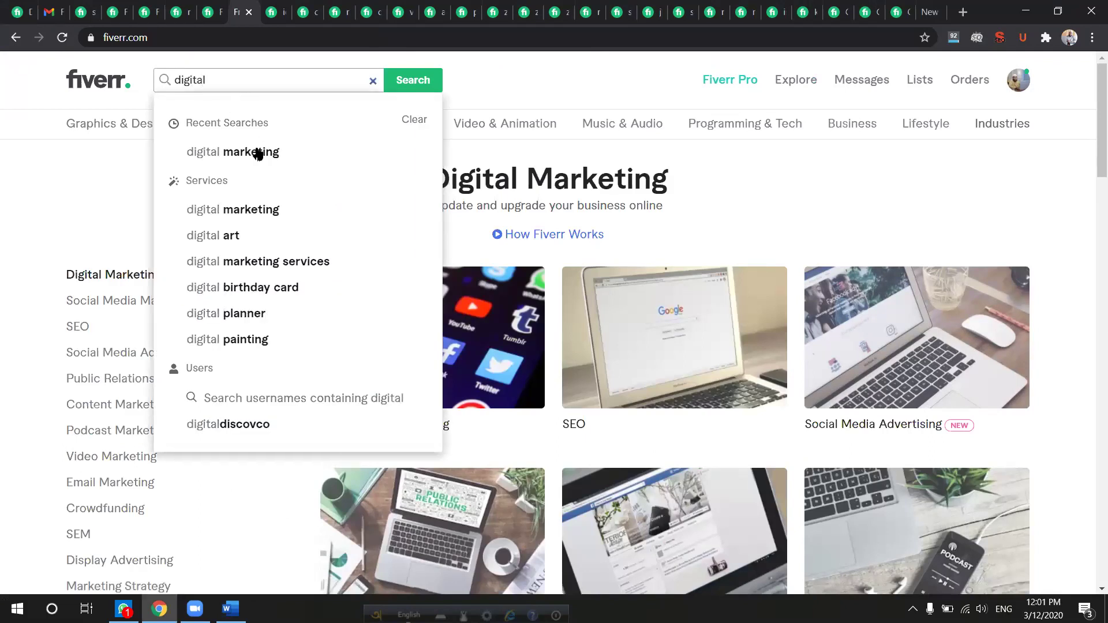
{"action": "left_click", "coordinate": [258, 153]}
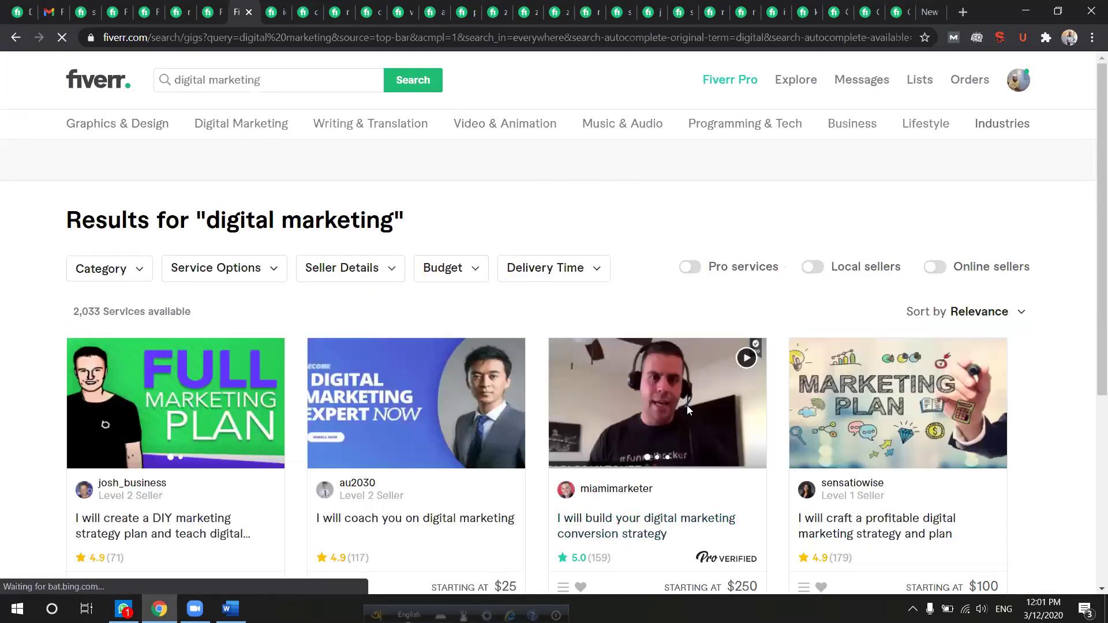
{"action": "scroll", "coordinate": [688, 408], "scroll_direction": "down", "scroll_amount": 5}
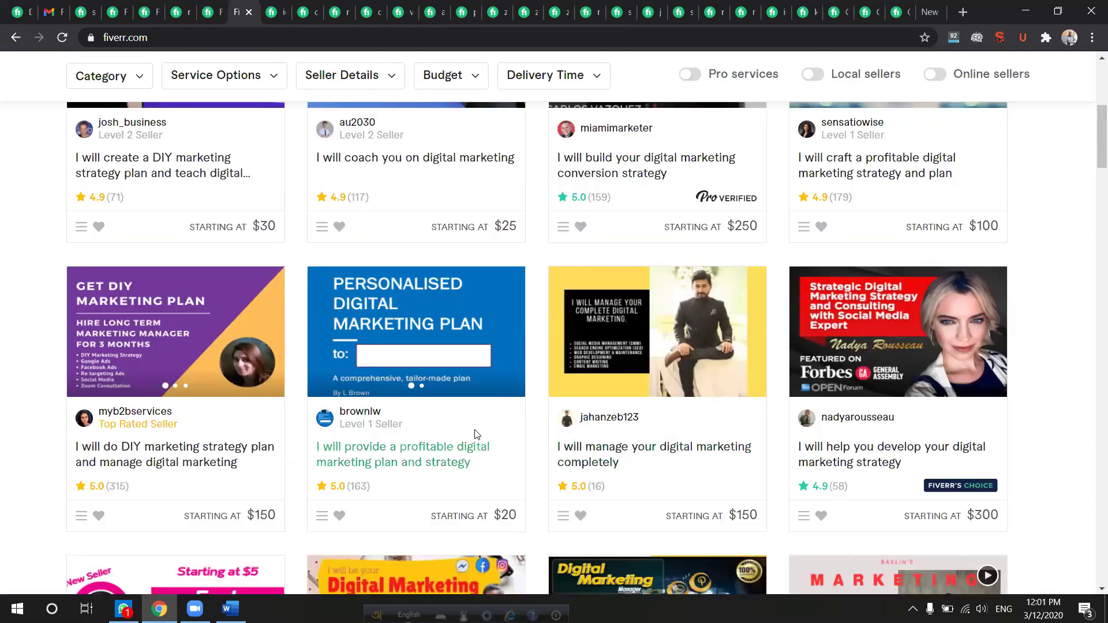
{"action": "scroll", "coordinate": [347, 348], "scroll_direction": "down", "scroll_amount": 1}
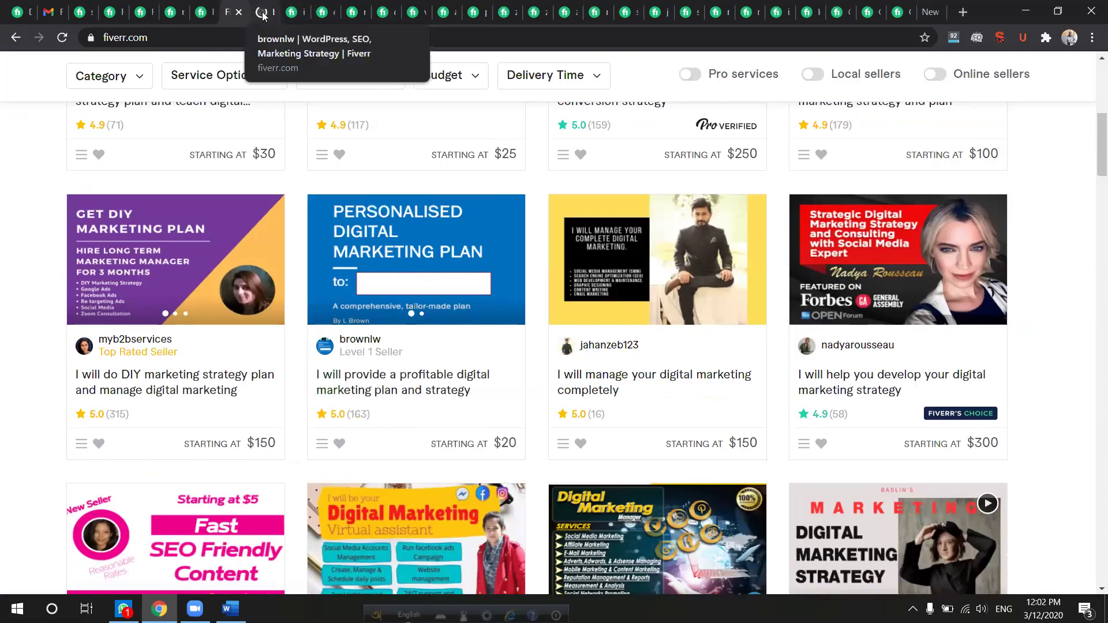
Copy the Description text from a UK digital marketer's Fiverr seller profile.
{"action": "left_click", "coordinate": [269, 12]}
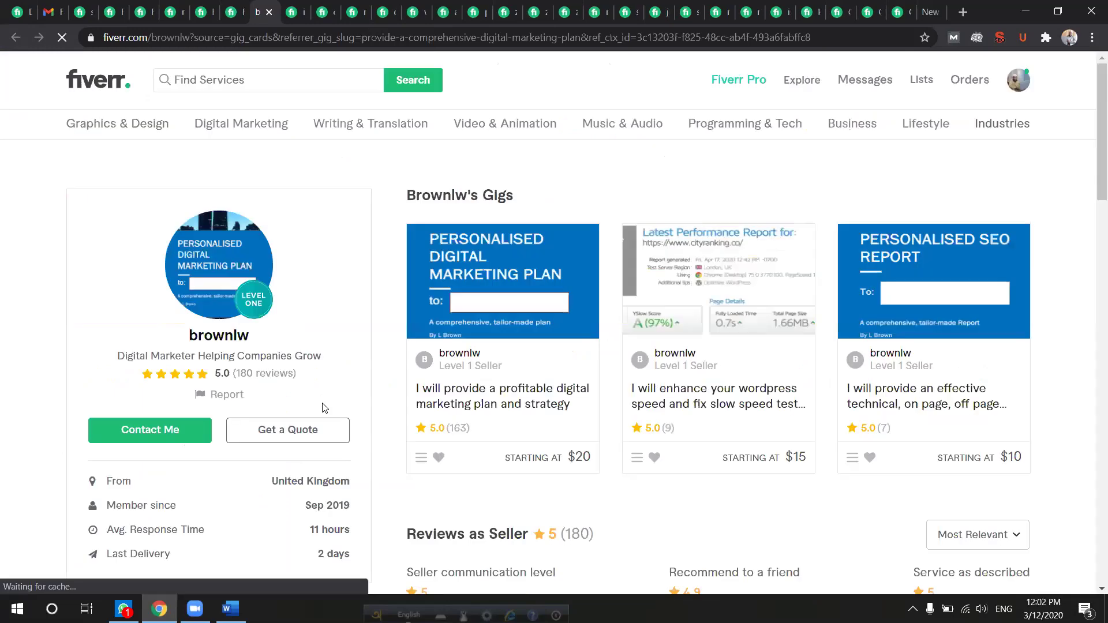
{"action": "scroll", "coordinate": [326, 408], "scroll_direction": "down", "scroll_amount": 6}
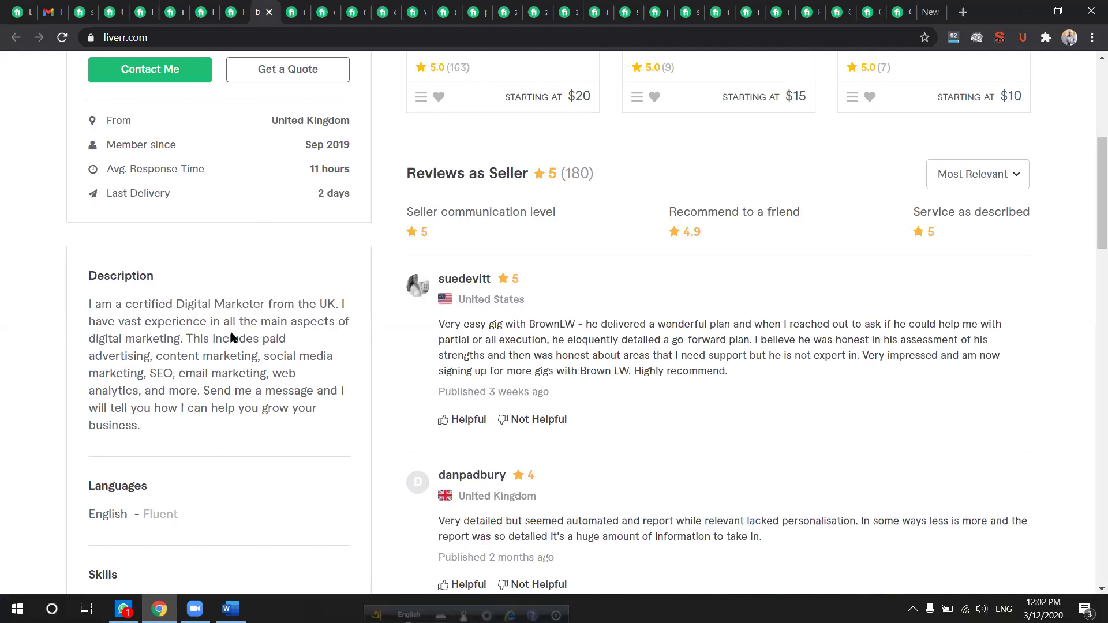
{"action": "scroll", "coordinate": [231, 337], "scroll_direction": "up", "scroll_amount": 2}
{"action": "scroll", "coordinate": [232, 332], "scroll_direction": "down", "scroll_amount": 3}
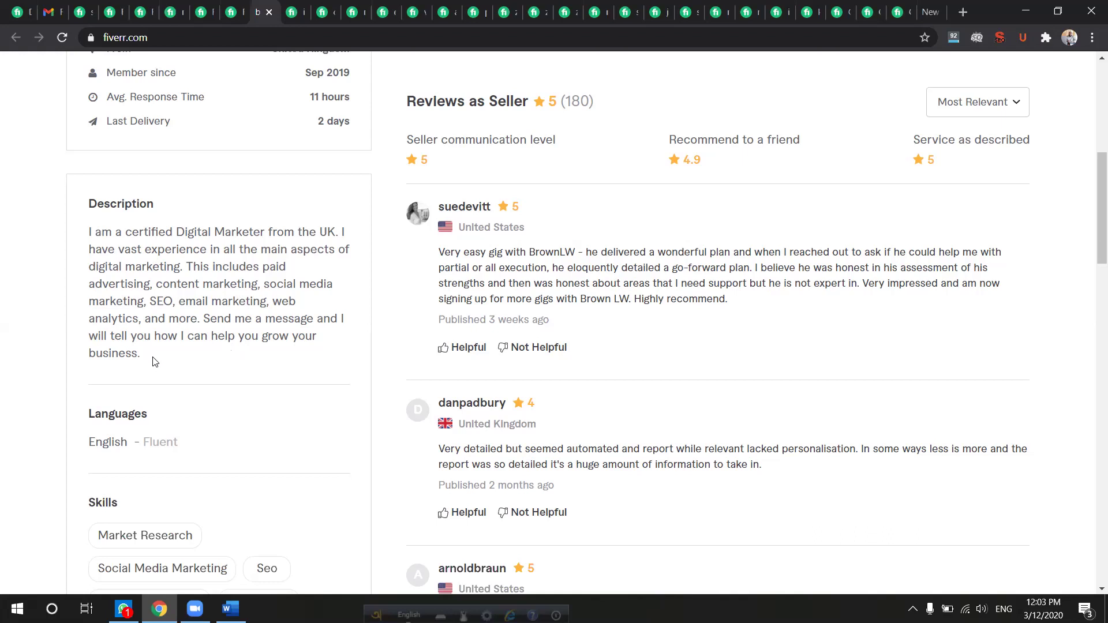
{"action": "left_click_drag", "start_coordinate": [145, 358], "coordinate": [81, 233]}
{"action": "key", "text": "ctrl+c"}
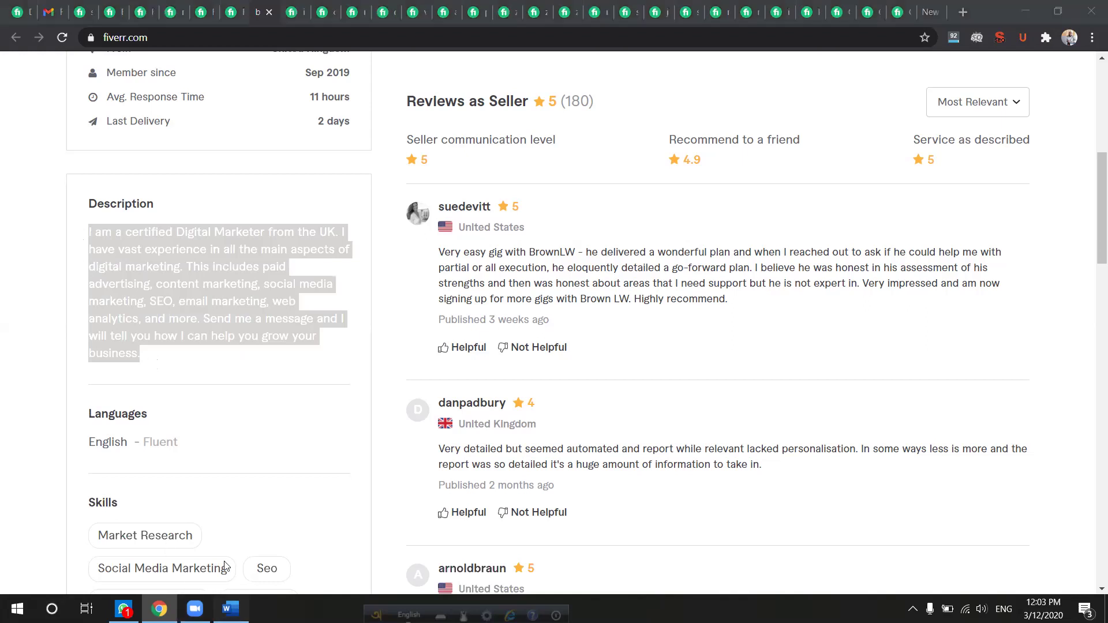
{"action": "key", "text": "alt+Tab"}
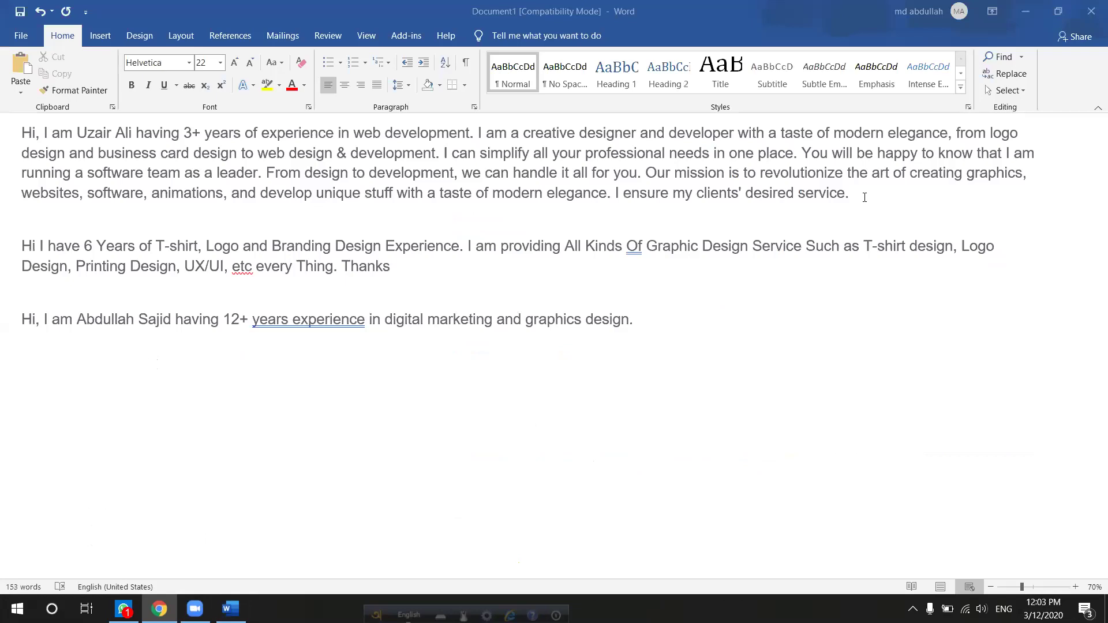
Replace the first bio paragraph with the pasted Fiverr description, set to font size 22.
{"action": "double_click", "coordinate": [12, 143]}
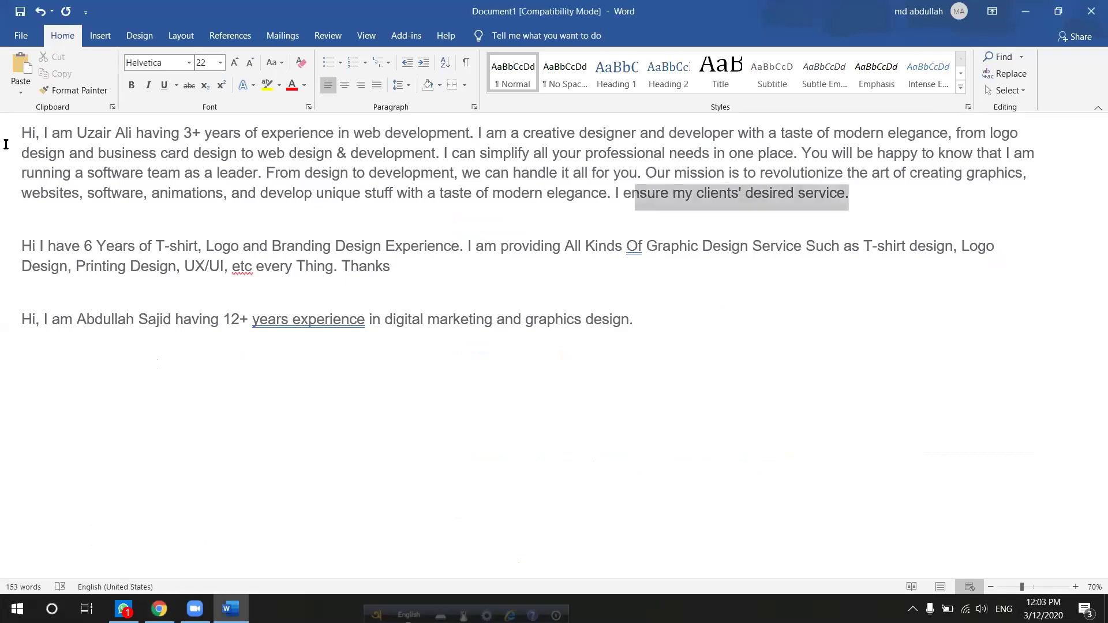
{"action": "key", "text": "BackSpace"}
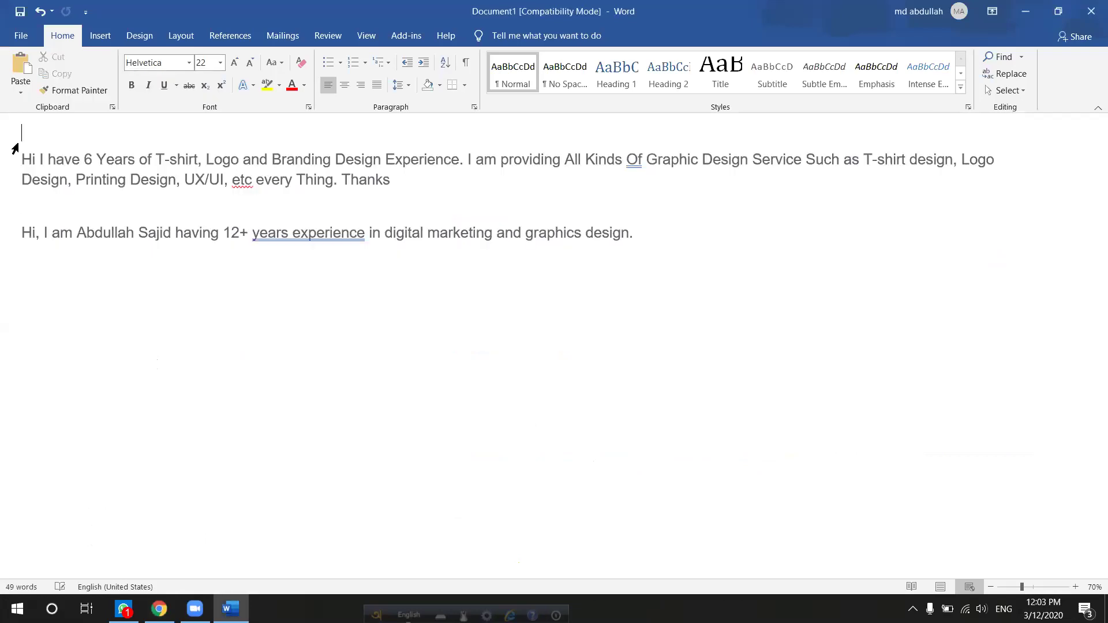
{"action": "key", "text": "ctrl+v"}
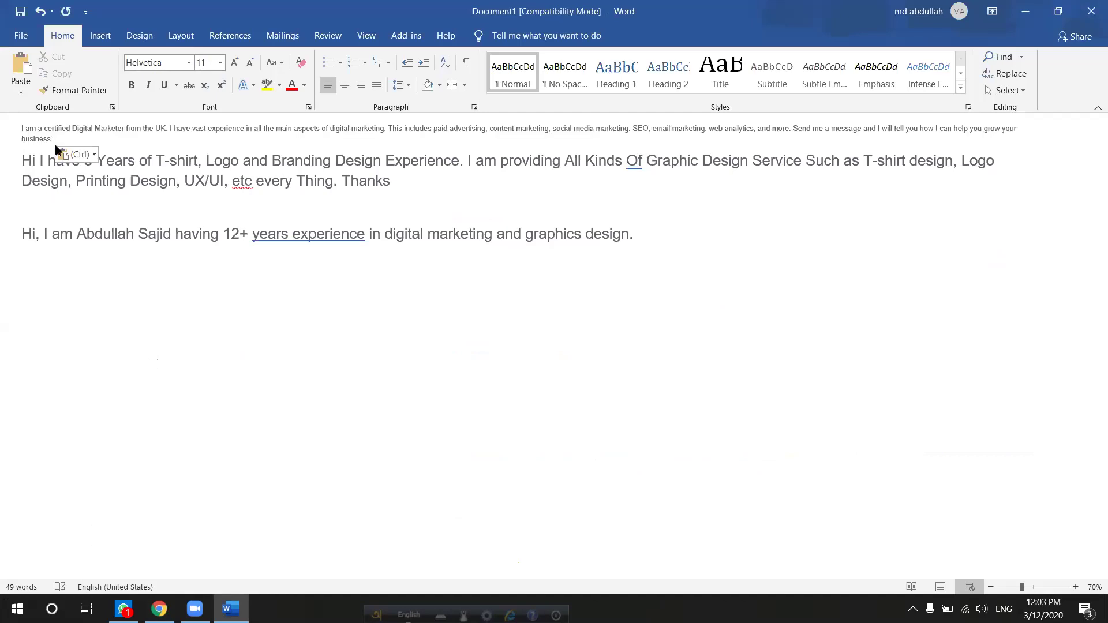
{"action": "left_click_drag", "start_coordinate": [54, 139], "coordinate": [5, 128]}
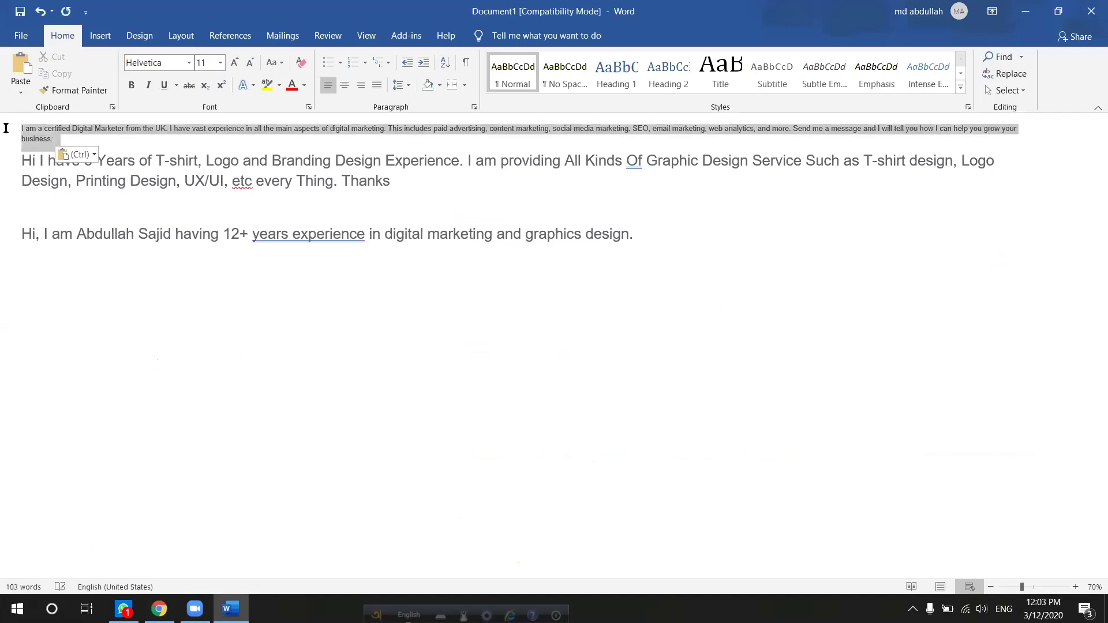
{"action": "left_click", "coordinate": [220, 63]}
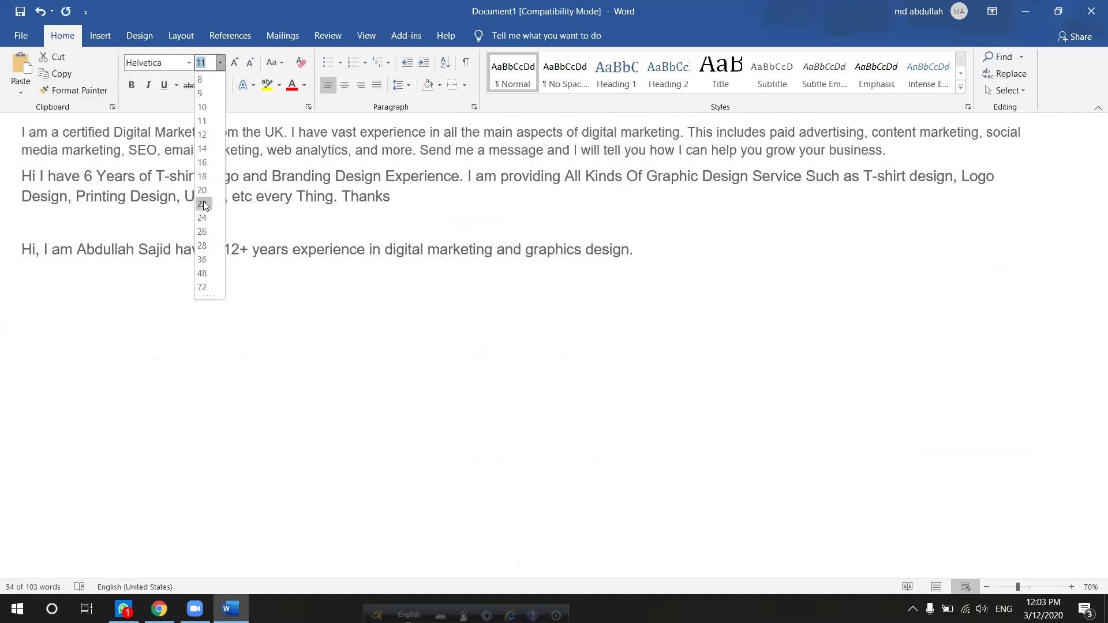
{"action": "left_click", "coordinate": [204, 204]}
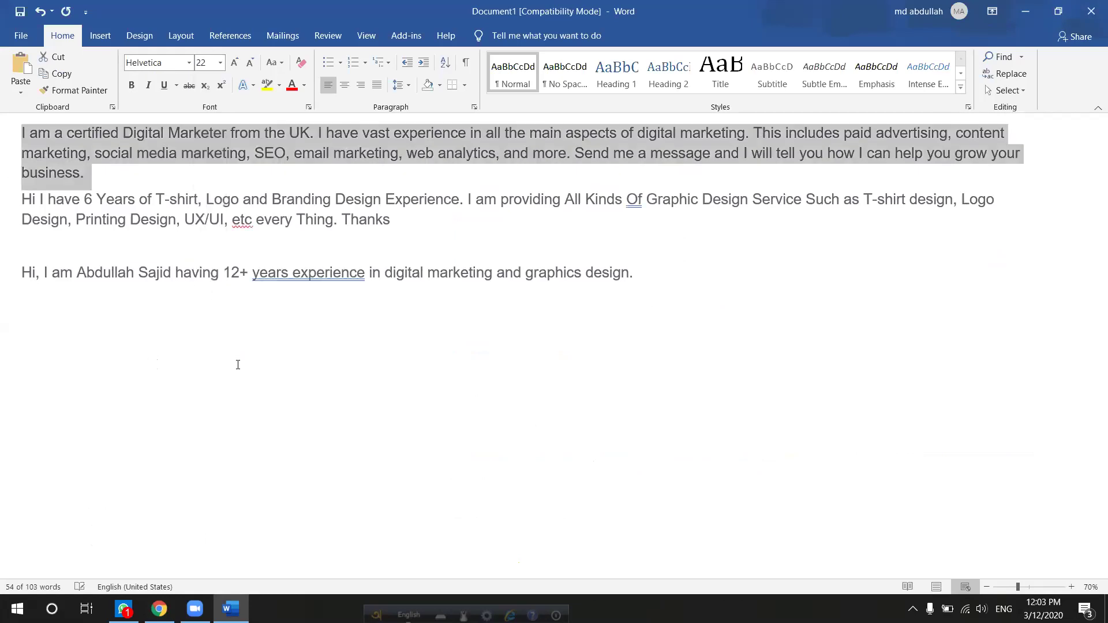
{"action": "left_click", "coordinate": [219, 311]}
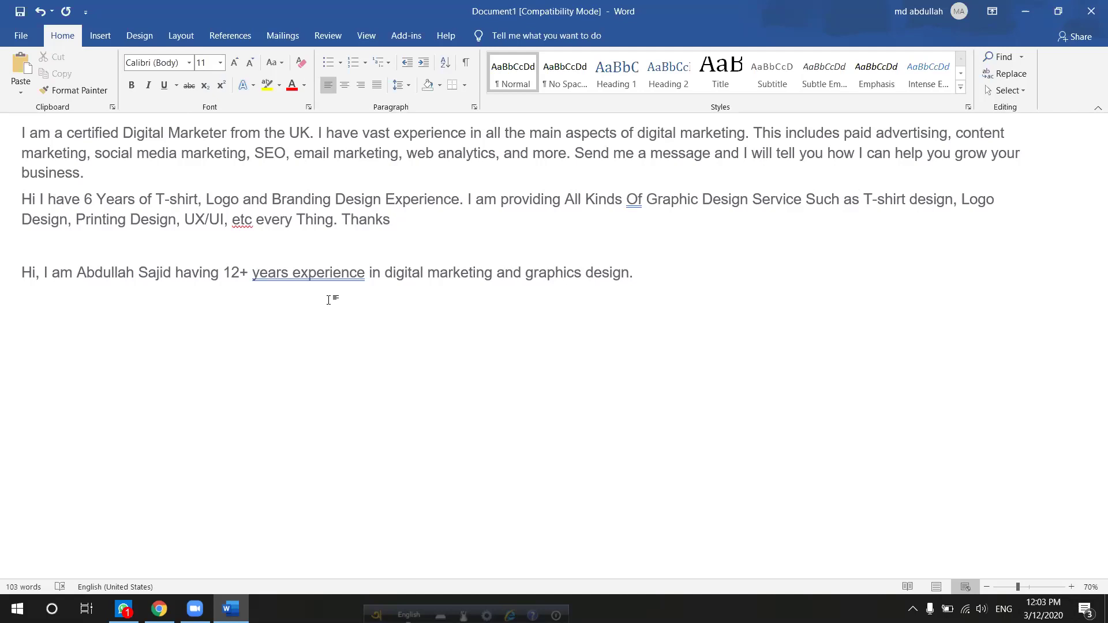
Delete ' and graphics design' from the last line and copy 'I have vast experience…business.'.
{"action": "left_click_drag", "start_coordinate": [653, 273], "coordinate": [500, 276]}
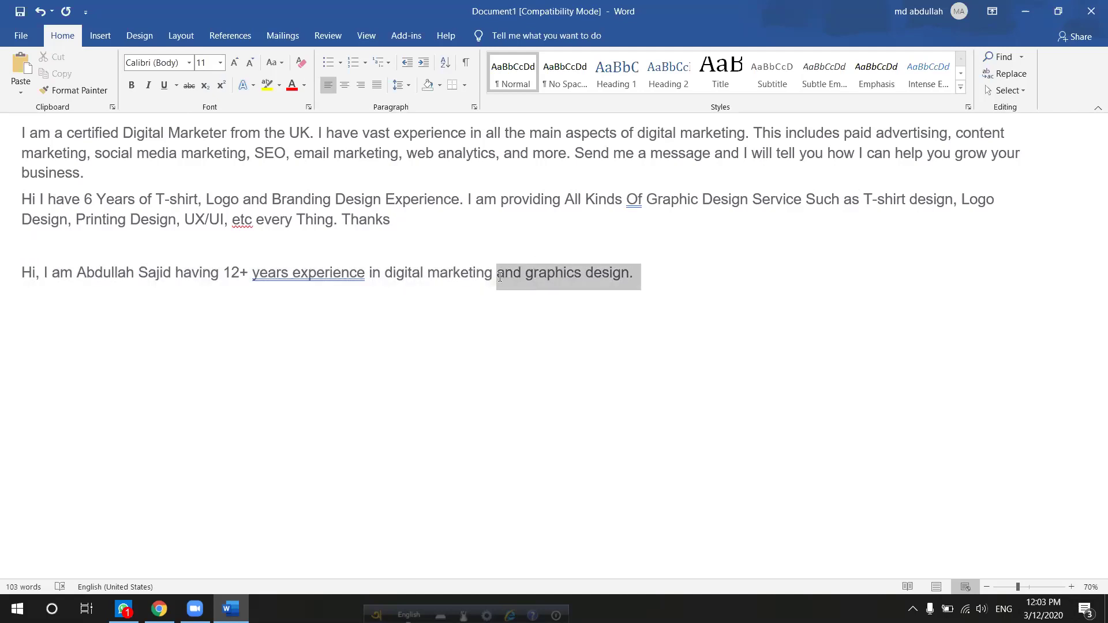
{"action": "key", "text": "BackSpace"}
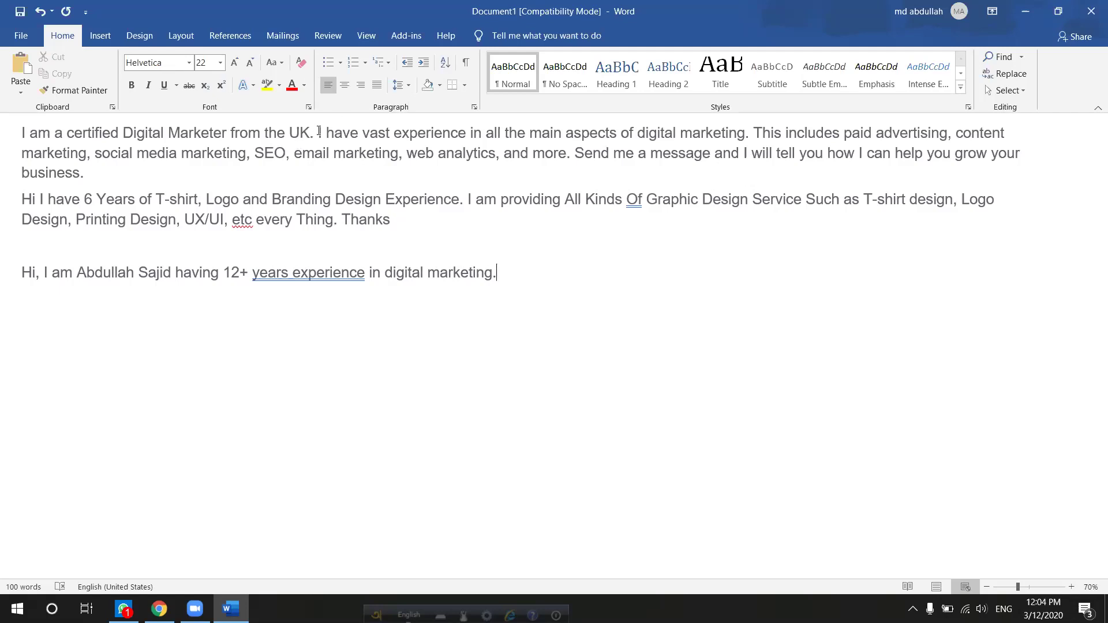
{"action": "left_click_drag", "start_coordinate": [316, 131], "coordinate": [397, 180]}
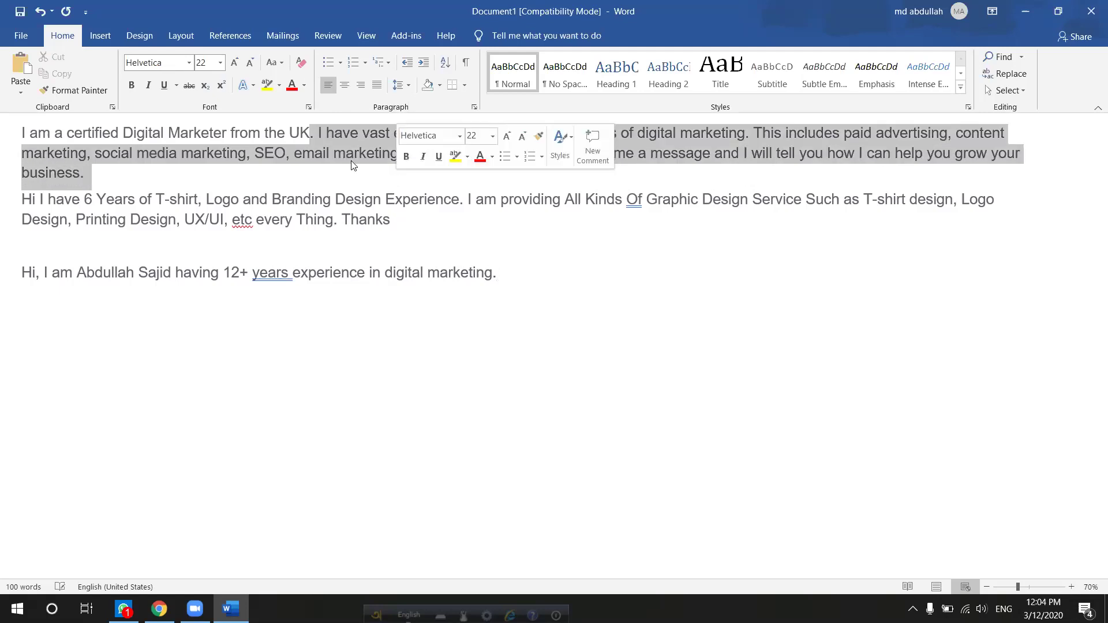
{"action": "left_click", "coordinate": [320, 132]}
{"action": "left_click_drag", "start_coordinate": [320, 130], "coordinate": [350, 168]}
{"action": "key", "text": "ctrl+c"}
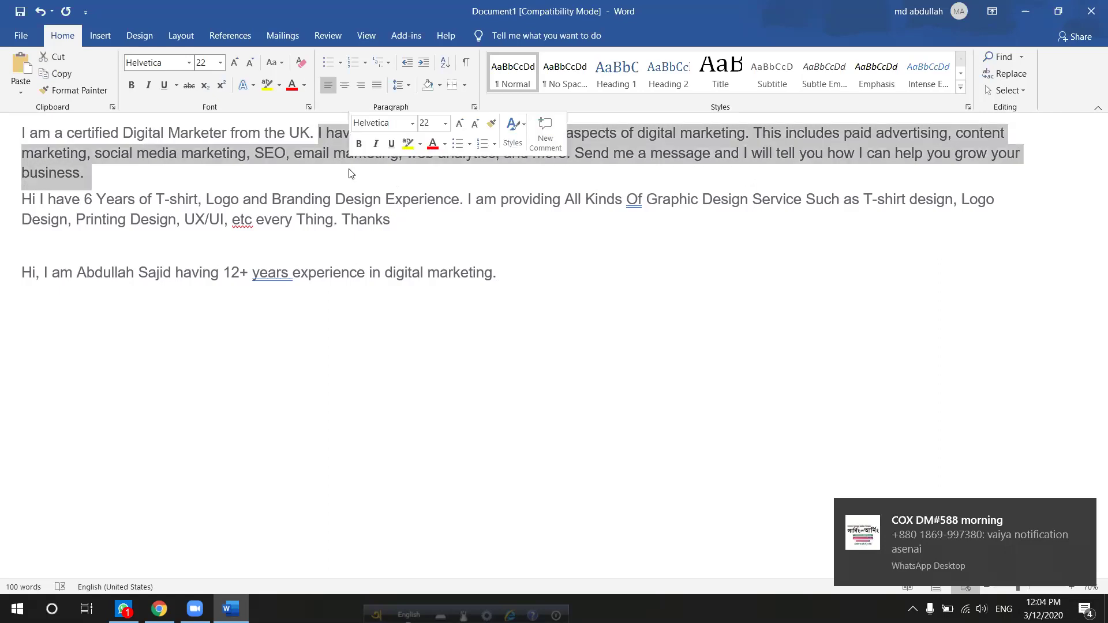
{"action": "left_click", "coordinate": [518, 278]}
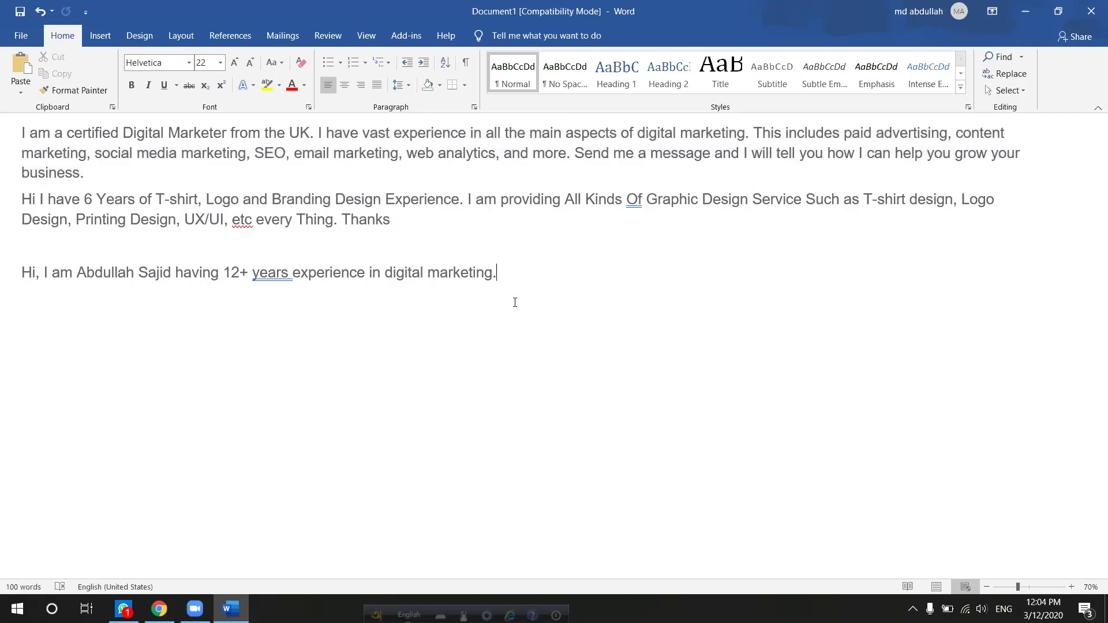
Paste the experience sentences after 'digital marketing.' and replace 'vast' with 'lots'.
{"action": "key", "text": "ctrl+v"}
{"action": "key", "text": "Down"}
{"action": "left_click_drag", "start_coordinate": [573, 276], "coordinate": [549, 276]}
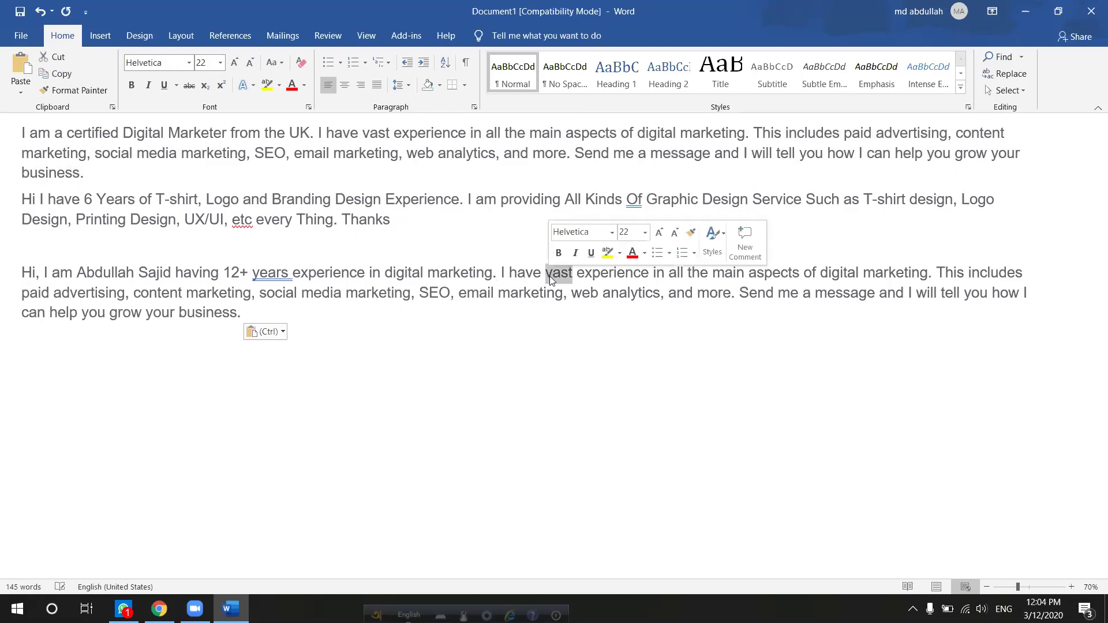
{"action": "key", "text": "Delete"}
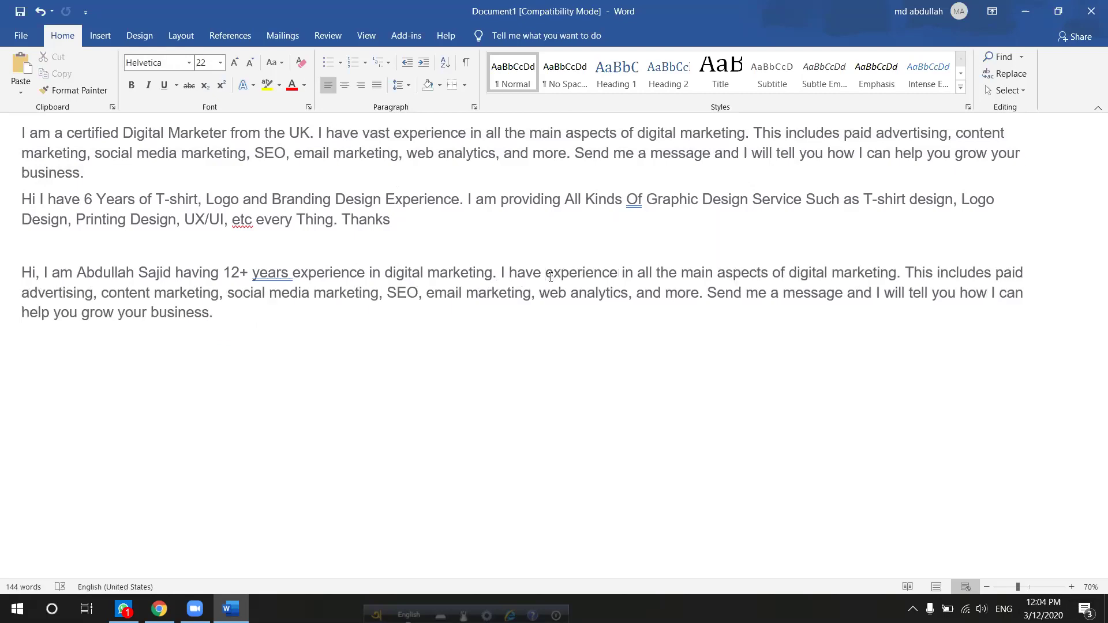
{"action": "type", "text": "lot"}
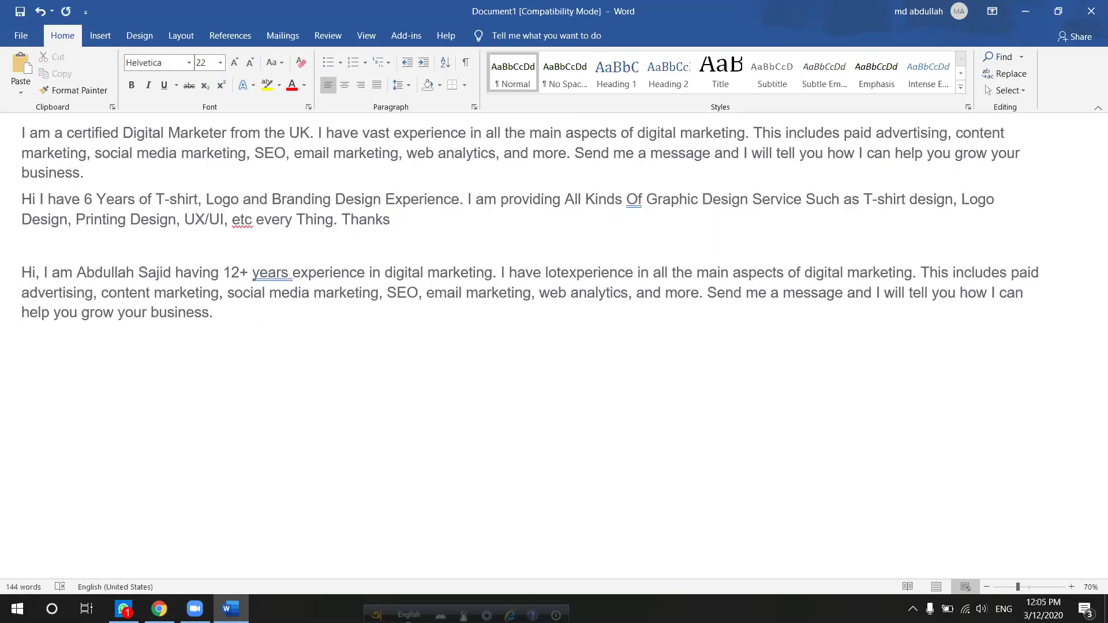
{"action": "type", "text": "s"}
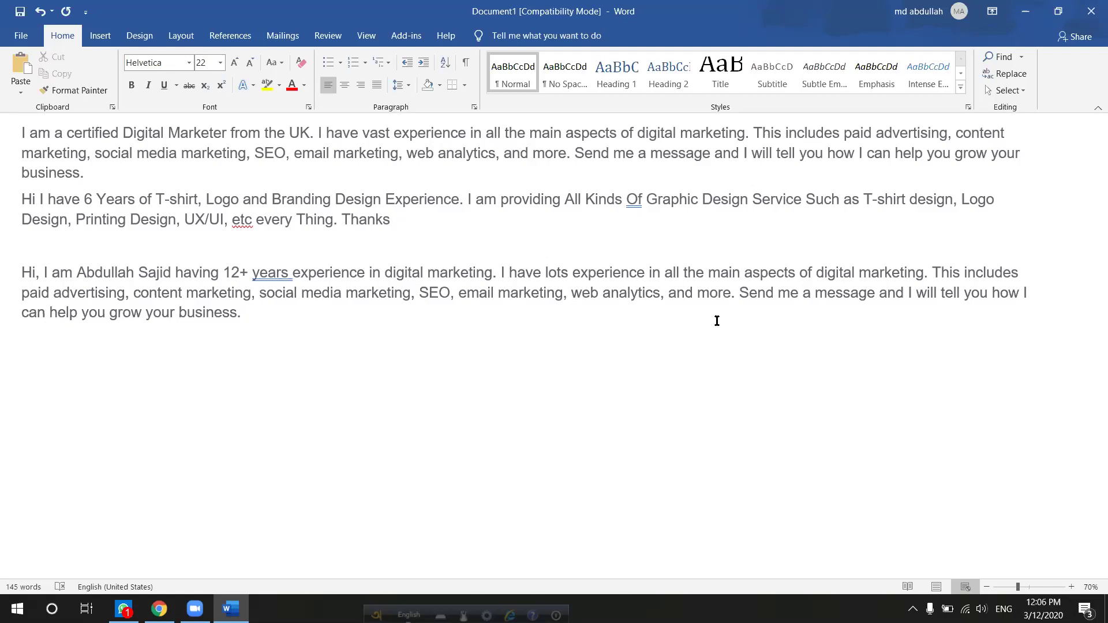
Push the 'Send me a message…' sentence onto its own line below the bio.
{"action": "left_click", "coordinate": [740, 294]}
{"action": "key", "text": "Return"}
{"action": "key", "text": "Return"}
{"action": "key", "text": "Return"}
{"action": "key", "text": "Return"}
{"action": "key", "text": "Return"}
{"action": "key", "text": "Return"}
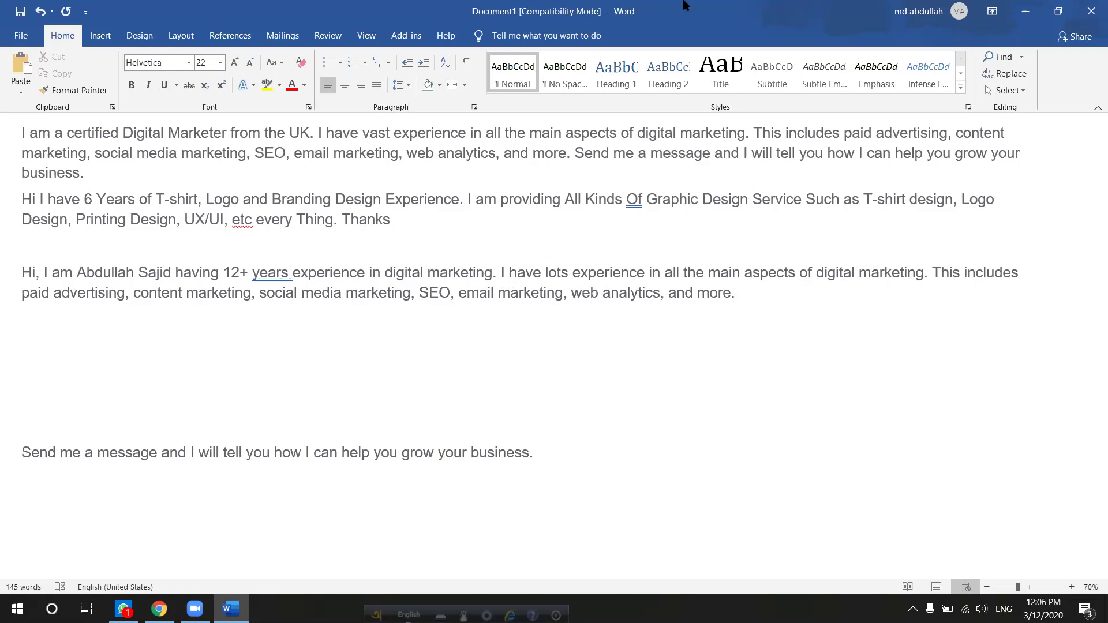
{"action": "left_click", "coordinate": [740, 293]}
Add 'Besides' after 'more.' plus the pasted T-shirt and logo sentences, ending 'everything.'.
{"action": "type", "text": "bB"}
{"action": "key", "text": "BackSpace"}
{"action": "key", "text": "BackSpace"}
{"action": "type", "text": "Besides"}
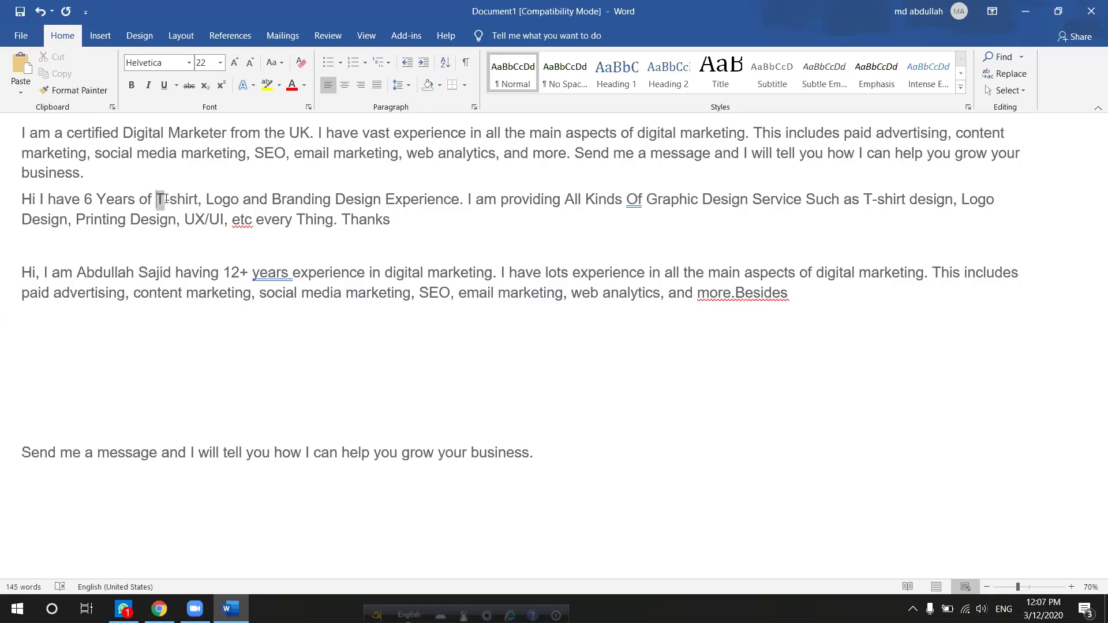
{"action": "left_click_drag", "start_coordinate": [155, 199], "coordinate": [337, 221]}
{"action": "key", "text": "ctrl+c"}
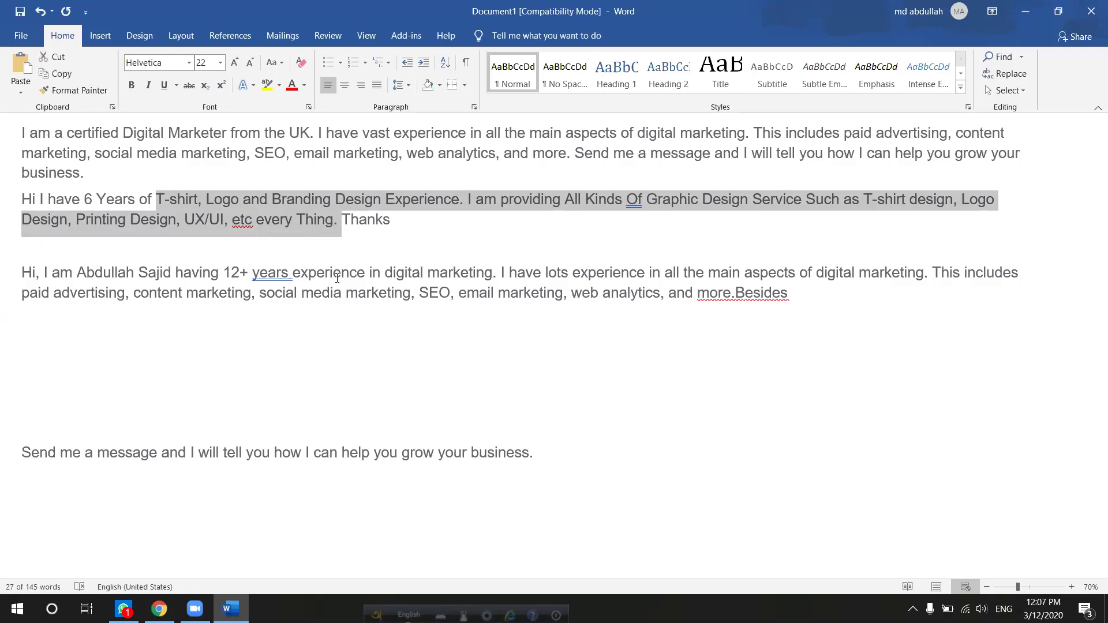
{"action": "left_click", "coordinate": [803, 322]}
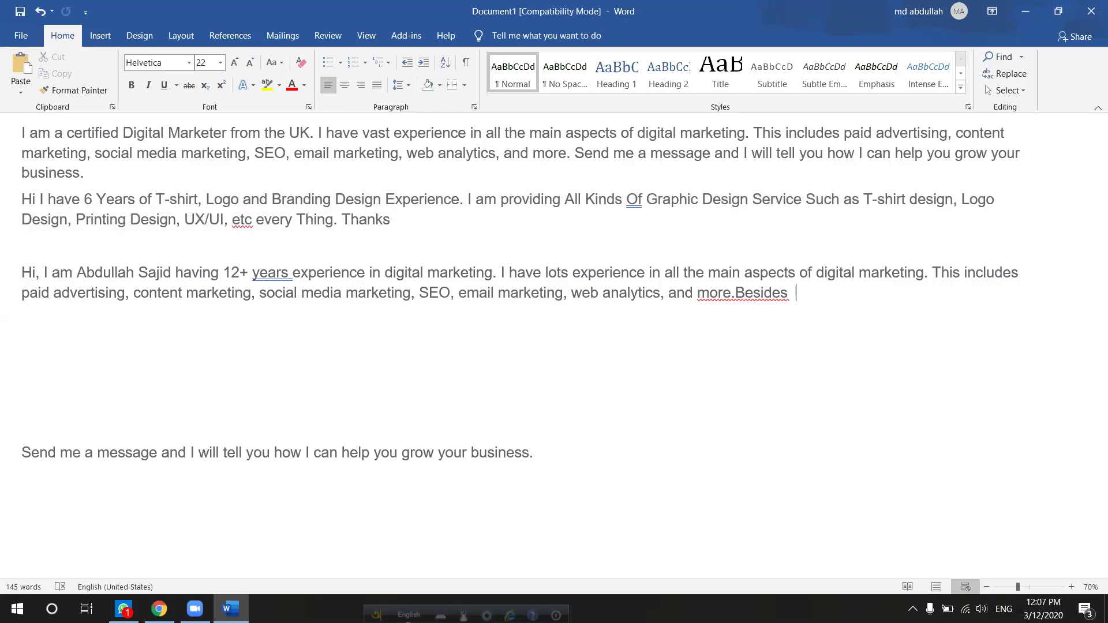
{"action": "key", "text": "ctrl+v"}
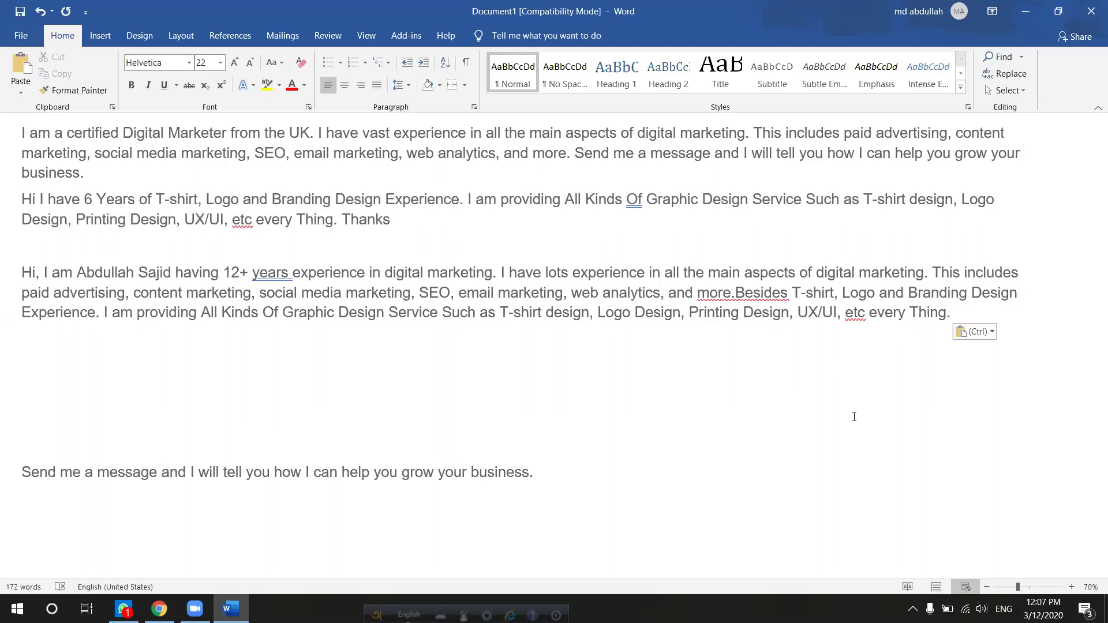
{"action": "key", "text": "BackSpace"}
{"action": "key", "text": "BackSpace"}
{"action": "key", "text": "BackSpace"}
{"action": "key", "text": "BackSpace"}
{"action": "key", "text": "BackSpace"}
{"action": "key", "text": "BackSpace"}
{"action": "key", "text": "BackSpace"}
{"action": "key", "text": "BackSpace"}
{"action": "key", "text": "BackSpace"}
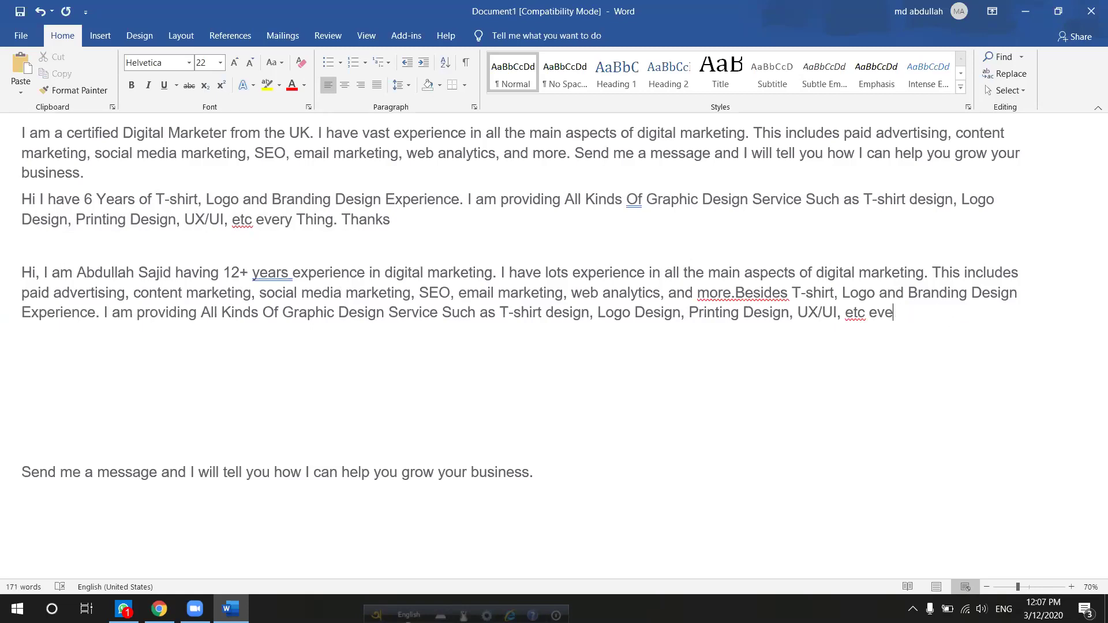
{"action": "type", "text": "rything."}
Remove the blank lines so 'Send me a message…' follows 'everything.' in the same paragraph.
{"action": "left_click", "coordinate": [24, 484]}
{"action": "key", "text": "BackSpace"}
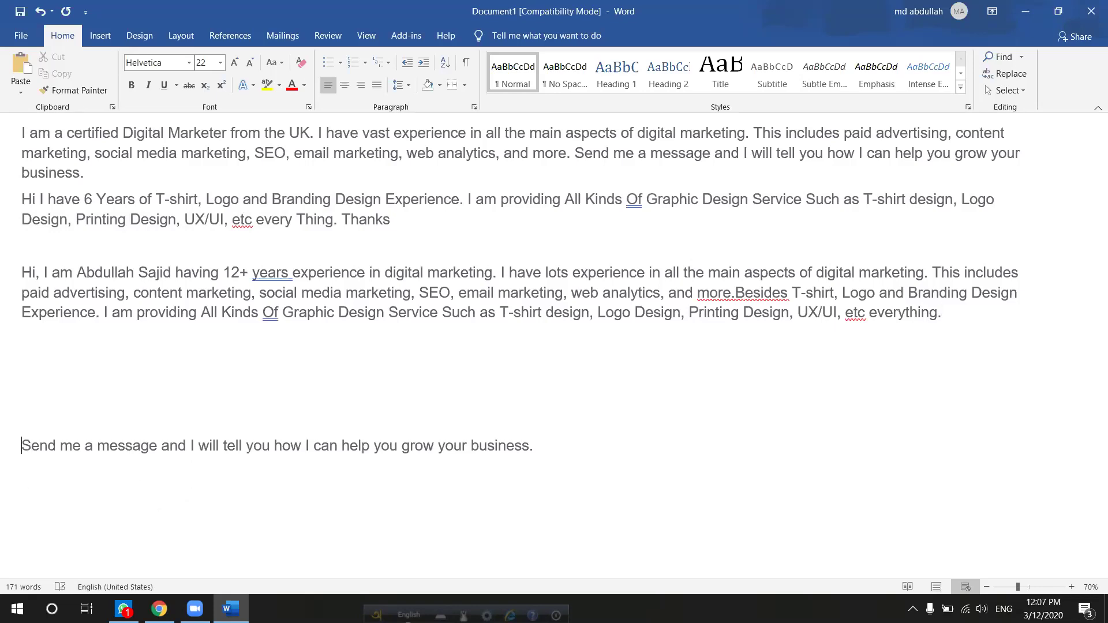
{"action": "key", "text": "BackSpace"}
{"action": "key", "text": "BackSpace"}
{"action": "key", "text": "BackSpace"}
{"action": "key", "text": "BackSpace"}
{"action": "key", "text": "BackSpace"}
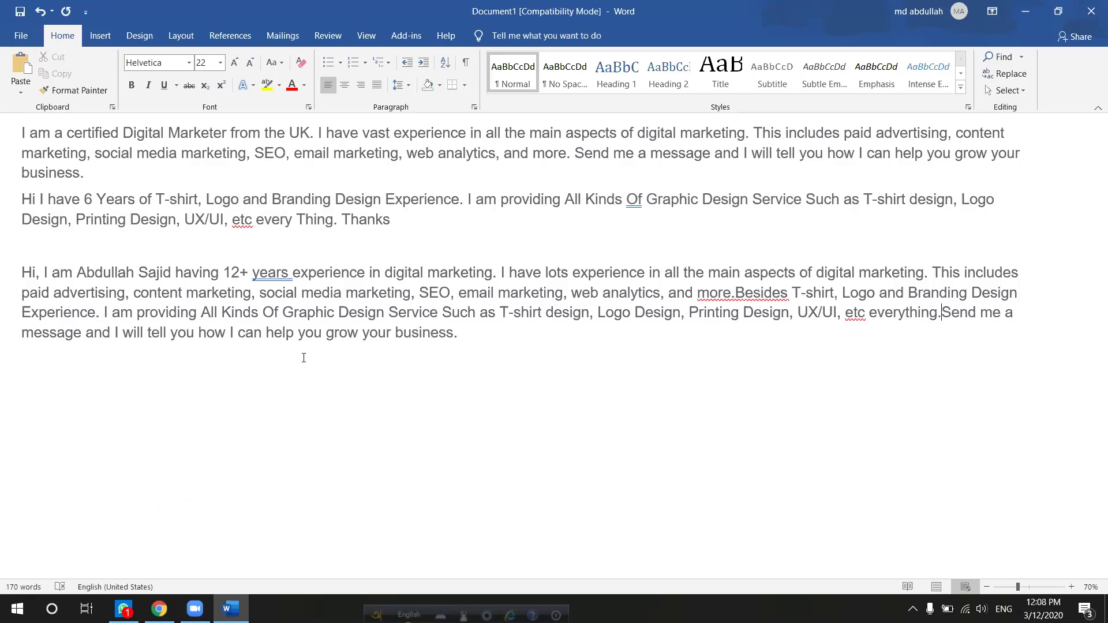
{"action": "left_click", "coordinate": [473, 334]}
Append 'Thank so much for reading my' after 'business.', removing the doubled s.
{"action": "type", "text": "Thanks"}
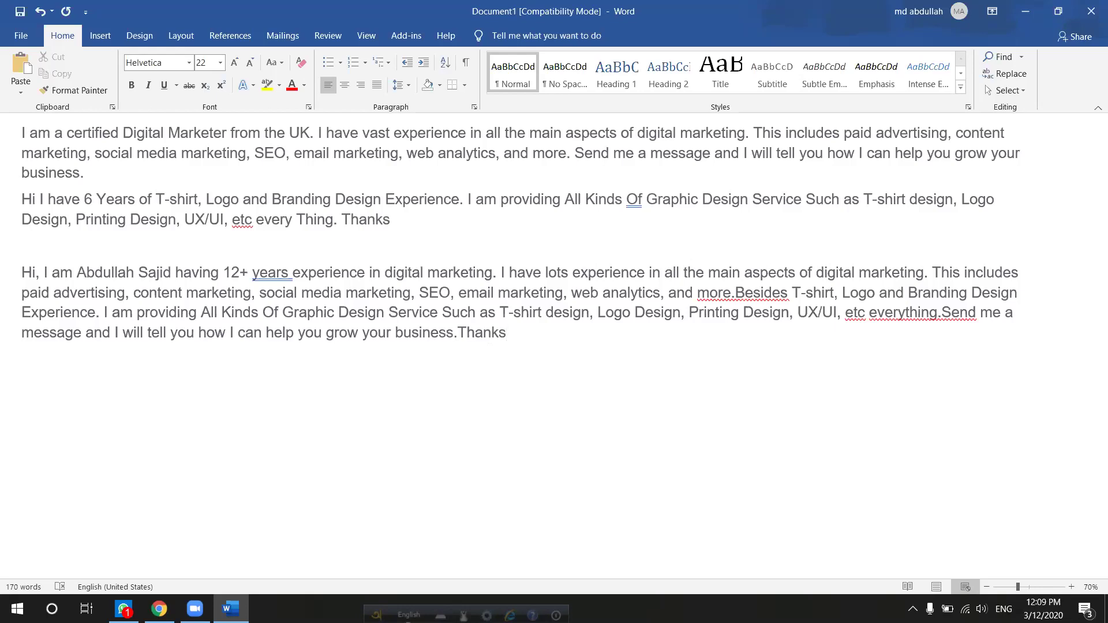
{"action": "type", "text": "so much"}
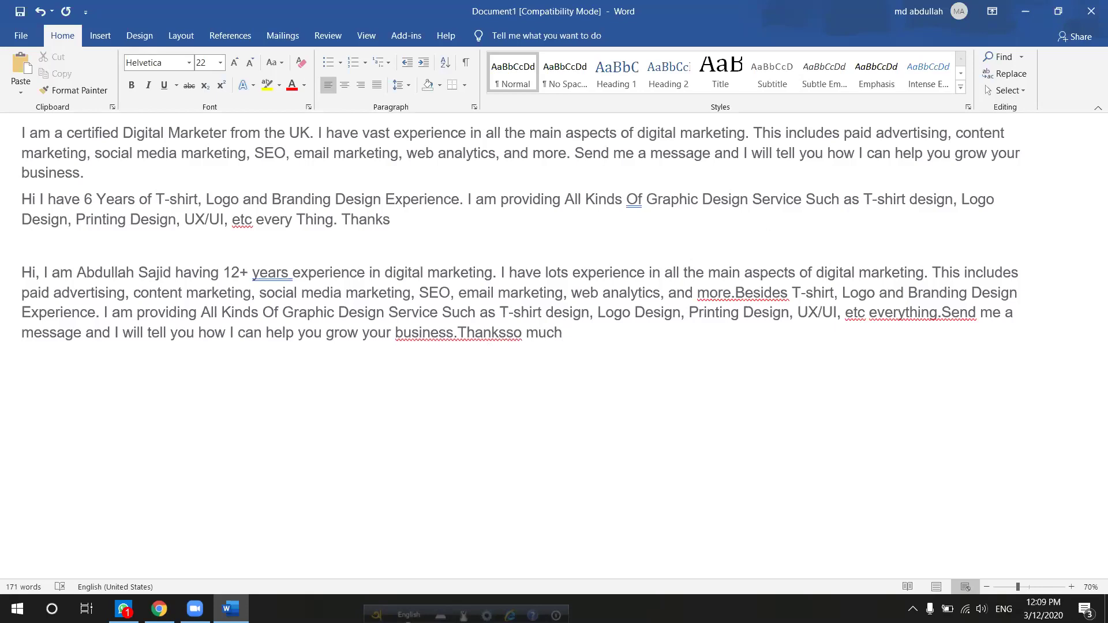
{"action": "type", "text": "for reading my"}
{"action": "left_click", "coordinate": [507, 335]}
{"action": "key", "text": "BackSpace"}
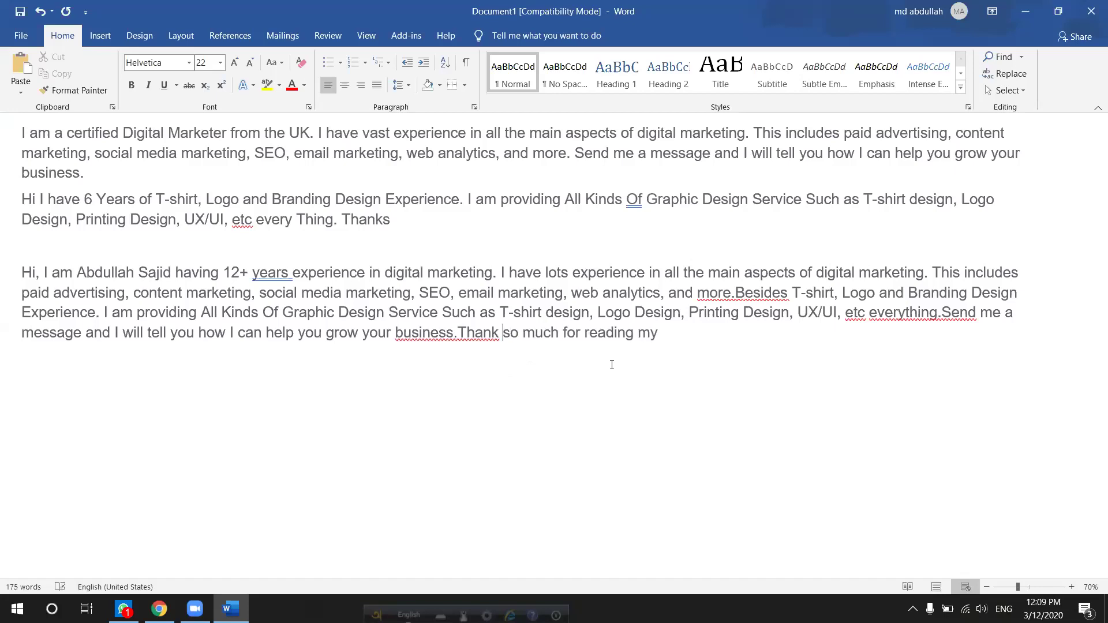
{"action": "left_click", "coordinate": [669, 334]}
{"action": "left_click_drag", "start_coordinate": [398, 222], "coordinate": [14, 136]}
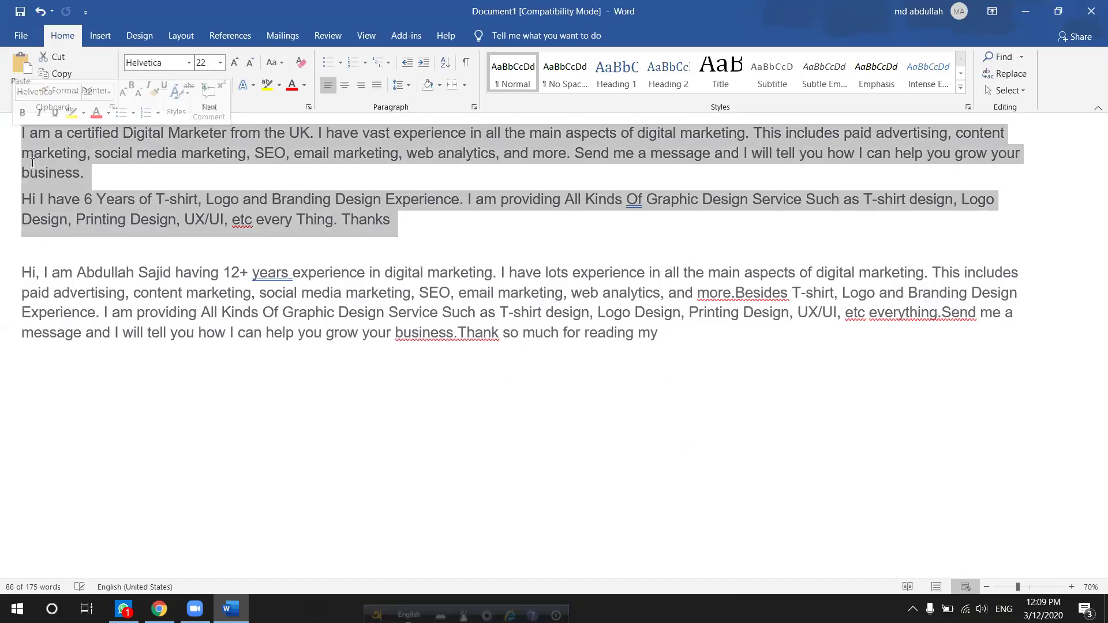
Delete the two older paragraphs and drop the trailing 'my' from the closing phrase.
{"action": "key", "text": "Delete"}
{"action": "left_click", "coordinate": [667, 227]}
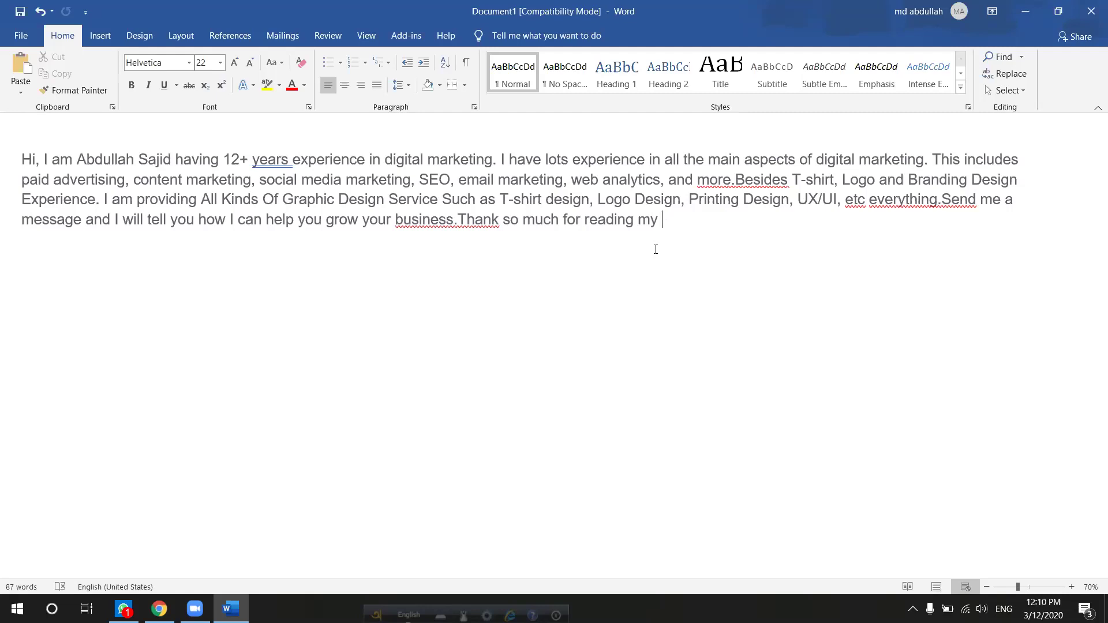
{"action": "key", "text": "BackSpace"}
{"action": "key", "text": "BackSpace"}
{"action": "key", "text": "BackSpace"}
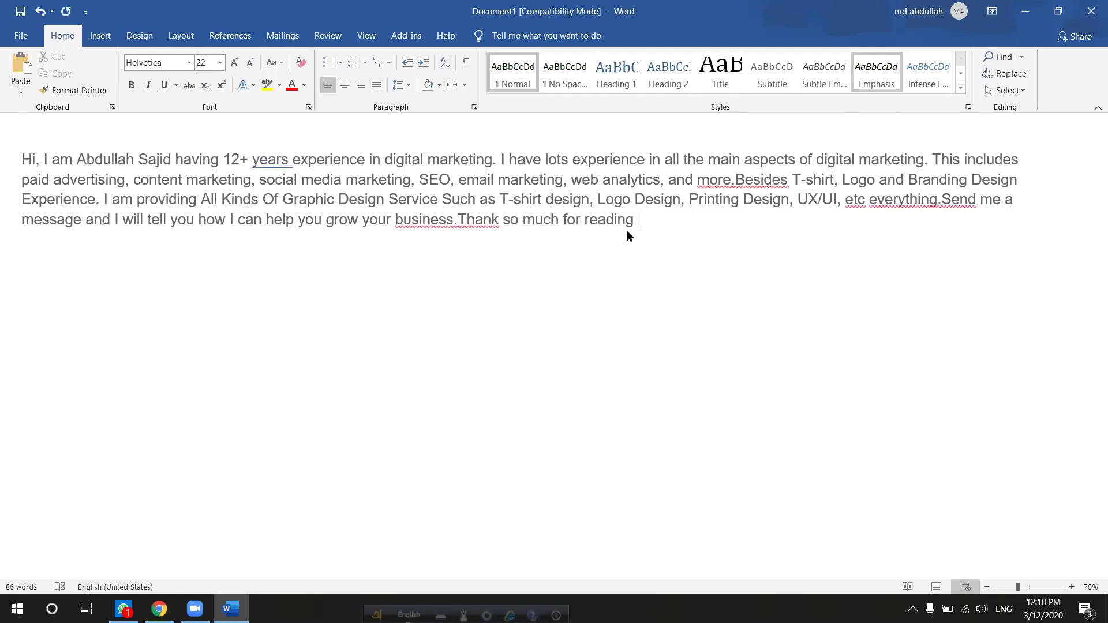
{"action": "key", "text": "BackSpace"}
{"action": "key", "text": "BackSpace"}
{"action": "key", "text": "BackSpace"}
{"action": "key", "text": "BackSpace"}
{"action": "key", "text": "BackSpace"}
{"action": "key", "text": "BackSpace"}
{"action": "key", "text": "BackSpace"}
{"action": "key", "text": "BackSpace"}
{"action": "key", "text": "BackSpace"}
{"action": "key", "text": "BackSpace"}
{"action": "key", "text": "BackSpace"}
{"action": "key", "text": "BackSpace"}
{"action": "key", "text": "BackSpace"}
{"action": "key", "text": "BackSpace"}
{"action": "key", "text": "BackSpace"}
{"action": "key", "text": "BackSpace"}
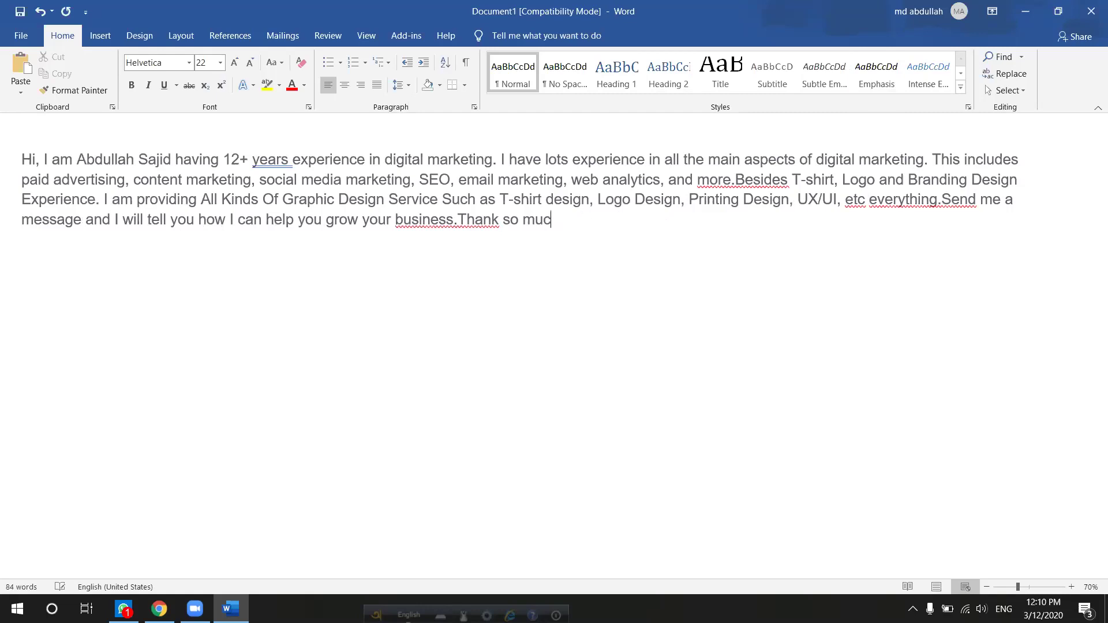
{"action": "key", "text": "BackSpace"}
{"action": "key", "text": "BackSpace"}
{"action": "key", "text": "BackSpace"}
{"action": "key", "text": "BackSpace"}
{"action": "type", "text": "you very much."}
{"action": "left_click", "coordinate": [239, 160]}
{"action": "key", "text": "BackSpace"}
{"action": "key", "text": "BackSpace"}
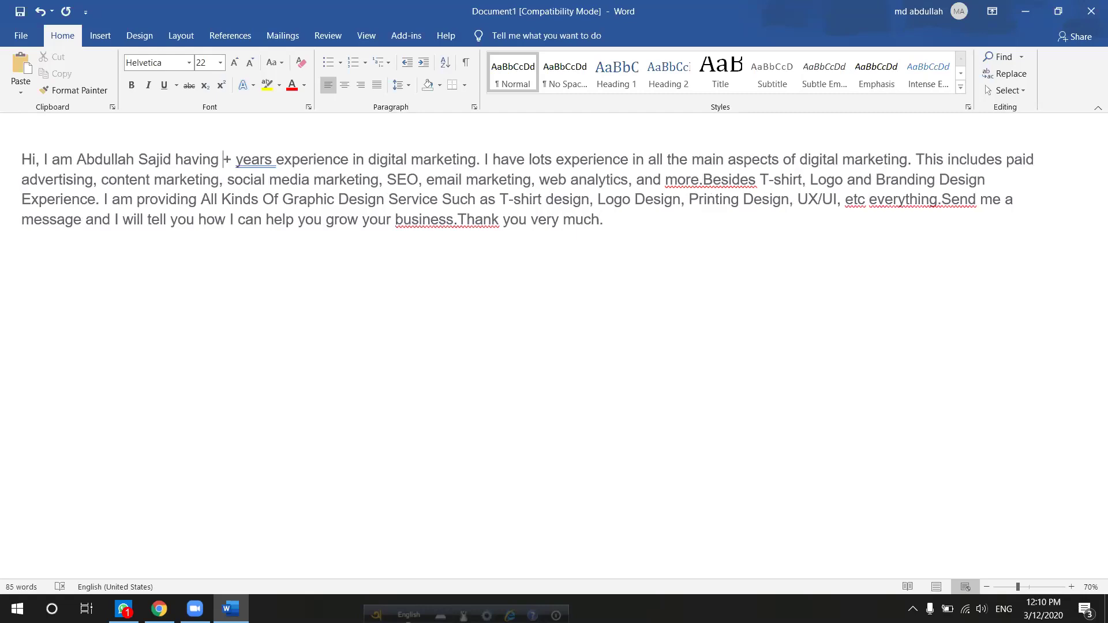
{"action": "type", "text": "5"}
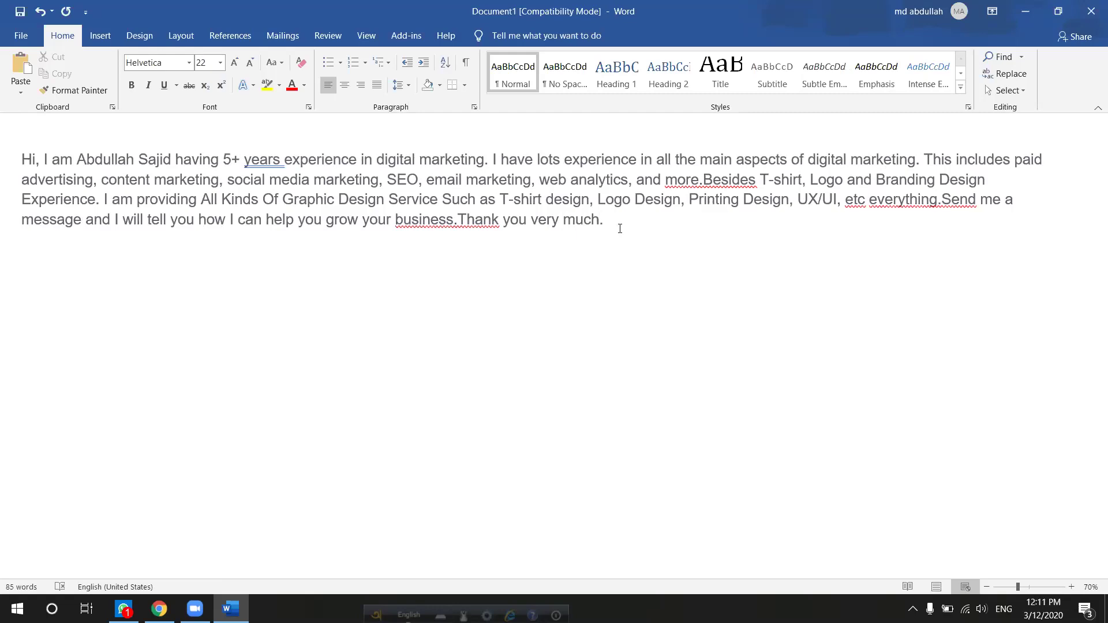
{"action": "left_click", "coordinate": [848, 223]}
Insert 'Cover Design,' after 'Printing Design,' in the services list, then select the whole bio paragraph.
{"action": "left_click", "coordinate": [788, 204]}
{"action": "type", "text": "Co"}
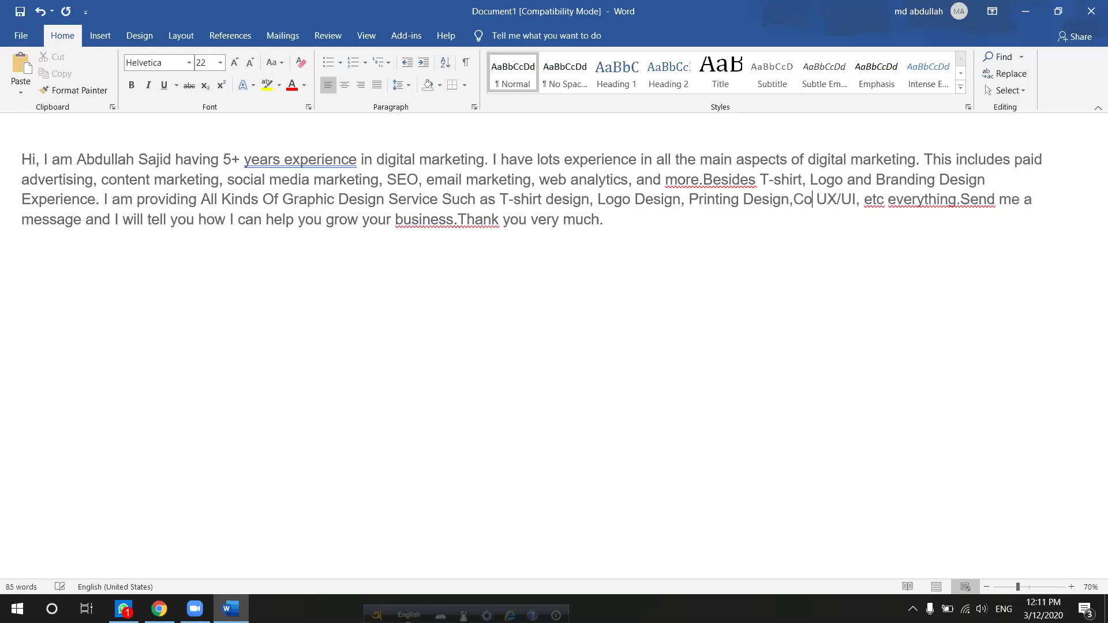
{"action": "type", "text": "ver "}
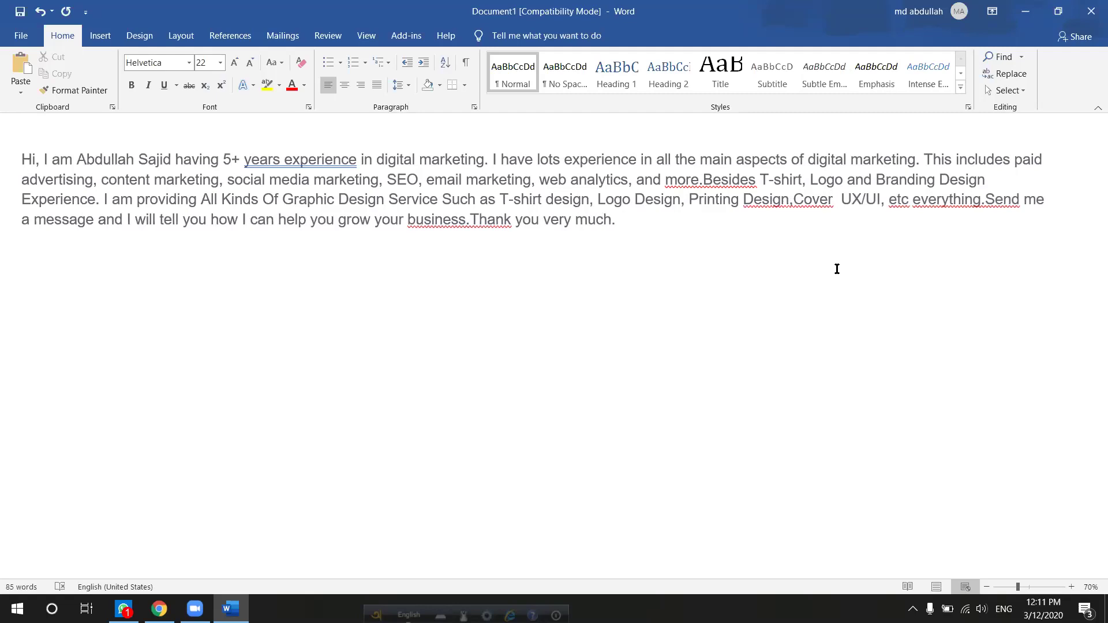
{"action": "type", "text": "D"}
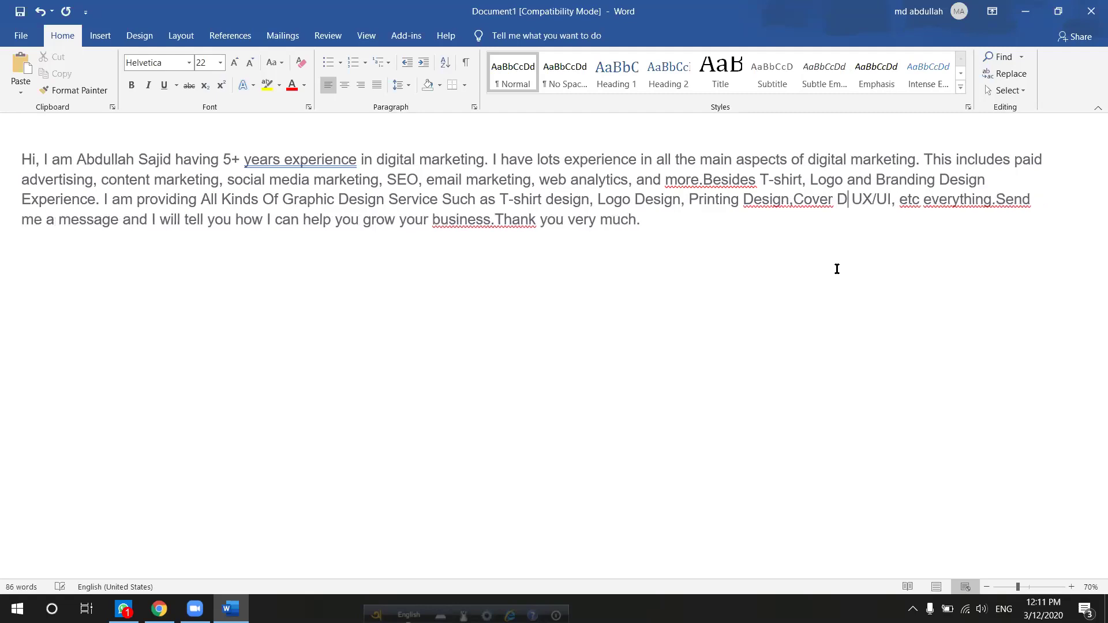
{"action": "type", "text": "e"}
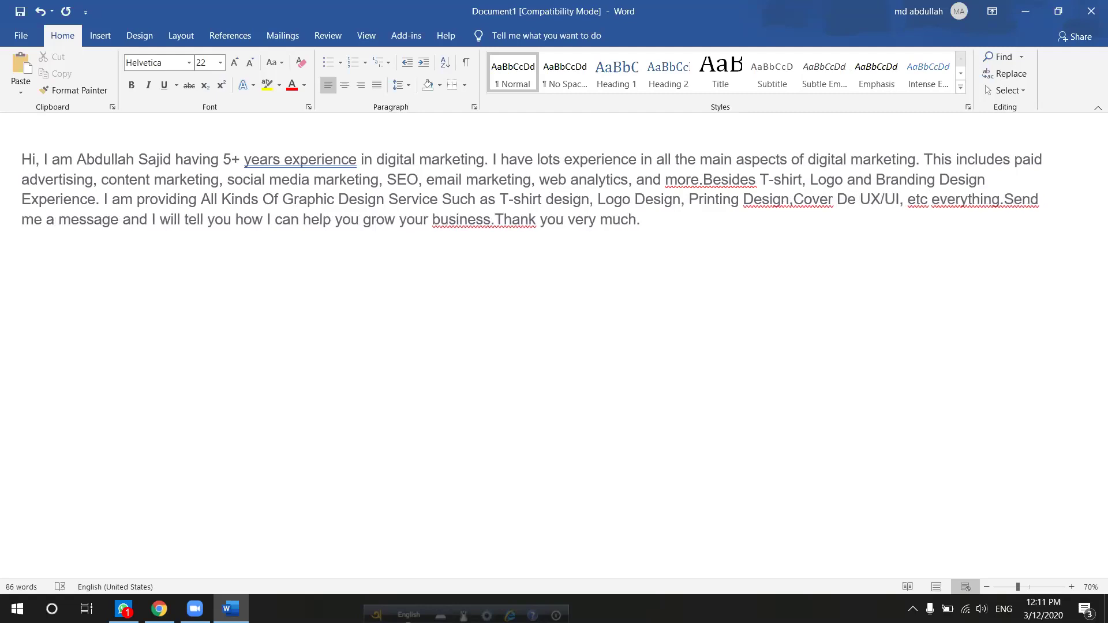
{"action": "type", "text": "sign"}
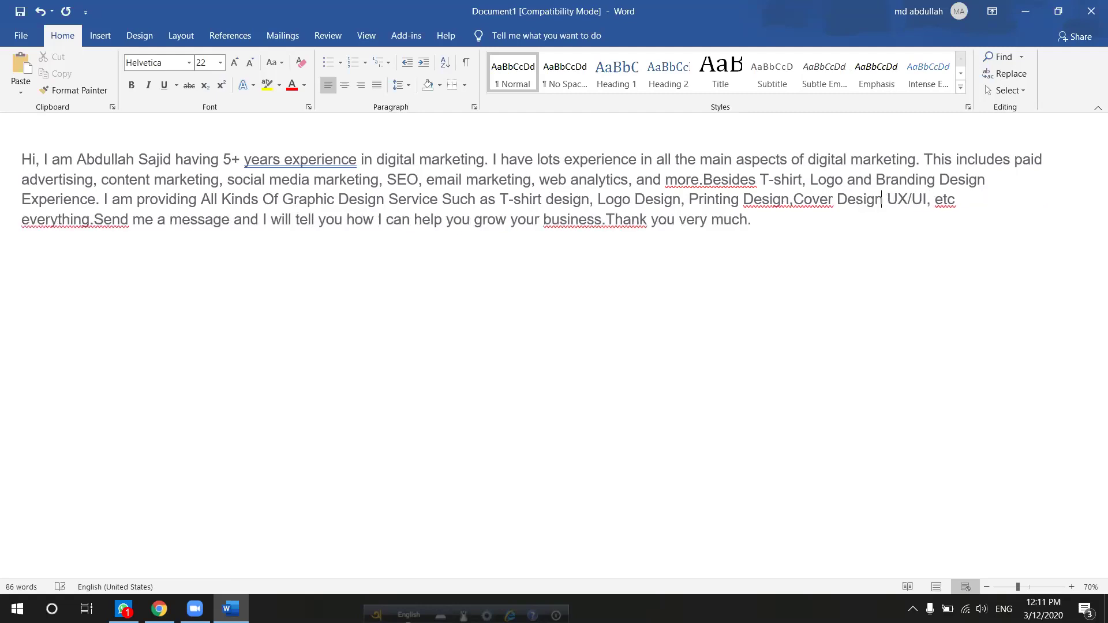
{"action": "type", "text": ","}
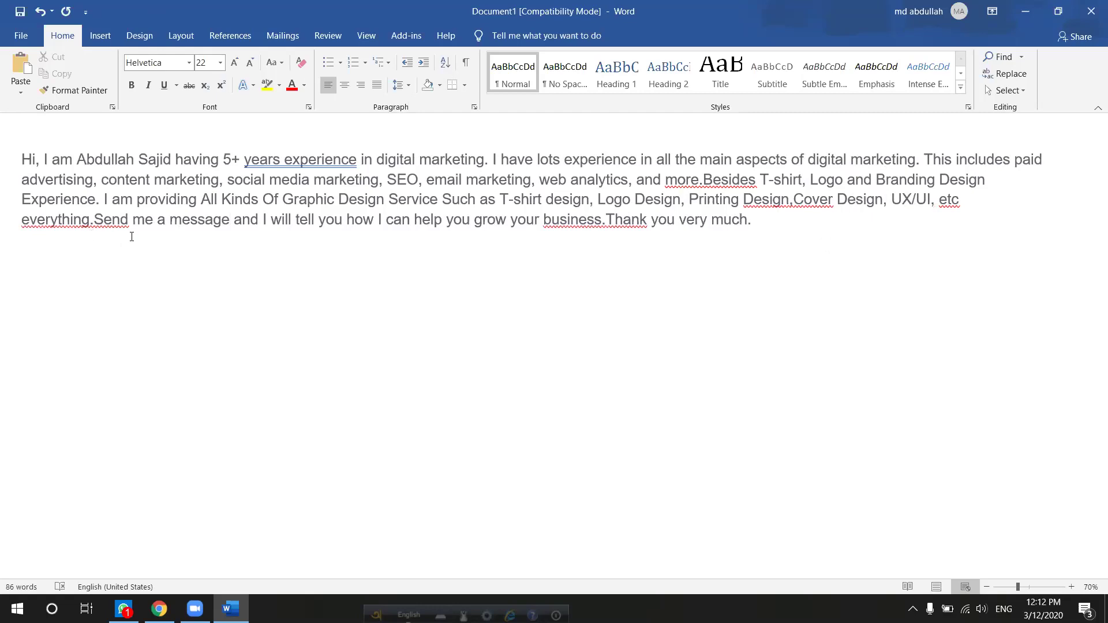
{"action": "left_click", "coordinate": [260, 231]}
{"action": "left_click", "coordinate": [794, 231]}
{"action": "left_click", "coordinate": [820, 266]}
{"action": "left_click_drag", "start_coordinate": [756, 225], "coordinate": [17, 150]}
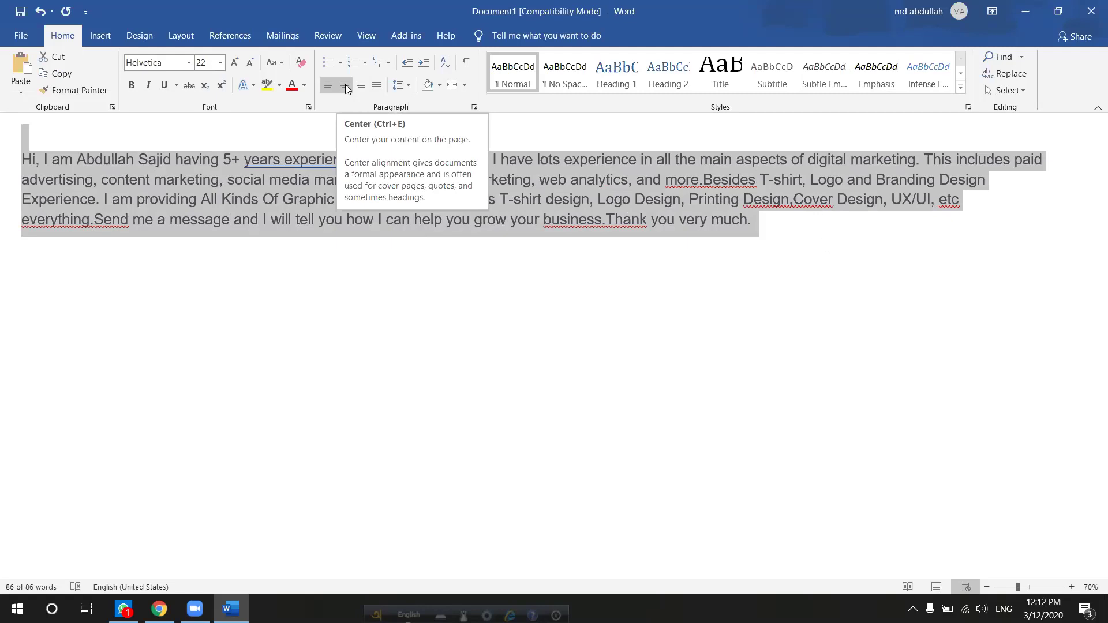
Apply Justify alignment to the selected bio paragraph, leaving the caret on the line below.
{"action": "left_click", "coordinate": [376, 86]}
{"action": "left_click", "coordinate": [804, 266]}
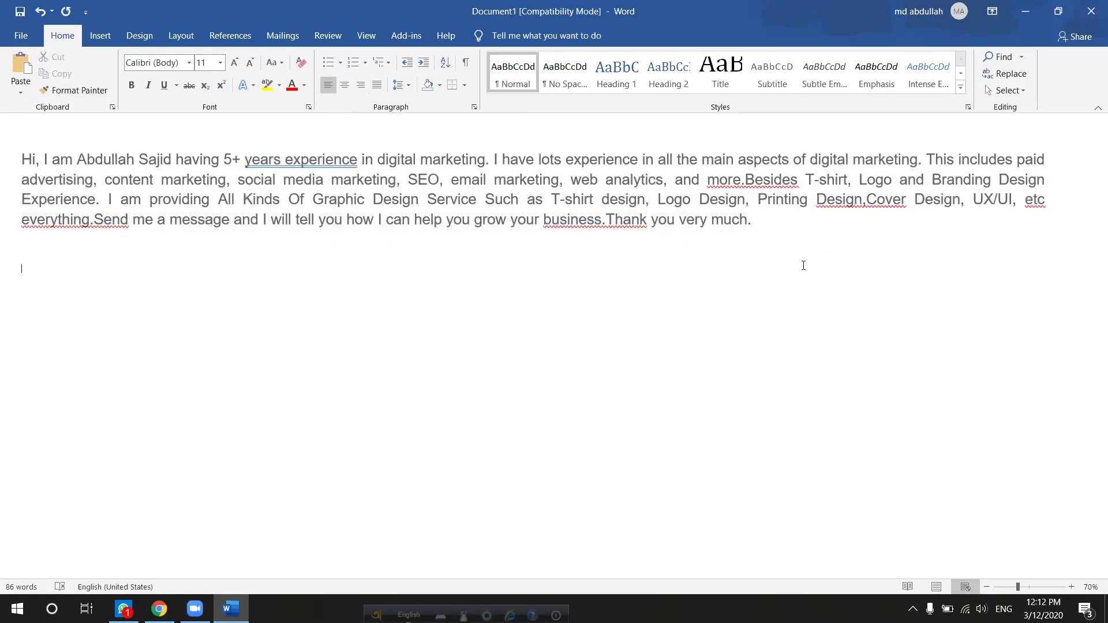
{"action": "left_click", "coordinate": [775, 226]}
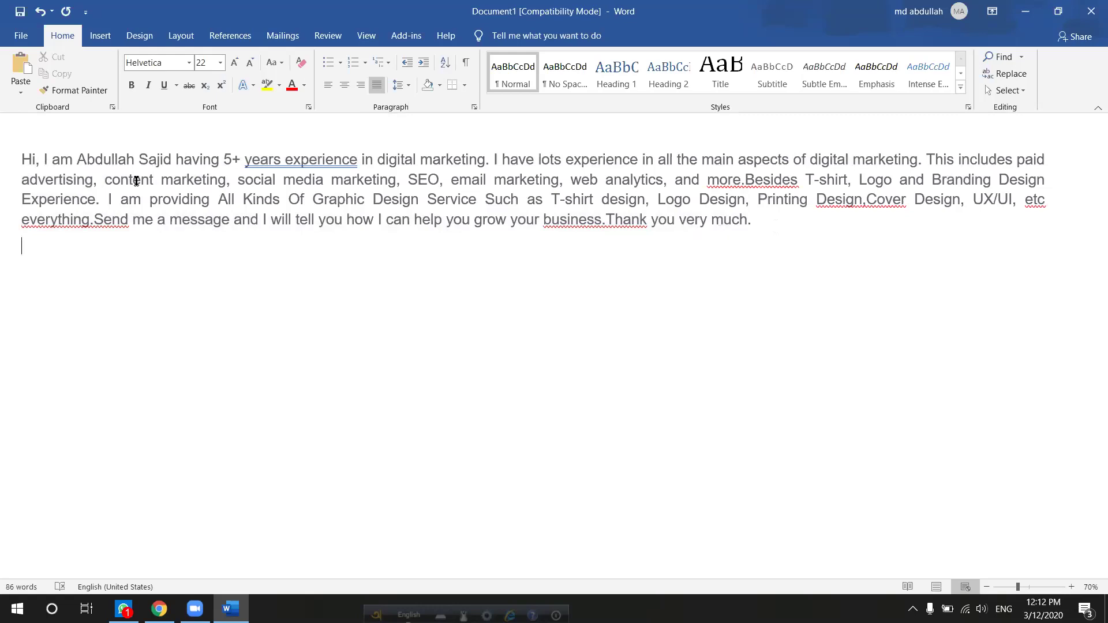
{"action": "key", "text": "Return"}
Add 'and graphics design' after 'digital marketing' in the bio's opening sentence.
{"action": "type", "text": "and "}
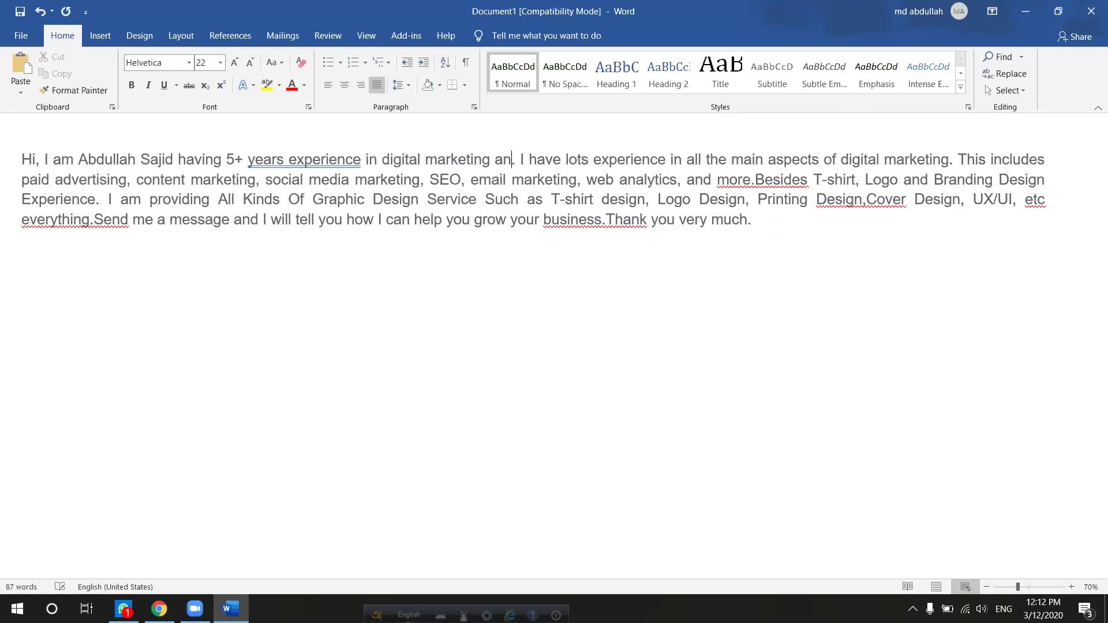
{"action": "type", "text": "gr"}
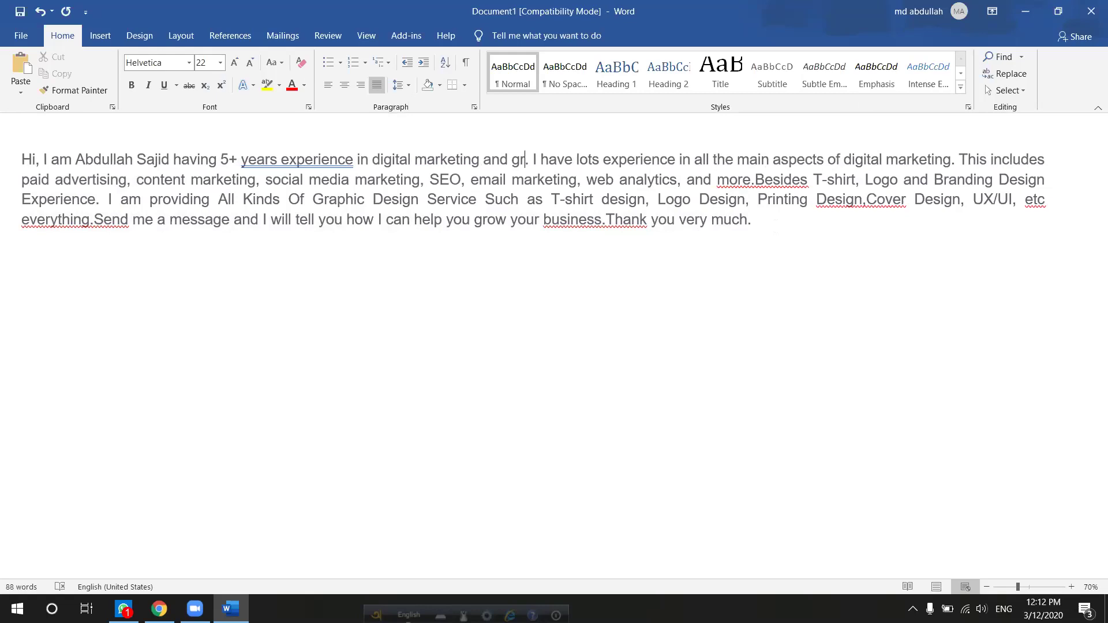
{"action": "type", "text": "a"}
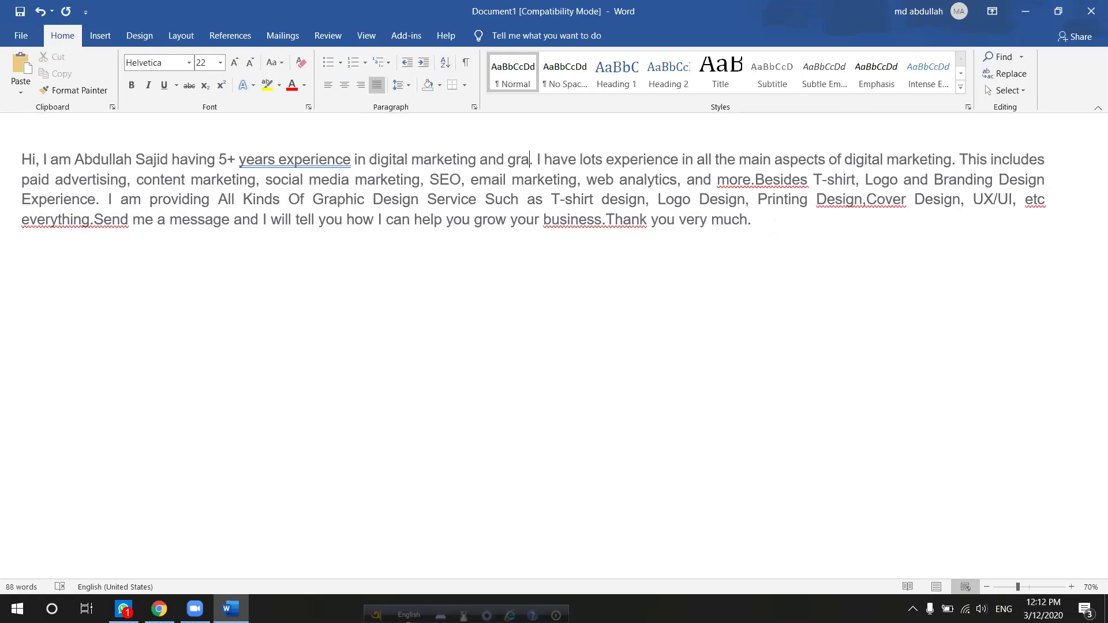
{"action": "type", "text": "phics"}
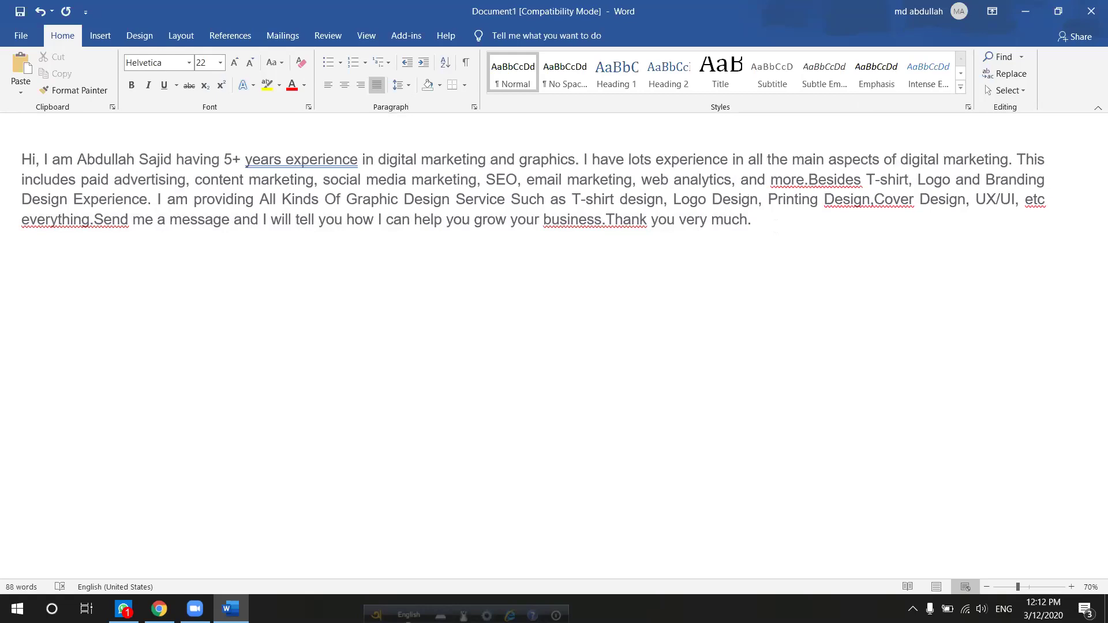
{"action": "type", "text": " d"}
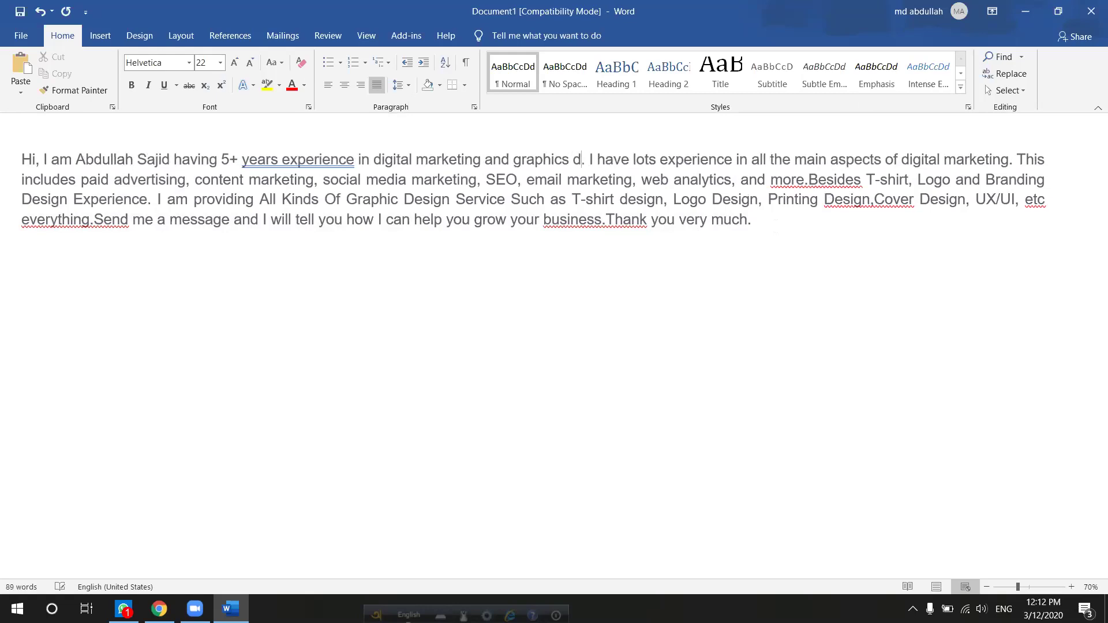
{"action": "type", "text": "e"}
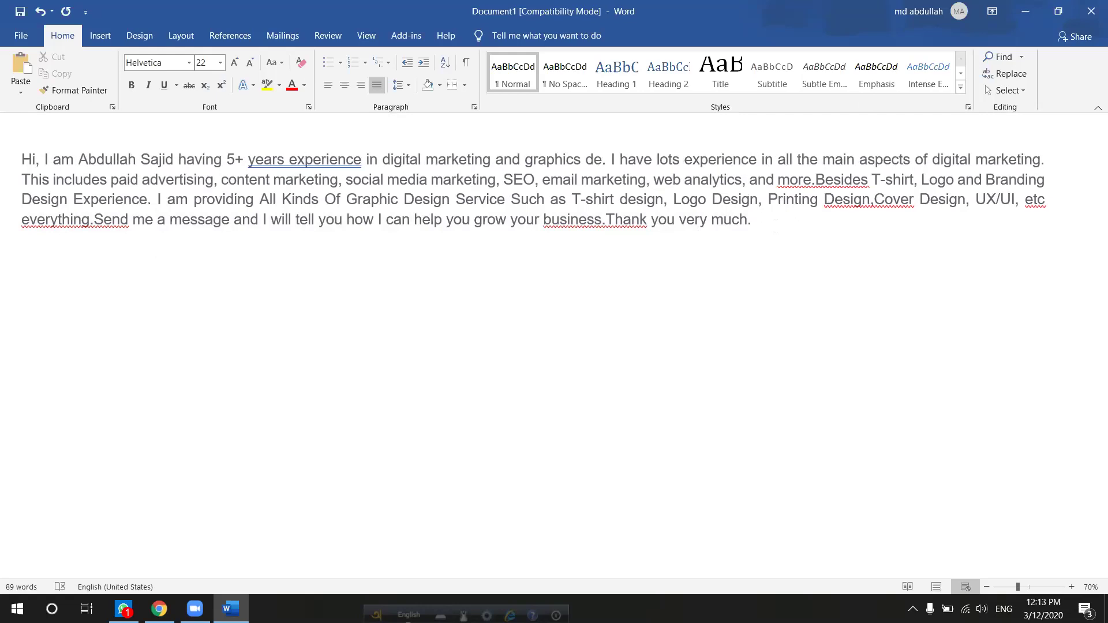
{"action": "type", "text": "si"}
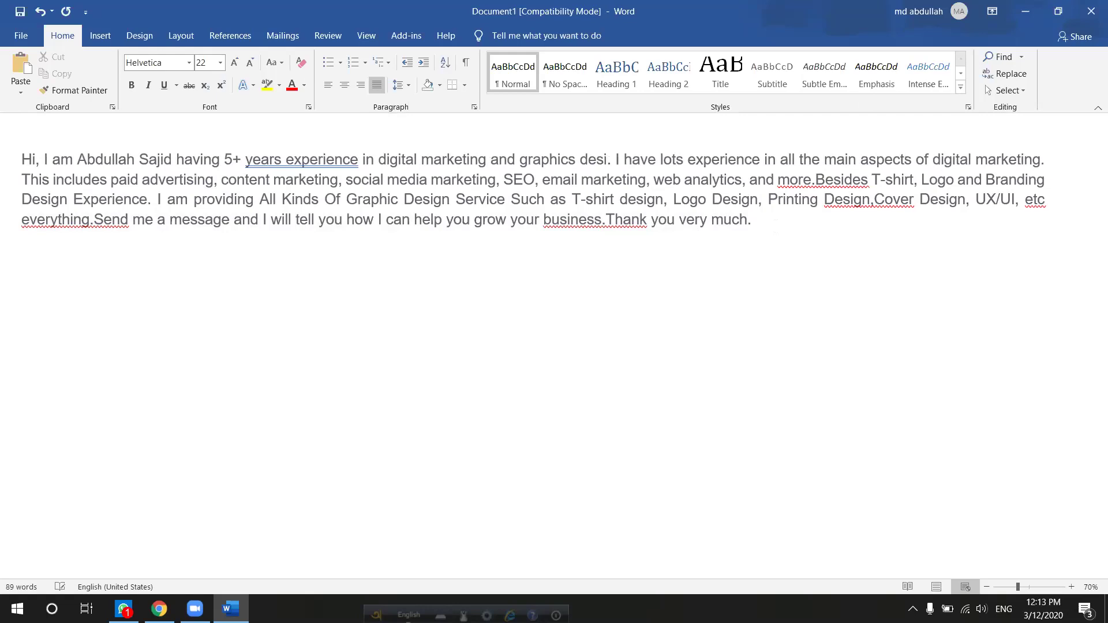
{"action": "type", "text": "gn"}
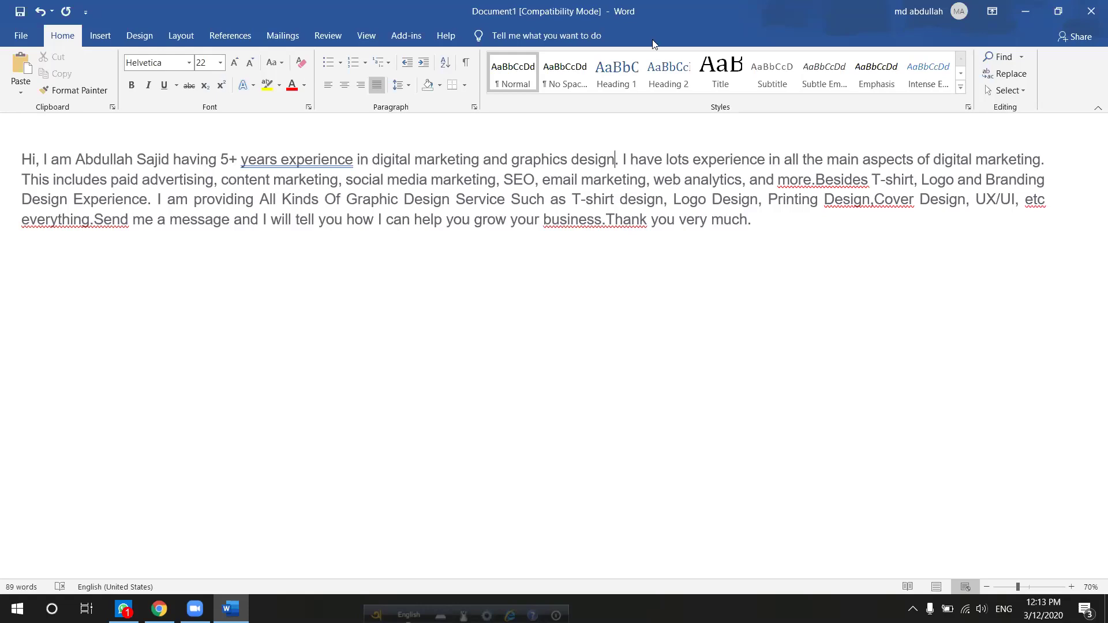
{"action": "left_click", "coordinate": [773, 228]}
Replace 'lots' with 'a lot of' in 'I have lots experience'.
{"action": "left_click_drag", "start_coordinate": [691, 160], "coordinate": [666, 162]}
{"action": "key", "text": "Delete"}
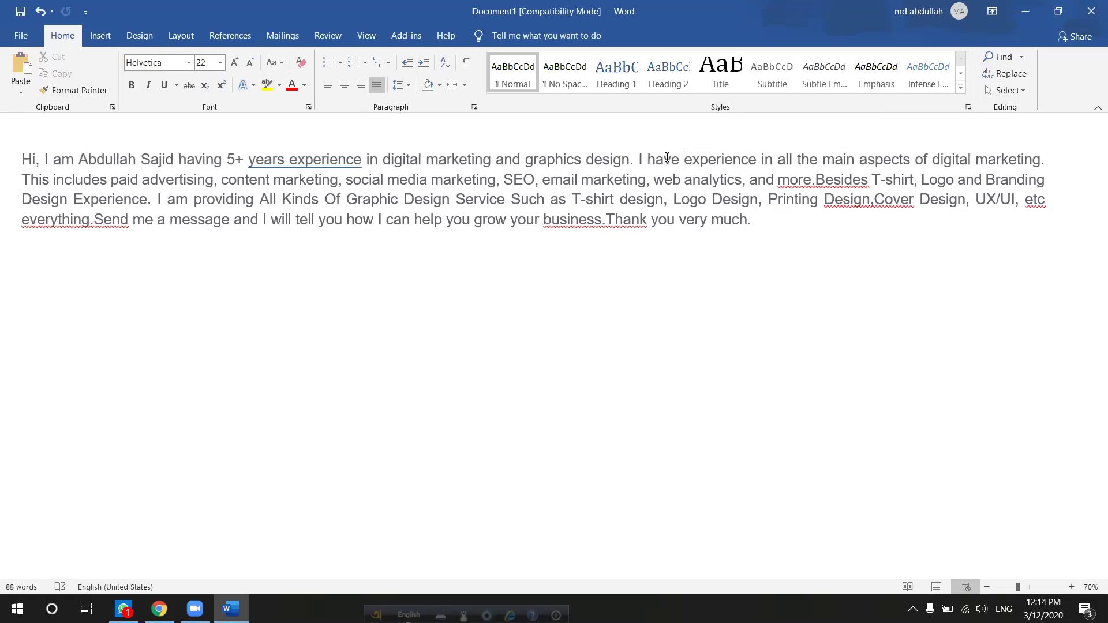
{"action": "type", "text": "a lot"}
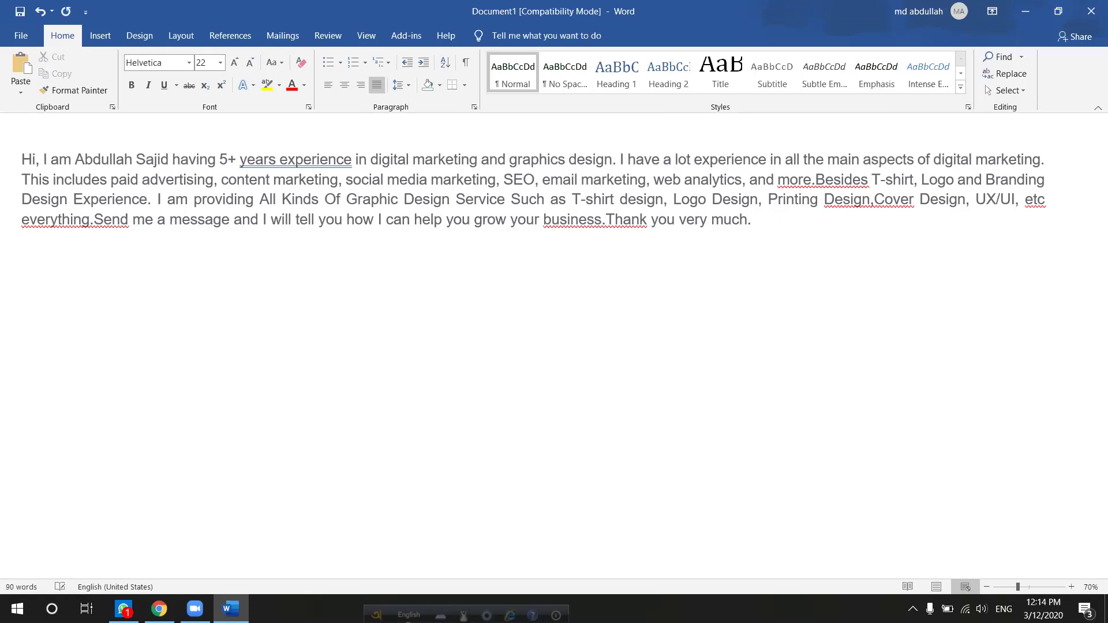
{"action": "type", "text": " of"}
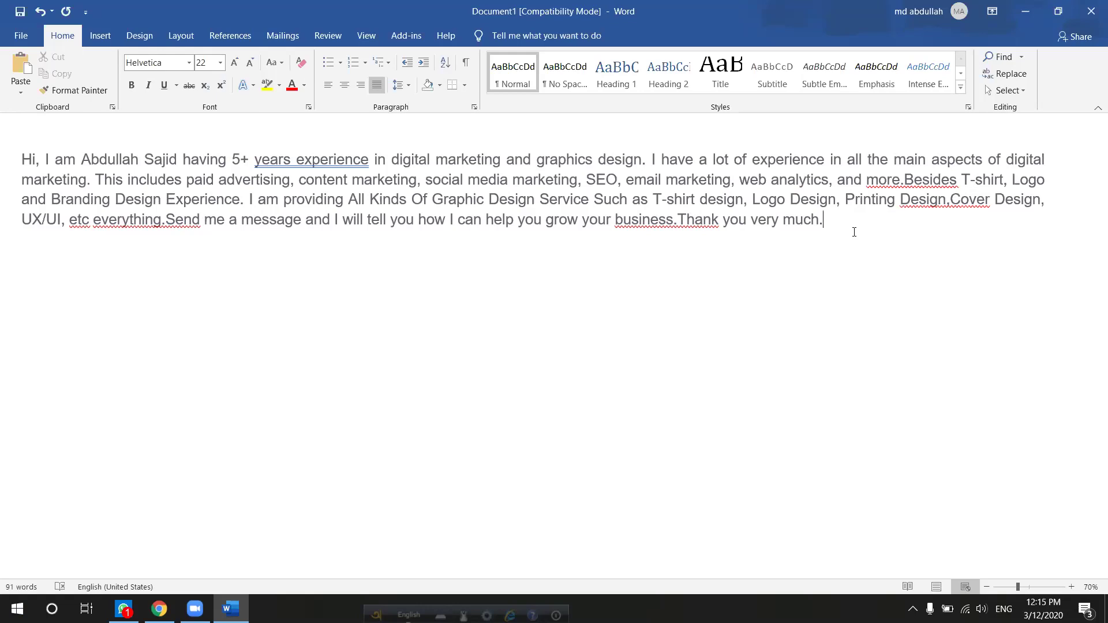
Select all the bio text and set its font size to 36.
{"action": "left_click", "coordinate": [820, 335]}
{"action": "left_click_drag", "start_coordinate": [833, 218], "coordinate": [6, 150]}
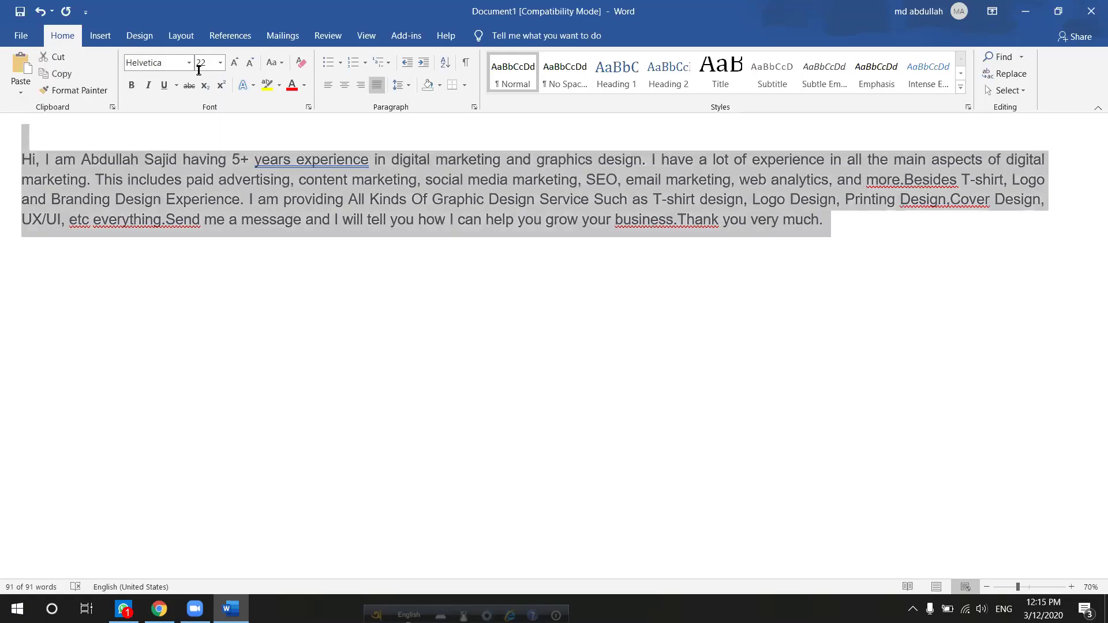
{"action": "left_click", "coordinate": [222, 67]}
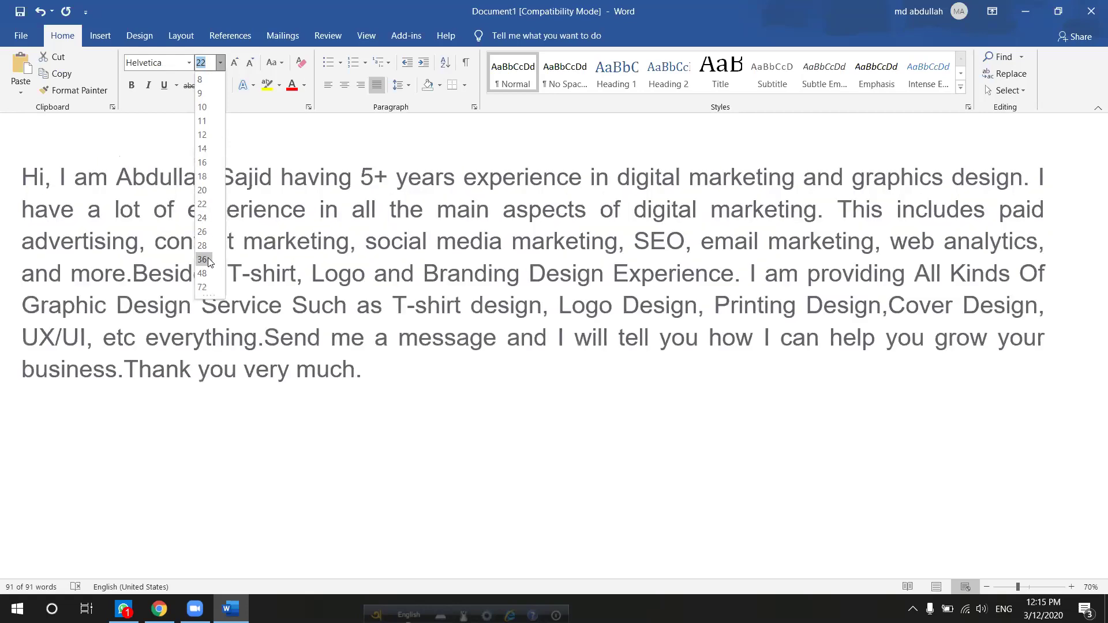
{"action": "left_click", "coordinate": [207, 257]}
{"action": "left_click", "coordinate": [404, 408]}
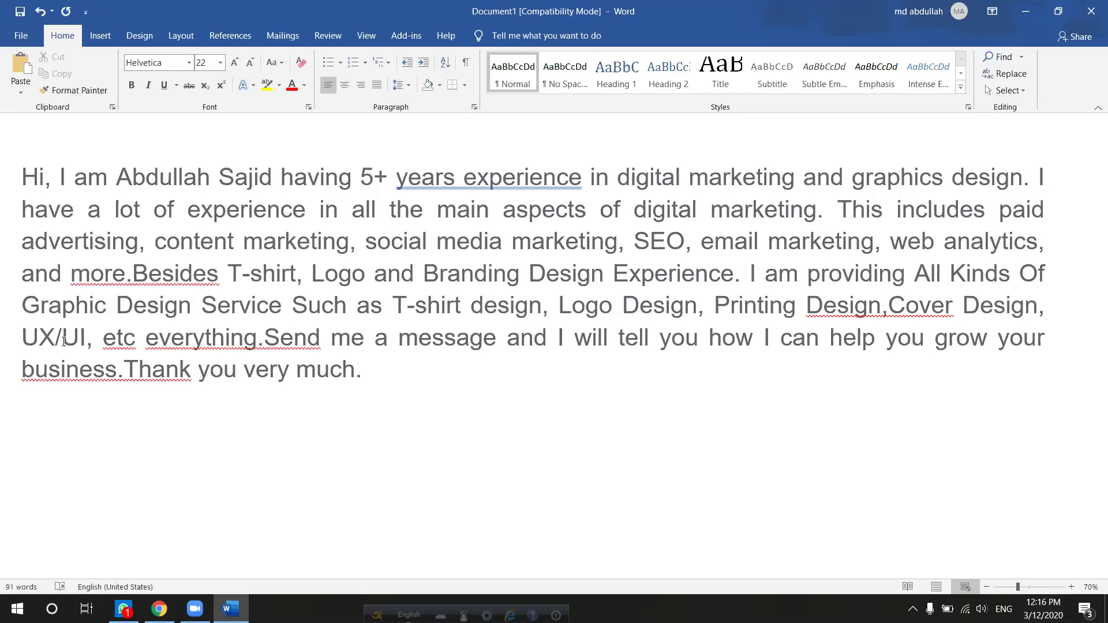
Remove the trailing space after the bio's final sentence ending 'much.'.
{"action": "left_click_drag", "start_coordinate": [103, 339], "coordinate": [22, 341]}
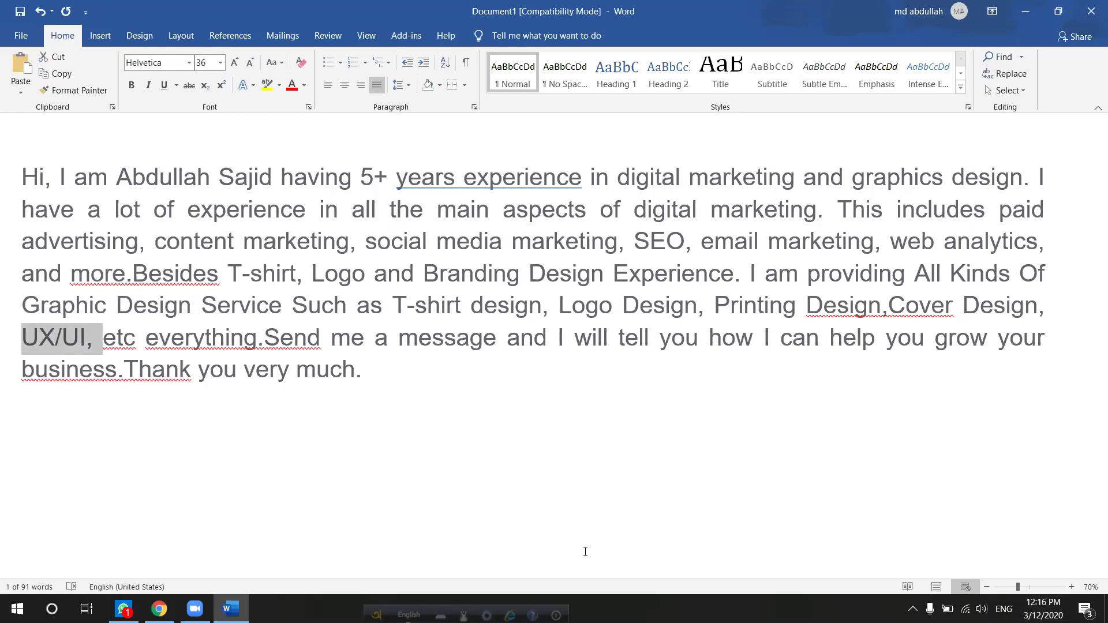
{"action": "left_click", "coordinate": [382, 380]}
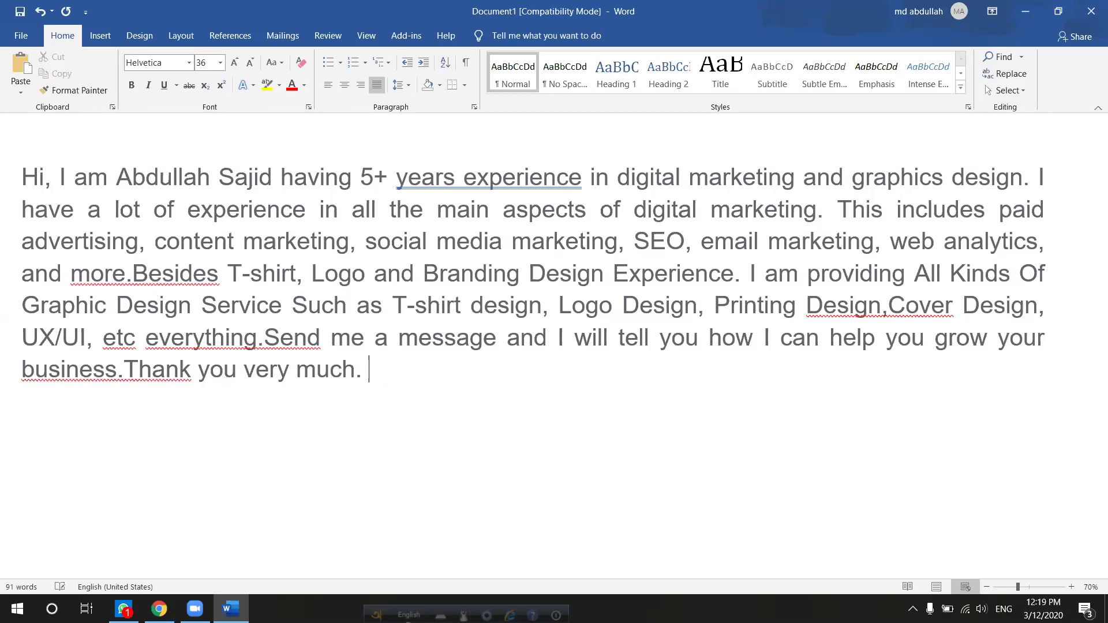
{"action": "key", "text": "BackSpace"}
Delete 'UX/UI' from the services list along with the leftover comma and space before 'etc'.
{"action": "left_click_drag", "start_coordinate": [87, 335], "coordinate": [22, 337]}
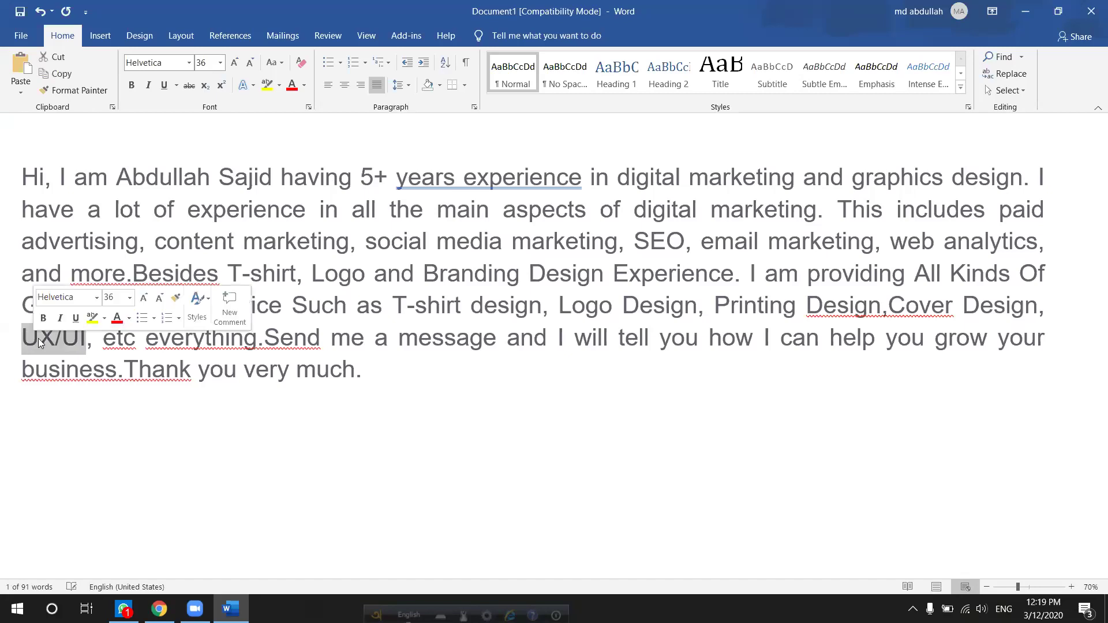
{"action": "key", "text": "BackSpace"}
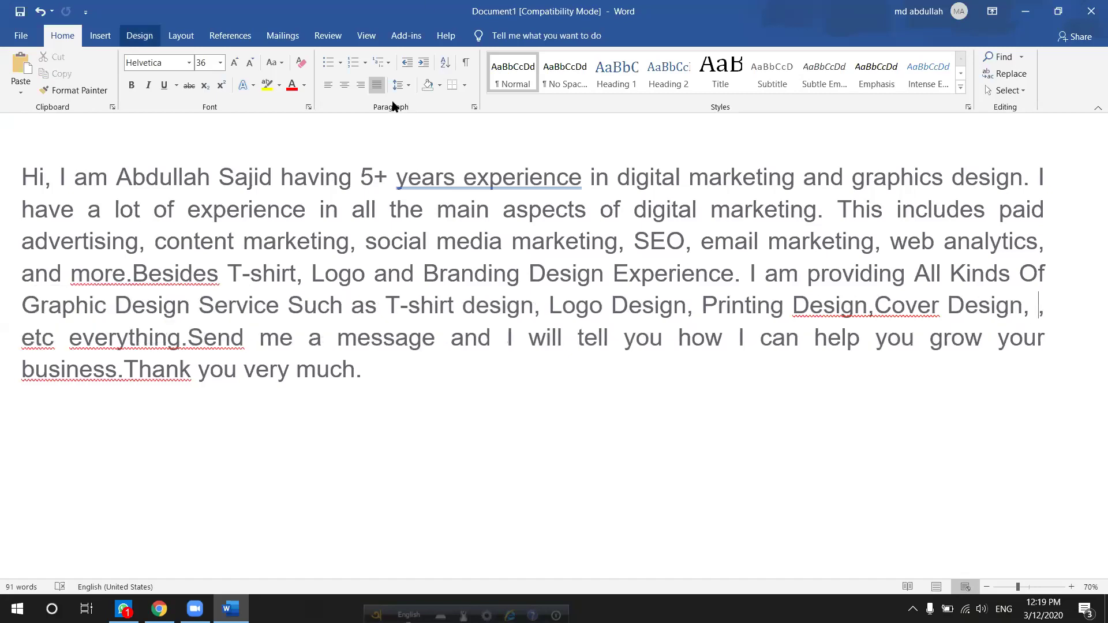
{"action": "key", "text": "Right"}
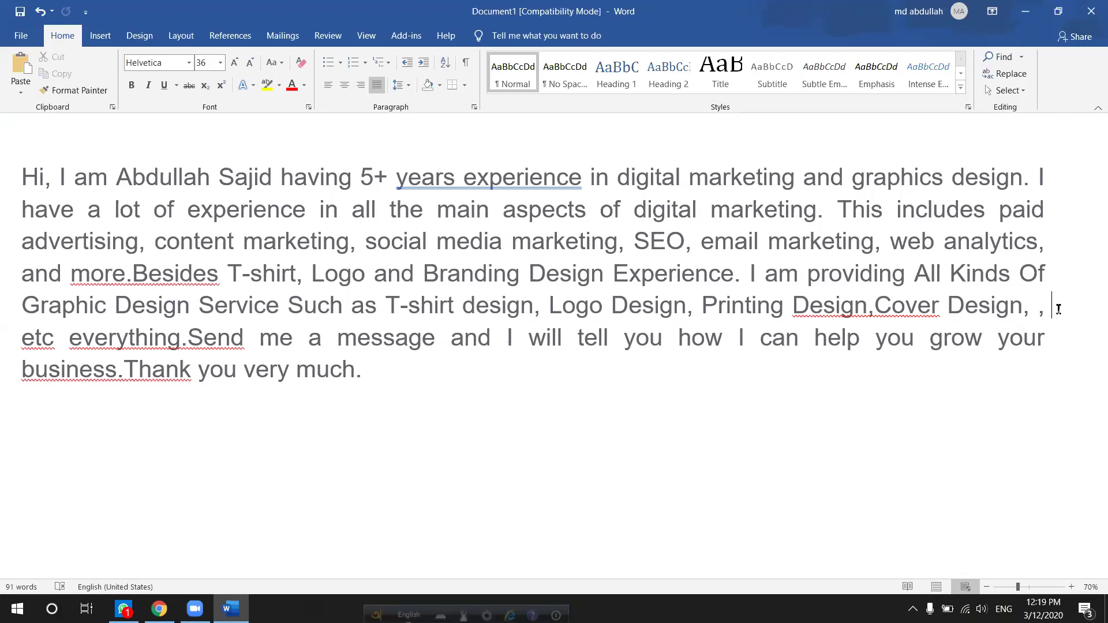
{"action": "key", "text": "Delete"}
{"action": "key", "text": "BackSpace"}
{"action": "key", "text": "BackSpace"}
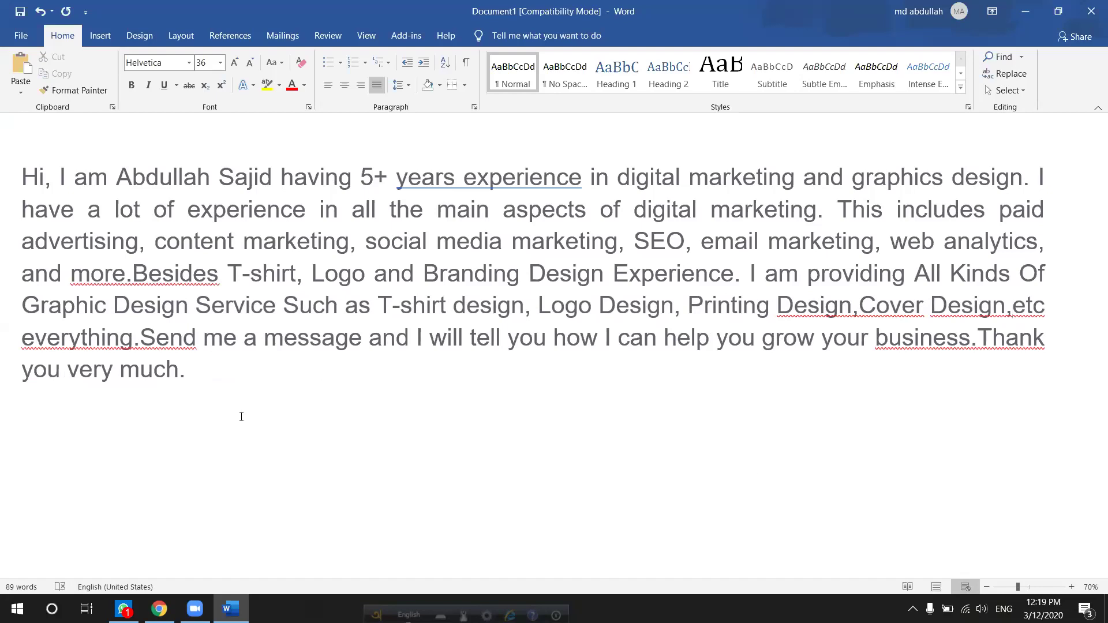
{"action": "left_click", "coordinate": [231, 377]}
Select and copy the whole cleaned bio paragraph, then return to the Fiverr profile in Chrome.
{"action": "left_click_drag", "start_coordinate": [220, 389], "coordinate": [7, 173]}
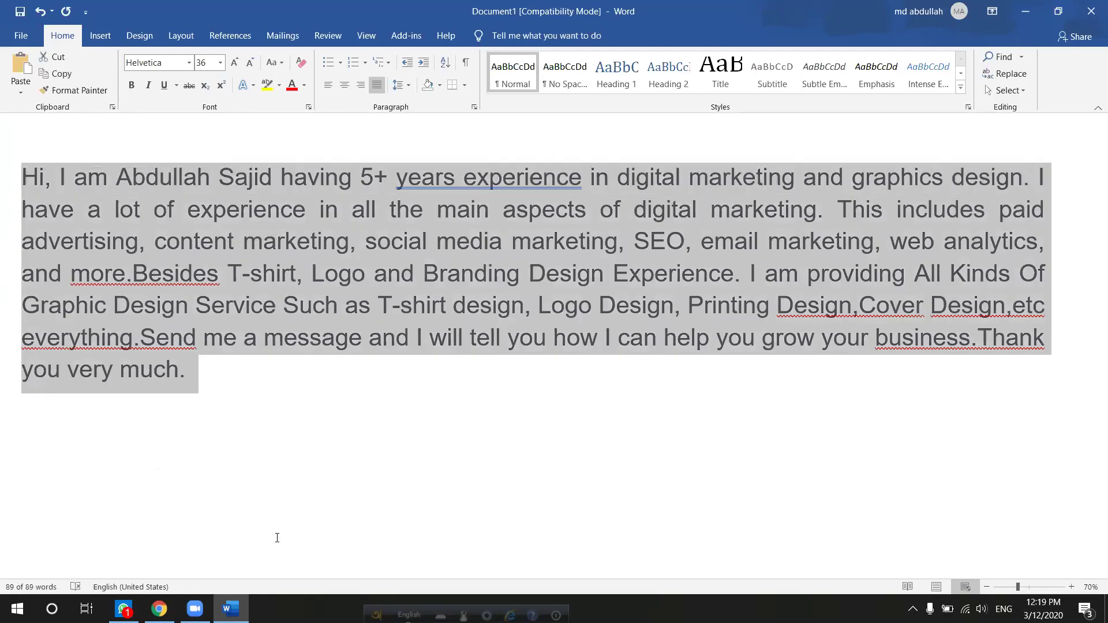
{"action": "key", "text": "alt+Tab"}
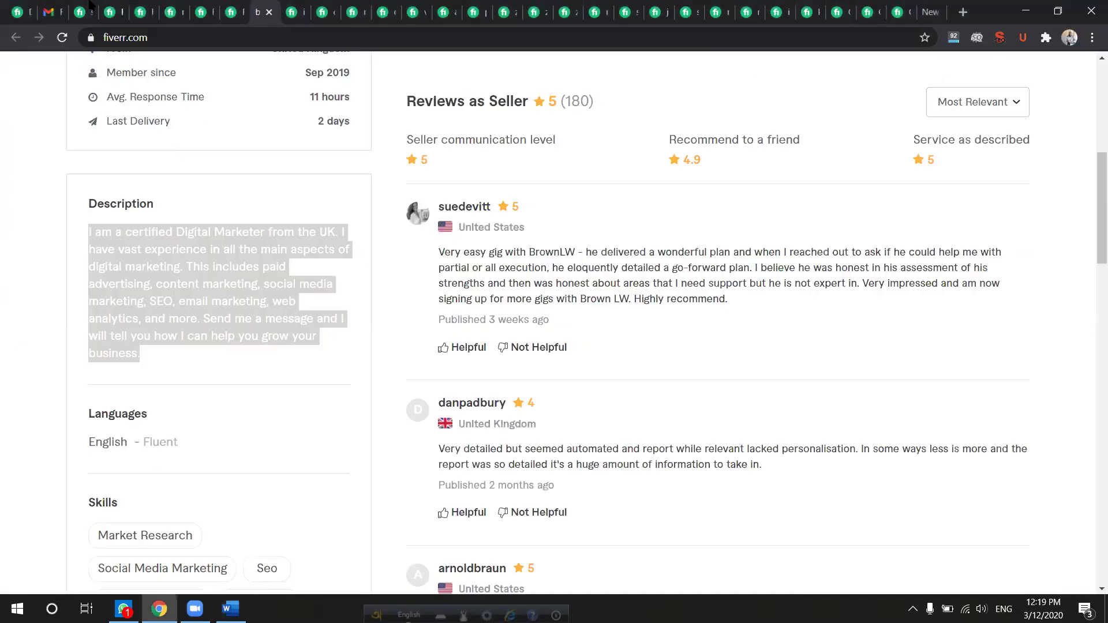
Switch to the other open Fiverr tab and scroll through the page.
{"action": "left_click", "coordinate": [173, 16]}
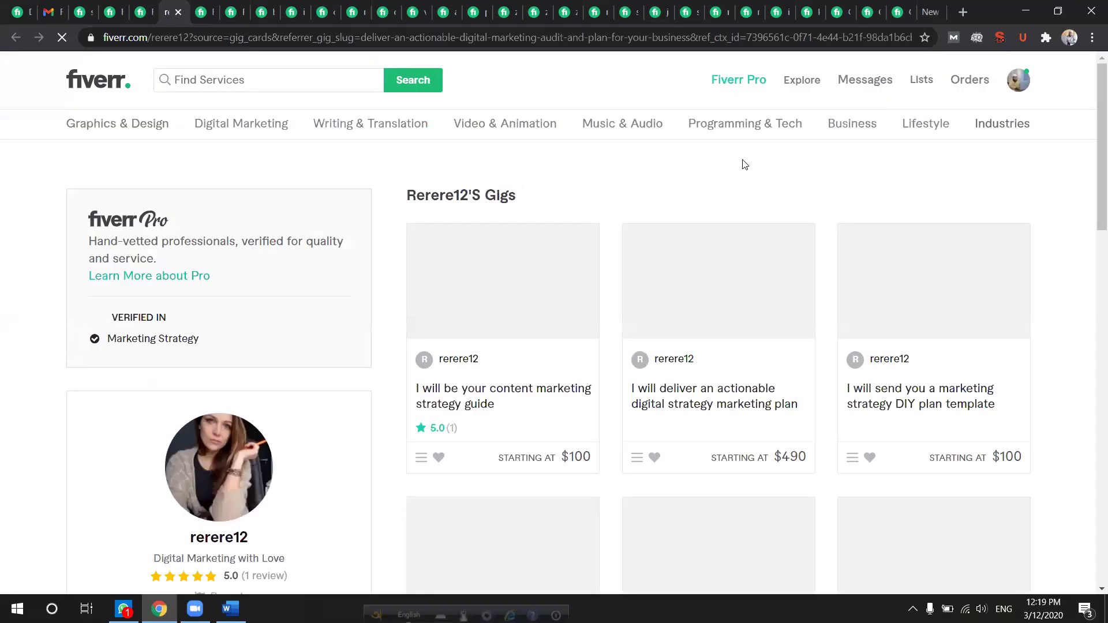
{"action": "left_click", "coordinate": [1019, 84]}
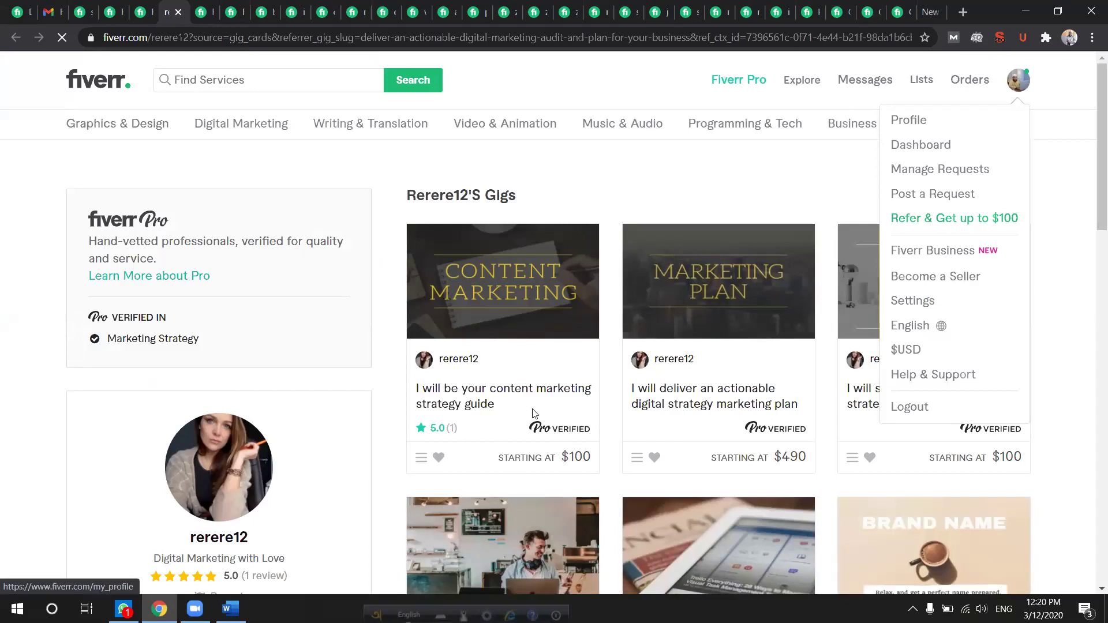
{"action": "scroll", "coordinate": [695, 357], "scroll_direction": "down", "scroll_amount": 5}
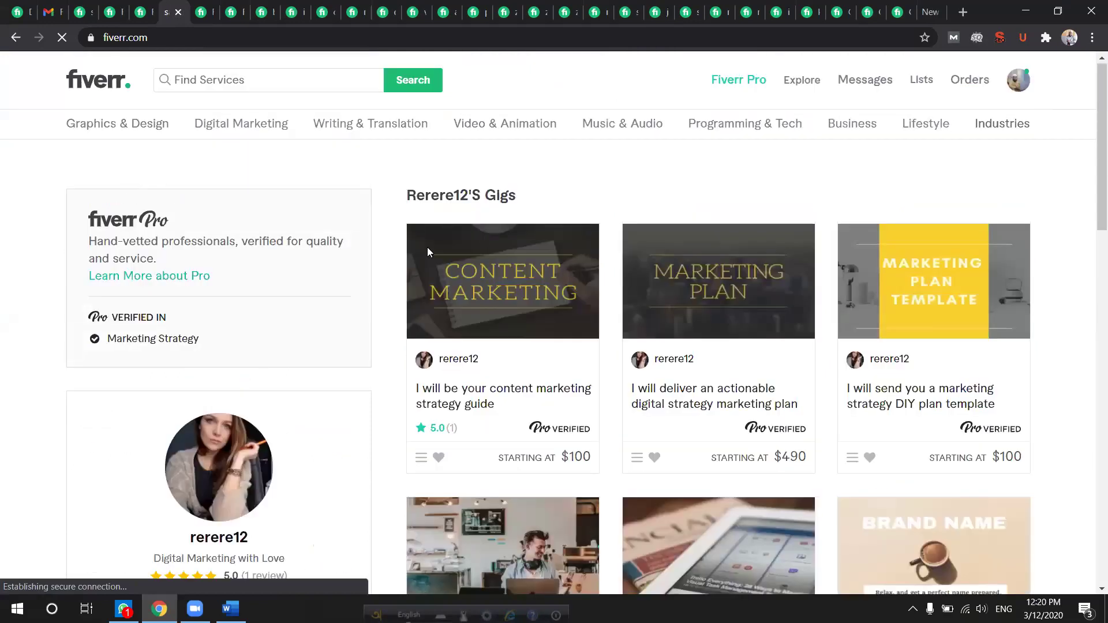
{"action": "scroll", "coordinate": [450, 297], "scroll_direction": "down", "scroll_amount": 5}
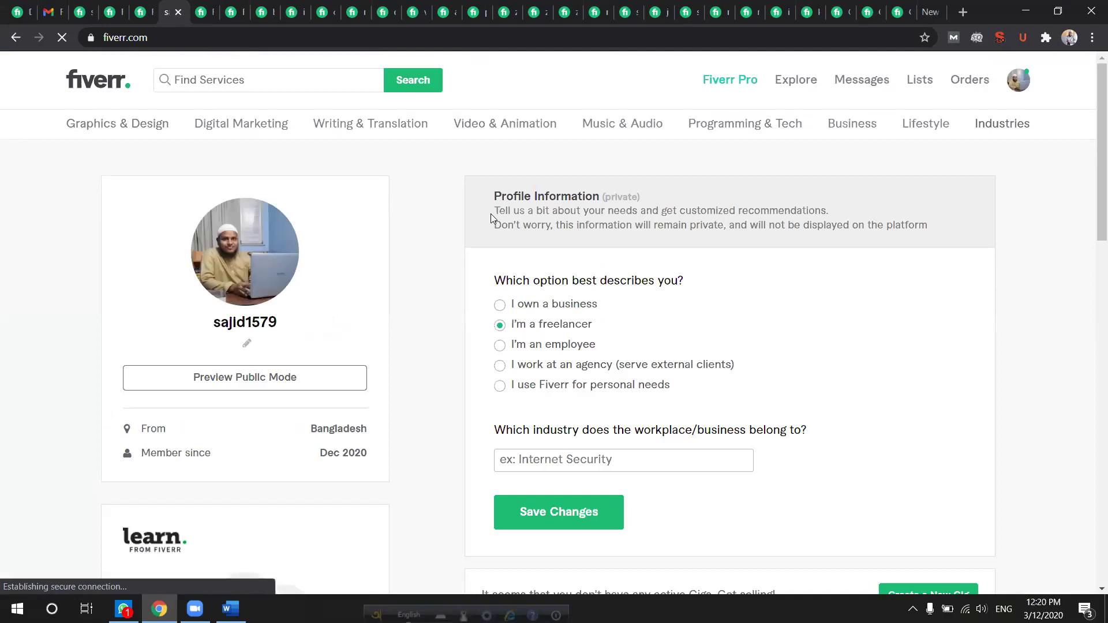
{"action": "scroll", "coordinate": [583, 247], "scroll_direction": "down", "scroll_amount": 5}
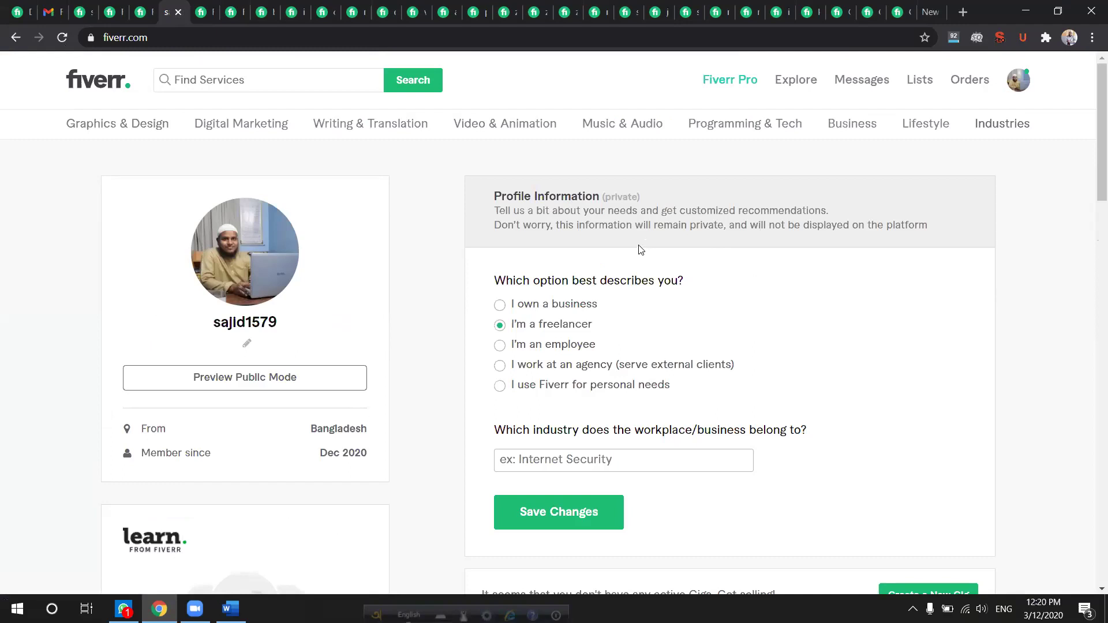
{"action": "scroll", "coordinate": [554, 312], "scroll_direction": "down", "scroll_amount": 3}
{"action": "scroll", "coordinate": [583, 323], "scroll_direction": "up", "scroll_amount": 3}
{"action": "scroll", "coordinate": [386, 415], "scroll_direction": "down", "scroll_amount": 15}
{"action": "scroll", "coordinate": [303, 439], "scroll_direction": "up", "scroll_amount": 15}
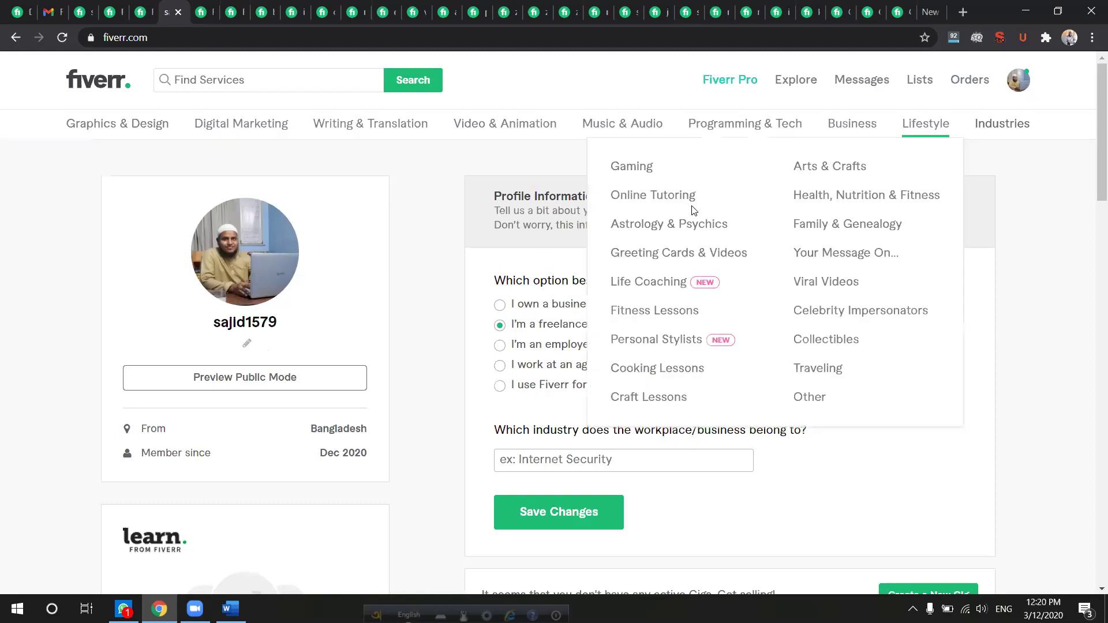
Go to your own profile from the account menu and bring its tagline and Description into view.
{"action": "left_click", "coordinate": [1018, 81]}
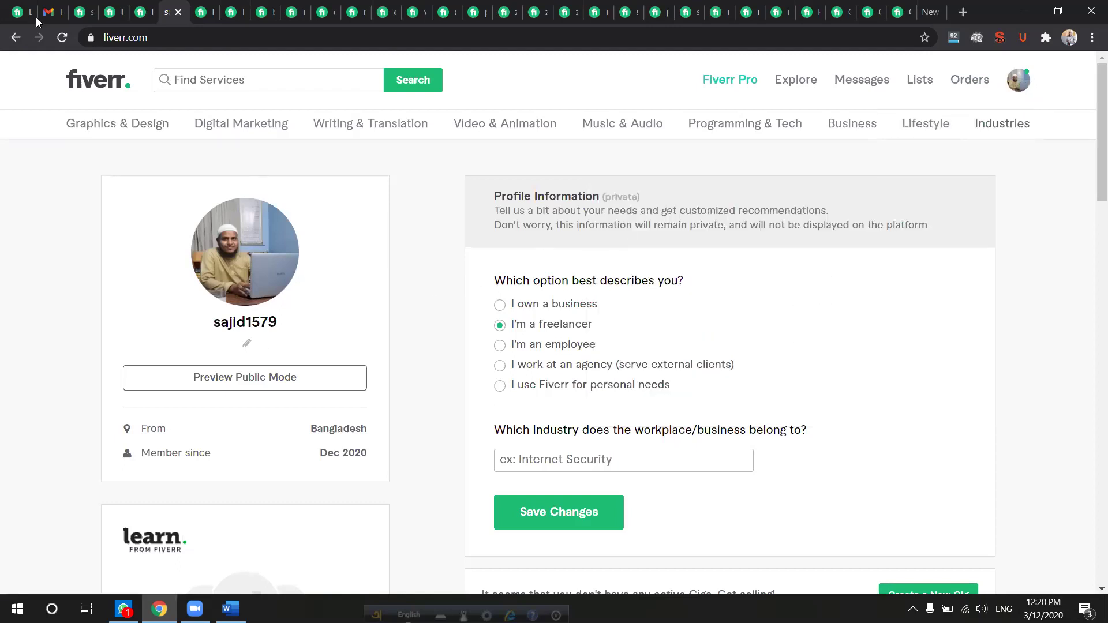
{"action": "left_click", "coordinate": [62, 38]}
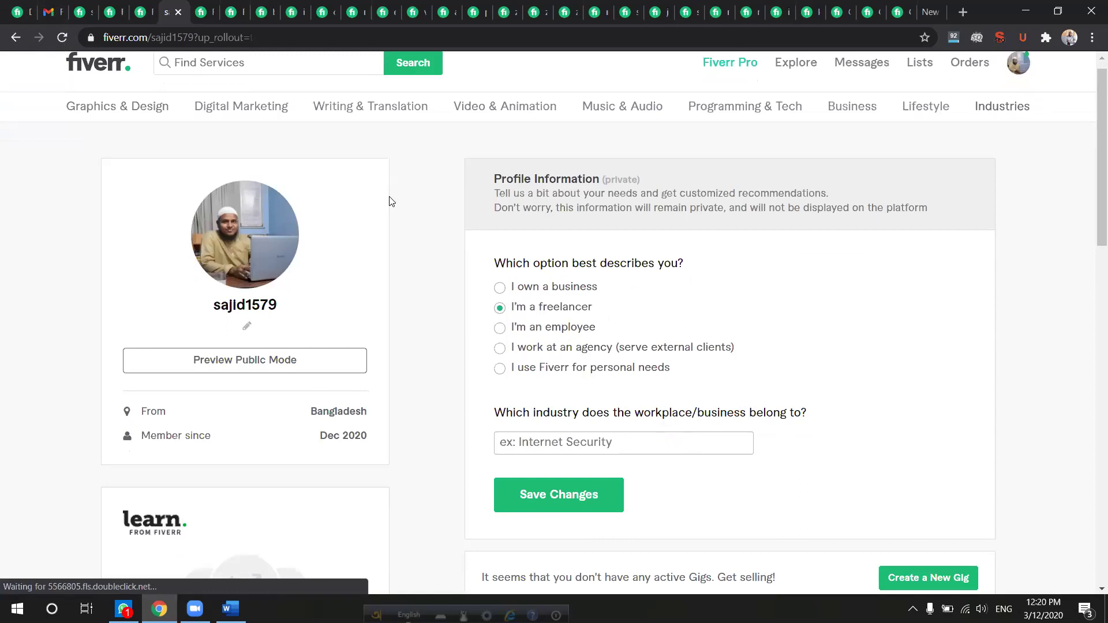
{"action": "scroll", "coordinate": [391, 198], "scroll_direction": "down", "scroll_amount": 8}
{"action": "scroll", "coordinate": [404, 193], "scroll_direction": "up", "scroll_amount": 6}
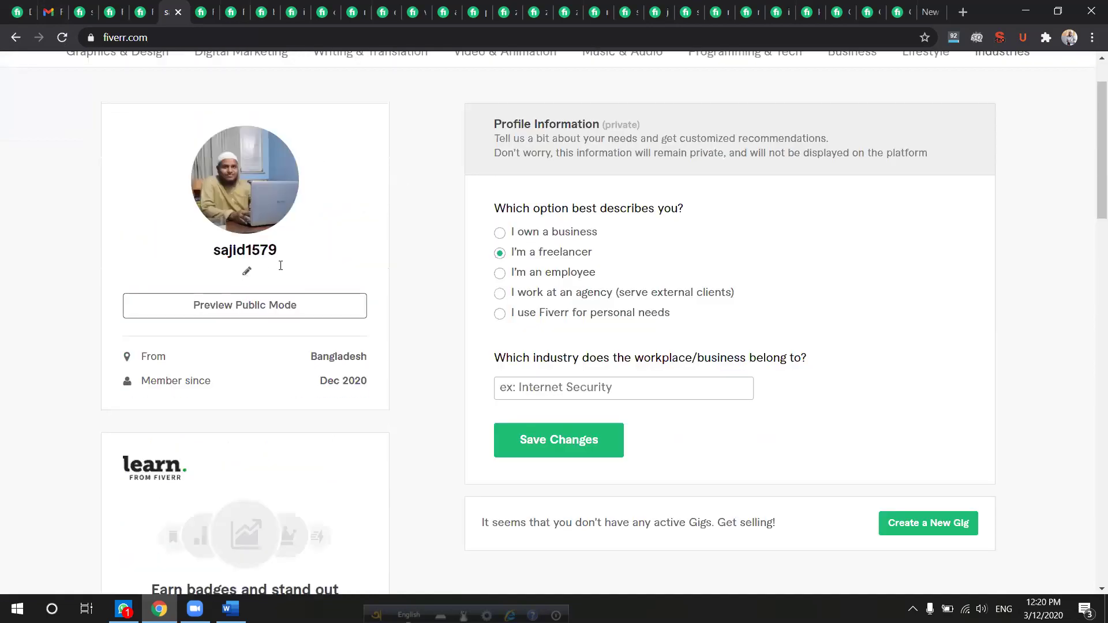
{"action": "left_click", "coordinate": [247, 271]}
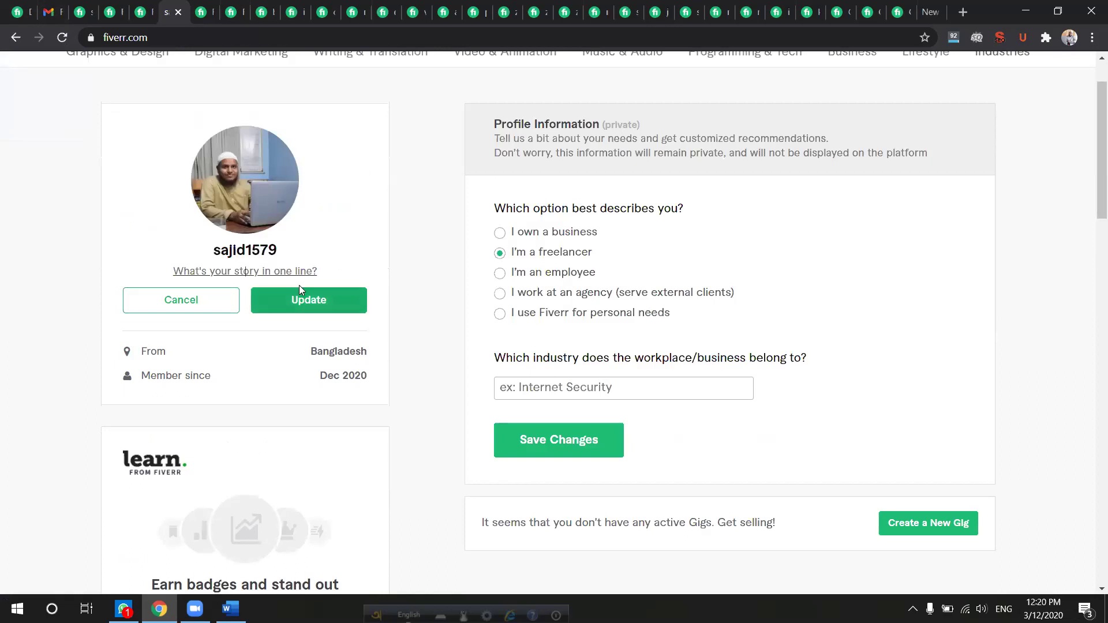
{"action": "scroll", "coordinate": [288, 346], "scroll_direction": "down", "scroll_amount": 15}
{"action": "scroll", "coordinate": [277, 415], "scroll_direction": "up", "scroll_amount": 8}
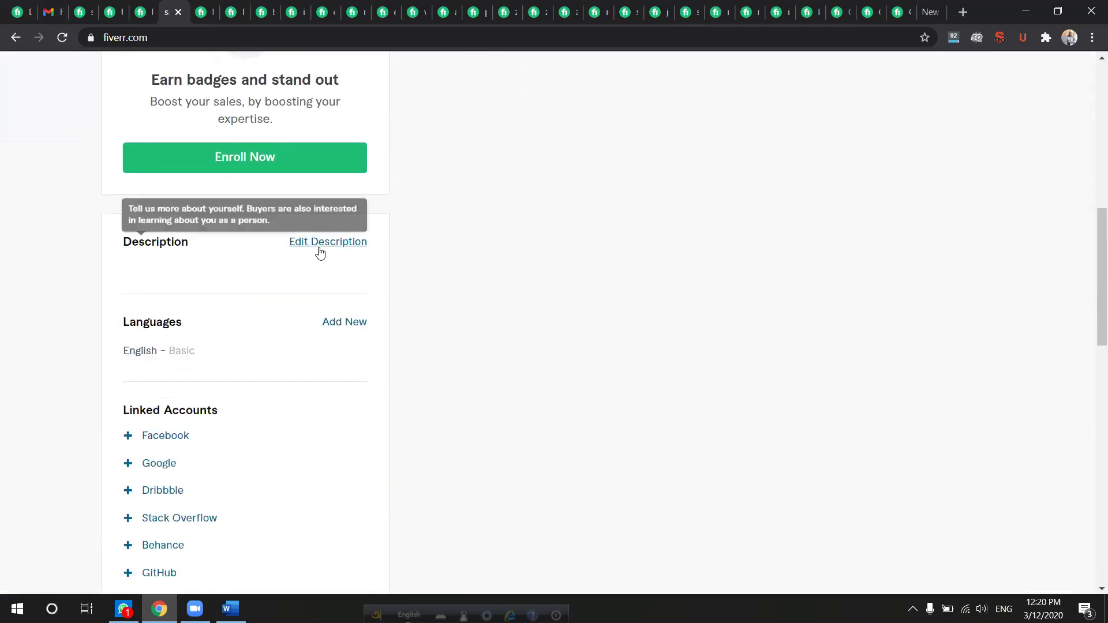
Paste the Word bio into the profile Description and submit it, triggering the 'no URL' warning.
{"action": "left_click", "coordinate": [320, 245]}
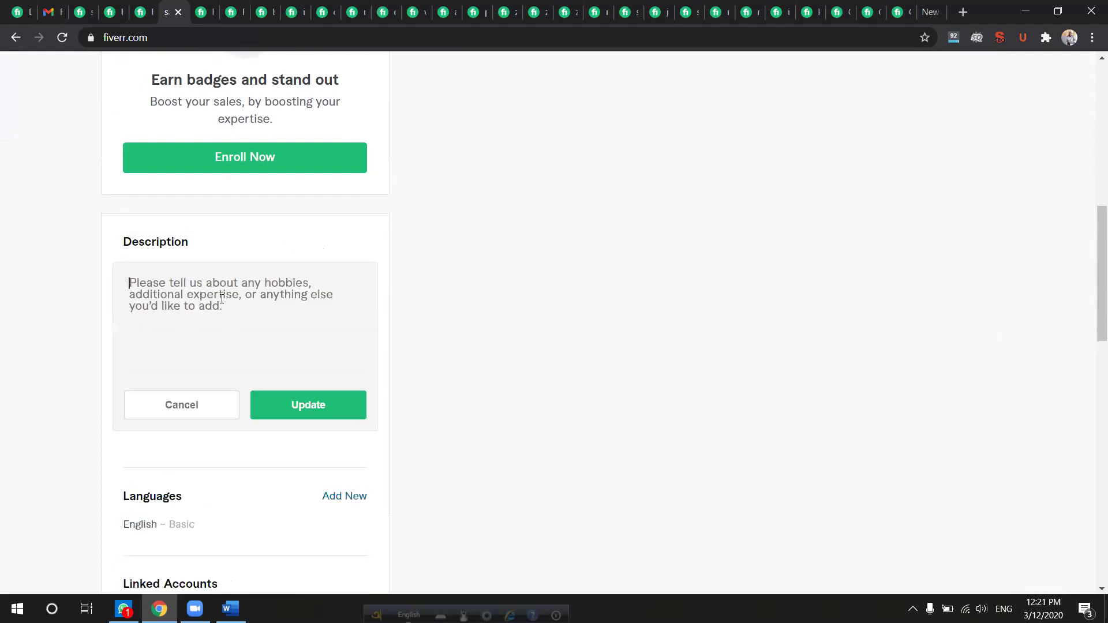
{"action": "key", "text": "ctrl+v"}
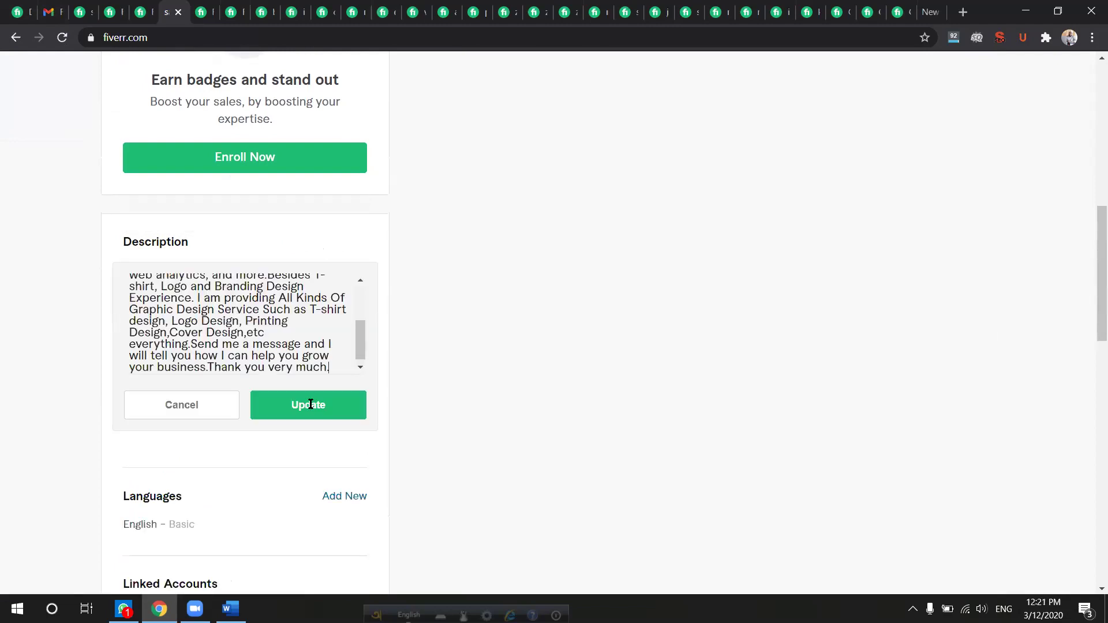
{"action": "left_click", "coordinate": [270, 412]}
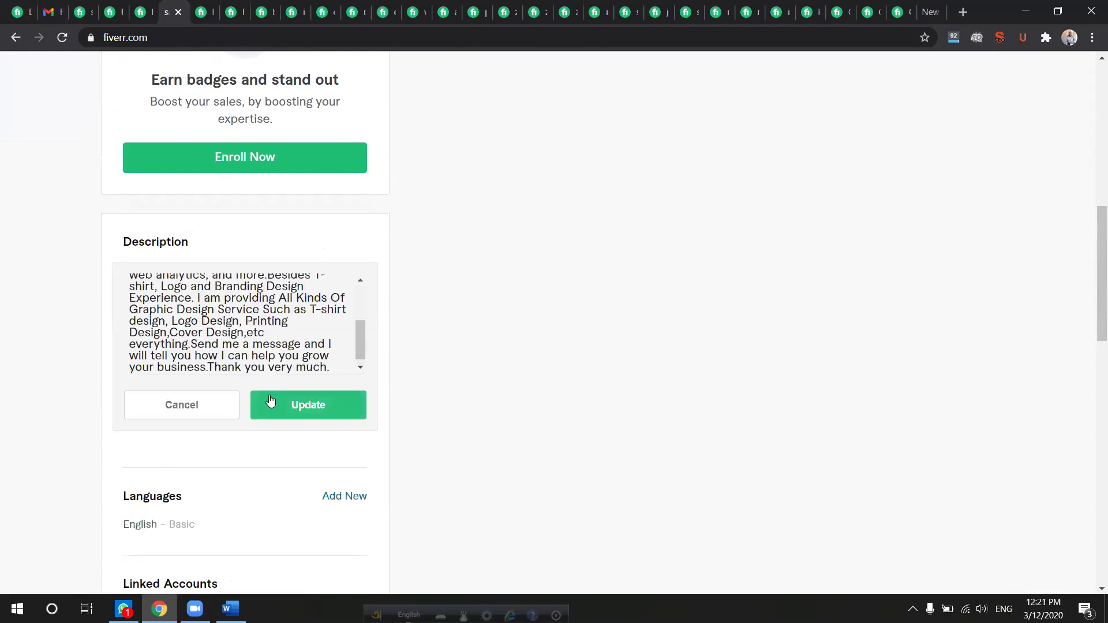
{"action": "left_click", "coordinate": [339, 419]}
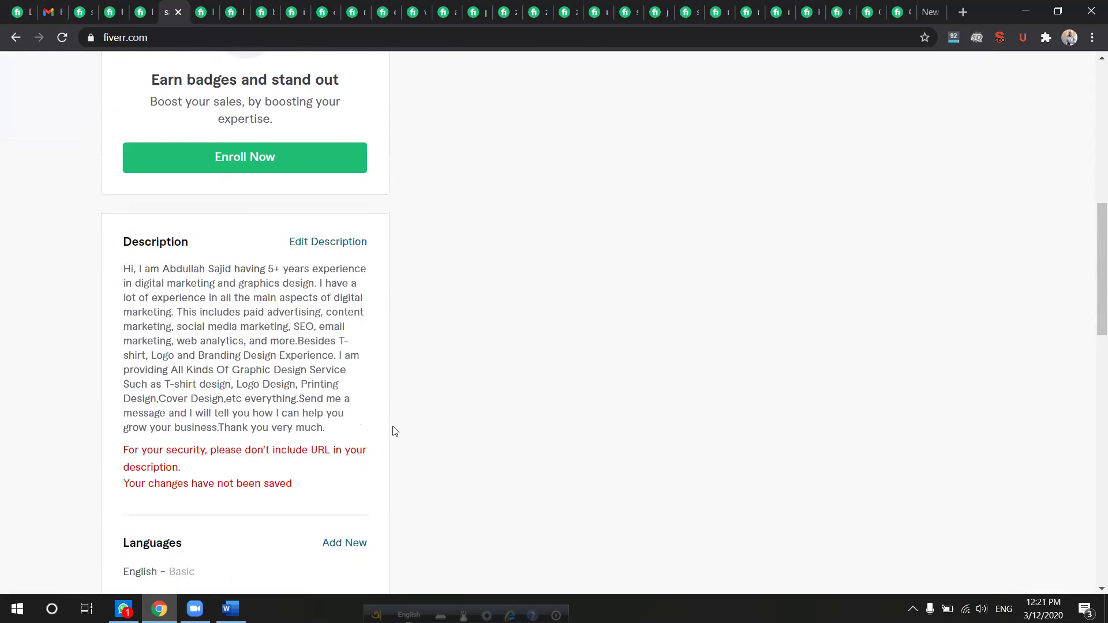
{"action": "scroll", "coordinate": [339, 481], "scroll_direction": "down", "scroll_amount": 1}
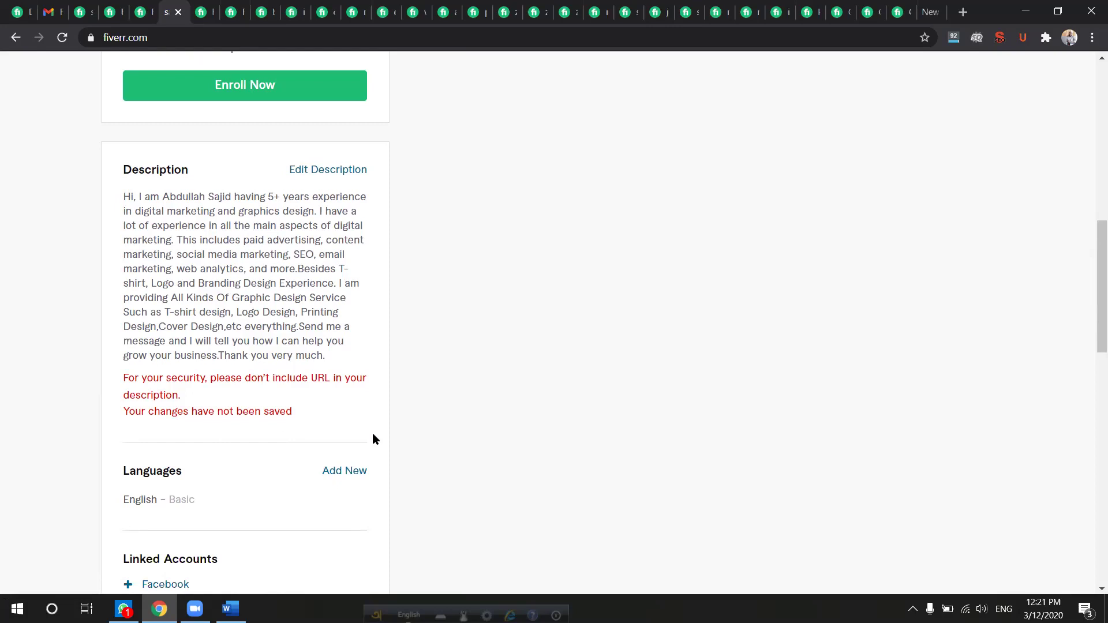
Back in Word, add missing spaces before 'Send', 'Besides', 'Cover Design' and 'etc', dropping the comma before 'etc'.
{"action": "left_click", "coordinate": [231, 609]}
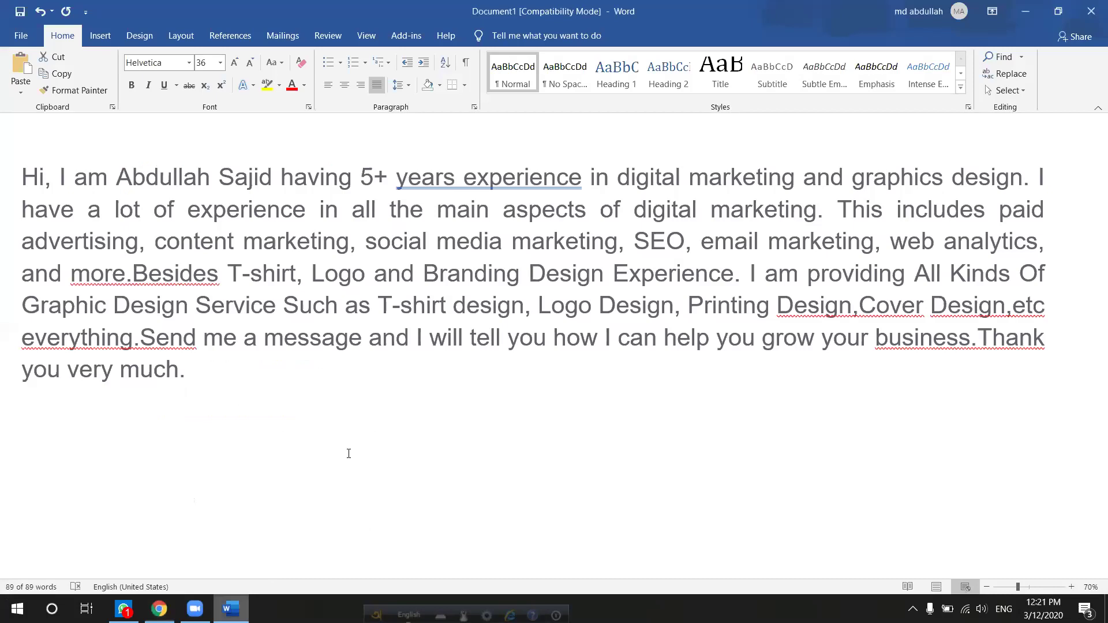
{"action": "left_click", "coordinate": [539, 396]}
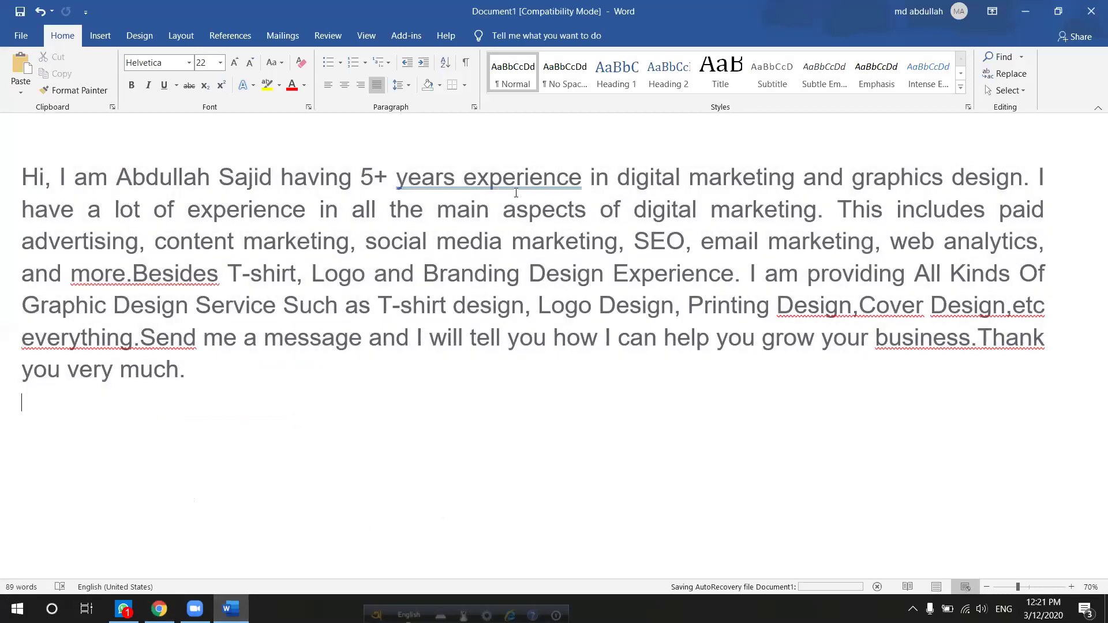
{"action": "key", "text": "BackSpace"}
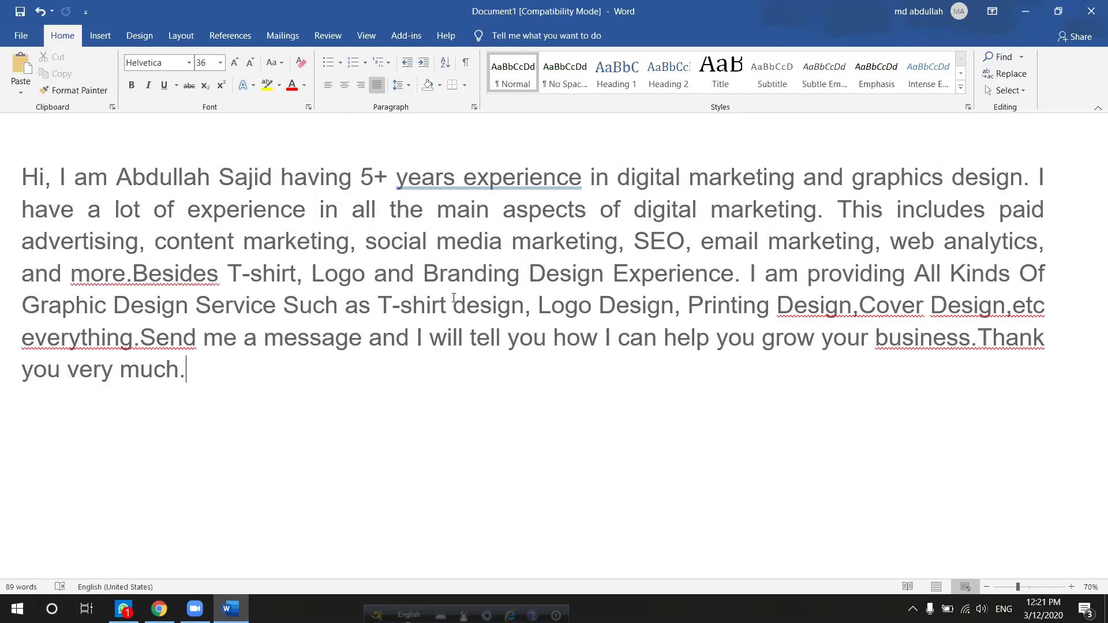
{"action": "left_click", "coordinate": [136, 337]}
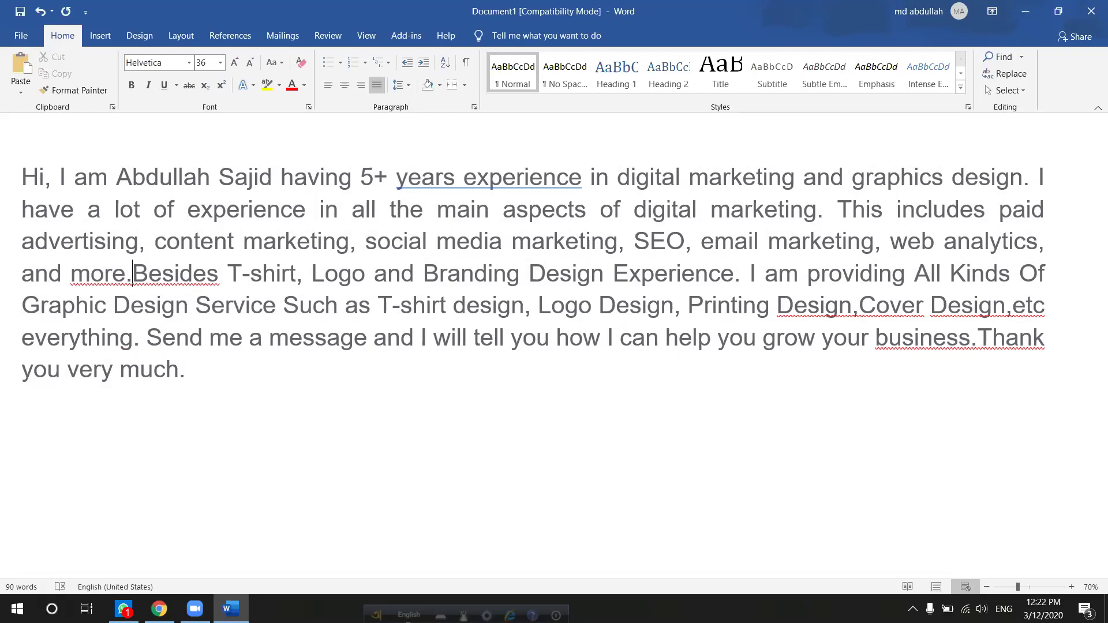
{"action": "left_click", "coordinate": [132, 273]}
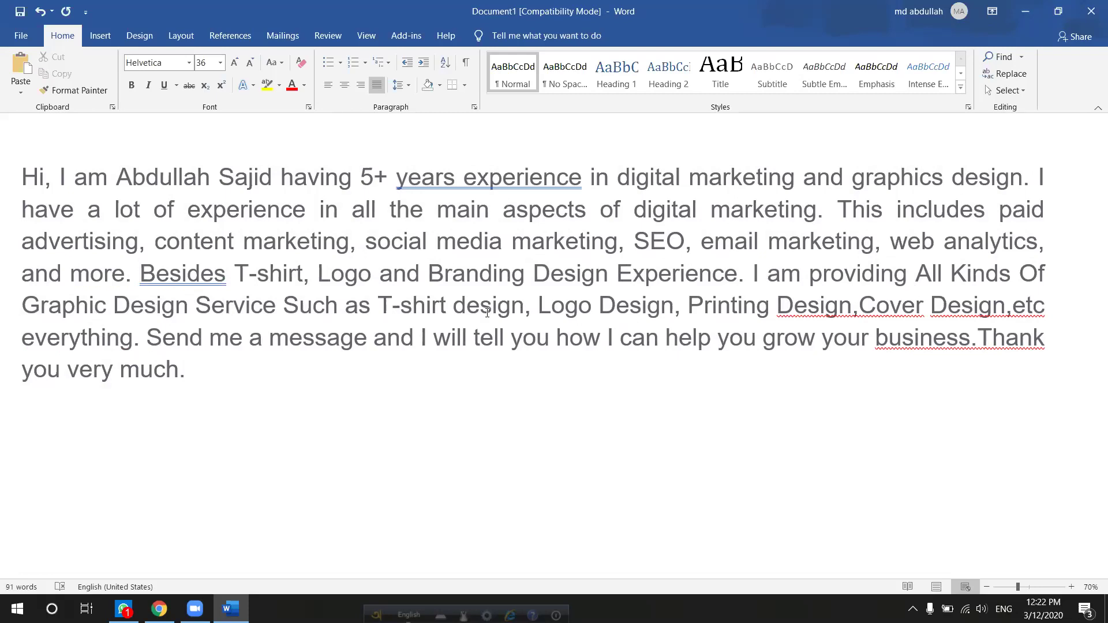
{"action": "left_click", "coordinate": [861, 309]}
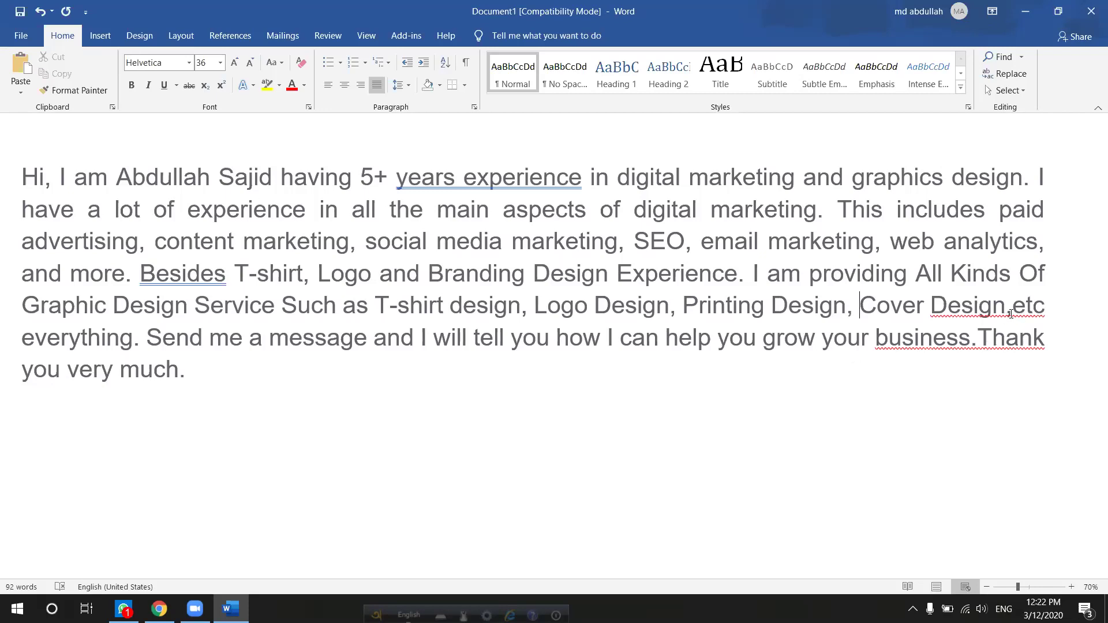
{"action": "left_click", "coordinate": [1012, 307]}
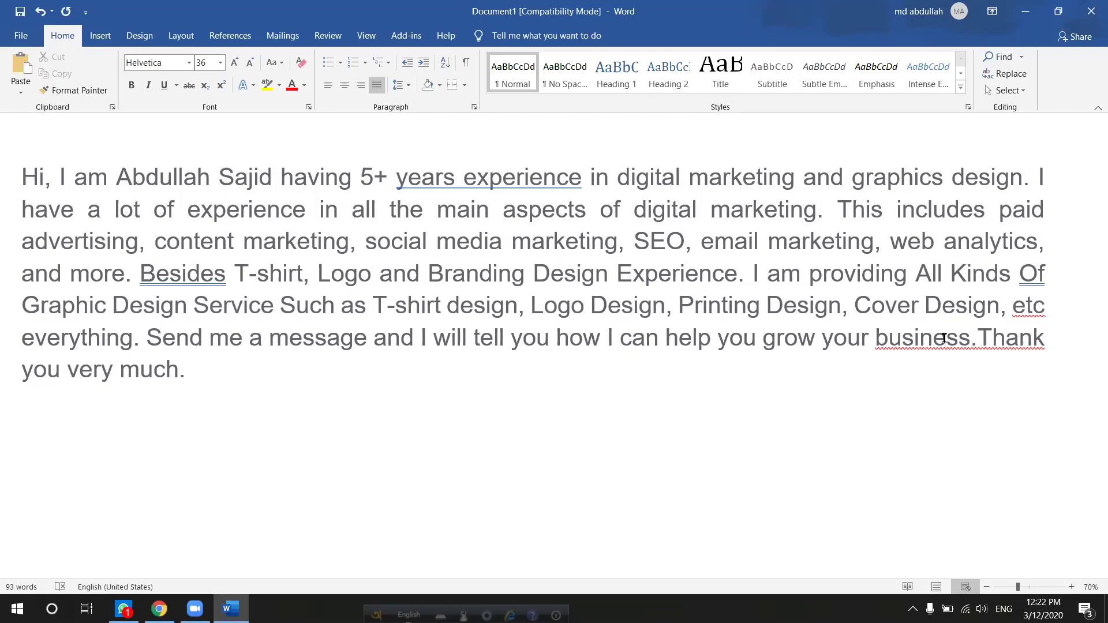
{"action": "key", "text": "BackSpace"}
{"action": "key", "text": "BackSpace"}
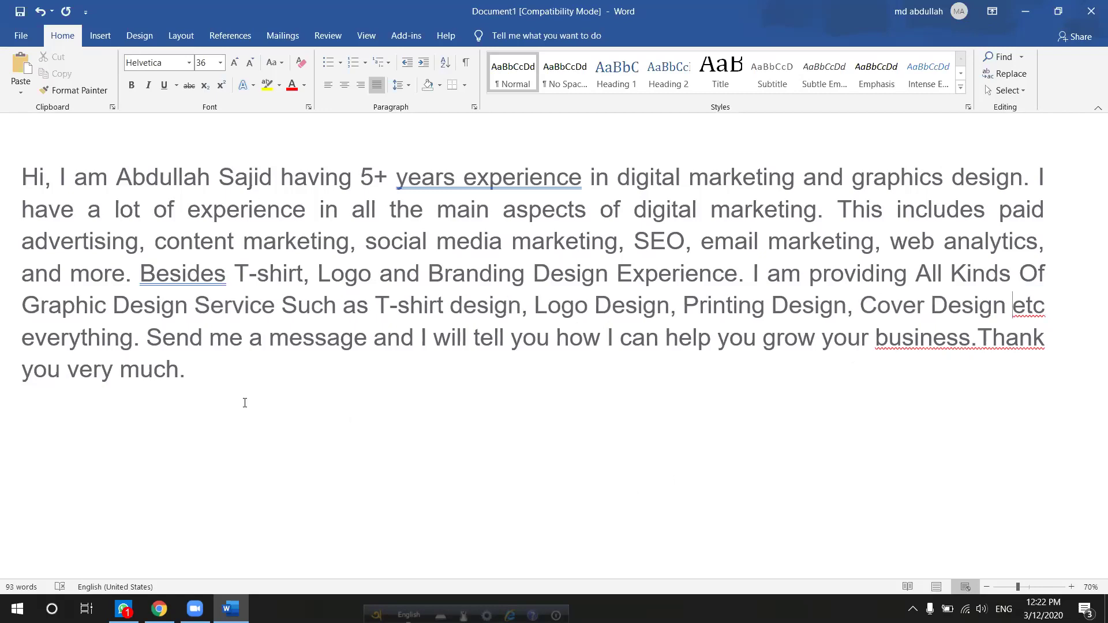
Remove the extra space before 'This' and put a period after 'etc'.
{"action": "left_click", "coordinate": [220, 381]}
{"action": "left_click", "coordinate": [836, 209]}
{"action": "key", "text": "BackSpace"}
{"action": "left_click", "coordinate": [1051, 306]}
{"action": "type", "text": "."}
Tidy the spacing before 'everything' and leave a single space before 'Send'.
{"action": "left_click", "coordinate": [1051, 354]}
{"action": "double_click", "coordinate": [1028, 306]}
{"action": "left_click", "coordinate": [1051, 306]}
{"action": "double_click", "coordinate": [1029, 306]}
{"action": "left_click", "coordinate": [293, 353]}
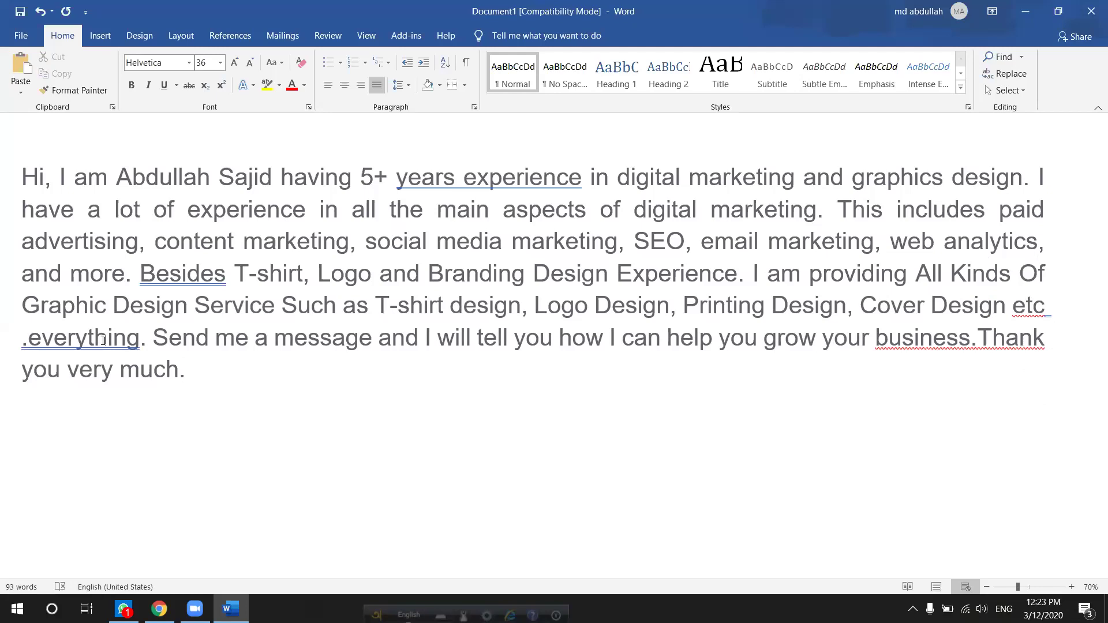
{"action": "left_click", "coordinate": [28, 341]}
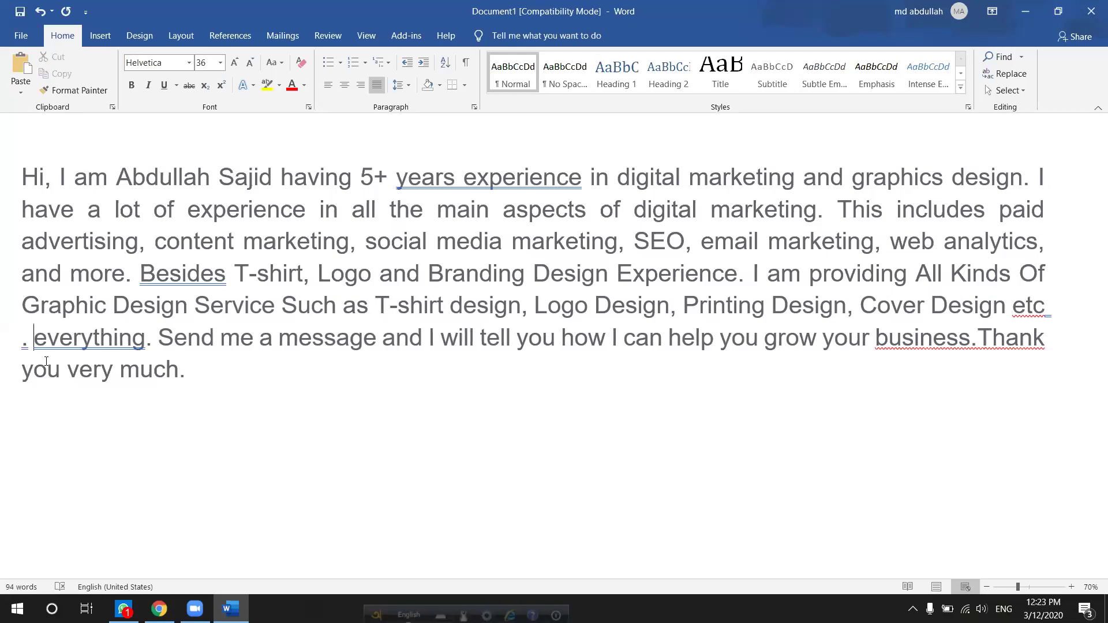
{"action": "key", "text": "BackSpace"}
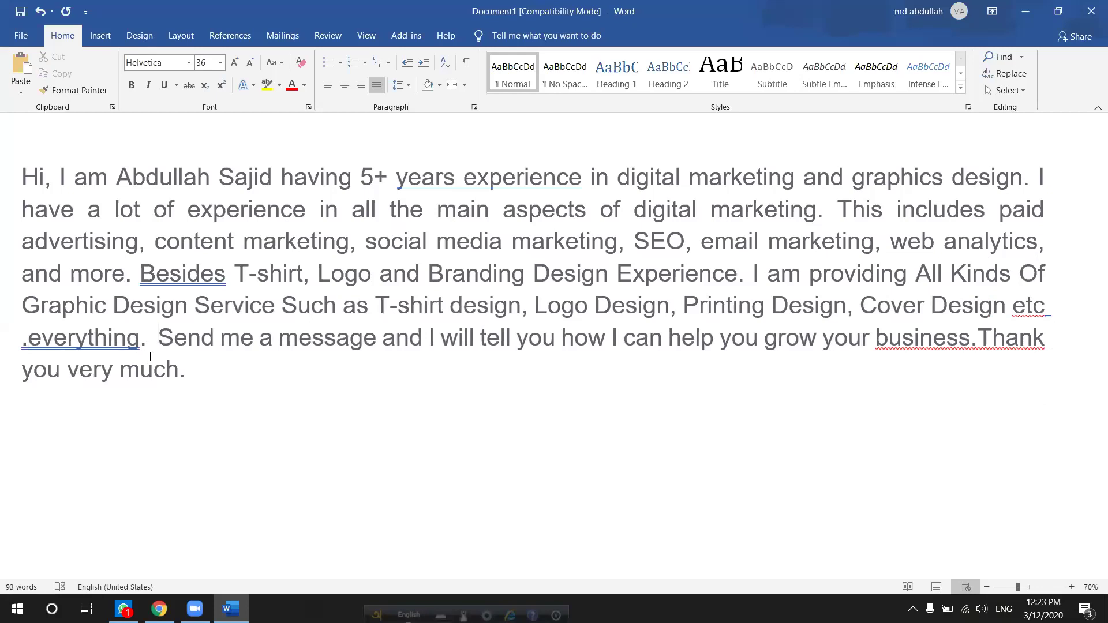
{"action": "key", "text": "BackSpace"}
{"action": "key", "text": "BackSpace"}
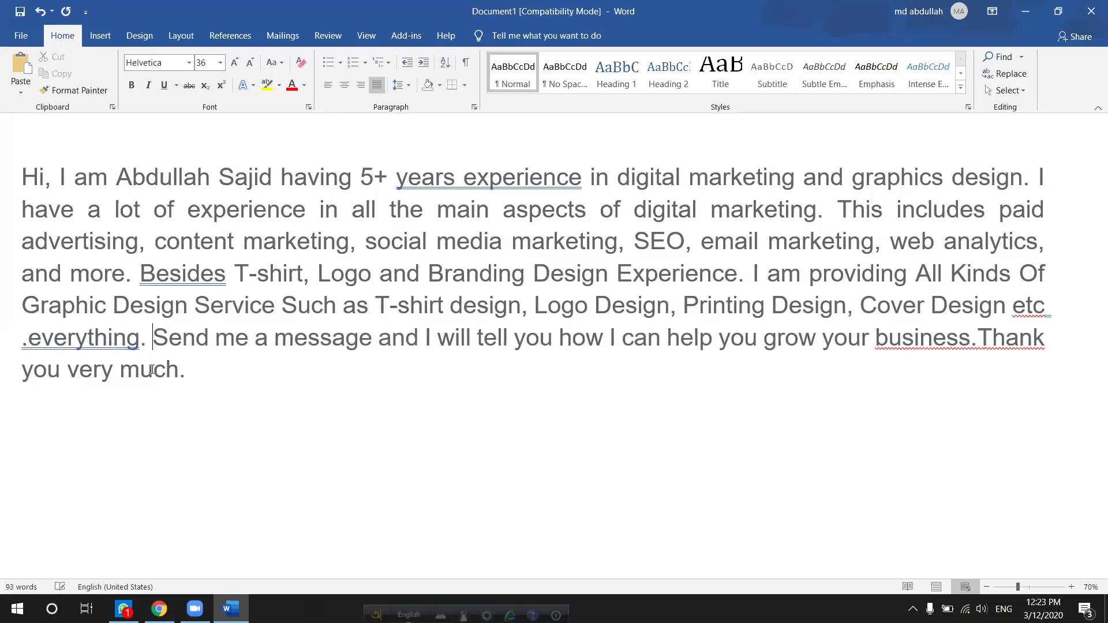
{"action": "left_click", "coordinate": [186, 376]}
{"action": "left_click", "coordinate": [25, 344]}
{"action": "key", "text": "BackSpace"}
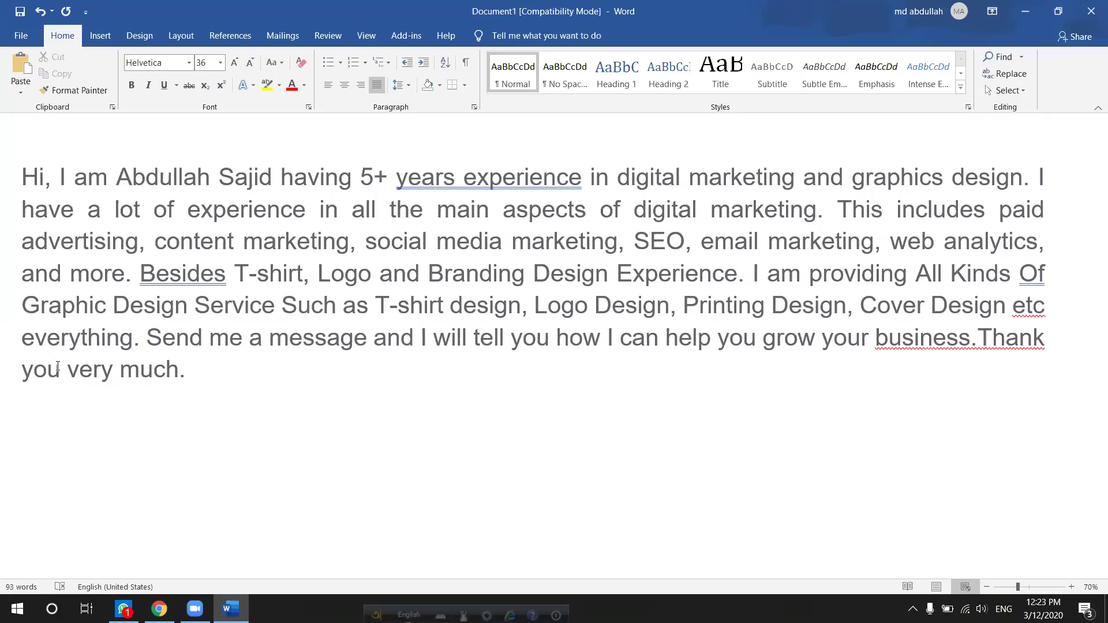
Delete the stray period before 'everything' so the text reads 'Cover Design etc. everything.'.
{"action": "left_click", "coordinate": [1047, 307]}
{"action": "type", "text": "."}
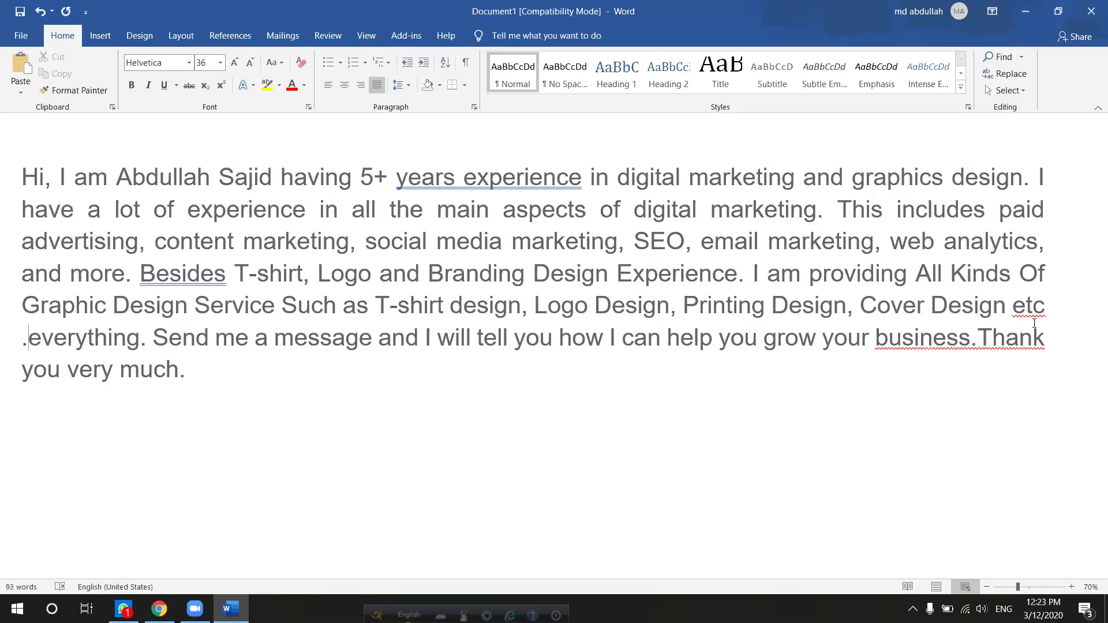
{"action": "left_click", "coordinate": [1052, 306]}
{"action": "left_click", "coordinate": [26, 341]}
{"action": "key", "text": "BackSpace"}
{"action": "key", "text": "BackSpace"}
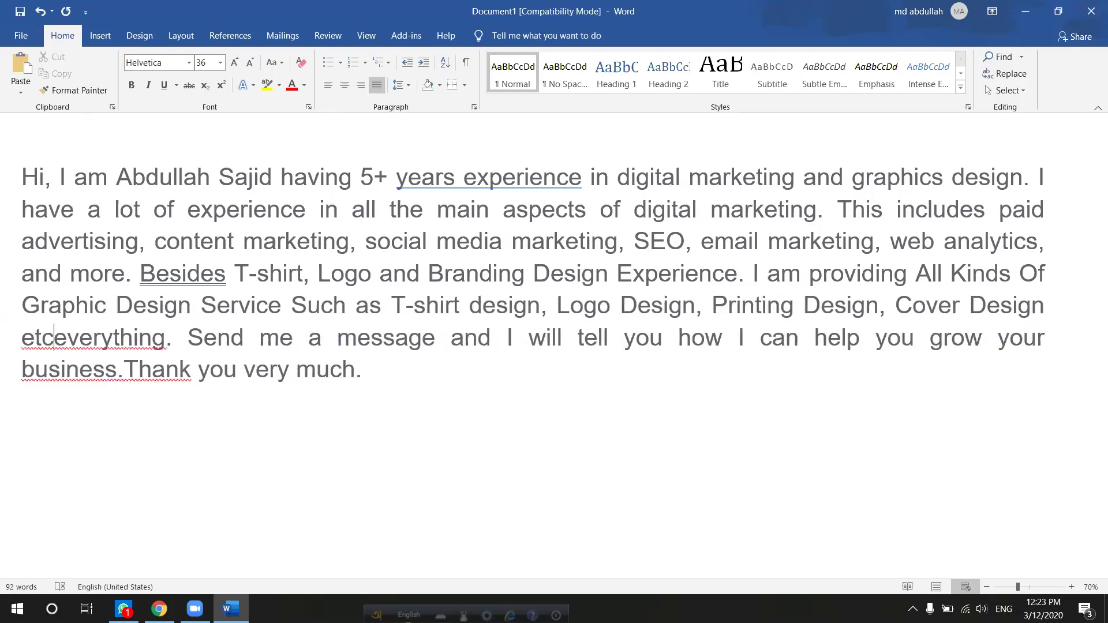
{"action": "type", "text": "."}
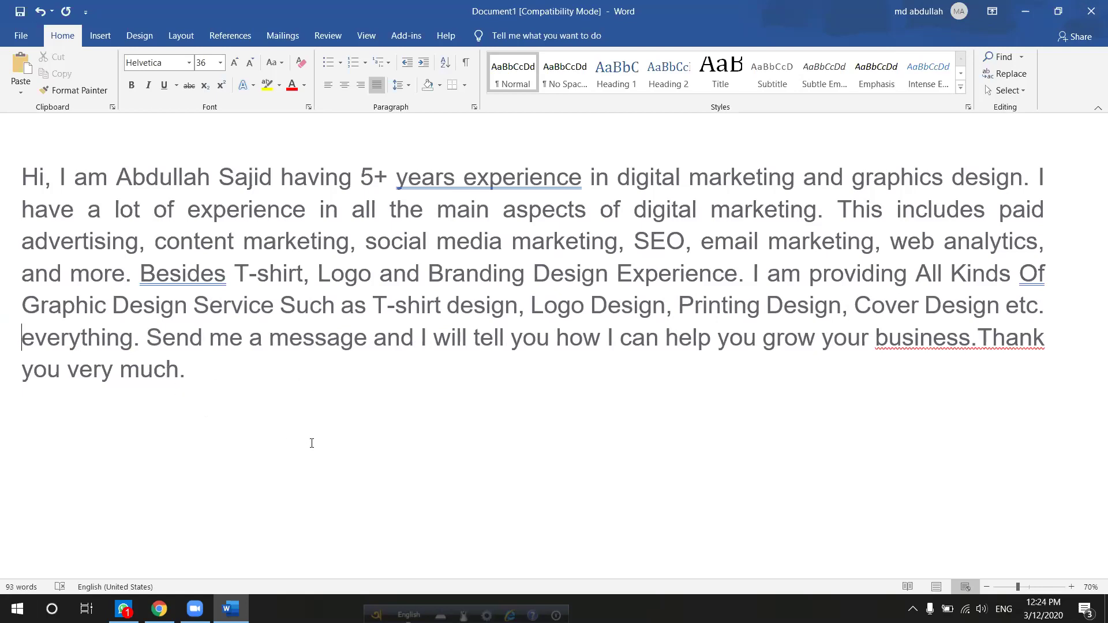
Delete the redundant 'everything.', fix spacing at 'business. Thank', and select the whole bio.
{"action": "left_click_drag", "start_coordinate": [143, 347], "coordinate": [23, 346]}
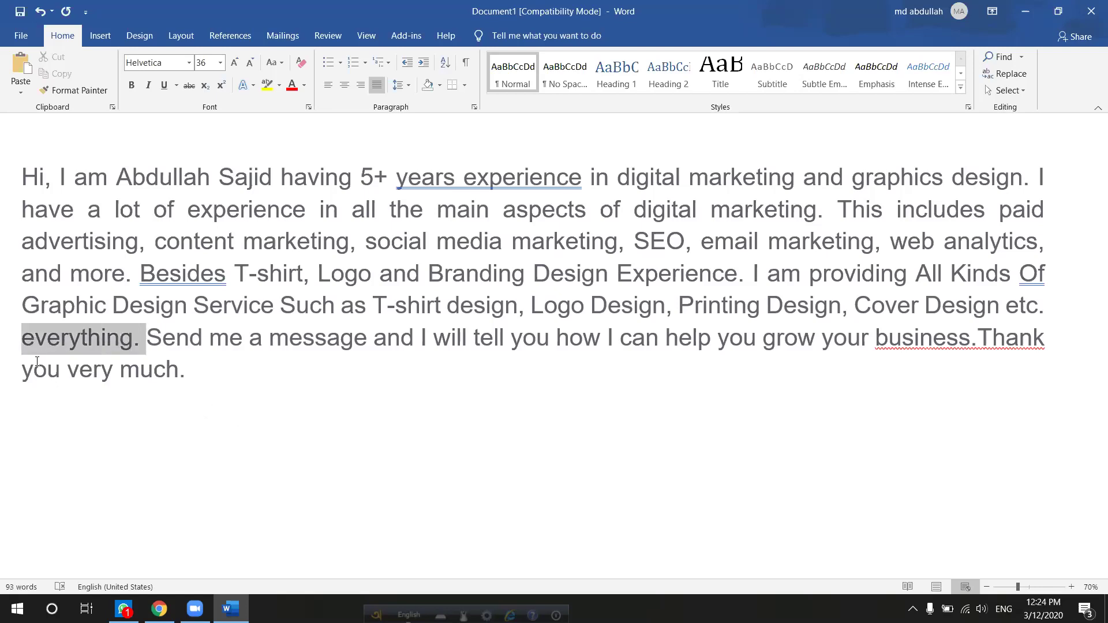
{"action": "key", "text": "BackSpace"}
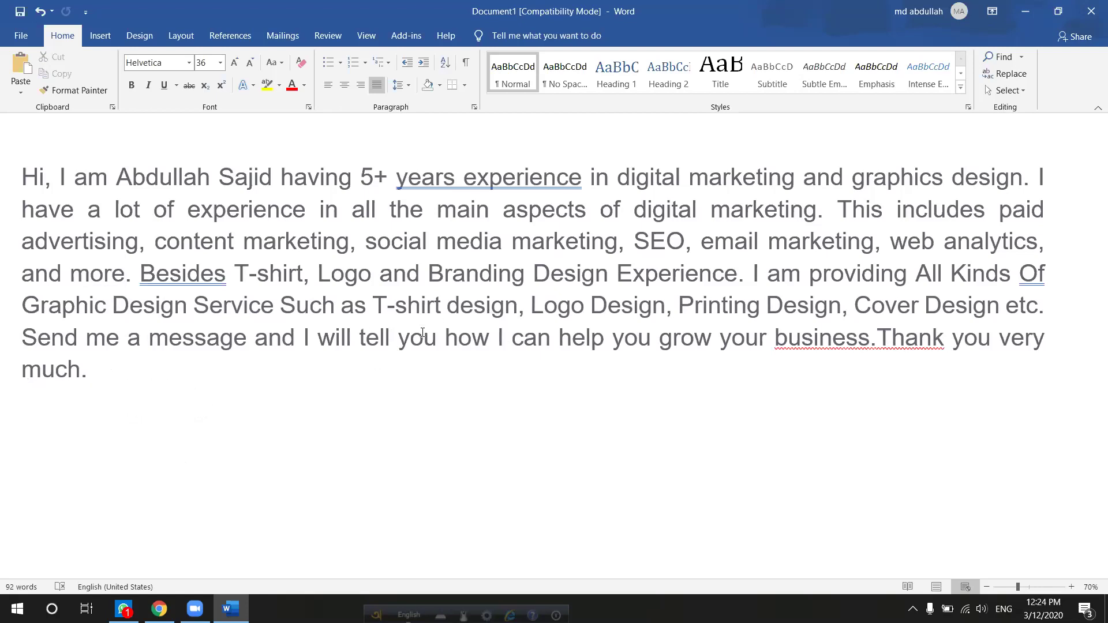
{"action": "left_click", "coordinate": [877, 339]}
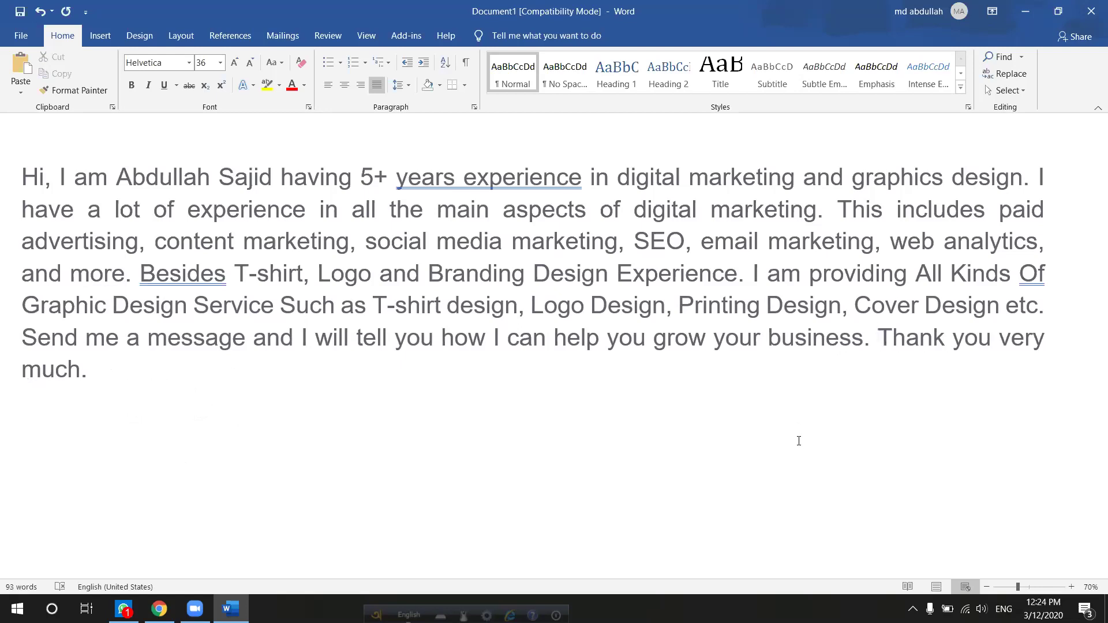
{"action": "left_click_drag", "start_coordinate": [98, 374], "coordinate": [7, 176]}
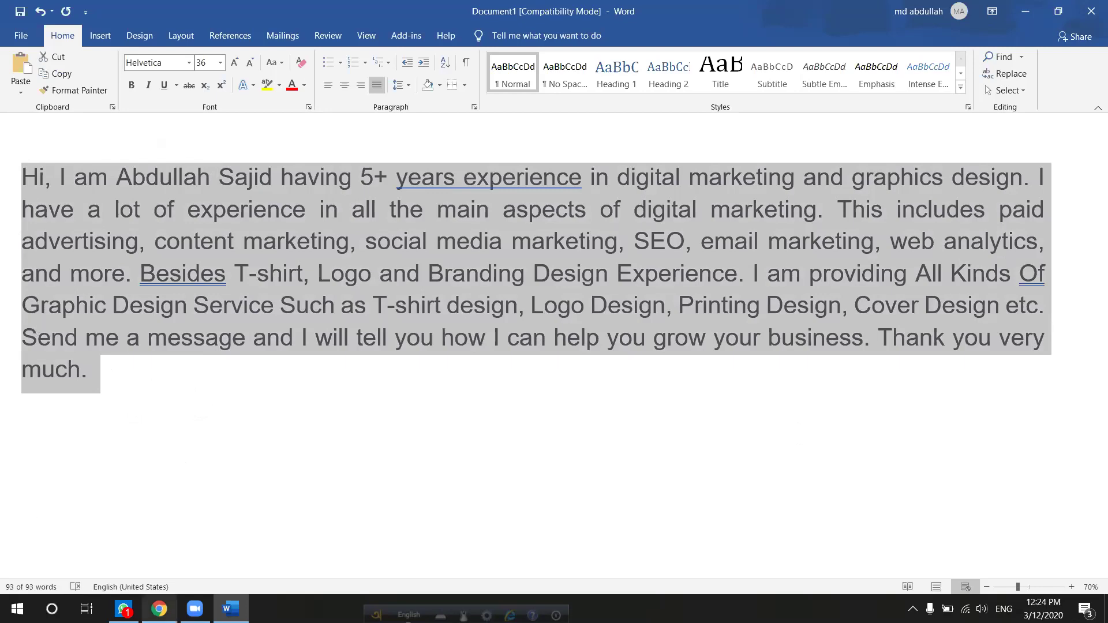
{"action": "left_click", "coordinate": [160, 609]}
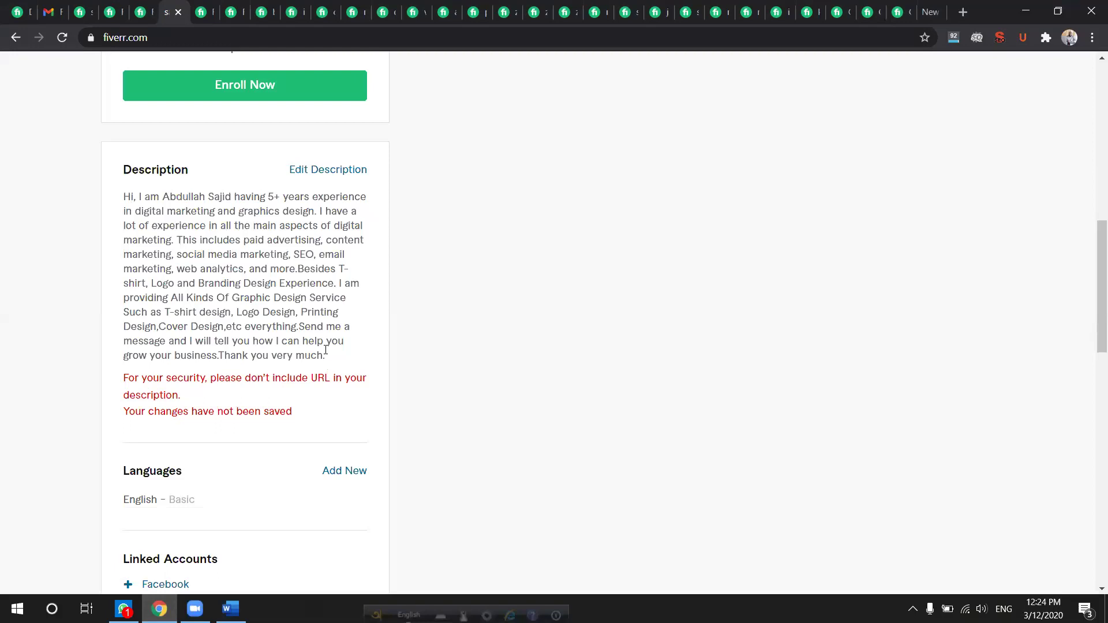
Open the Fiverr Description editor, close it, and select the saved Description text.
{"action": "scroll", "coordinate": [334, 310], "scroll_direction": "up", "scroll_amount": 3}
{"action": "left_click", "coordinate": [327, 386]}
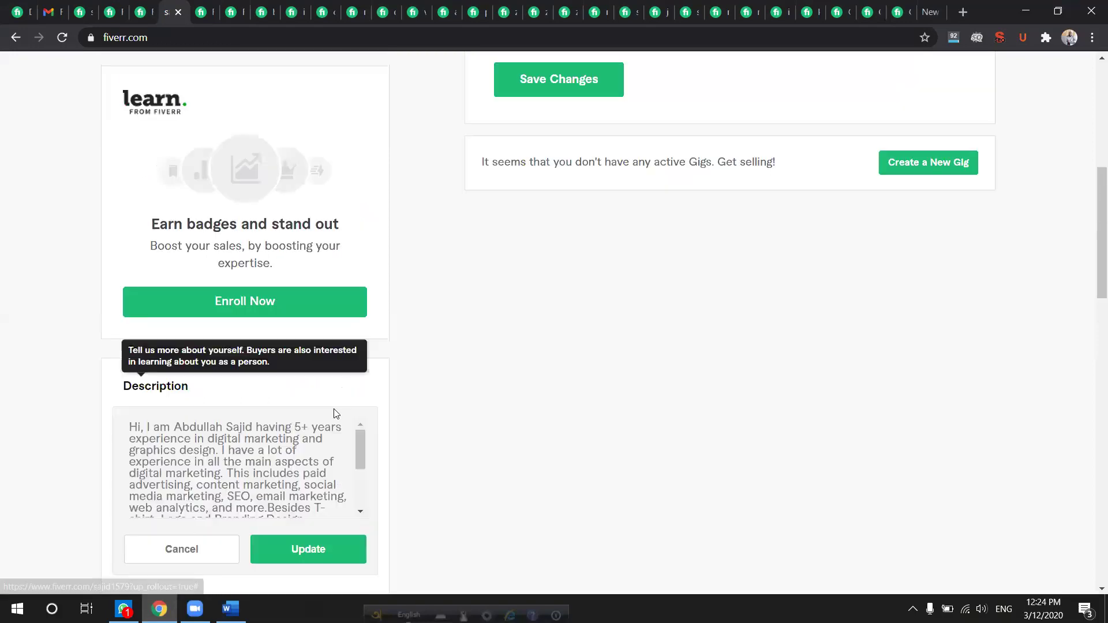
{"action": "scroll", "coordinate": [295, 429], "scroll_direction": "down", "scroll_amount": 1}
{"action": "left_click", "coordinate": [182, 487]}
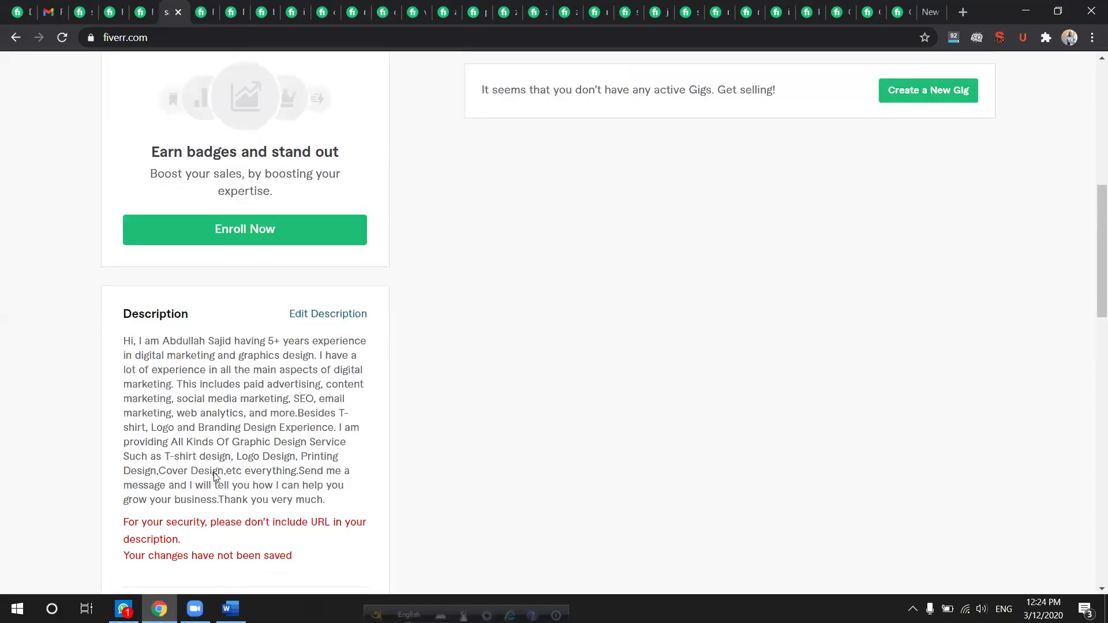
{"action": "left_click_drag", "start_coordinate": [327, 500], "coordinate": [135, 341]}
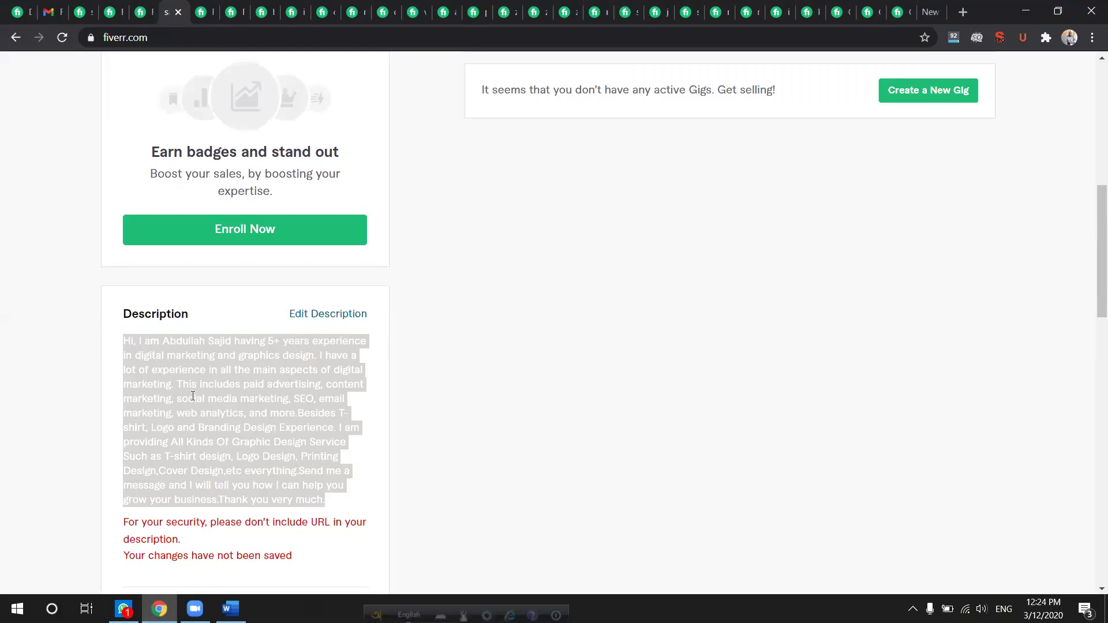
{"action": "scroll", "coordinate": [264, 428], "scroll_direction": "down", "scroll_amount": 1}
{"action": "left_click_drag", "start_coordinate": [335, 434], "coordinate": [186, 372]}
{"action": "left_click", "coordinate": [355, 425]}
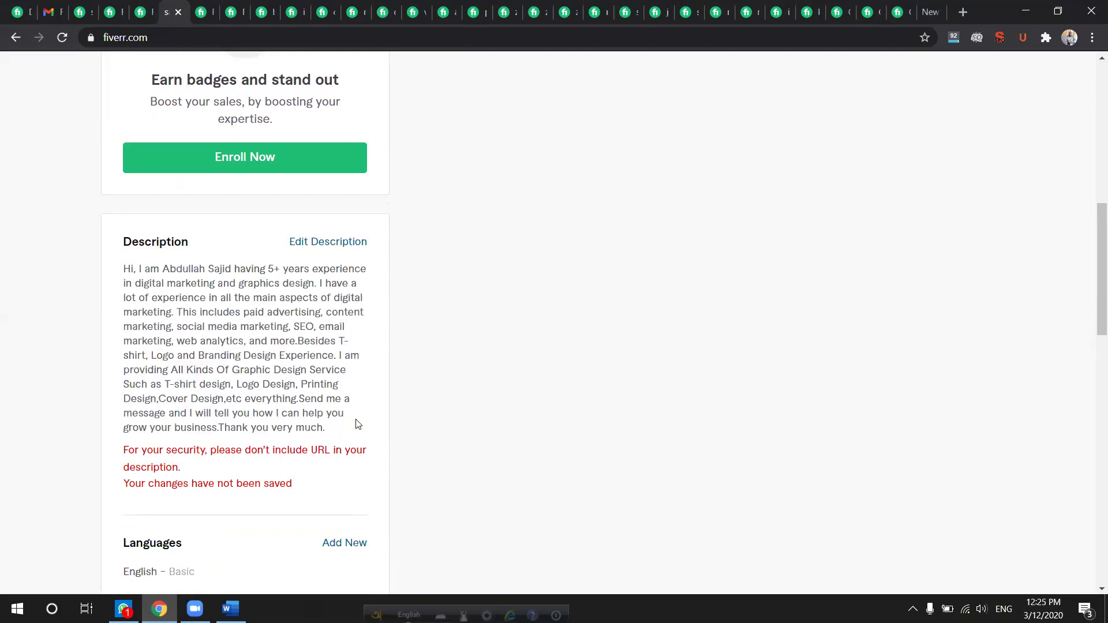
{"action": "scroll", "coordinate": [354, 428], "scroll_direction": "down", "scroll_amount": 2}
{"action": "scroll", "coordinate": [349, 433], "scroll_direction": "up", "scroll_amount": 1}
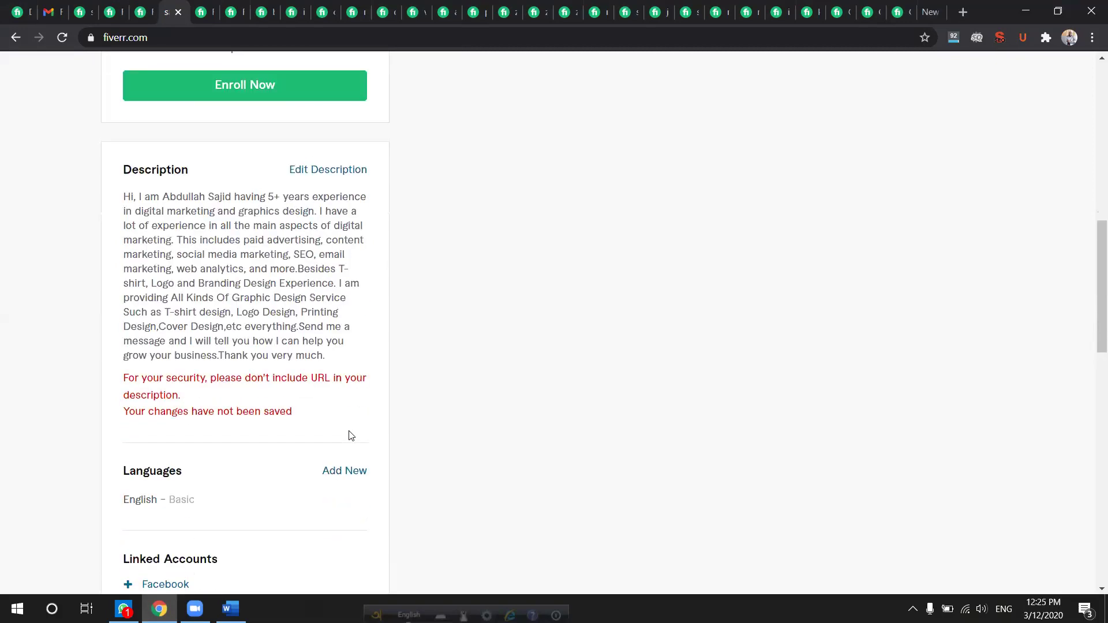
{"action": "scroll", "coordinate": [352, 436], "scroll_direction": "up", "scroll_amount": 2}
{"action": "scroll", "coordinate": [354, 438], "scroll_direction": "down", "scroll_amount": 3}
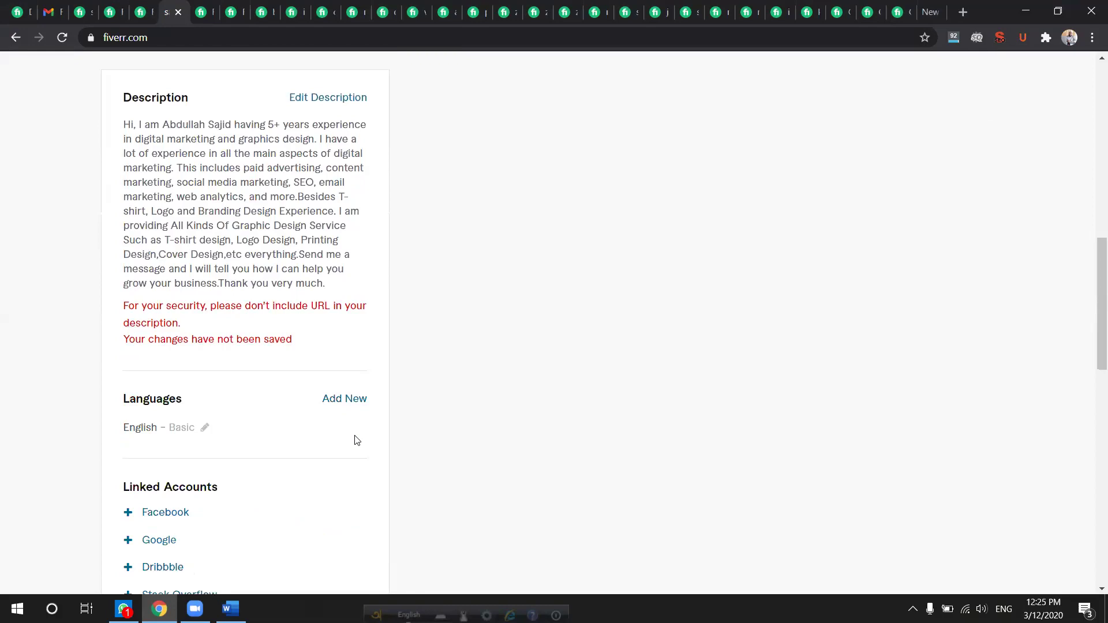
{"action": "scroll", "coordinate": [357, 440], "scroll_direction": "up", "scroll_amount": 1}
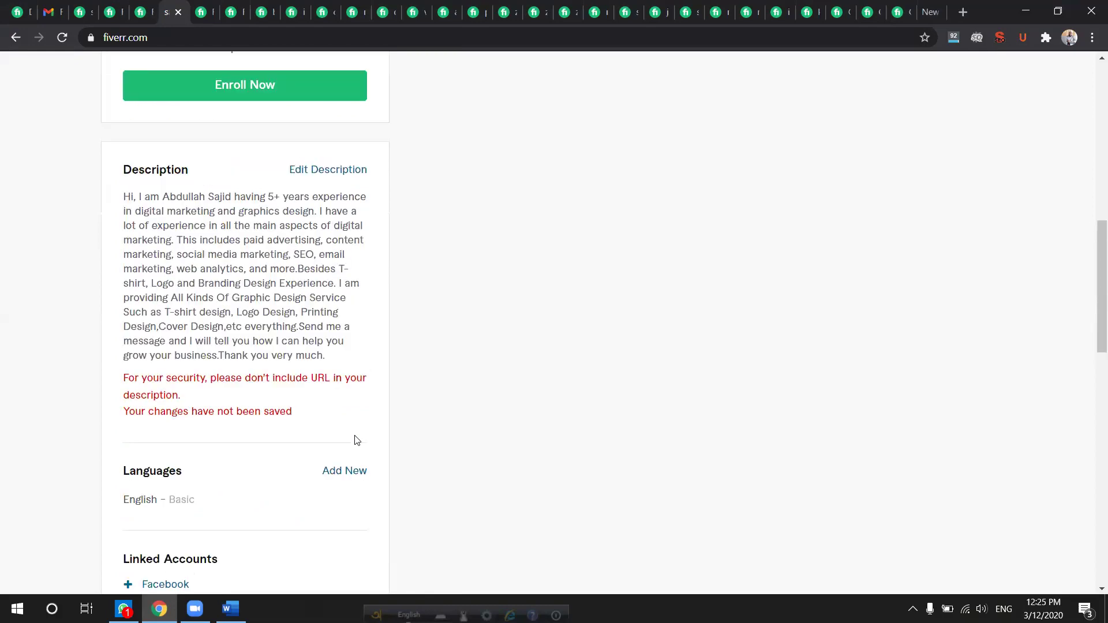
{"action": "scroll", "coordinate": [340, 413], "scroll_direction": "down", "scroll_amount": 3}
{"action": "scroll", "coordinate": [351, 409], "scroll_direction": "up", "scroll_amount": 6}
{"action": "scroll", "coordinate": [353, 404], "scroll_direction": "down", "scroll_amount": 2}
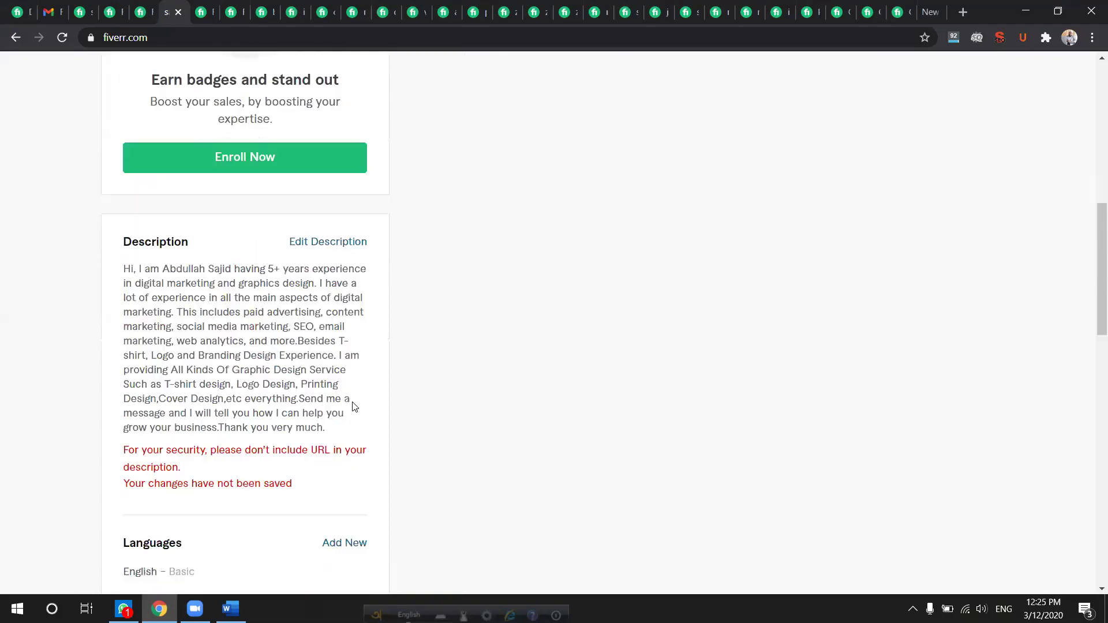
Replace the old Description with the bio pasted from Word and save it.
{"action": "left_click", "coordinate": [347, 242]}
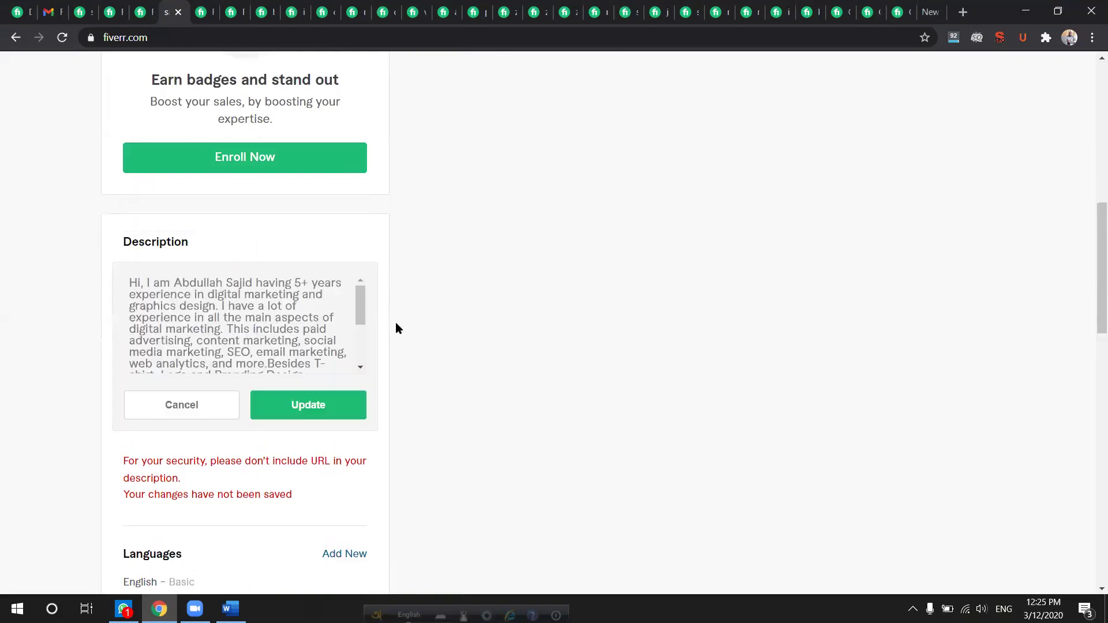
{"action": "left_click", "coordinate": [322, 400]}
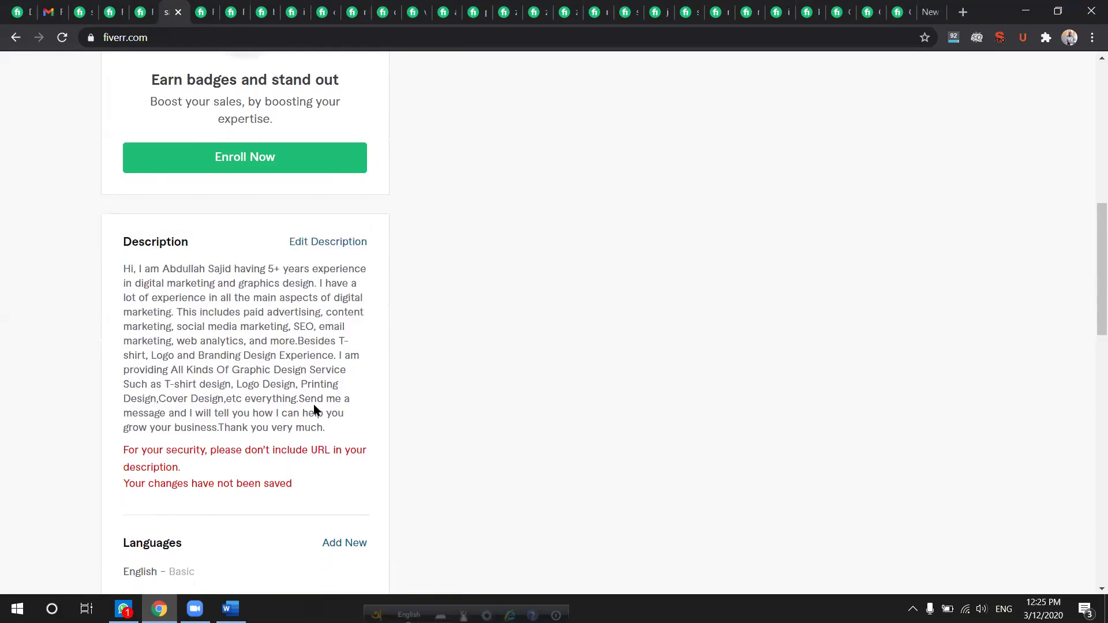
{"action": "left_click", "coordinate": [321, 242]}
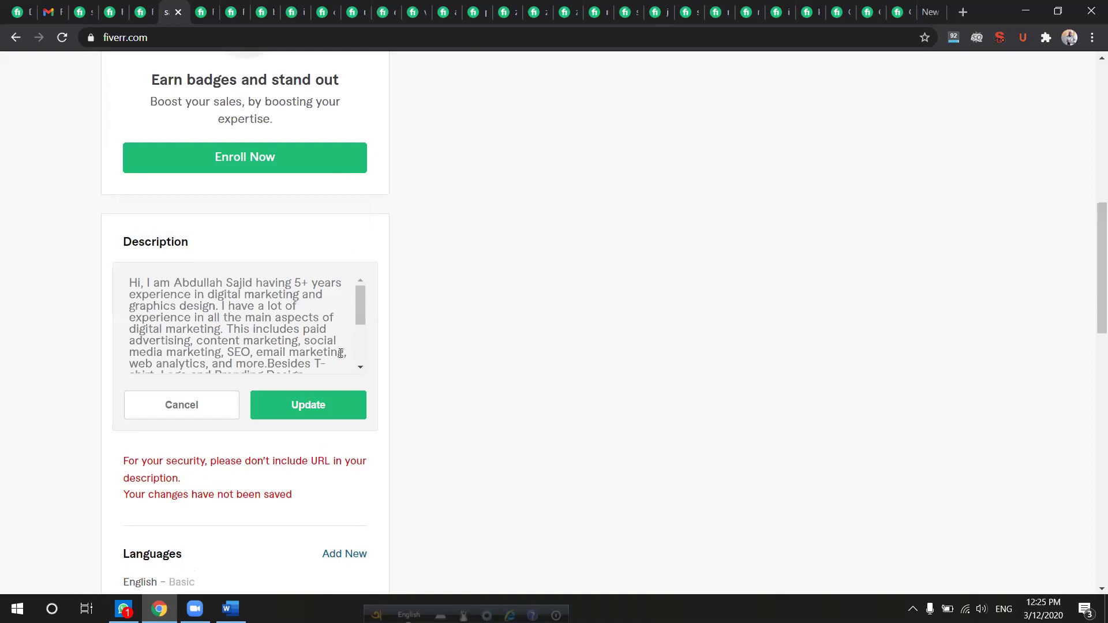
{"action": "scroll", "coordinate": [336, 352], "scroll_direction": "down", "scroll_amount": 3}
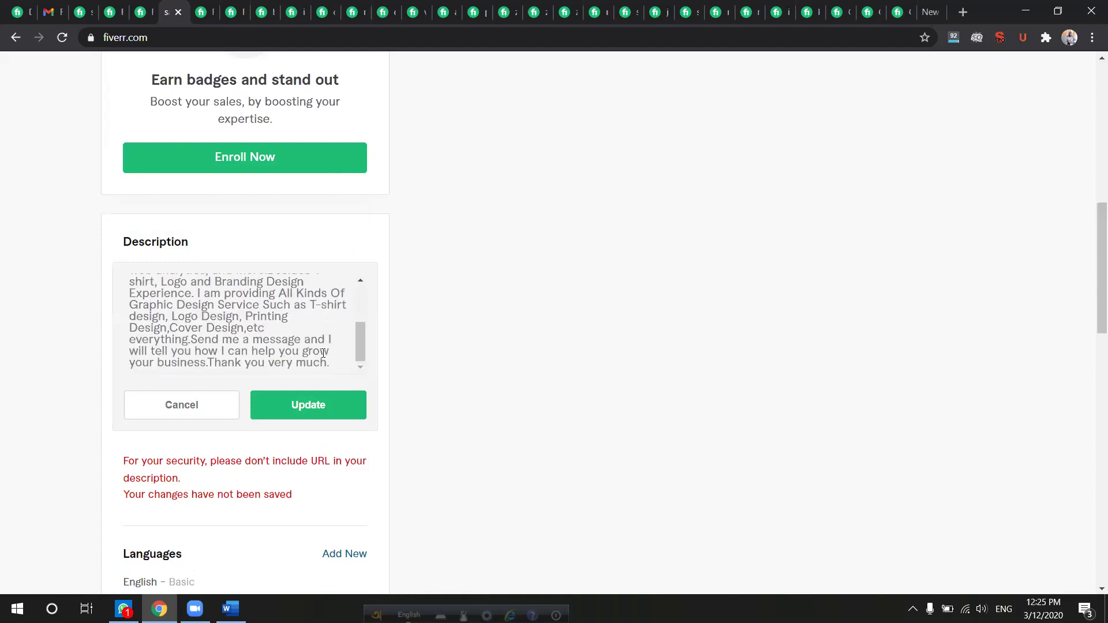
{"action": "key", "text": "ctrl+a"}
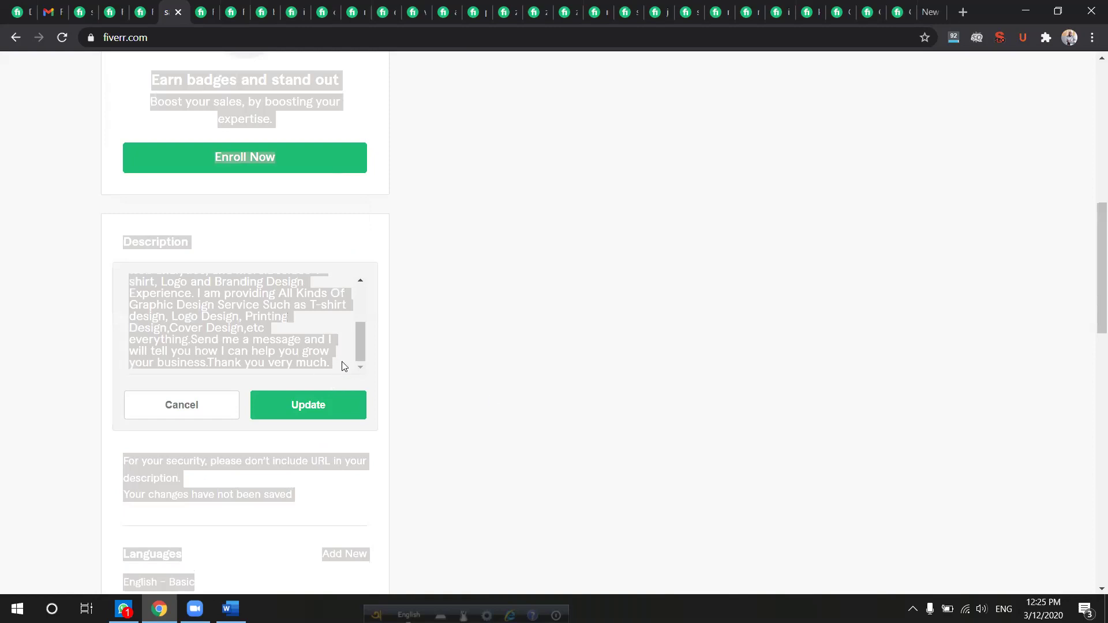
{"action": "left_click", "coordinate": [343, 367]}
{"action": "left_click_drag", "start_coordinate": [341, 365], "coordinate": [121, 279]}
{"action": "key", "text": "BackSpace"}
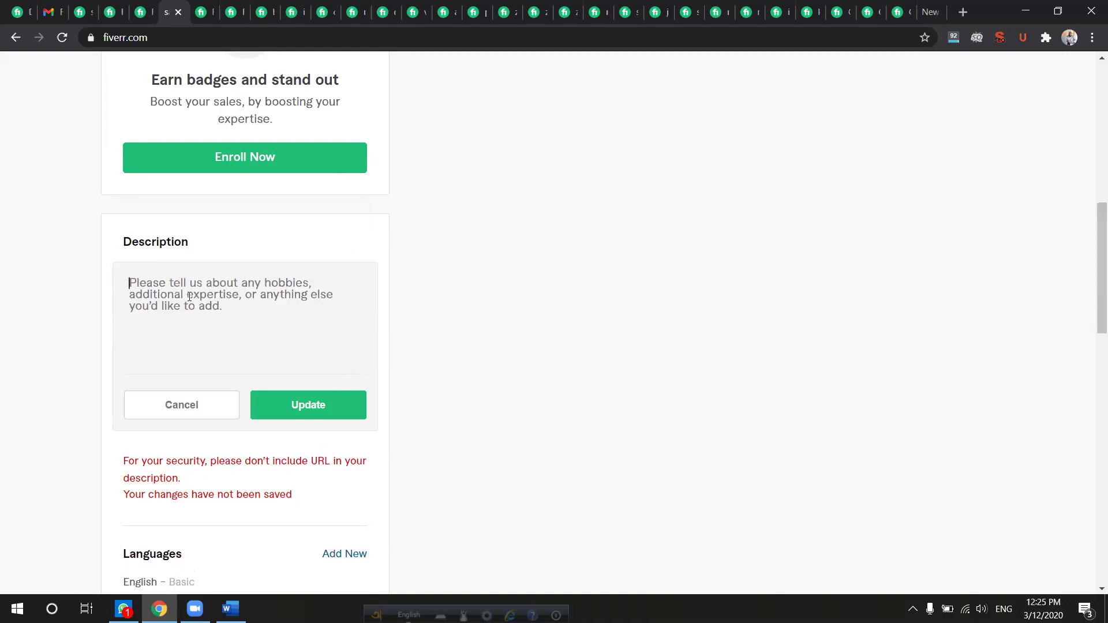
{"action": "key", "text": "ctrl+v"}
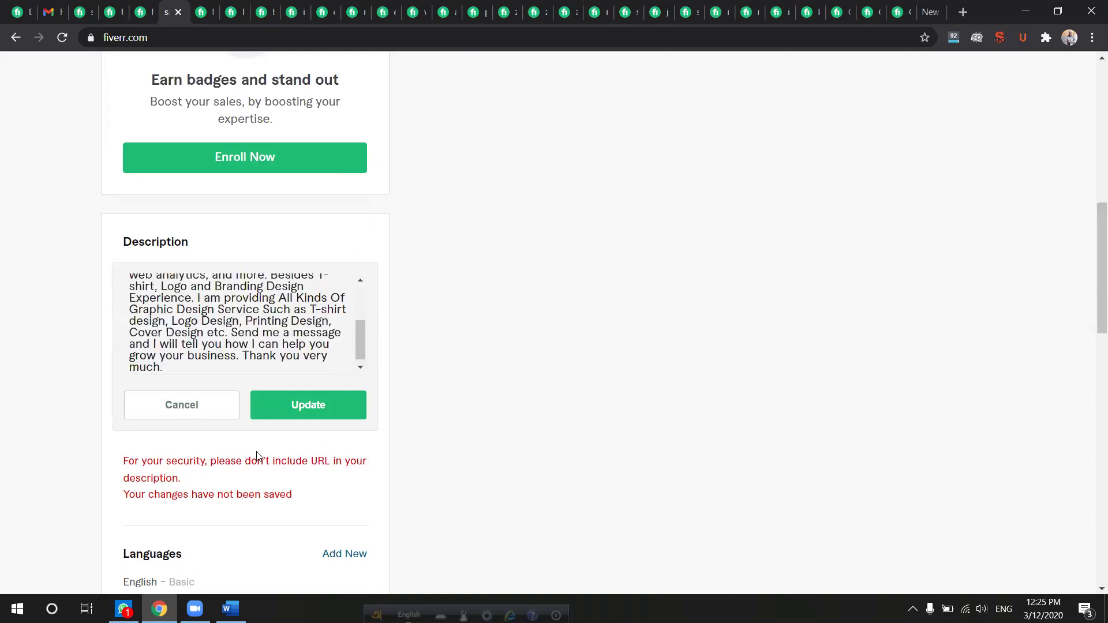
{"action": "left_click", "coordinate": [303, 403]}
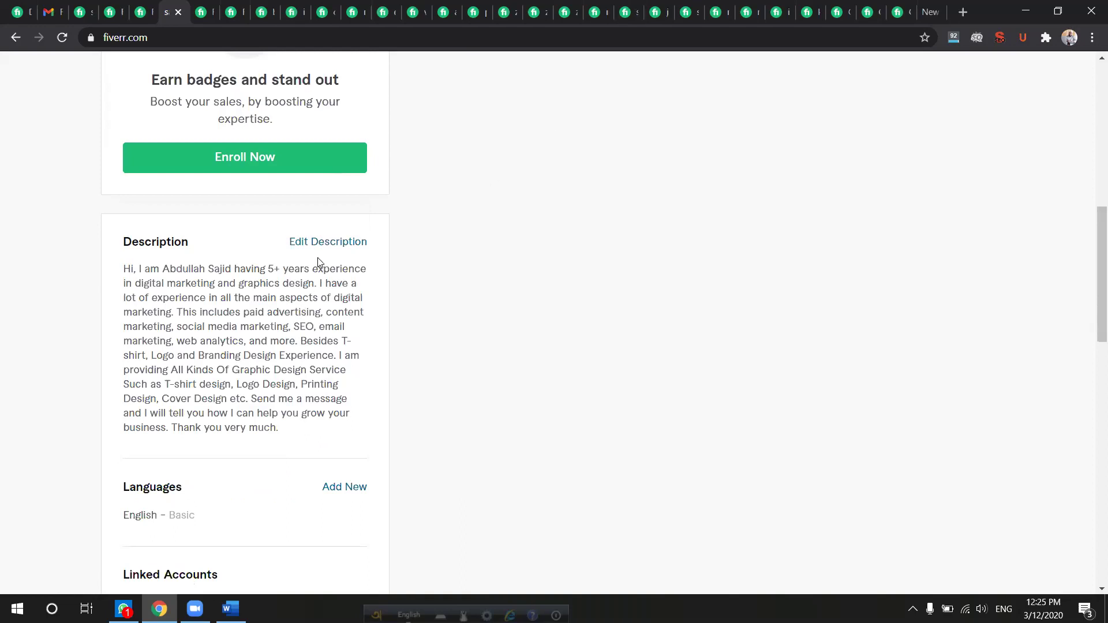
{"action": "scroll", "coordinate": [277, 294], "scroll_direction": "up", "scroll_amount": 2}
Enter the tagline 'I am professional digital marketer and graphics designer expert' and save it.
{"action": "scroll", "coordinate": [302, 282], "scroll_direction": "up", "scroll_amount": 7}
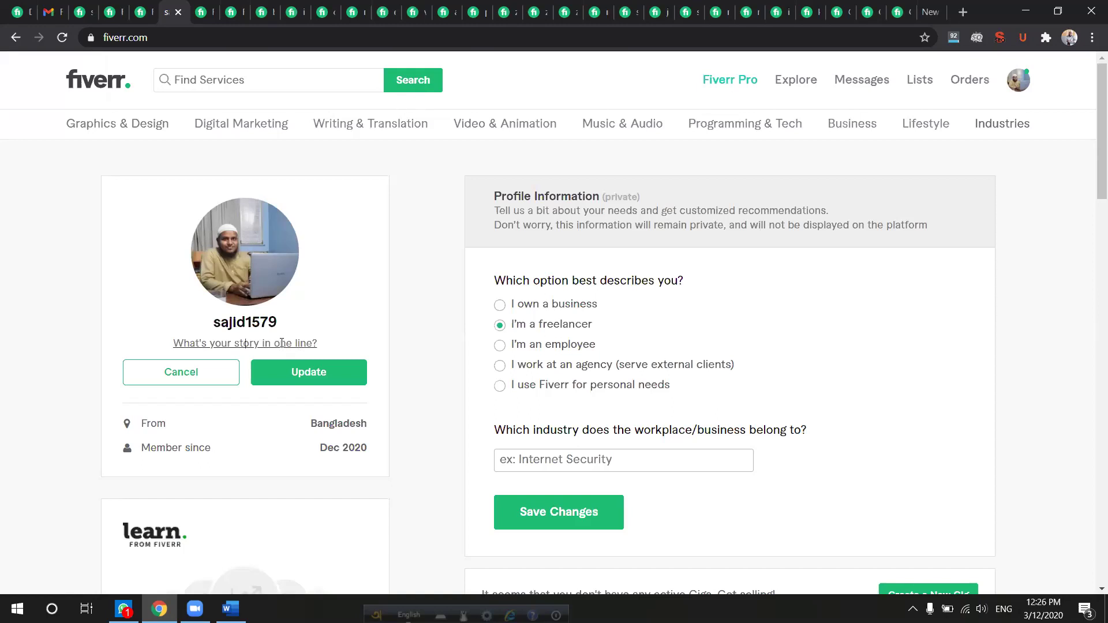
{"action": "type", "text": "hf"}
{"action": "key", "text": "BackSpace"}
{"action": "key", "text": "BackSpace"}
{"action": "type", "text": "I"}
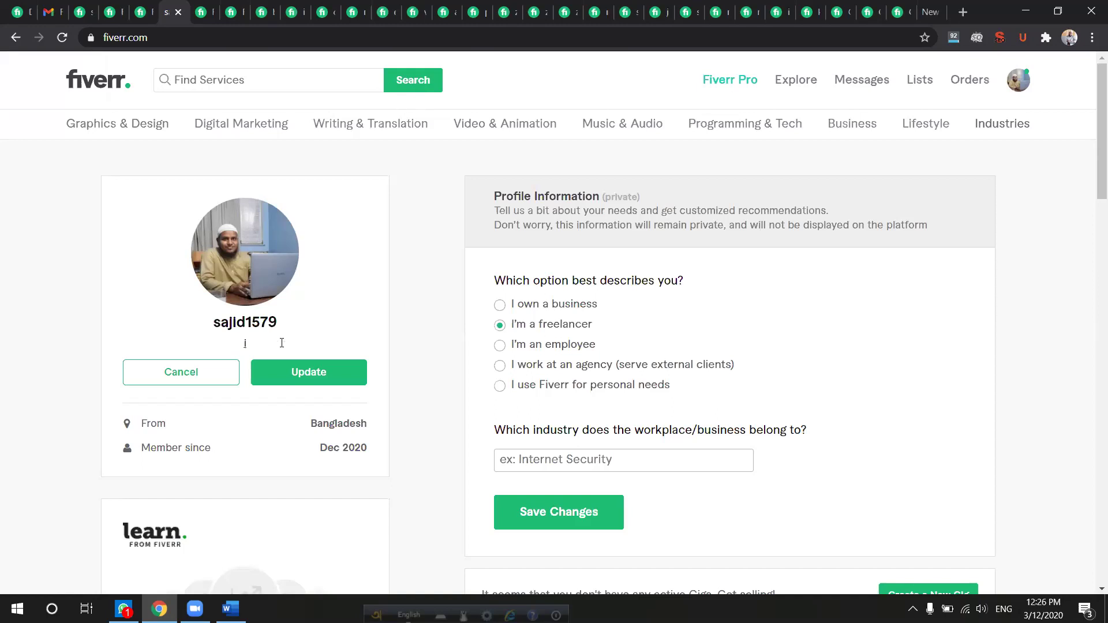
{"action": "key", "text": "BackSpace"}
{"action": "type", "text": "I am professional digital ma"}
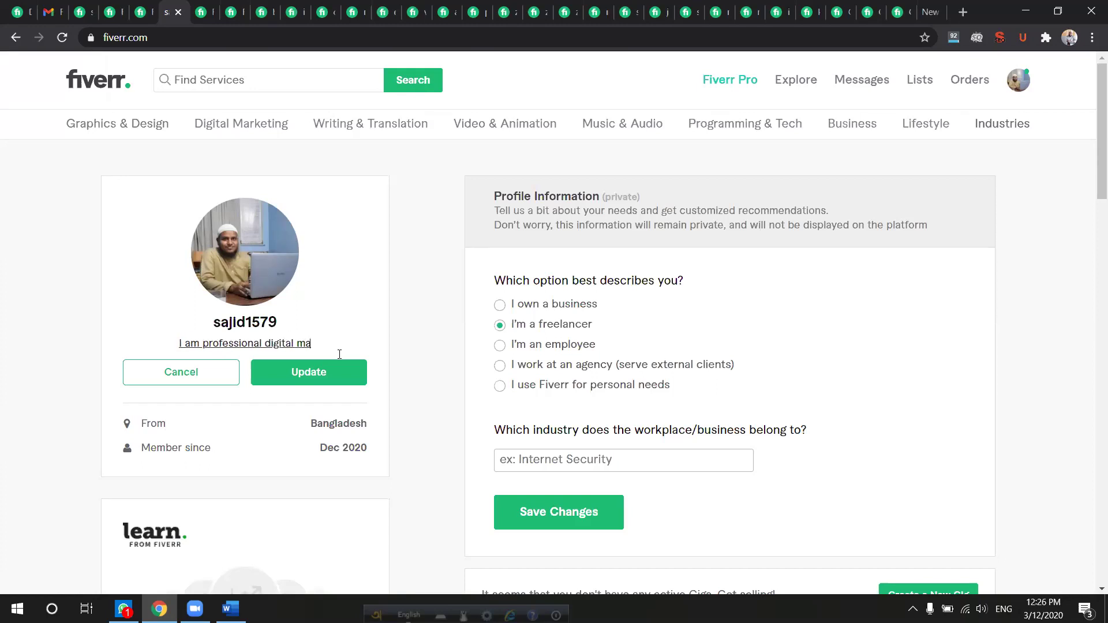
{"action": "type", "text": "rke"}
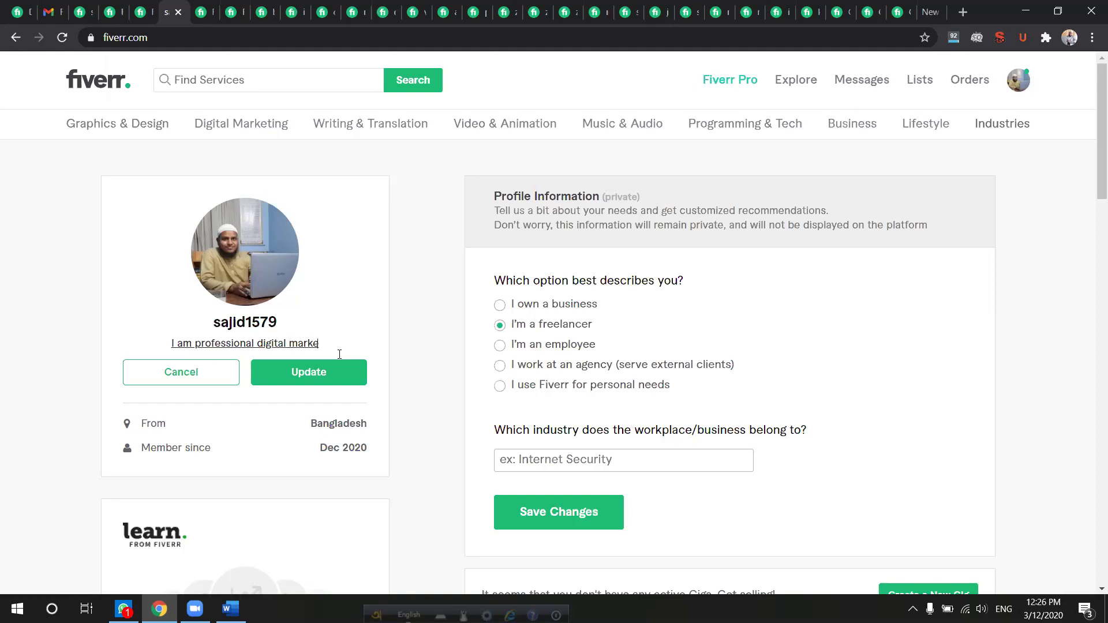
{"action": "type", "text": "ter"}
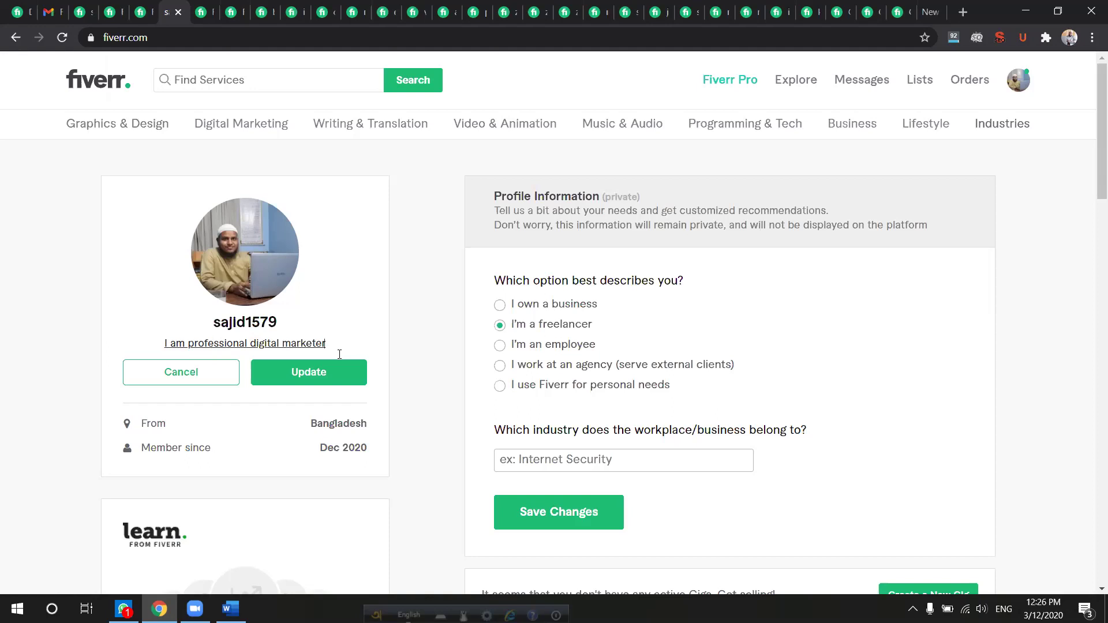
{"action": "type", "text": " and"}
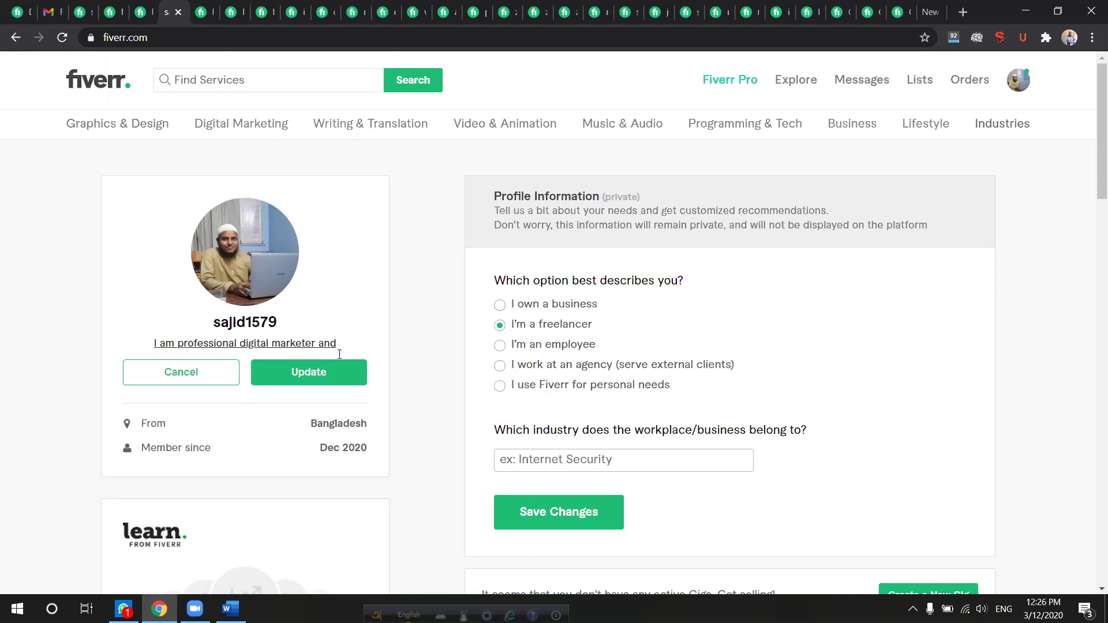
{"action": "type", "text": " gra"}
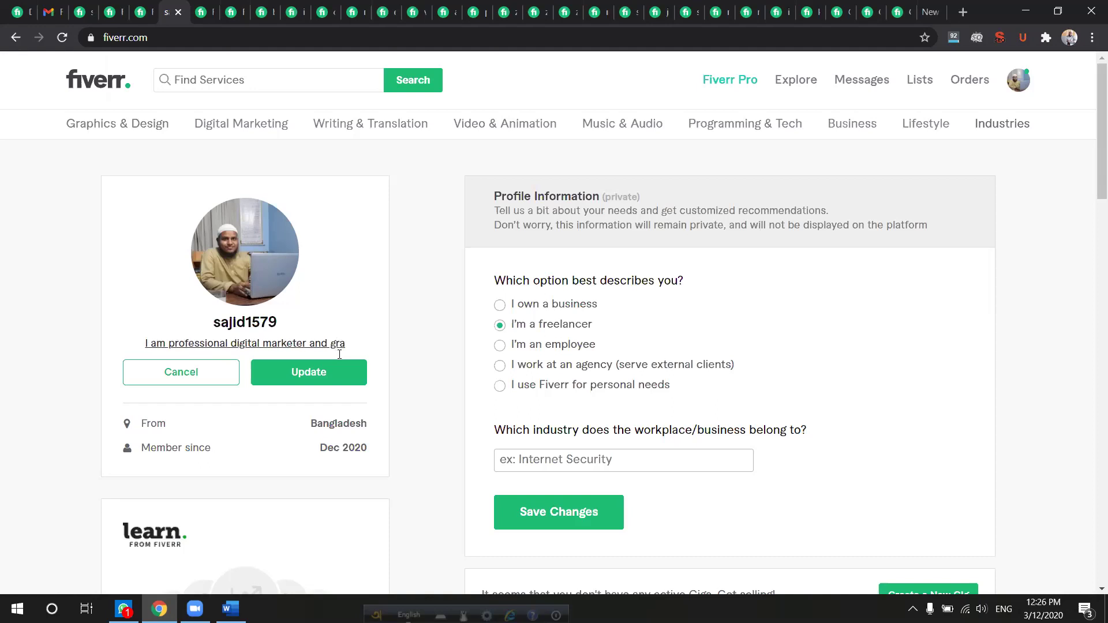
{"action": "type", "text": "phics de"}
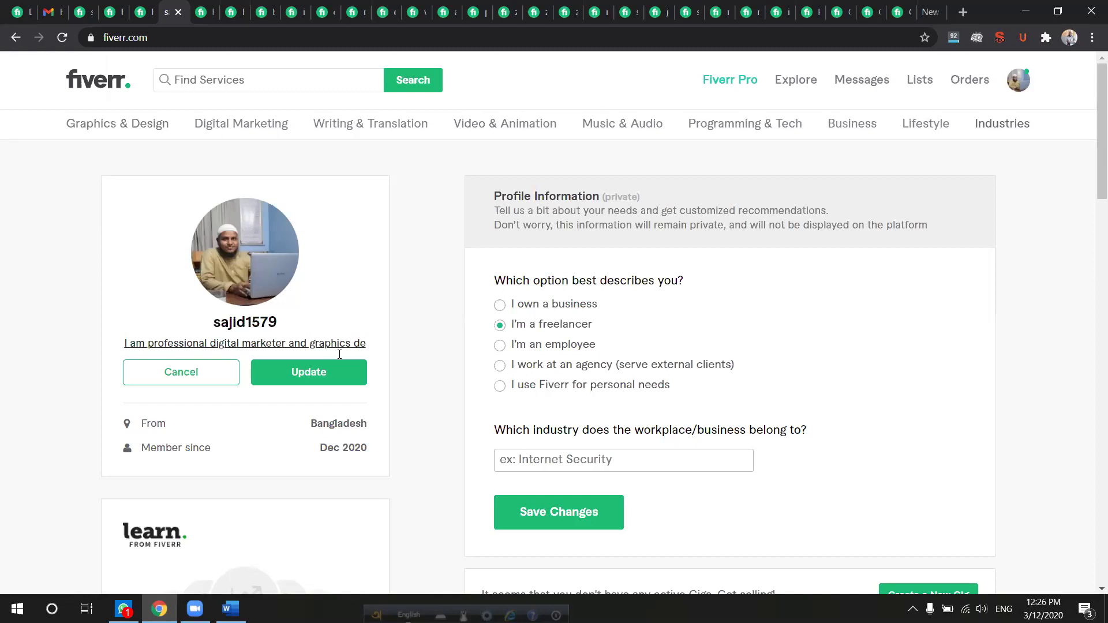
{"action": "type", "text": "sig"}
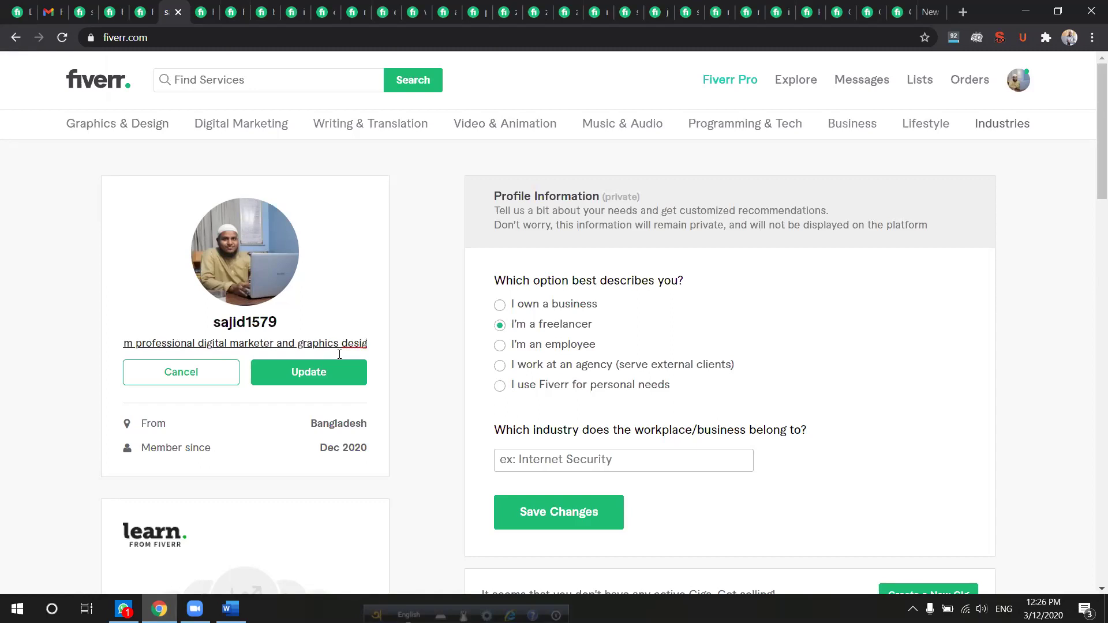
{"action": "type", "text": "ner"}
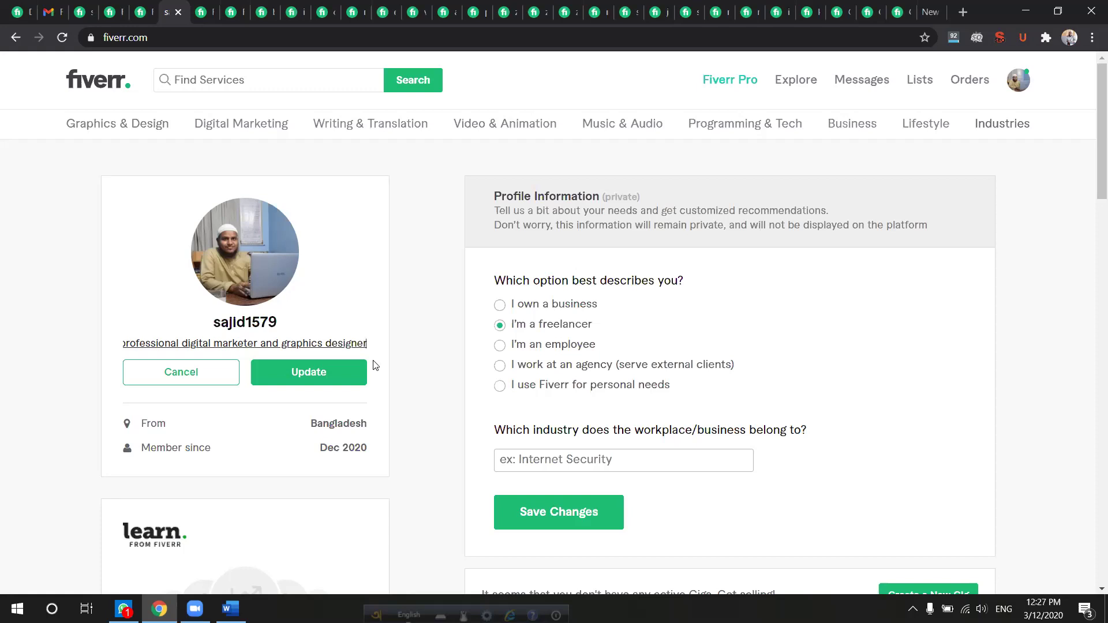
{"action": "type", "text": "e"}
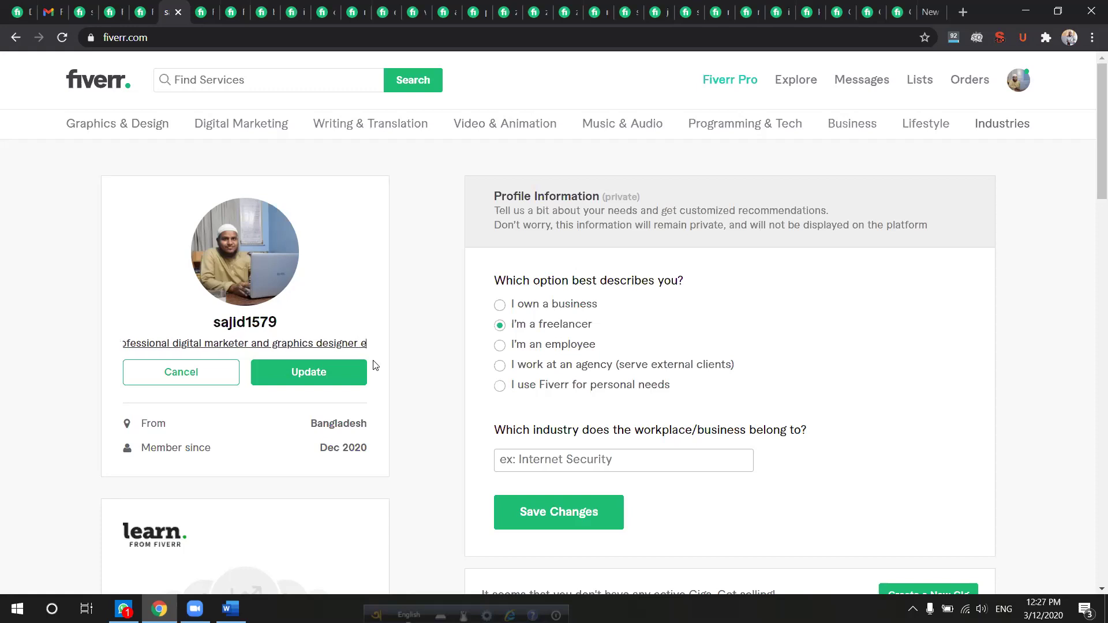
{"action": "type", "text": "xp"}
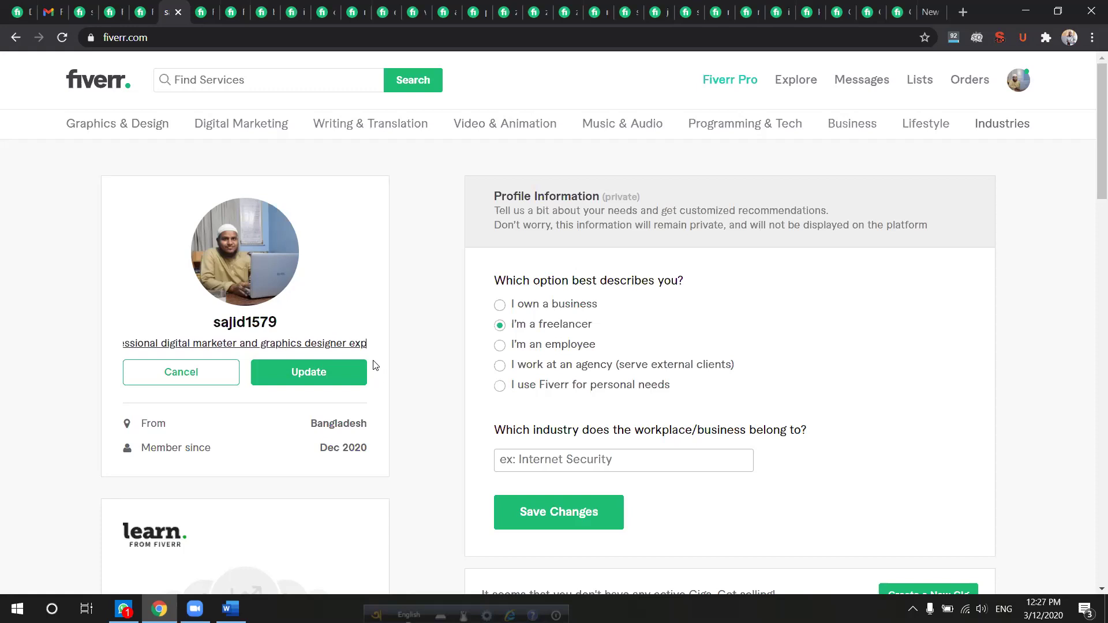
{"action": "type", "text": "ert"}
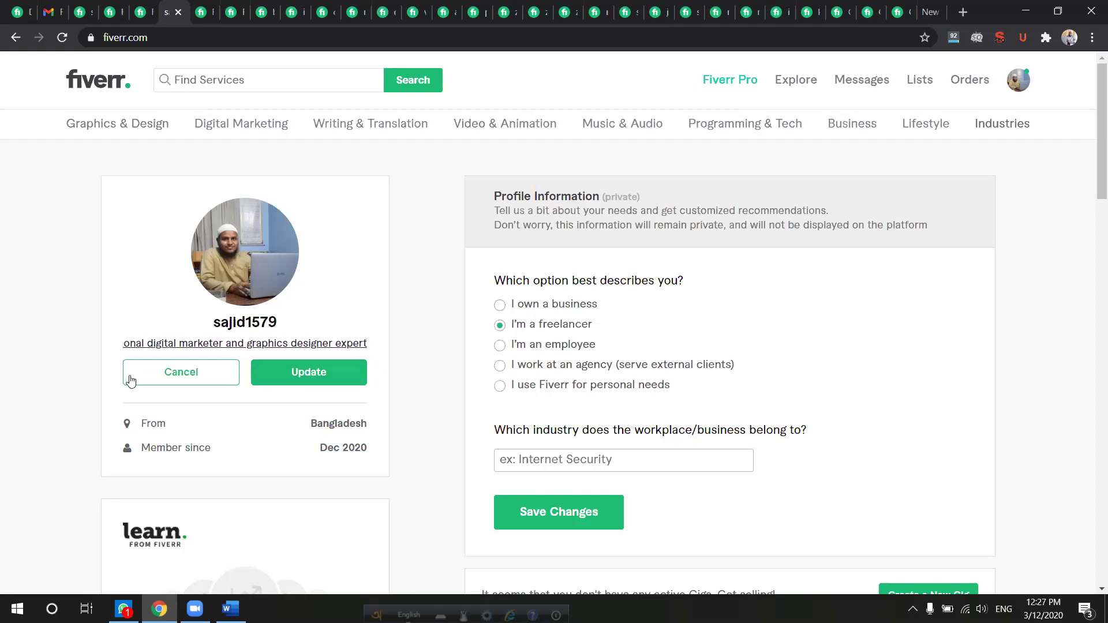
{"action": "left_click", "coordinate": [297, 375]}
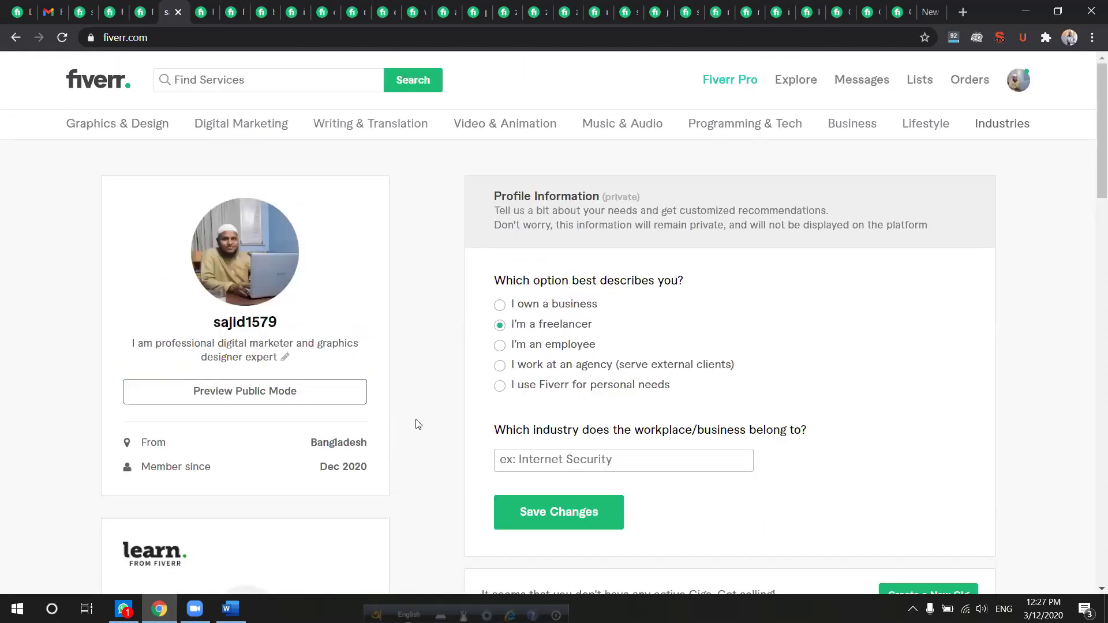
Set the English language entry's level to Fluent and save it.
{"action": "scroll", "coordinate": [419, 424], "scroll_direction": "down", "scroll_amount": 3}
{"action": "scroll", "coordinate": [416, 421], "scroll_direction": "up", "scroll_amount": 1}
{"action": "scroll", "coordinate": [413, 419], "scroll_direction": "down", "scroll_amount": 5}
{"action": "scroll", "coordinate": [413, 420], "scroll_direction": "up", "scroll_amount": 5}
{"action": "scroll", "coordinate": [407, 414], "scroll_direction": "down", "scroll_amount": 10}
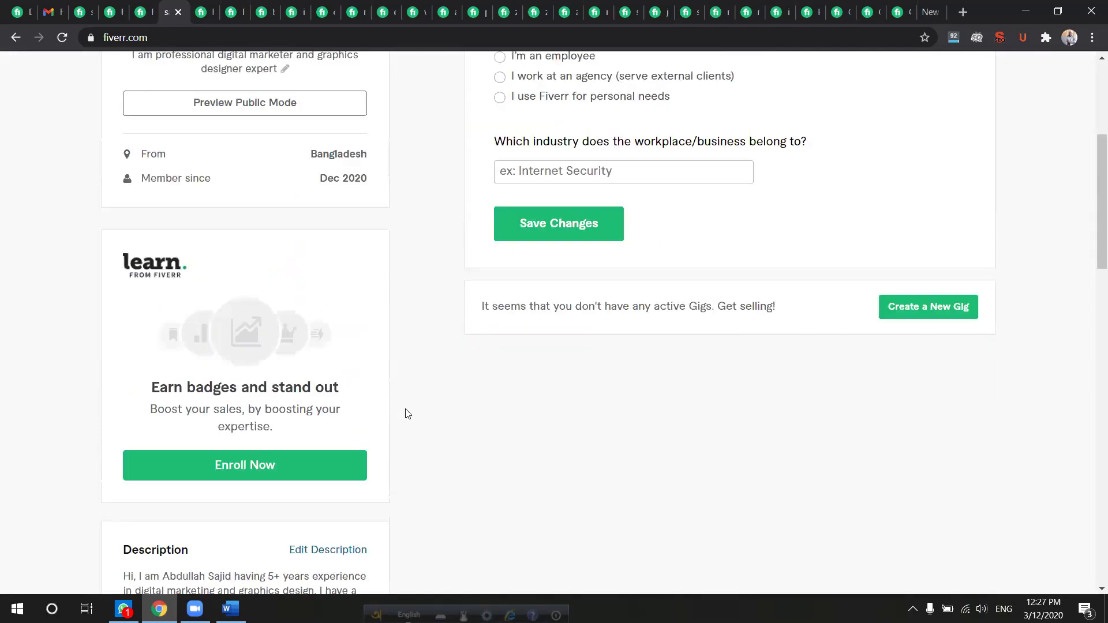
{"action": "scroll", "coordinate": [407, 412], "scroll_direction": "down", "scroll_amount": 3}
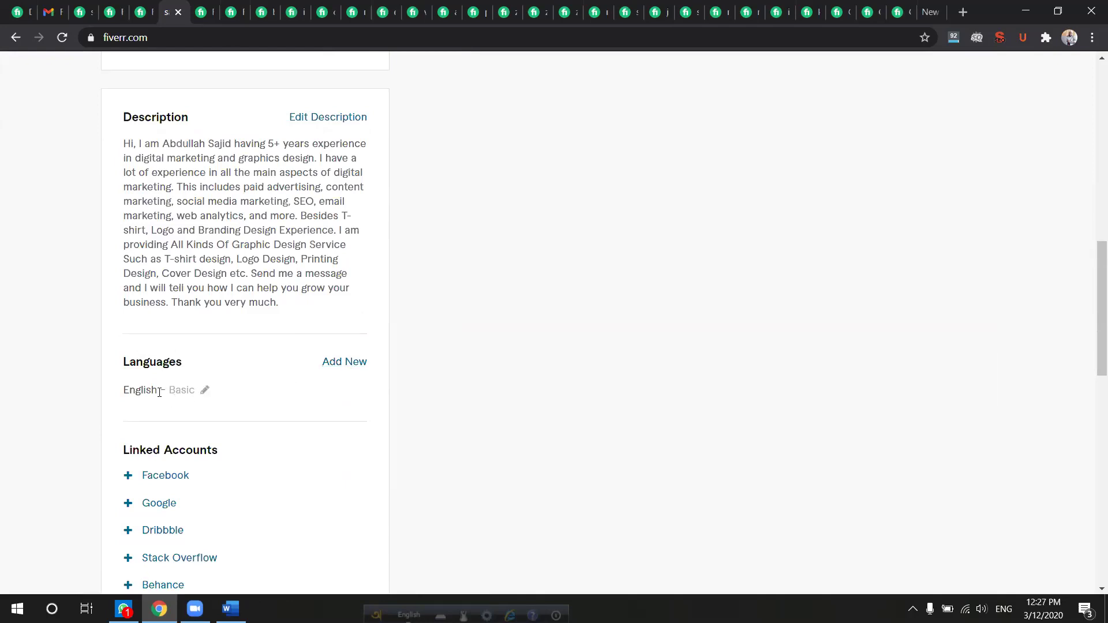
{"action": "left_click", "coordinate": [205, 391]}
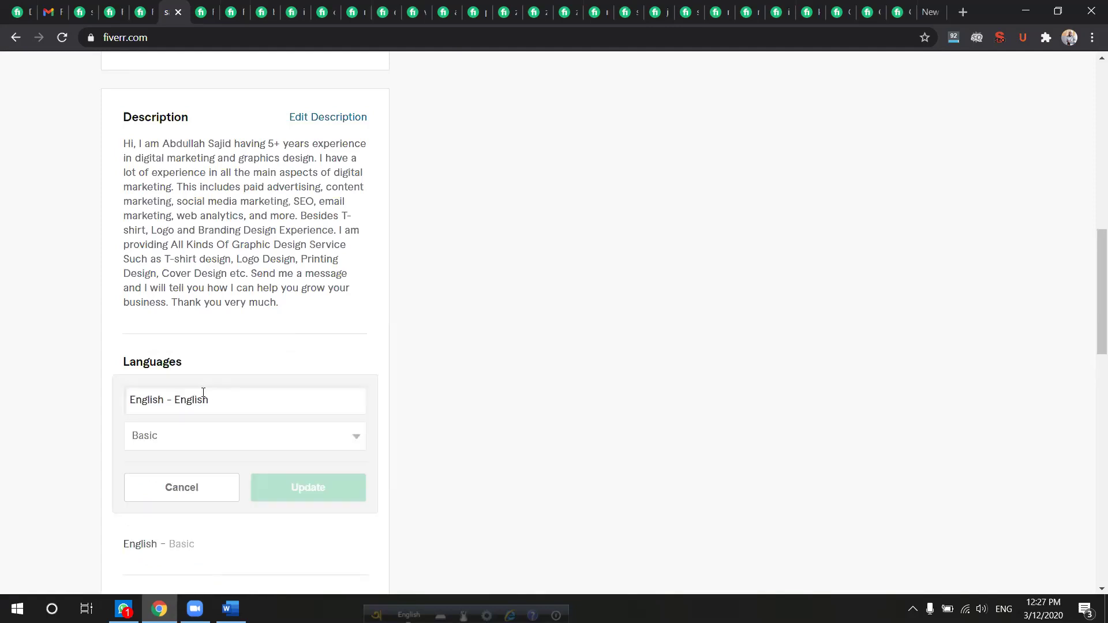
{"action": "left_click", "coordinate": [357, 436]}
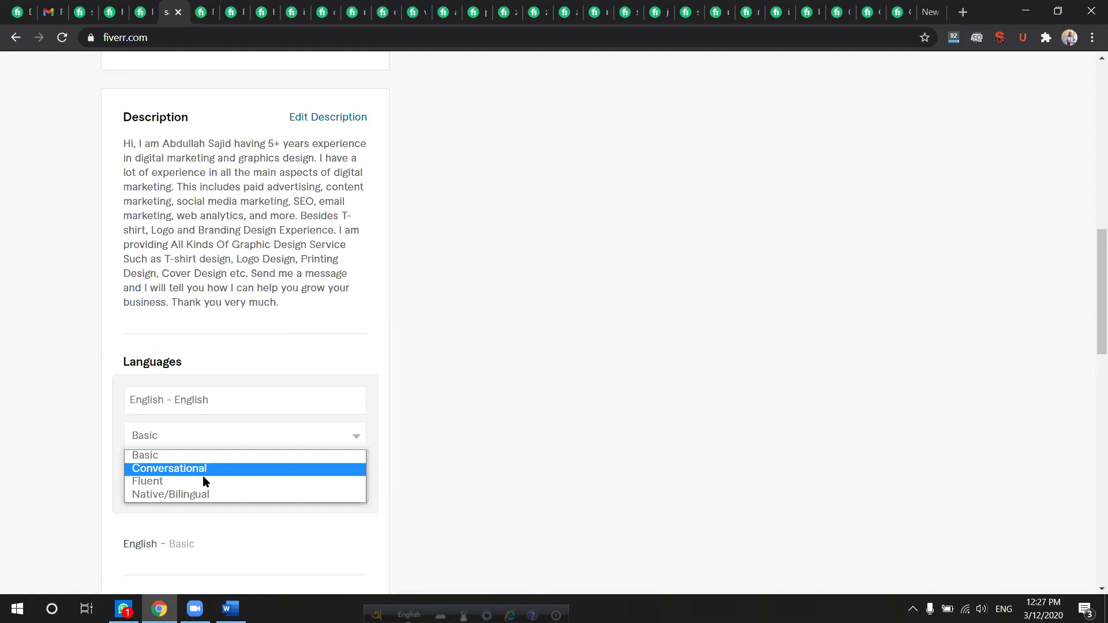
{"action": "left_click", "coordinate": [172, 485]}
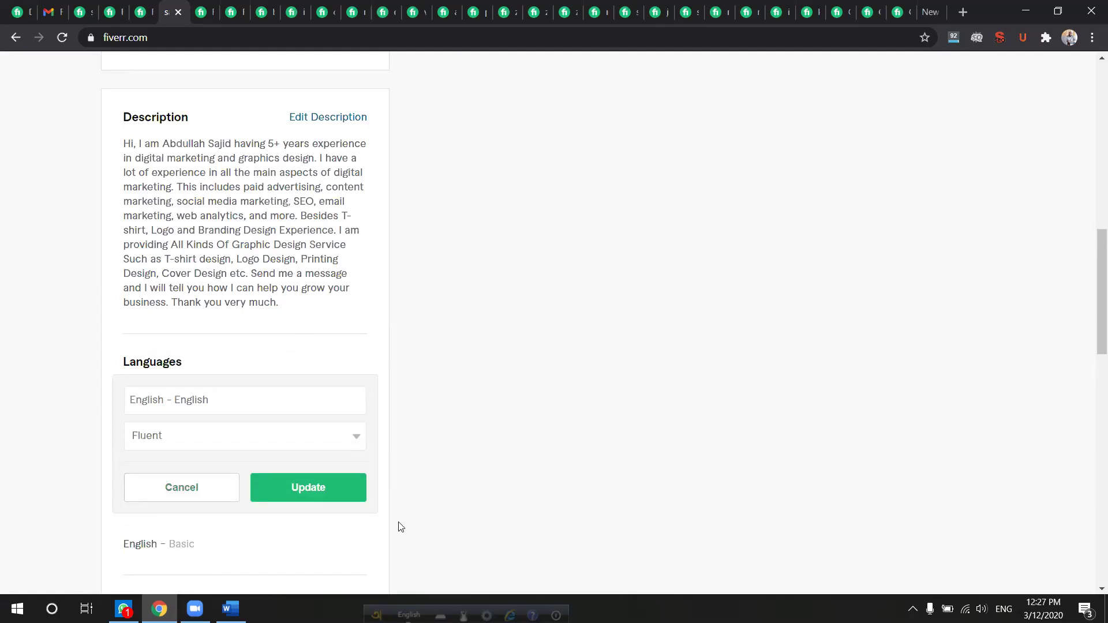
{"action": "left_click", "coordinate": [296, 488]}
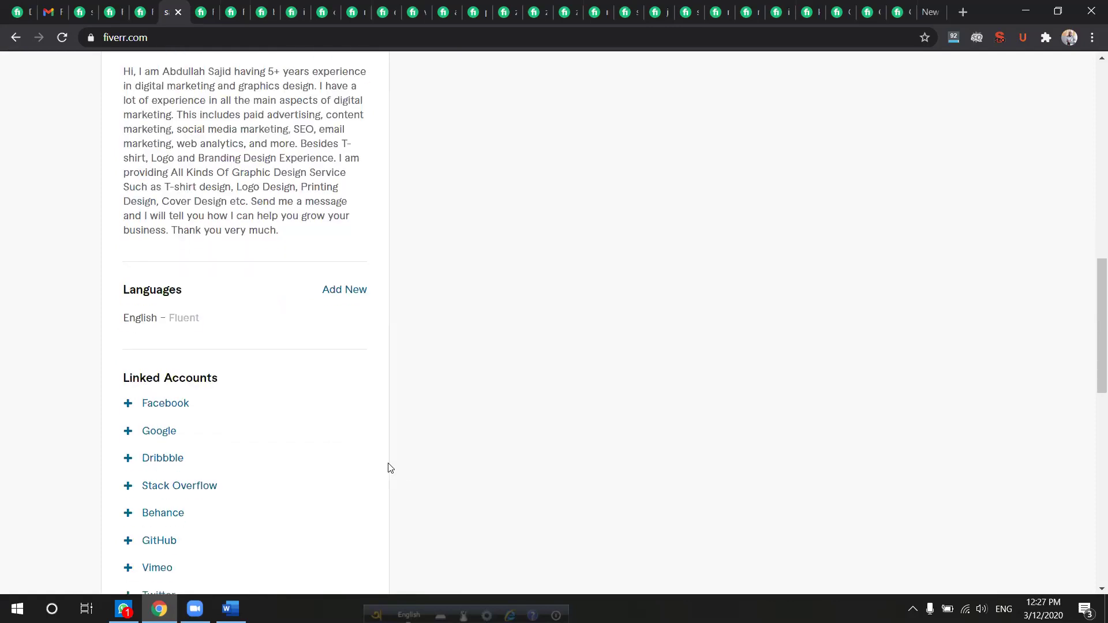
{"action": "scroll", "coordinate": [389, 467], "scroll_direction": "up", "scroll_amount": 1}
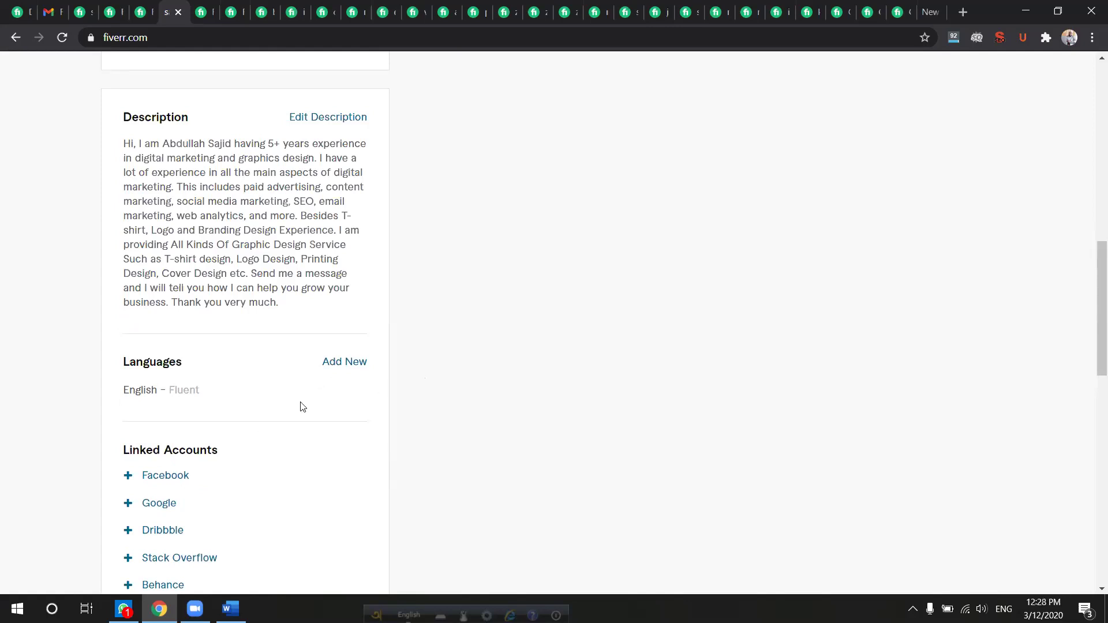
Add Arabic as a Fluent-level language on the profile.
{"action": "mouse_move", "coordinate": [219, 398]}
{"action": "left_click", "coordinate": [338, 362]}
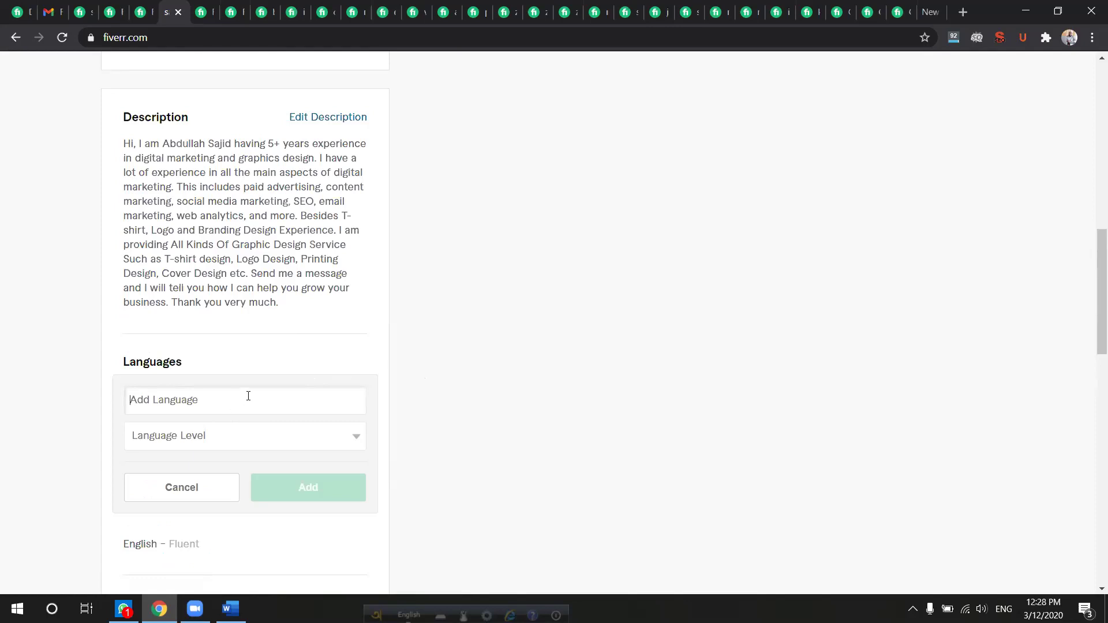
{"action": "type", "text": "Ara"}
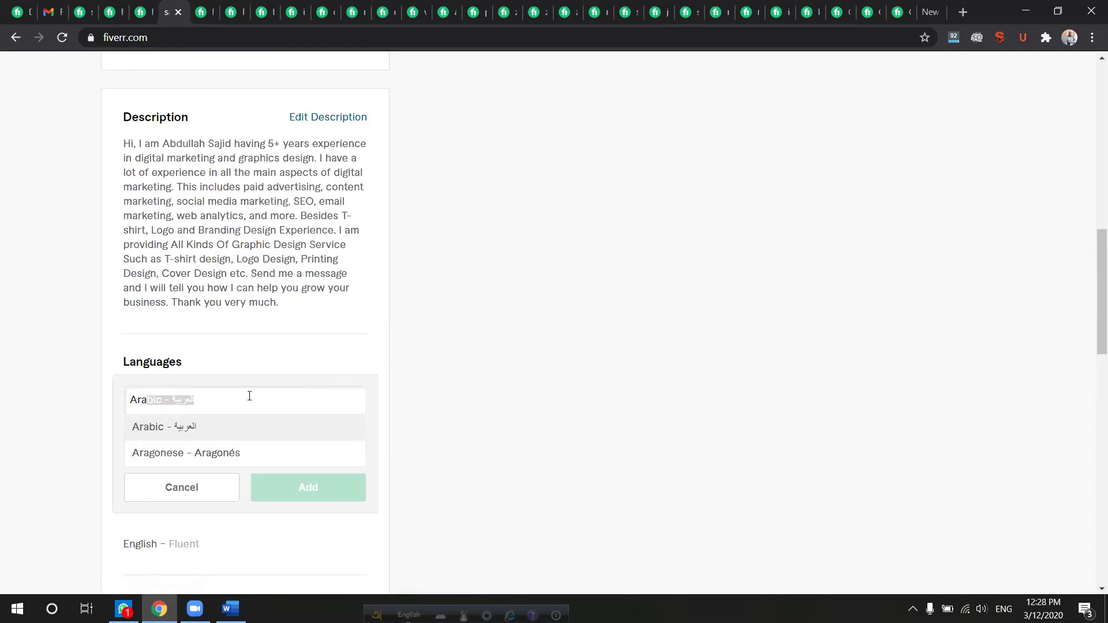
{"action": "key", "text": "BackSpace"}
{"action": "left_click", "coordinate": [204, 437]}
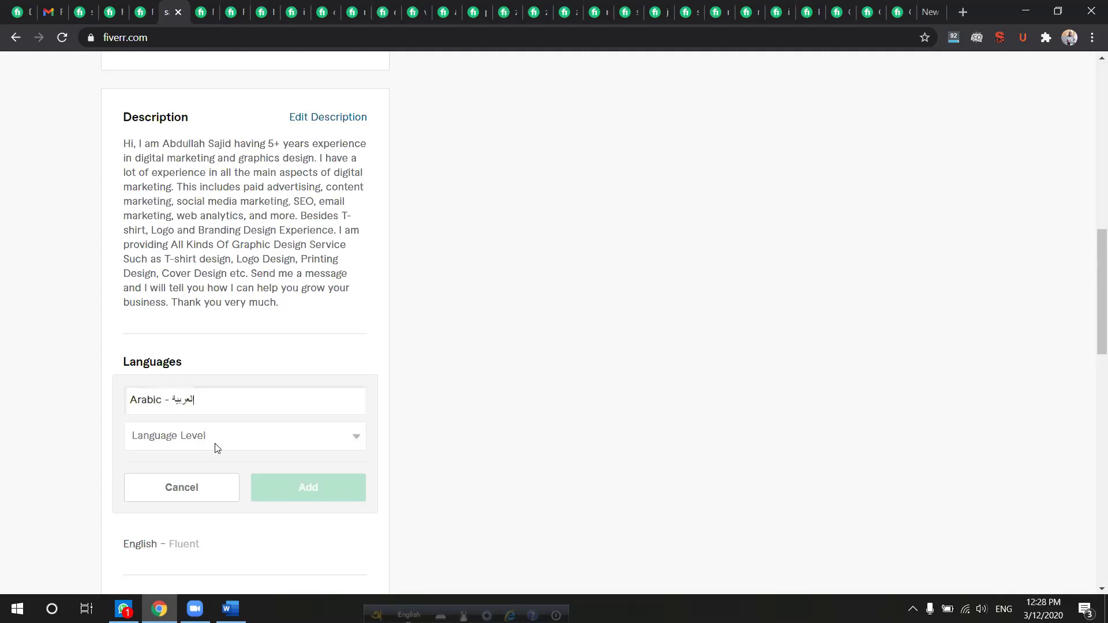
{"action": "left_click", "coordinate": [352, 441]}
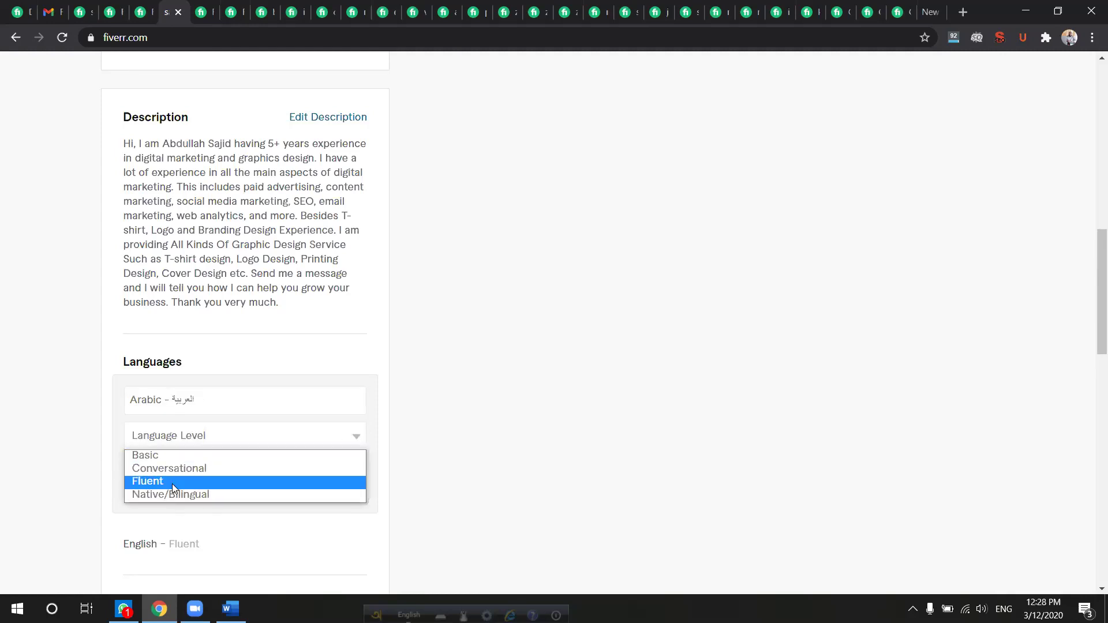
{"action": "left_click", "coordinate": [286, 485]}
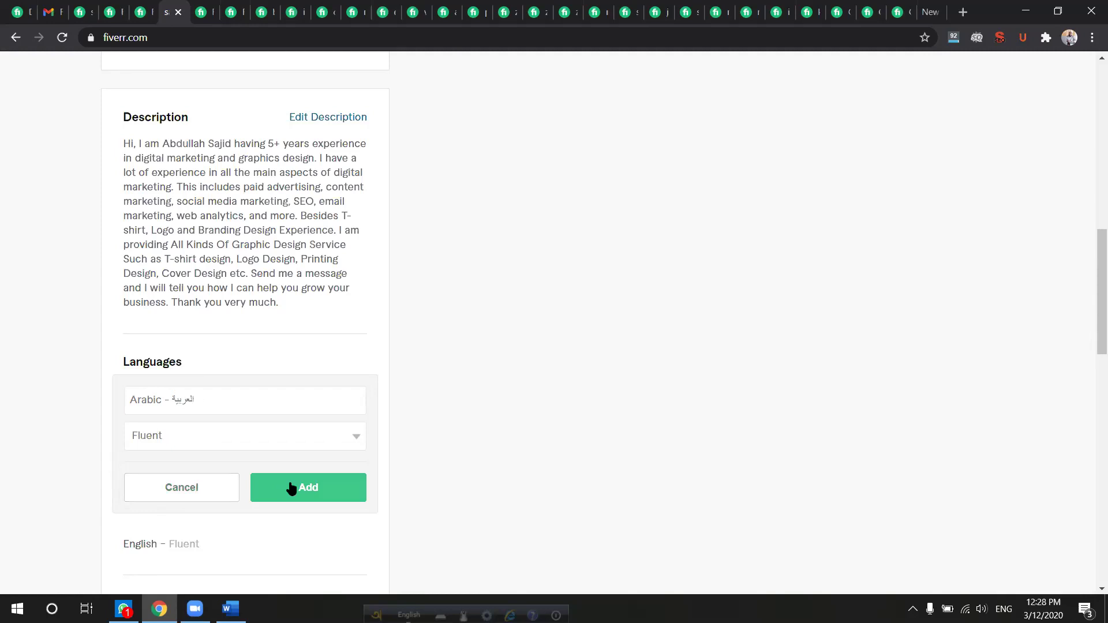
{"action": "left_click", "coordinate": [291, 487]}
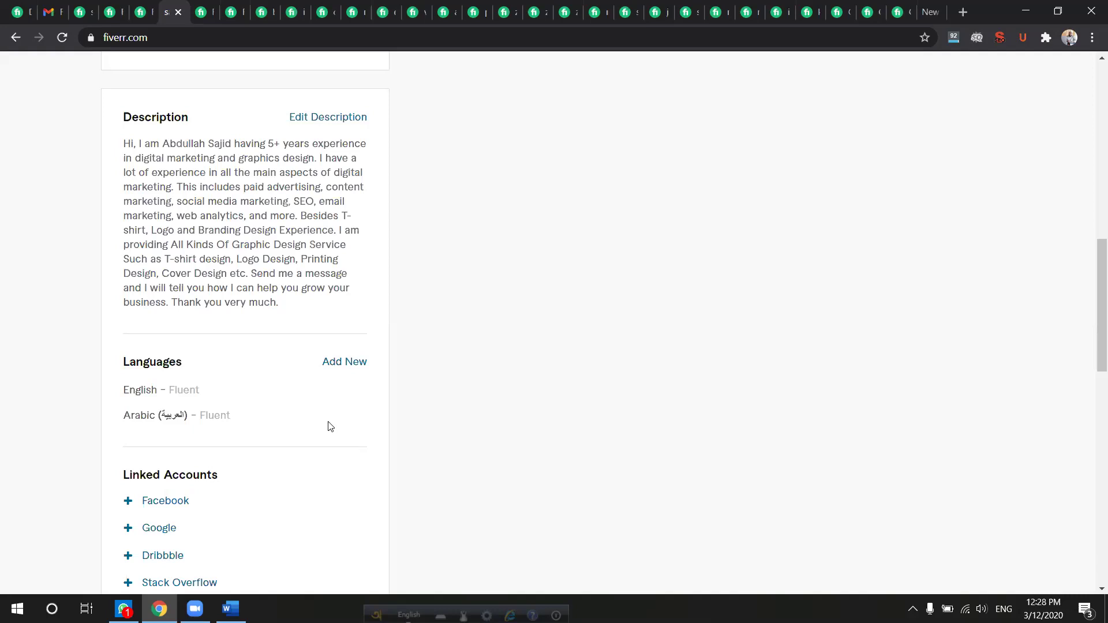
{"action": "scroll", "coordinate": [369, 458], "scroll_direction": "down", "scroll_amount": 2}
{"action": "scroll", "coordinate": [368, 458], "scroll_direction": "up", "scroll_amount": 2}
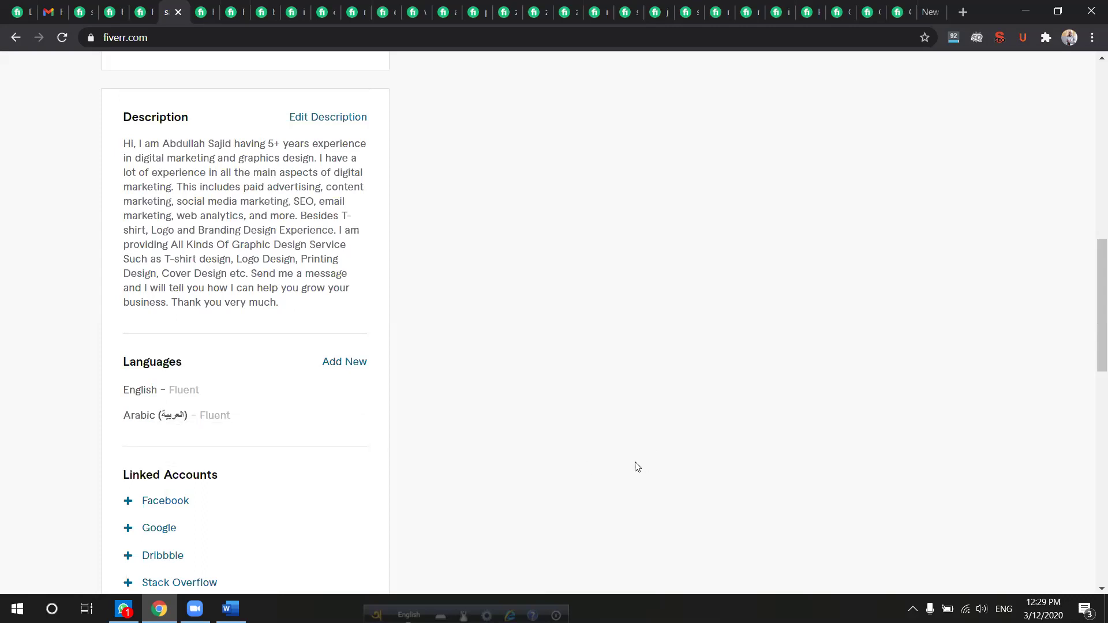
Scroll the seller profile sidebar down past Linked Accounts to the empty Skills section.
{"action": "scroll", "coordinate": [500, 517], "scroll_direction": "down", "scroll_amount": 5}
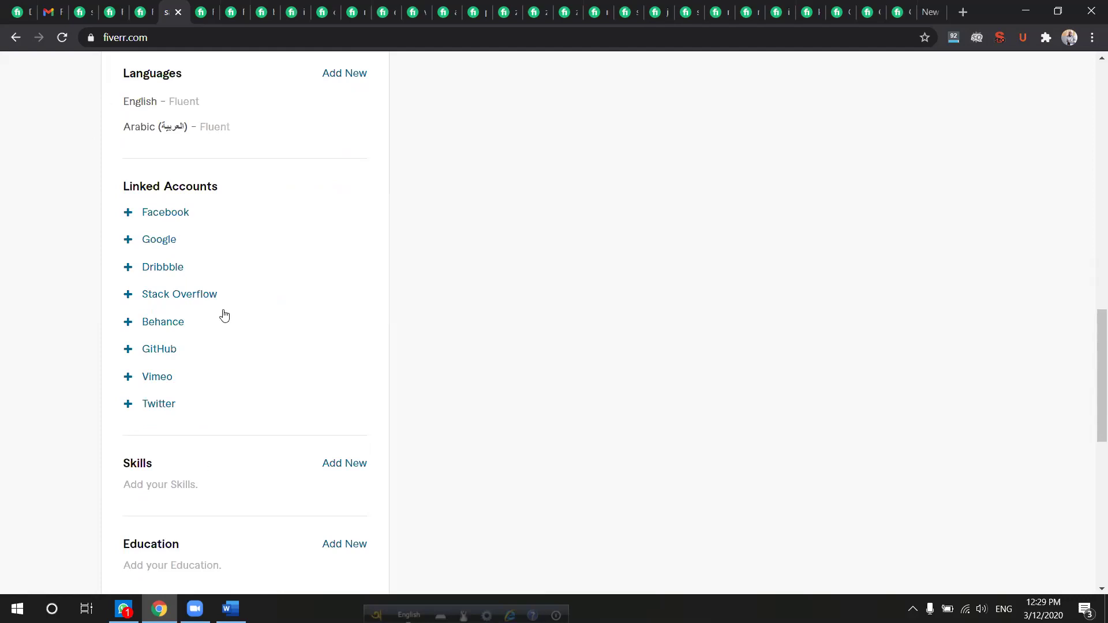
Search 'SEO' and add Seo as a skill at Expert experience level.
{"action": "left_click", "coordinate": [347, 465]}
{"action": "scroll", "coordinate": [380, 472], "scroll_direction": "down", "scroll_amount": 3}
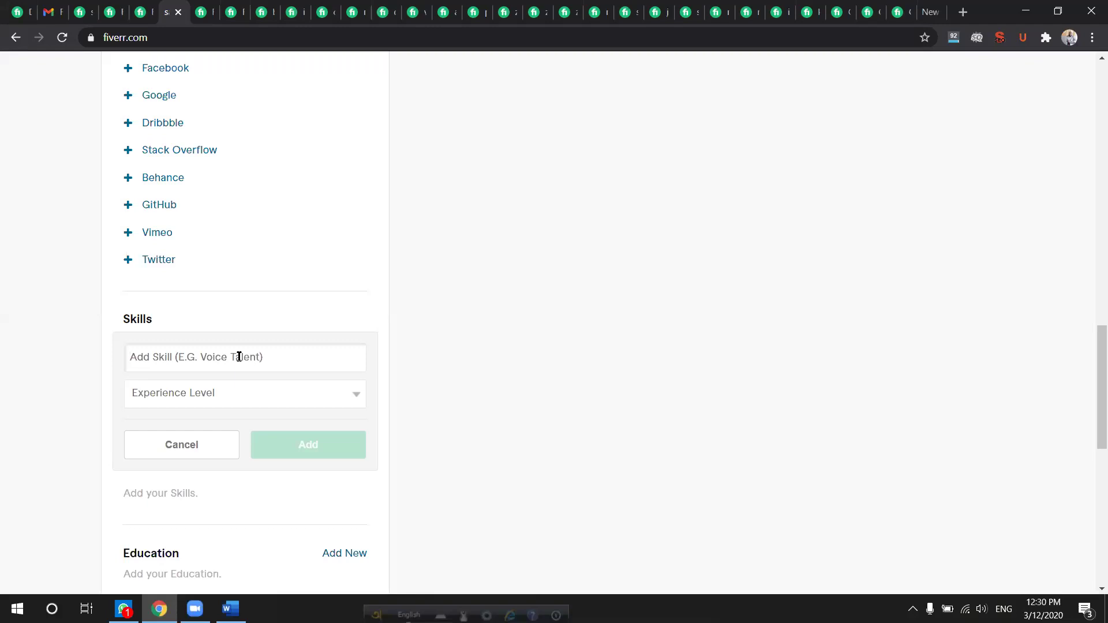
{"action": "type", "text": "SEO"}
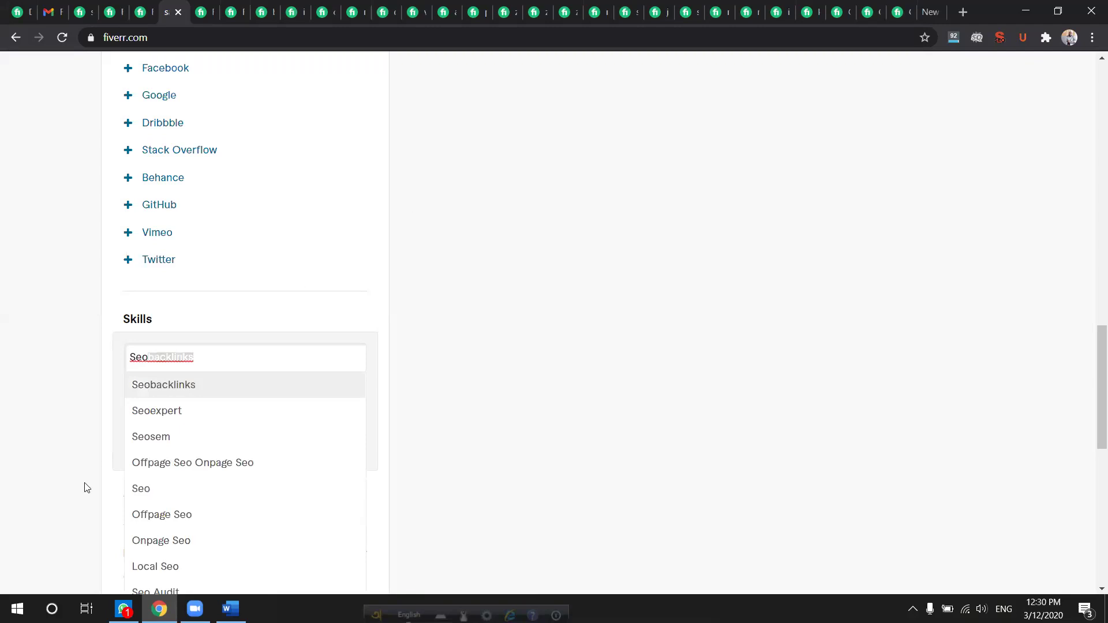
{"action": "left_click", "coordinate": [161, 495]}
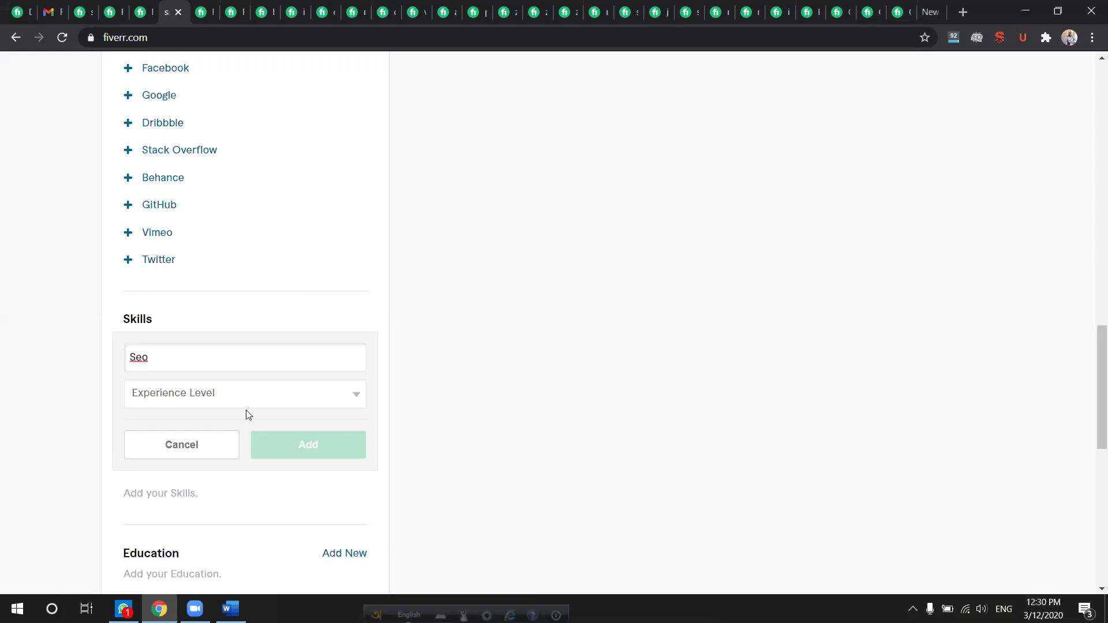
{"action": "left_click", "coordinate": [358, 396]}
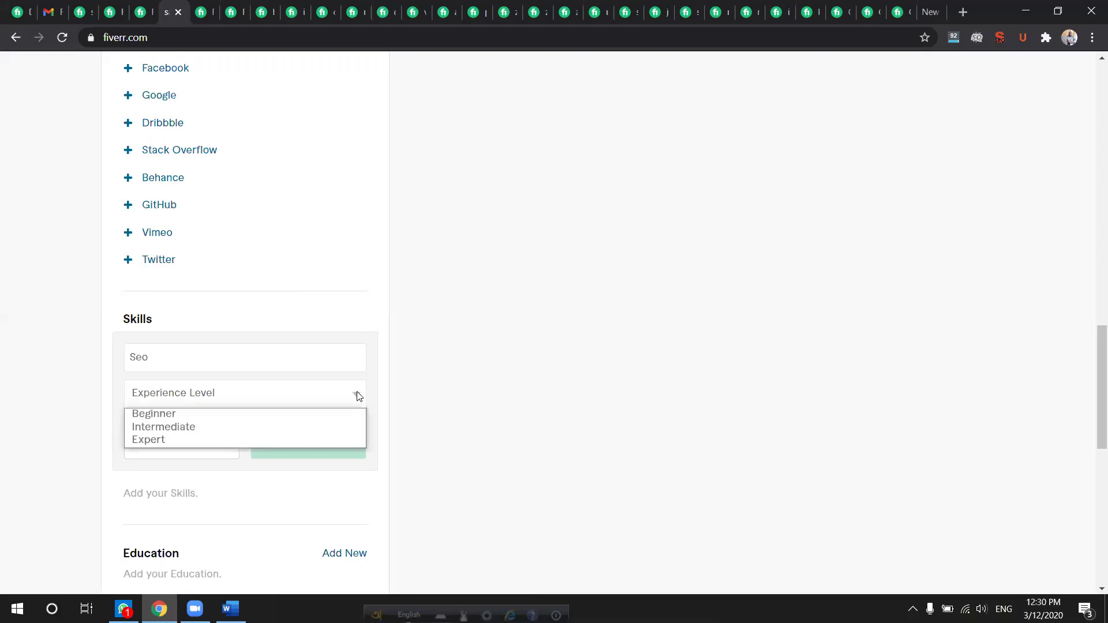
{"action": "left_click", "coordinate": [148, 441]}
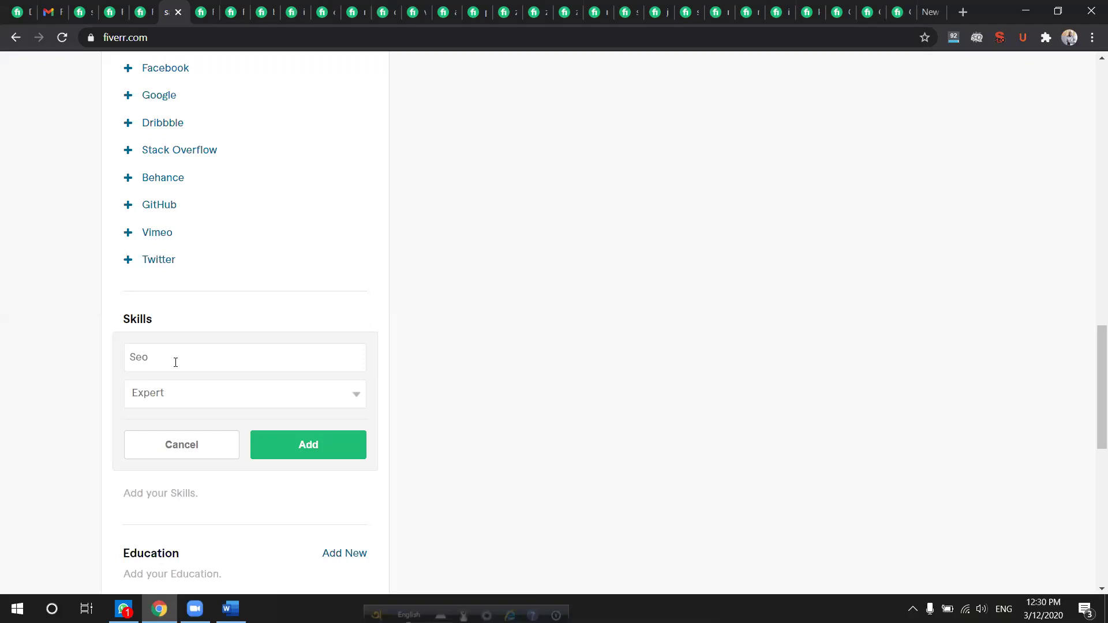
{"action": "left_click", "coordinate": [307, 448]}
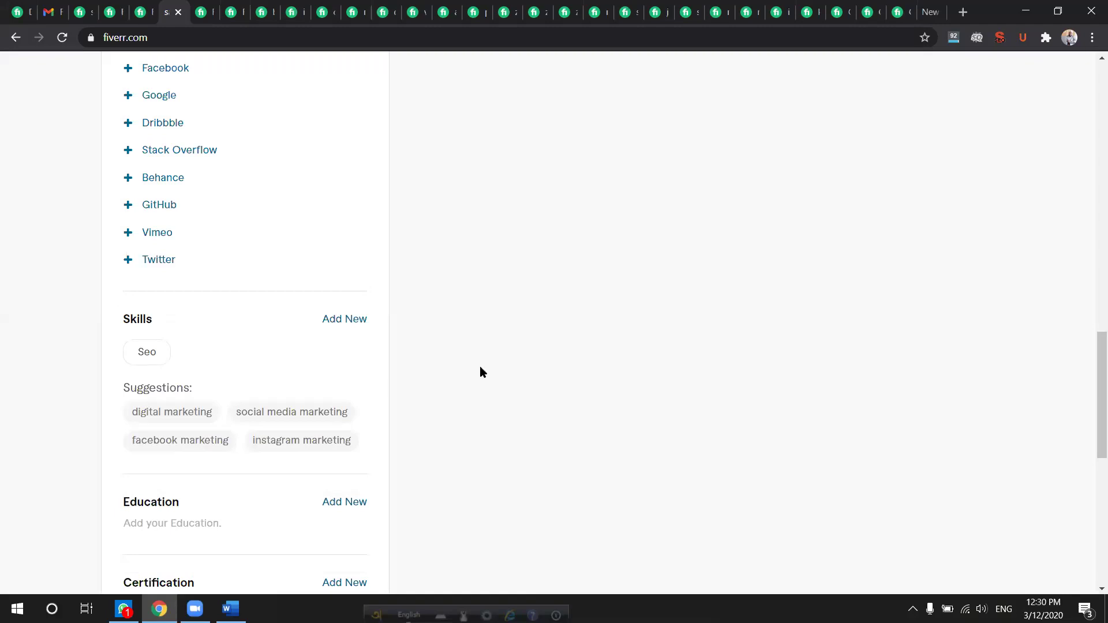
{"action": "scroll", "coordinate": [506, 406], "scroll_direction": "down", "scroll_amount": 1}
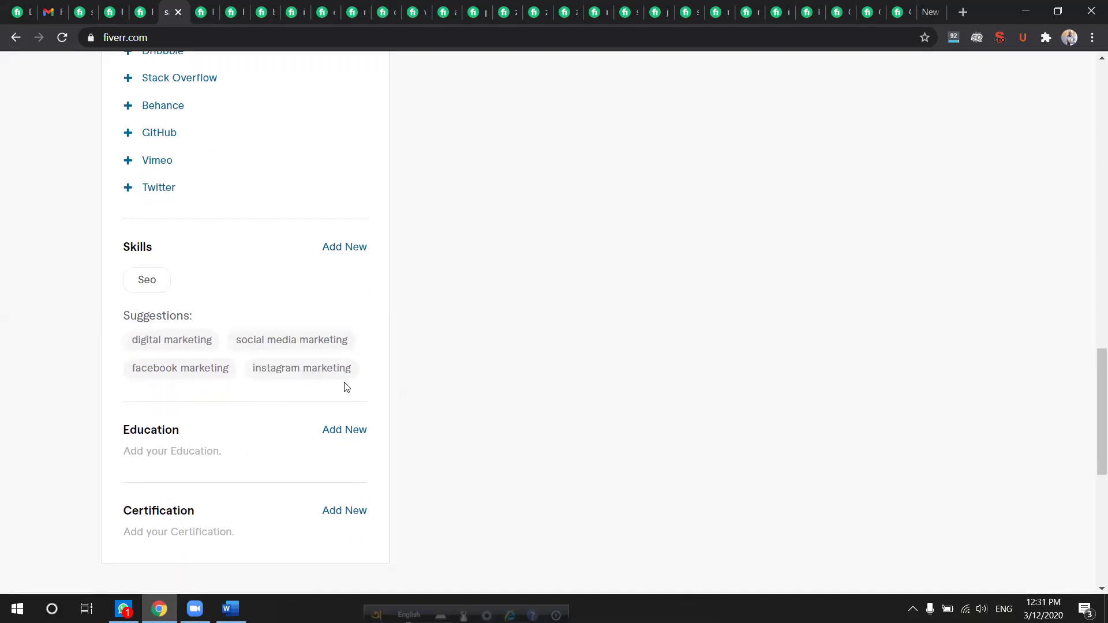
Add the suggested Social Media Marketing skill at Expert level.
{"action": "left_click", "coordinate": [308, 346]}
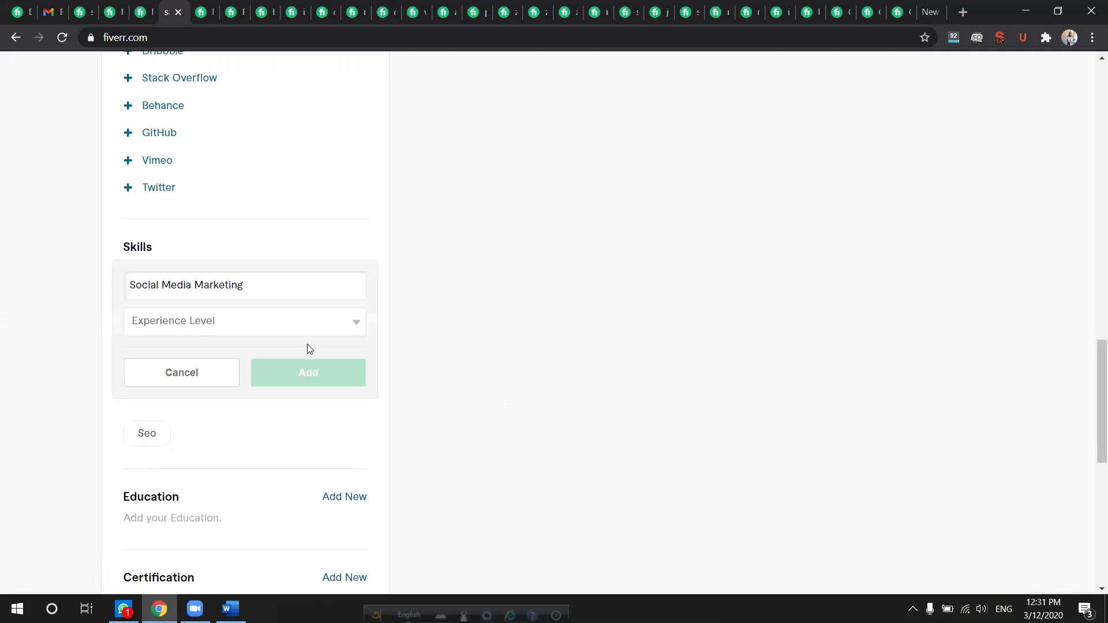
{"action": "left_click", "coordinate": [363, 327]}
{"action": "left_click", "coordinate": [151, 366]}
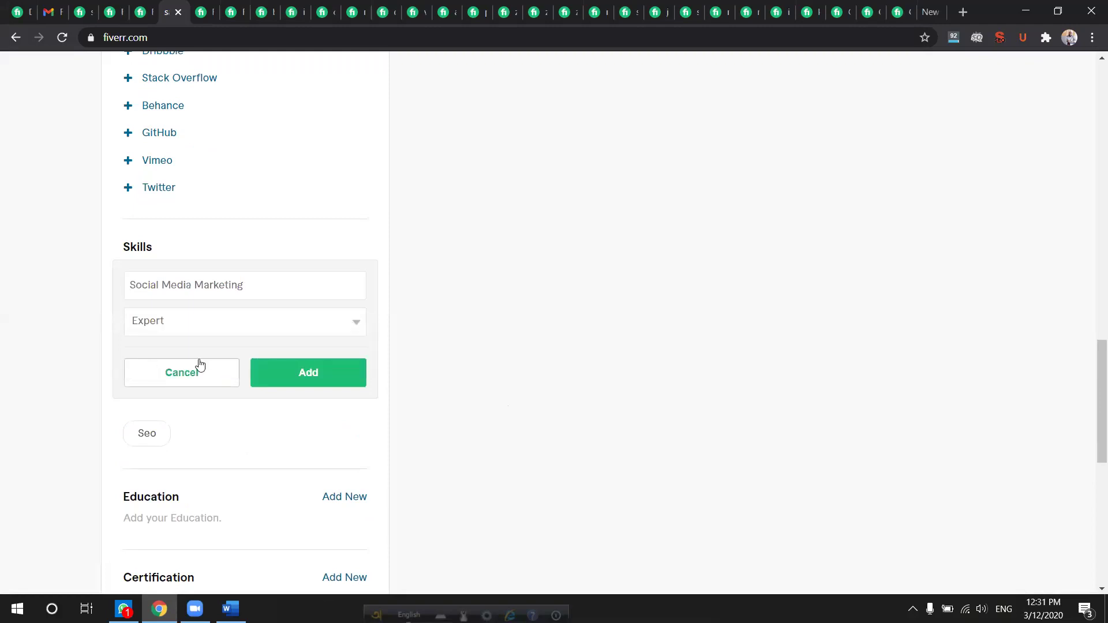
{"action": "left_click", "coordinate": [312, 375]}
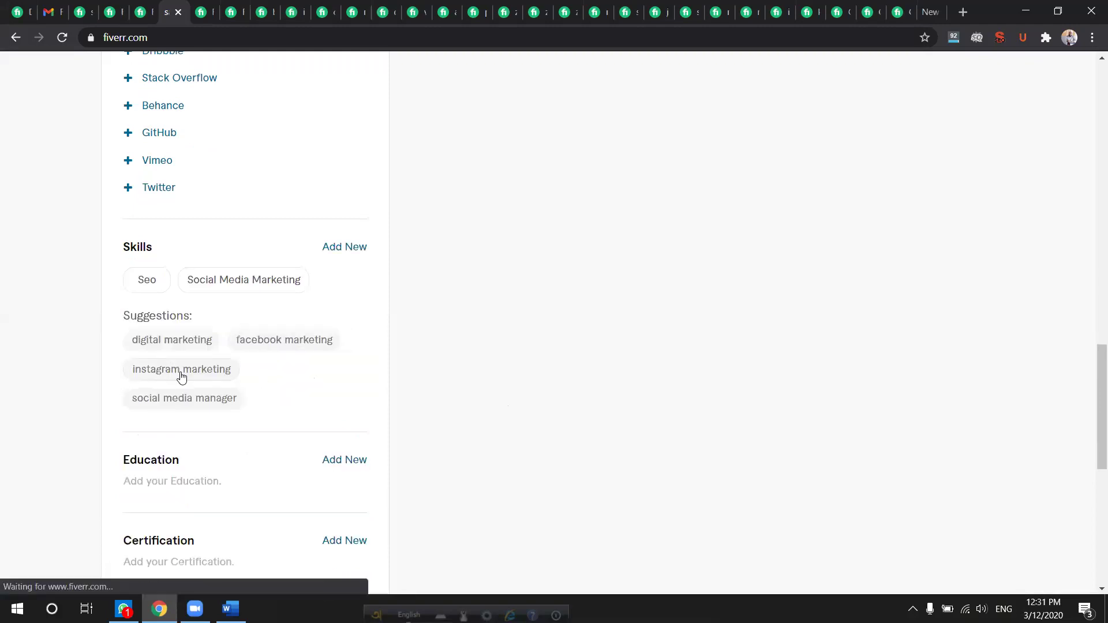
Add the suggested Instagram Marketing skill at Expert level.
{"action": "left_click", "coordinate": [182, 369]}
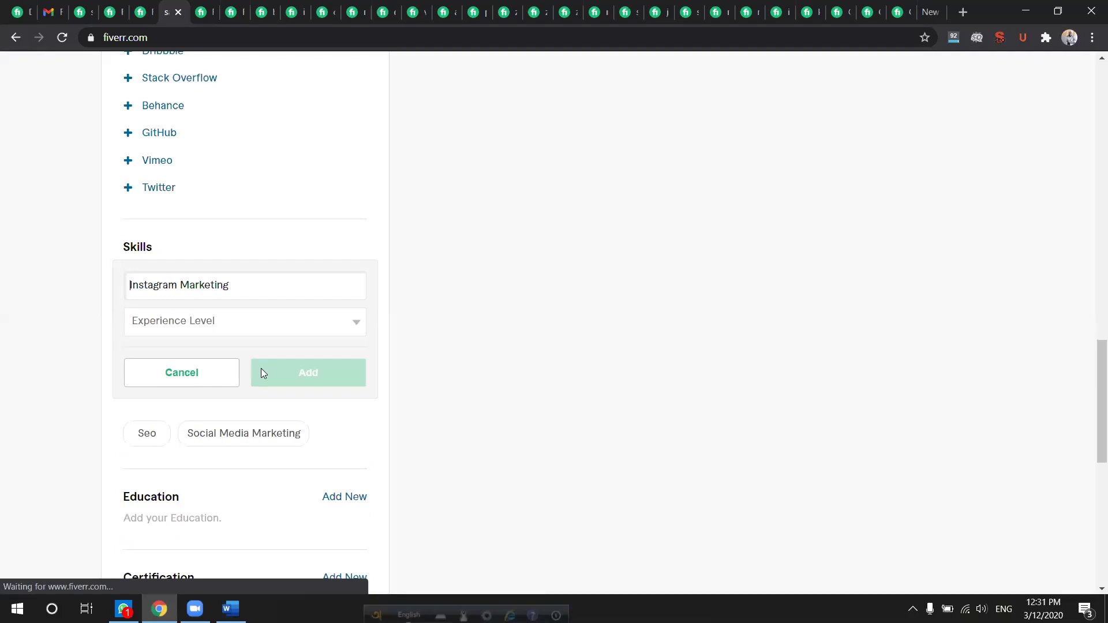
{"action": "left_click", "coordinate": [257, 322]}
{"action": "left_click", "coordinate": [248, 368]}
{"action": "left_click", "coordinate": [330, 378]}
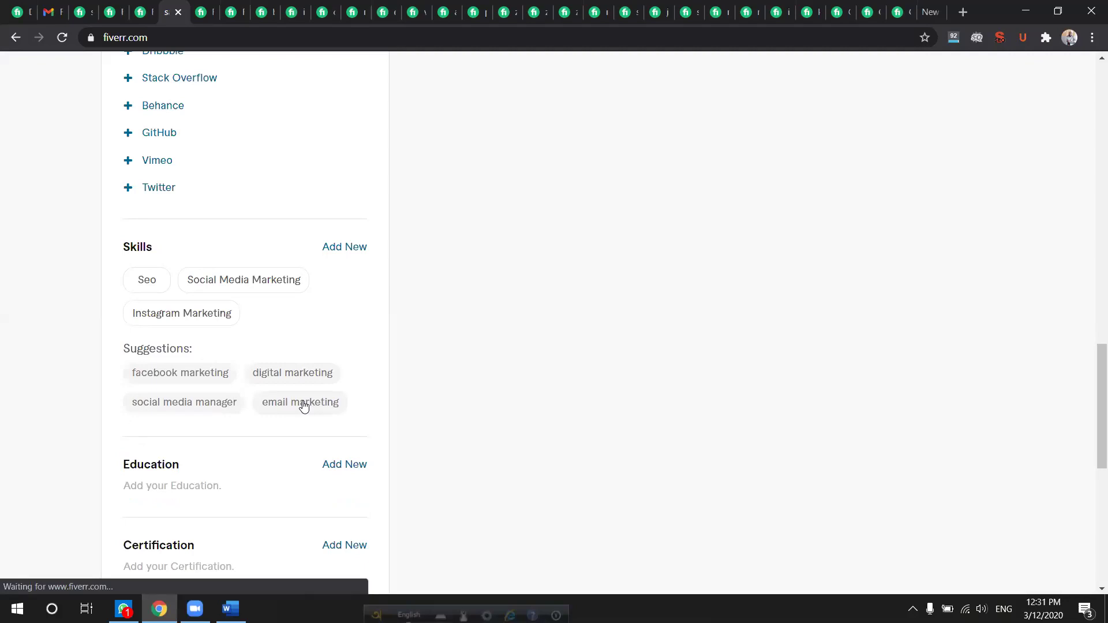
Add the suggested Email Marketing skill at Expert level.
{"action": "left_click", "coordinate": [305, 406]}
{"action": "left_click", "coordinate": [354, 324]}
{"action": "left_click", "coordinate": [213, 373]}
{"action": "left_click", "coordinate": [312, 379]}
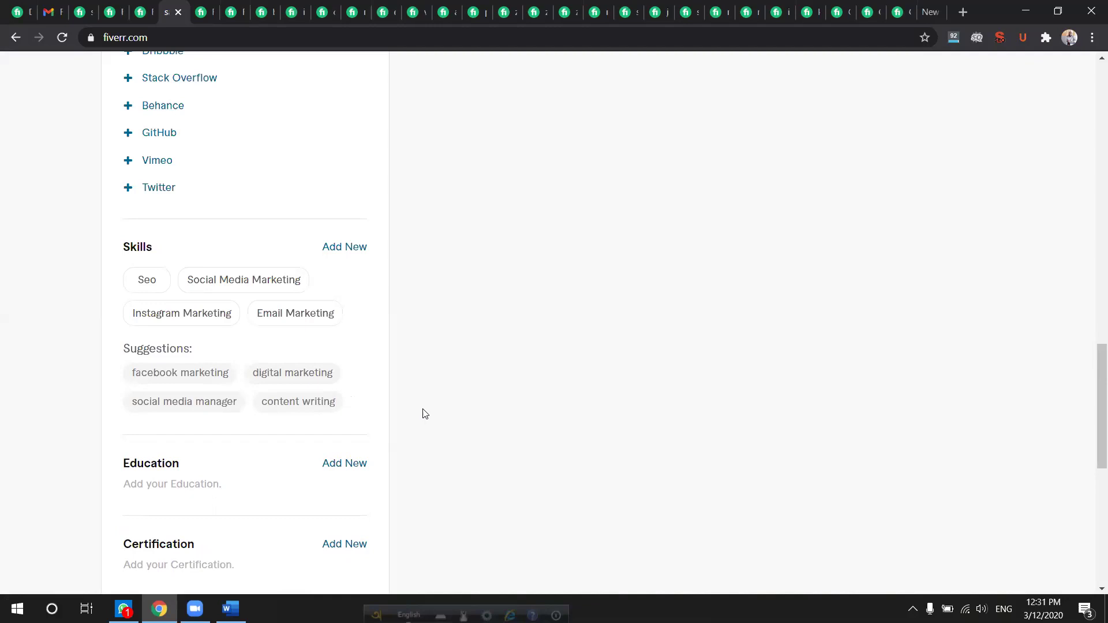
{"action": "scroll", "coordinate": [425, 414], "scroll_direction": "down", "scroll_amount": 2}
{"action": "scroll", "coordinate": [363, 416], "scroll_direction": "up", "scroll_amount": 2}
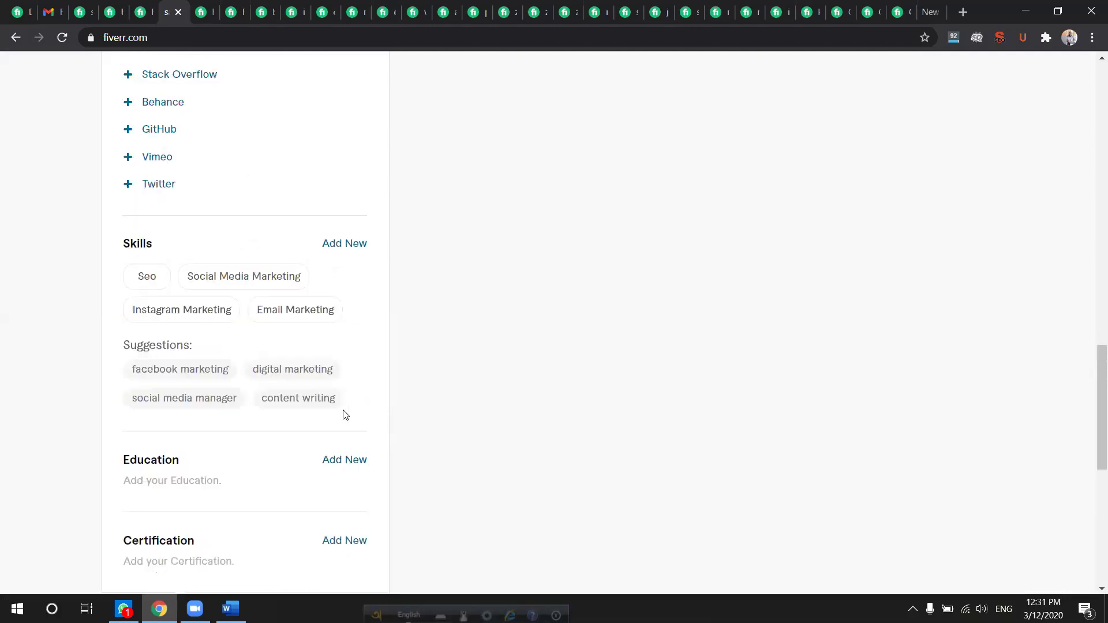
{"action": "scroll", "coordinate": [255, 325], "scroll_direction": "up", "scroll_amount": 1}
{"action": "scroll", "coordinate": [277, 354], "scroll_direction": "down", "scroll_amount": 2}
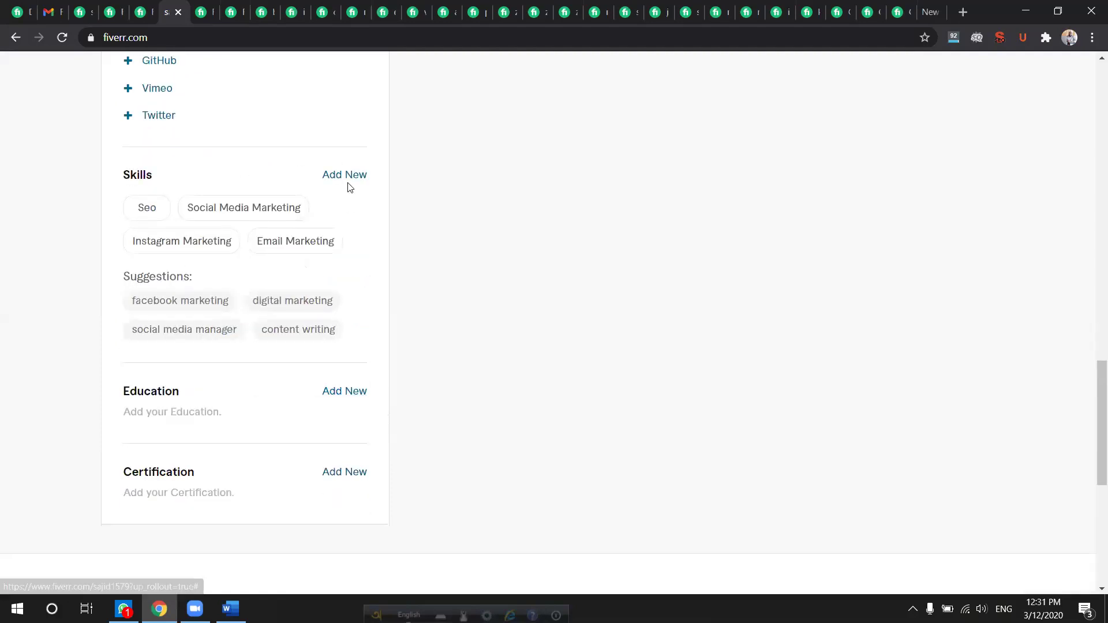
Type 'Backlink' into a new skill field, correcting the mistyped letters.
{"action": "left_click", "coordinate": [343, 177]}
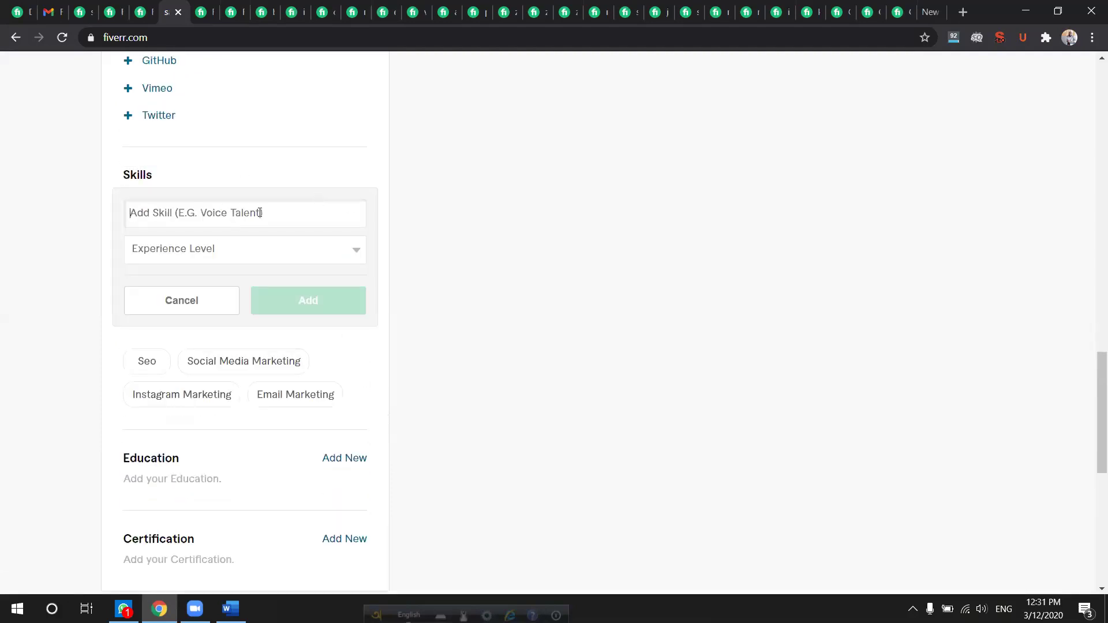
{"action": "type", "text": "Of"}
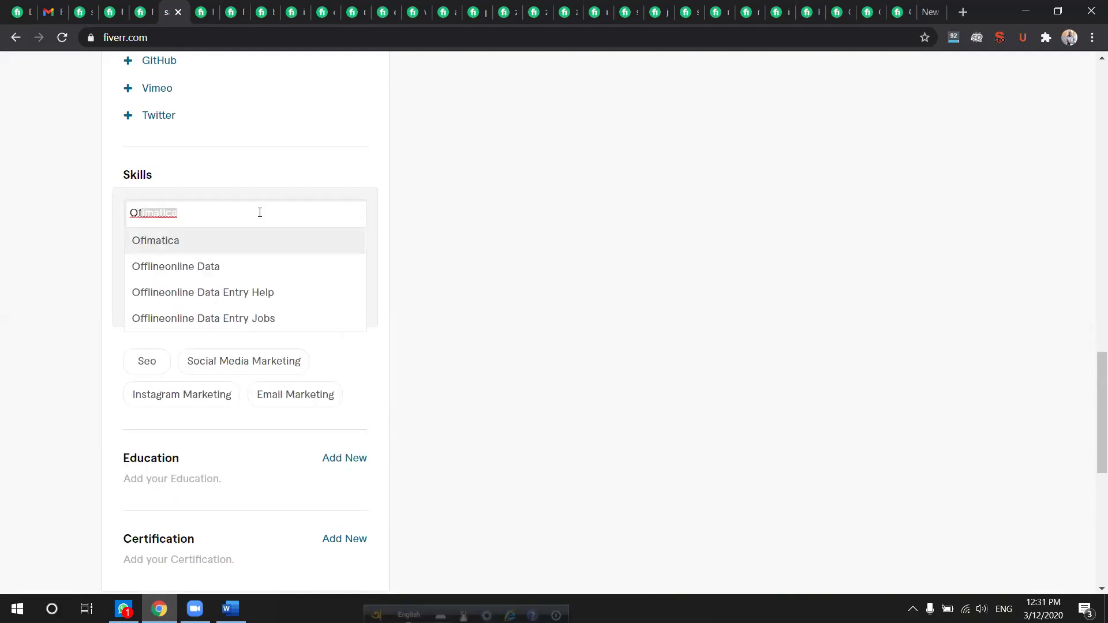
{"action": "key", "text": "BackSpace"}
{"action": "key", "text": "BackSpace"}
{"action": "key", "text": "BackSpace"}
{"action": "type", "text": "B"}
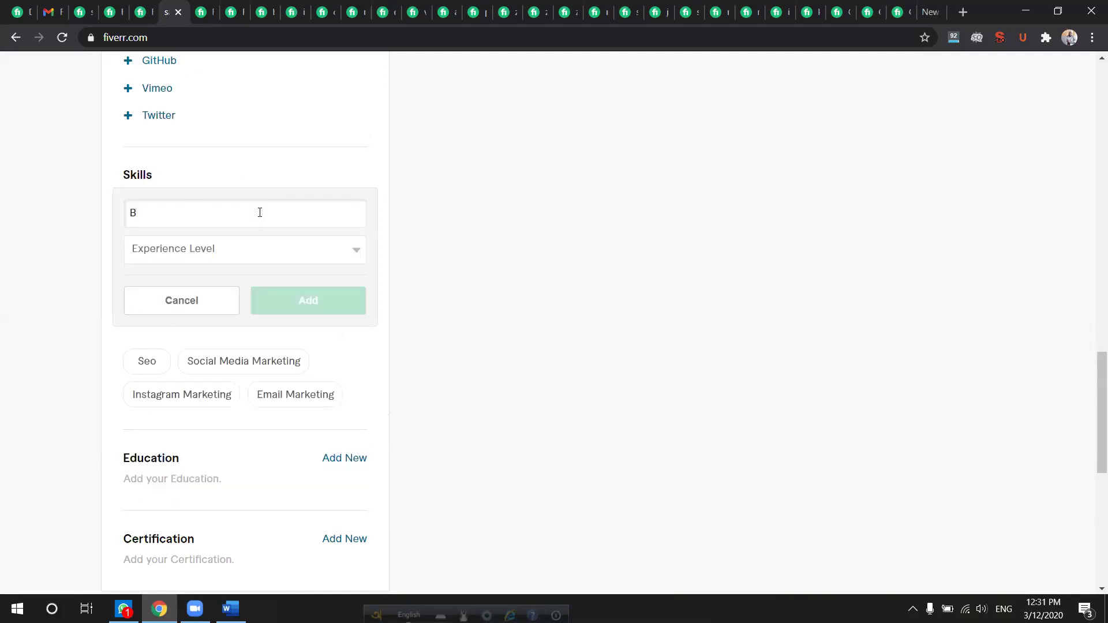
{"action": "type", "text": "a"}
{"action": "key", "text": "BackSpace"}
{"action": "key", "text": "BackSpace"}
{"action": "type", "text": "ac"}
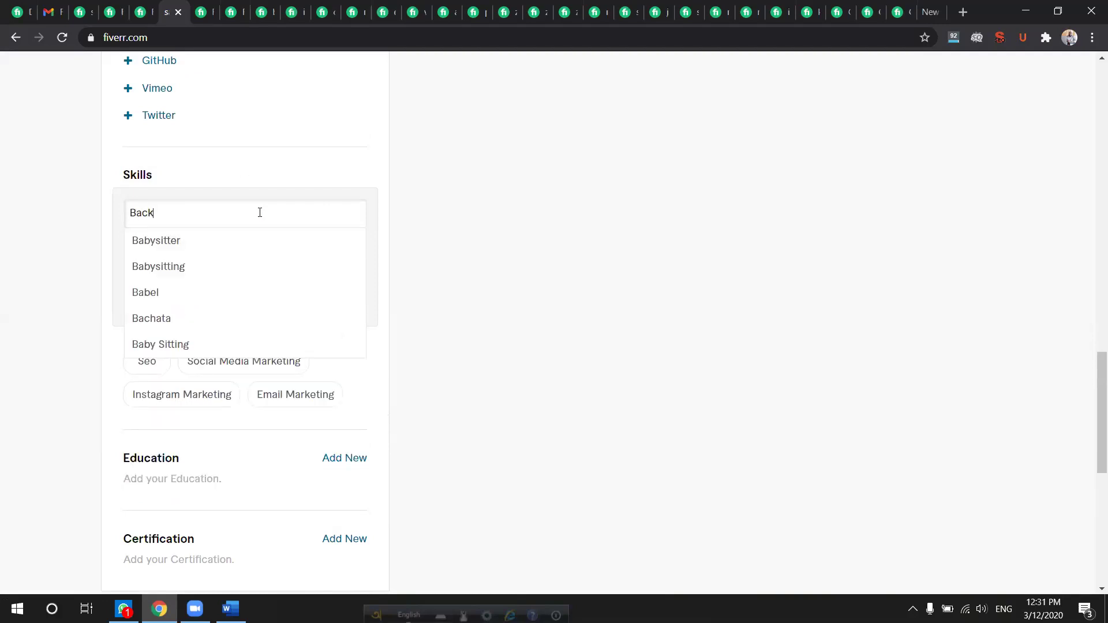
{"action": "type", "text": "kl"}
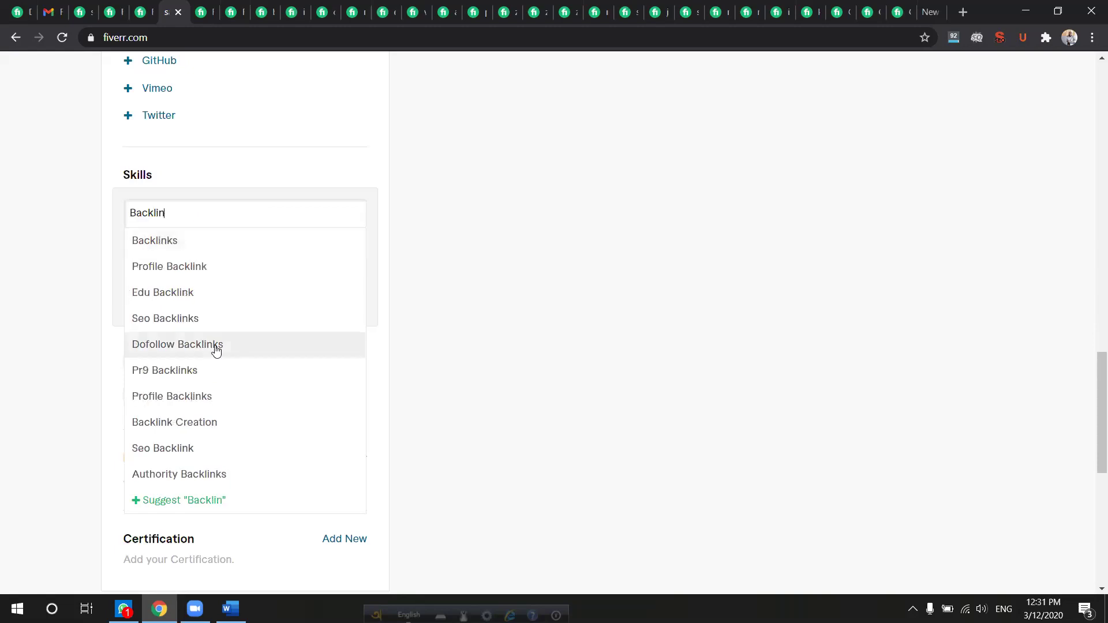
{"action": "type", "text": "in"}
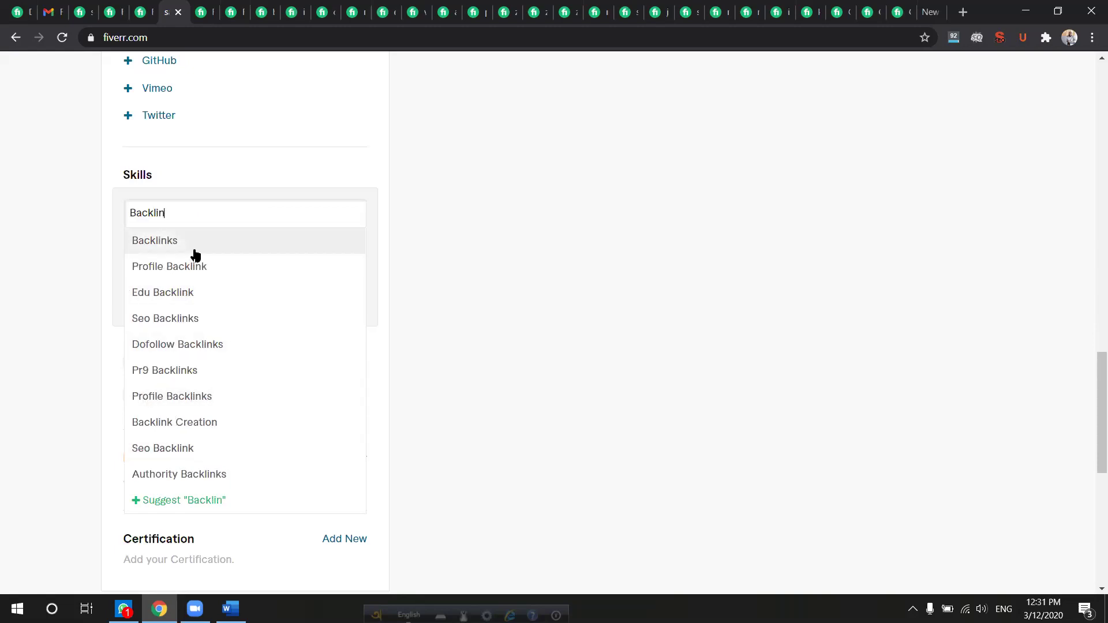
{"action": "type", "text": "k"}
{"action": "type", "text": "Do"}
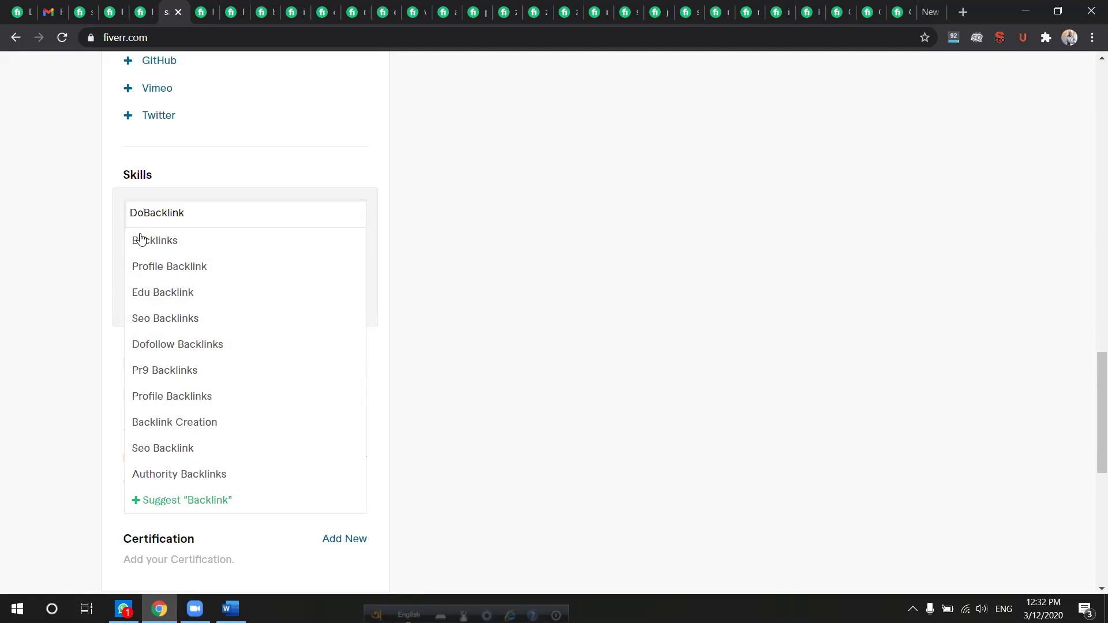
{"action": "type", "text": "f"}
{"action": "key", "text": "BackSpace"}
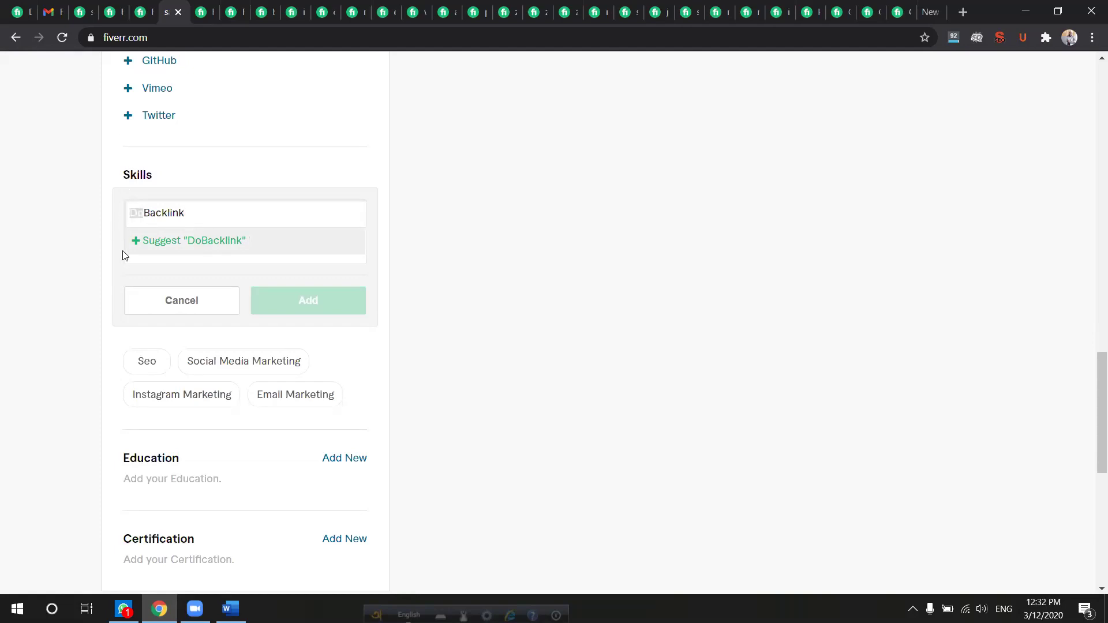
{"action": "key", "text": "BackSpace"}
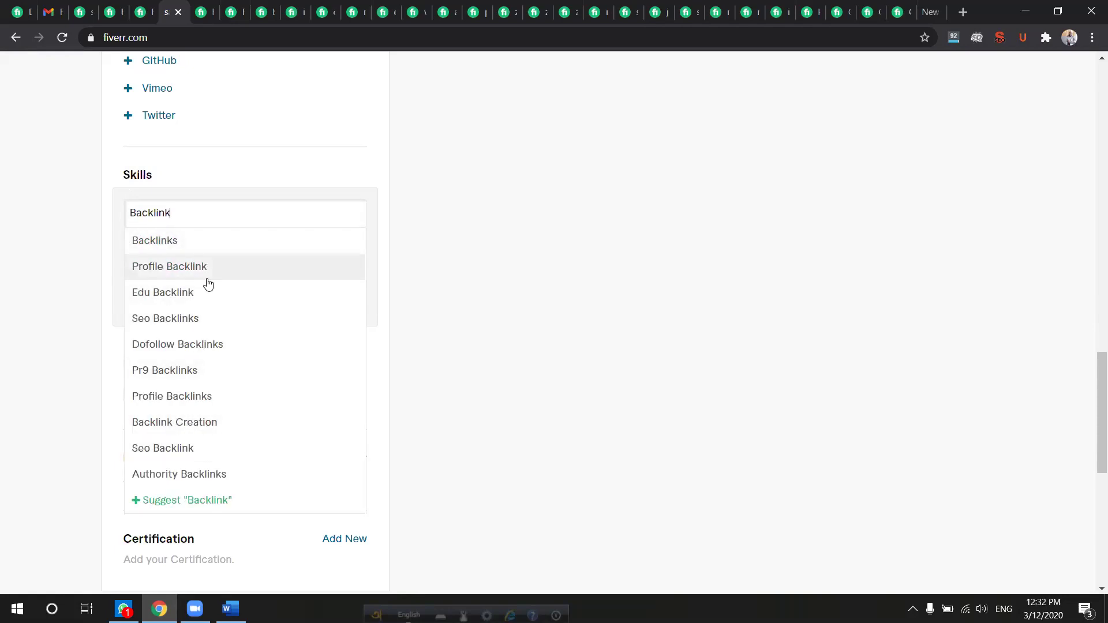
Pick Dofollow Backlinks from the suggestions and save it at Expert level.
{"action": "scroll", "coordinate": [208, 283], "scroll_direction": "down", "scroll_amount": 1}
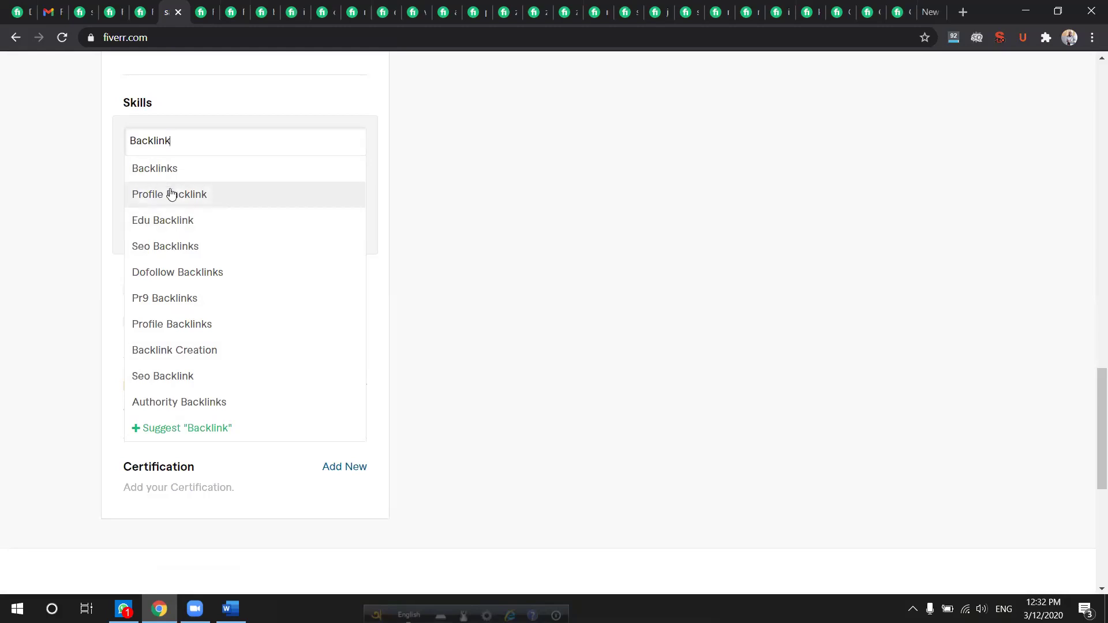
{"action": "left_click", "coordinate": [175, 272]}
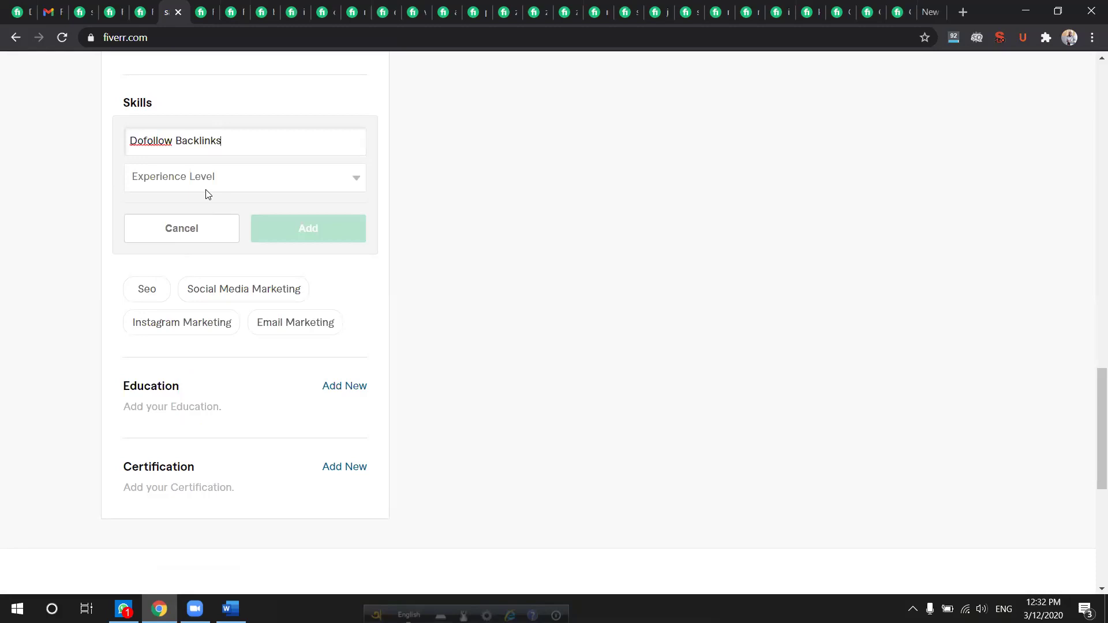
{"action": "scroll", "coordinate": [459, 252], "scroll_direction": "up", "scroll_amount": 1}
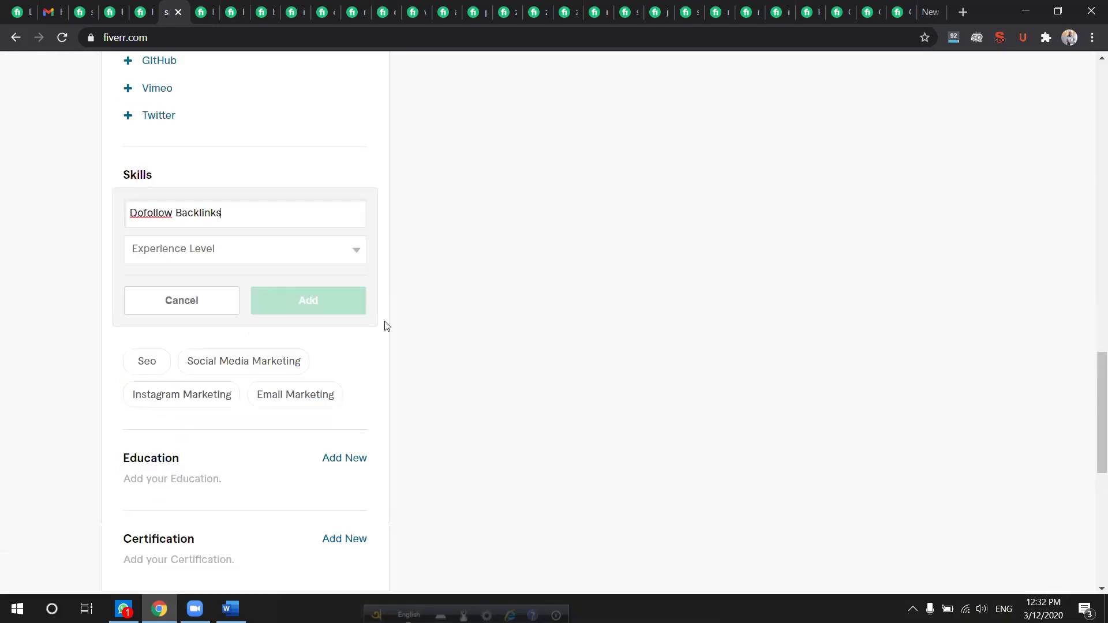
{"action": "left_click", "coordinate": [356, 251]}
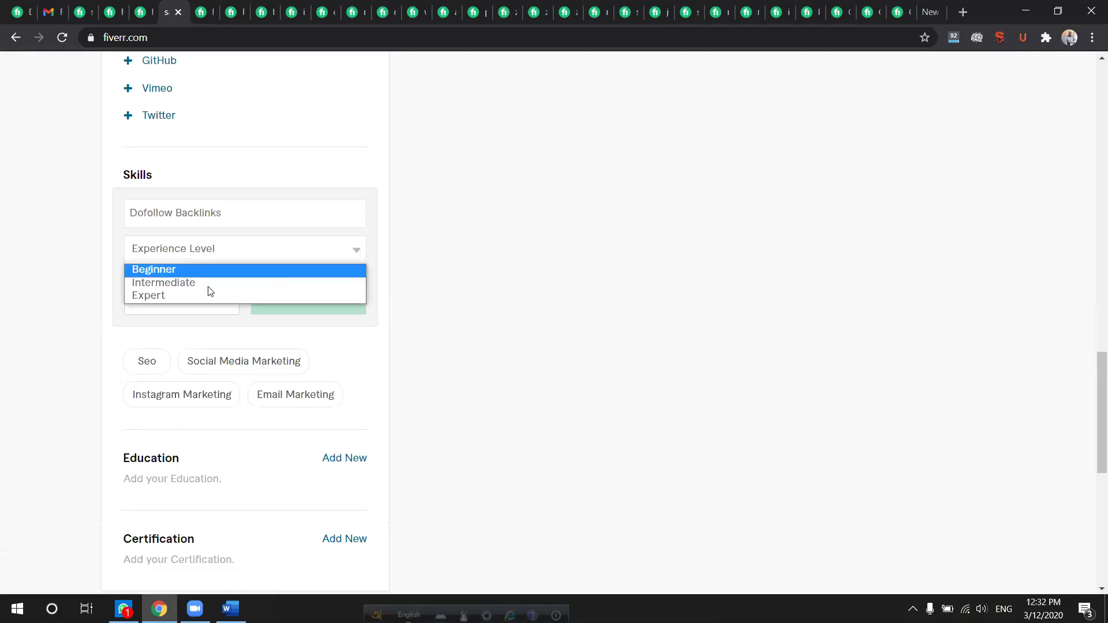
{"action": "left_click", "coordinate": [189, 296]}
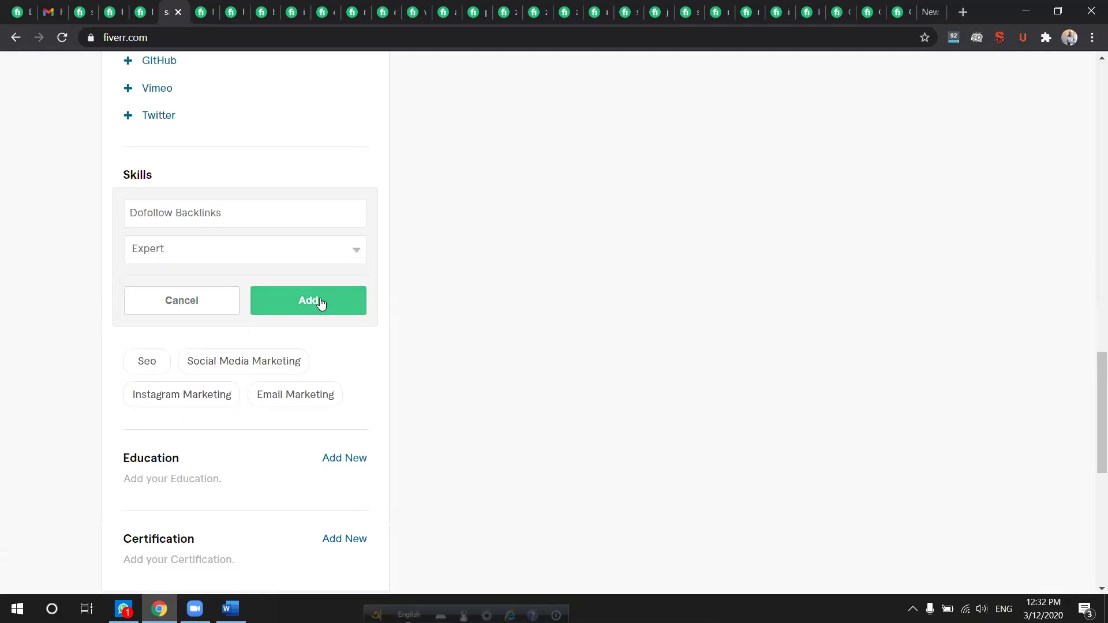
{"action": "left_click", "coordinate": [320, 302]}
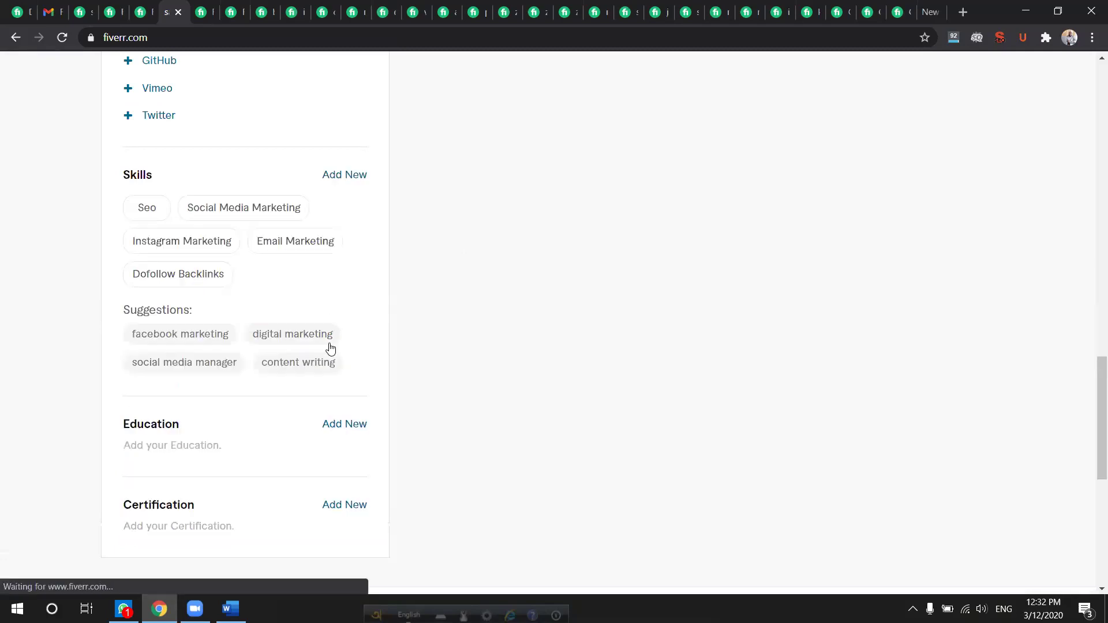
{"action": "scroll", "coordinate": [332, 347], "scroll_direction": "up", "scroll_amount": 3}
{"action": "scroll", "coordinate": [343, 347], "scroll_direction": "down", "scroll_amount": 2}
Search 'On Pag' and add On Page Optimization as an Expert skill.
{"action": "left_click", "coordinate": [348, 251]}
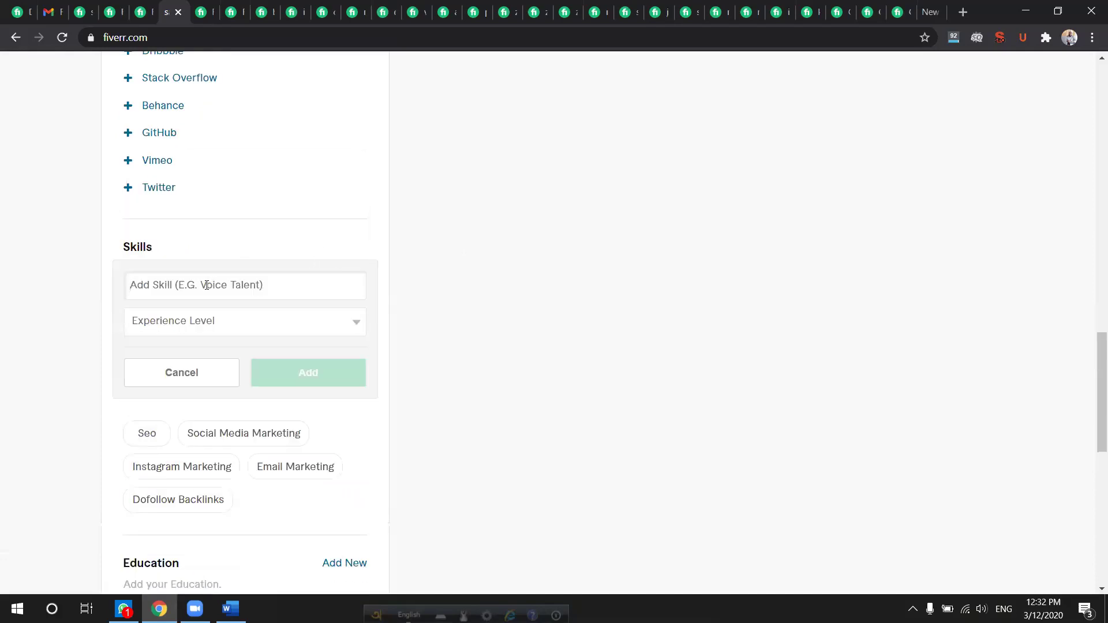
{"action": "type", "text": "On"}
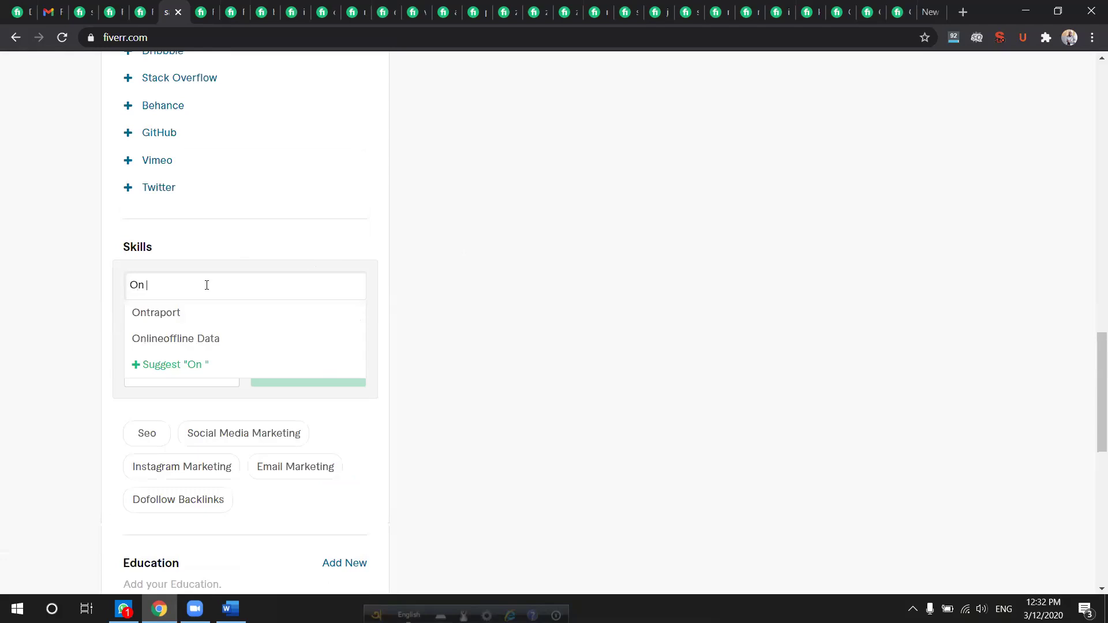
{"action": "type", "text": " Page"}
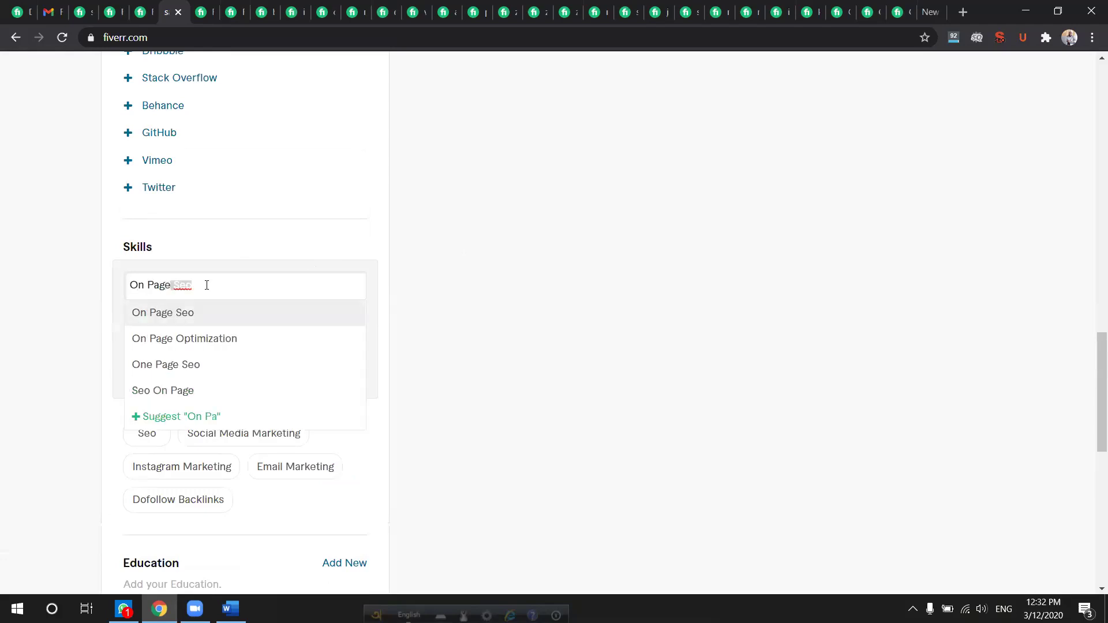
{"action": "left_click", "coordinate": [171, 370]}
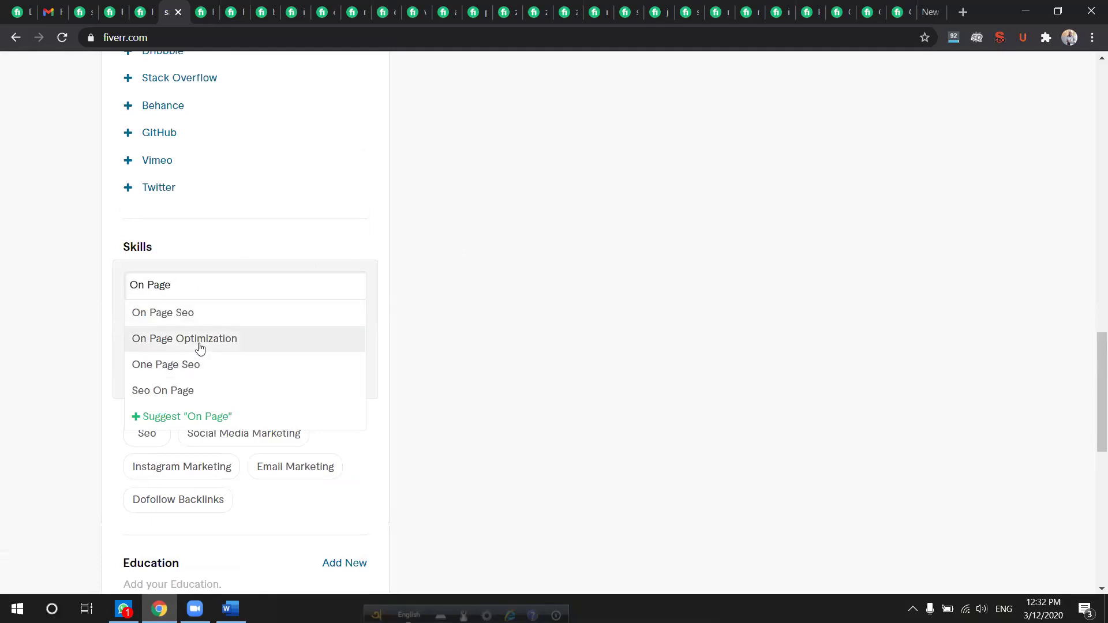
{"action": "left_click", "coordinate": [198, 342]}
{"action": "left_click", "coordinate": [349, 326]}
{"action": "left_click", "coordinate": [186, 369]}
{"action": "left_click", "coordinate": [332, 375]}
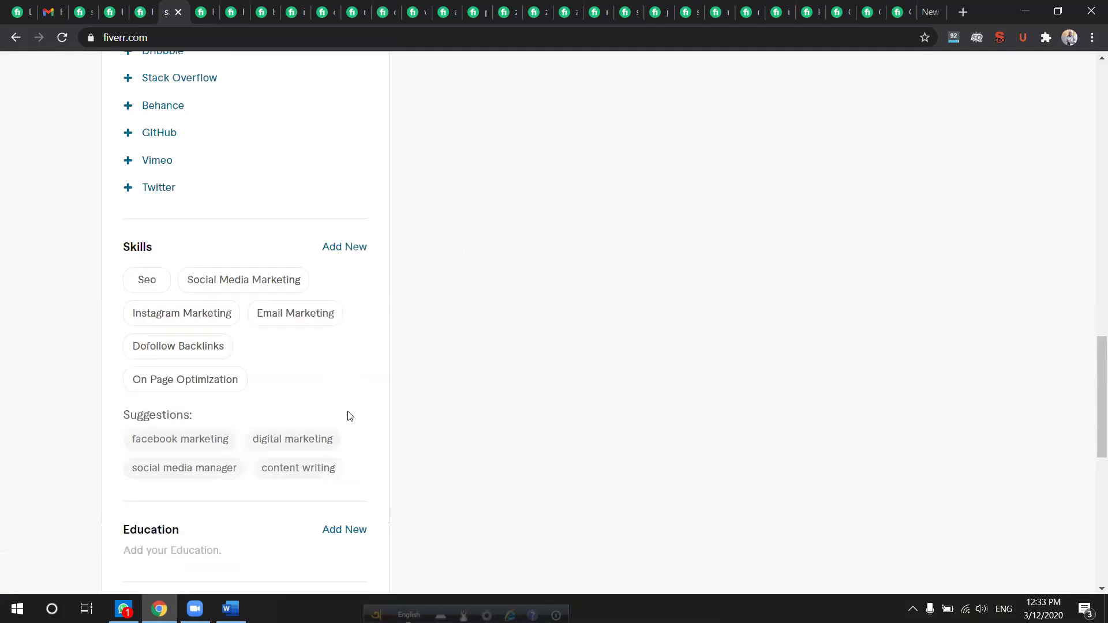
Search 'Local' and add Local Seo as an Expert skill.
{"action": "left_click", "coordinate": [345, 247]}
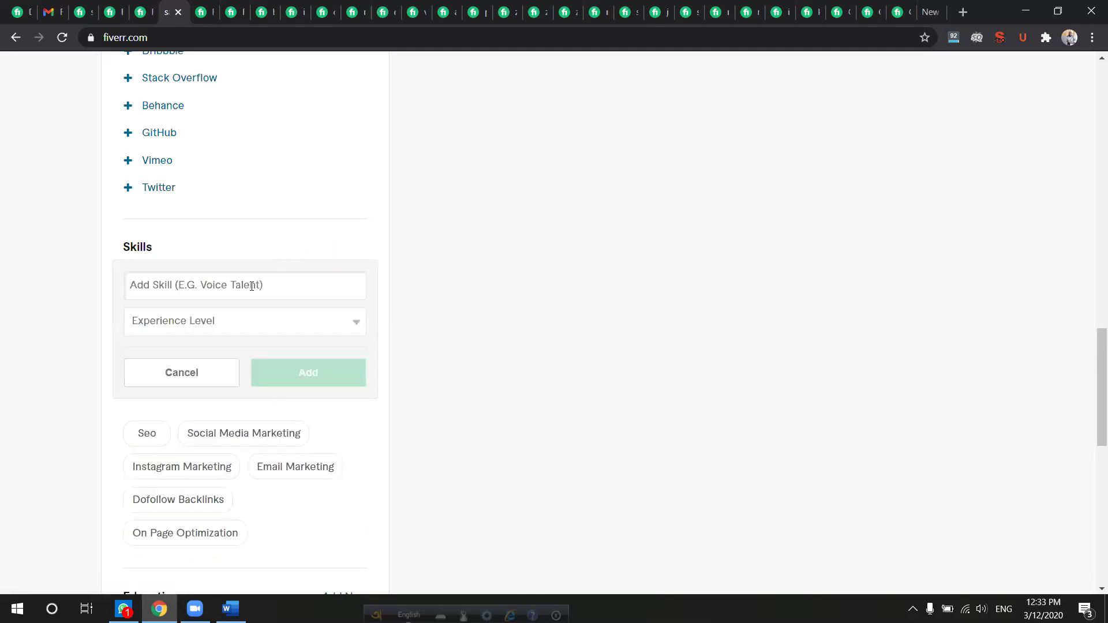
{"action": "type", "text": "Local"}
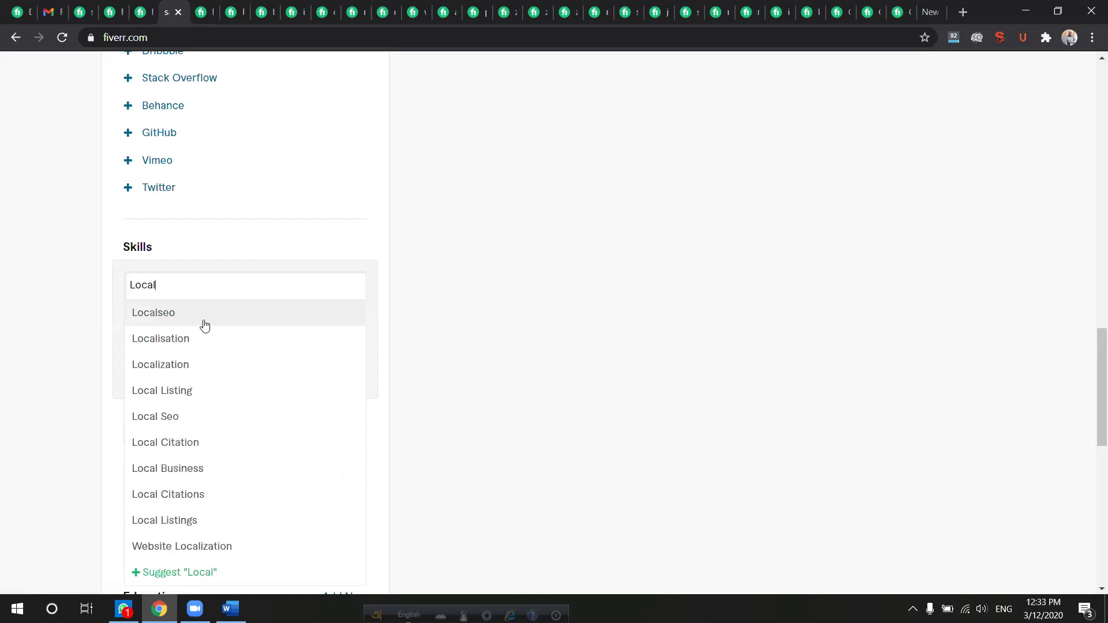
{"action": "left_click", "coordinate": [157, 315]}
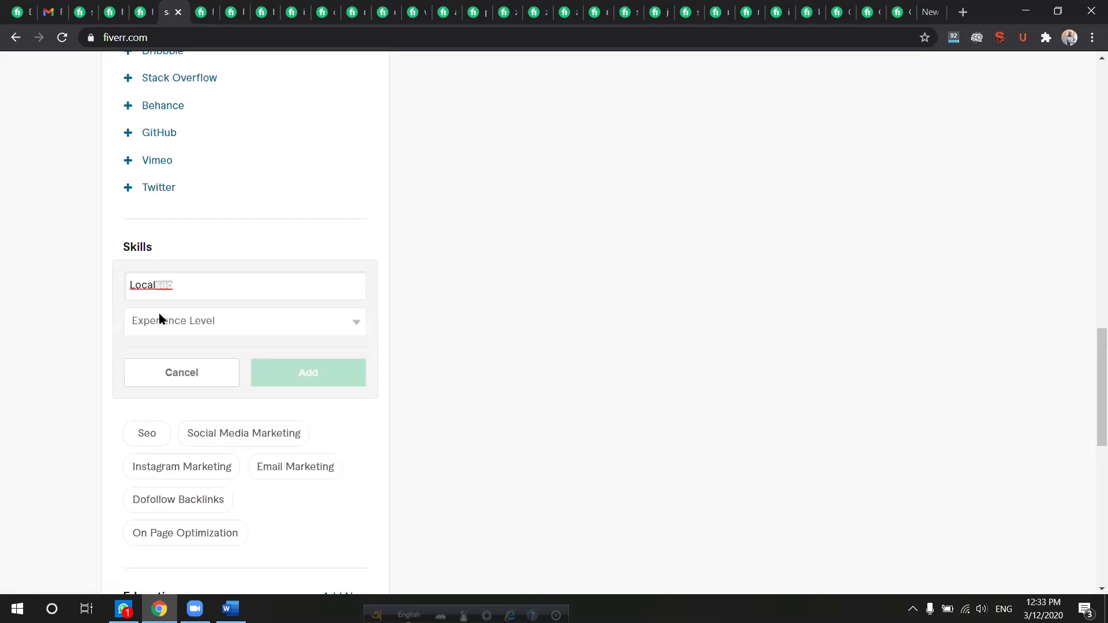
{"action": "left_click", "coordinate": [189, 287]}
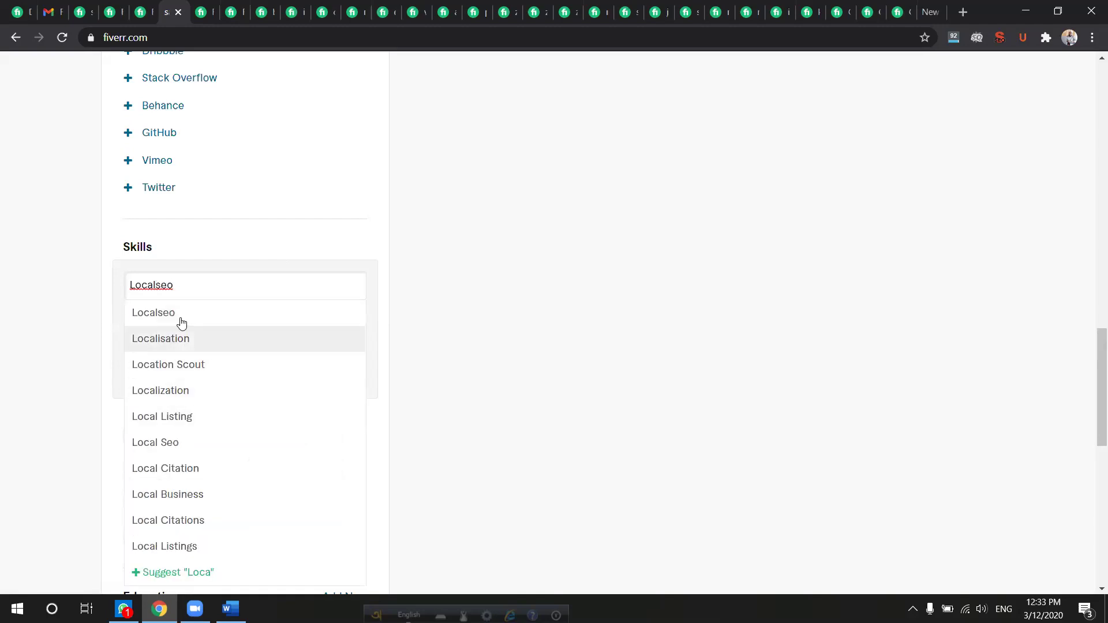
{"action": "left_click", "coordinate": [185, 442]}
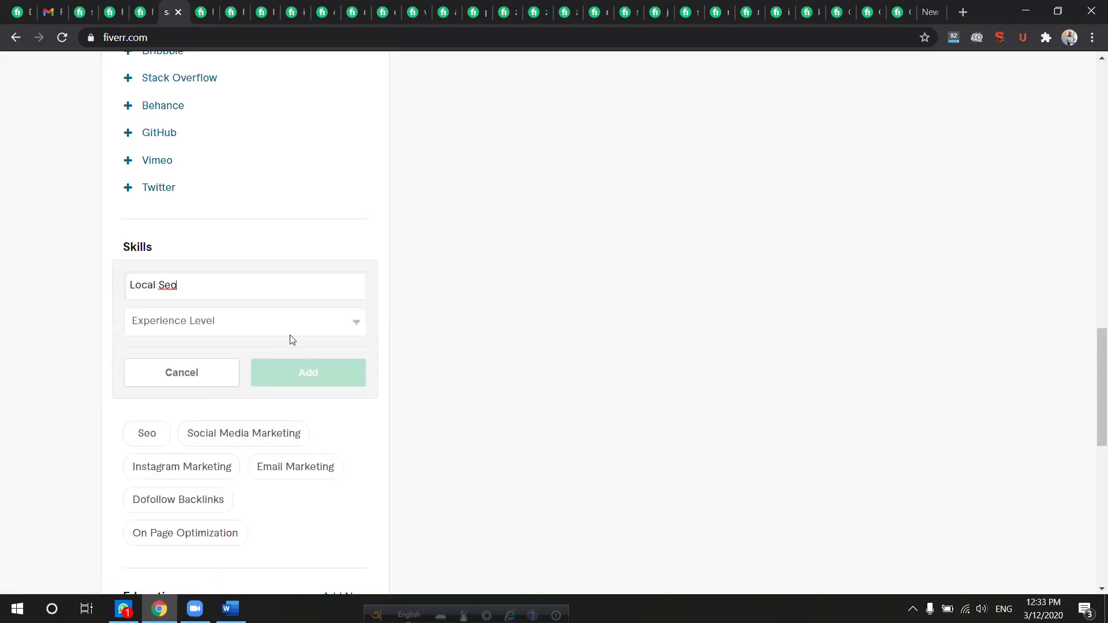
{"action": "left_click", "coordinate": [354, 325]}
{"action": "left_click", "coordinate": [211, 369]}
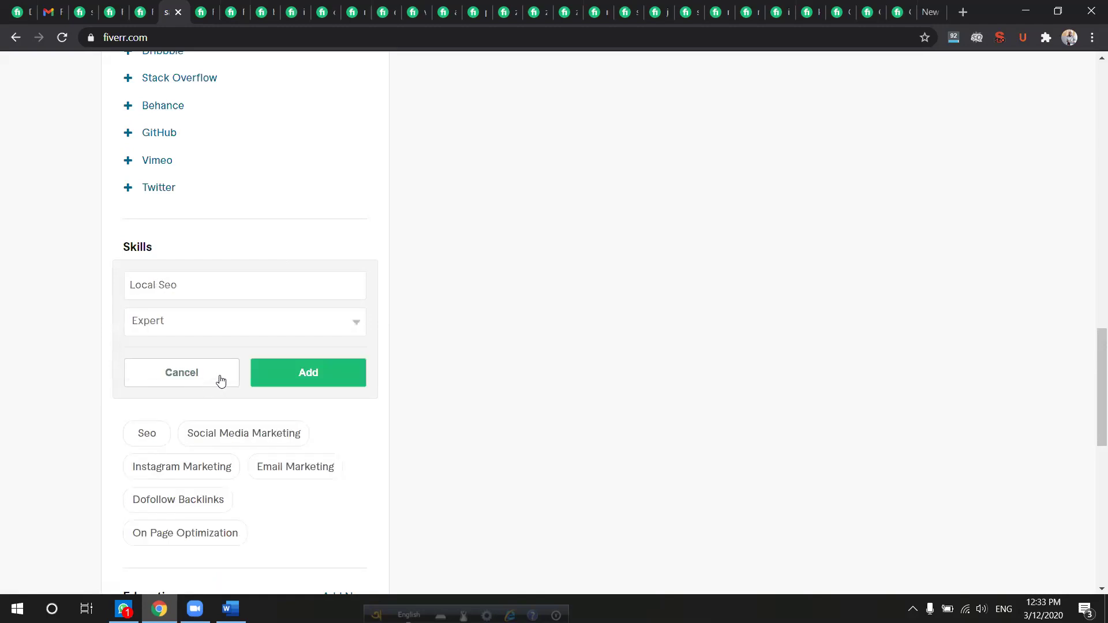
{"action": "left_click", "coordinate": [301, 375]}
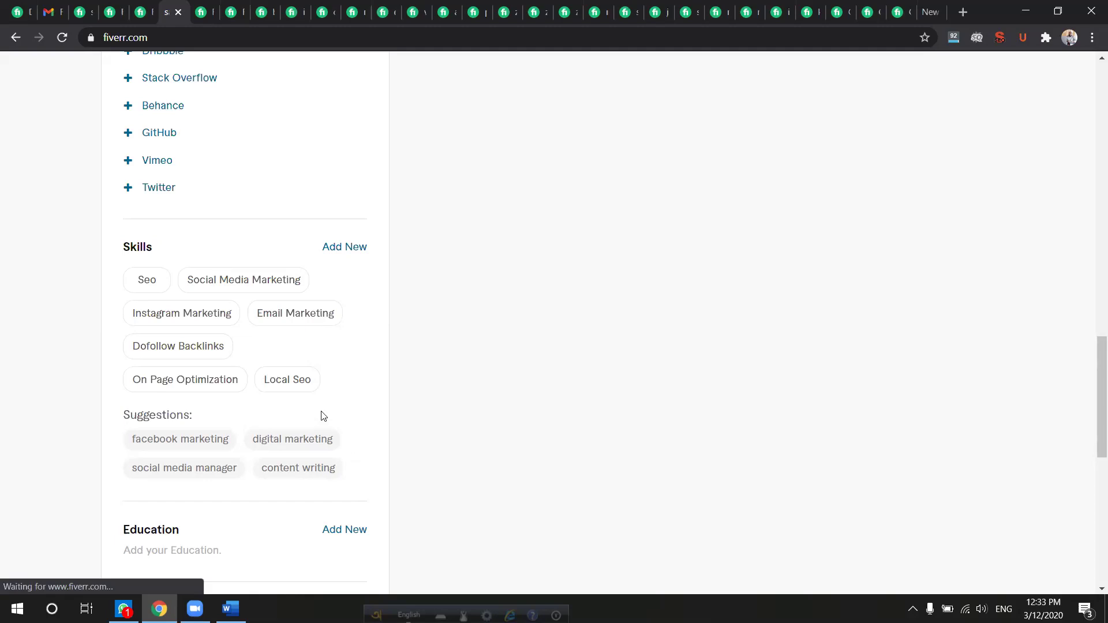
Search 'Keyw' and add Keyword Research as an Expert skill.
{"action": "left_click", "coordinate": [342, 248]}
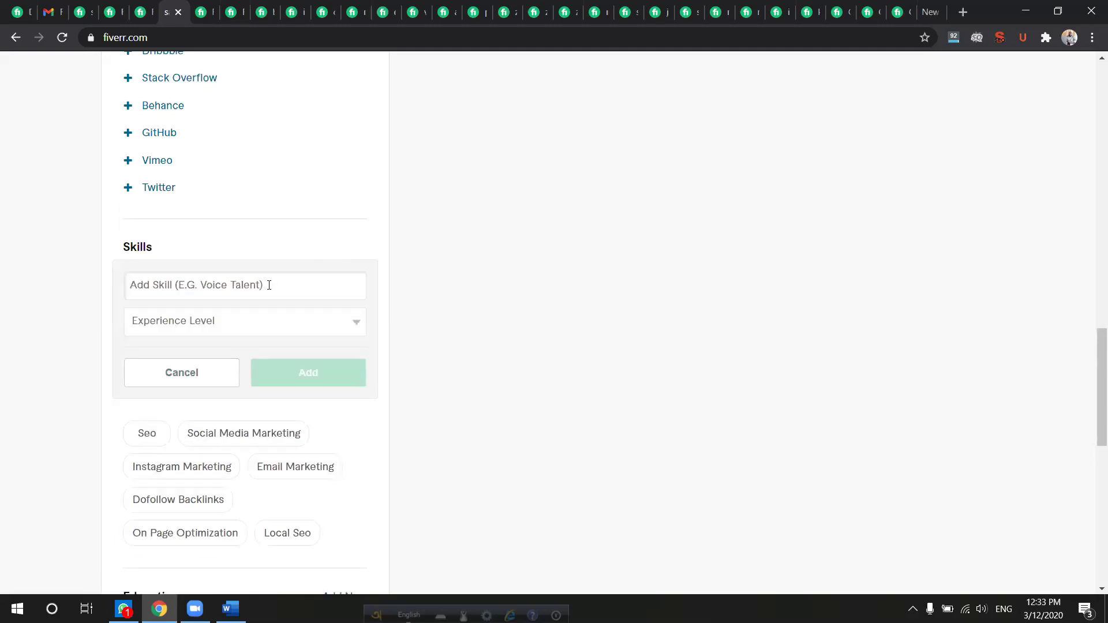
{"action": "type", "text": "Key"}
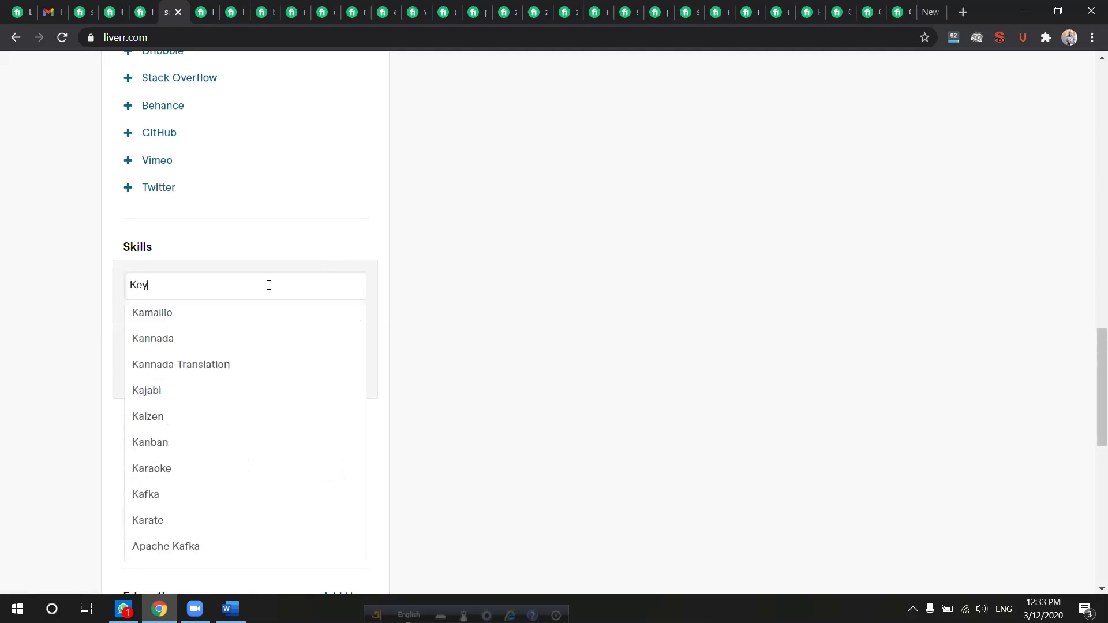
{"action": "type", "text": "word"}
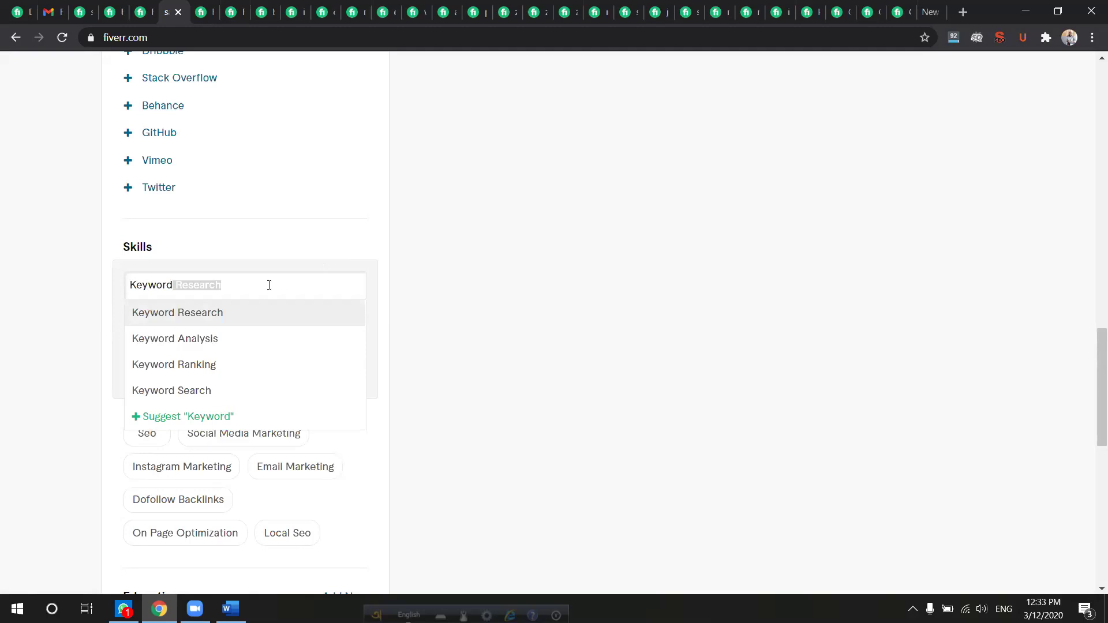
{"action": "left_click", "coordinate": [210, 319]}
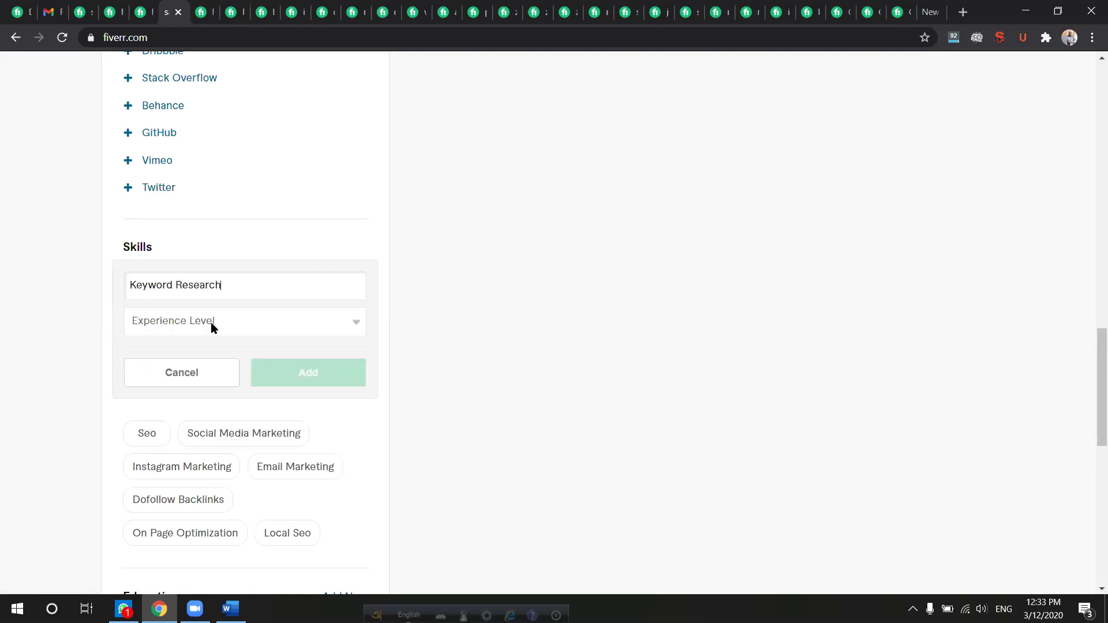
{"action": "left_click", "coordinate": [248, 322]}
{"action": "left_click", "coordinate": [231, 366]}
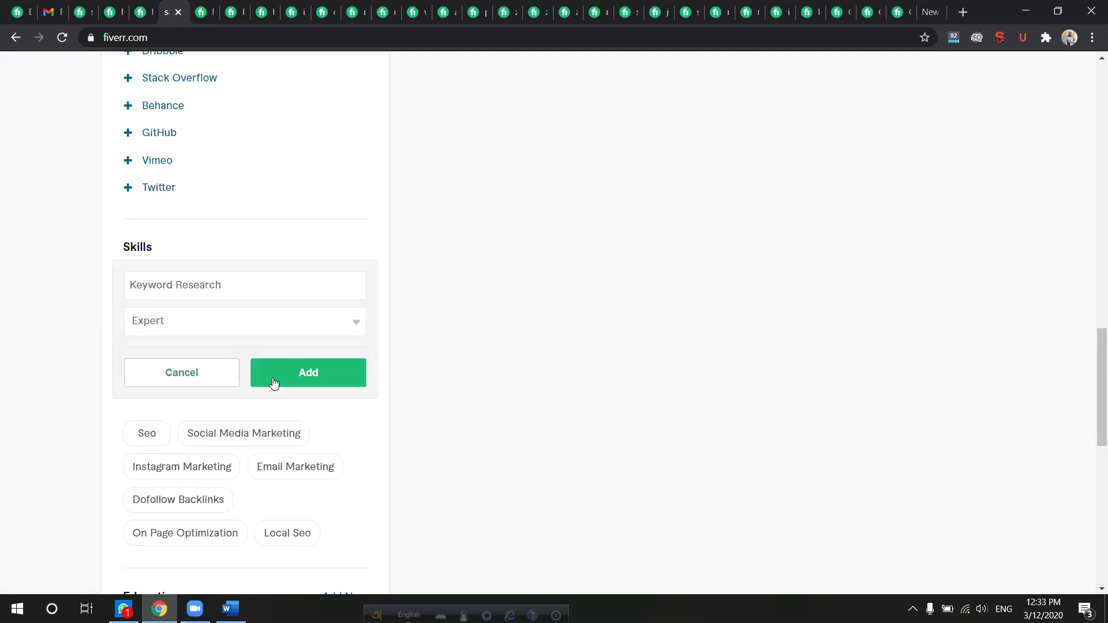
{"action": "left_click", "coordinate": [310, 384]}
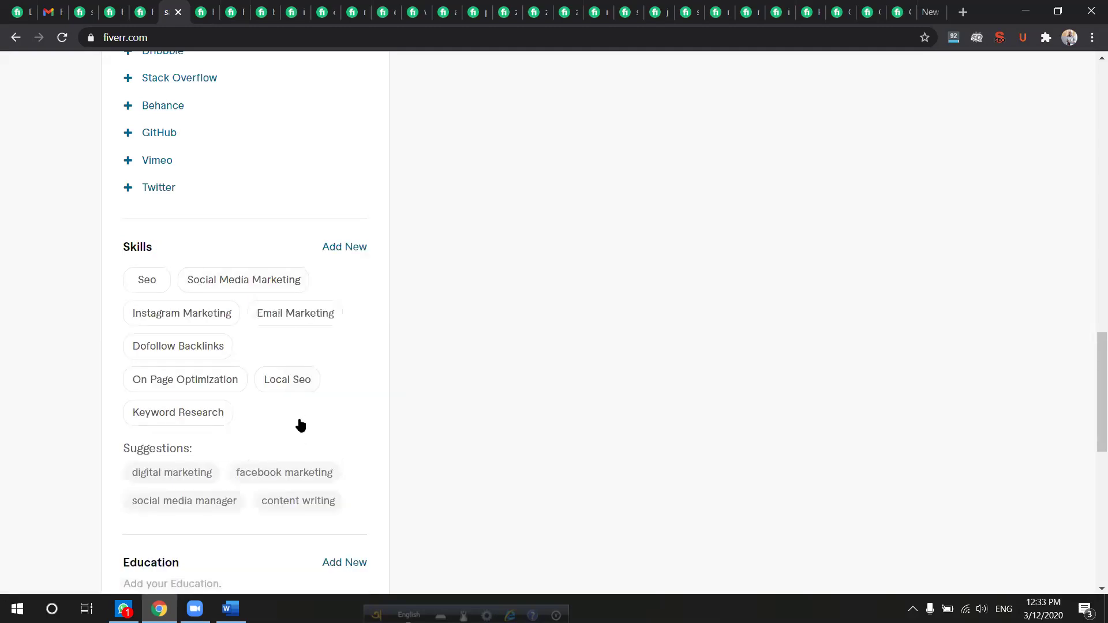
{"action": "scroll", "coordinate": [303, 433], "scroll_direction": "down", "scroll_amount": 1}
{"action": "scroll", "coordinate": [306, 441], "scroll_direction": "up", "scroll_amount": 2}
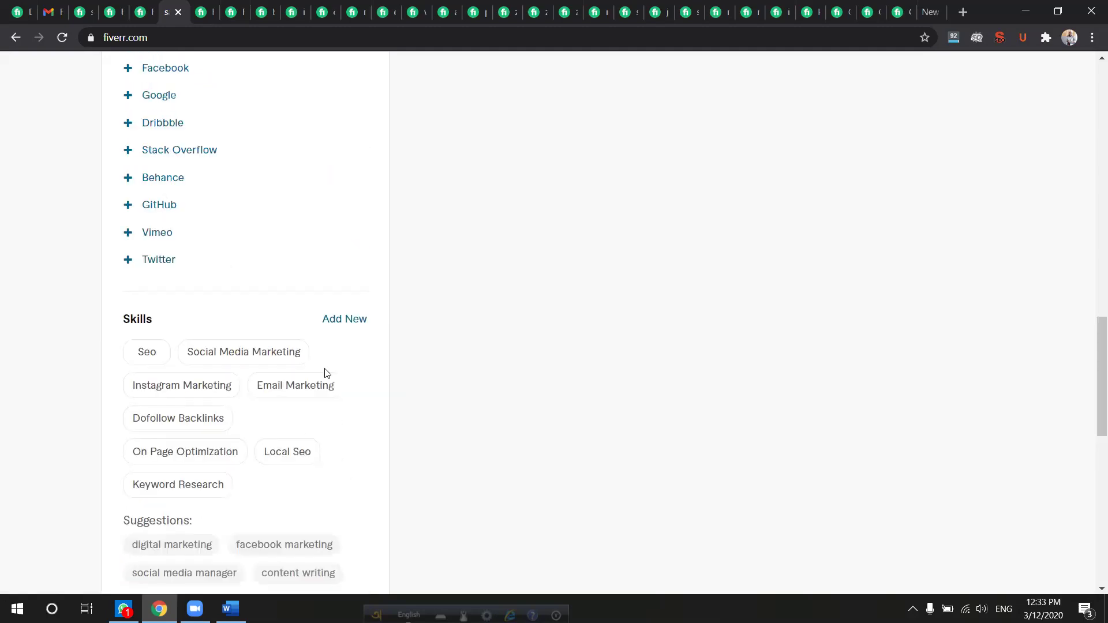
Search 'Graphics' and add Graphics Design as an Expert skill.
{"action": "left_click", "coordinate": [344, 321]}
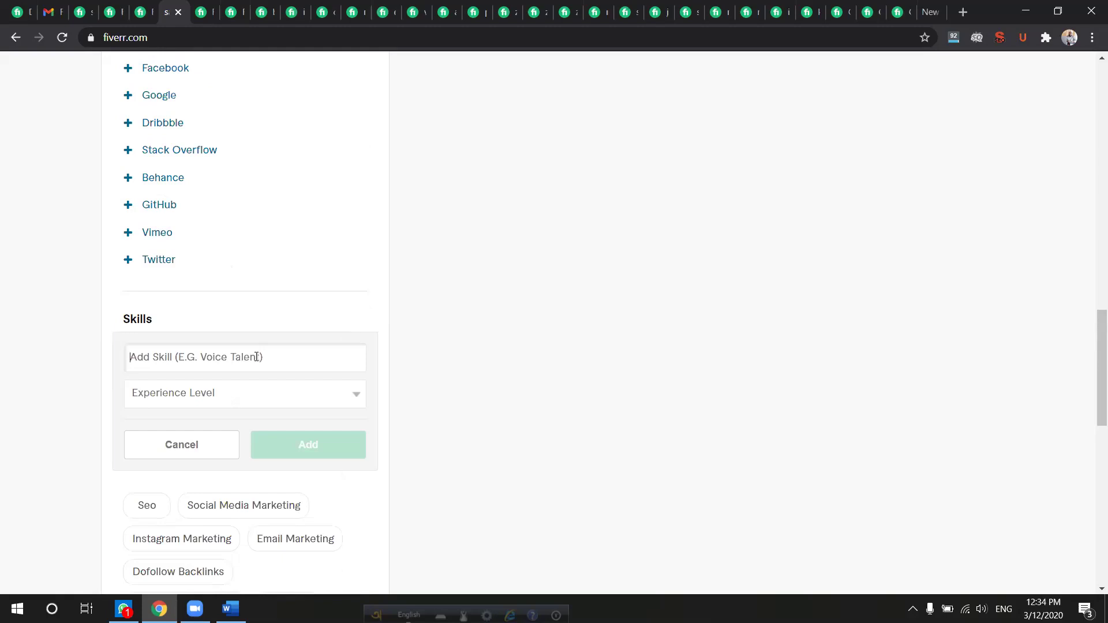
{"action": "type", "text": "Gra"}
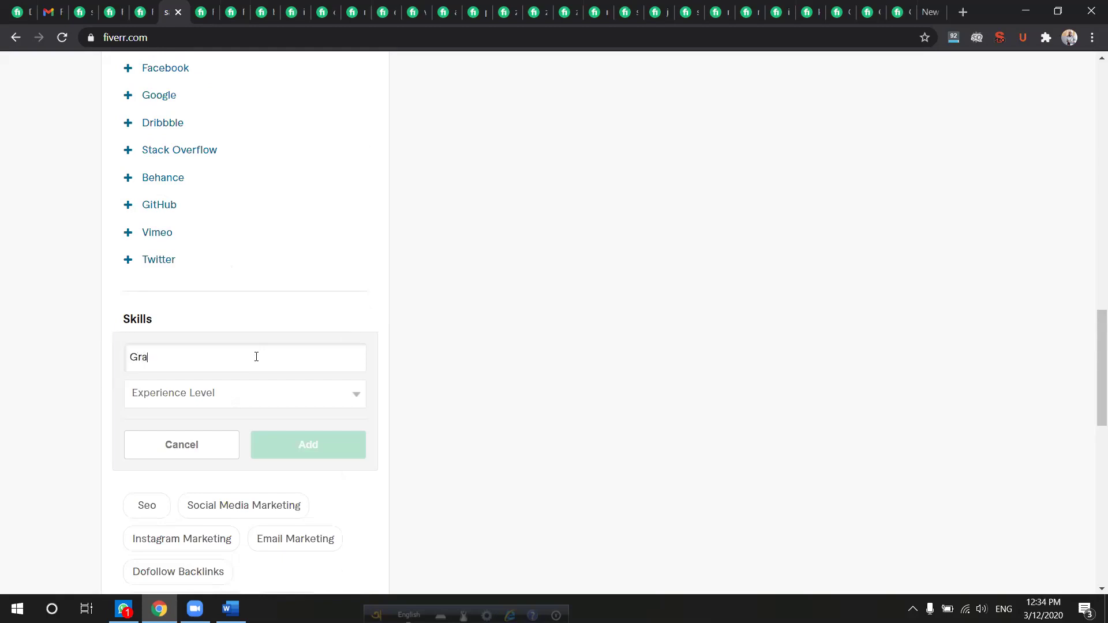
{"action": "type", "text": "phics"}
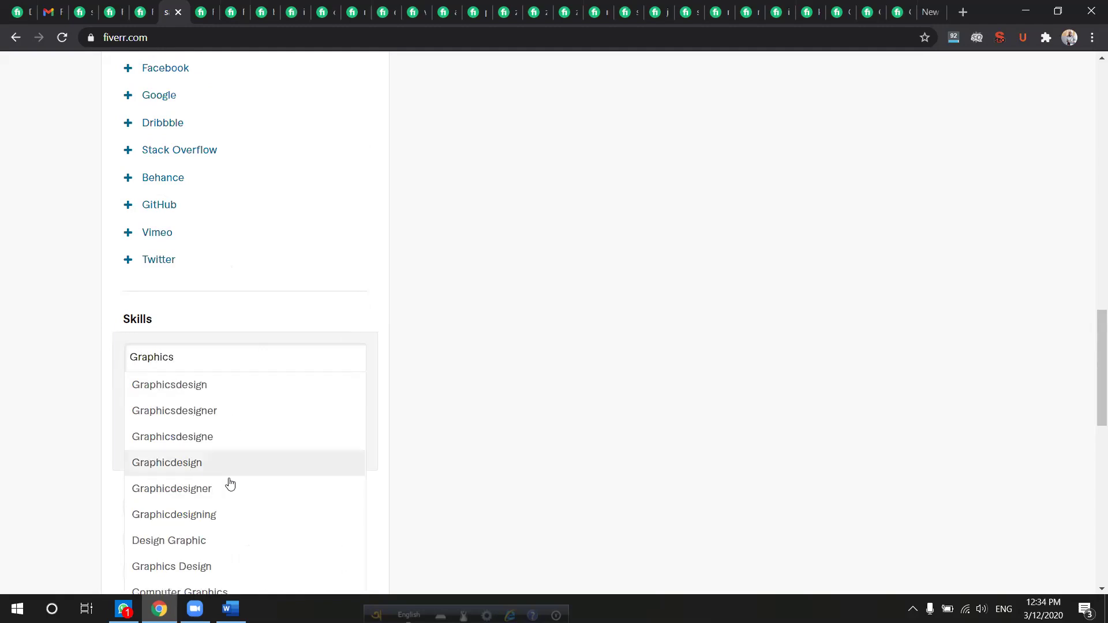
{"action": "left_click", "coordinate": [209, 568]}
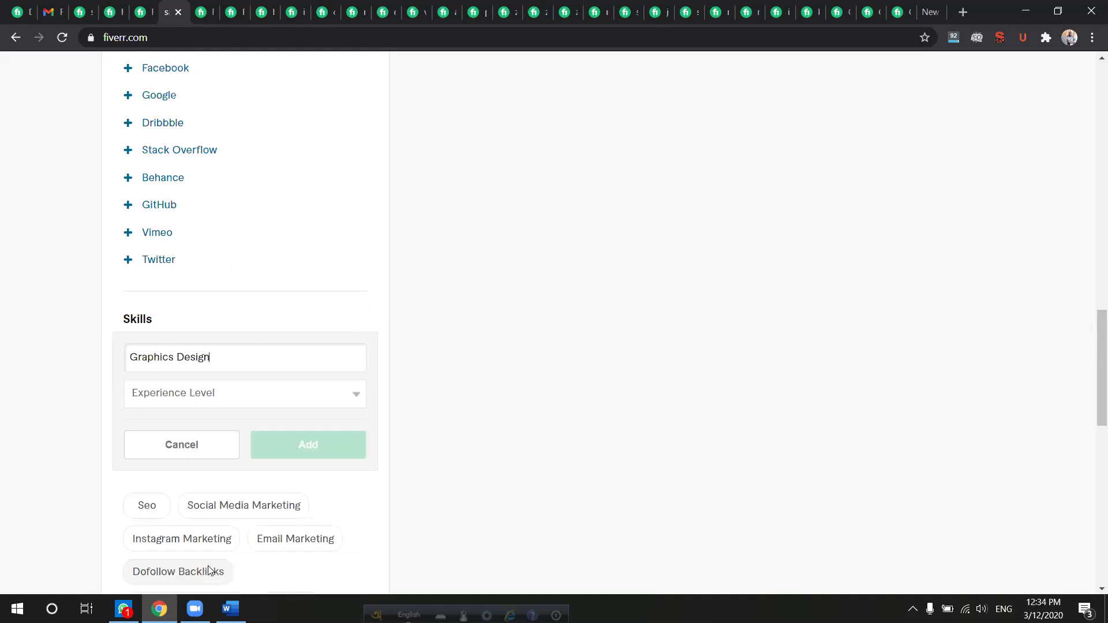
{"action": "left_click", "coordinate": [347, 397]}
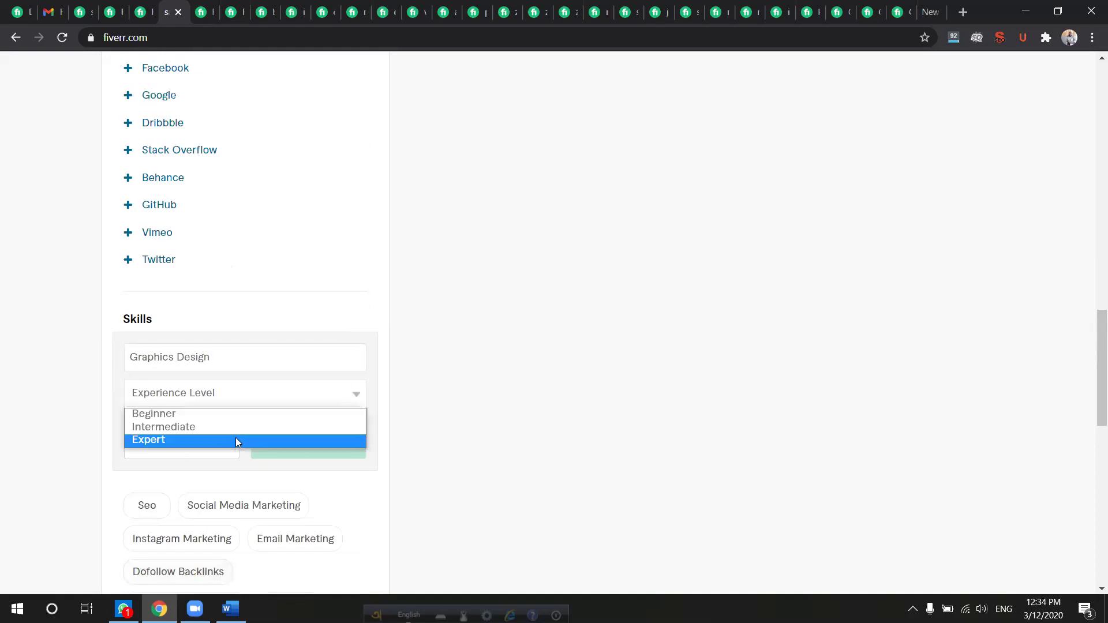
{"action": "left_click", "coordinate": [236, 439]}
{"action": "left_click", "coordinate": [298, 452]}
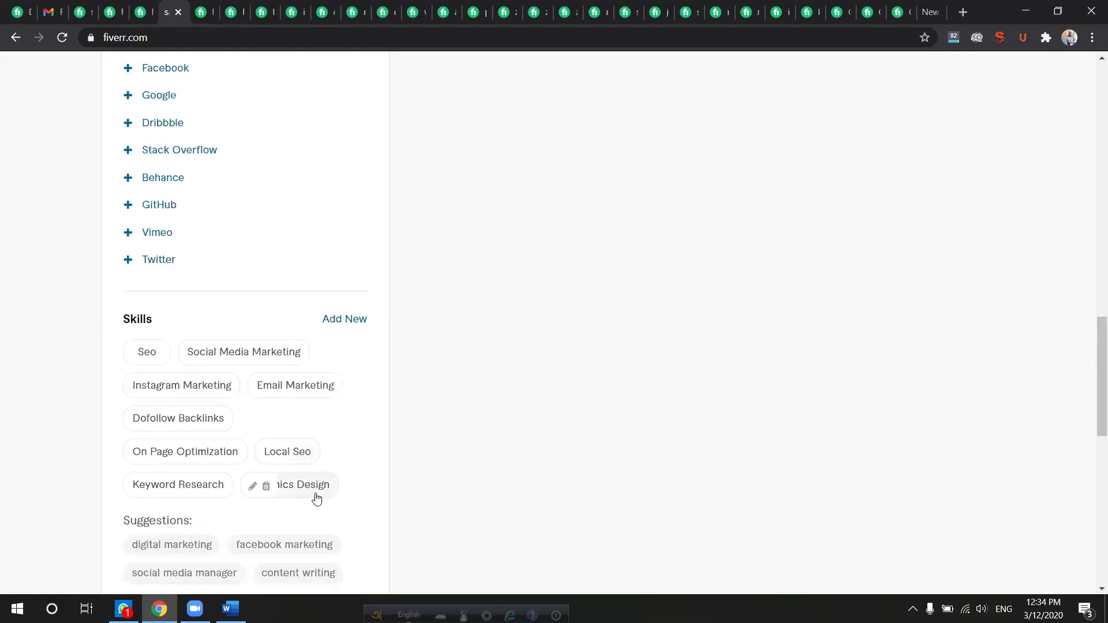
{"action": "scroll", "coordinate": [341, 532], "scroll_direction": "down", "scroll_amount": 2}
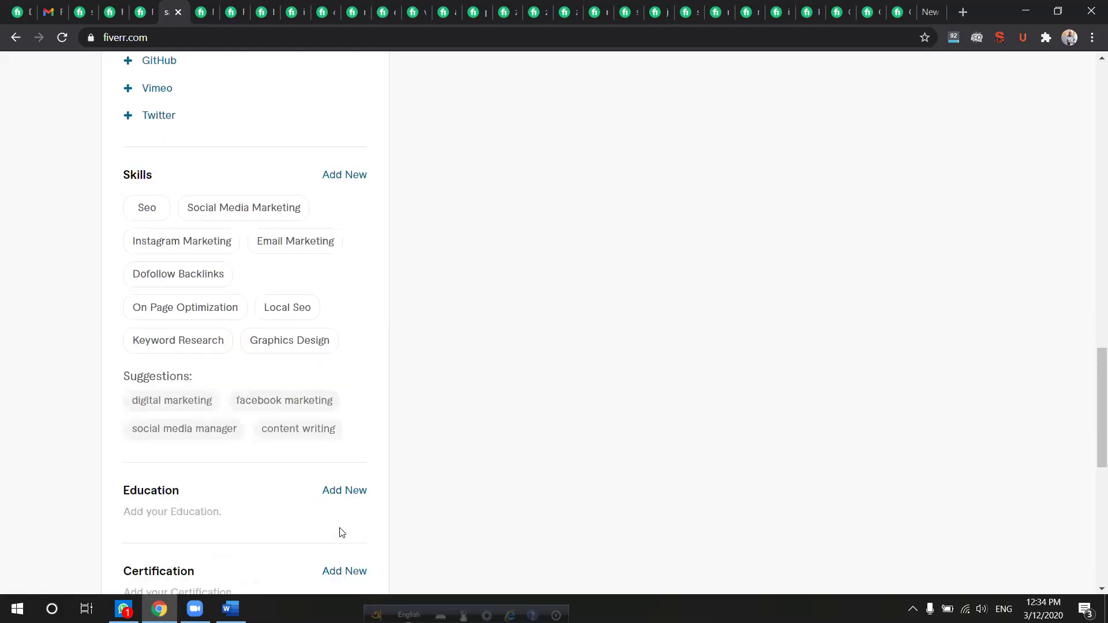
Search 'Logo' and add Logo Design as an Expert skill.
{"action": "scroll", "coordinate": [336, 527], "scroll_direction": "down", "scroll_amount": 1}
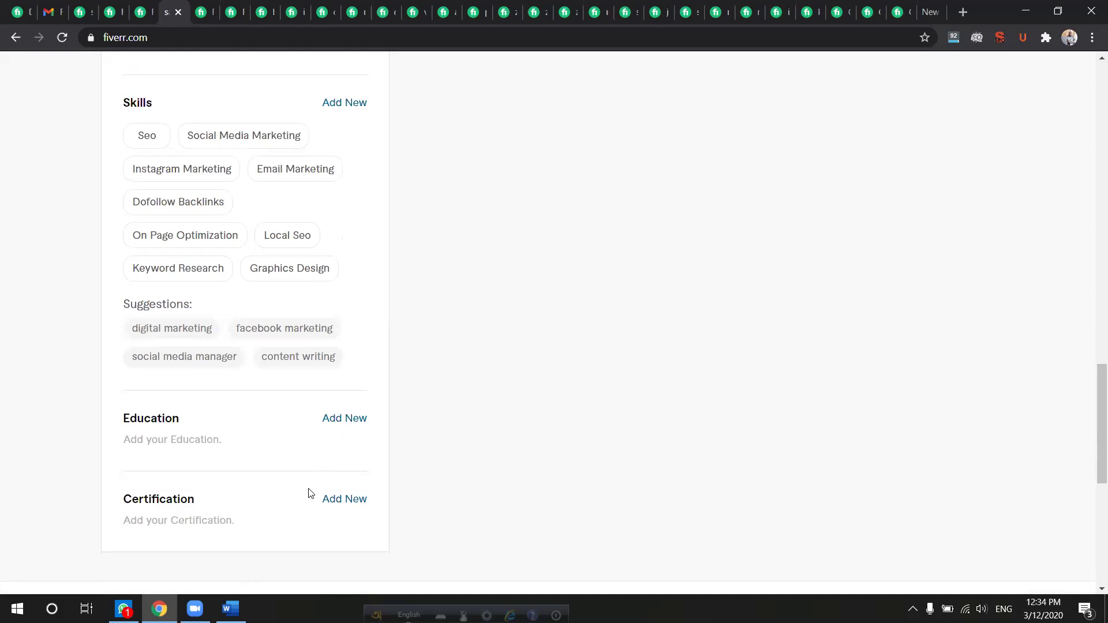
{"action": "scroll", "coordinate": [310, 494], "scroll_direction": "up", "scroll_amount": 1}
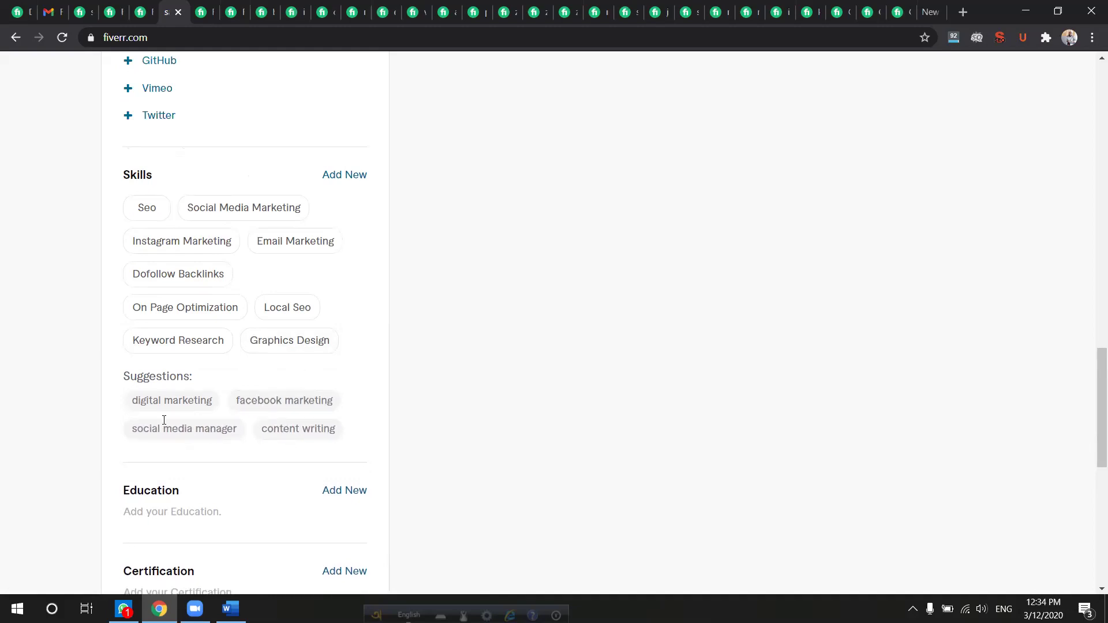
{"action": "scroll", "coordinate": [310, 470], "scroll_direction": "down", "scroll_amount": 2}
{"action": "scroll", "coordinate": [309, 468], "scroll_direction": "up", "scroll_amount": 2}
{"action": "left_click", "coordinate": [339, 179]}
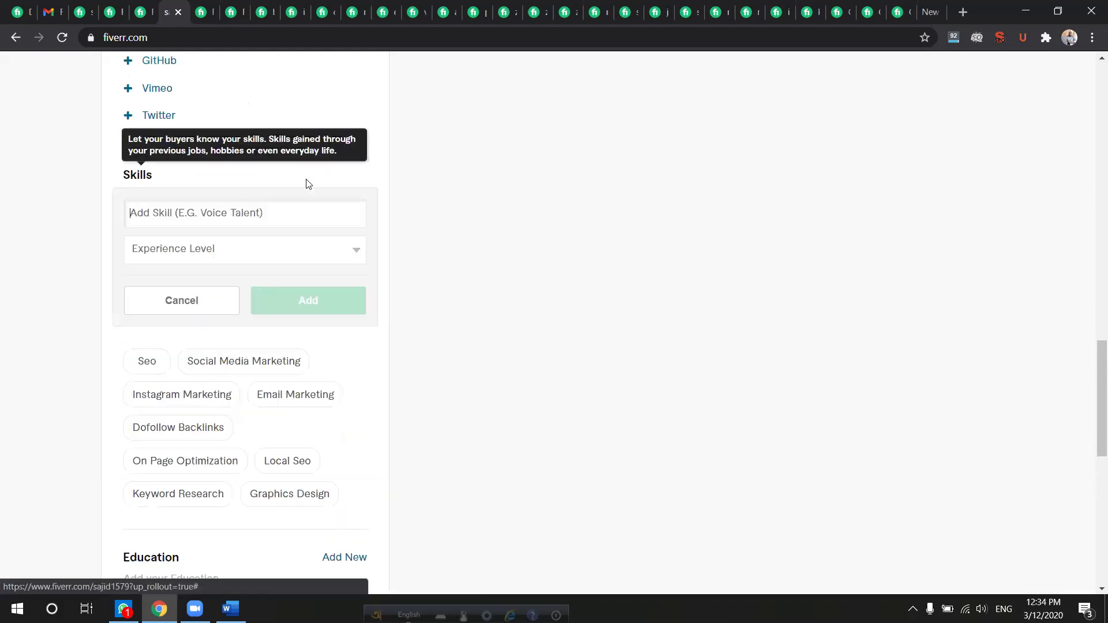
{"action": "type", "text": "Logo"}
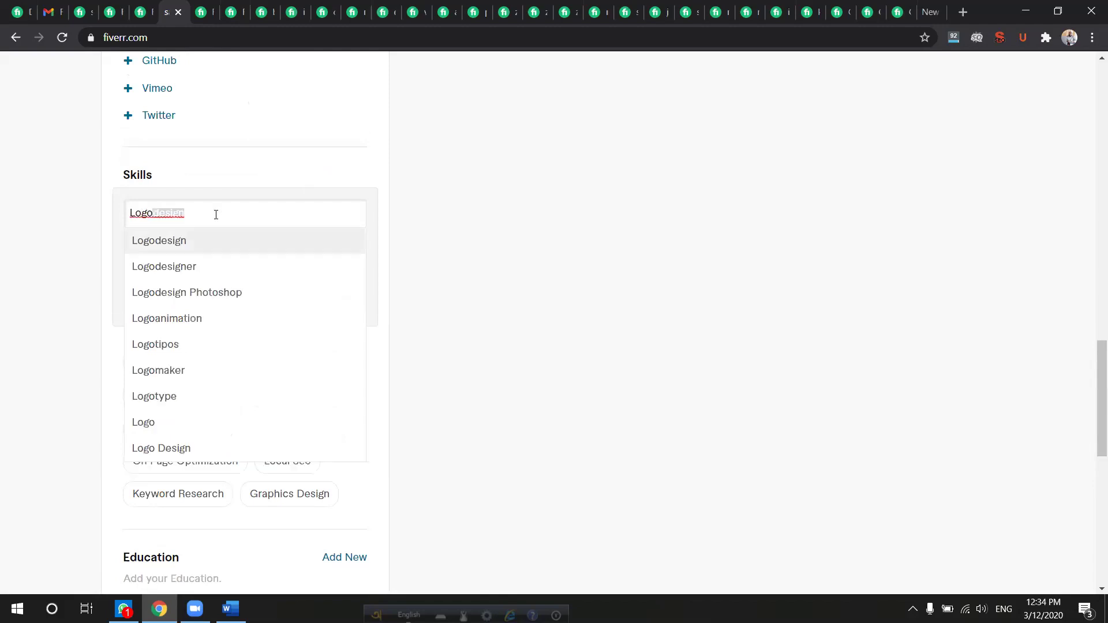
{"action": "left_click", "coordinate": [179, 449]}
{"action": "left_click", "coordinate": [358, 250]}
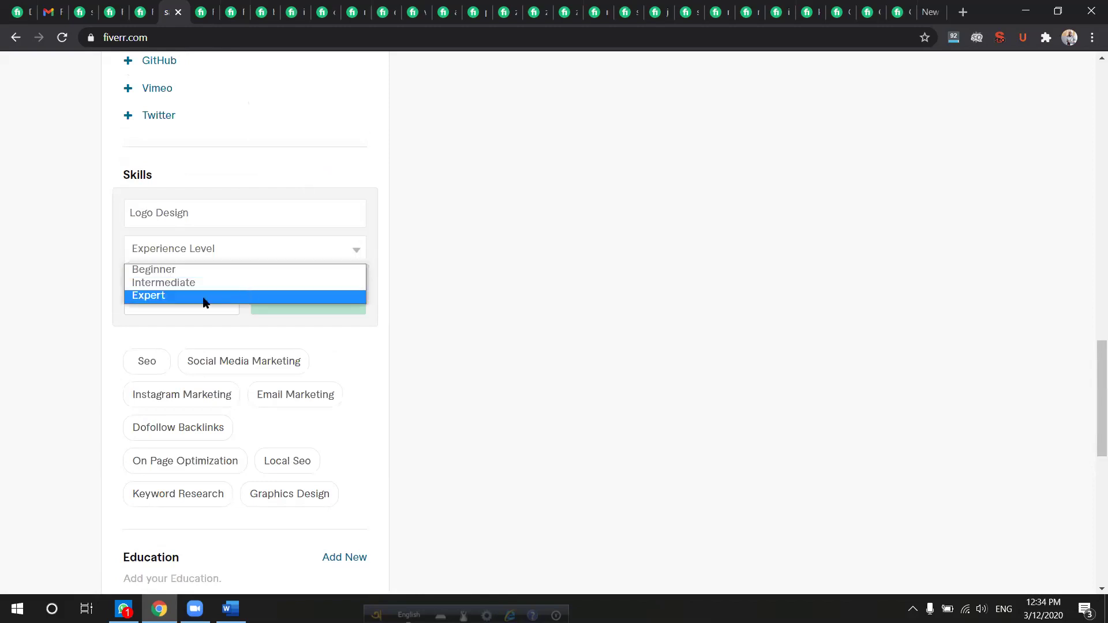
{"action": "left_click", "coordinate": [252, 295]}
{"action": "left_click", "coordinate": [316, 300]}
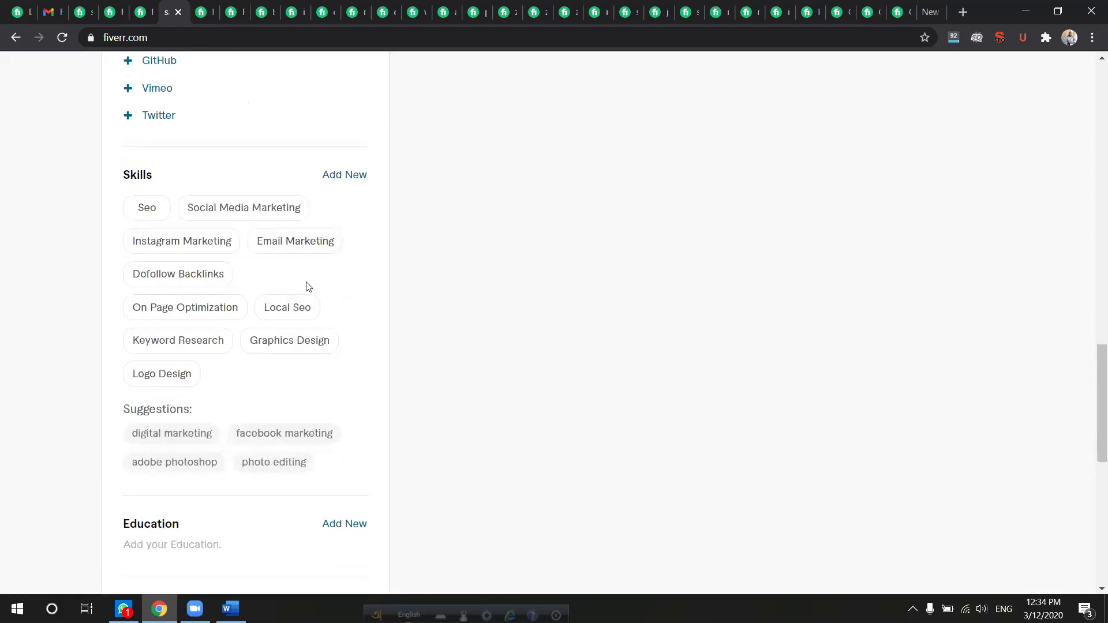
{"action": "left_click", "coordinate": [345, 176]}
Add Tee Shirt Design as a new skill at Expert level.
{"action": "left_click", "coordinate": [249, 208]}
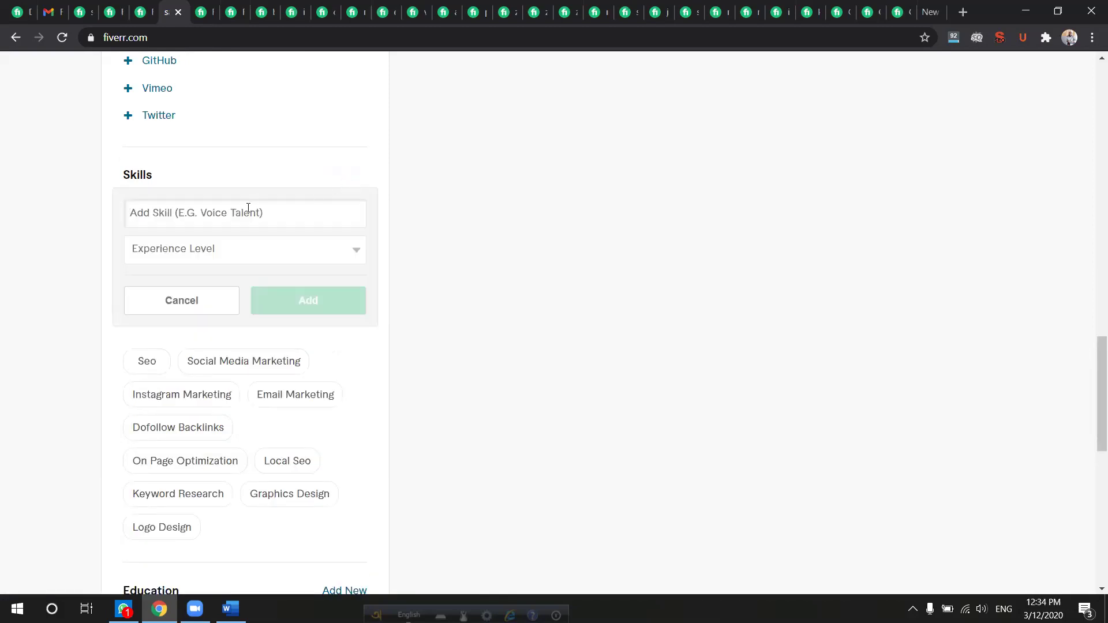
{"action": "type", "text": "T"}
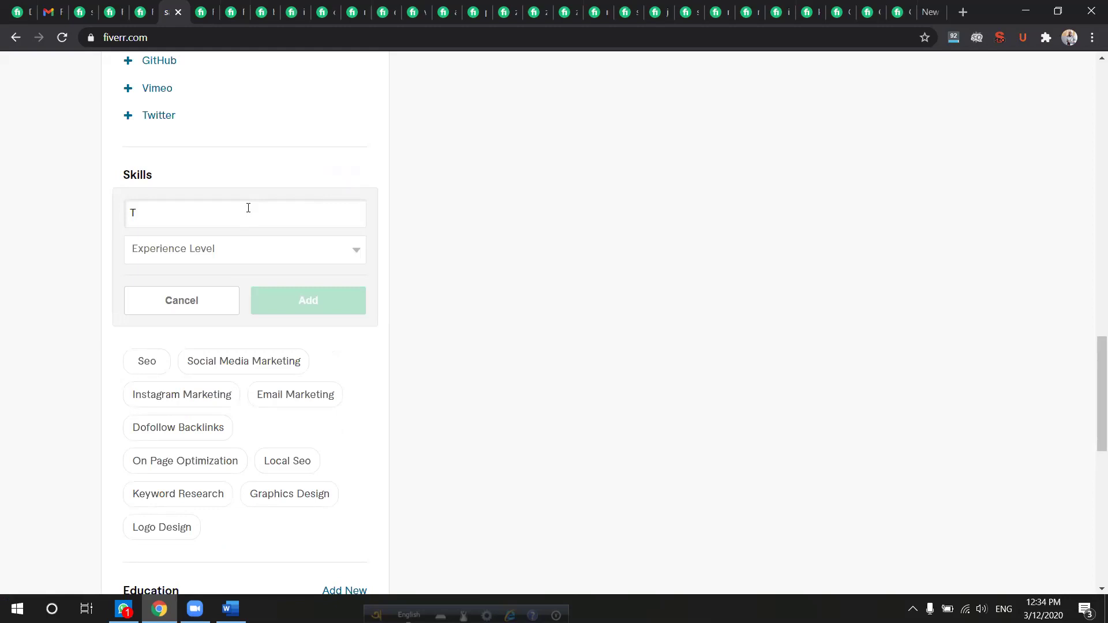
{"action": "key", "text": "BackSpace"}
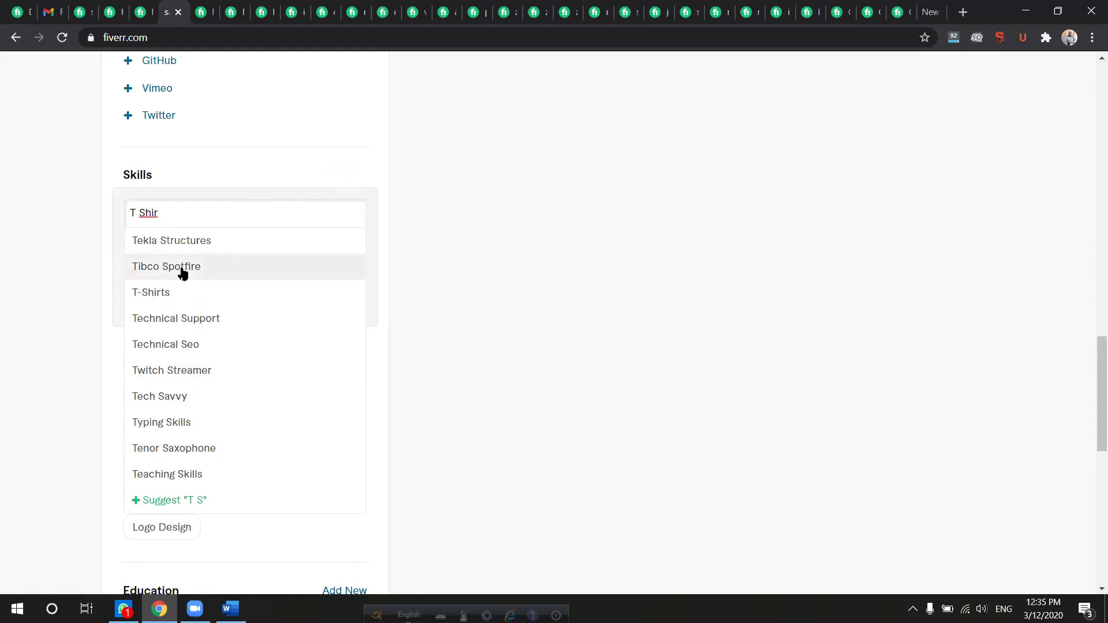
{"action": "type", "text": "t D"}
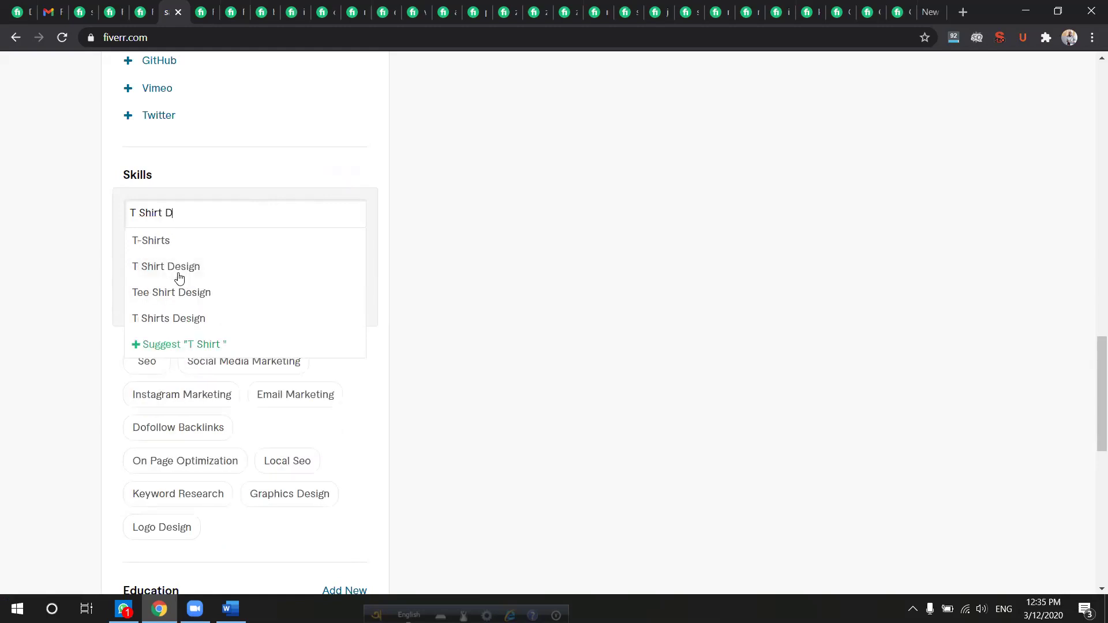
{"action": "left_click", "coordinate": [194, 270]}
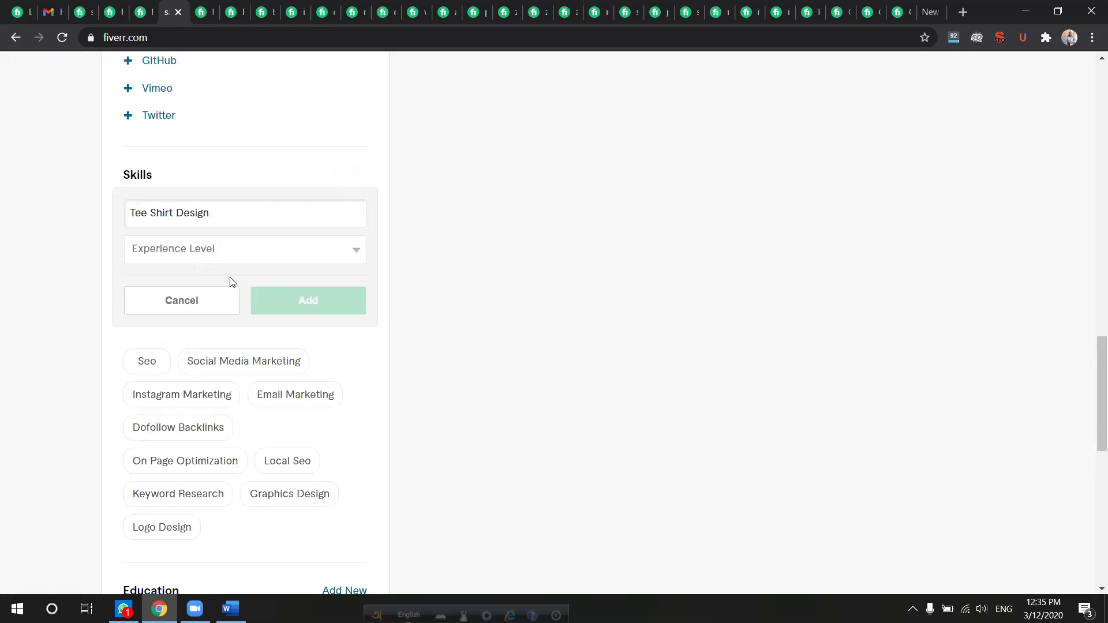
{"action": "left_click", "coordinate": [347, 252]}
{"action": "left_click", "coordinate": [205, 295]}
{"action": "left_click", "coordinate": [279, 300]}
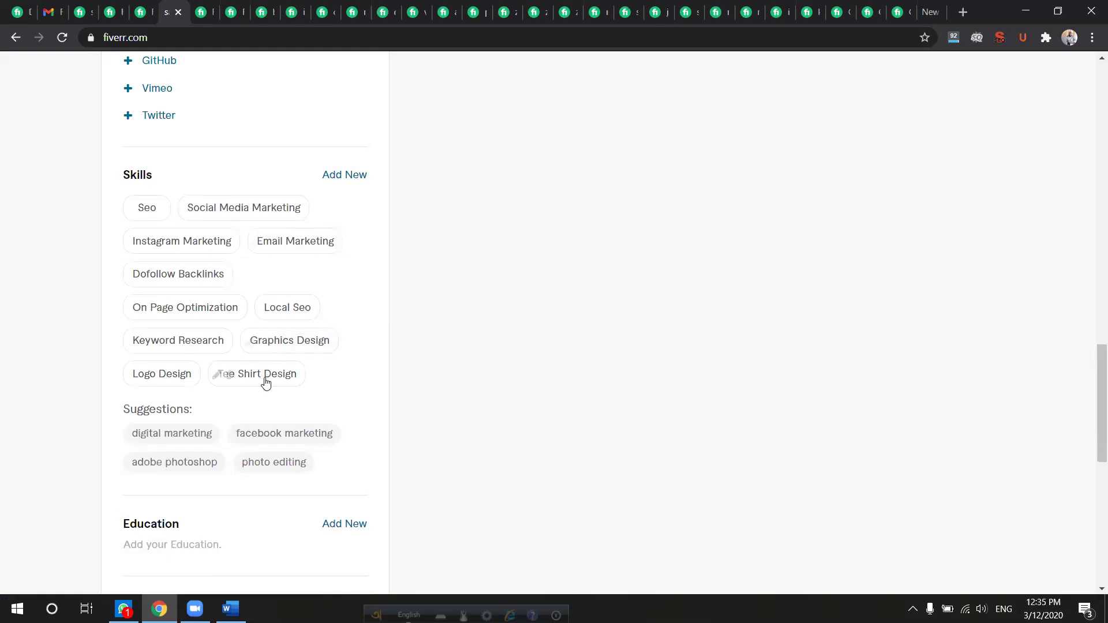
Open Tee Shirt Design for editing, cancel without changes, then delete the skill.
{"action": "left_click", "coordinate": [220, 376]}
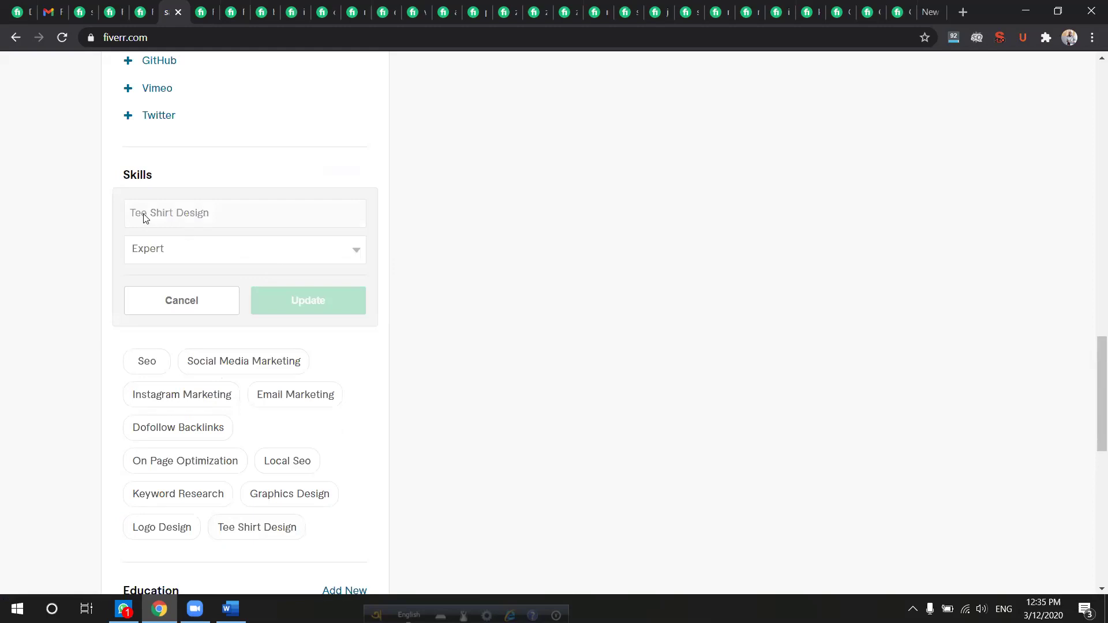
{"action": "double_click", "coordinate": [245, 216]}
{"action": "left_click", "coordinate": [293, 217]}
{"action": "left_click", "coordinate": [272, 213]}
{"action": "left_click", "coordinate": [357, 250]}
{"action": "left_click", "coordinate": [292, 259]}
{"action": "left_click", "coordinate": [193, 308]}
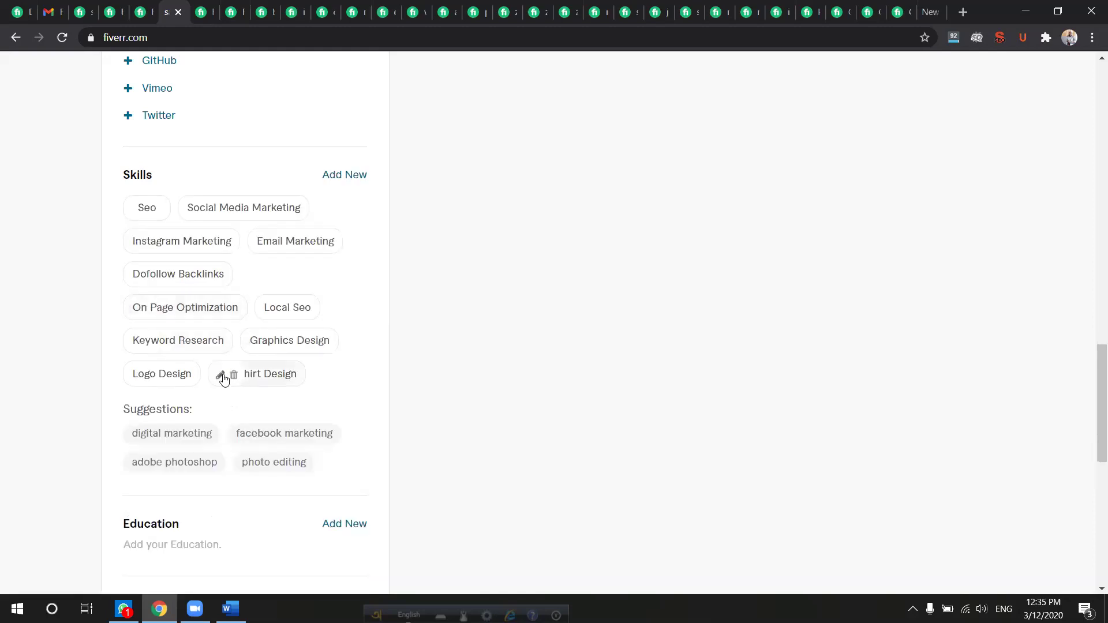
{"action": "left_click", "coordinate": [235, 376]}
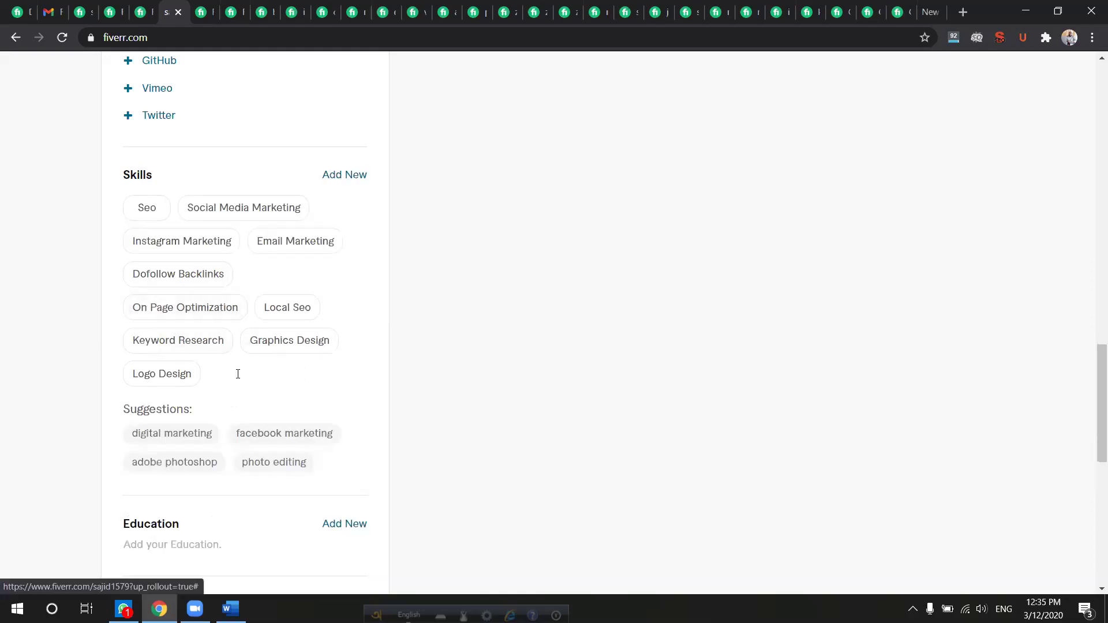
Search 'T Shirt' and add T Shirt Design as an Expert skill.
{"action": "left_click", "coordinate": [338, 177]}
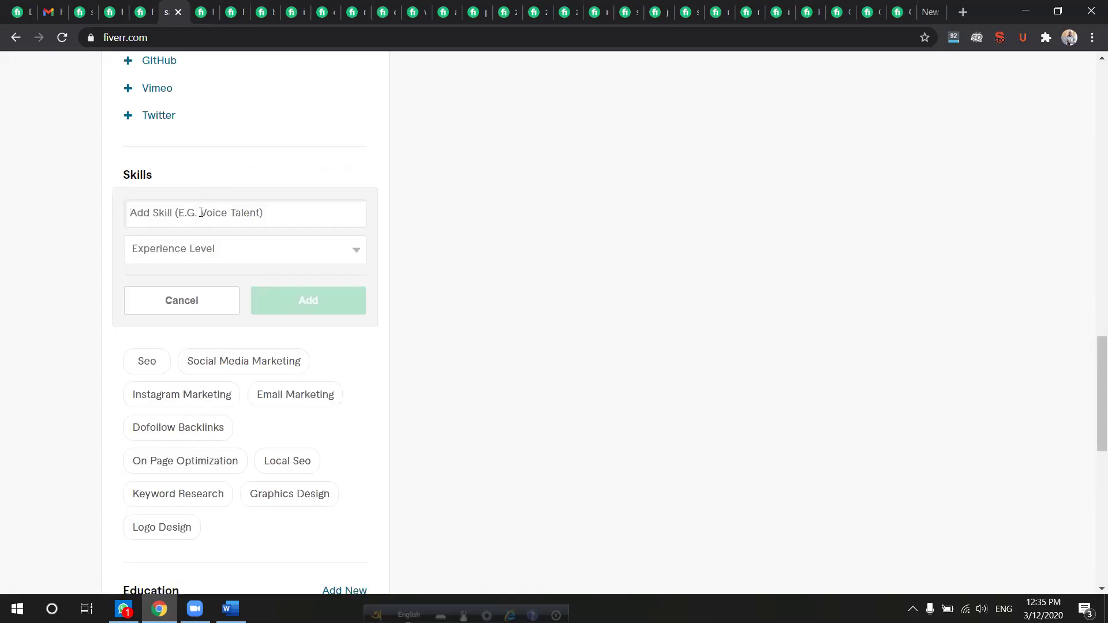
{"action": "type", "text": "T S"}
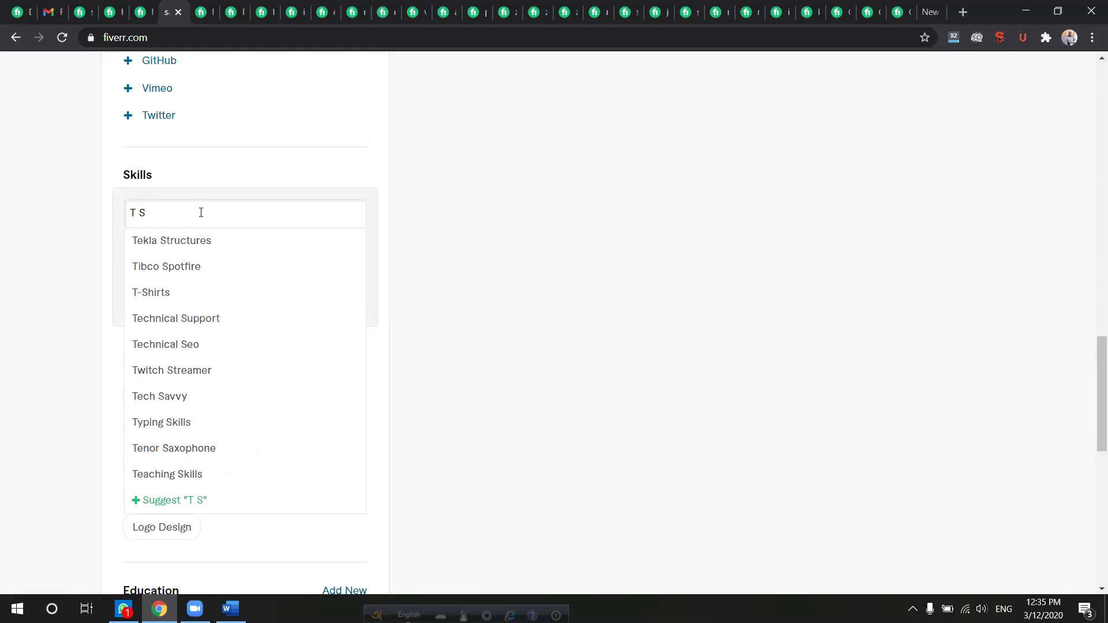
{"action": "type", "text": "hirt"}
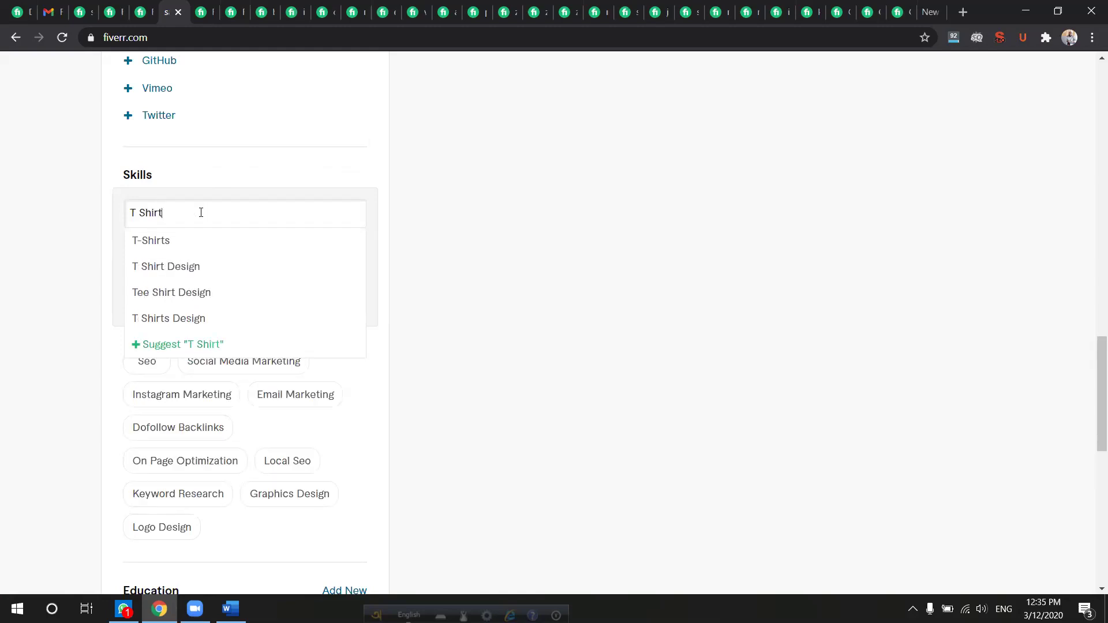
{"action": "left_click", "coordinate": [179, 268]}
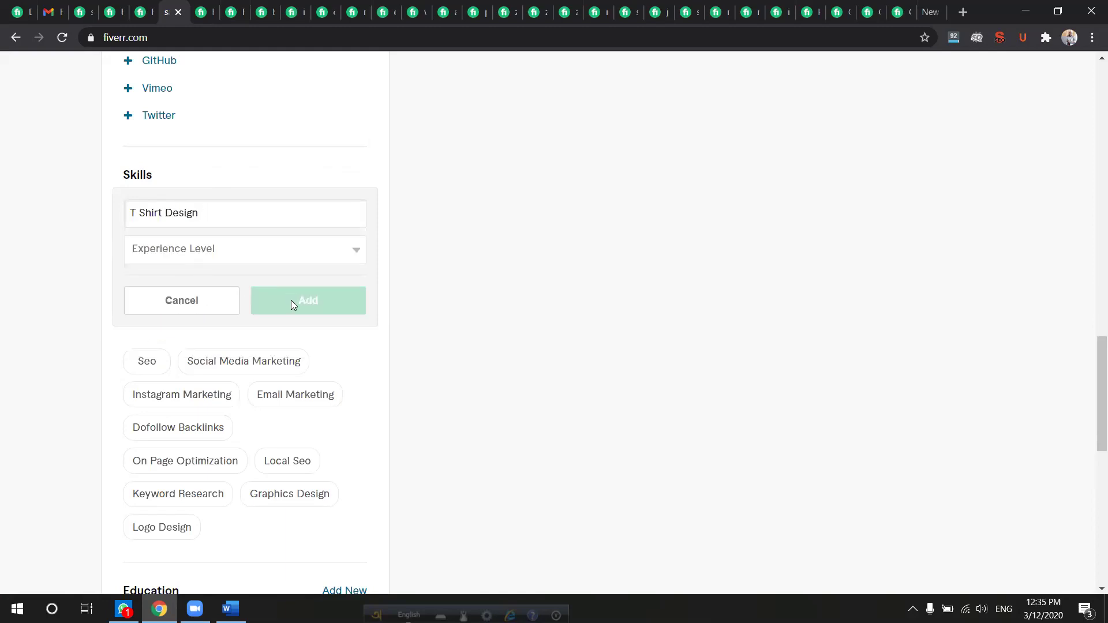
{"action": "left_click", "coordinate": [292, 258]}
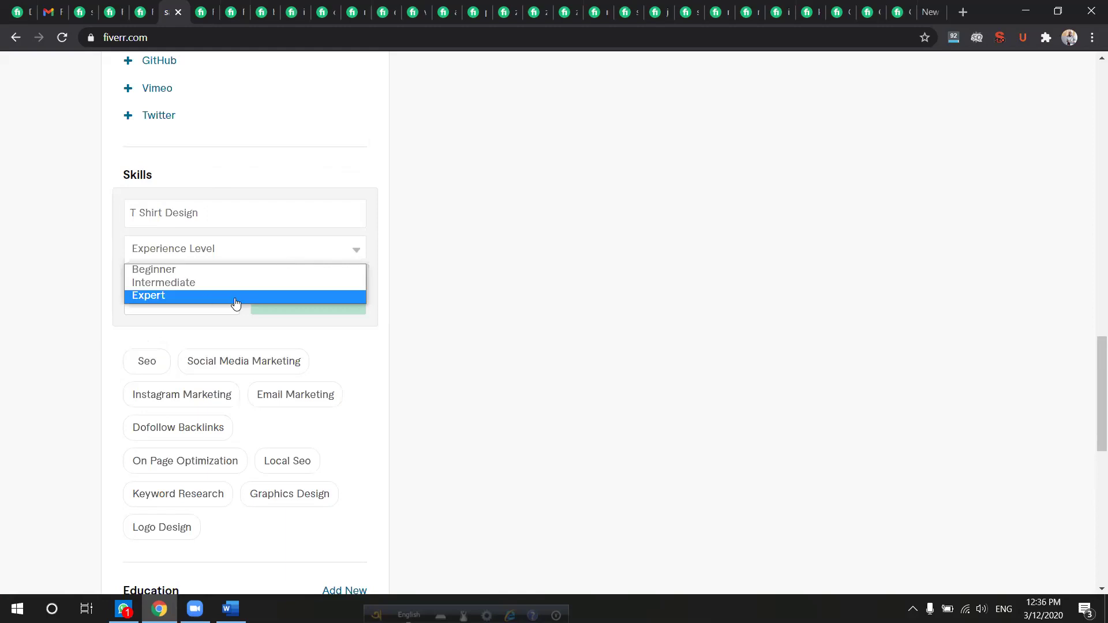
{"action": "left_click", "coordinate": [235, 296]}
{"action": "left_click", "coordinate": [291, 303]}
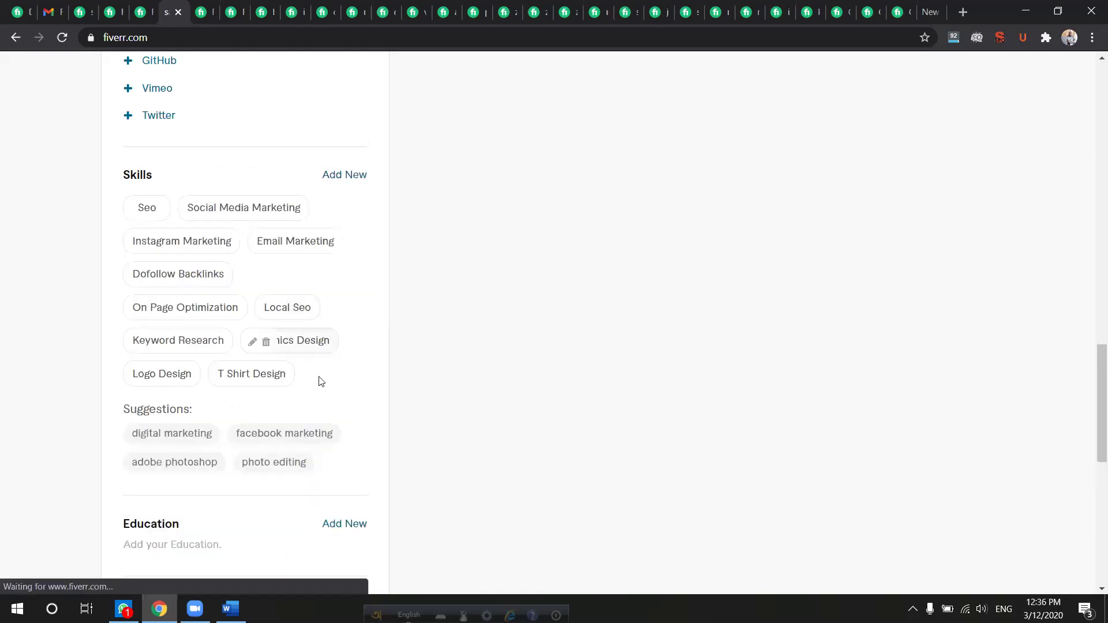
{"action": "scroll", "coordinate": [345, 243], "scroll_direction": "down", "scroll_amount": 1}
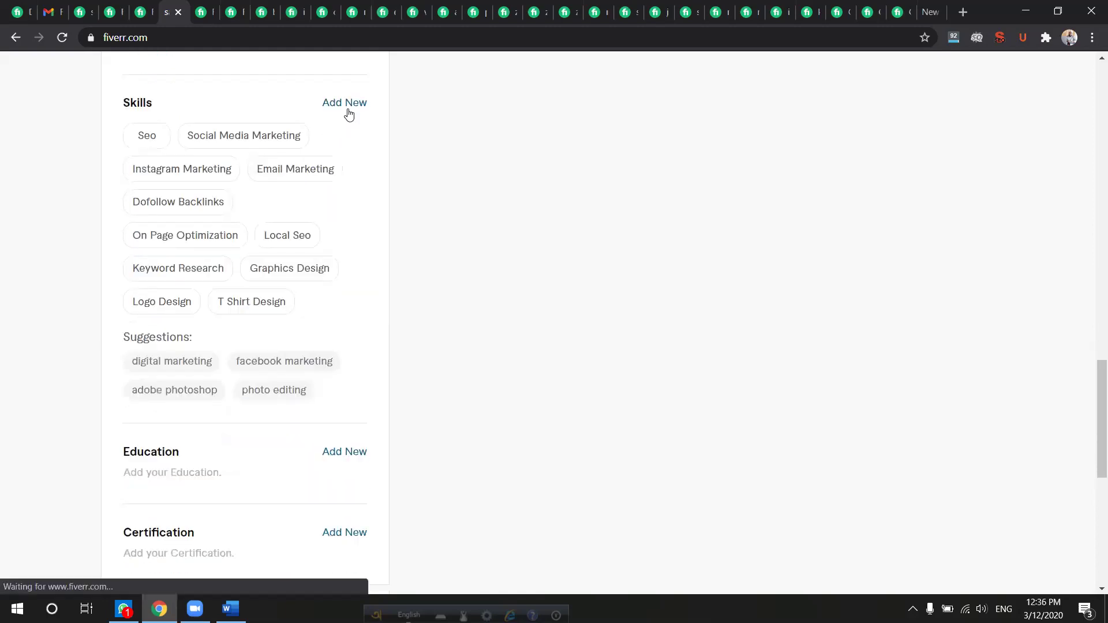
{"action": "left_click", "coordinate": [347, 109]}
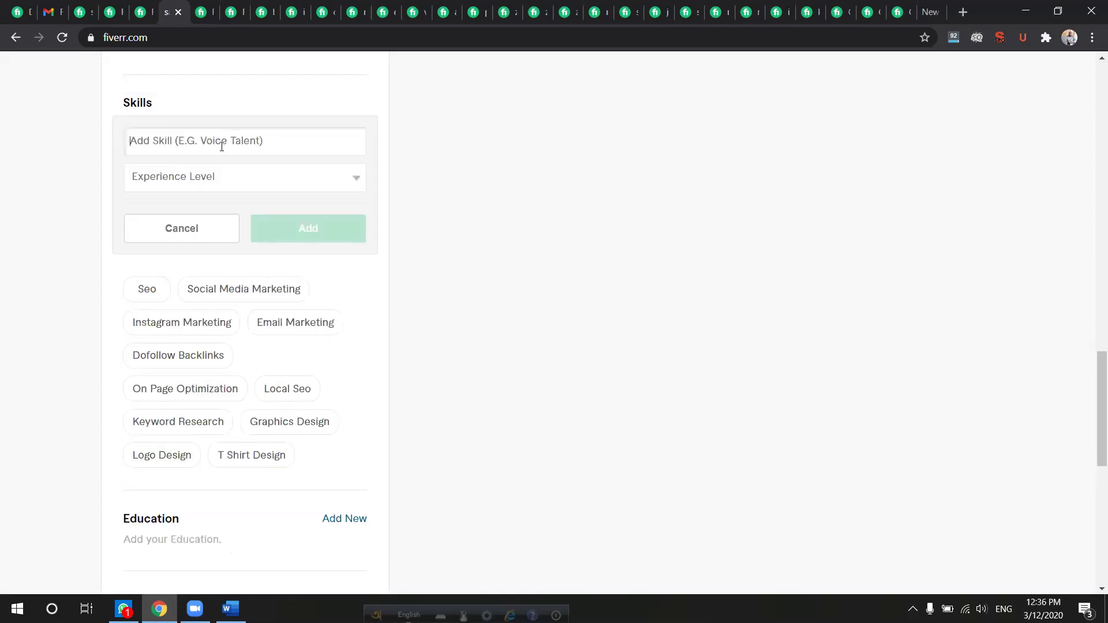
Search 'Cover Des' and save Cover Design as an Expert skill.
{"action": "type", "text": "Cover D"}
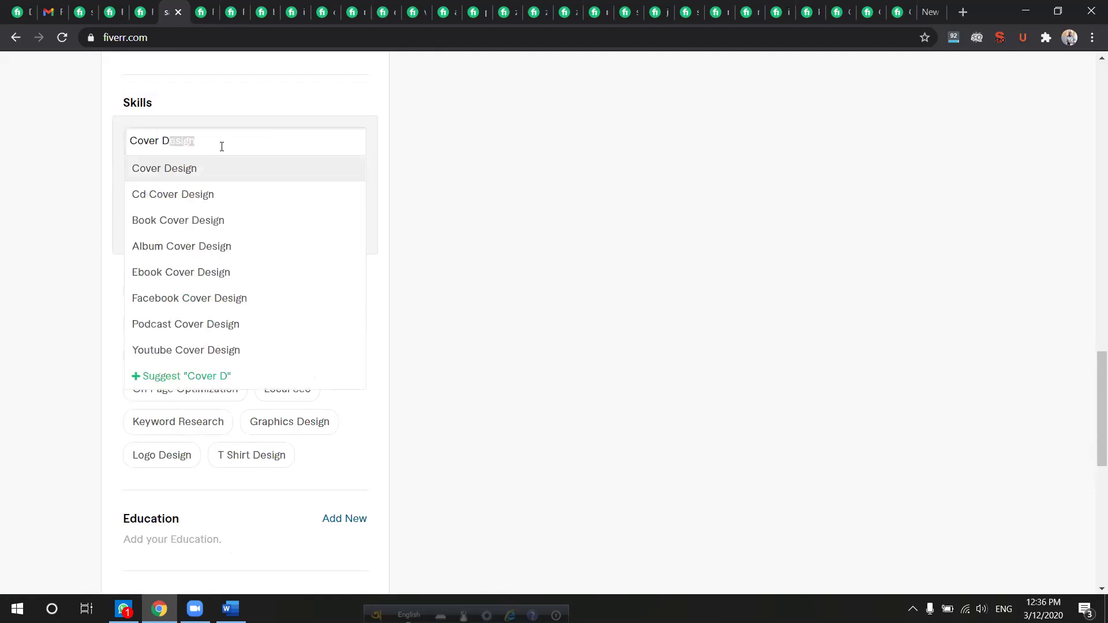
{"action": "type", "text": "es"}
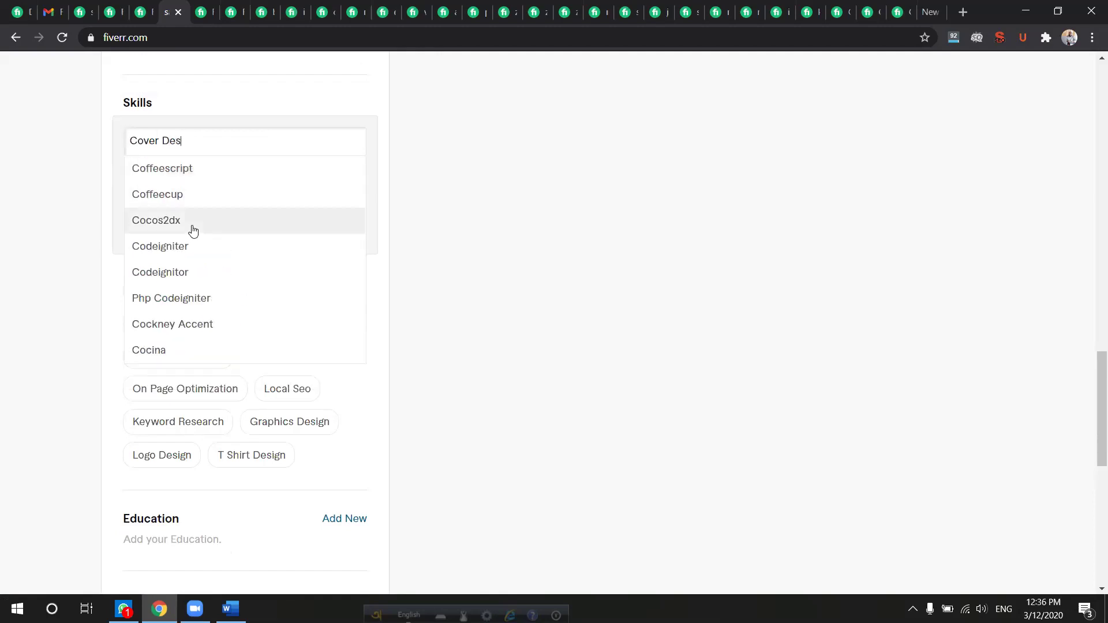
{"action": "left_click", "coordinate": [199, 176]}
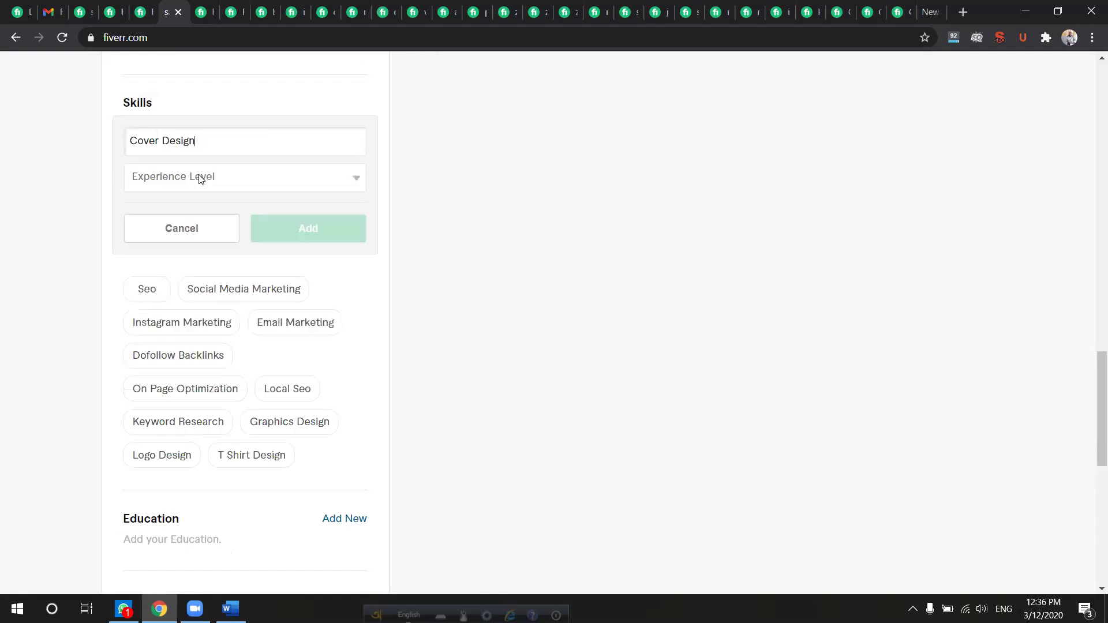
{"action": "left_click", "coordinate": [352, 176]}
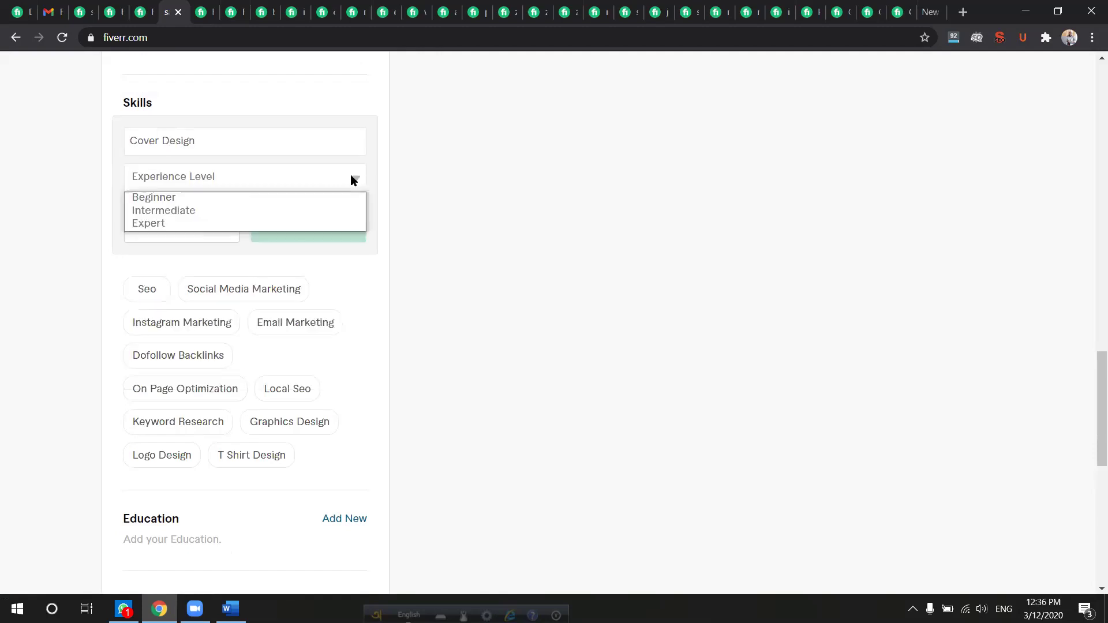
{"action": "left_click", "coordinate": [181, 224]}
{"action": "left_click", "coordinate": [316, 230]}
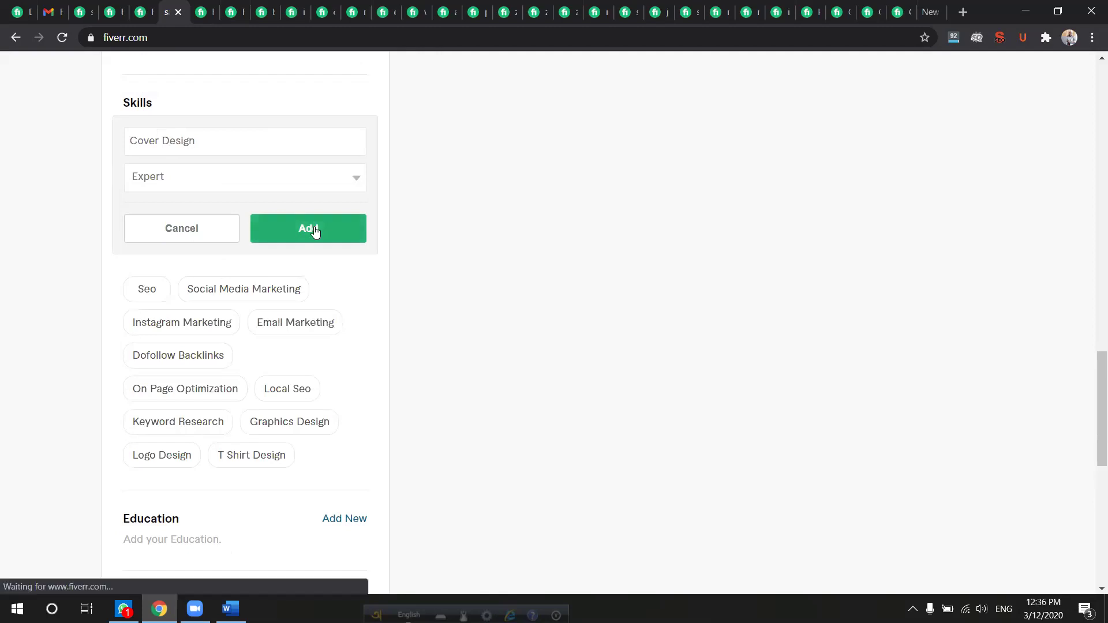
{"action": "scroll", "coordinate": [315, 323], "scroll_direction": "down", "scroll_amount": 2}
{"action": "scroll", "coordinate": [317, 334], "scroll_direction": "up", "scroll_amount": 3}
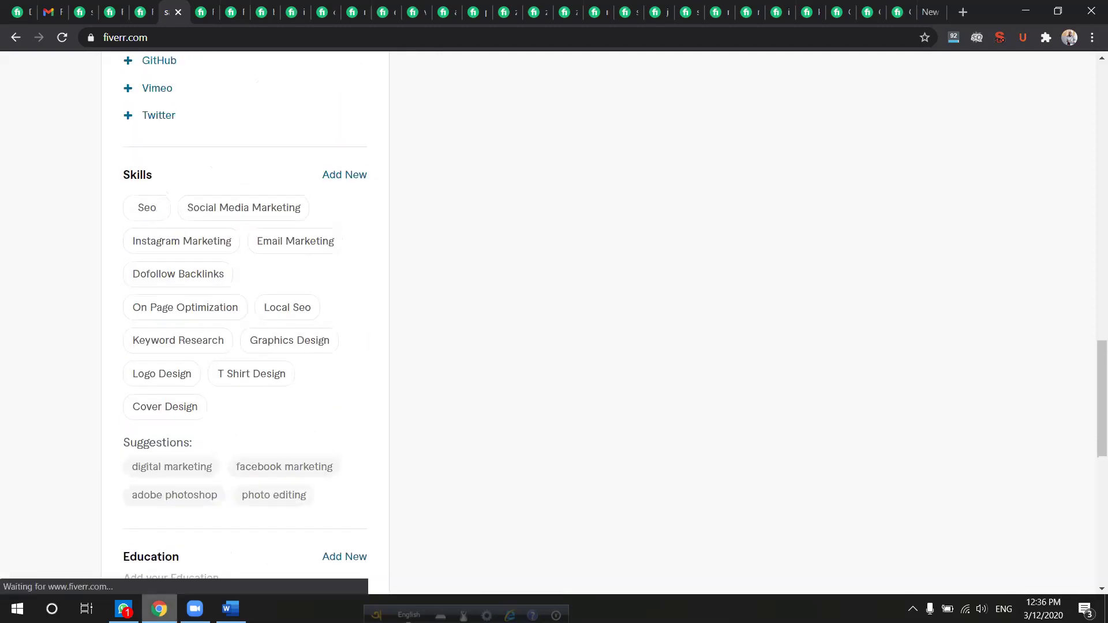
Copy 'Printing Design' from the Word profile text and return to the Fiverr profile in Chrome.
{"action": "mouse_move", "coordinate": [230, 609]}
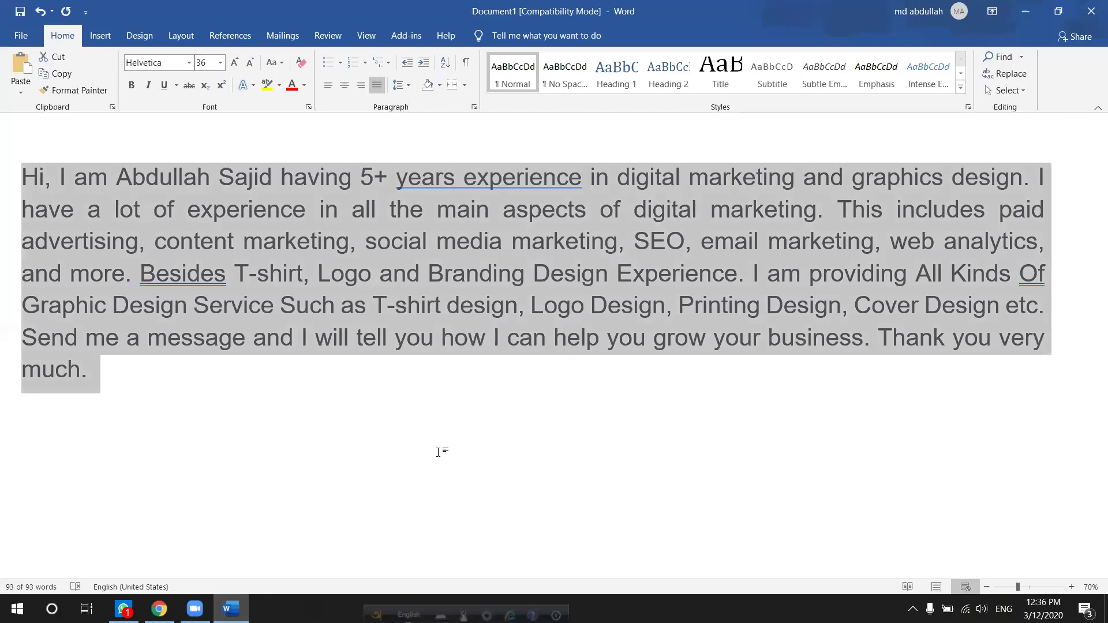
{"action": "left_click", "coordinate": [453, 446]}
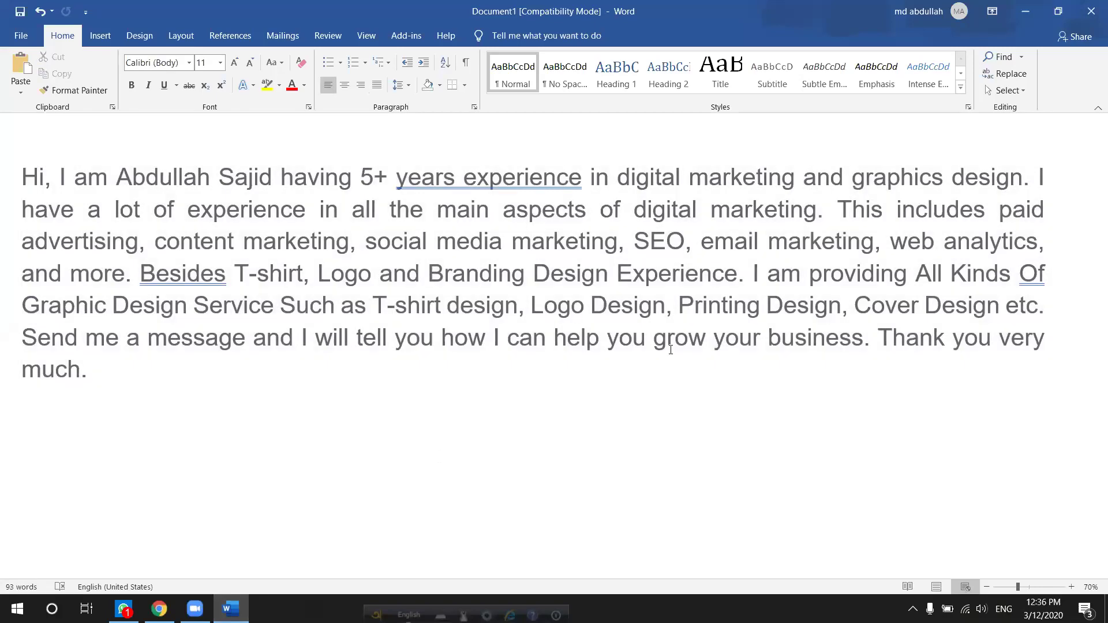
{"action": "left_click_drag", "start_coordinate": [840, 305], "coordinate": [699, 310]}
{"action": "key", "text": "ctrl+c"}
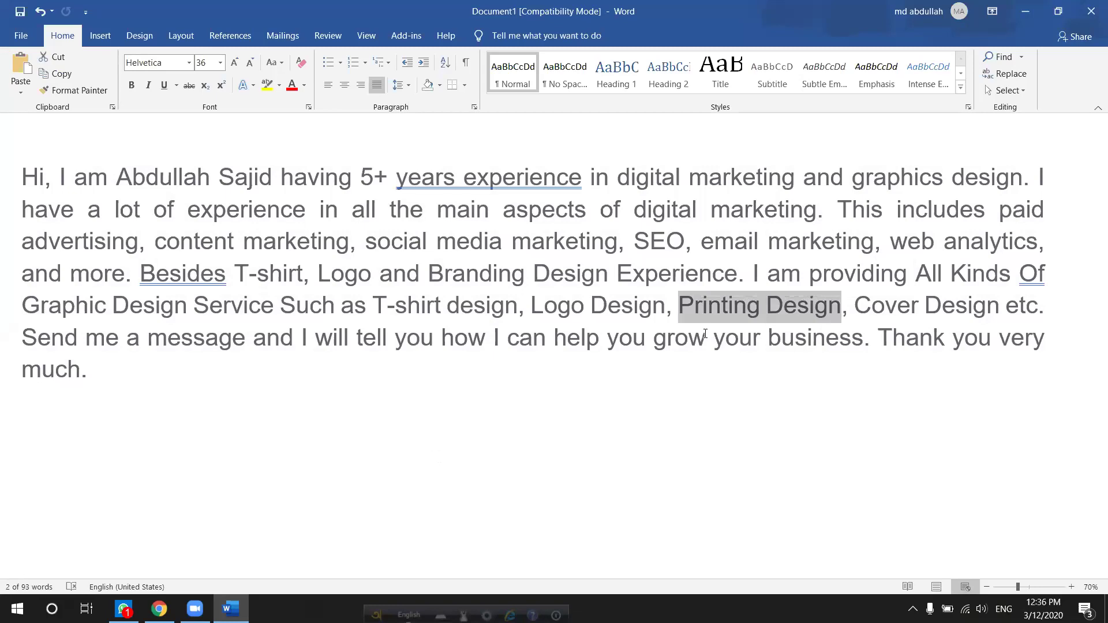
{"action": "left_click", "coordinate": [714, 435]}
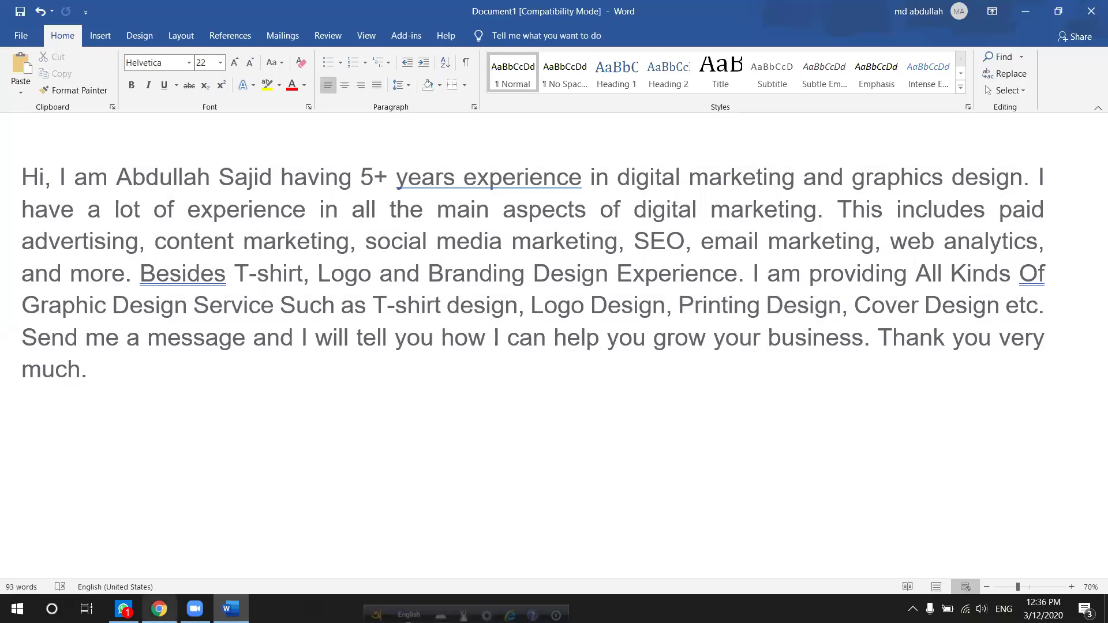
{"action": "left_click", "coordinate": [159, 609]}
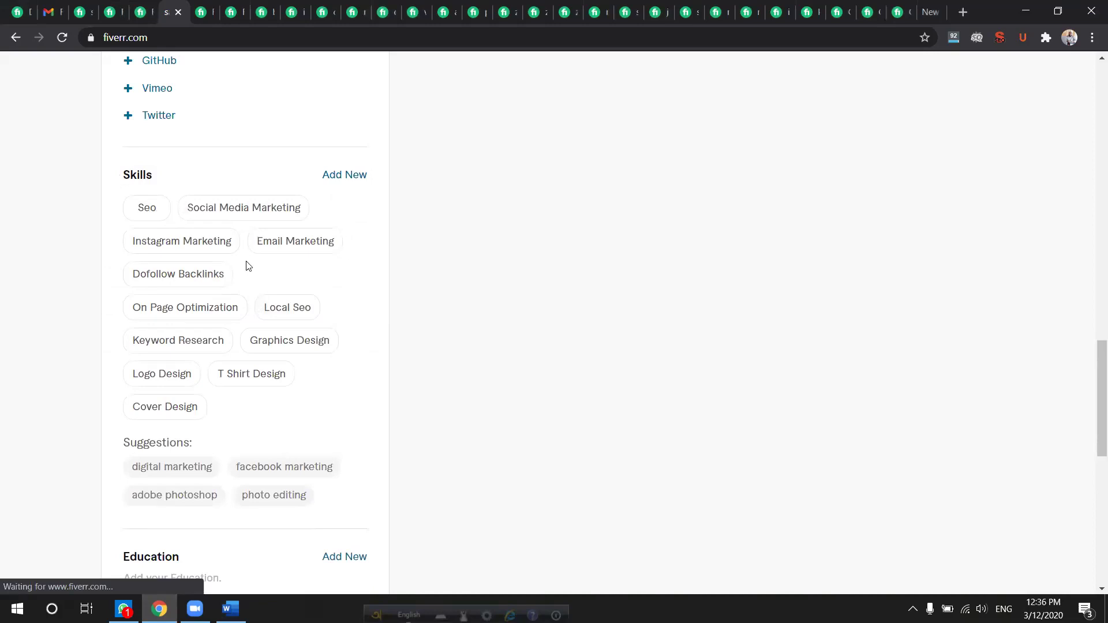
Paste 'Printing Design' as a new skill and add it at Expert level.
{"action": "left_click", "coordinate": [339, 176]}
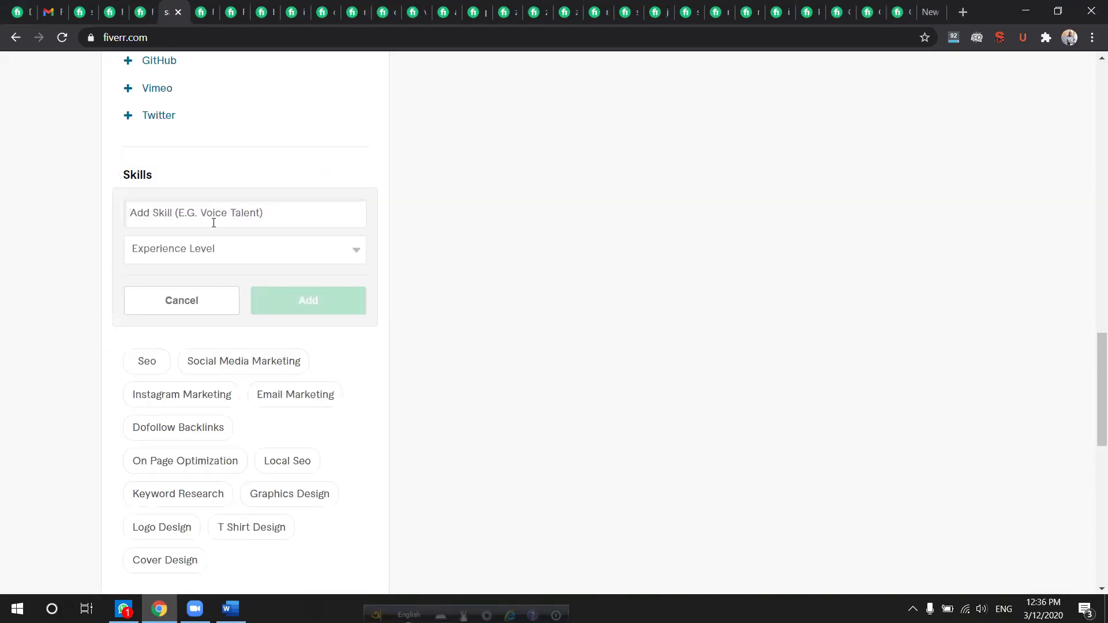
{"action": "key", "text": "ctrl+v"}
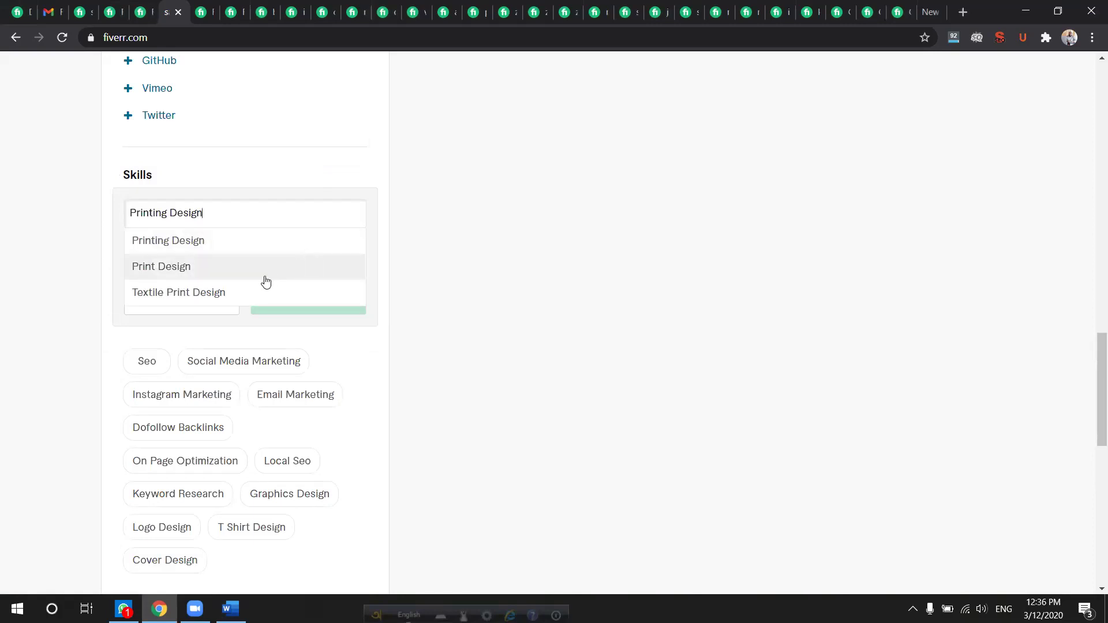
{"action": "left_click", "coordinate": [192, 242]}
{"action": "left_click", "coordinate": [354, 250]}
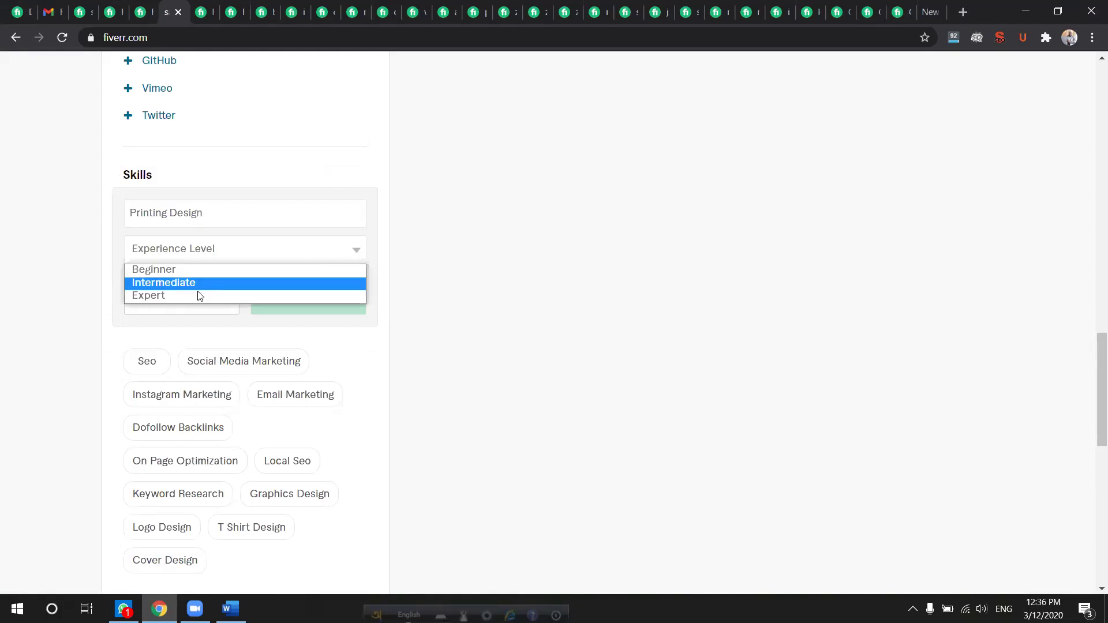
{"action": "left_click", "coordinate": [230, 296]}
{"action": "left_click", "coordinate": [272, 303]}
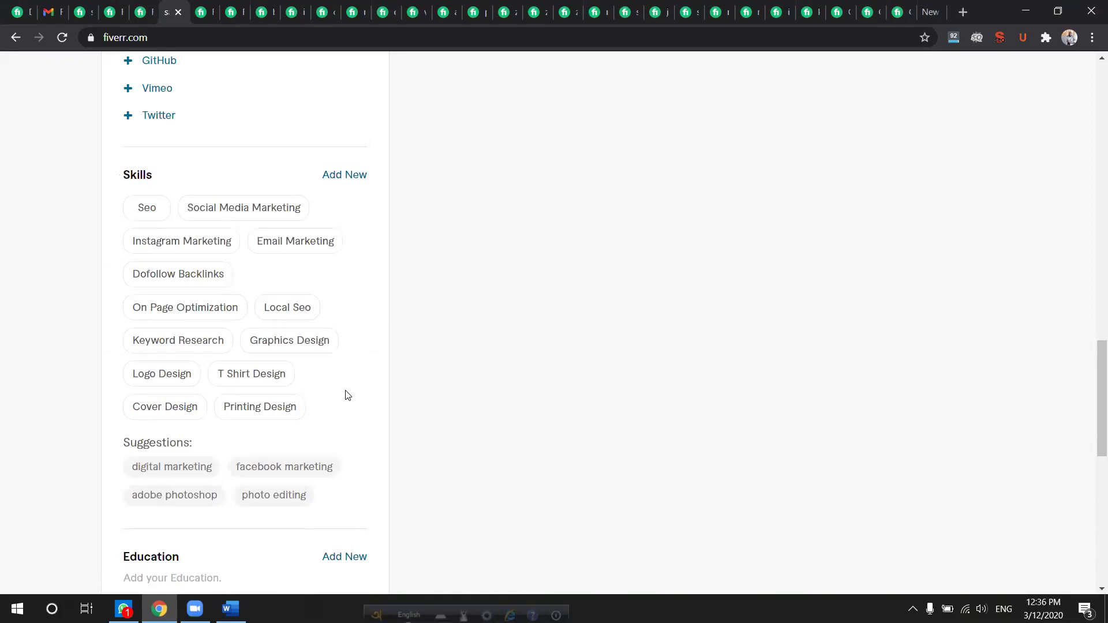
{"action": "scroll", "coordinate": [307, 427], "scroll_direction": "down", "scroll_amount": 1}
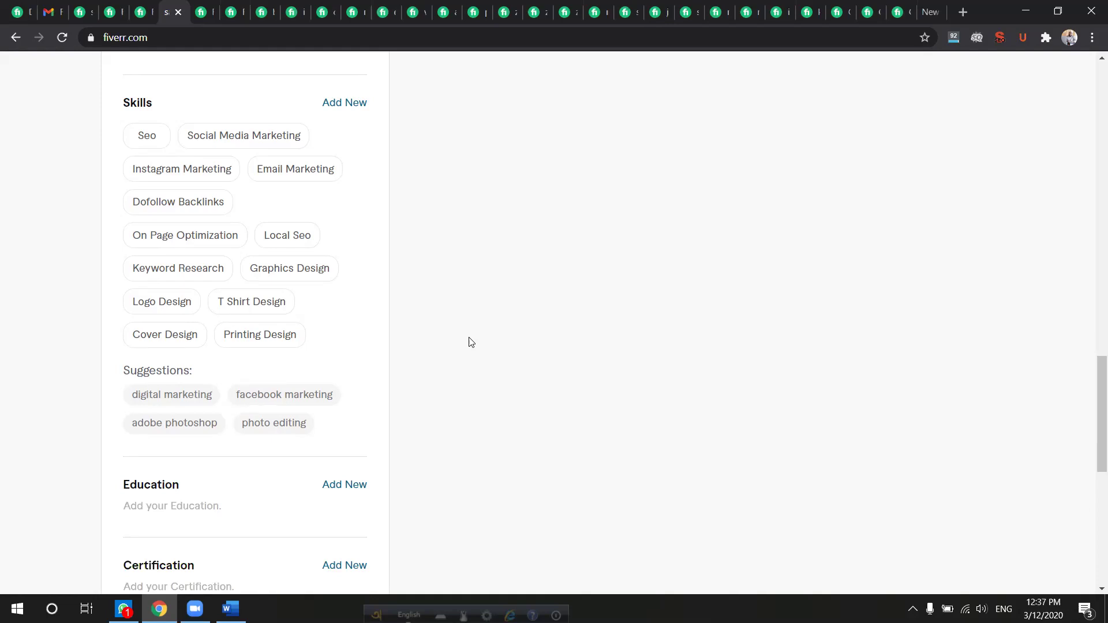
Open a new skill entry and clear the mistyped 'Seo' skill name.
{"action": "scroll", "coordinate": [462, 346], "scroll_direction": "up", "scroll_amount": 1}
{"action": "scroll", "coordinate": [464, 348], "scroll_direction": "down", "scroll_amount": 2}
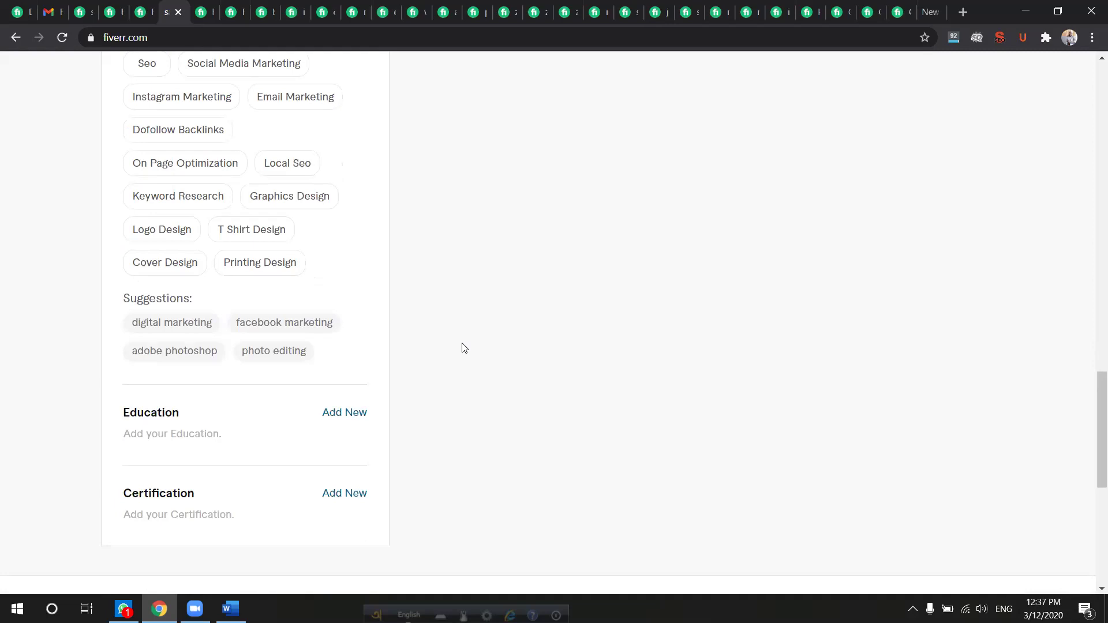
{"action": "scroll", "coordinate": [301, 284], "scroll_direction": "up", "scroll_amount": 4}
{"action": "left_click", "coordinate": [338, 247]}
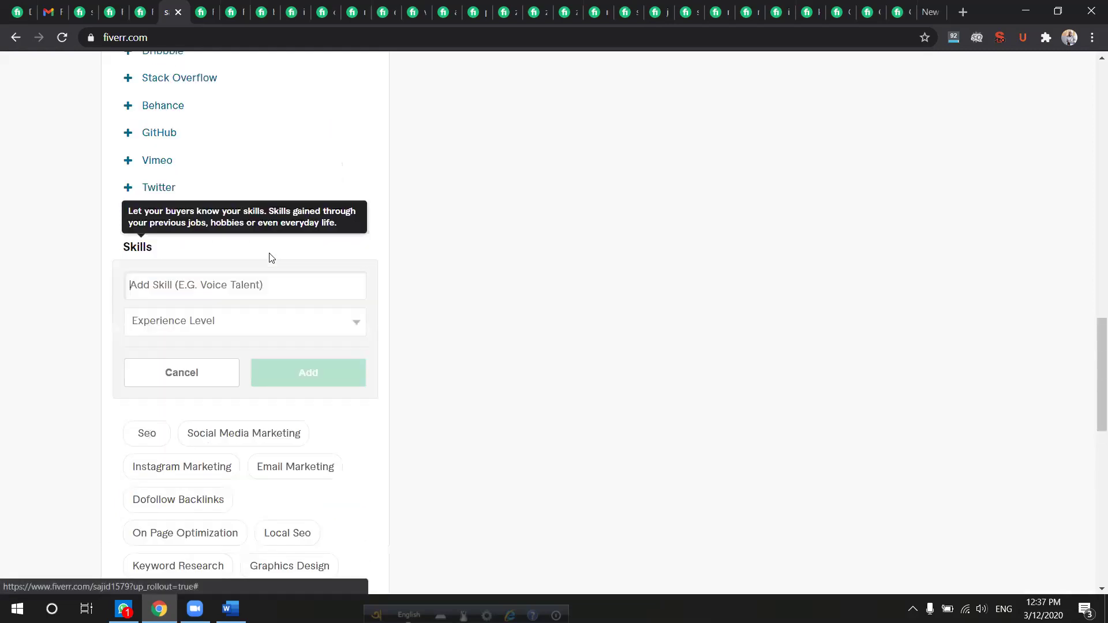
{"action": "type", "text": "S"}
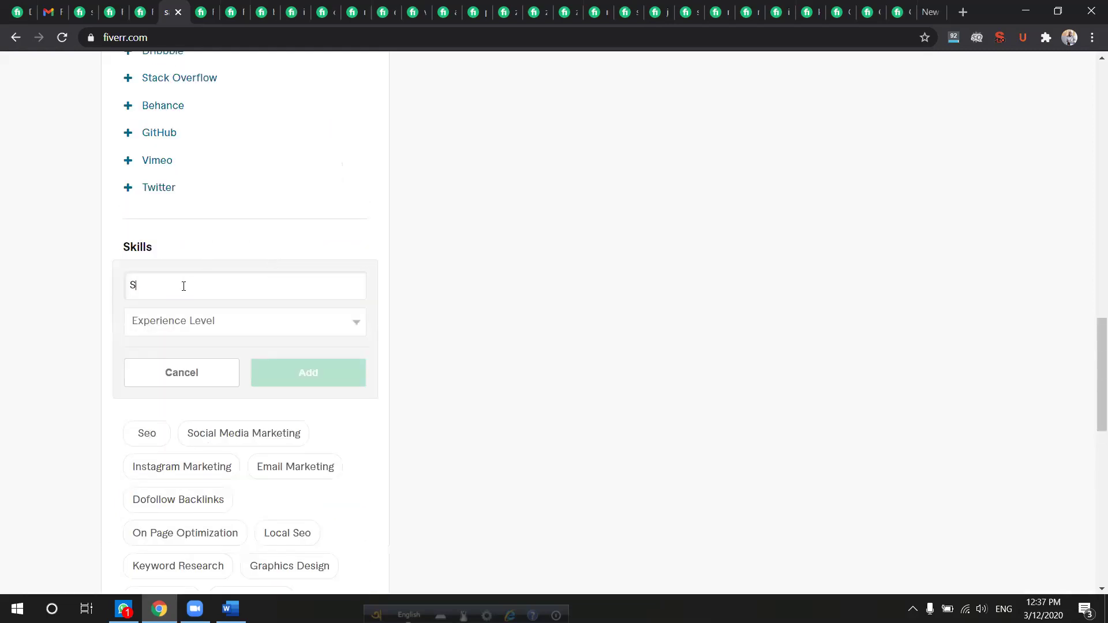
{"action": "type", "text": "eo "}
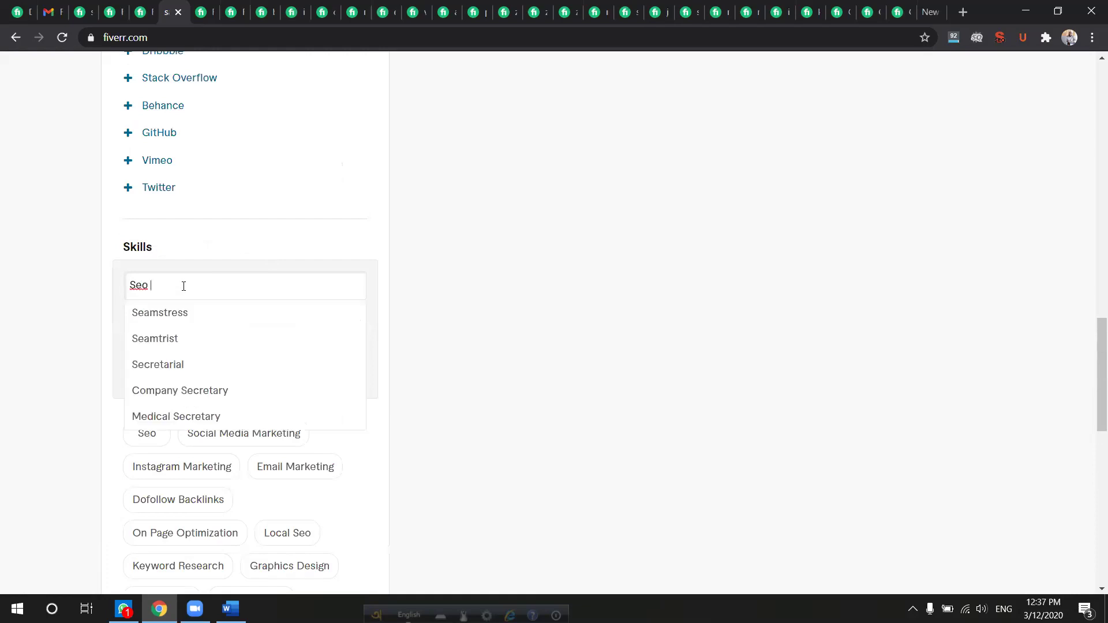
{"action": "type", "text": "F"}
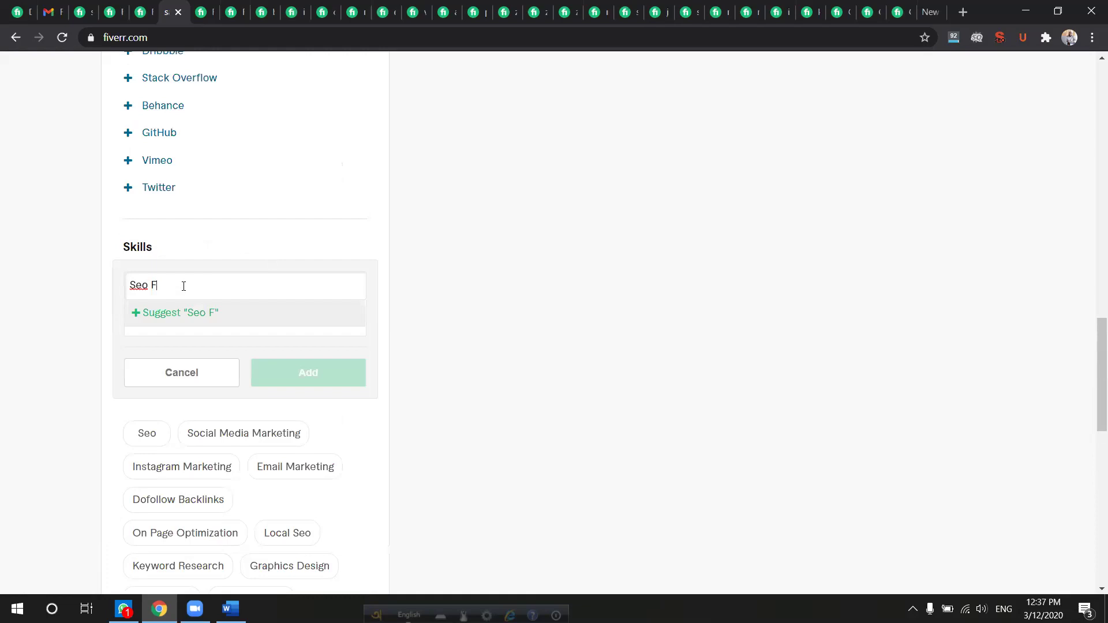
{"action": "key", "text": "BackSpace"}
{"action": "type", "text": "P"}
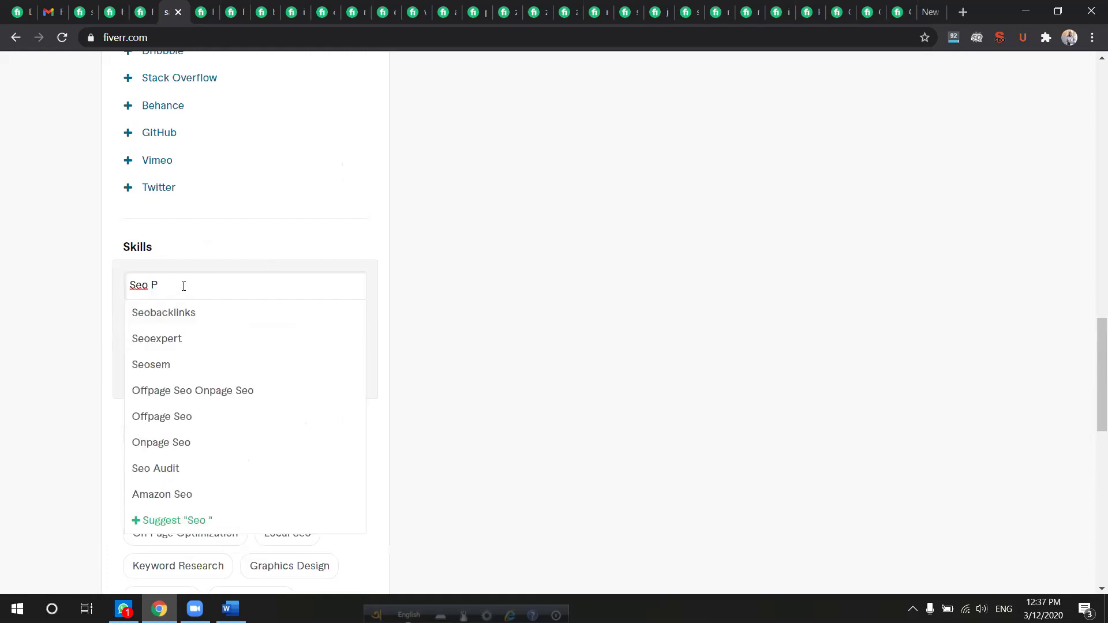
{"action": "type", "text": "l"}
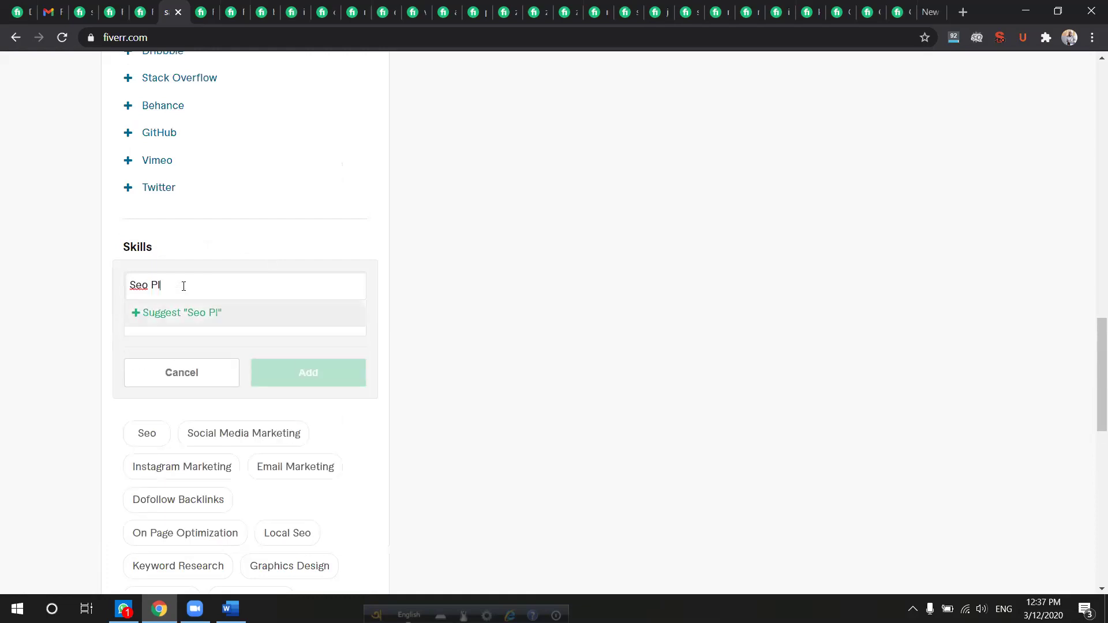
{"action": "type", "text": "u"}
{"action": "key", "text": "BackSpace"}
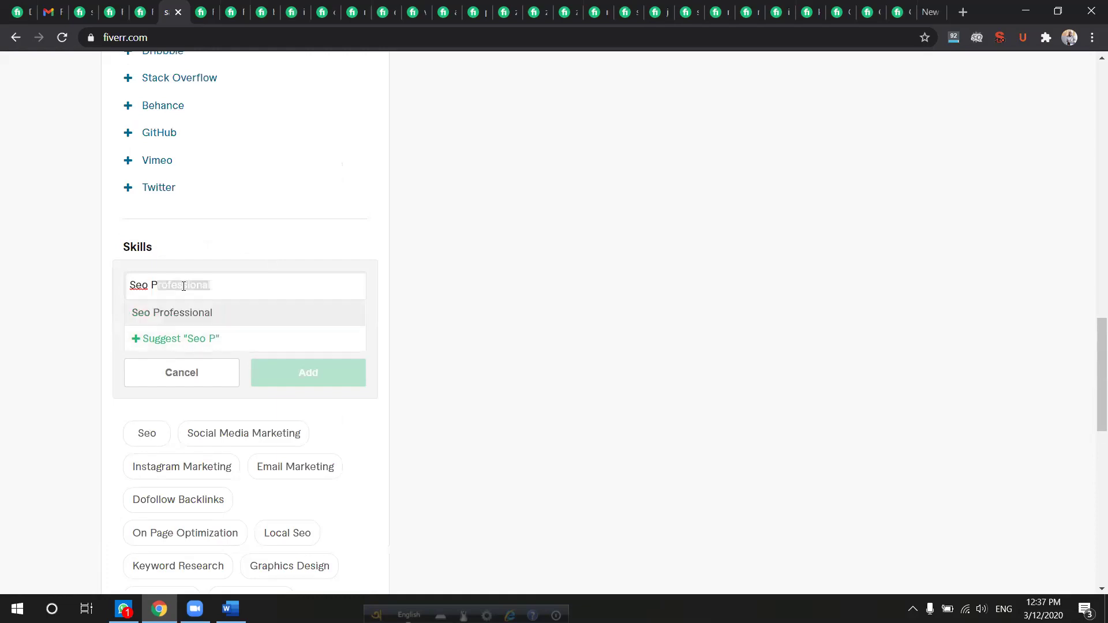
{"action": "key", "text": "BackSpace"}
{"action": "key", "text": "BackSpace"}
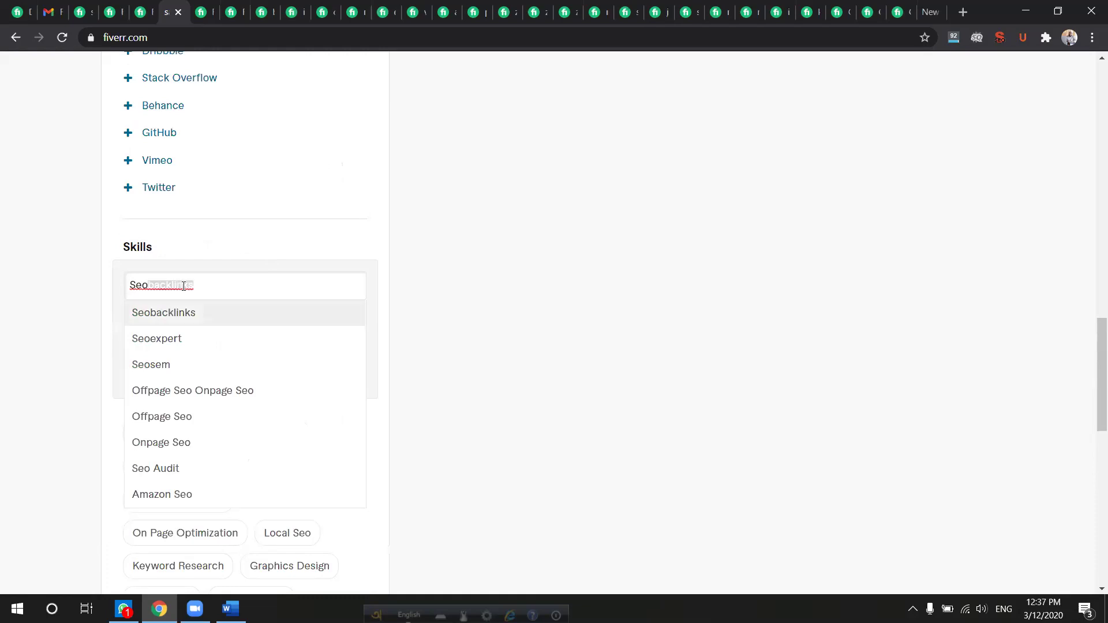
{"action": "key", "text": "Return"}
Type 'Affiliate', choose Affiliate Marketing, and add it at Expert level.
{"action": "type", "text": "A"}
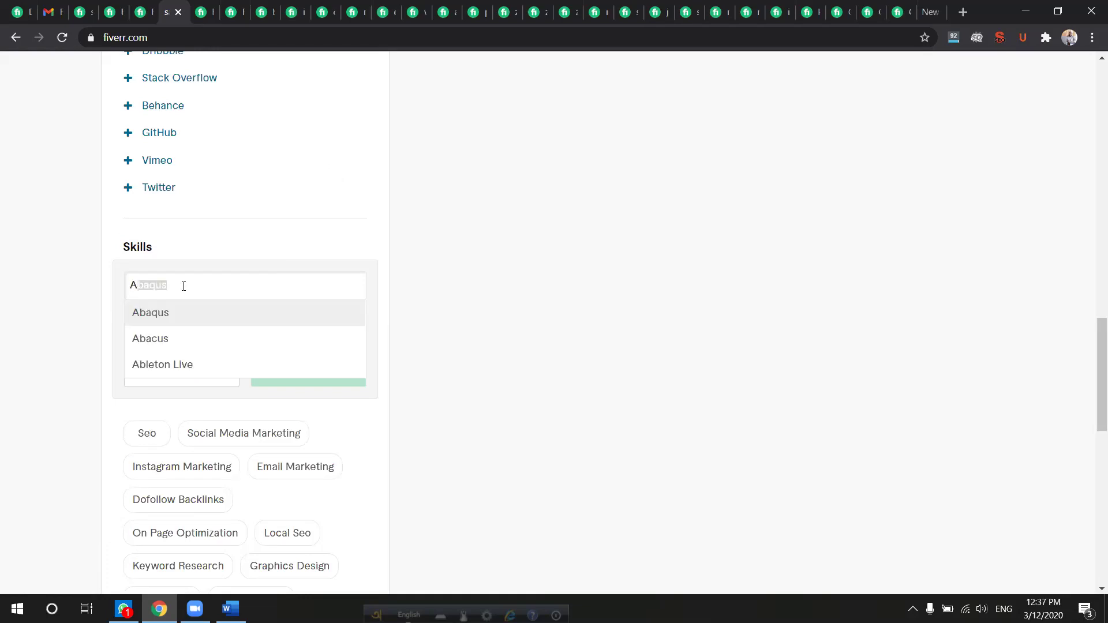
{"action": "type", "text": "ff"}
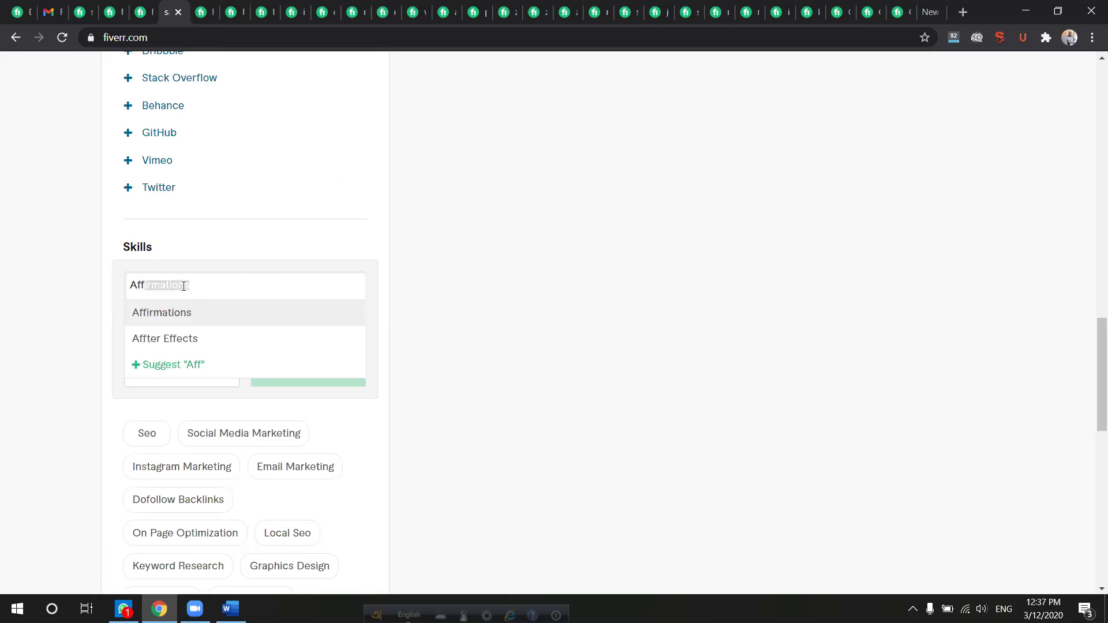
{"action": "type", "text": "iliate"}
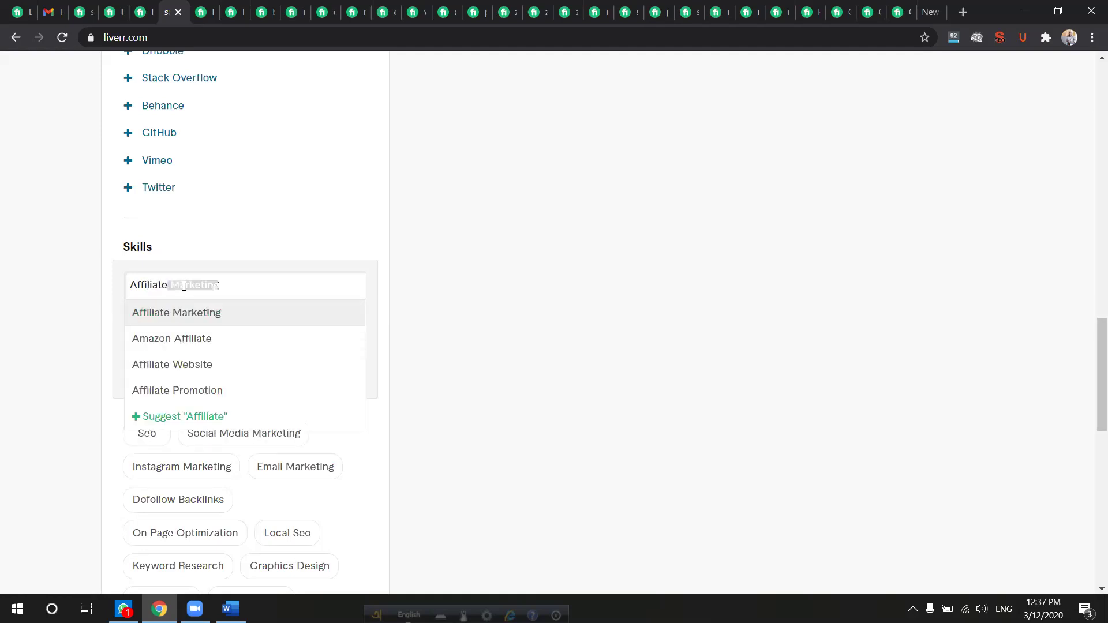
{"action": "left_click", "coordinate": [213, 317]}
{"action": "left_click", "coordinate": [354, 327]}
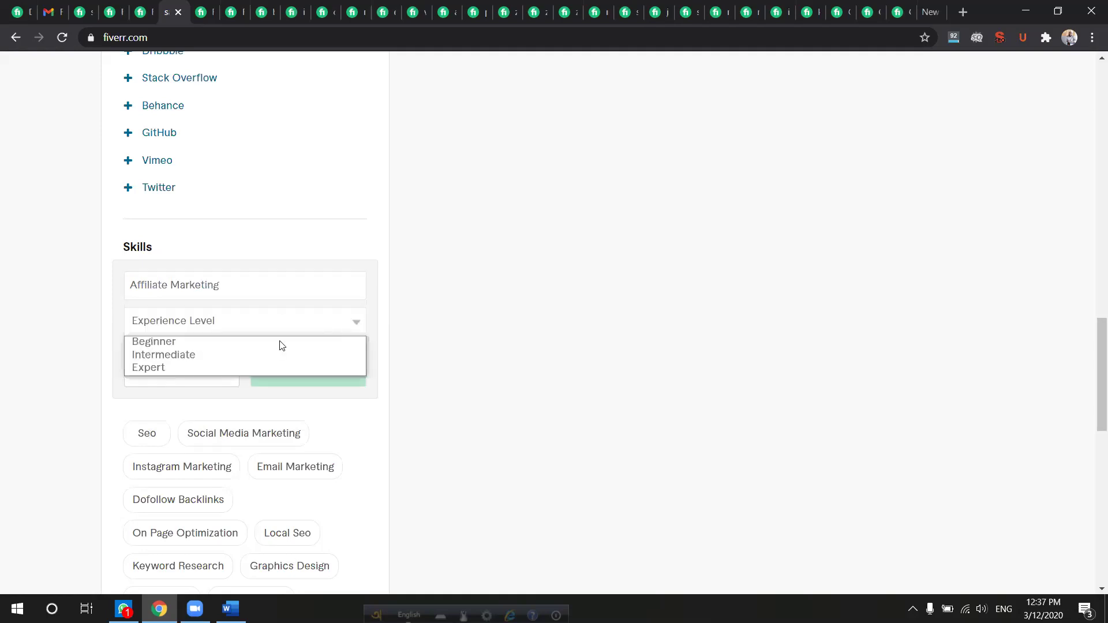
{"action": "left_click", "coordinate": [203, 368]}
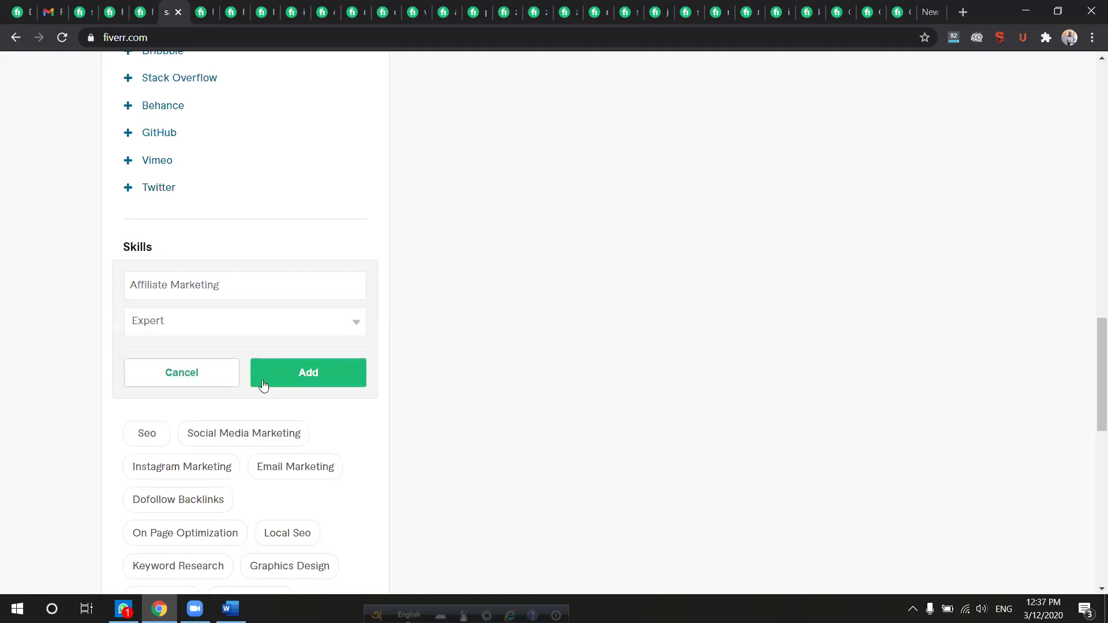
{"action": "left_click", "coordinate": [316, 381]}
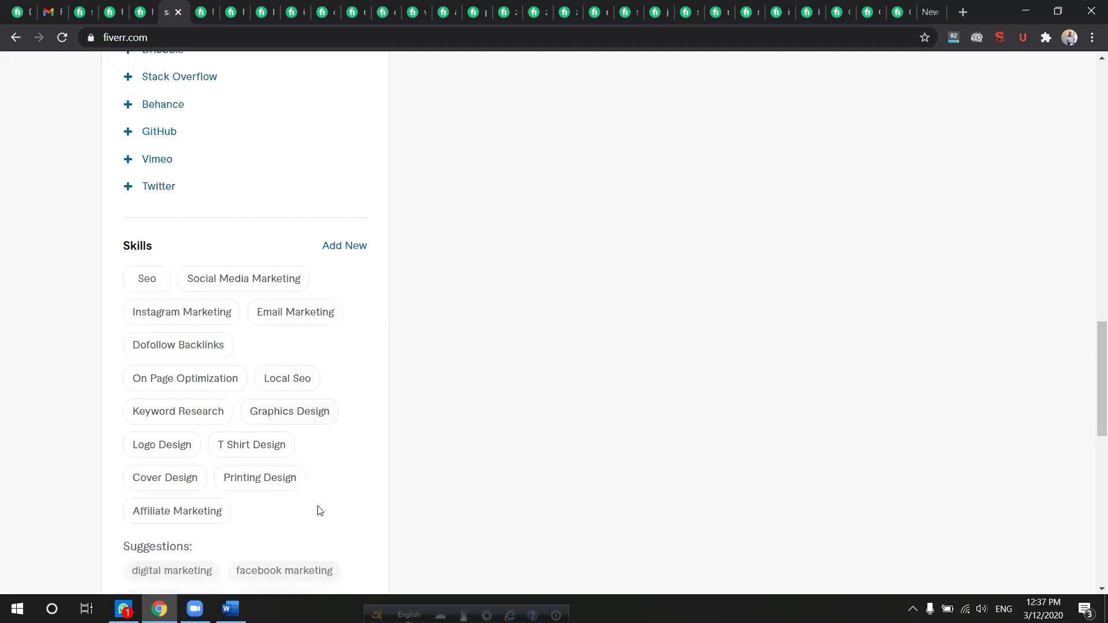
{"action": "scroll", "coordinate": [317, 510], "scroll_direction": "down", "scroll_amount": 3}
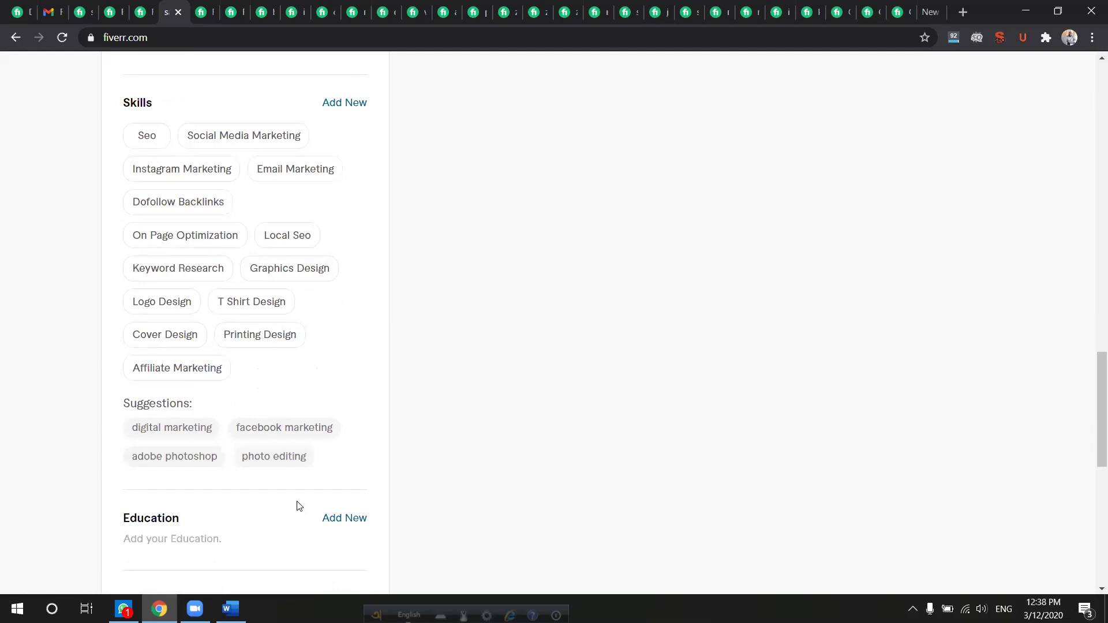
Start another skill entry and type 'Image Op' as the skill name.
{"action": "left_click", "coordinate": [343, 104]}
{"action": "type", "text": "Image "}
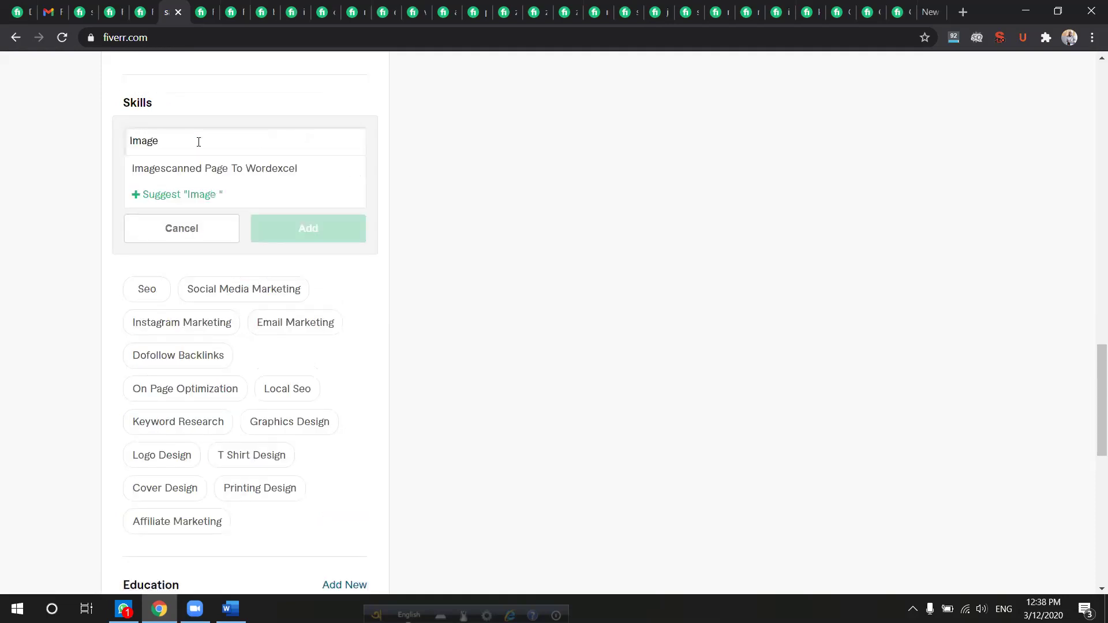
{"action": "type", "text": "Seo"}
{"action": "key", "text": "BackSpace"}
{"action": "key", "text": "BackSpace"}
{"action": "key", "text": "BackSpace"}
{"action": "type", "text": "Of"}
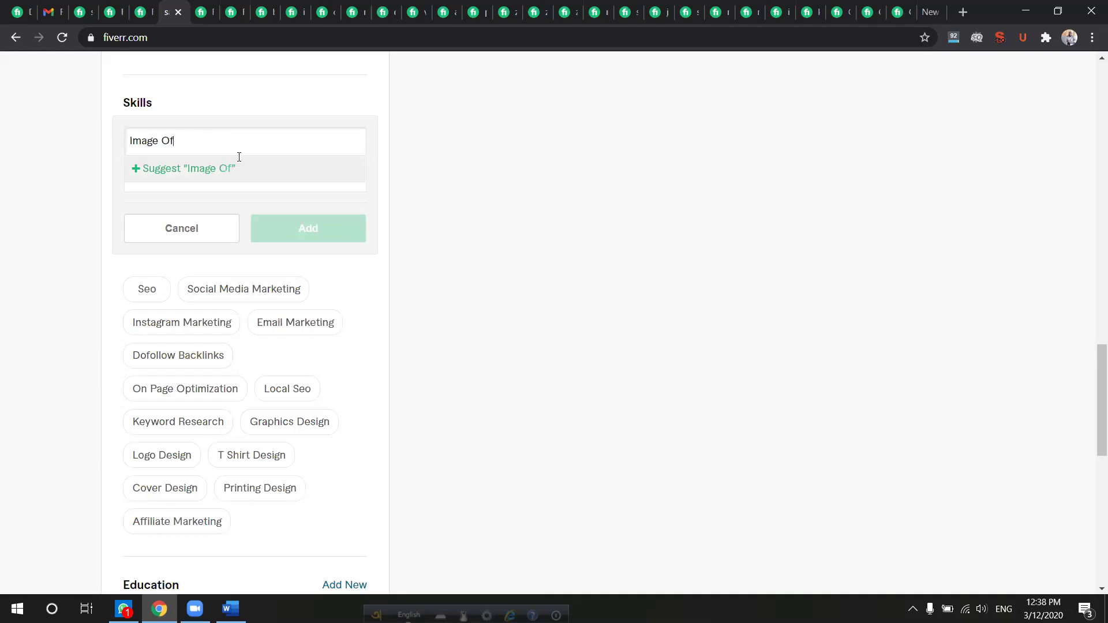
{"action": "key", "text": "BackSpace"}
{"action": "type", "text": "p"}
Choose Image Optimization from the suggestions and add it at Expert level.
{"action": "left_click", "coordinate": [229, 179]}
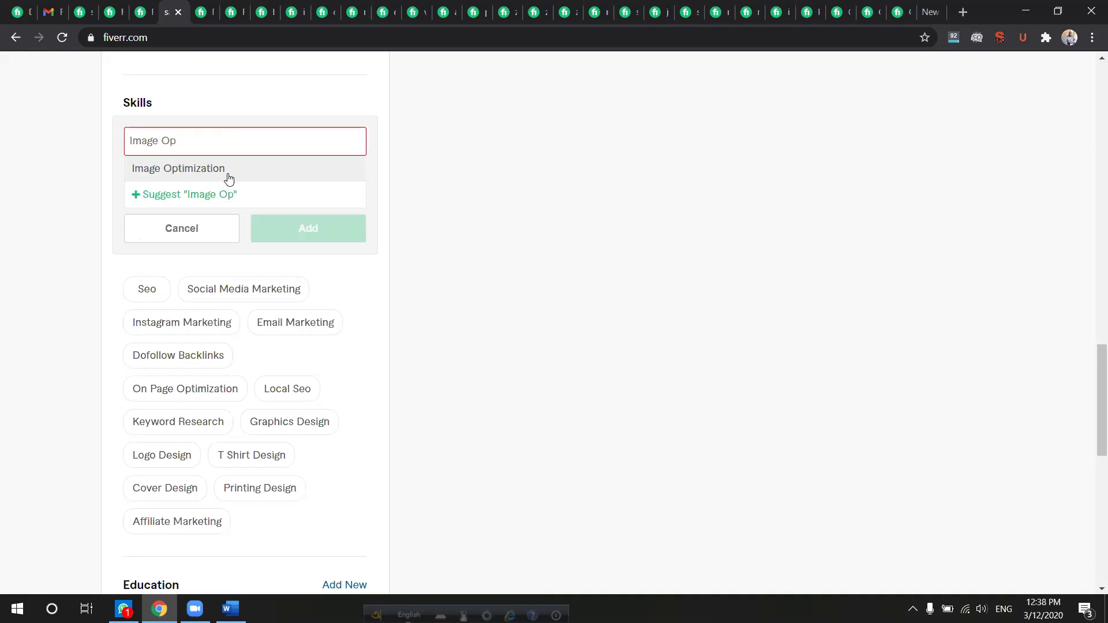
{"action": "left_click", "coordinate": [349, 179]}
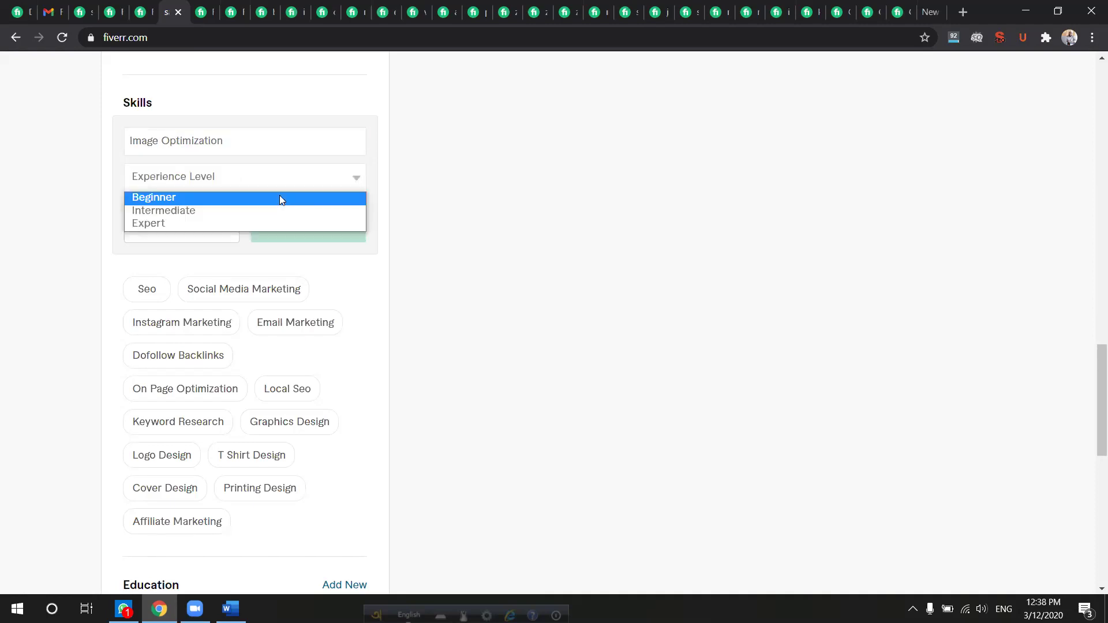
{"action": "left_click", "coordinate": [205, 223]}
{"action": "left_click", "coordinate": [326, 239]}
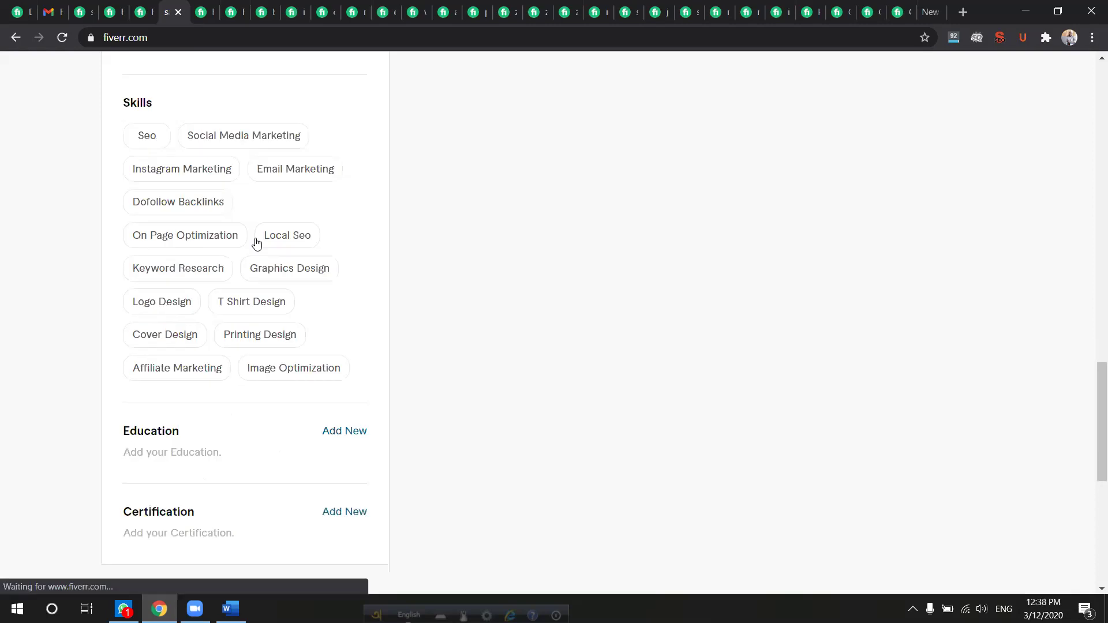
{"action": "scroll", "coordinate": [291, 339], "scroll_direction": "up", "scroll_amount": 6}
{"action": "scroll", "coordinate": [344, 439], "scroll_direction": "down", "scroll_amount": 5}
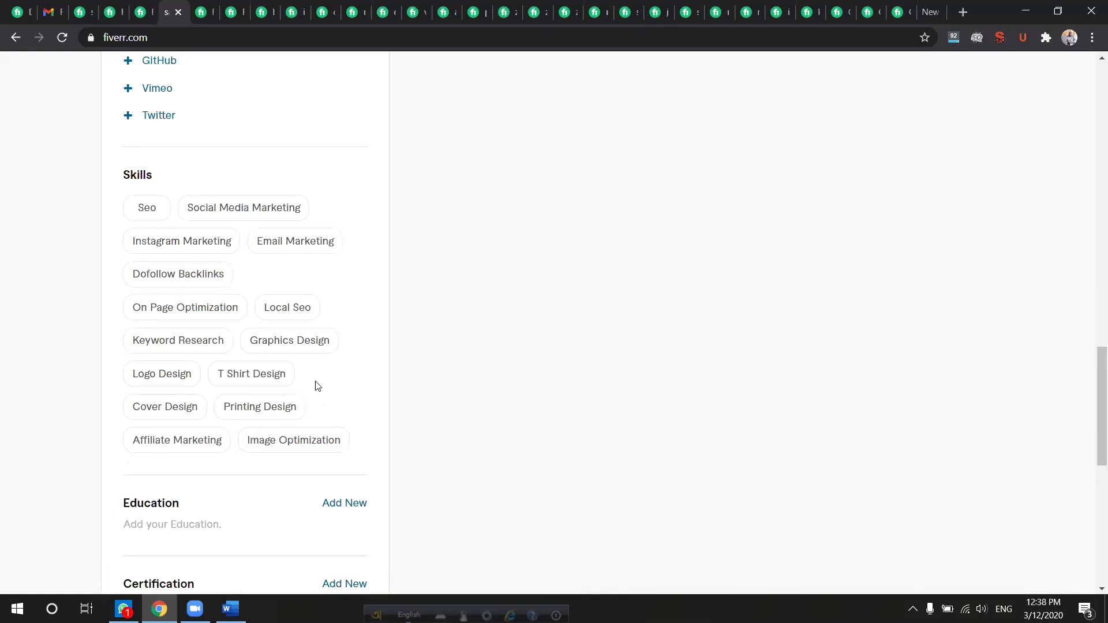
{"action": "mouse_move", "coordinate": [295, 400]}
{"action": "scroll", "coordinate": [430, 313], "scroll_direction": "down", "scroll_amount": 1}
{"action": "scroll", "coordinate": [430, 313], "scroll_direction": "up", "scroll_amount": 1}
{"action": "scroll", "coordinate": [202, 443], "scroll_direction": "down", "scroll_amount": 1}
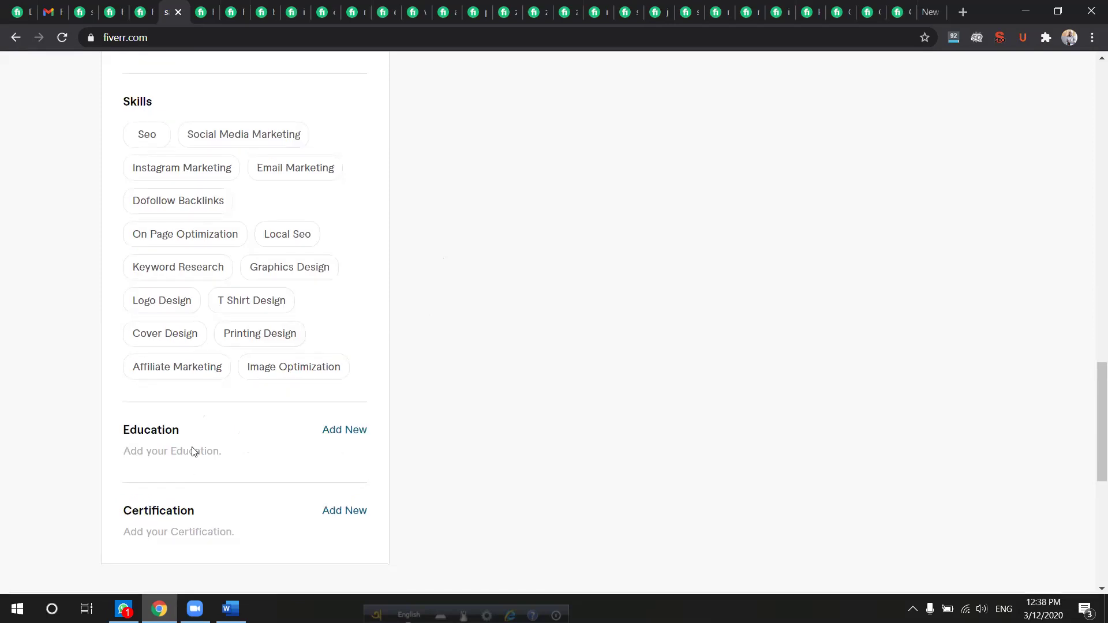
{"action": "scroll", "coordinate": [249, 375], "scroll_direction": "down", "scroll_amount": 2}
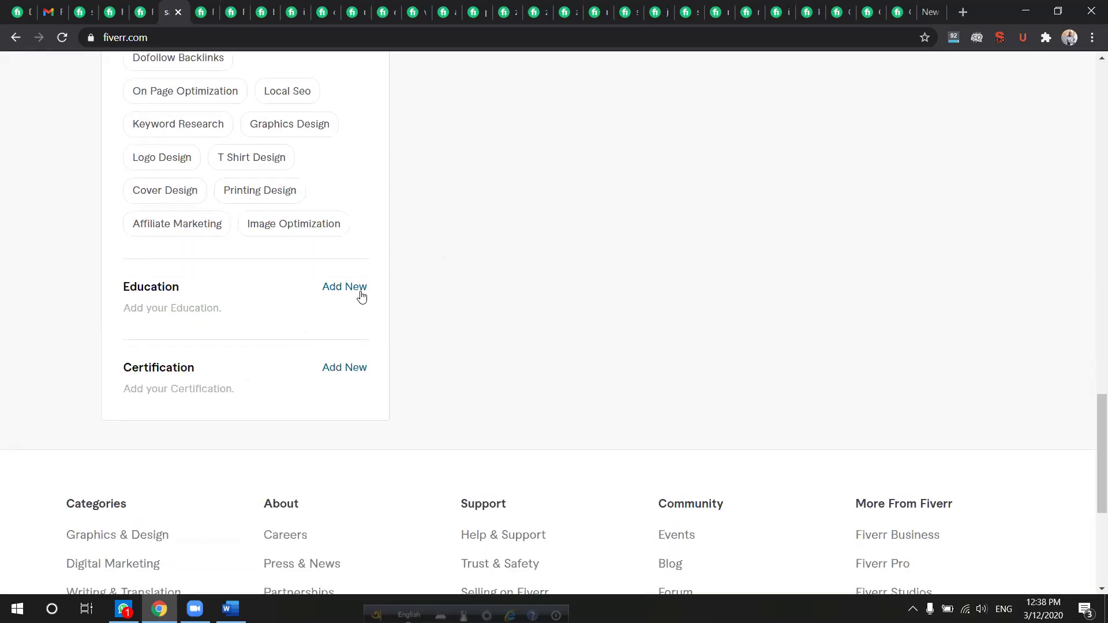
Add a new Education entry and pick Bangladesh as the College/University country.
{"action": "left_click", "coordinate": [342, 292]}
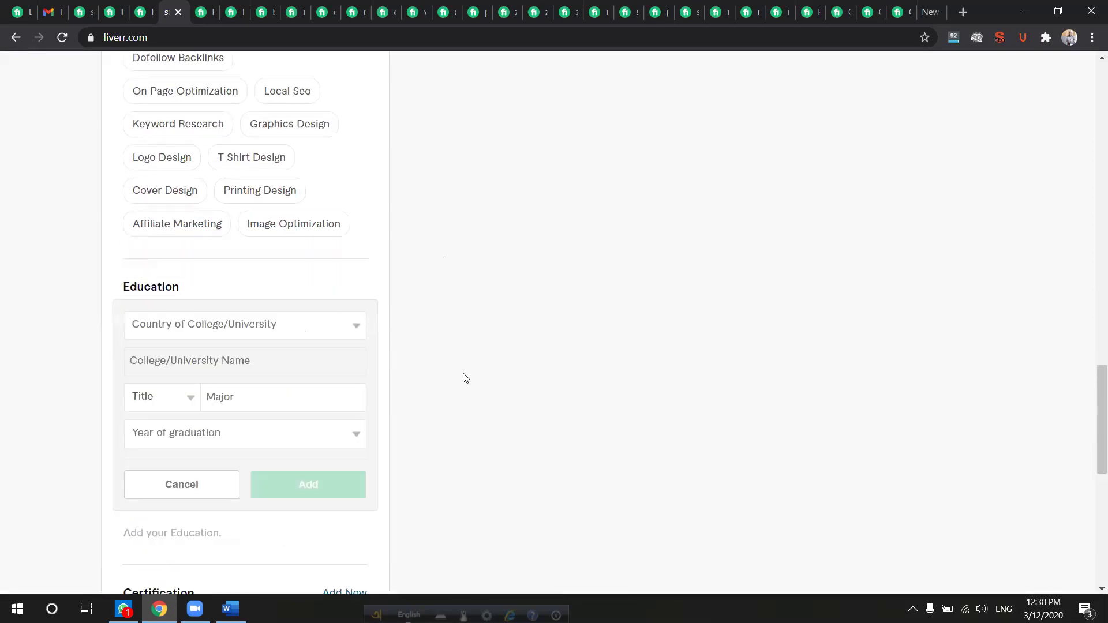
{"action": "left_click", "coordinate": [356, 328]}
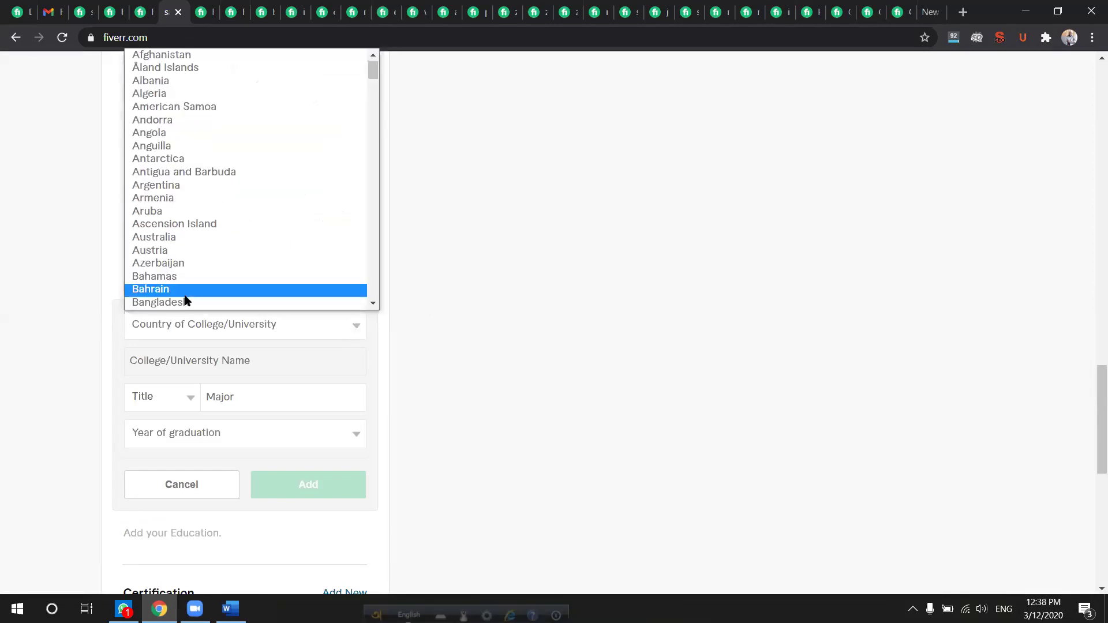
{"action": "scroll", "coordinate": [242, 205], "scroll_direction": "down", "scroll_amount": 12}
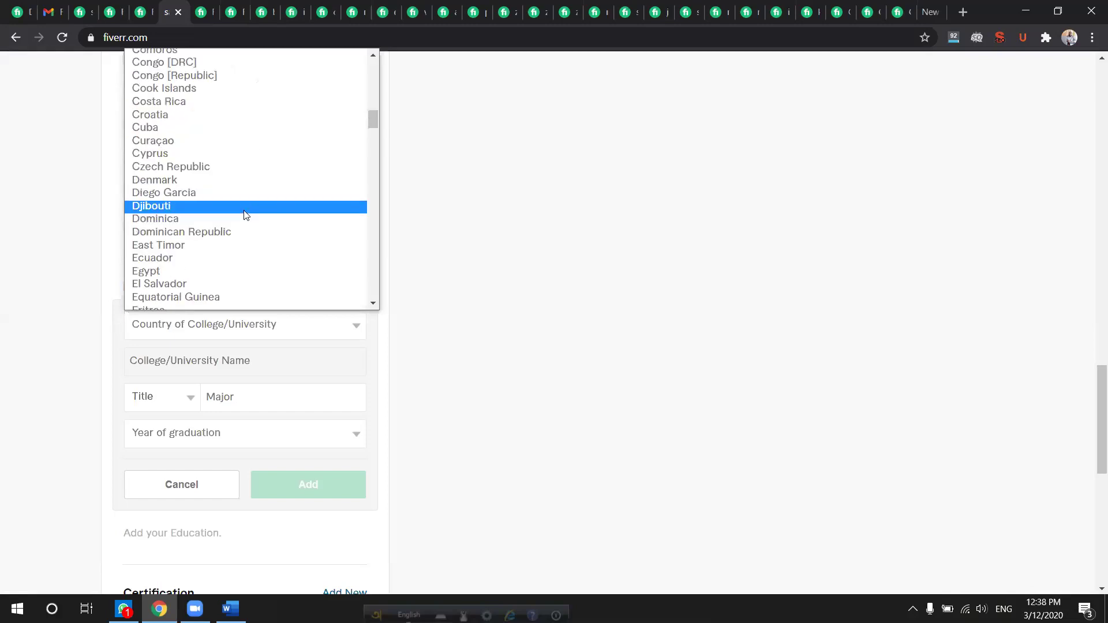
{"action": "type", "text": "in"}
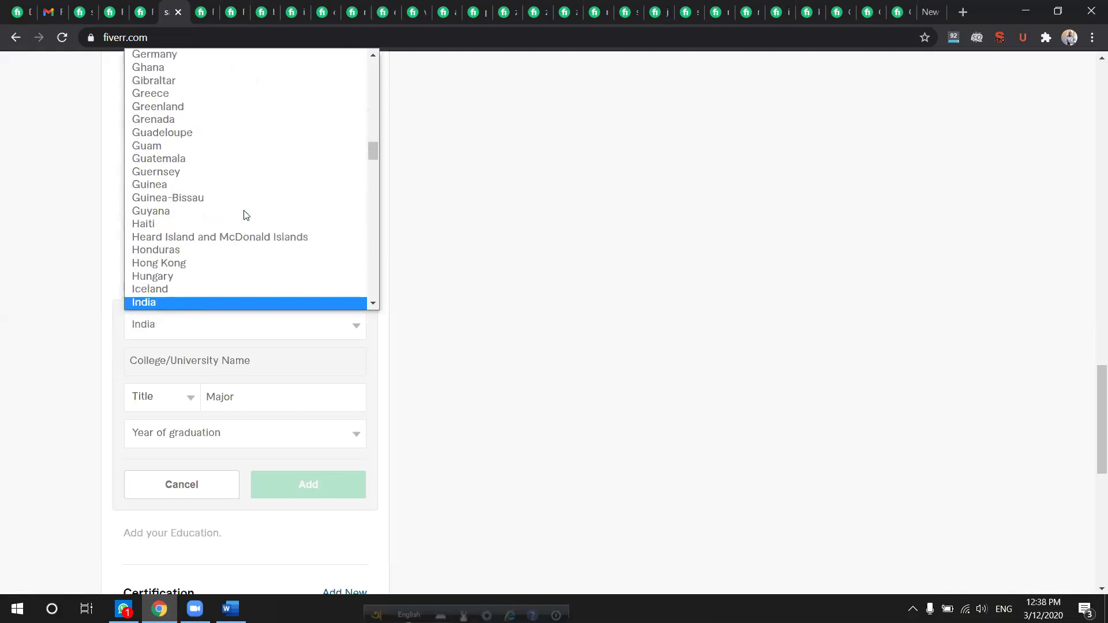
{"action": "scroll", "coordinate": [246, 218], "scroll_direction": "up", "scroll_amount": 20}
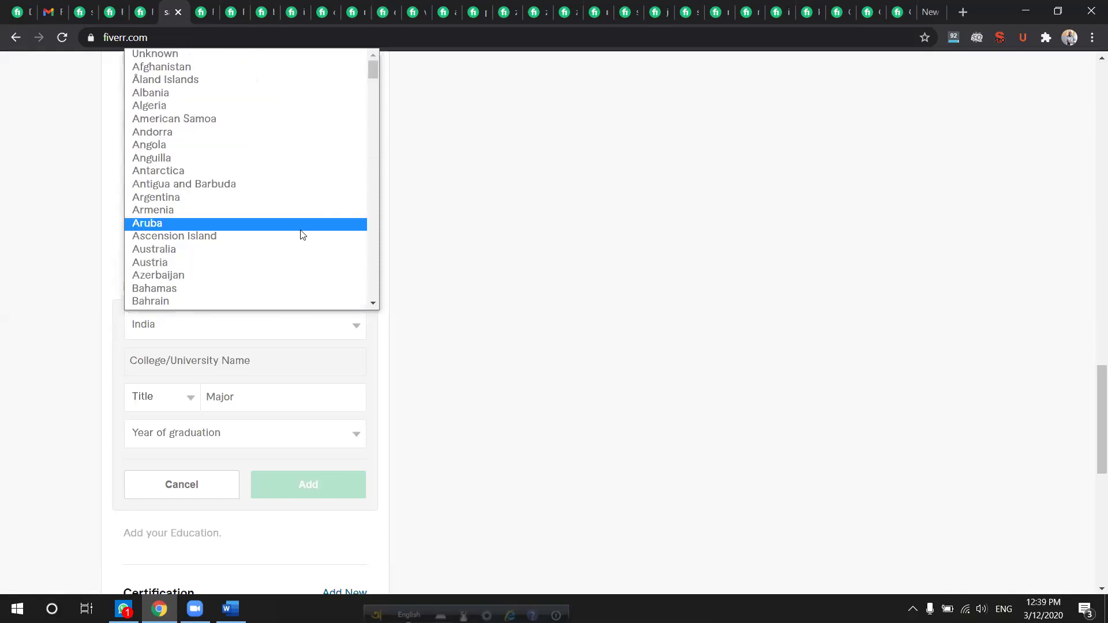
{"action": "scroll", "coordinate": [302, 235], "scroll_direction": "down", "scroll_amount": 5}
{"action": "scroll", "coordinate": [169, 143], "scroll_direction": "up", "scroll_amount": 3}
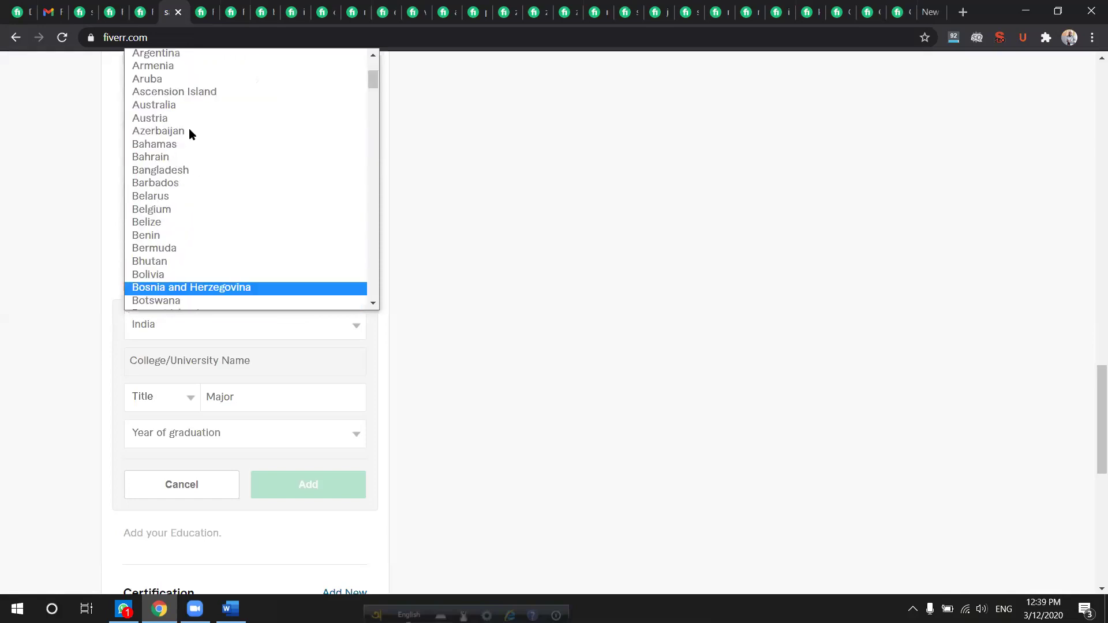
{"action": "left_click", "coordinate": [167, 169]}
{"action": "scroll", "coordinate": [254, 240], "scroll_direction": "up", "scroll_amount": 4}
{"action": "scroll", "coordinate": [260, 254], "scroll_direction": "down", "scroll_amount": 2}
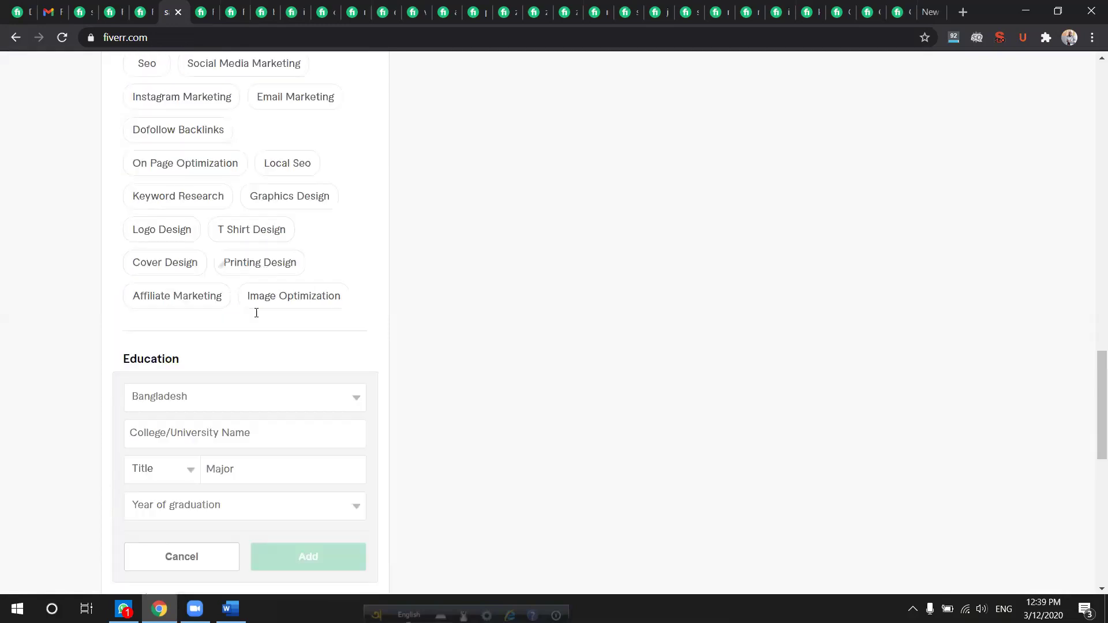
{"action": "scroll", "coordinate": [248, 323], "scroll_direction": "down", "scroll_amount": 2}
{"action": "left_click", "coordinate": [316, 296]}
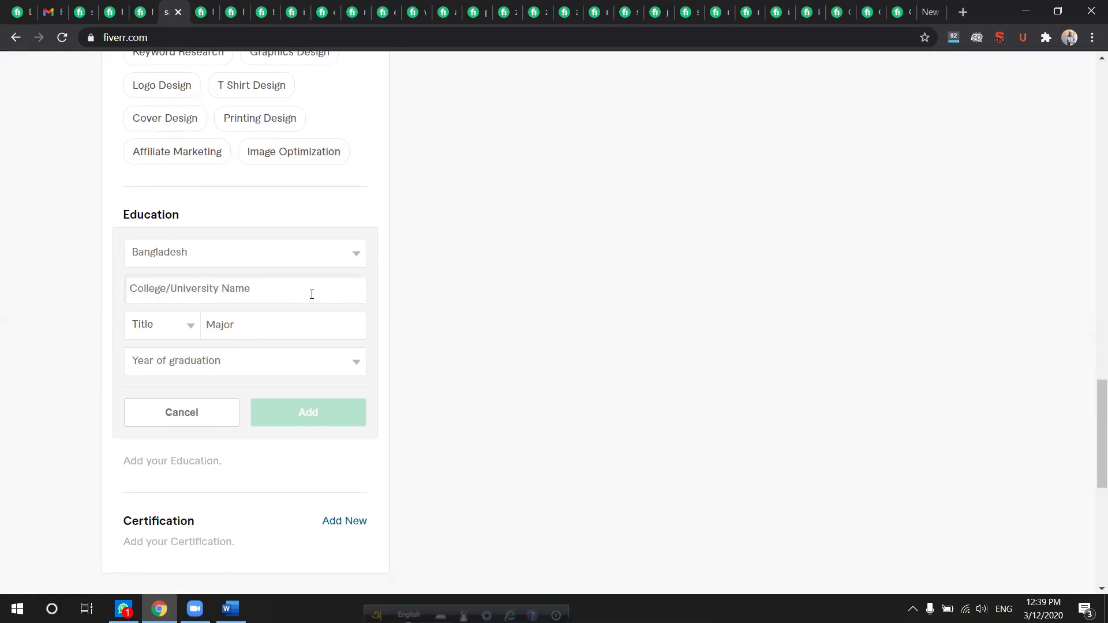
{"action": "type", "text": "C"}
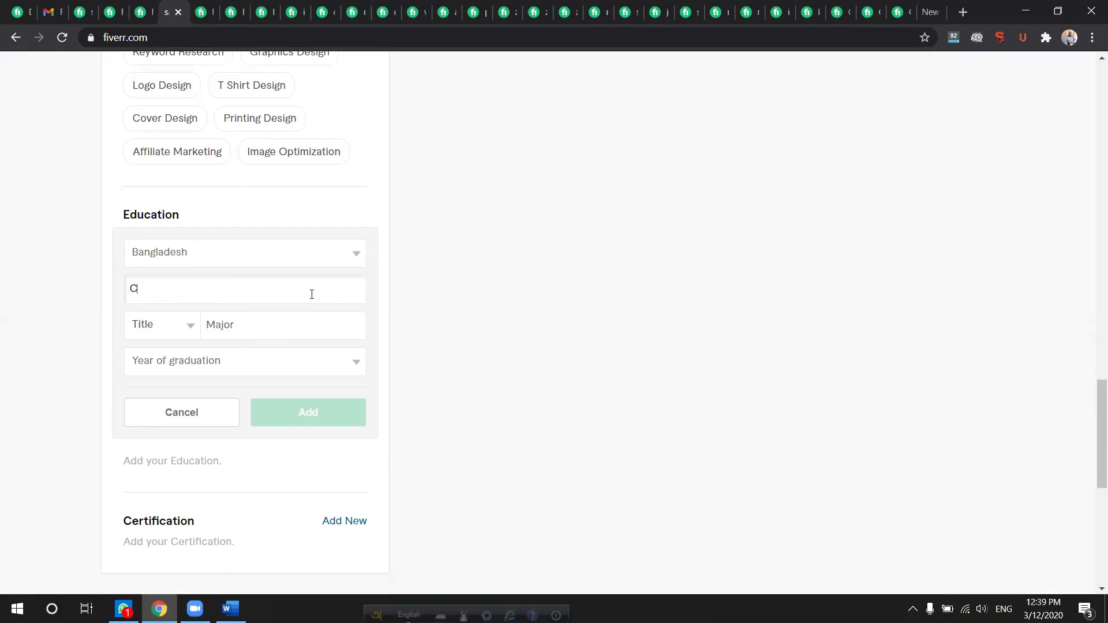
{"action": "type", "text": "o"}
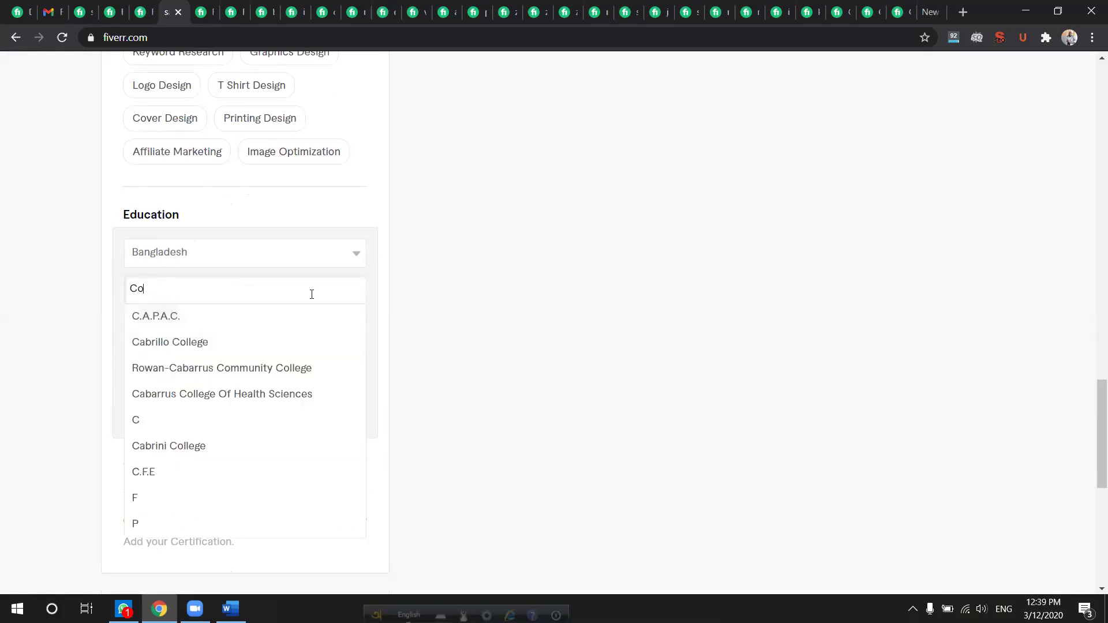
{"action": "type", "text": "mmerce"}
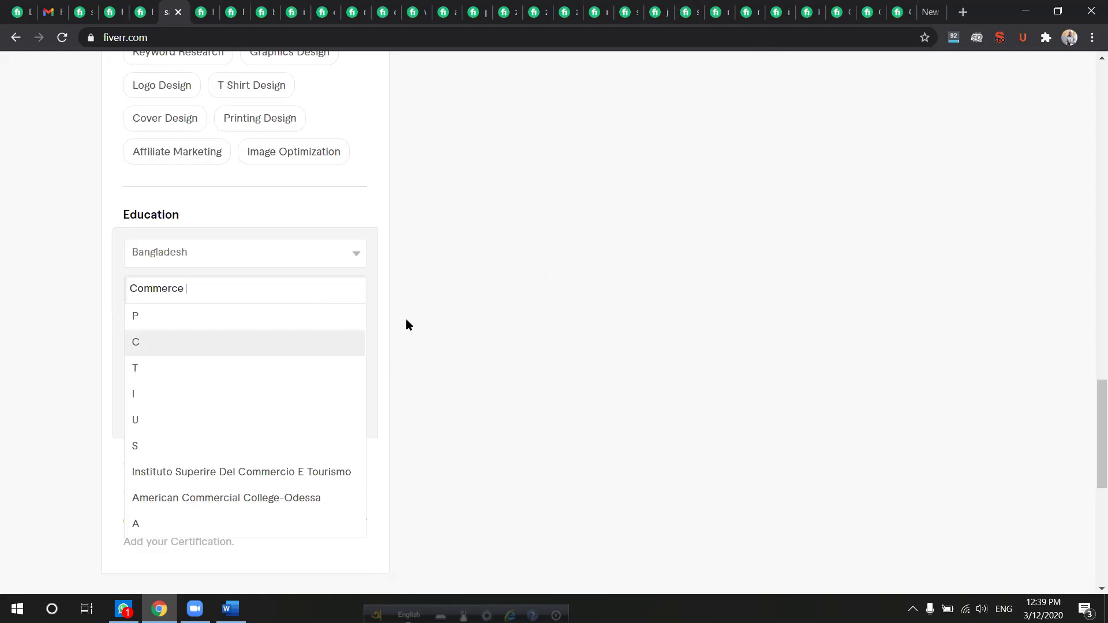
{"action": "scroll", "coordinate": [408, 325], "scroll_direction": "down", "scroll_amount": 1}
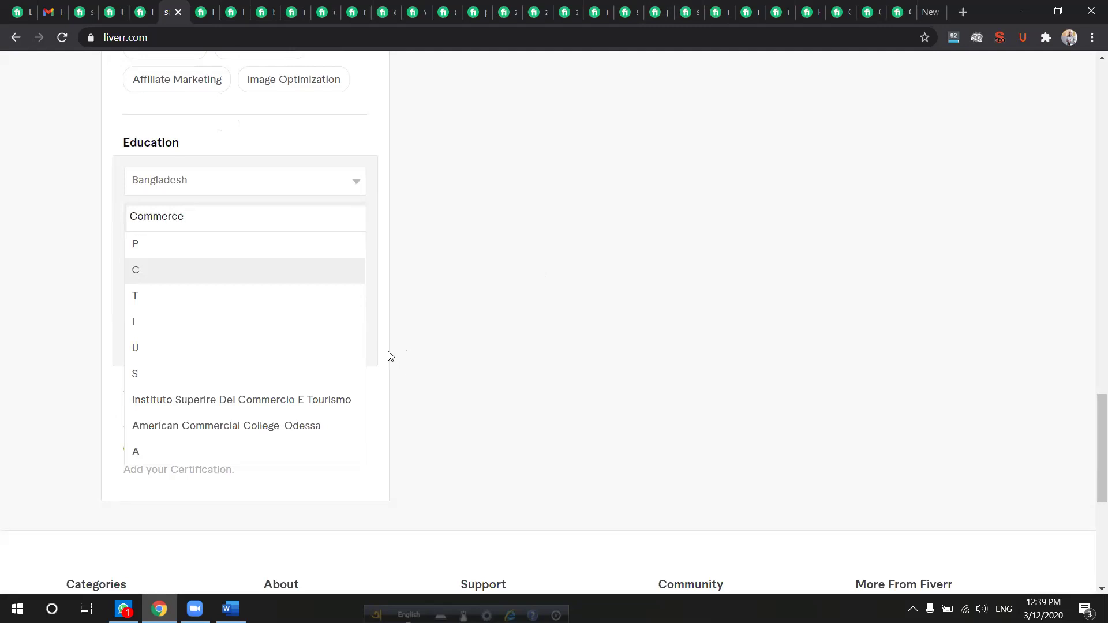
{"action": "scroll", "coordinate": [391, 358], "scroll_direction": "up", "scroll_amount": 2}
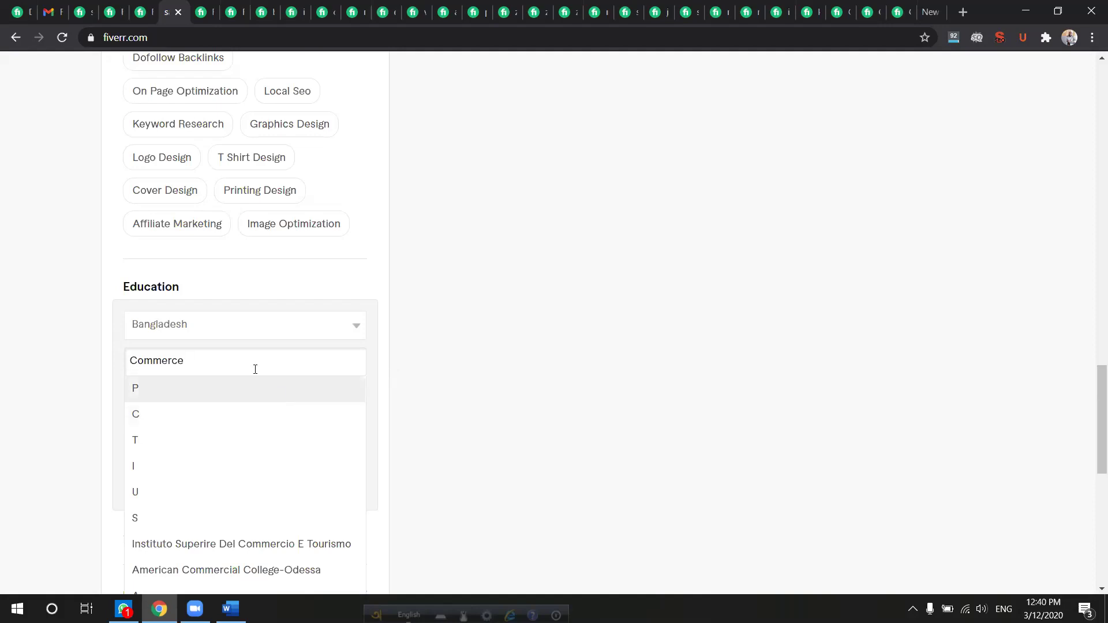
{"action": "scroll", "coordinate": [265, 367], "scroll_direction": "down", "scroll_amount": 2}
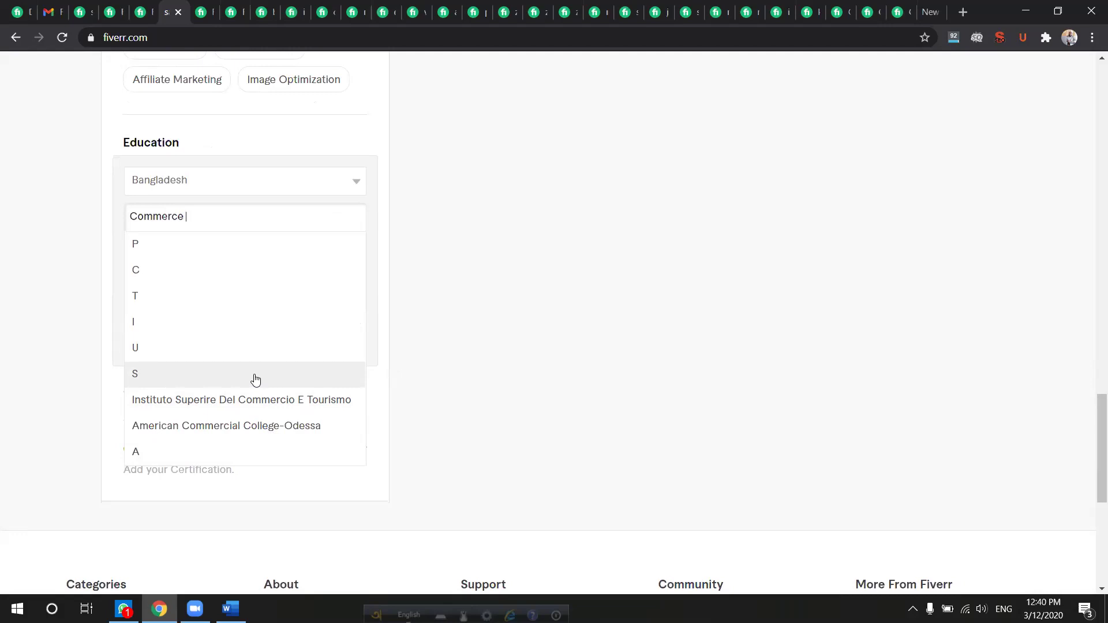
{"action": "key", "text": "BackSpace"}
{"action": "key", "text": "BackSpace"}
{"action": "key", "text": "BackSpace"}
{"action": "key", "text": "BackSpace"}
{"action": "key", "text": "BackSpace"}
{"action": "key", "text": "BackSpace"}
{"action": "key", "text": "BackSpace"}
{"action": "key", "text": "BackSpace"}
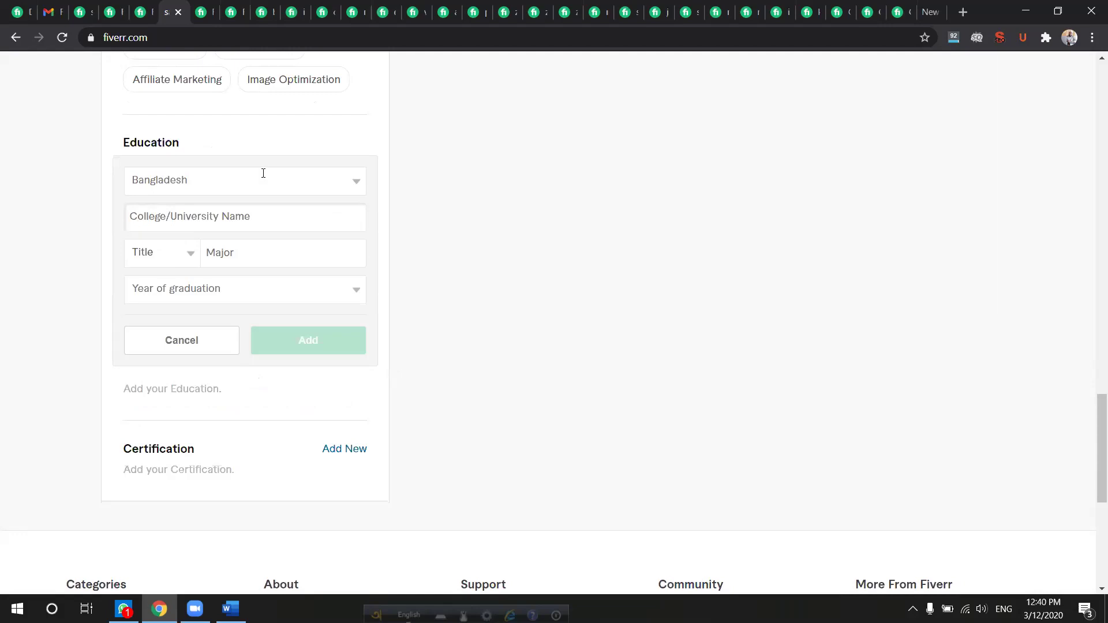
{"action": "scroll", "coordinate": [300, 312], "scroll_direction": "up", "scroll_amount": 1}
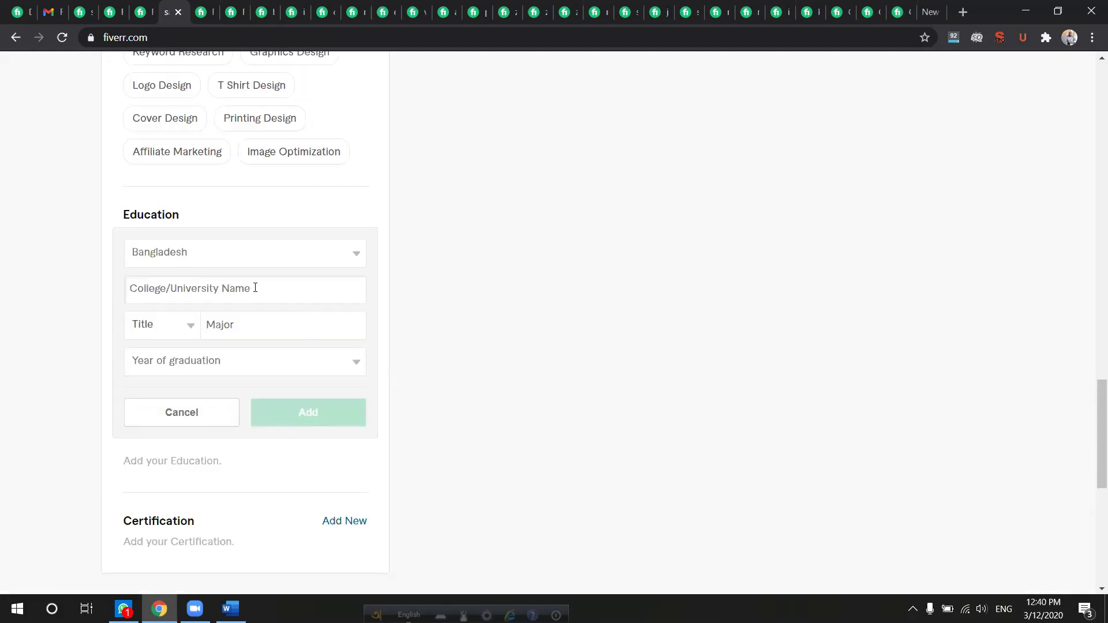
Type 'National Un' in the college name field and choose National University.
{"action": "type", "text": "C"}
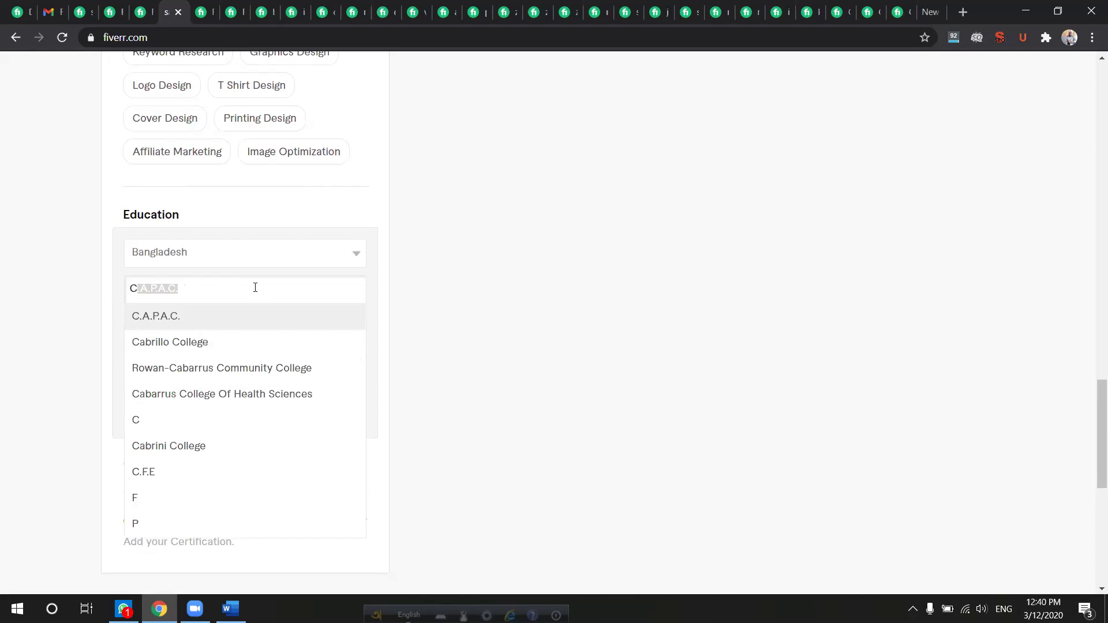
{"action": "type", "text": "om"}
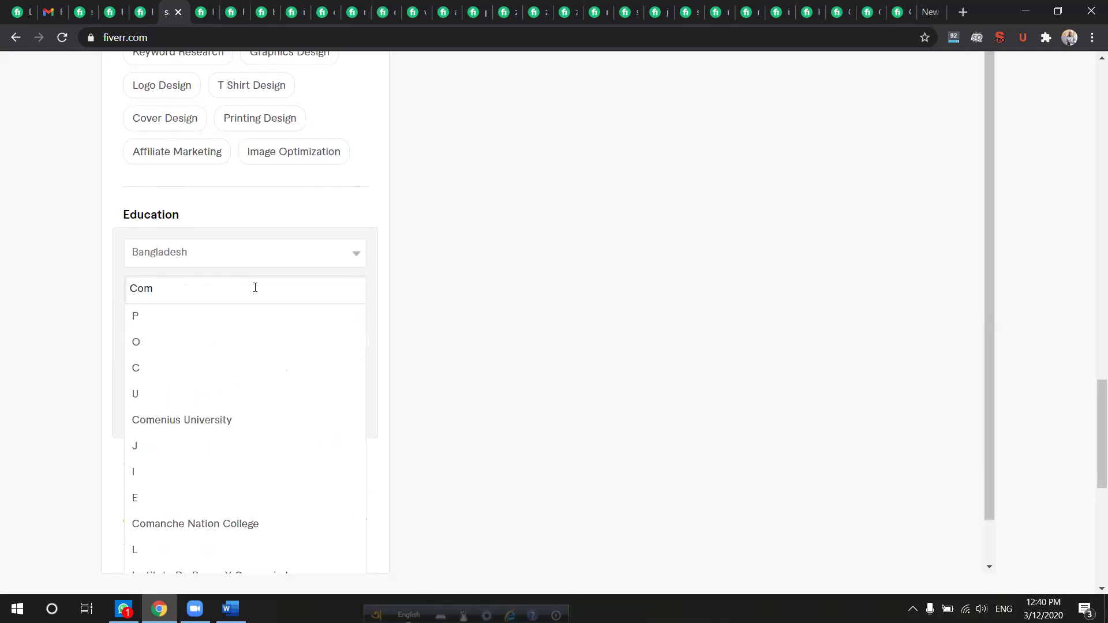
{"action": "key", "text": "BackSpace"}
{"action": "key", "text": "BackSpace"}
{"action": "key", "text": "BackSpace"}
{"action": "type", "text": "Nat"}
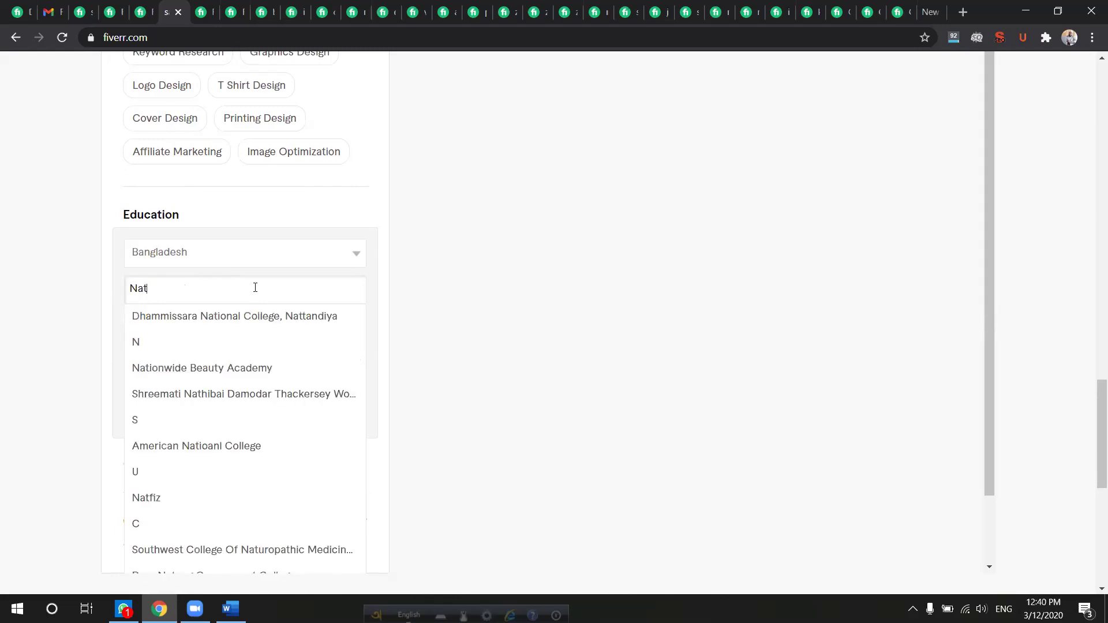
{"action": "type", "text": "ional"}
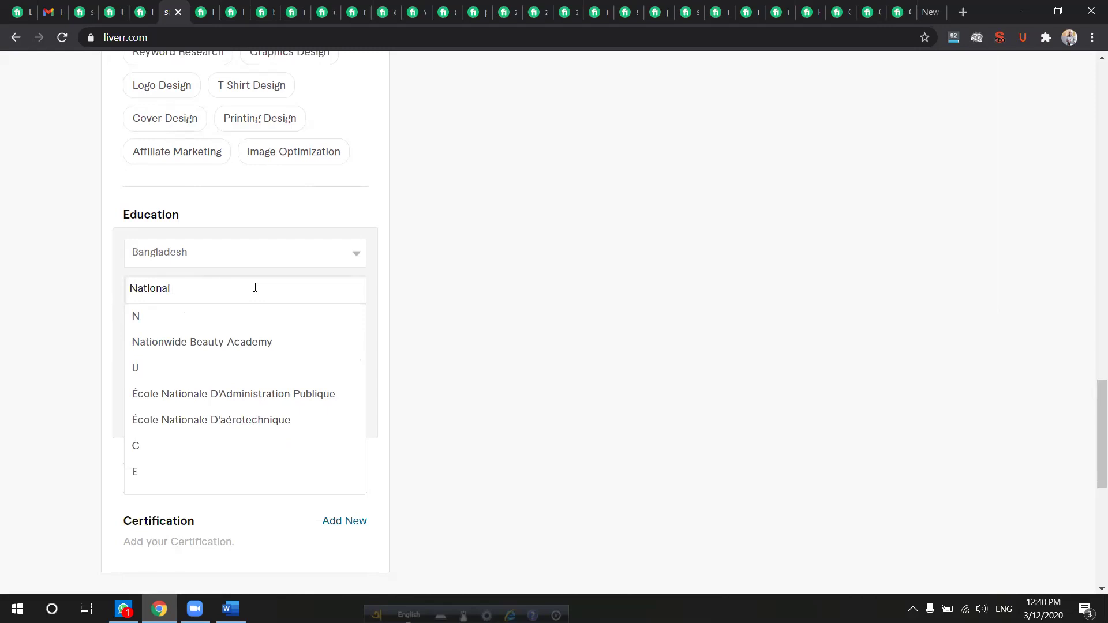
{"action": "type", "text": " Uni"}
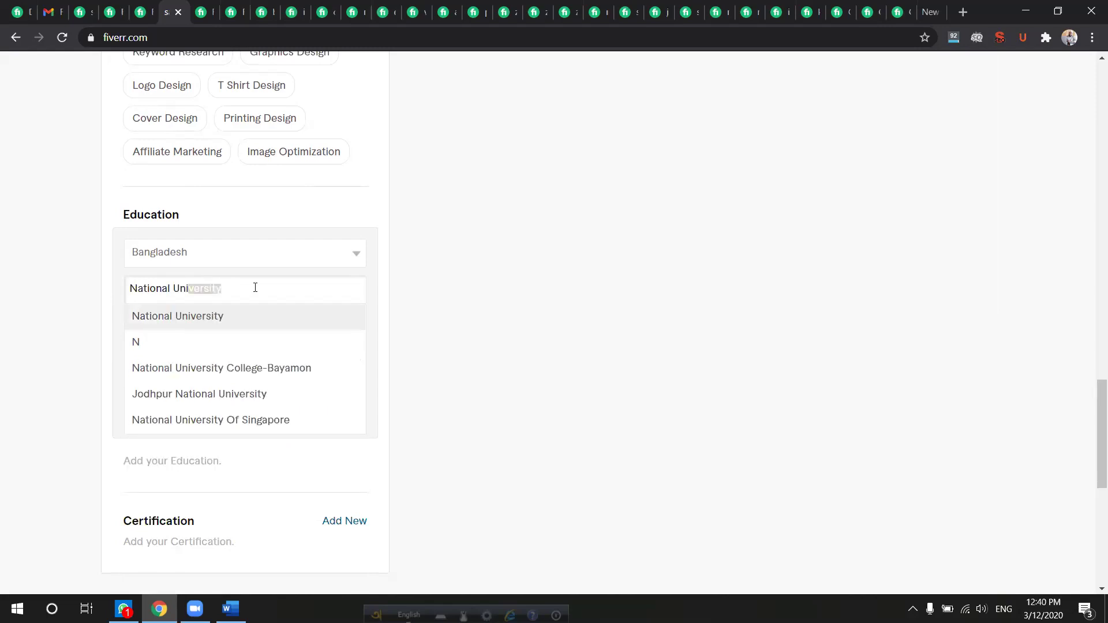
{"action": "left_click", "coordinate": [272, 319]}
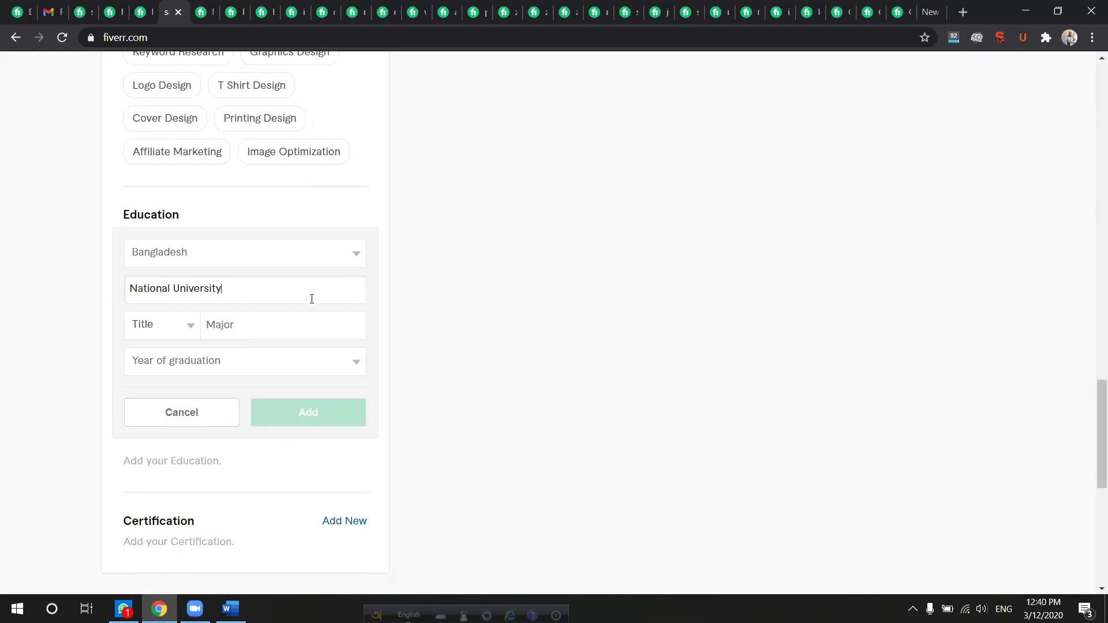
{"action": "left_click", "coordinate": [192, 328]}
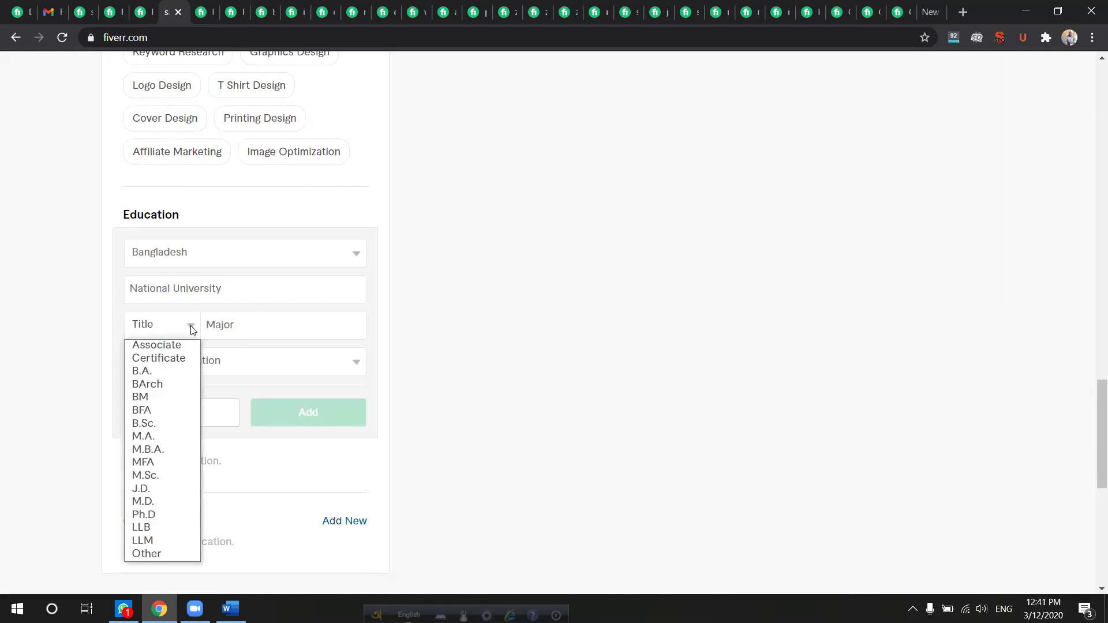
Choose B.A. as the degree title and 2015 as the graduation year.
{"action": "left_click", "coordinate": [161, 374]}
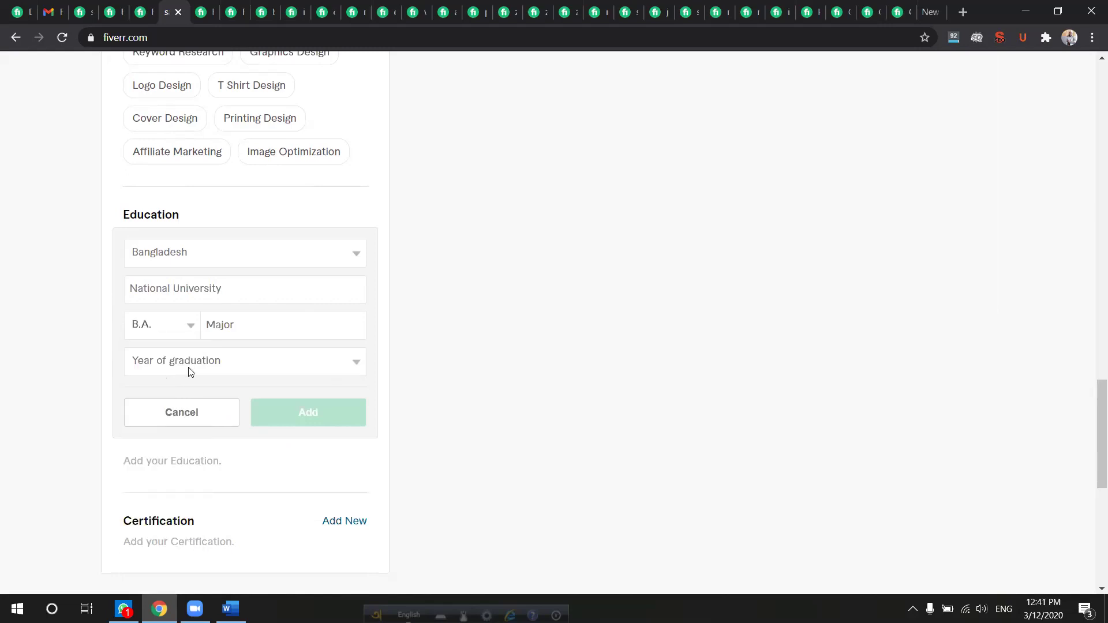
{"action": "left_click", "coordinate": [320, 328]}
{"action": "left_click", "coordinate": [358, 363]}
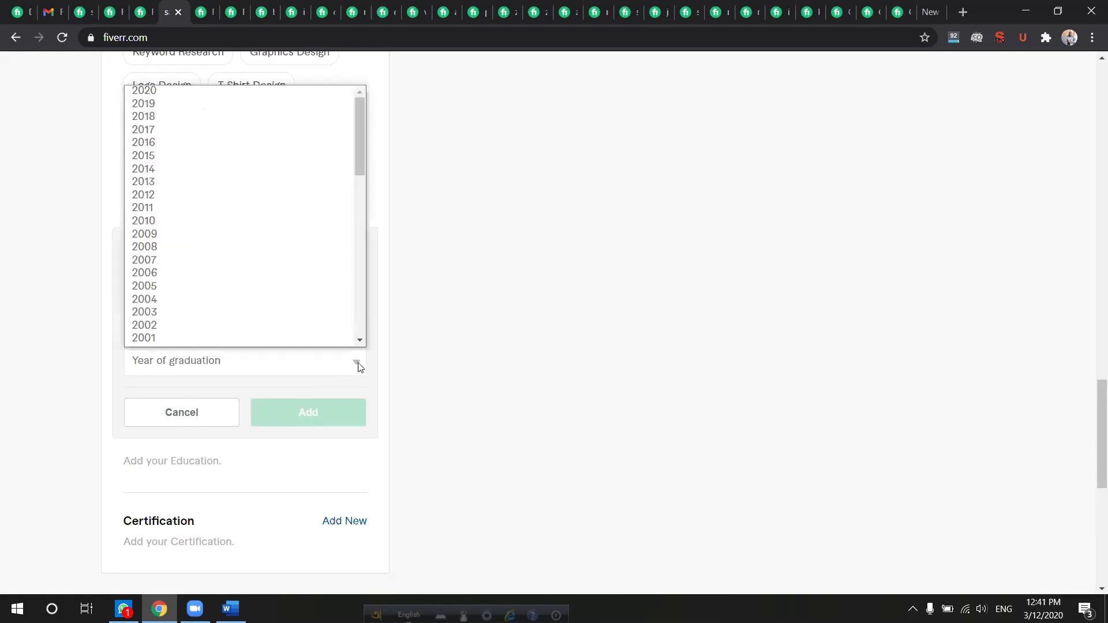
{"action": "left_click", "coordinate": [359, 367]}
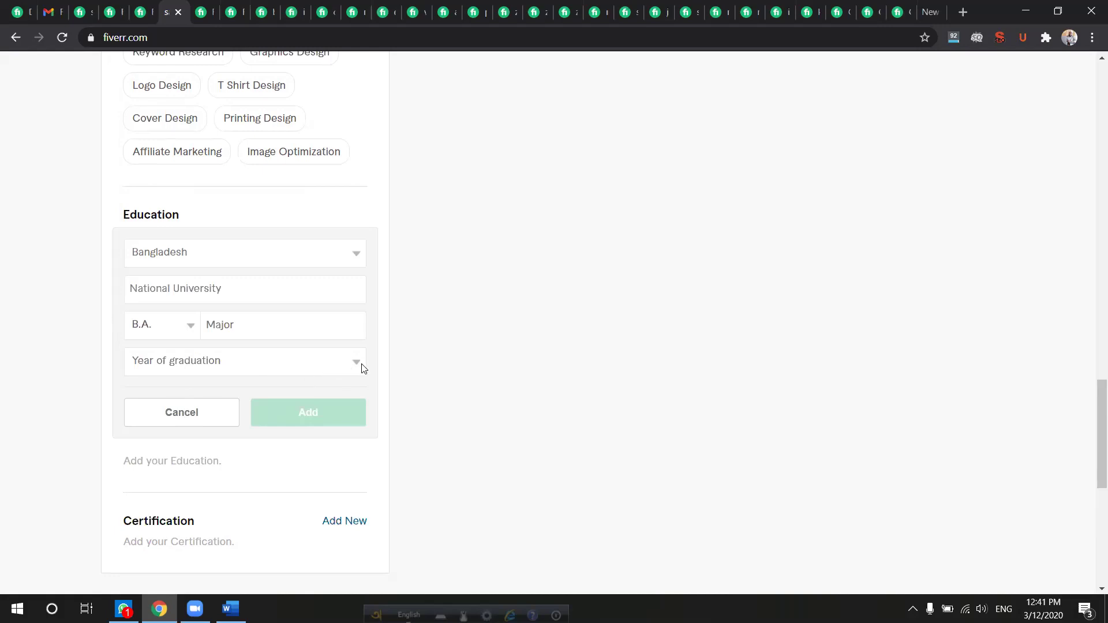
{"action": "left_click", "coordinate": [359, 364]}
{"action": "scroll", "coordinate": [231, 262], "scroll_direction": "down", "scroll_amount": 8}
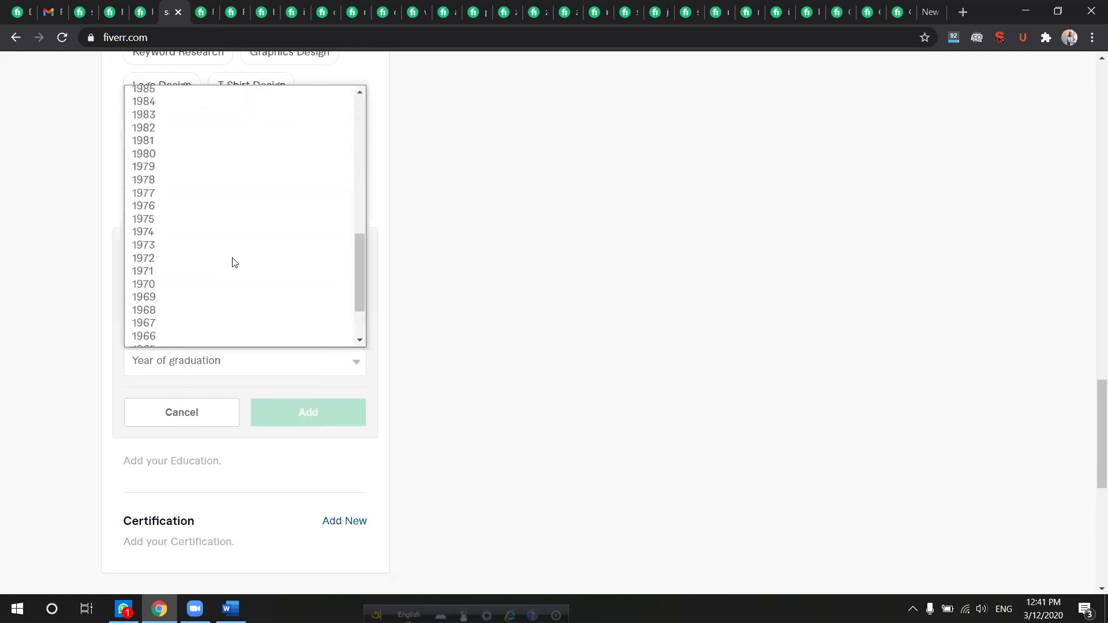
{"action": "scroll", "coordinate": [232, 257], "scroll_direction": "up", "scroll_amount": 8}
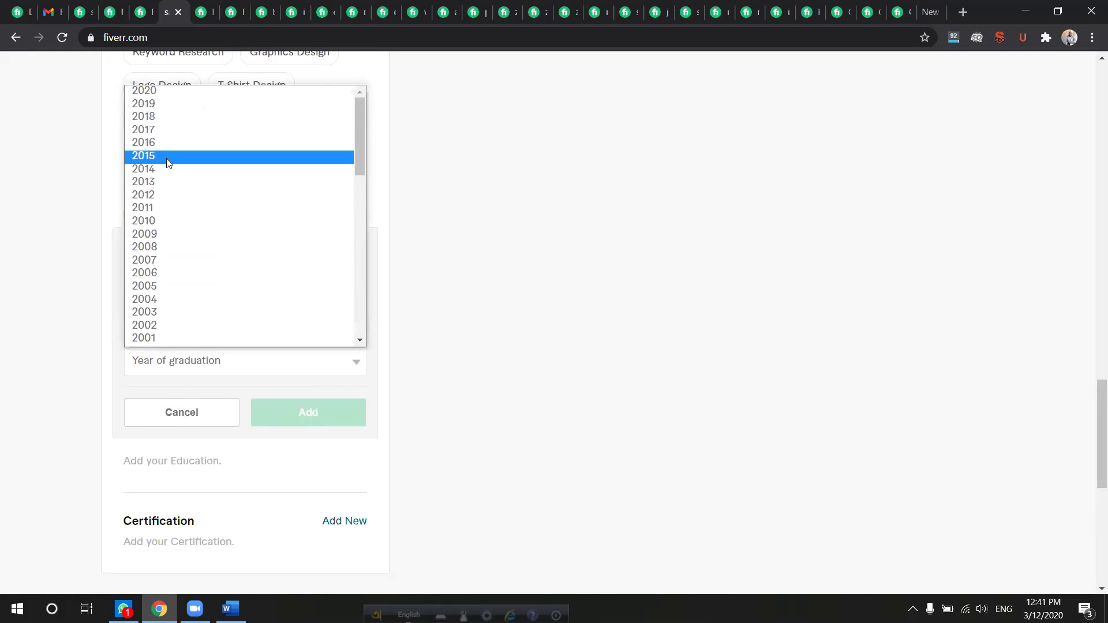
{"action": "left_click", "coordinate": [167, 157]}
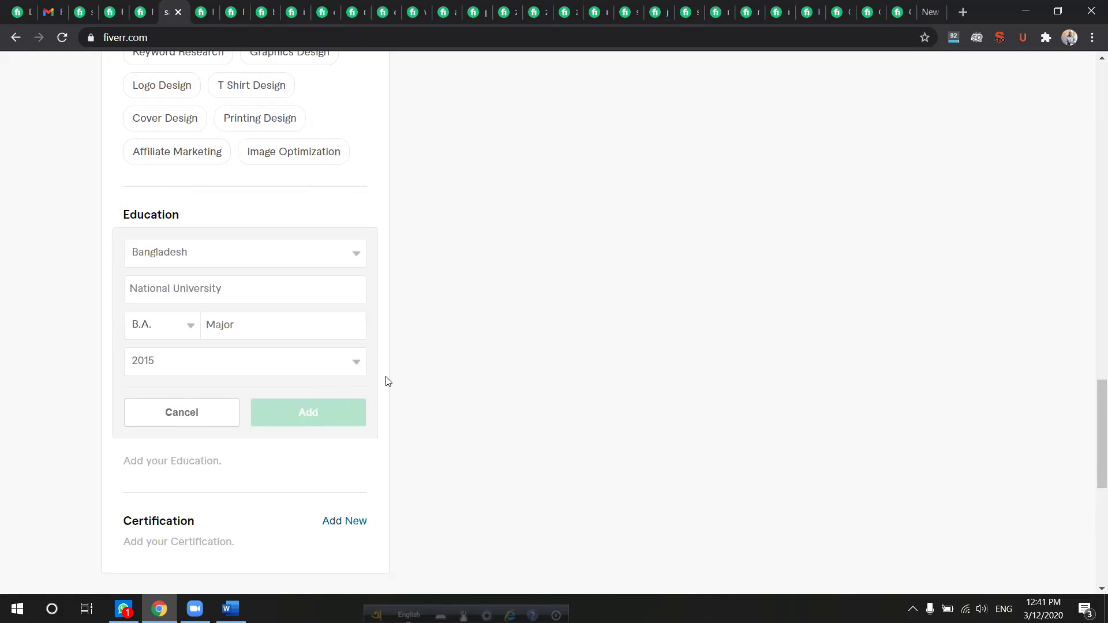
{"action": "scroll", "coordinate": [411, 357], "scroll_direction": "down", "scroll_amount": 2}
{"action": "scroll", "coordinate": [411, 356], "scroll_direction": "up", "scroll_amount": 2}
Enter Mangement as the major and save the education entry.
{"action": "left_click", "coordinate": [273, 324]}
{"action": "type", "text": "Ma"}
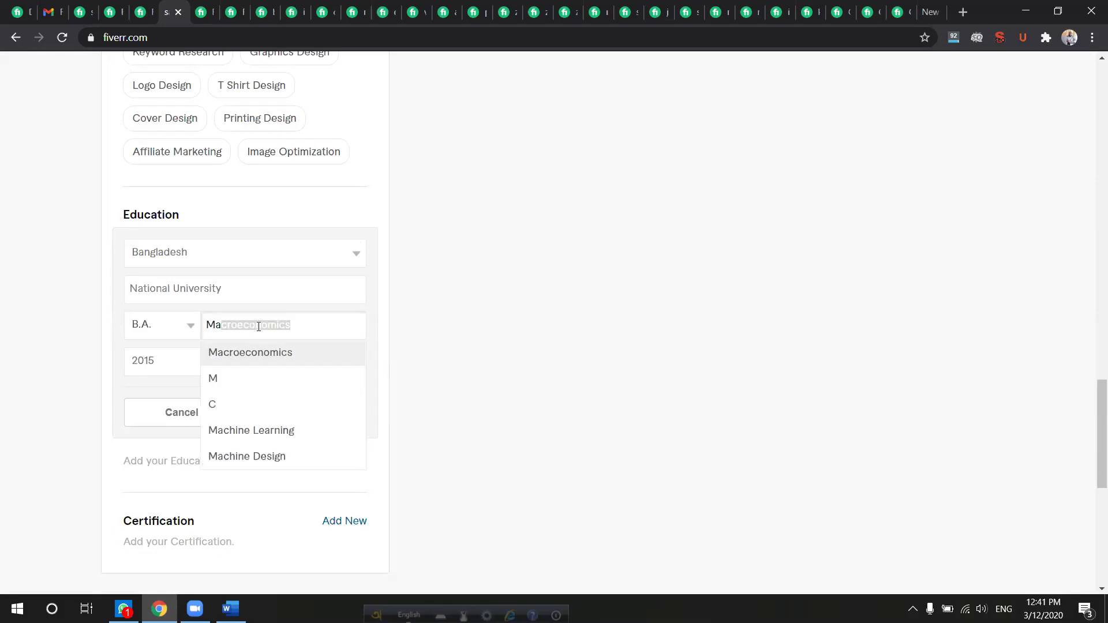
{"action": "type", "text": "na"}
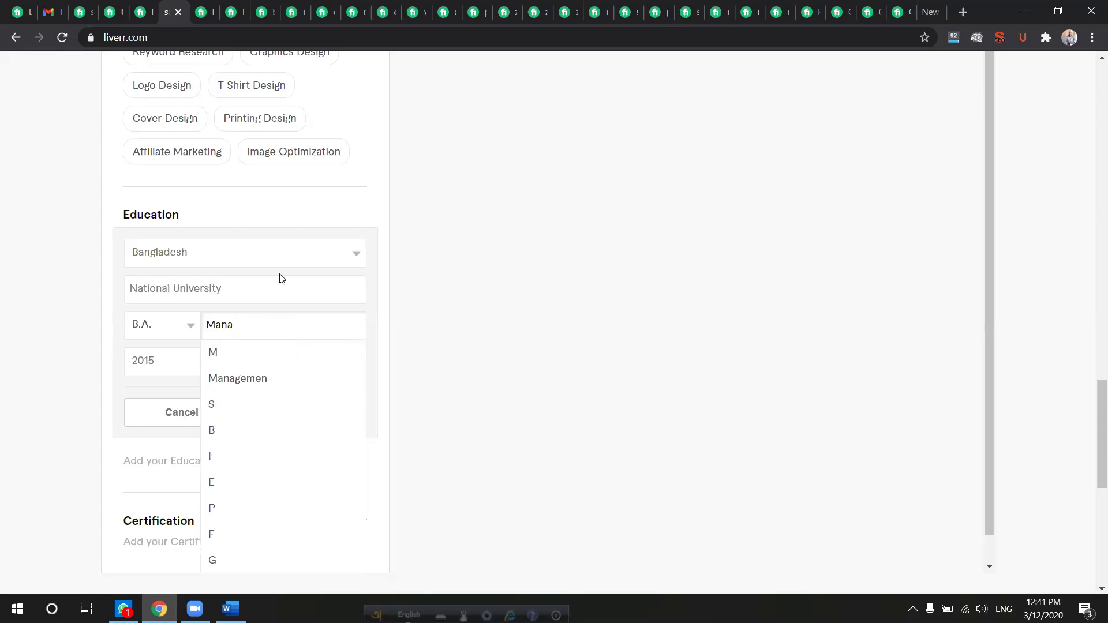
{"action": "type", "text": "gement"}
{"action": "key", "text": "BackSpace"}
{"action": "key", "text": "BackSpace"}
{"action": "key", "text": "BackSpace"}
{"action": "key", "text": "BackSpace"}
{"action": "key", "text": "BackSpace"}
{"action": "key", "text": "BackSpace"}
{"action": "key", "text": "BackSpace"}
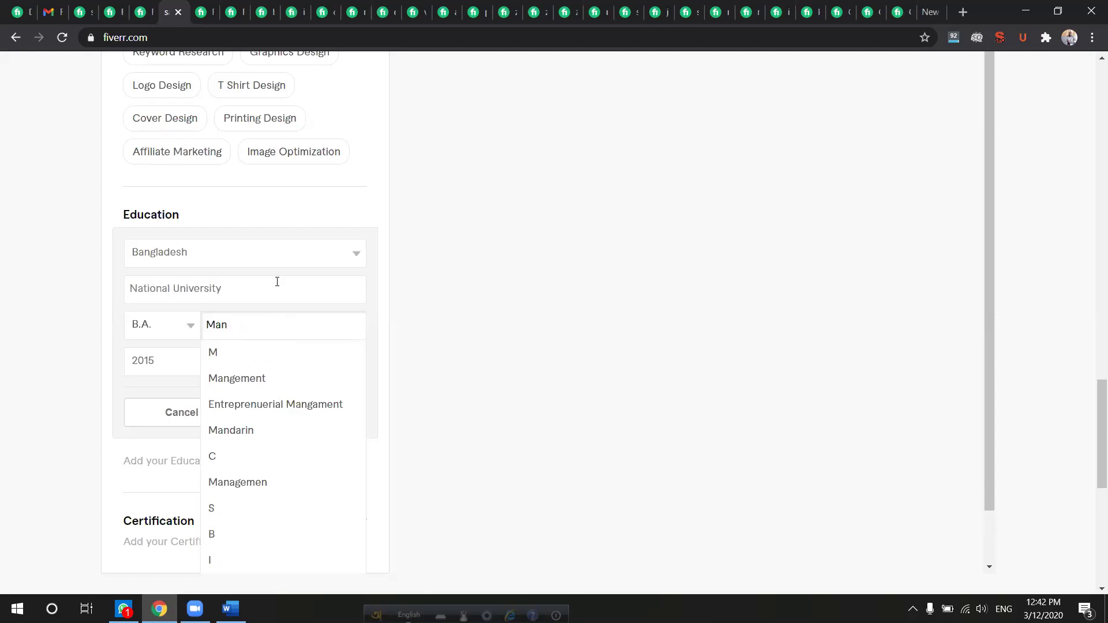
{"action": "left_click", "coordinate": [255, 379]}
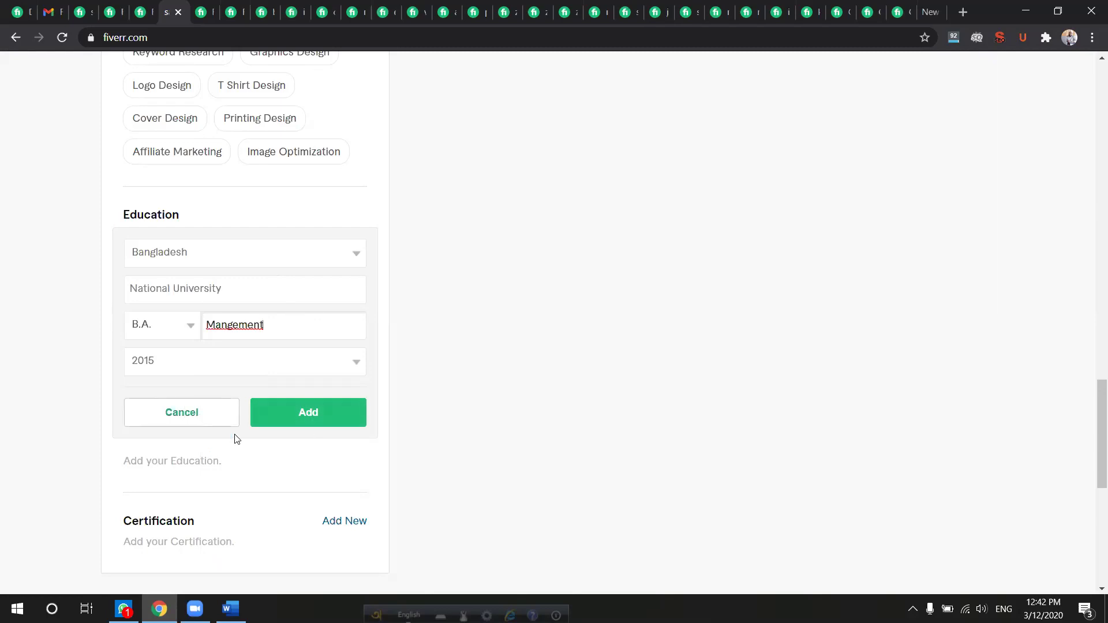
{"action": "left_click", "coordinate": [312, 424]}
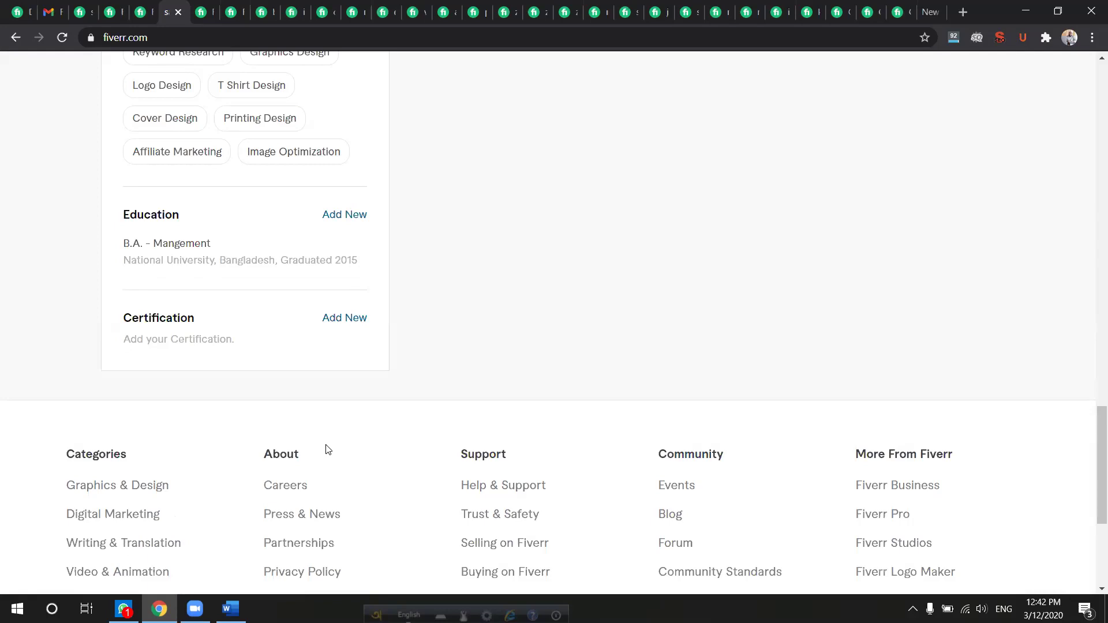
{"action": "scroll", "coordinate": [319, 433], "scroll_direction": "down", "scroll_amount": 2}
{"action": "scroll", "coordinate": [329, 436], "scroll_direction": "up", "scroll_amount": 3}
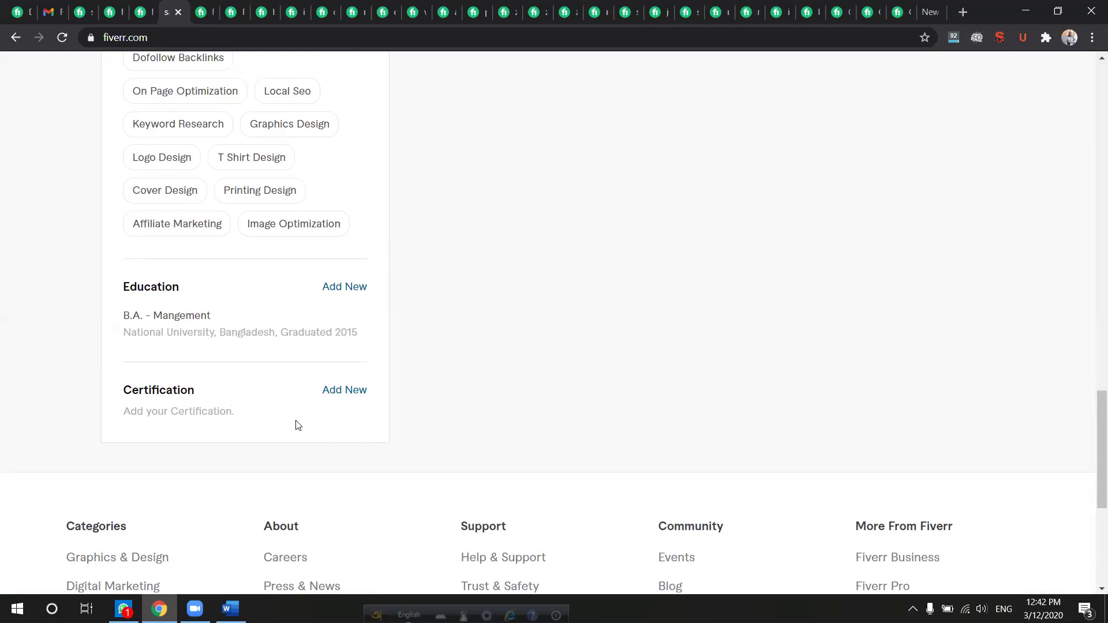
{"action": "scroll", "coordinate": [302, 430], "scroll_direction": "up", "scroll_amount": 2}
{"action": "scroll", "coordinate": [314, 416], "scroll_direction": "down", "scroll_amount": 3}
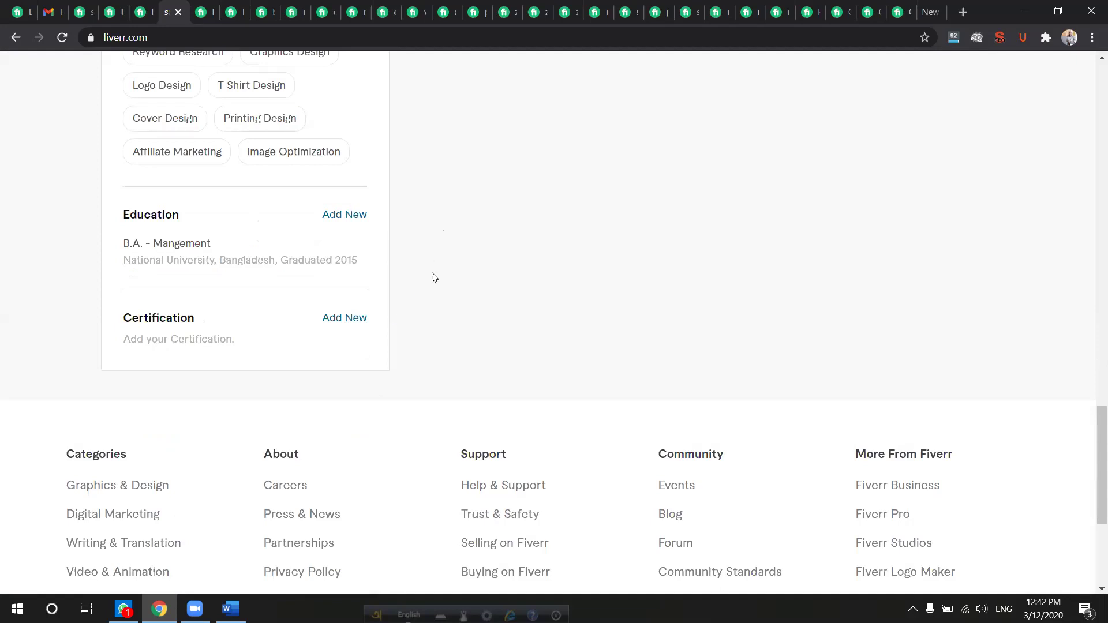
{"action": "scroll", "coordinate": [434, 291], "scroll_direction": "up", "scroll_amount": 3}
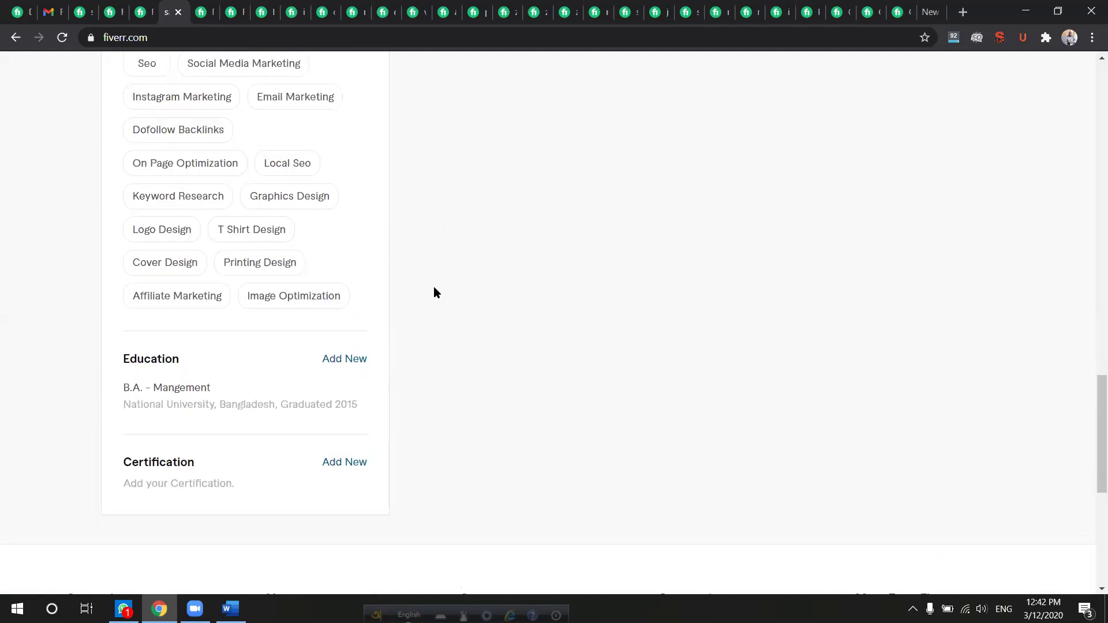
{"action": "scroll", "coordinate": [434, 292], "scroll_direction": "up", "scroll_amount": 1}
{"action": "scroll", "coordinate": [433, 298], "scroll_direction": "down", "scroll_amount": 2}
{"action": "scroll", "coordinate": [433, 299], "scroll_direction": "down", "scroll_amount": 2}
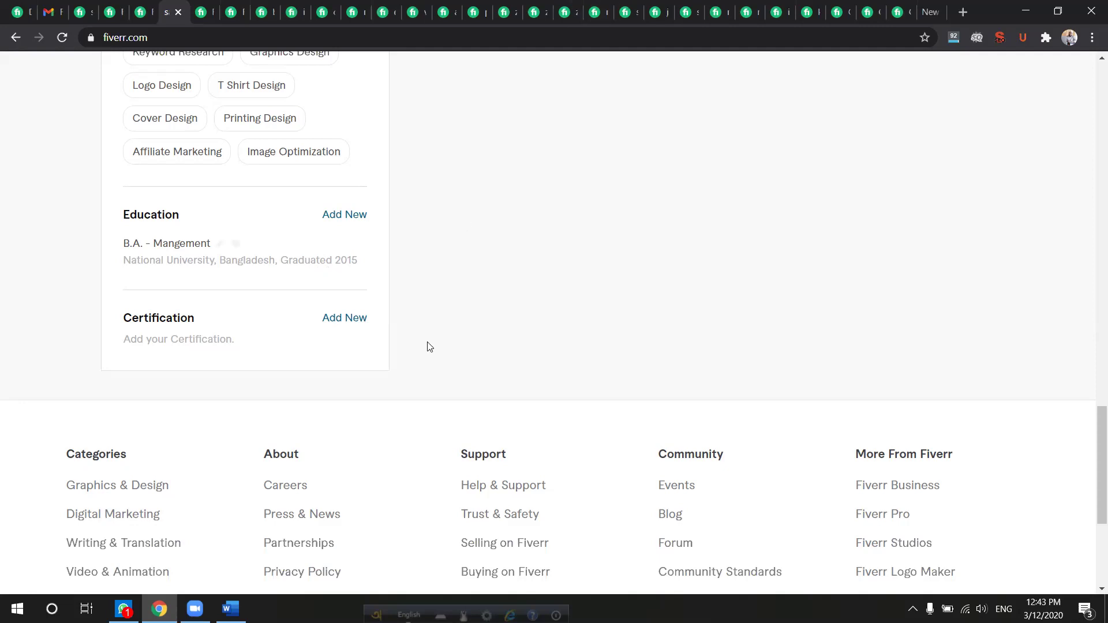
{"action": "scroll", "coordinate": [453, 345], "scroll_direction": "up", "scroll_amount": 3}
{"action": "scroll", "coordinate": [453, 350], "scroll_direction": "up", "scroll_amount": 2}
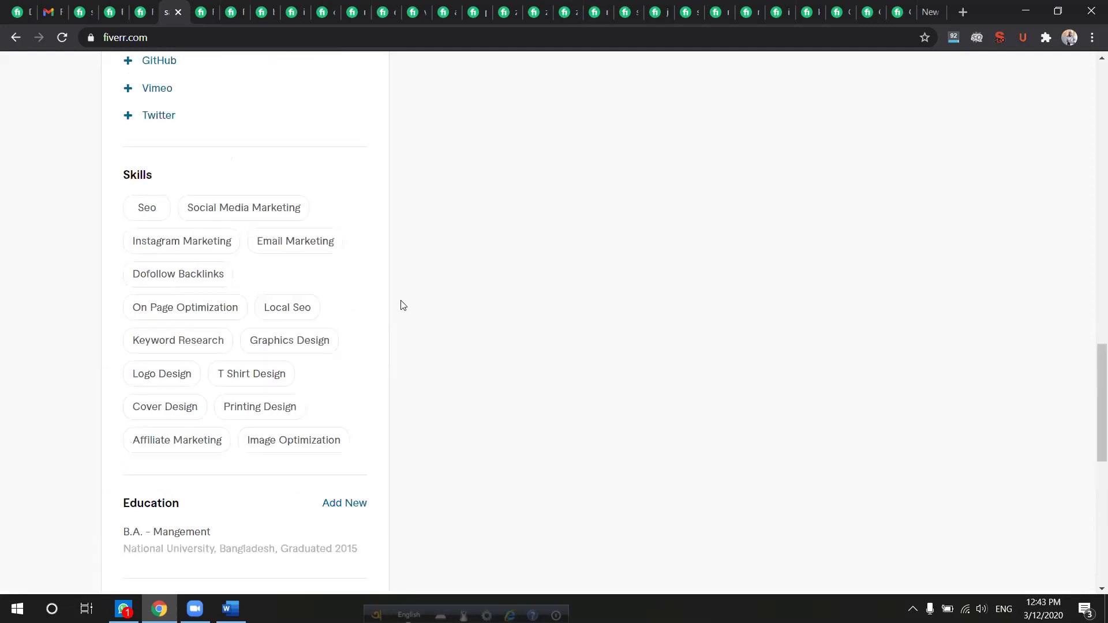